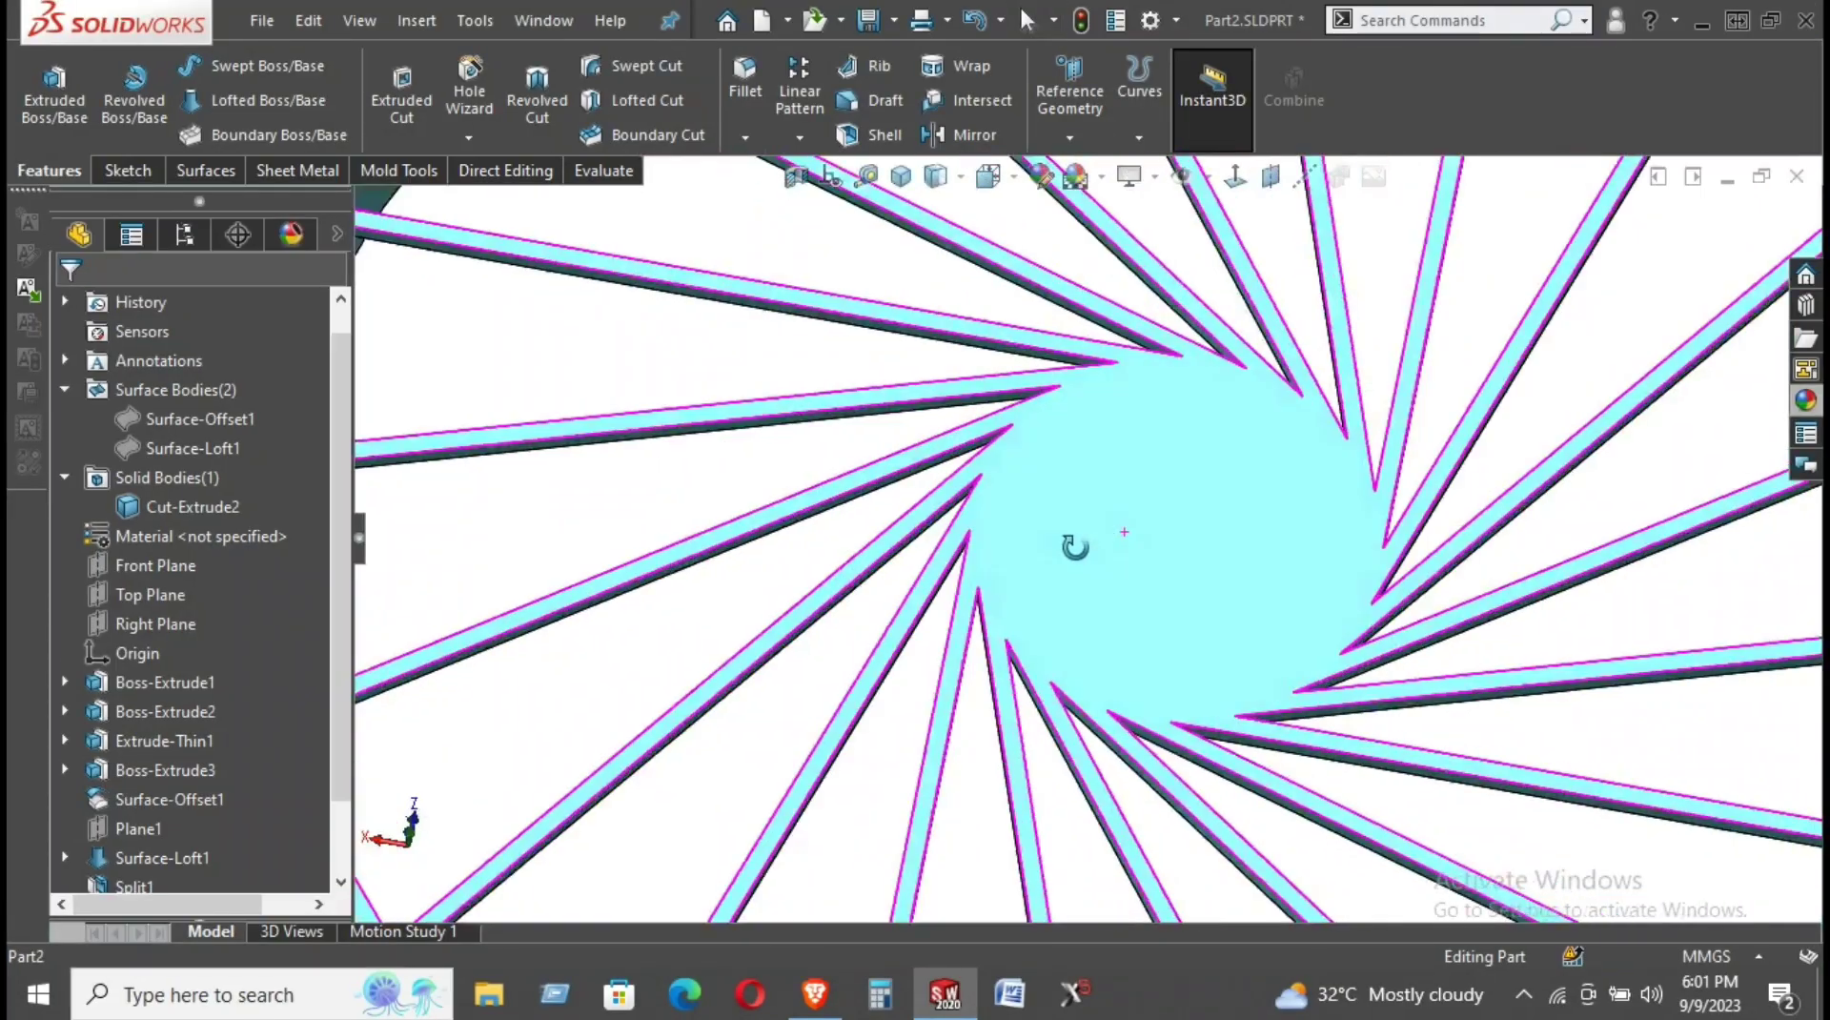
Start a sketch on the hub face, view it face-on, and draw a circle centred on the origin.
right_click(1146, 557)
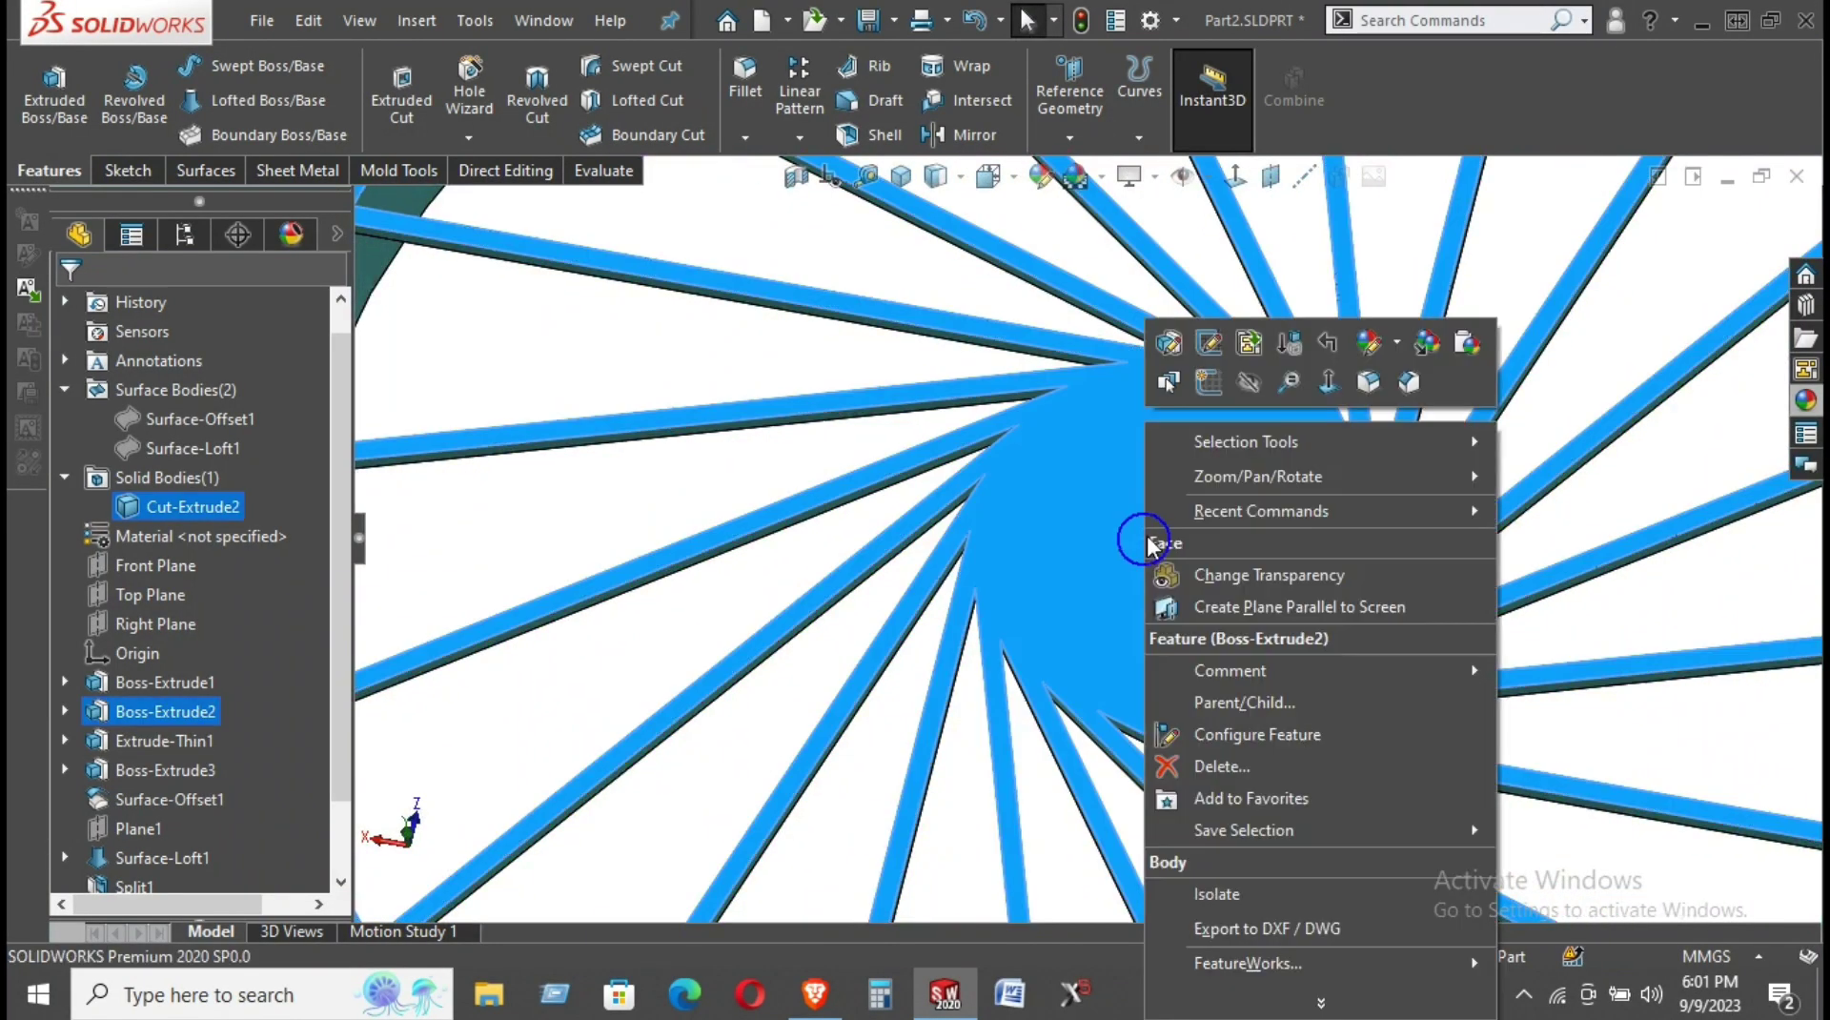
click(1216, 404)
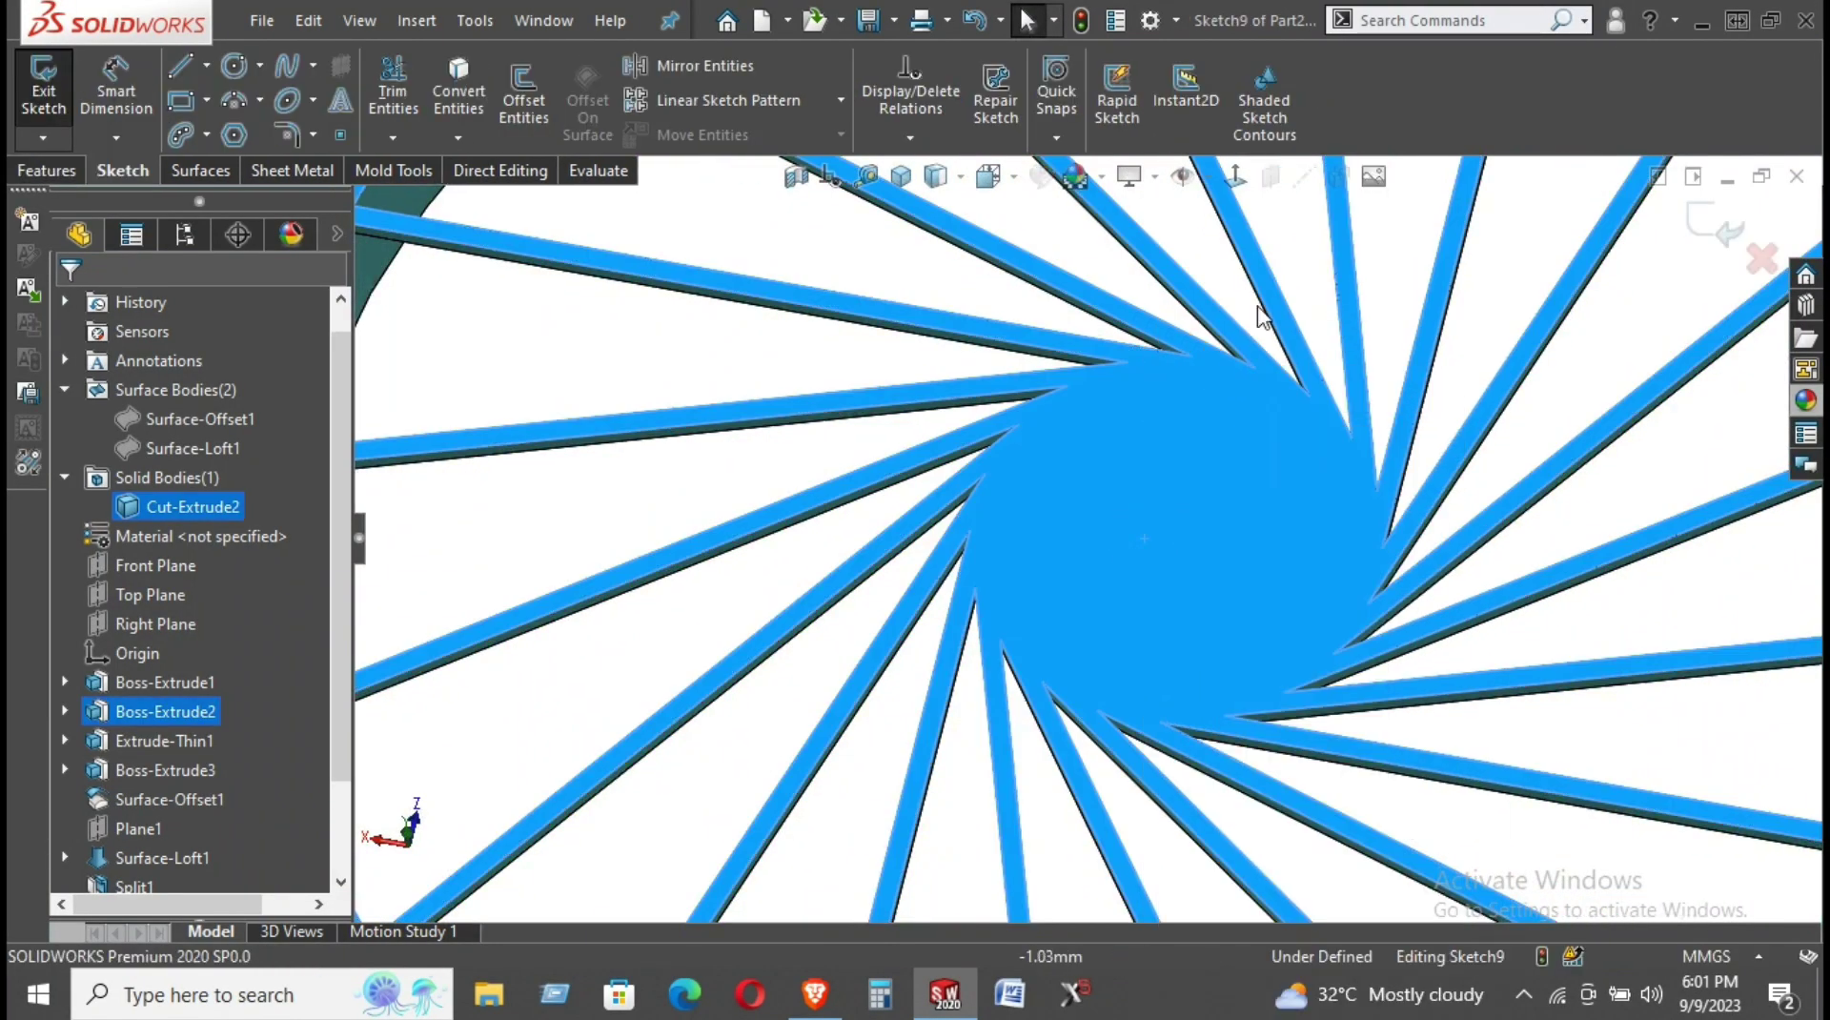
click(1235, 176)
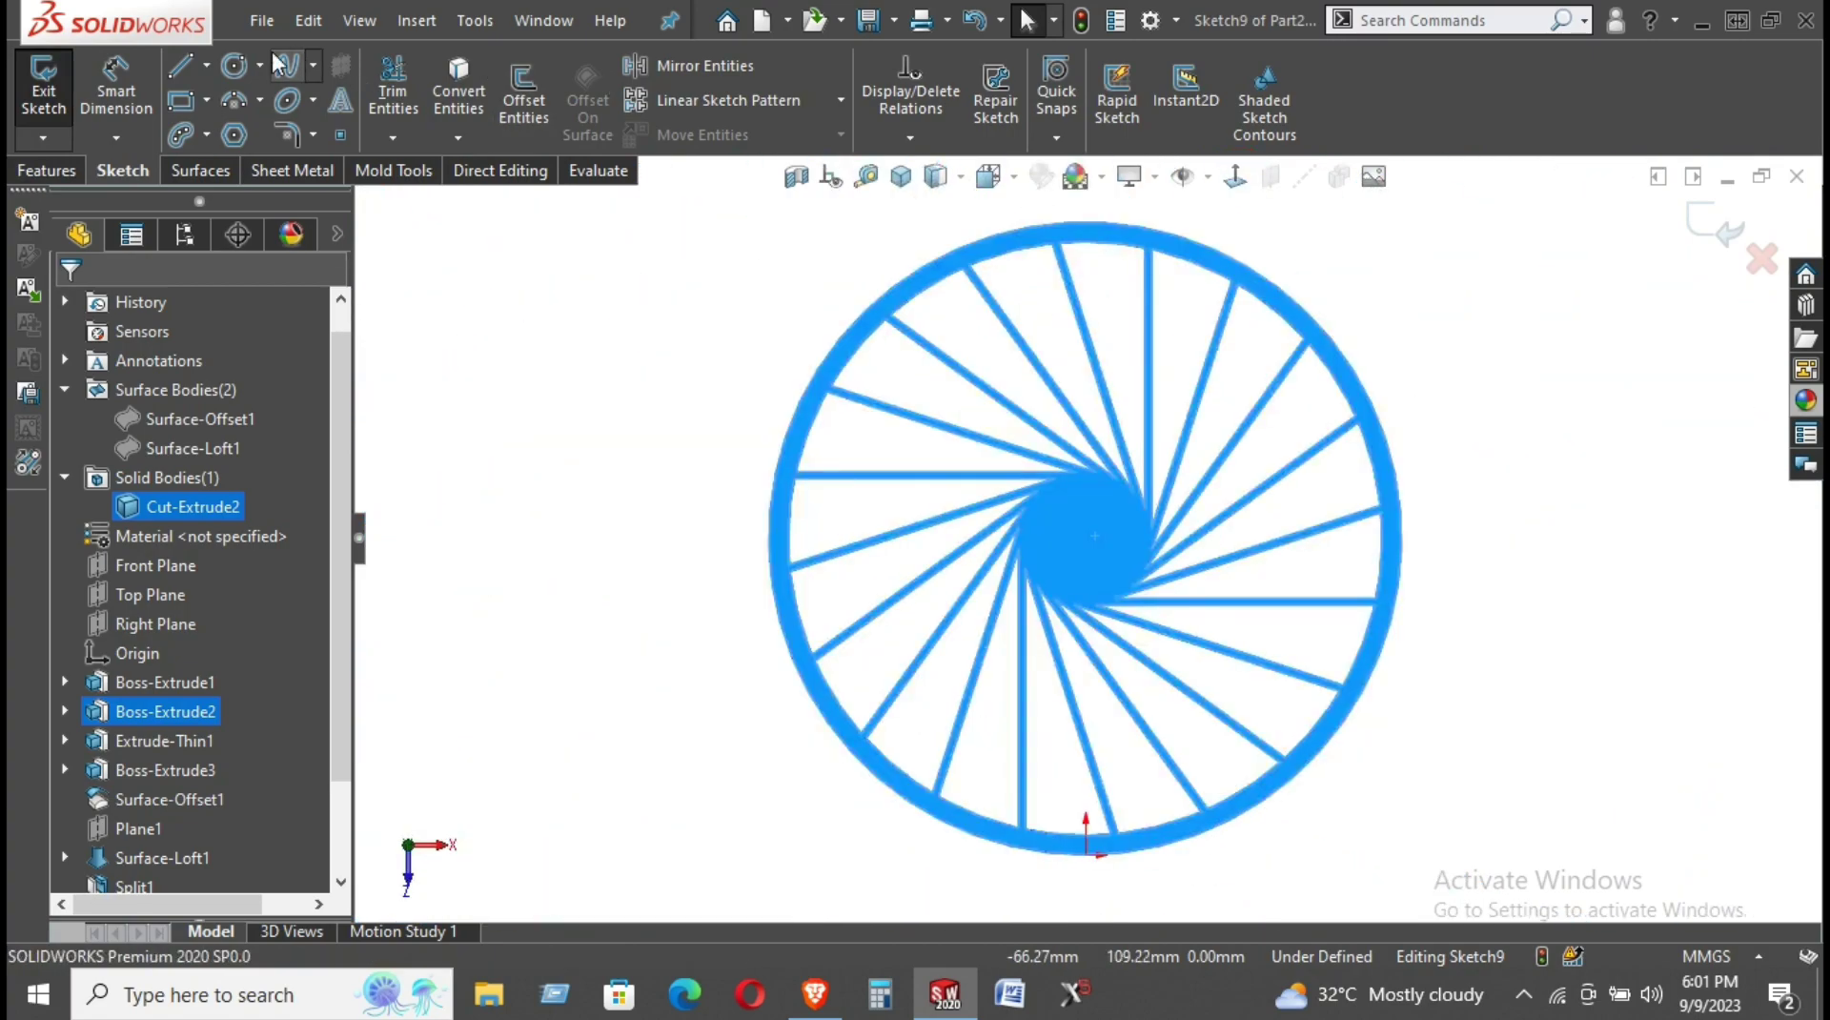
click(233, 64)
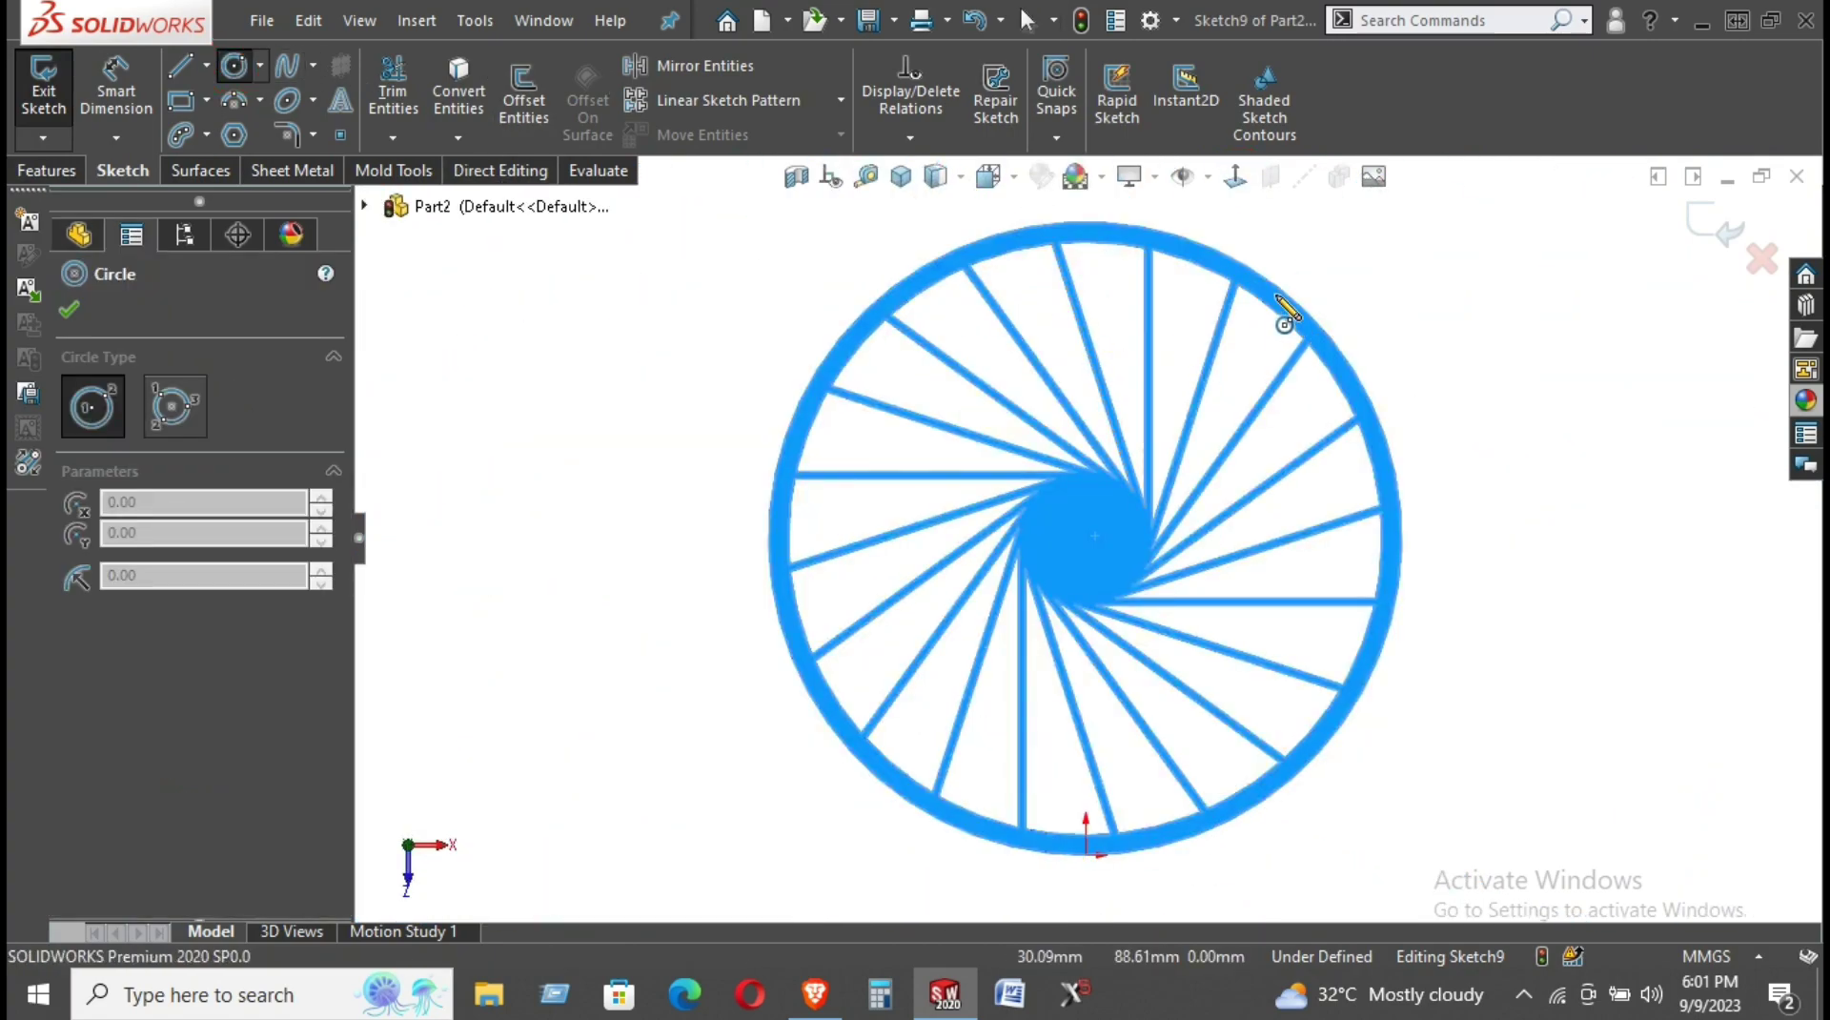
scroll(1096, 534, down, 3)
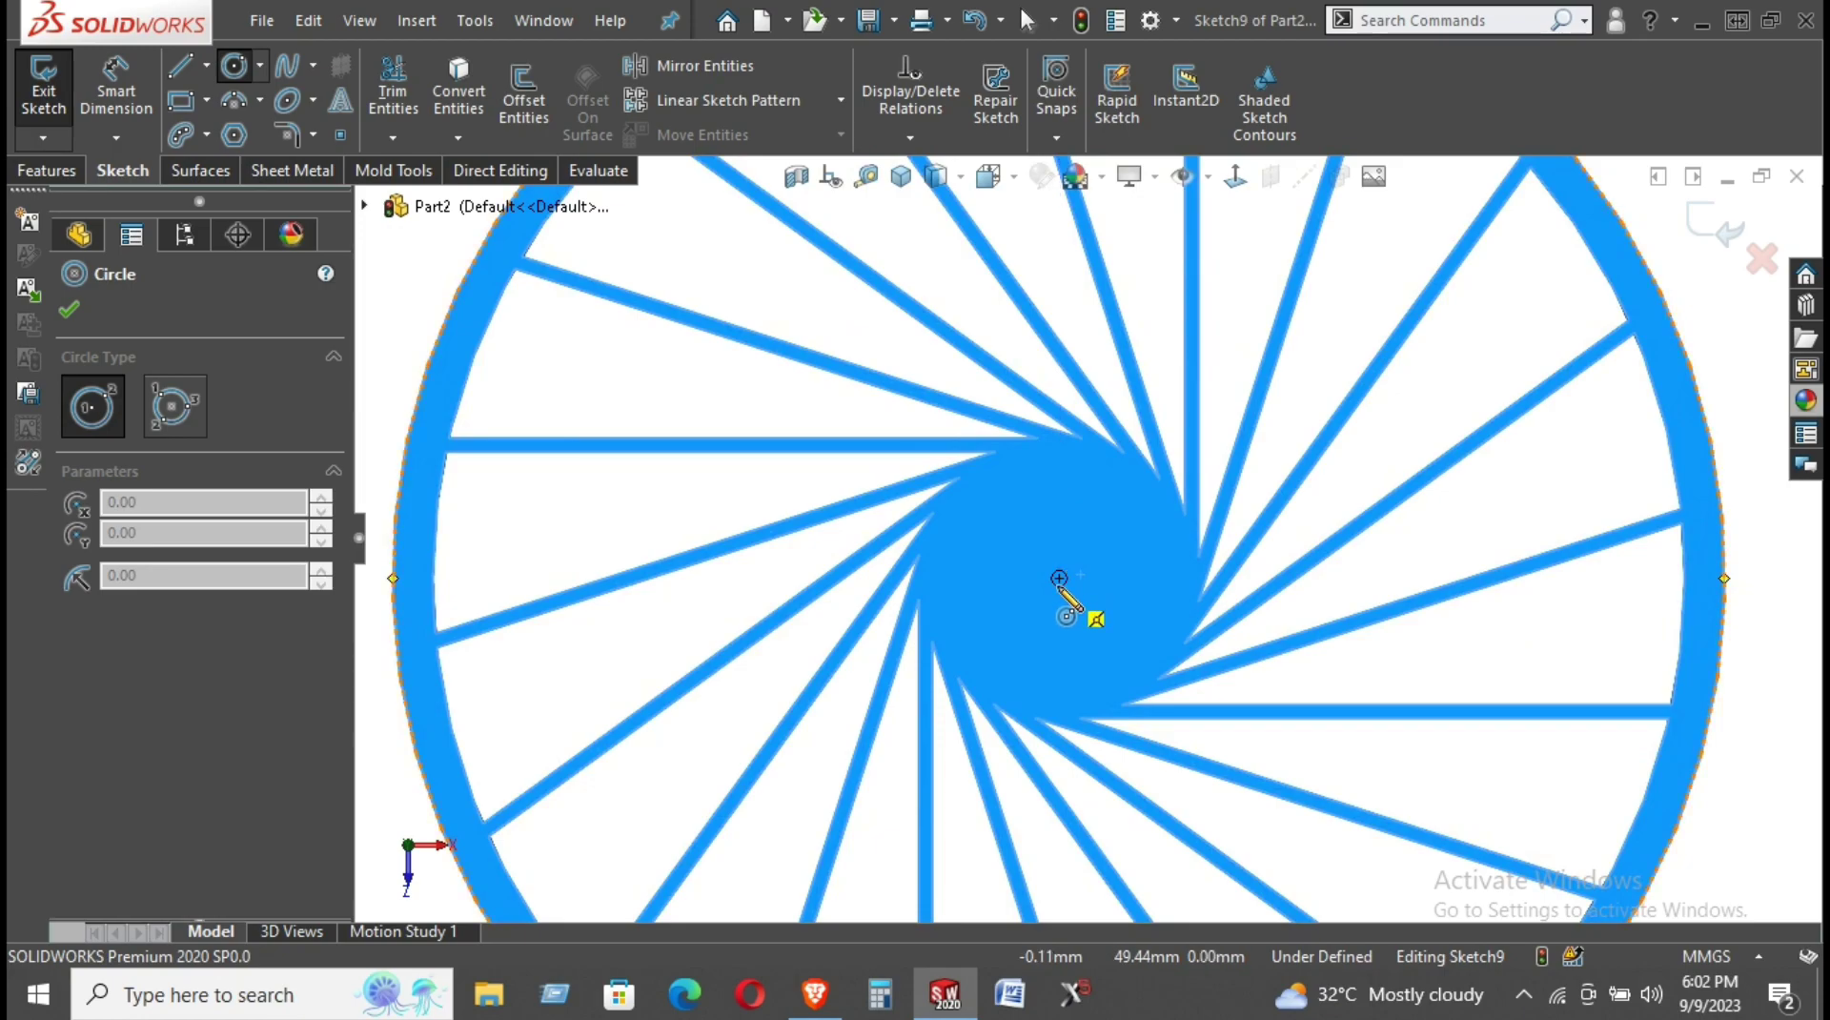
click(1059, 578)
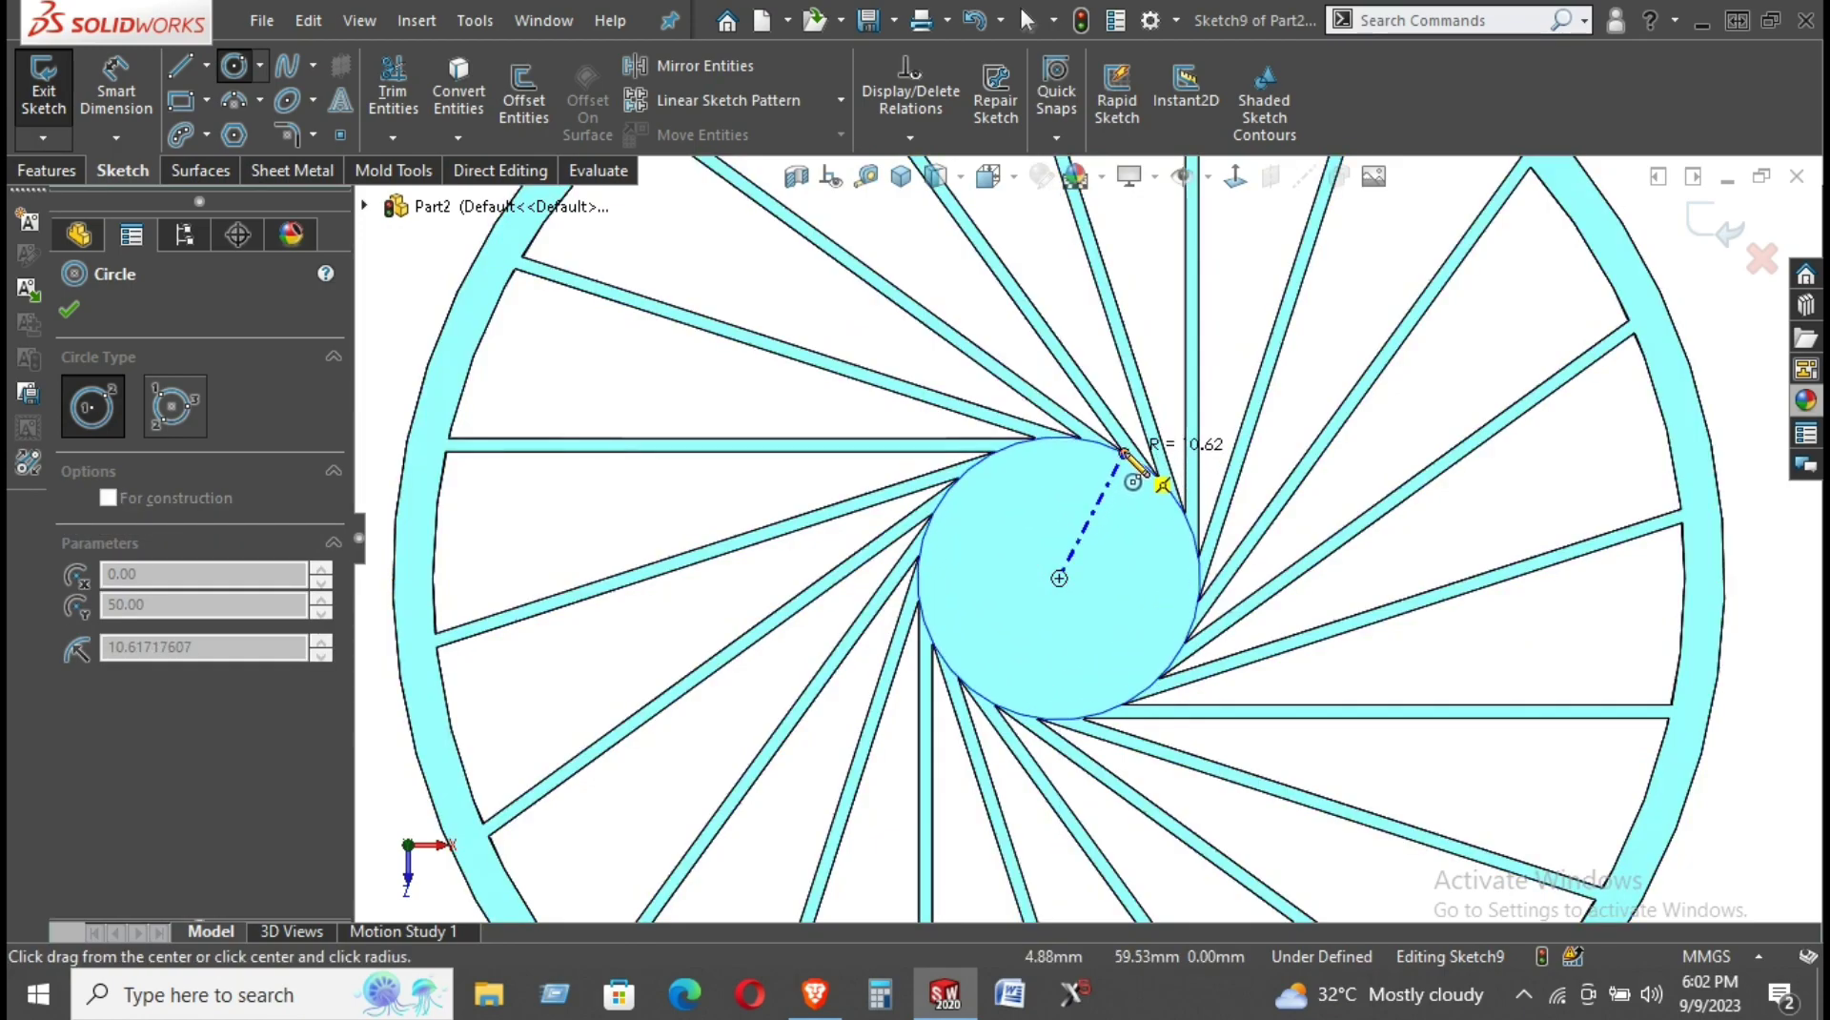
click(1121, 465)
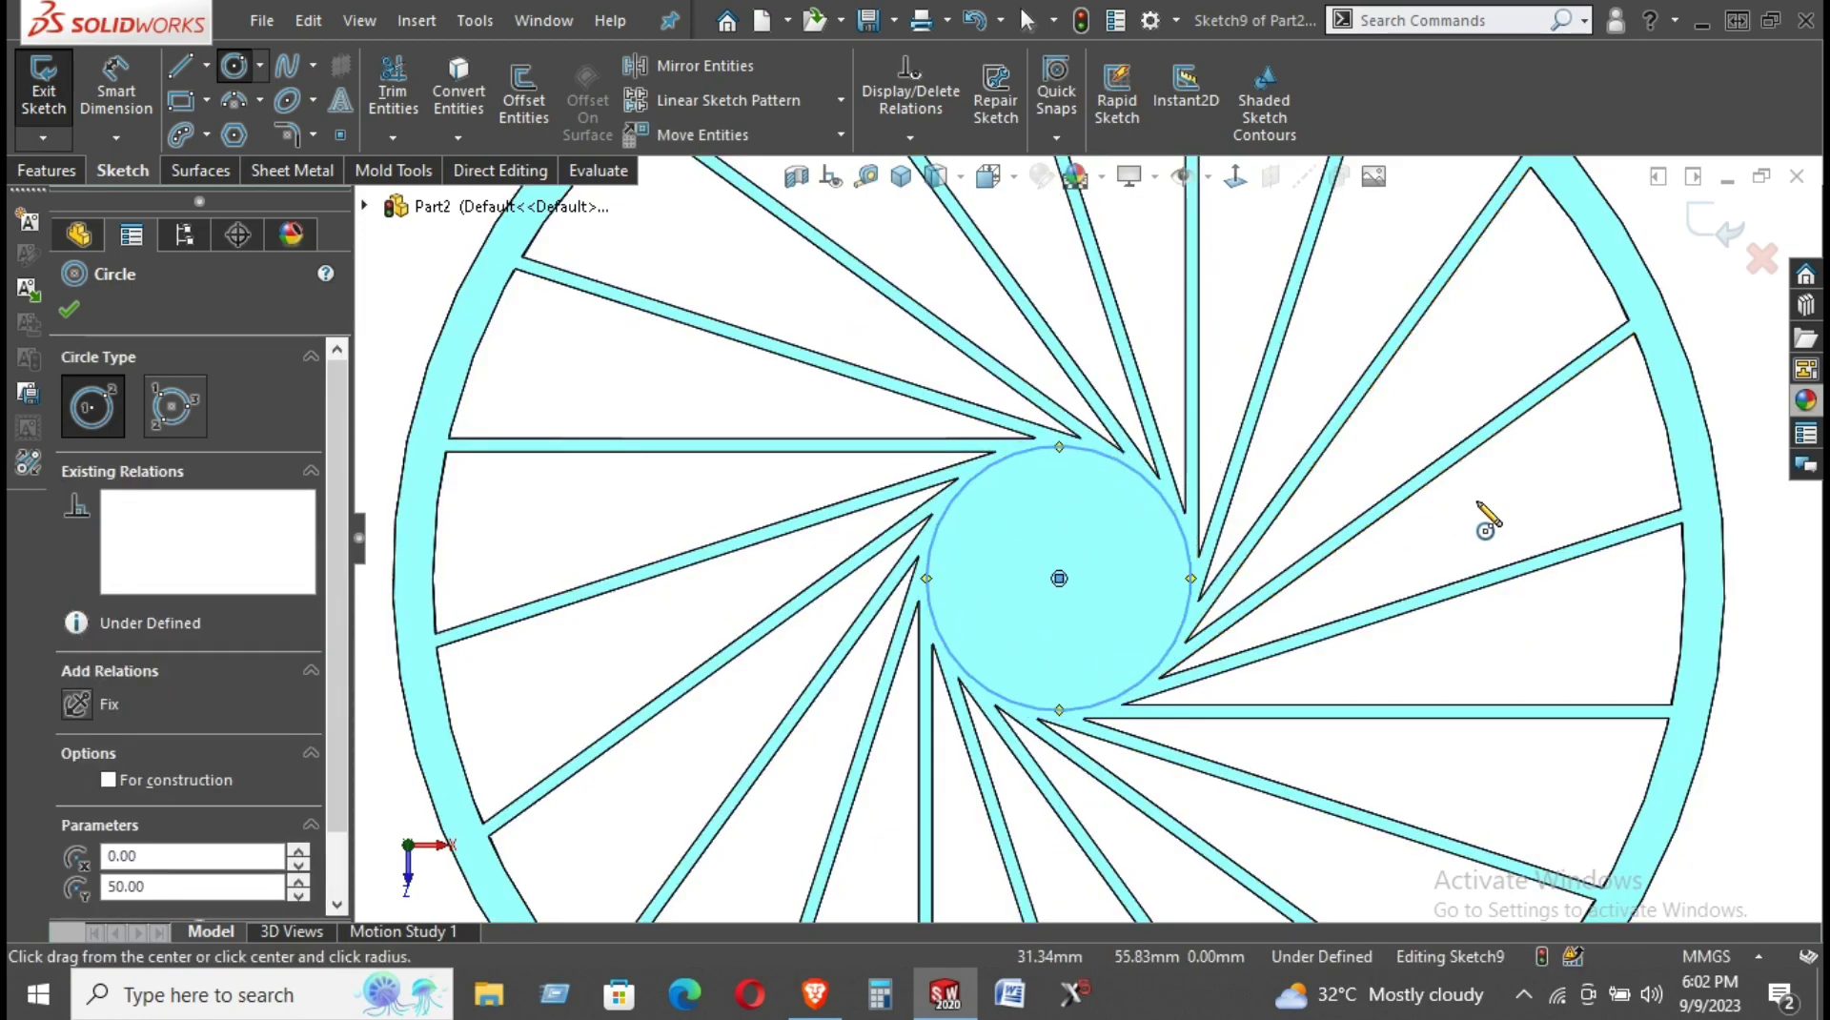
Dimension the circle's diameter to 20 mm.
right_drag(1487, 519, 1483, 376)
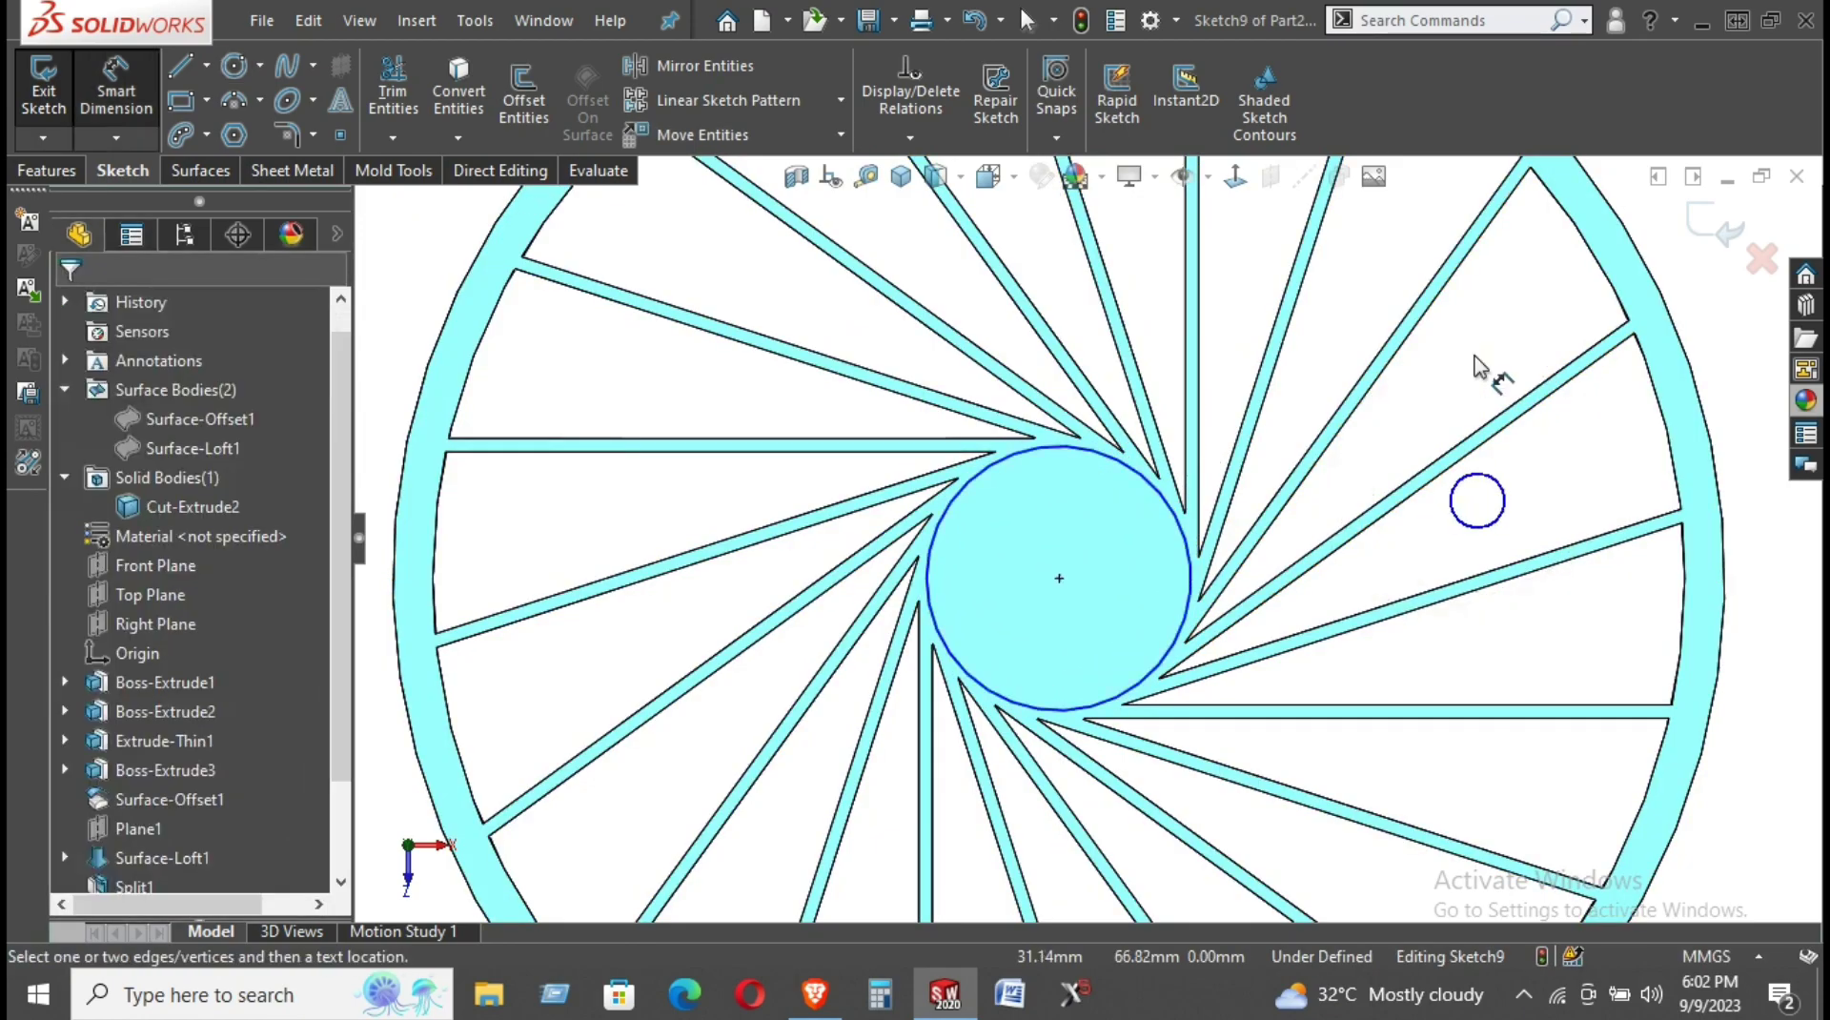
click(1150, 483)
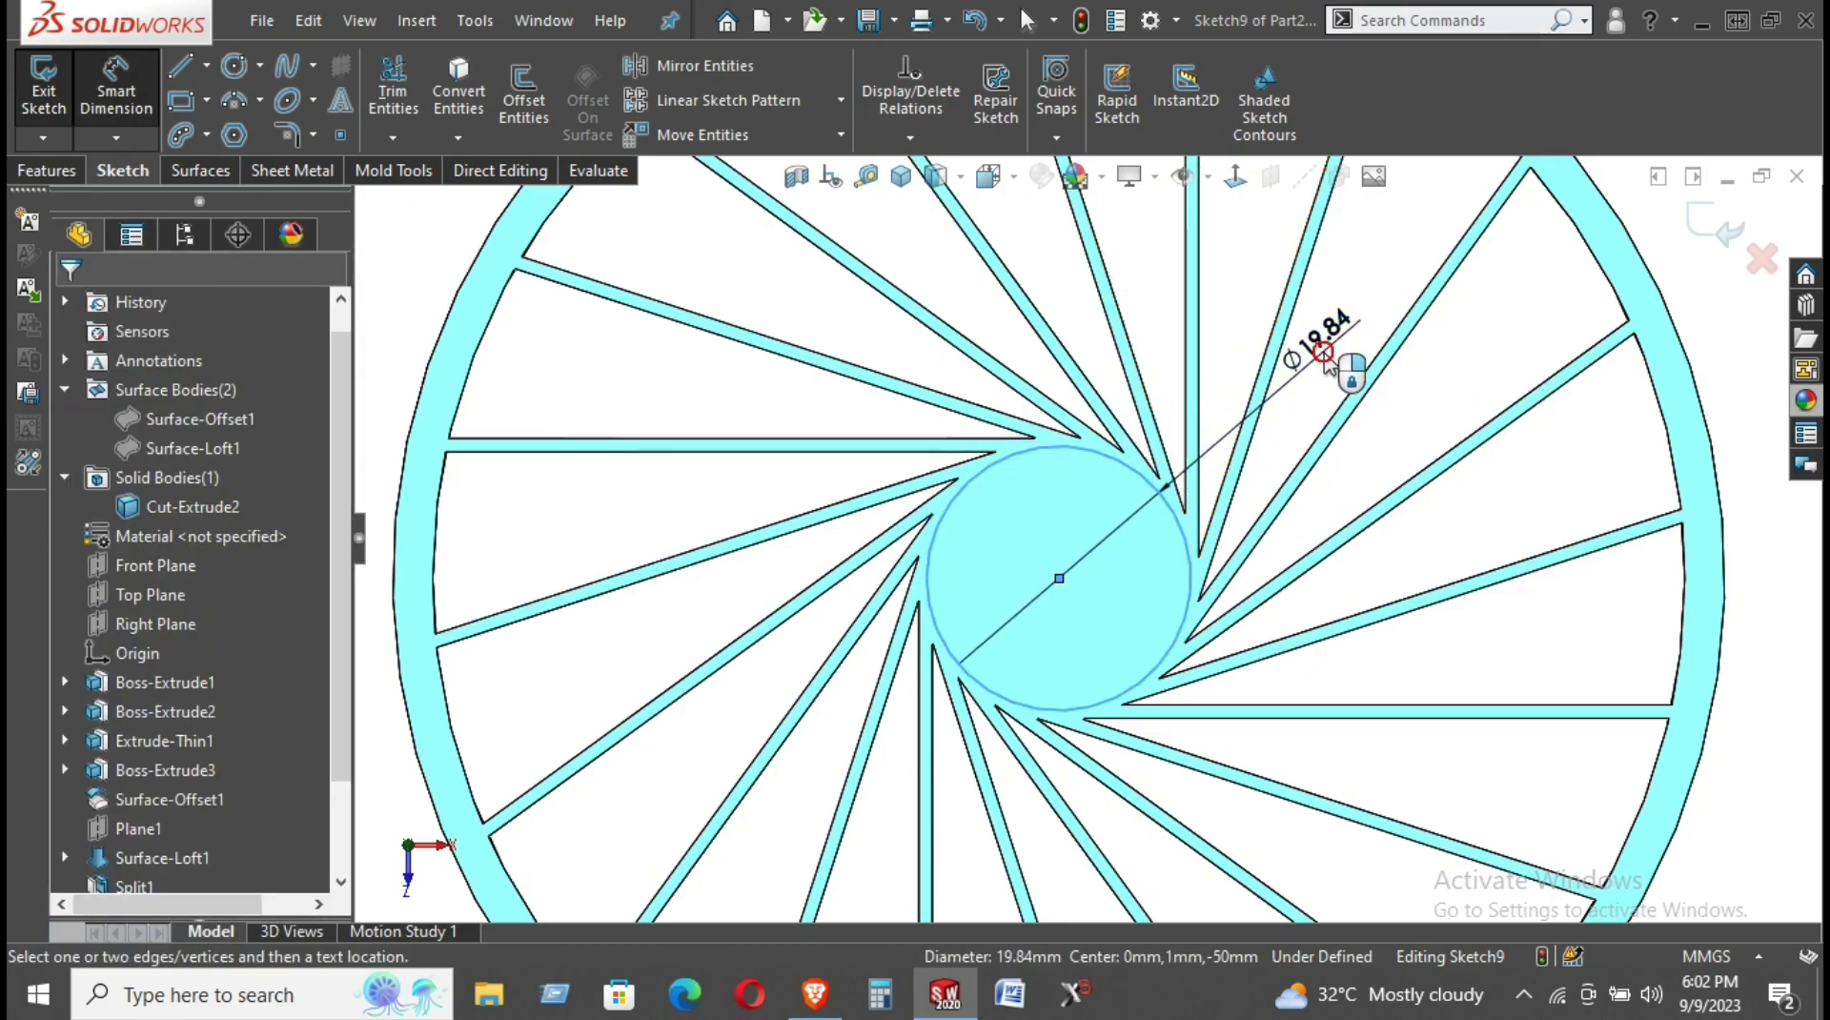
click(1330, 364)
text(20)
key(Return)
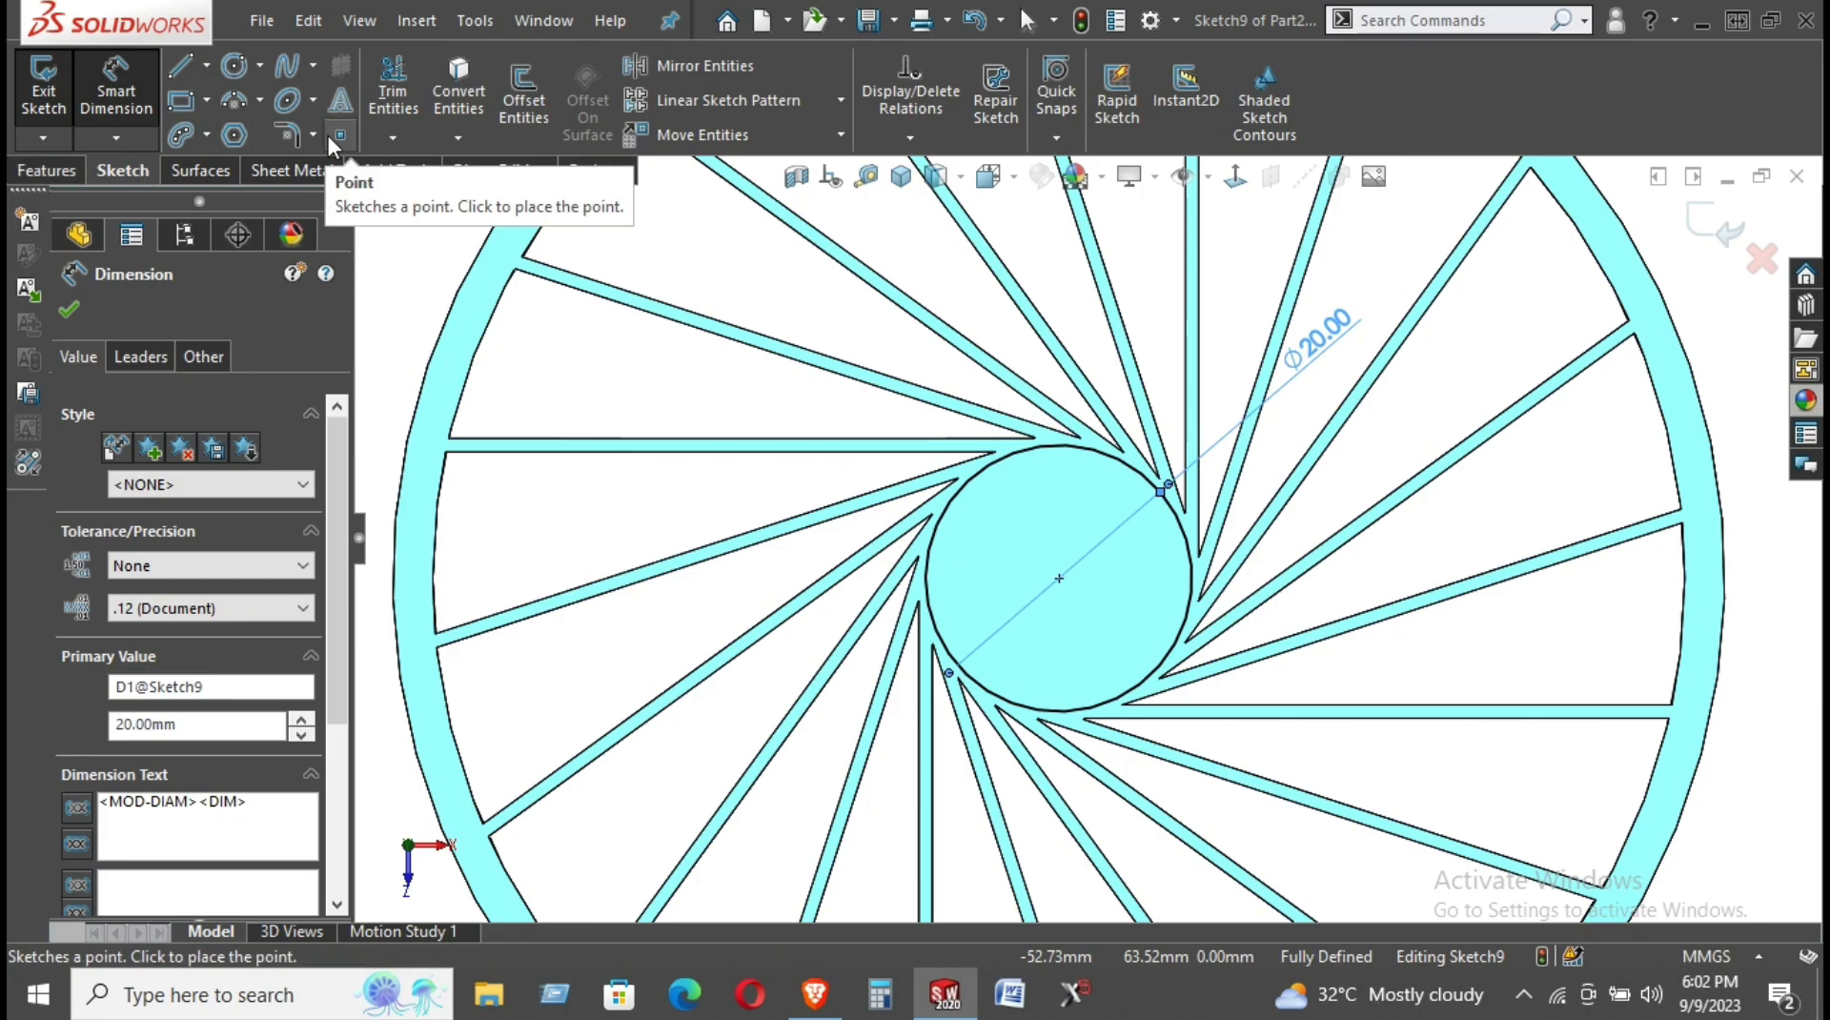
Offset the 20 mm circle 1 mm inward with Reverse checked.
click(520, 100)
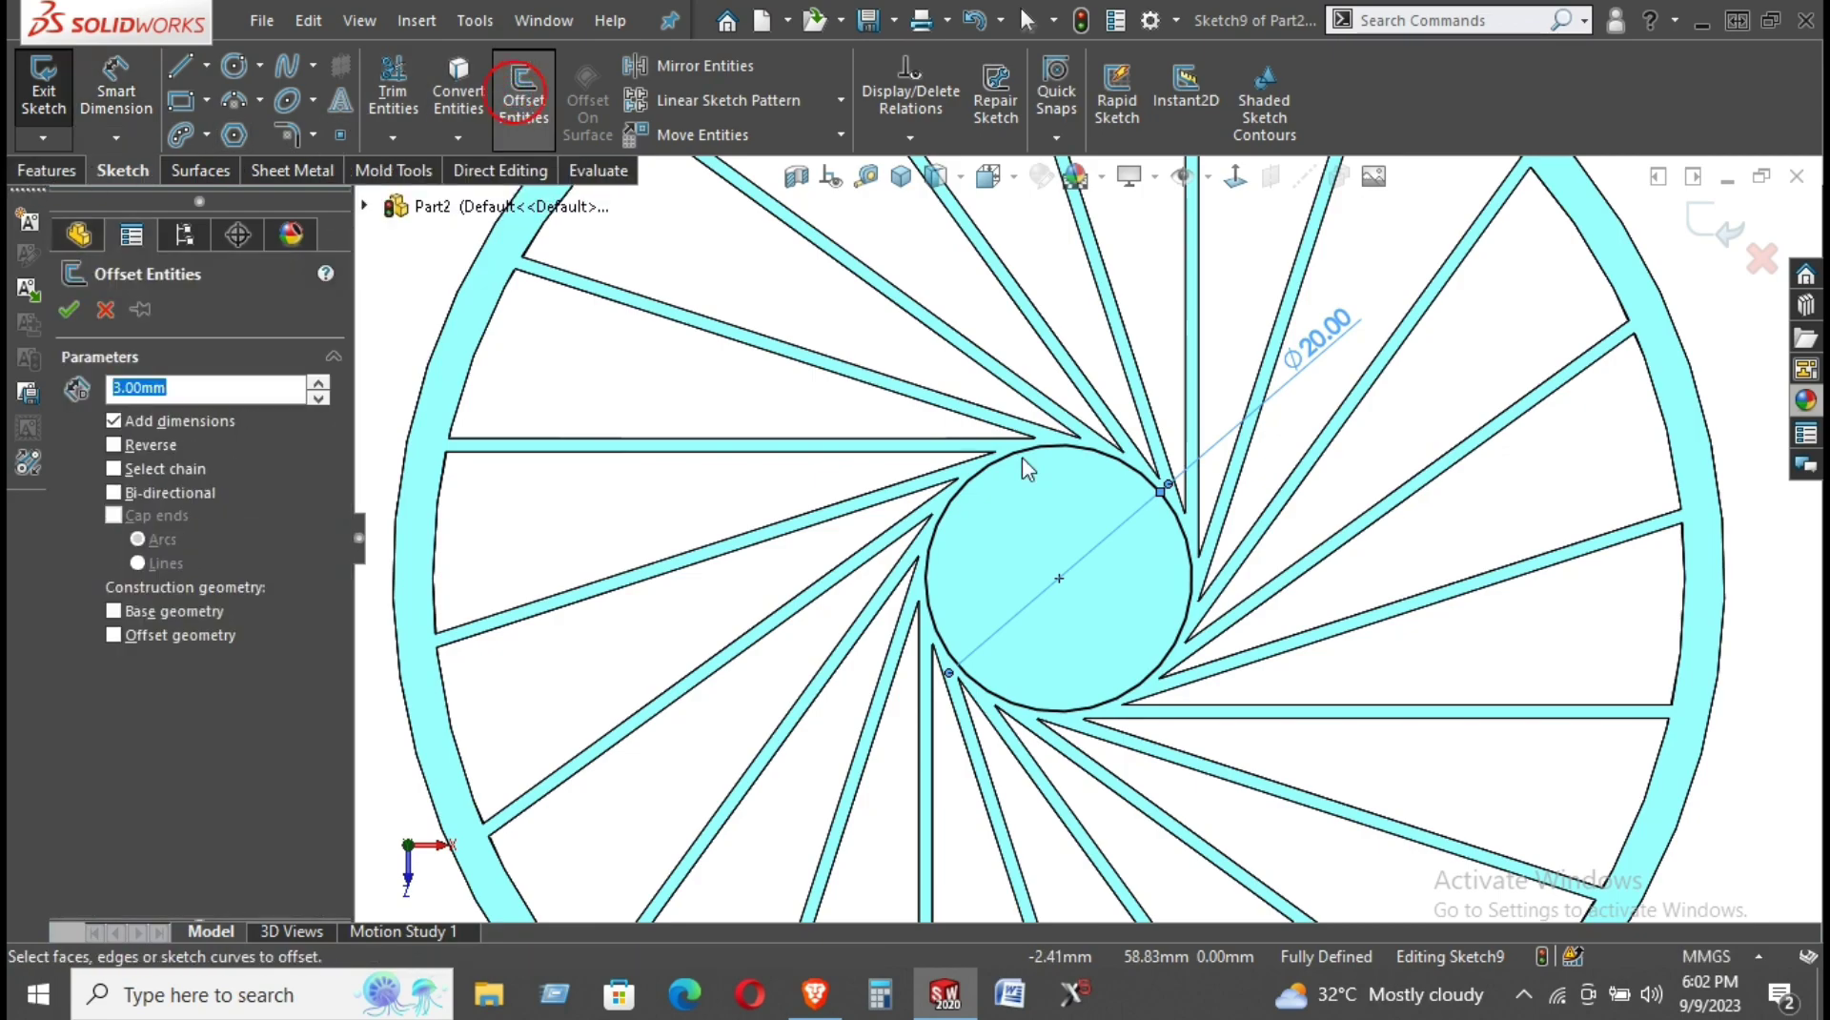
click(1031, 449)
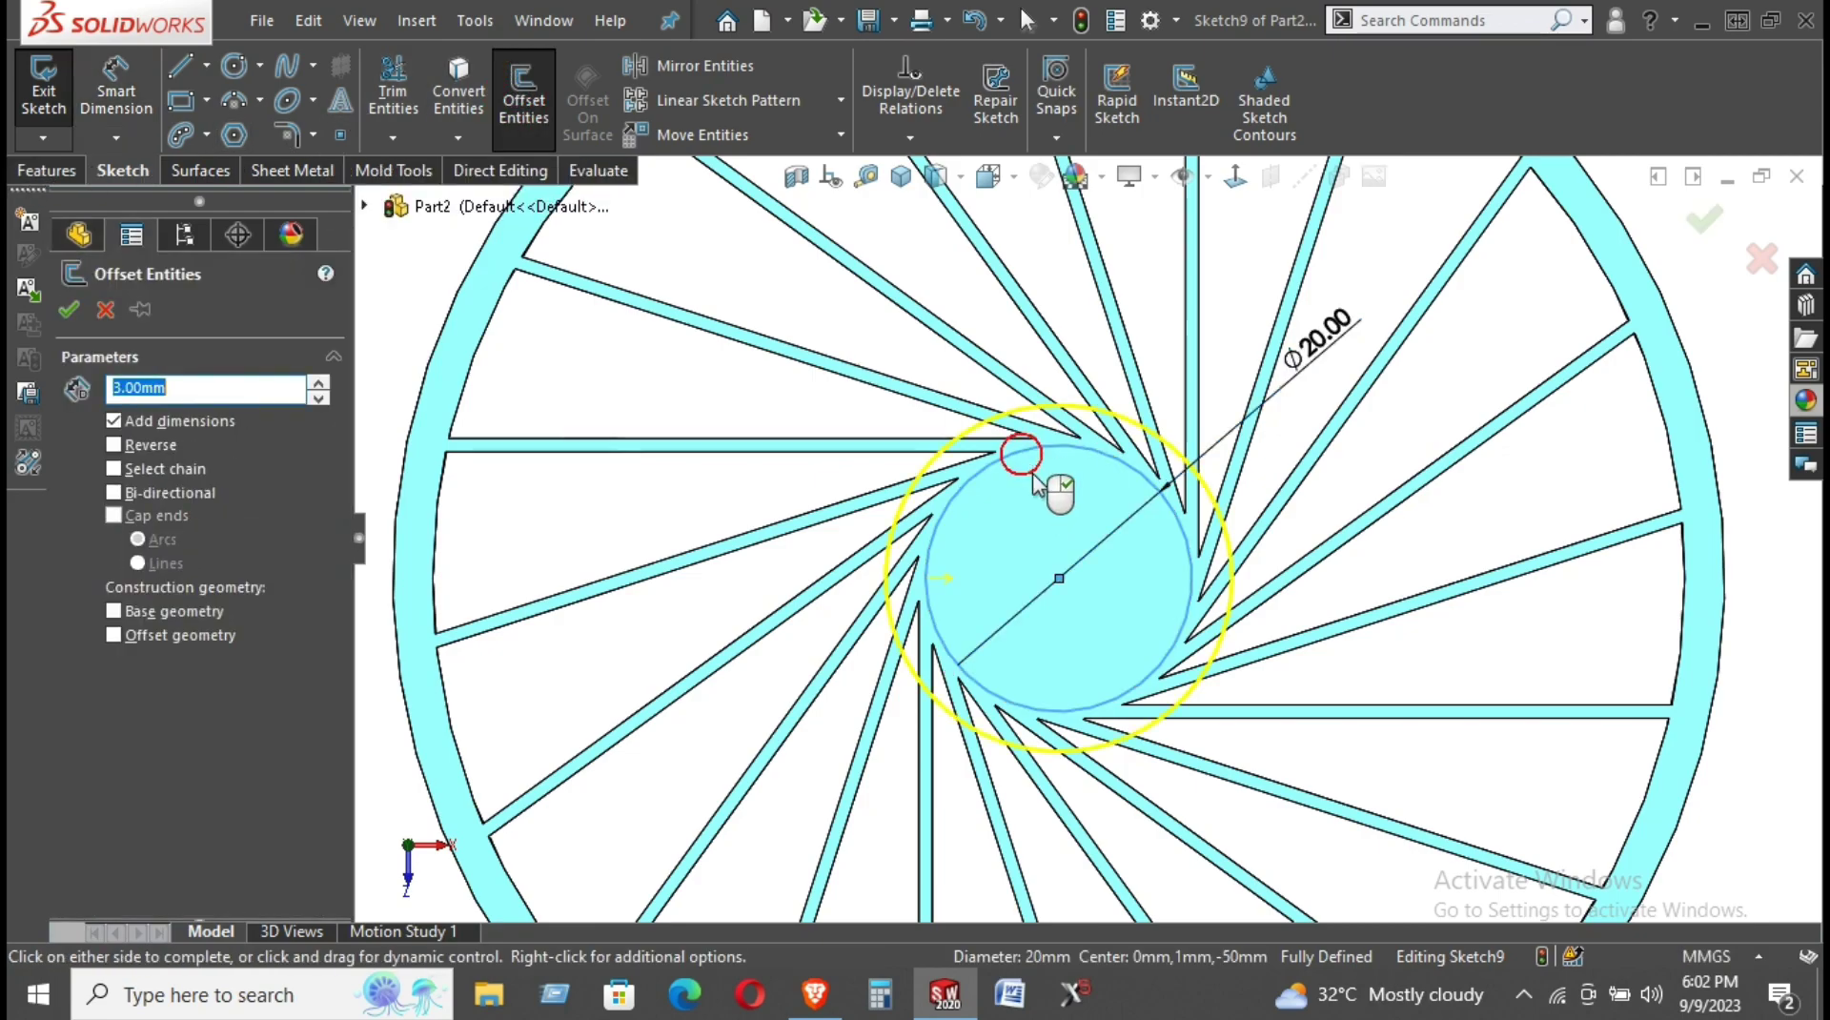
click(148, 449)
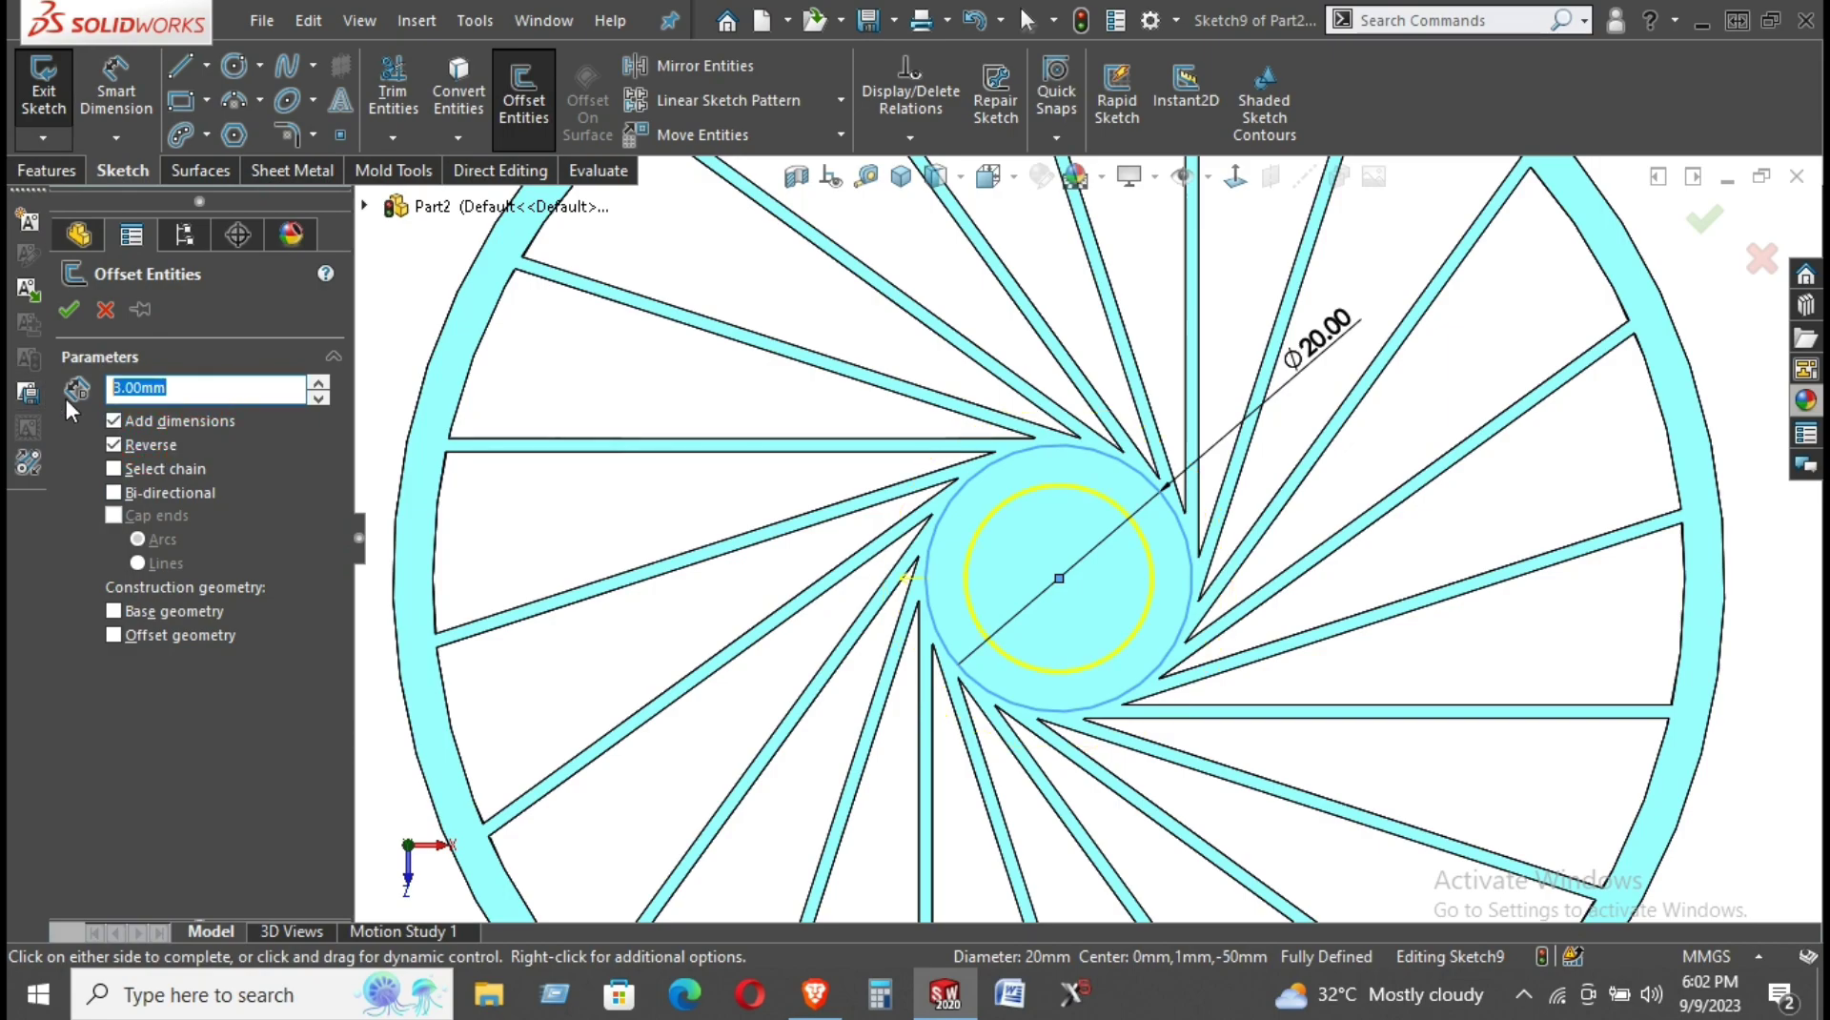
text(1)
key(Return)
click(65, 309)
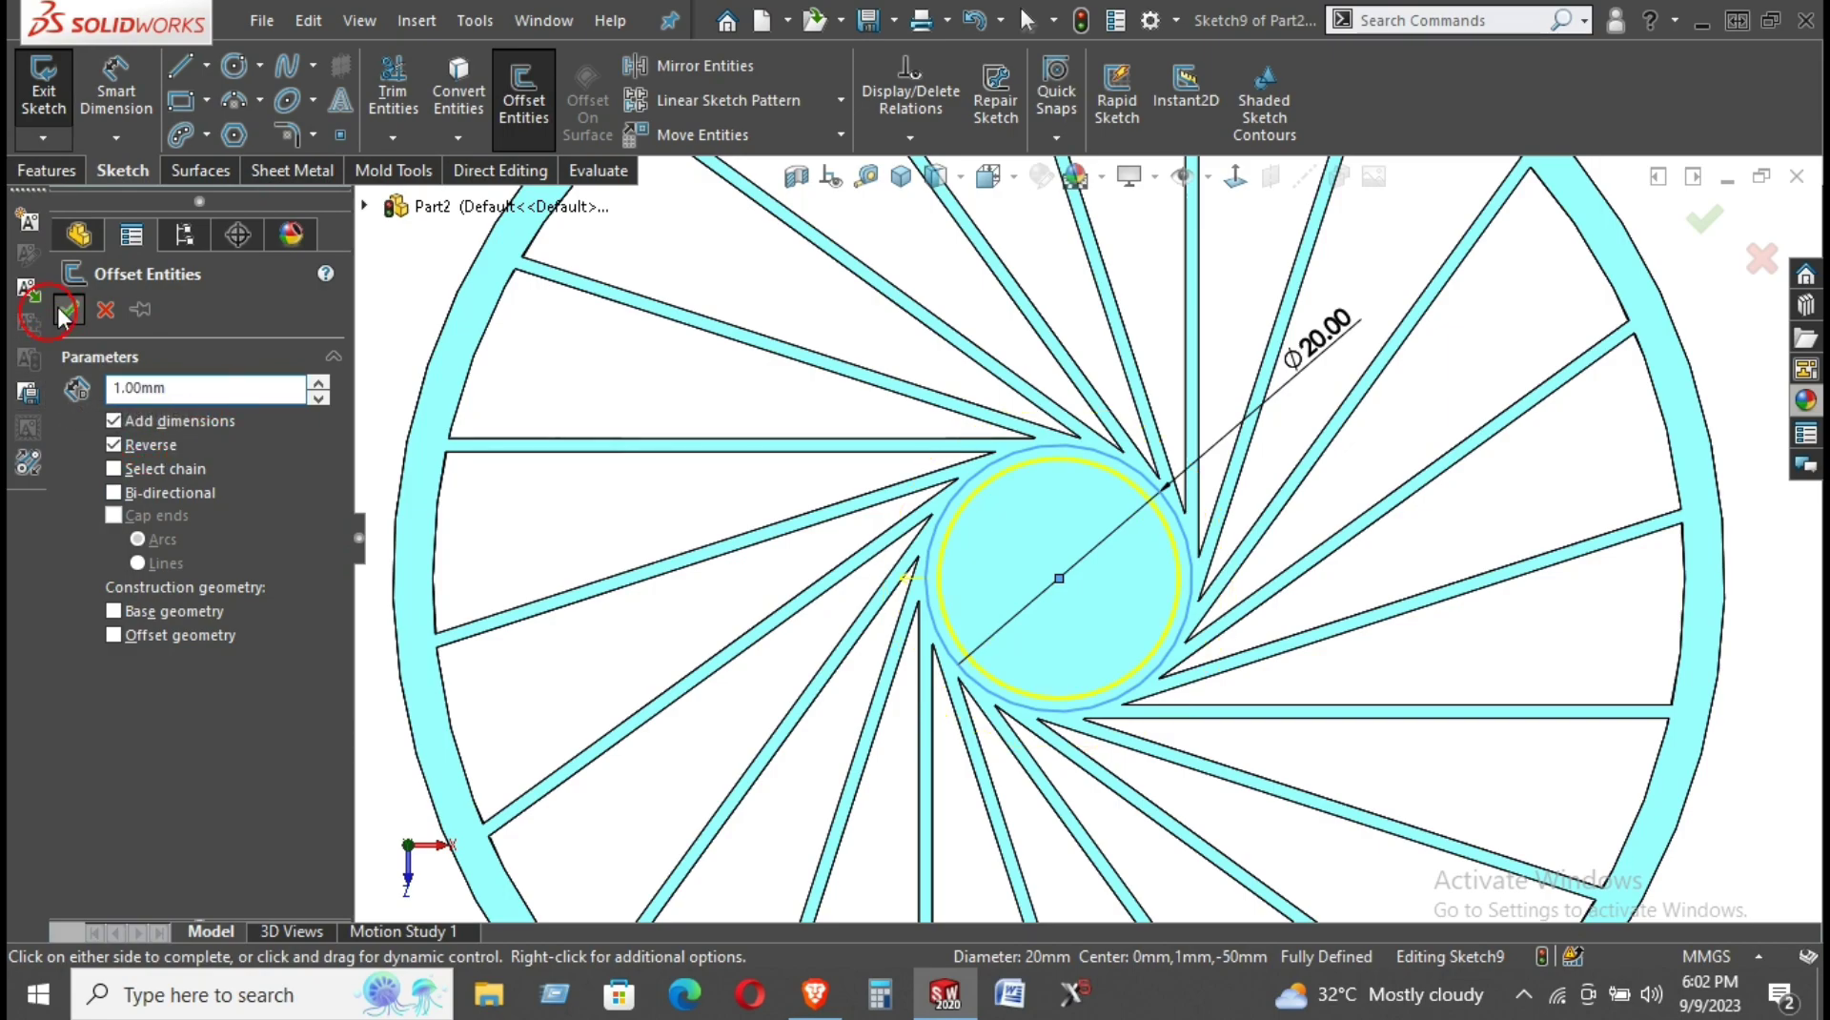
Extrude the ring sketch as a boss 0.5 mm deep.
click(44, 175)
click(44, 108)
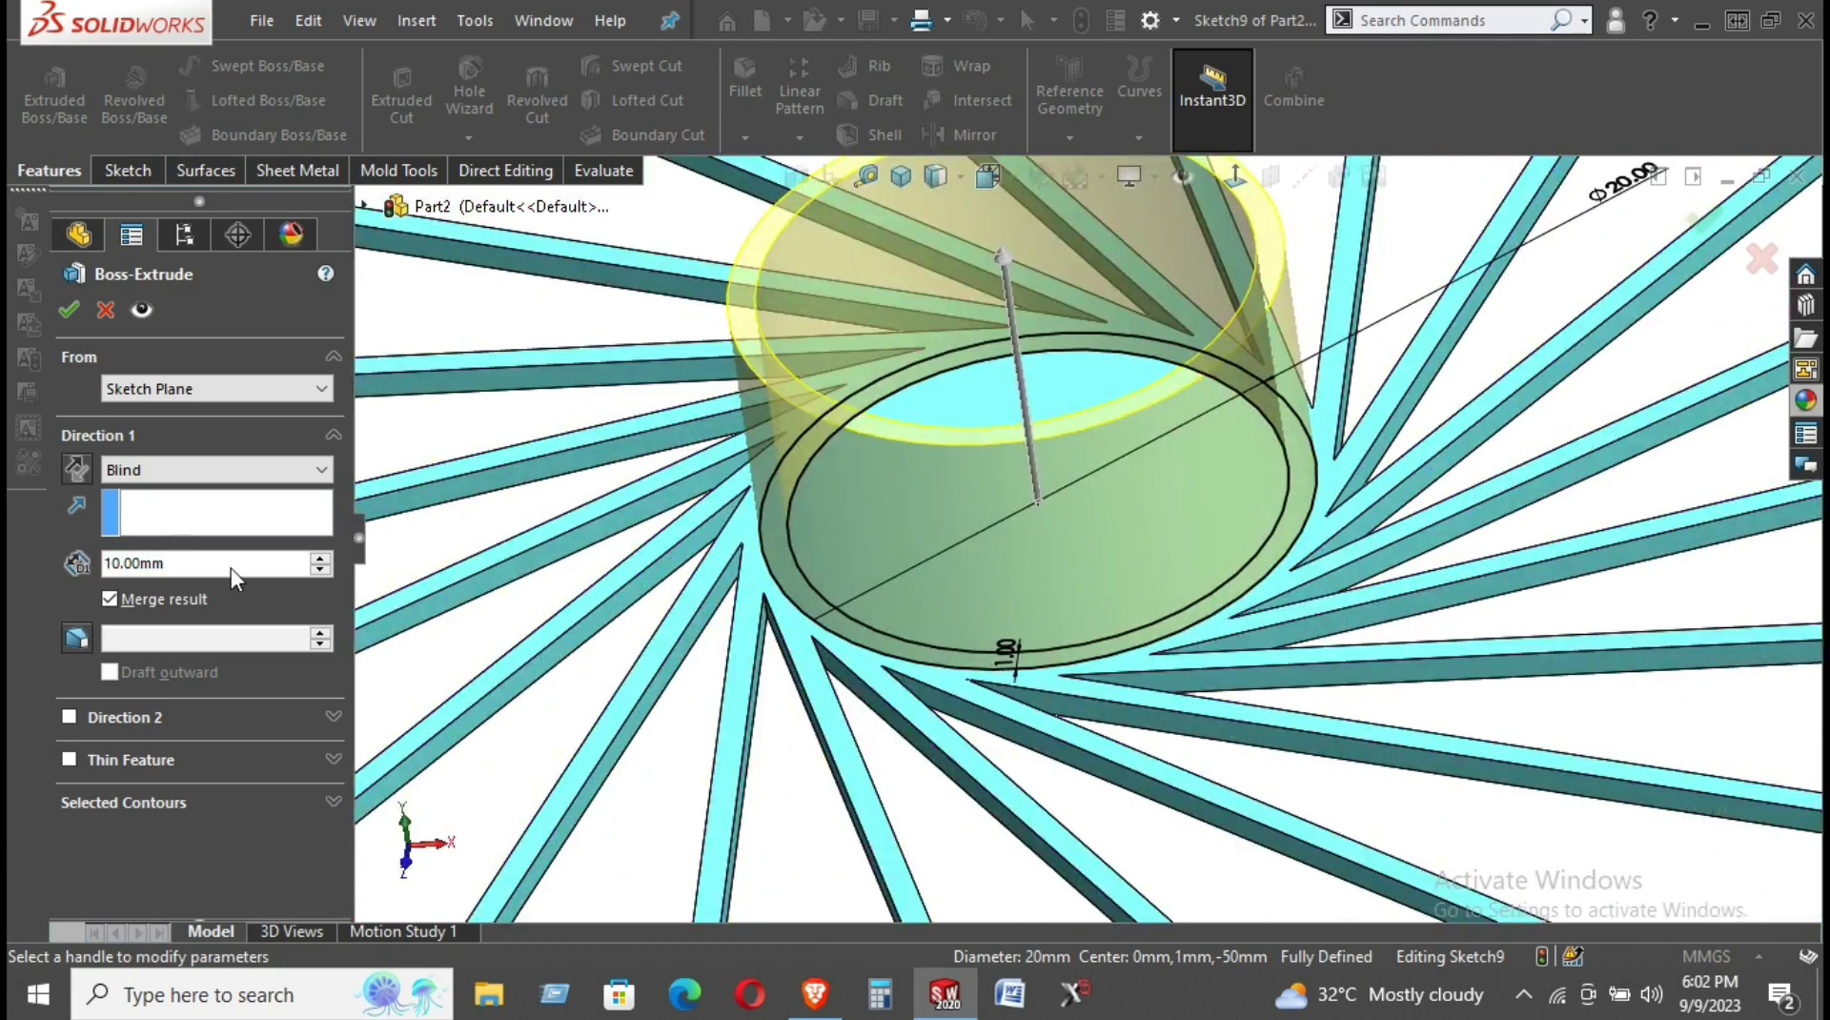
double_click(204, 564)
text(1)
key(Return)
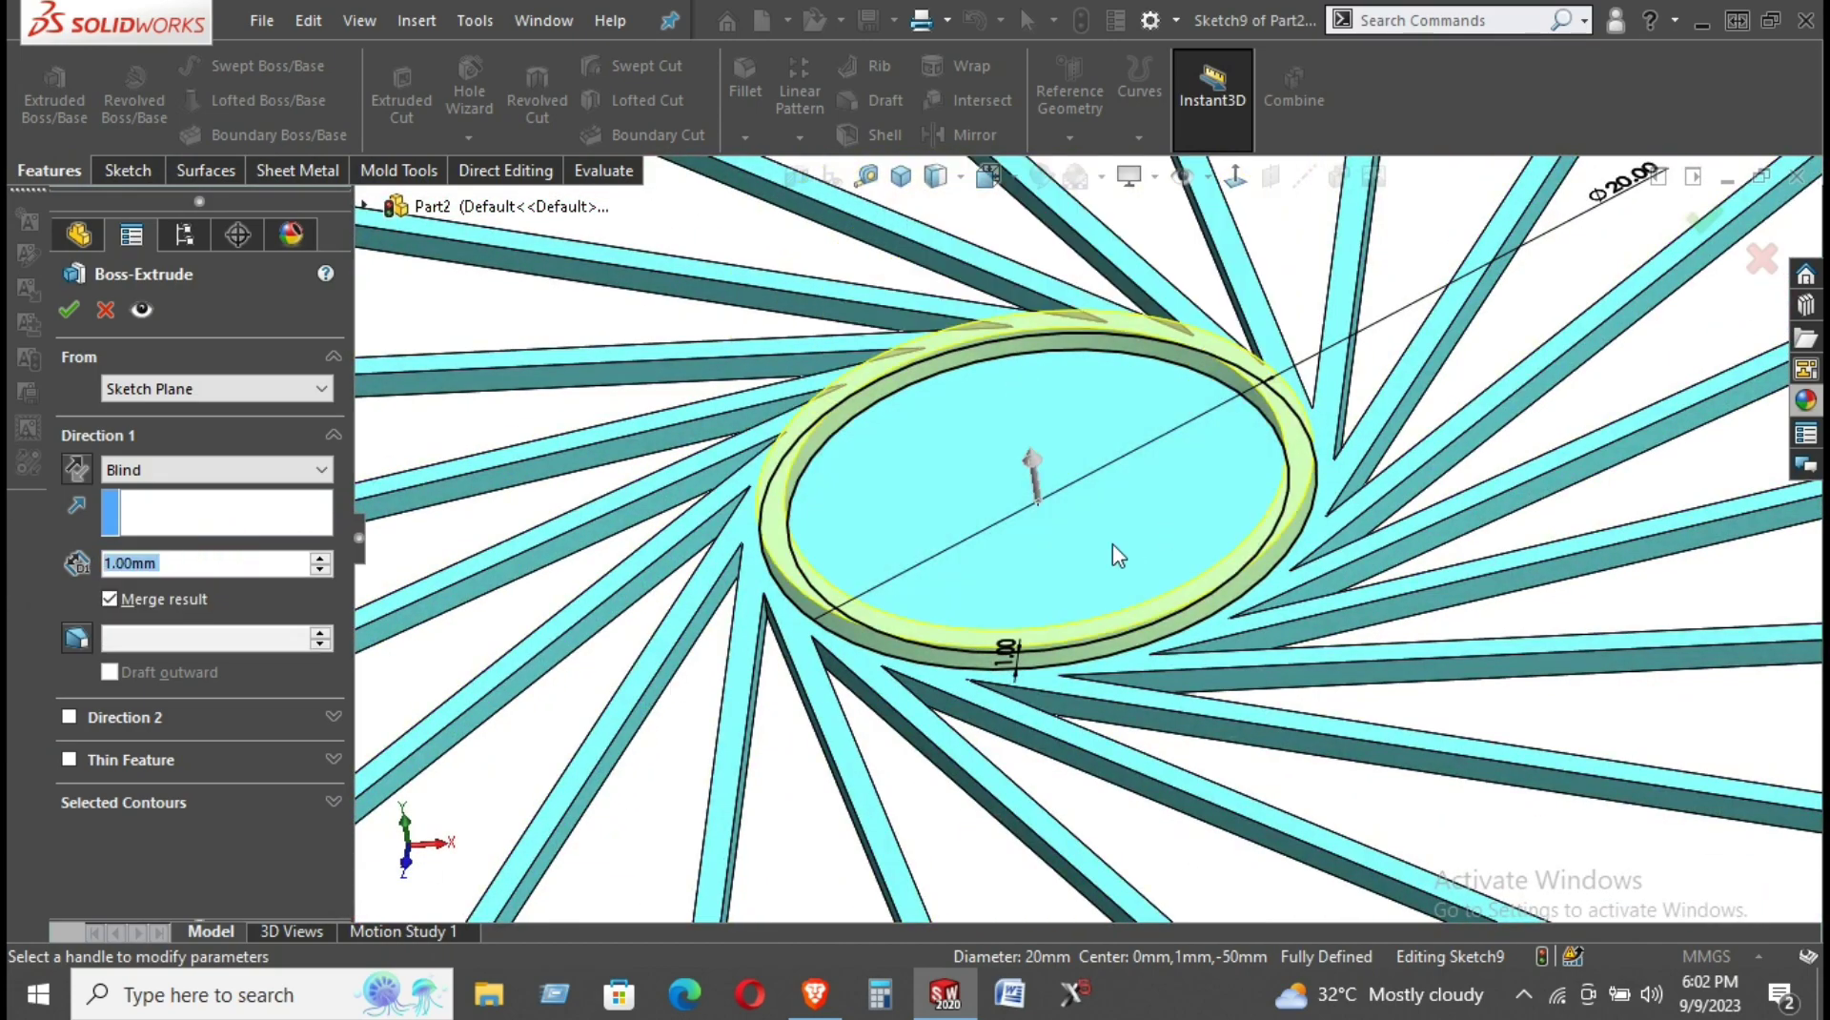
mouse_move(1115, 551)
middle_down()
mouse_move(894, 425)
mouse_move(806, 520)
middle_up()
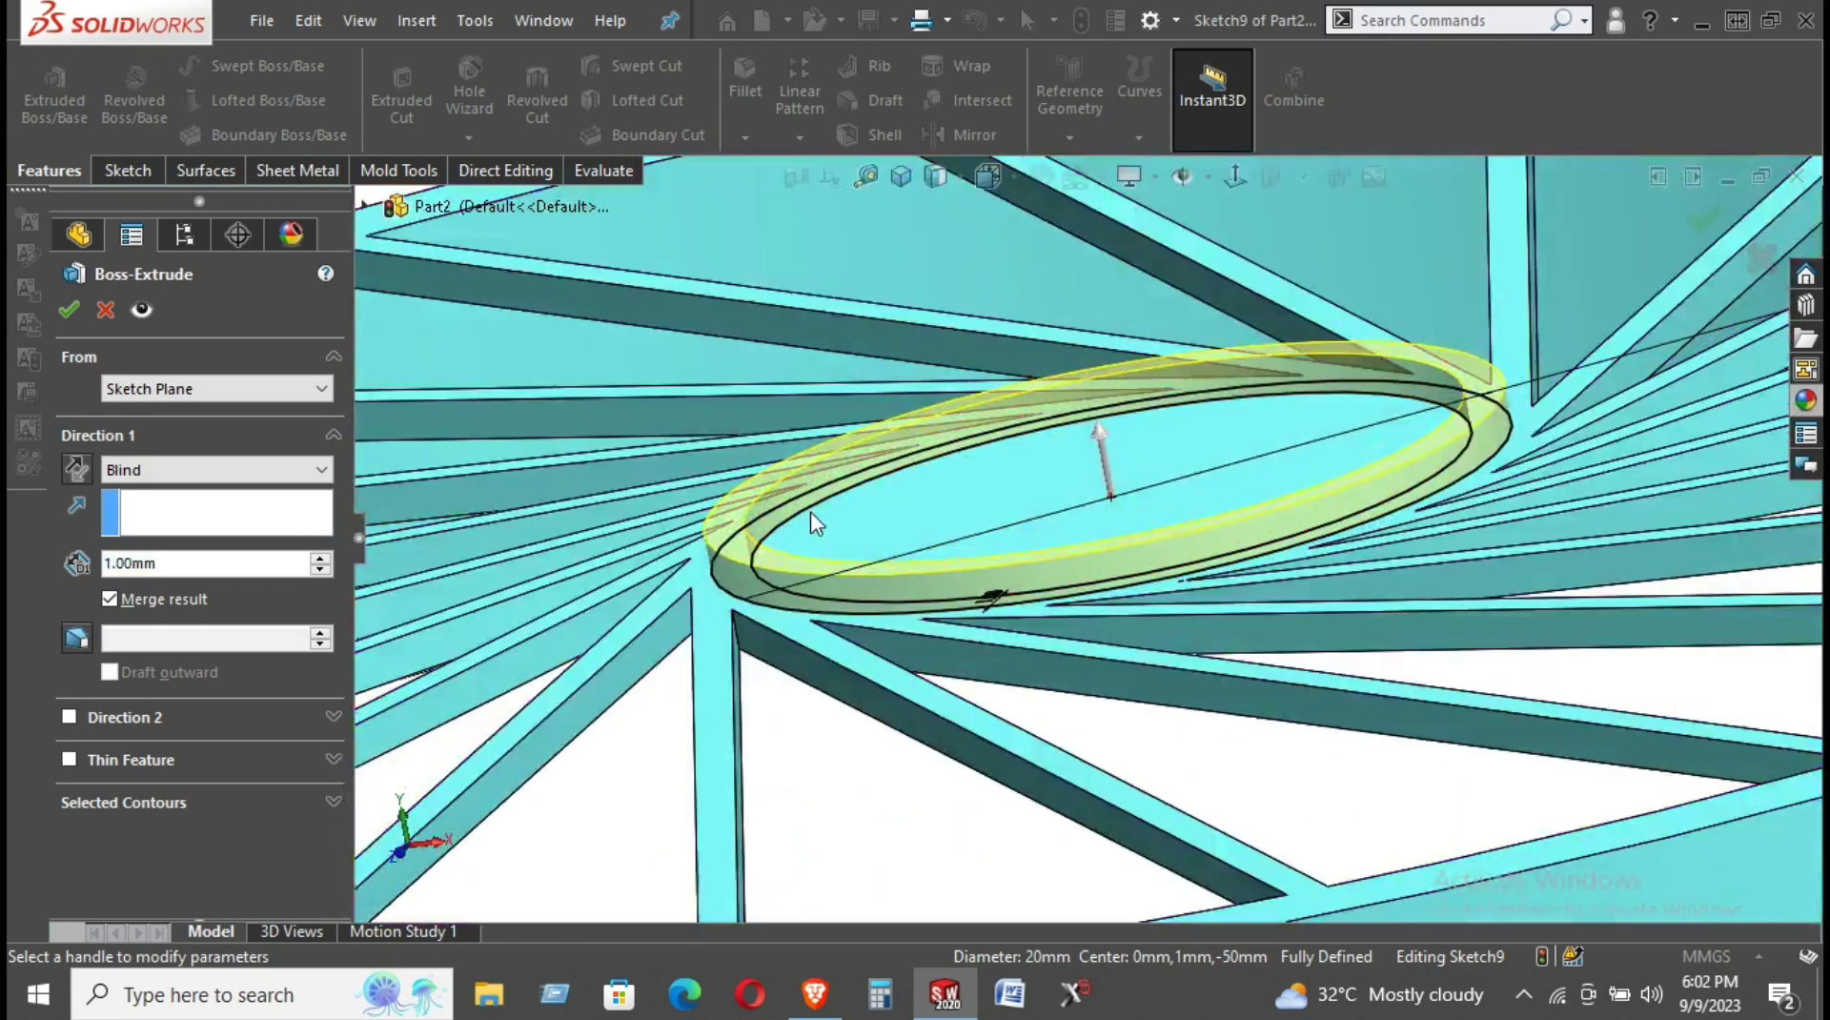
double_click(196, 570)
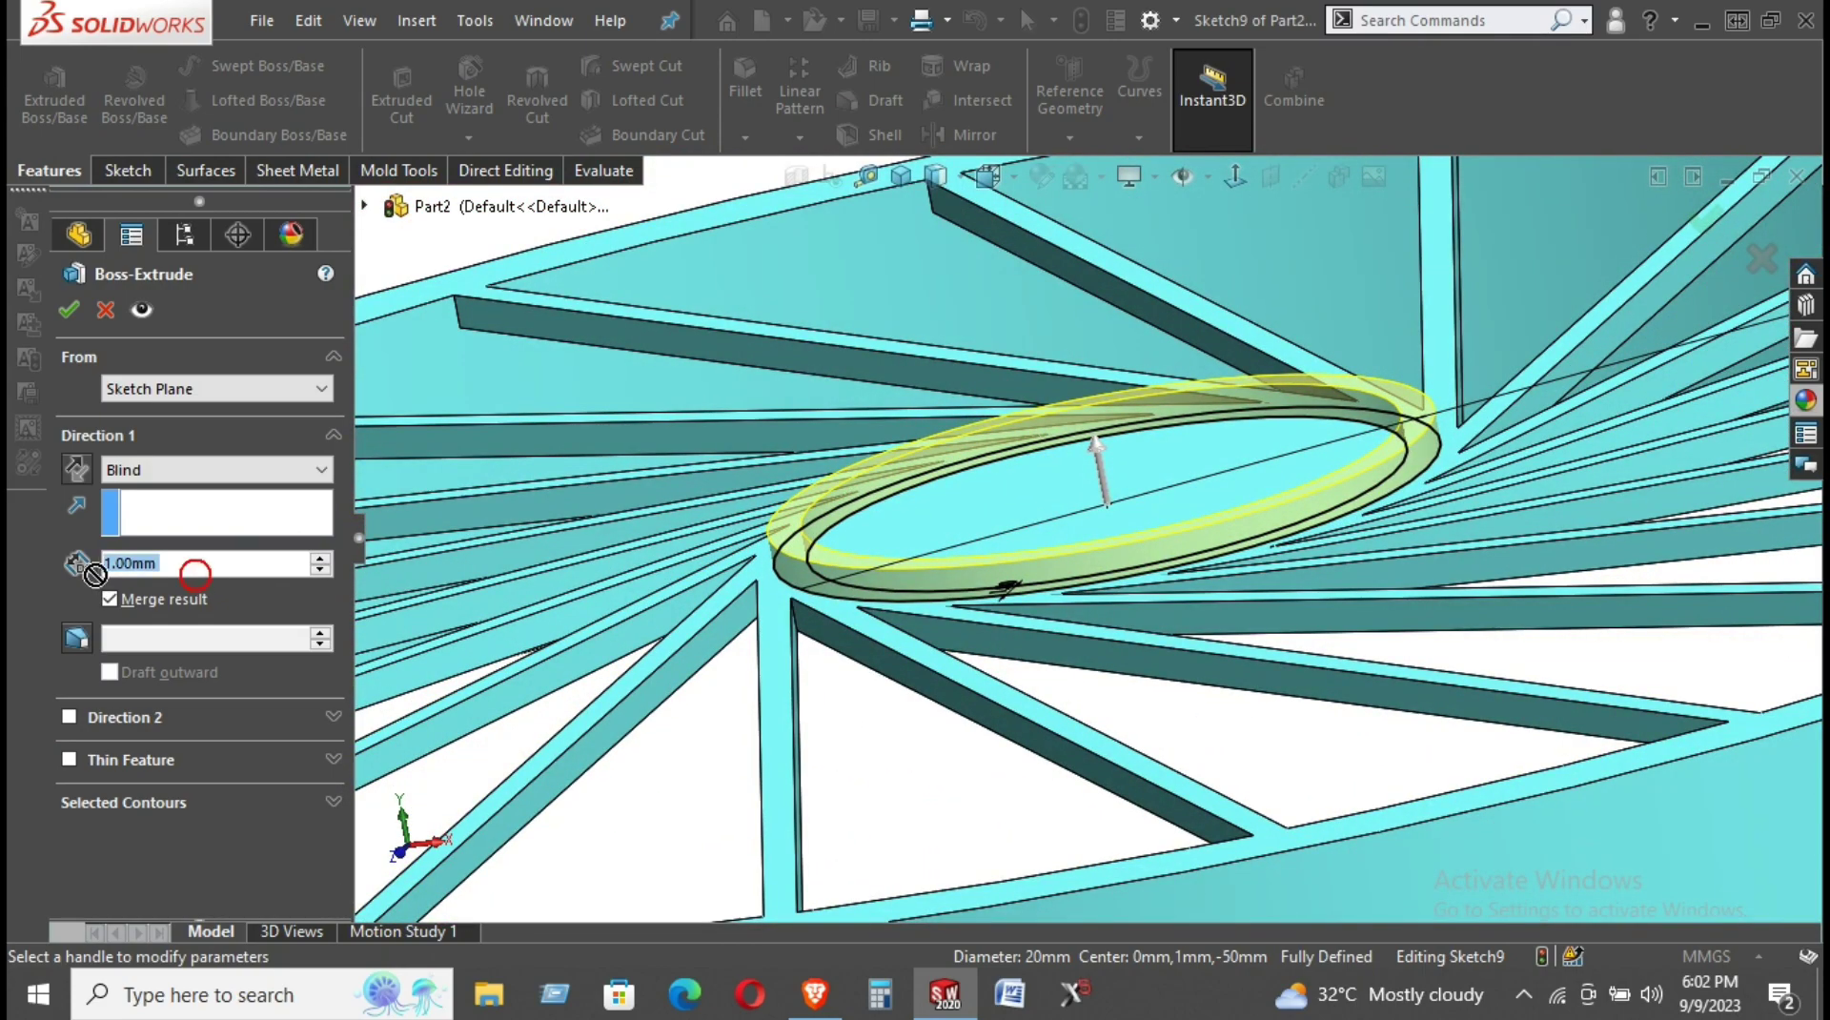
text(0.5)
key(Return)
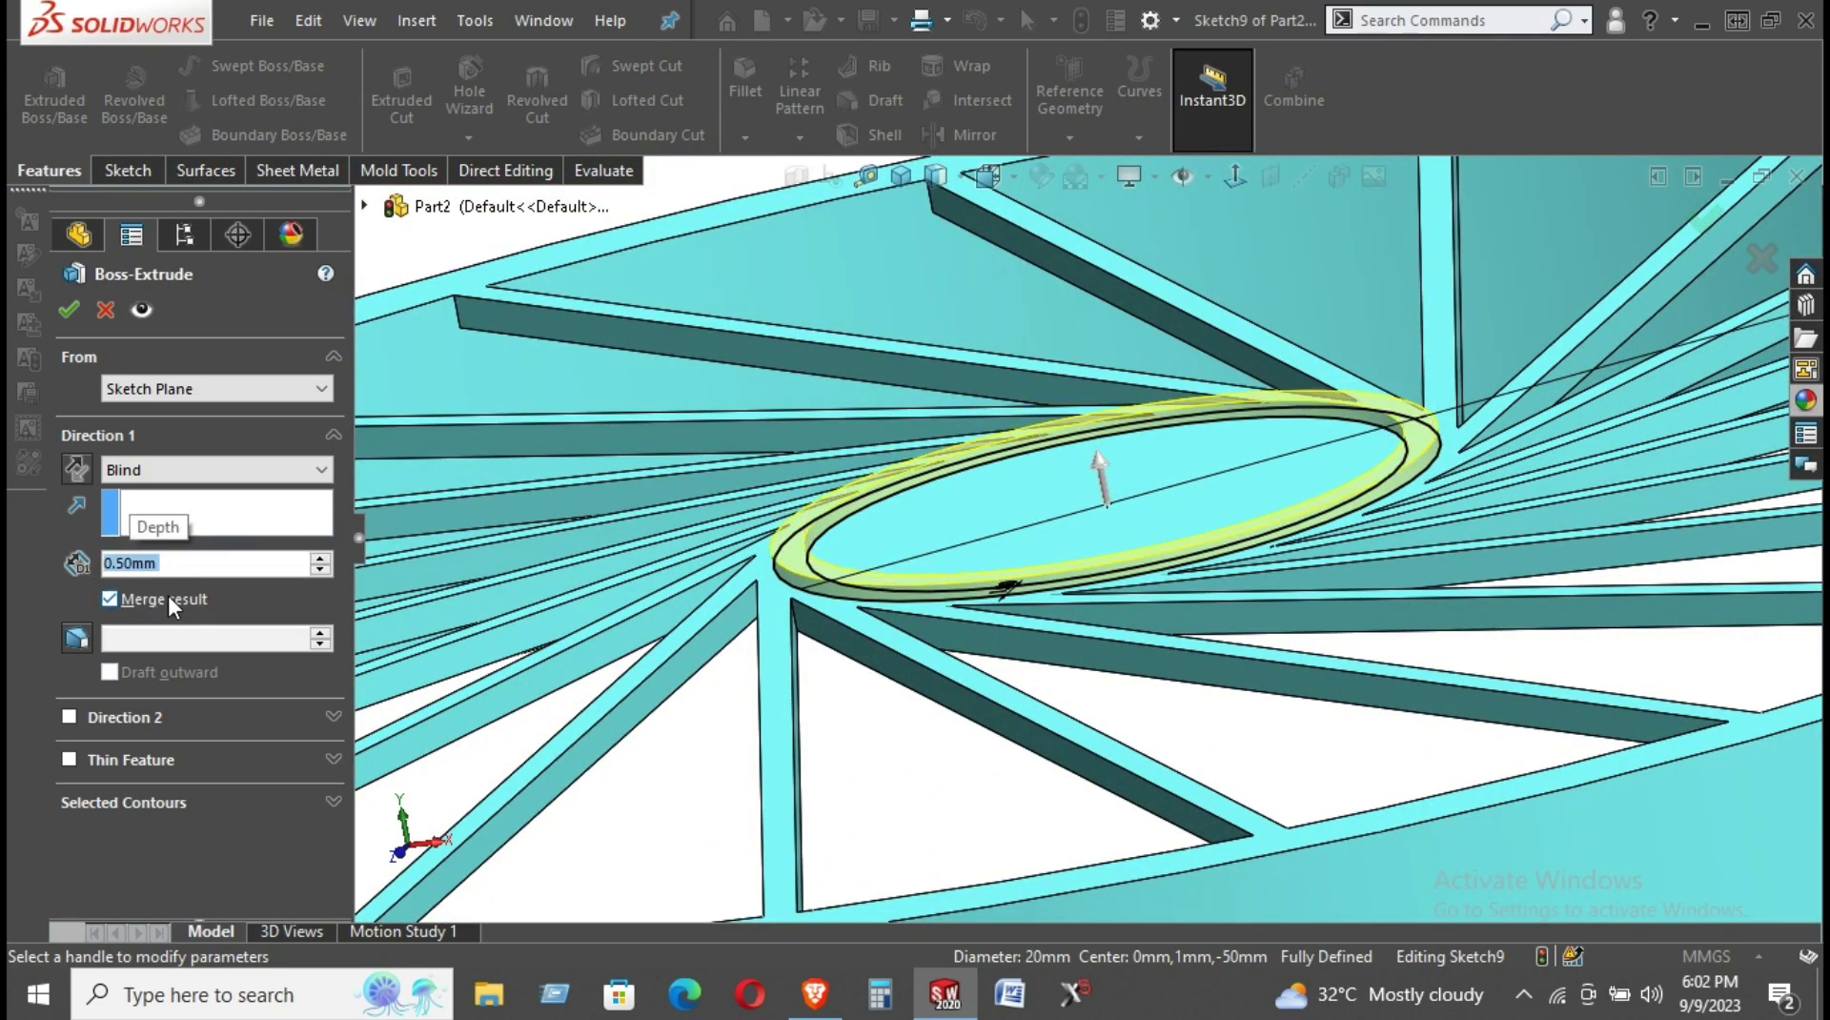
click(68, 308)
middle_drag(1025, 630, 1021, 788)
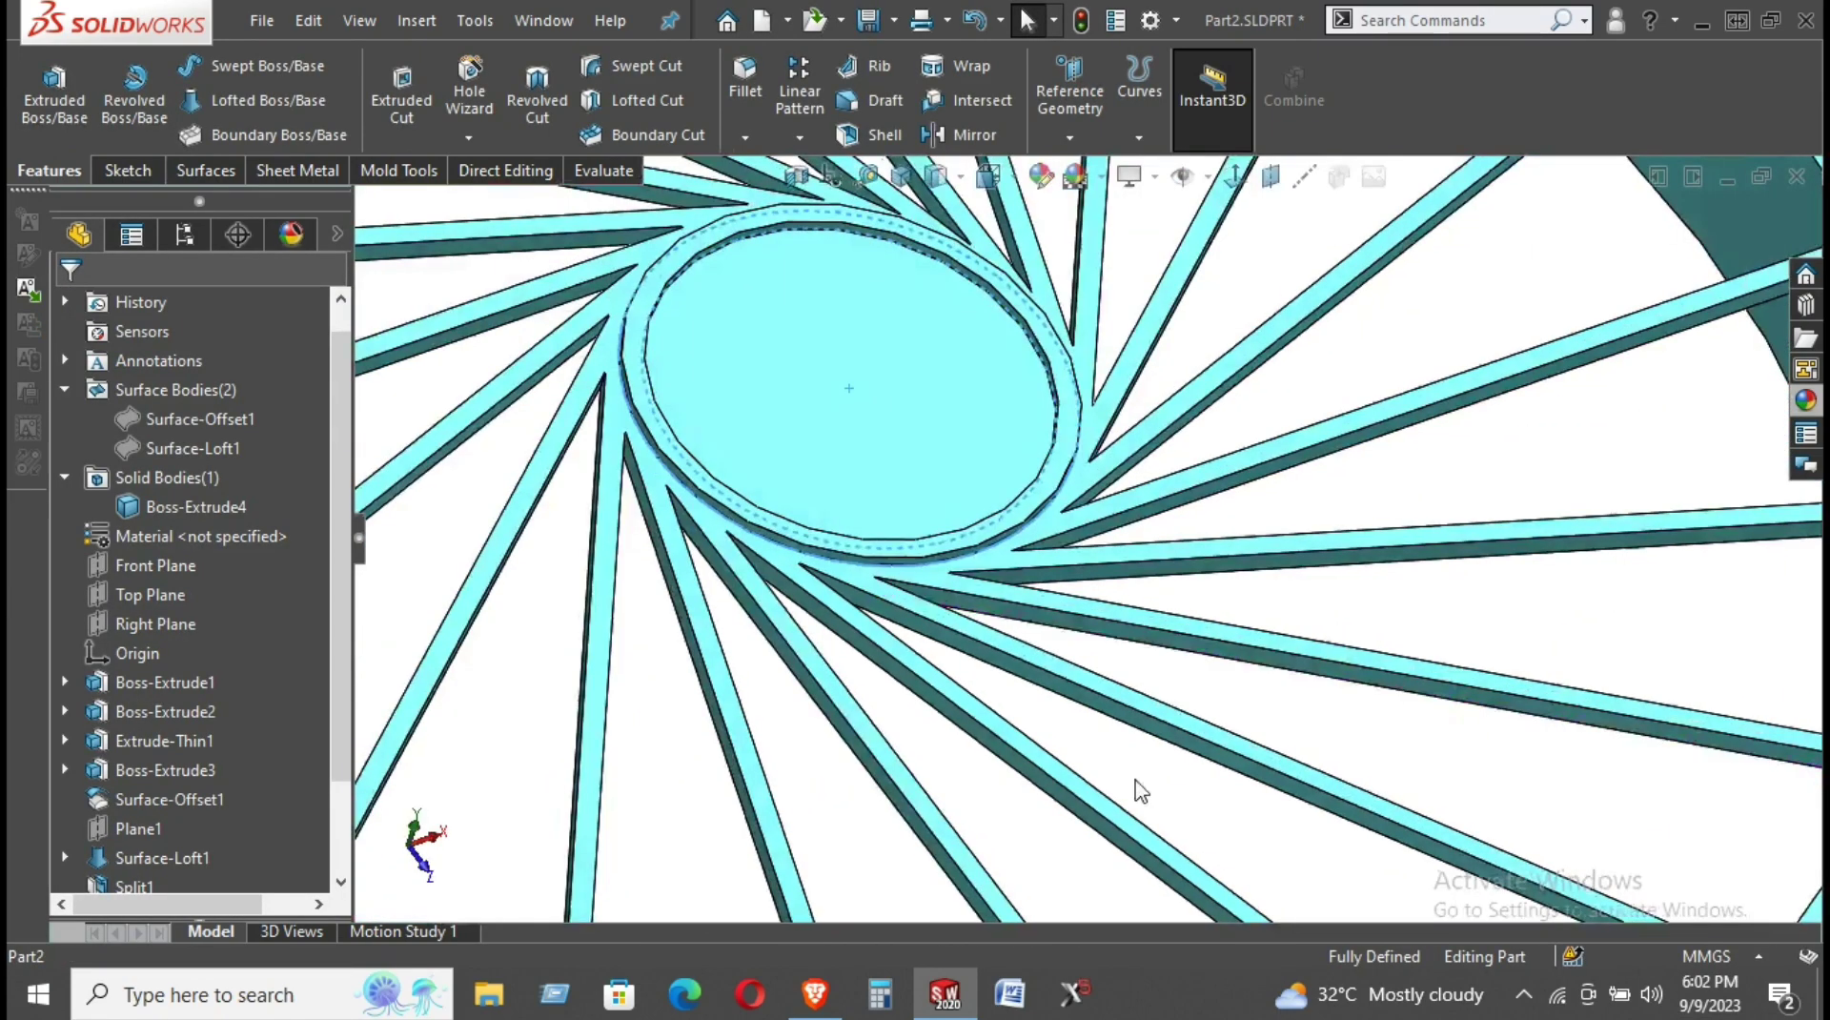
mouse_move(1398, 739)
middle_down()
mouse_move(1239, 667)
mouse_move(1319, 592)
mouse_move(1277, 705)
mouse_move(1263, 634)
mouse_move(1250, 728)
mouse_move(1347, 274)
middle_up()
key(f)
key(f)
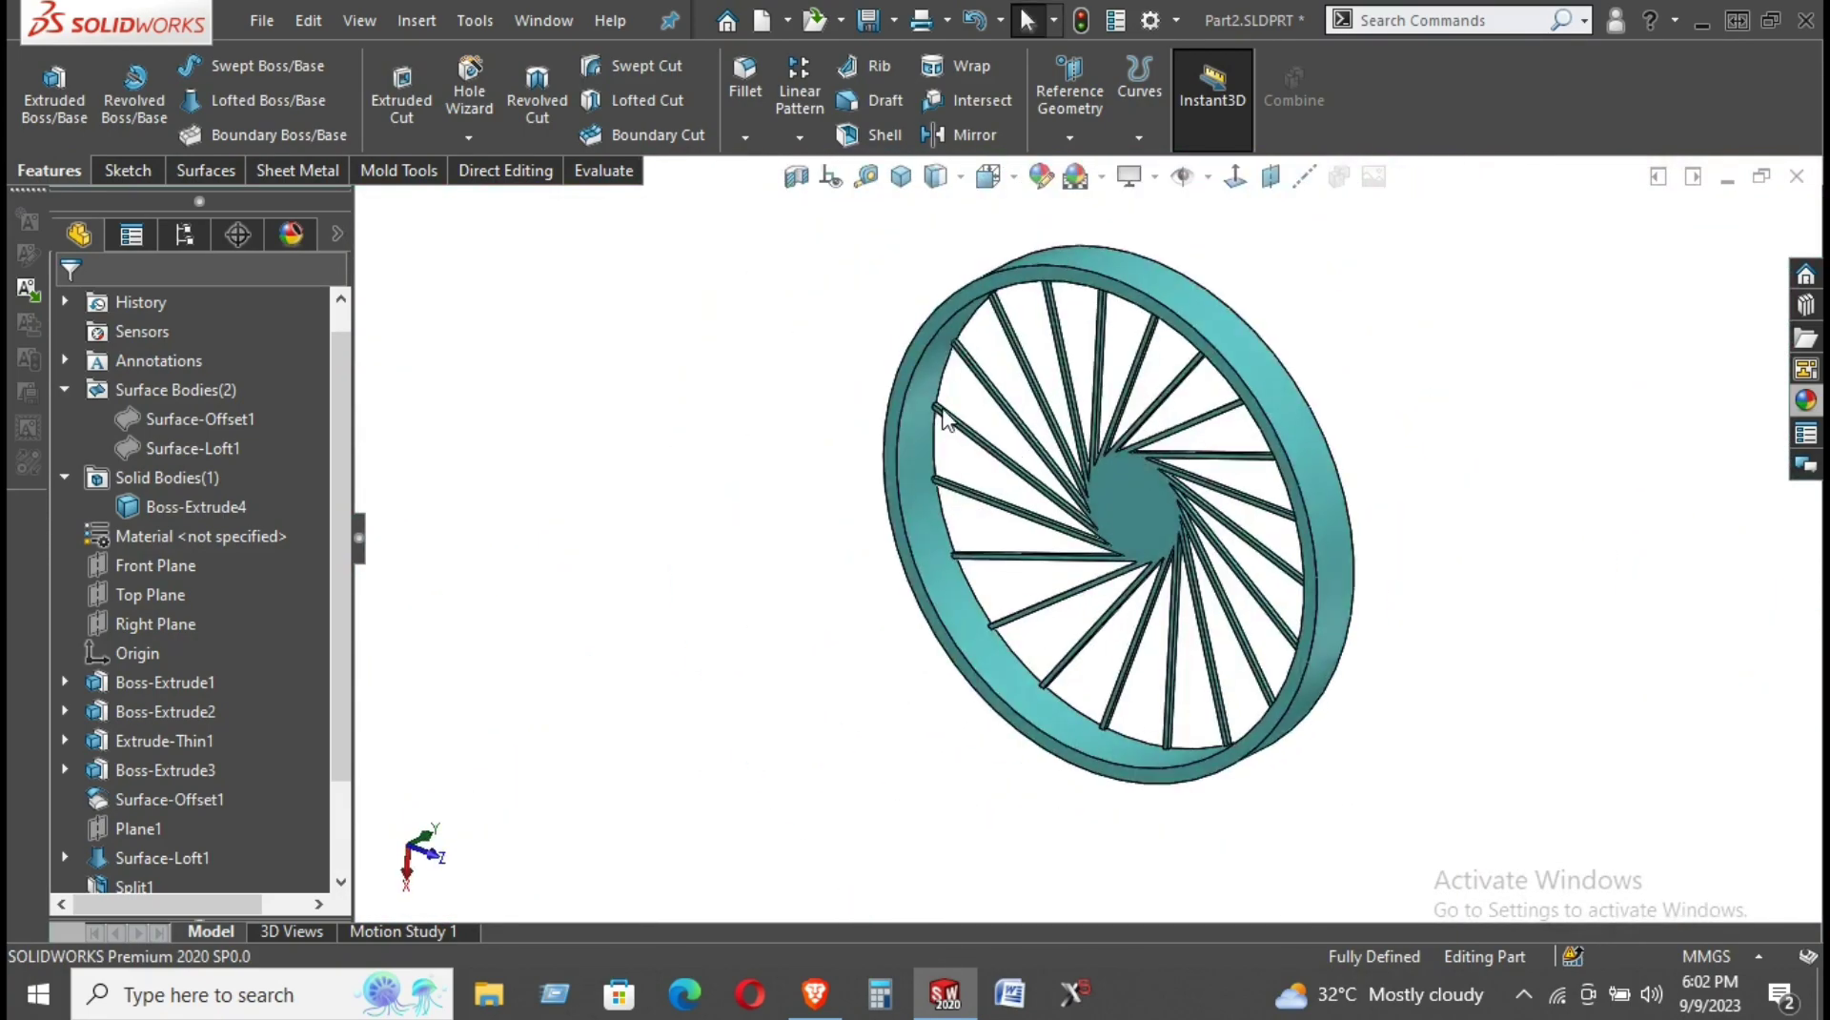
scroll(915, 410, down, 3)
middle_drag(993, 431, 973, 376)
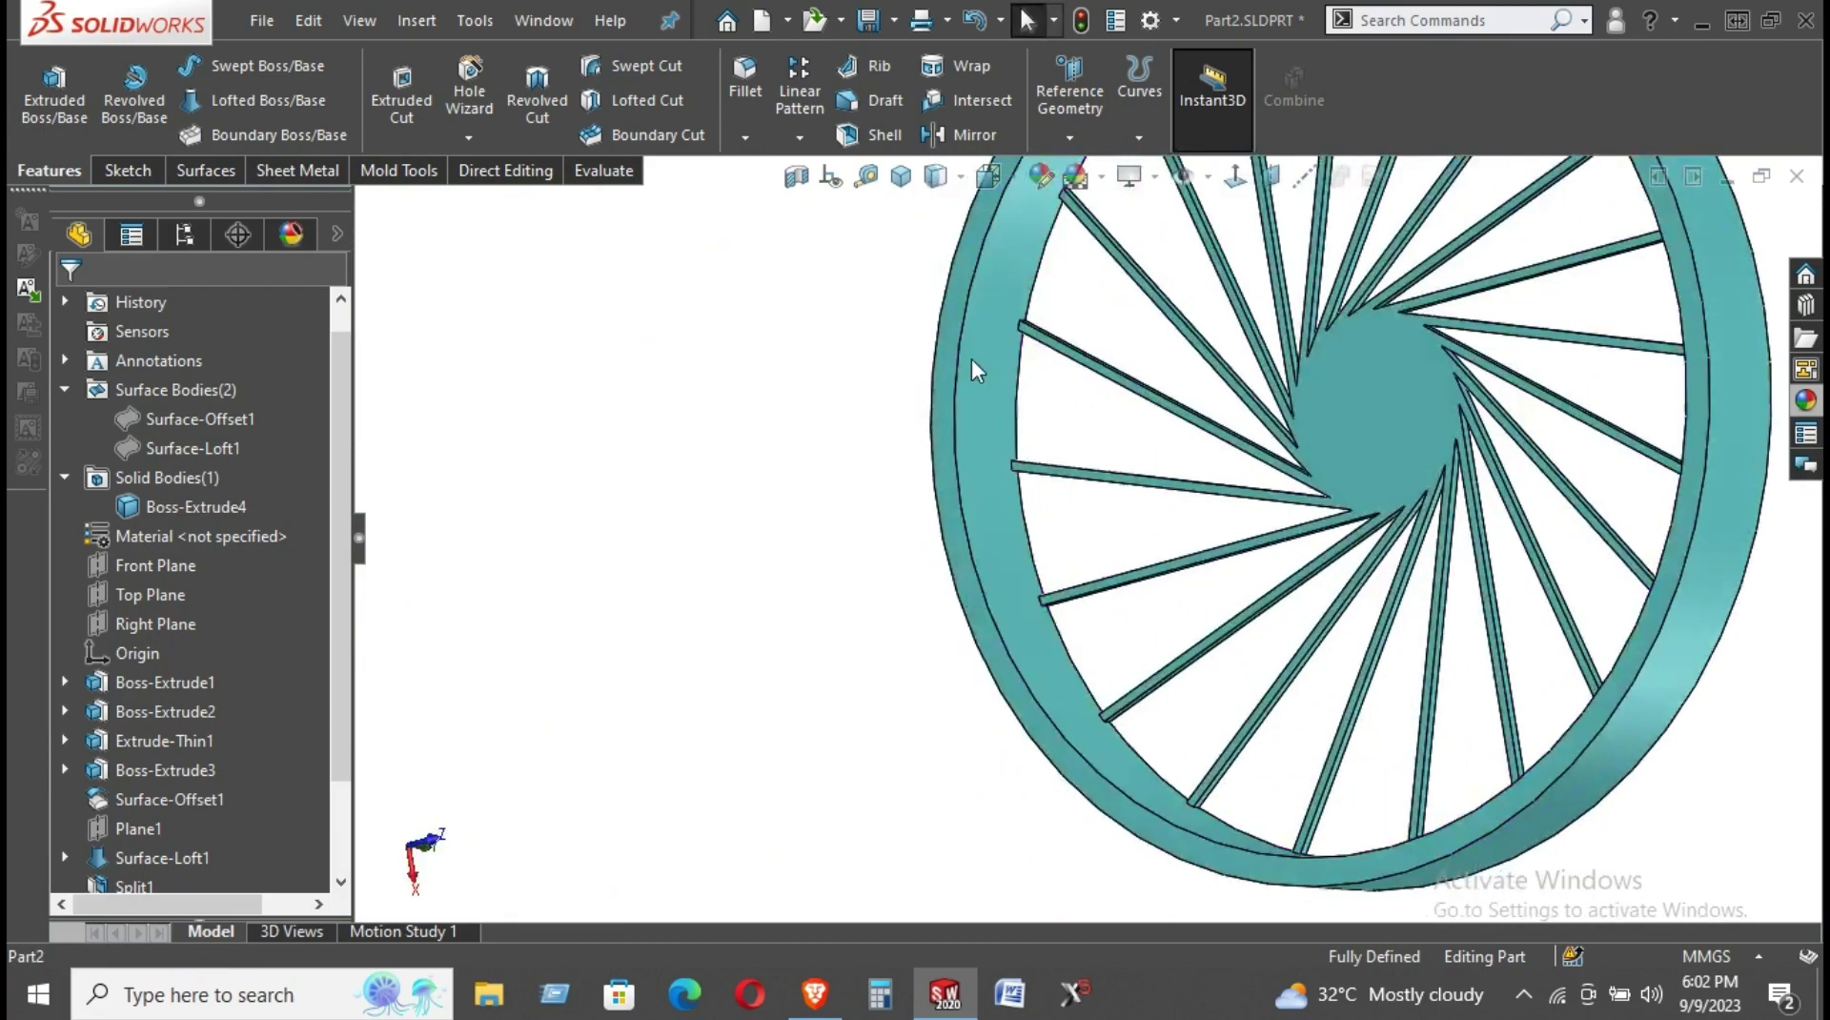
scroll(1087, 474, up, 2)
mouse_move(1087, 474)
middle_down()
mouse_move(1023, 474)
mouse_move(1014, 515)
mouse_move(1058, 592)
mouse_move(1013, 571)
mouse_move(1148, 395)
mouse_move(1172, 261)
mouse_move(1160, 642)
mouse_move(1054, 642)
mouse_move(1091, 558)
middle_up()
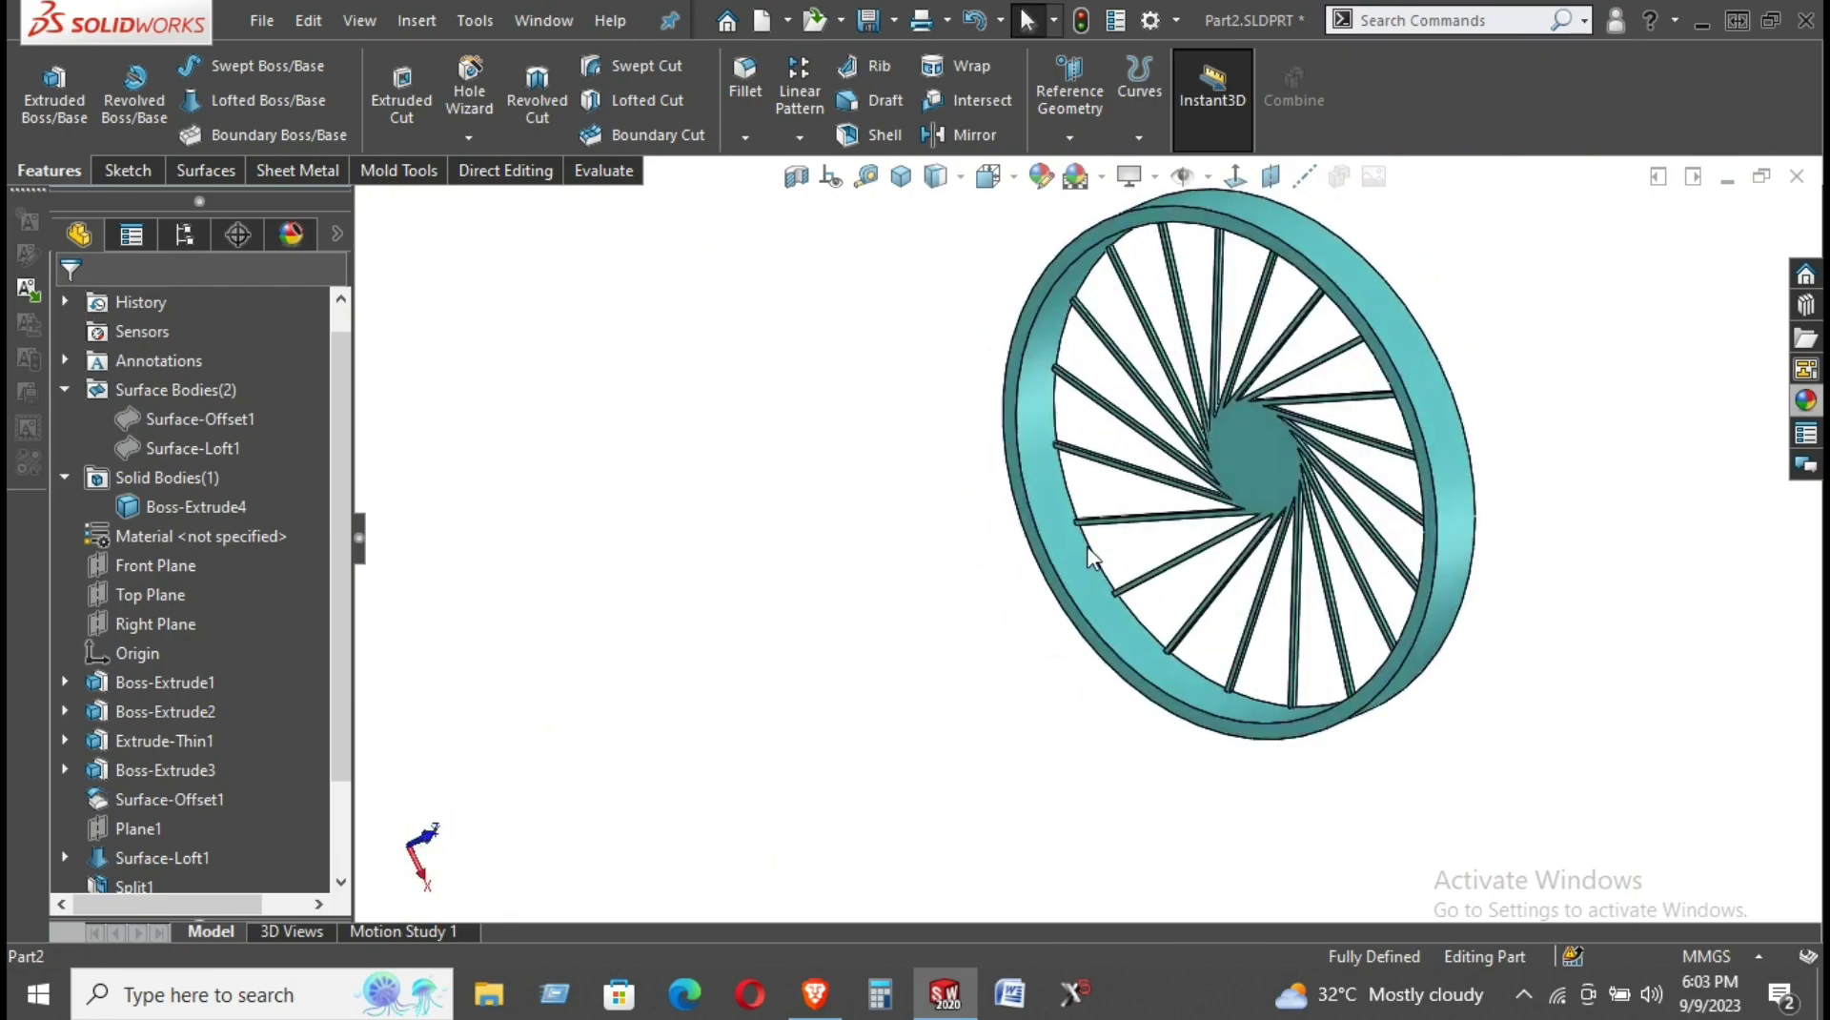
scroll(1251, 448, down, 4)
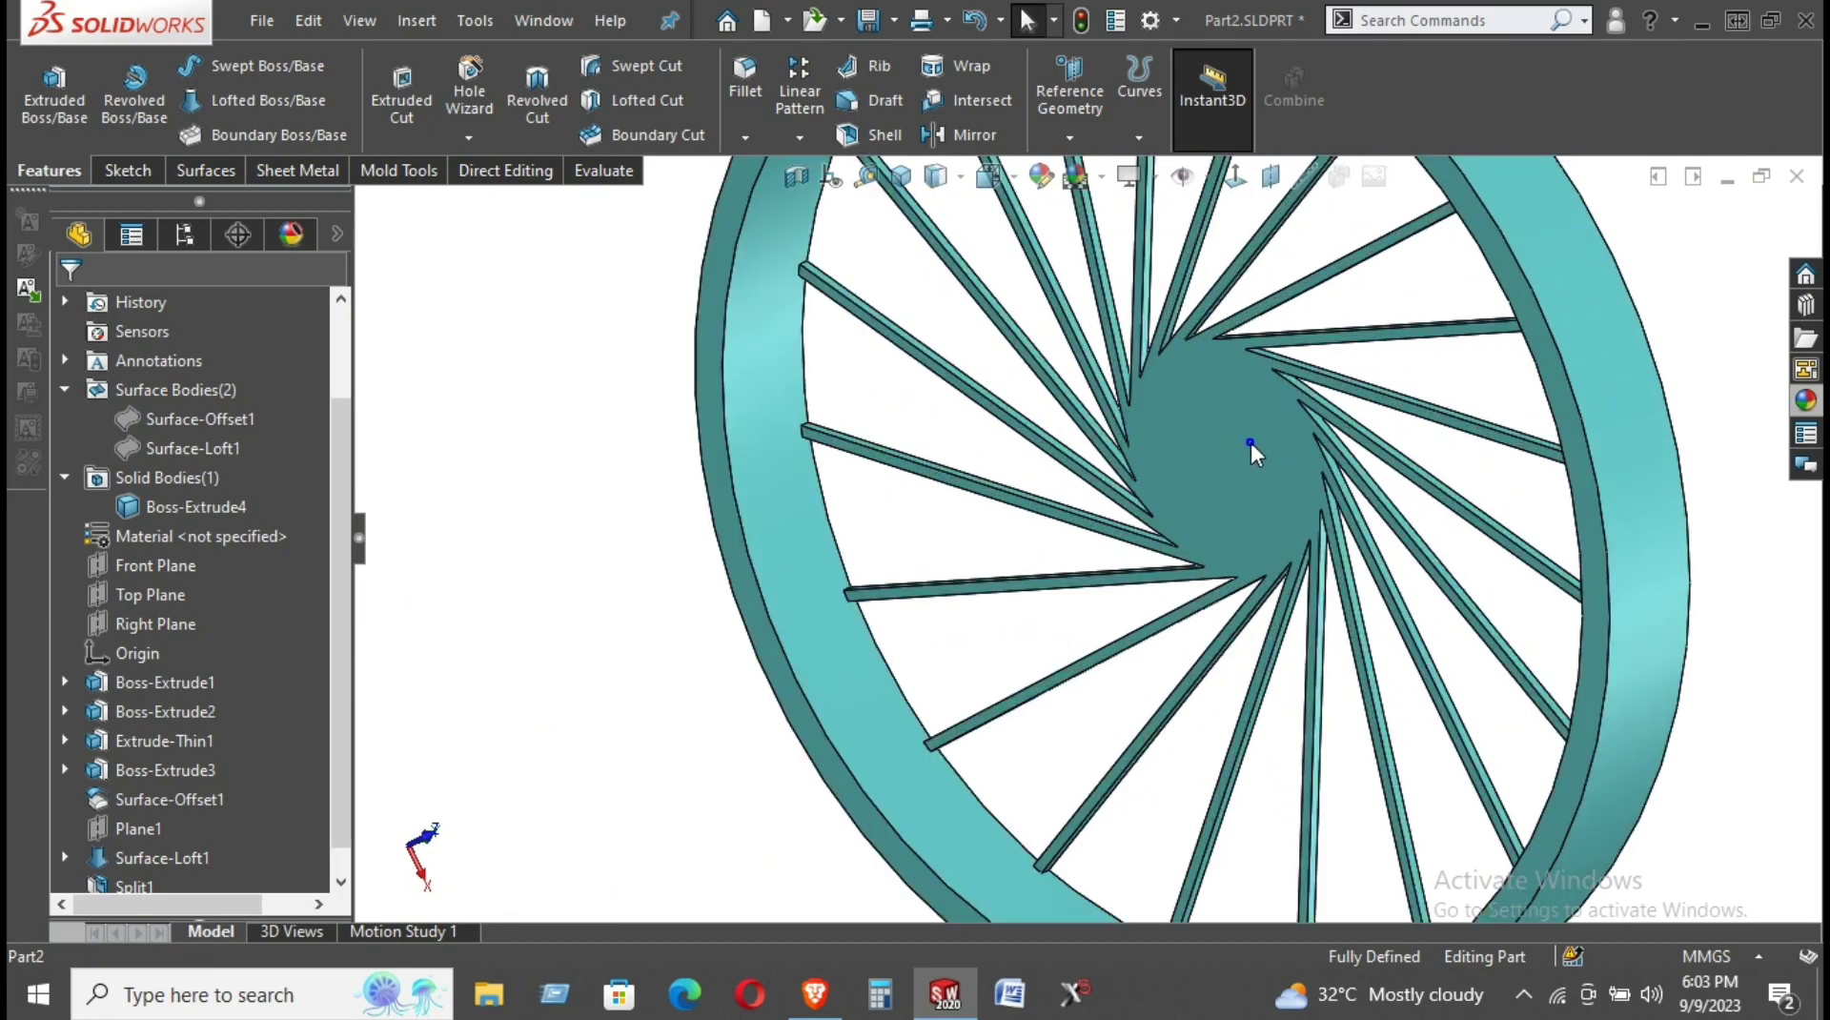
right_click(1252, 444)
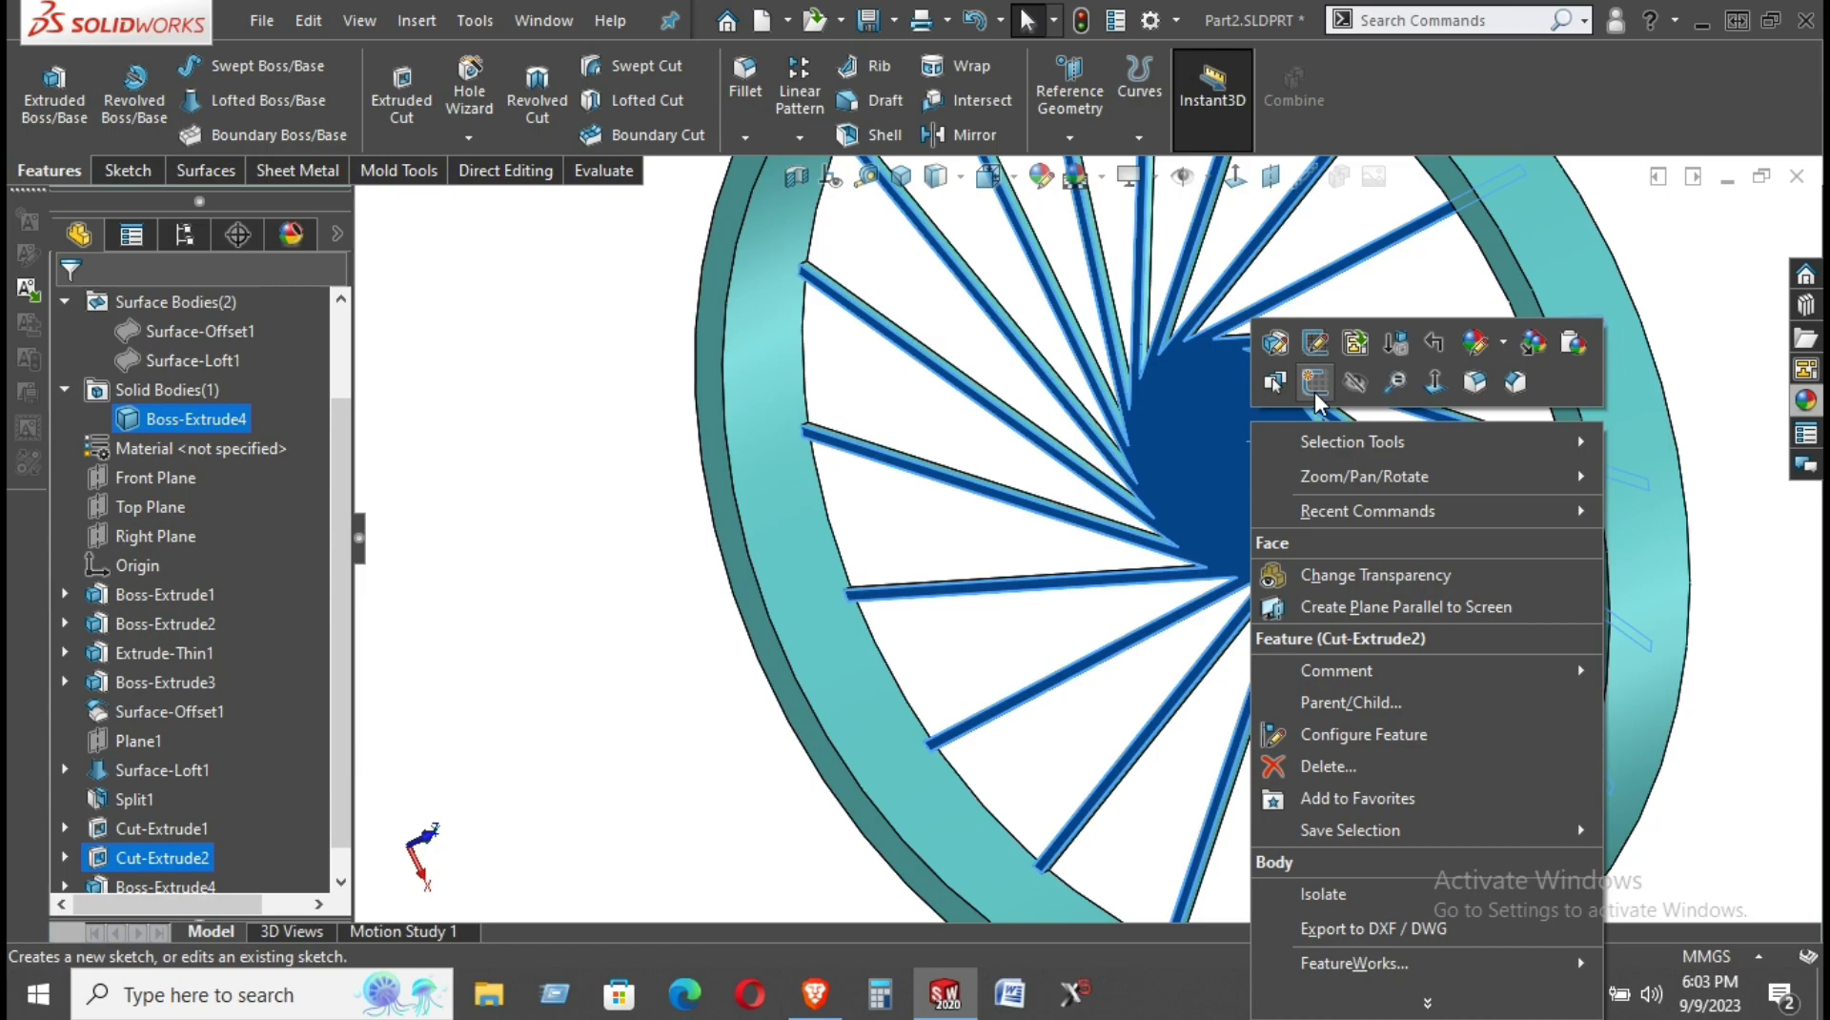
click(1696, 245)
mouse_move(1696, 245)
middle_down()
mouse_move(1167, 203)
mouse_move(1267, 379)
middle_up()
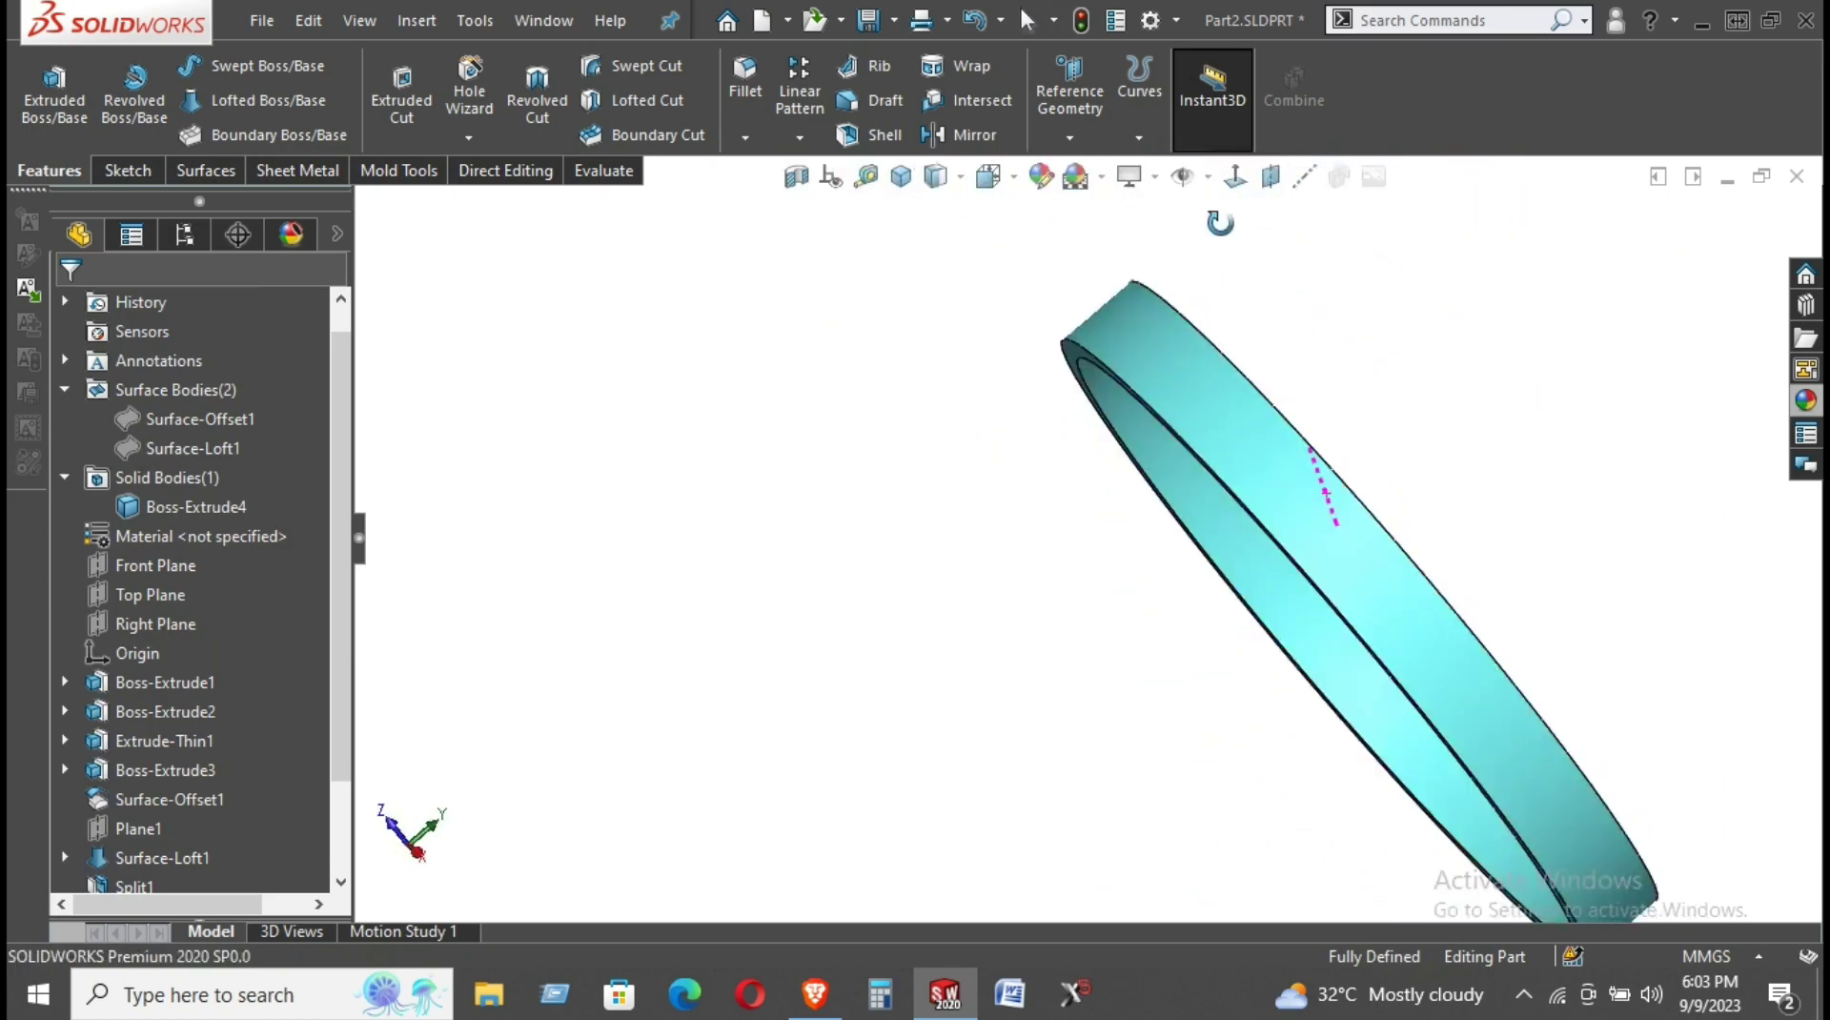
scroll(1264, 383, down, 2)
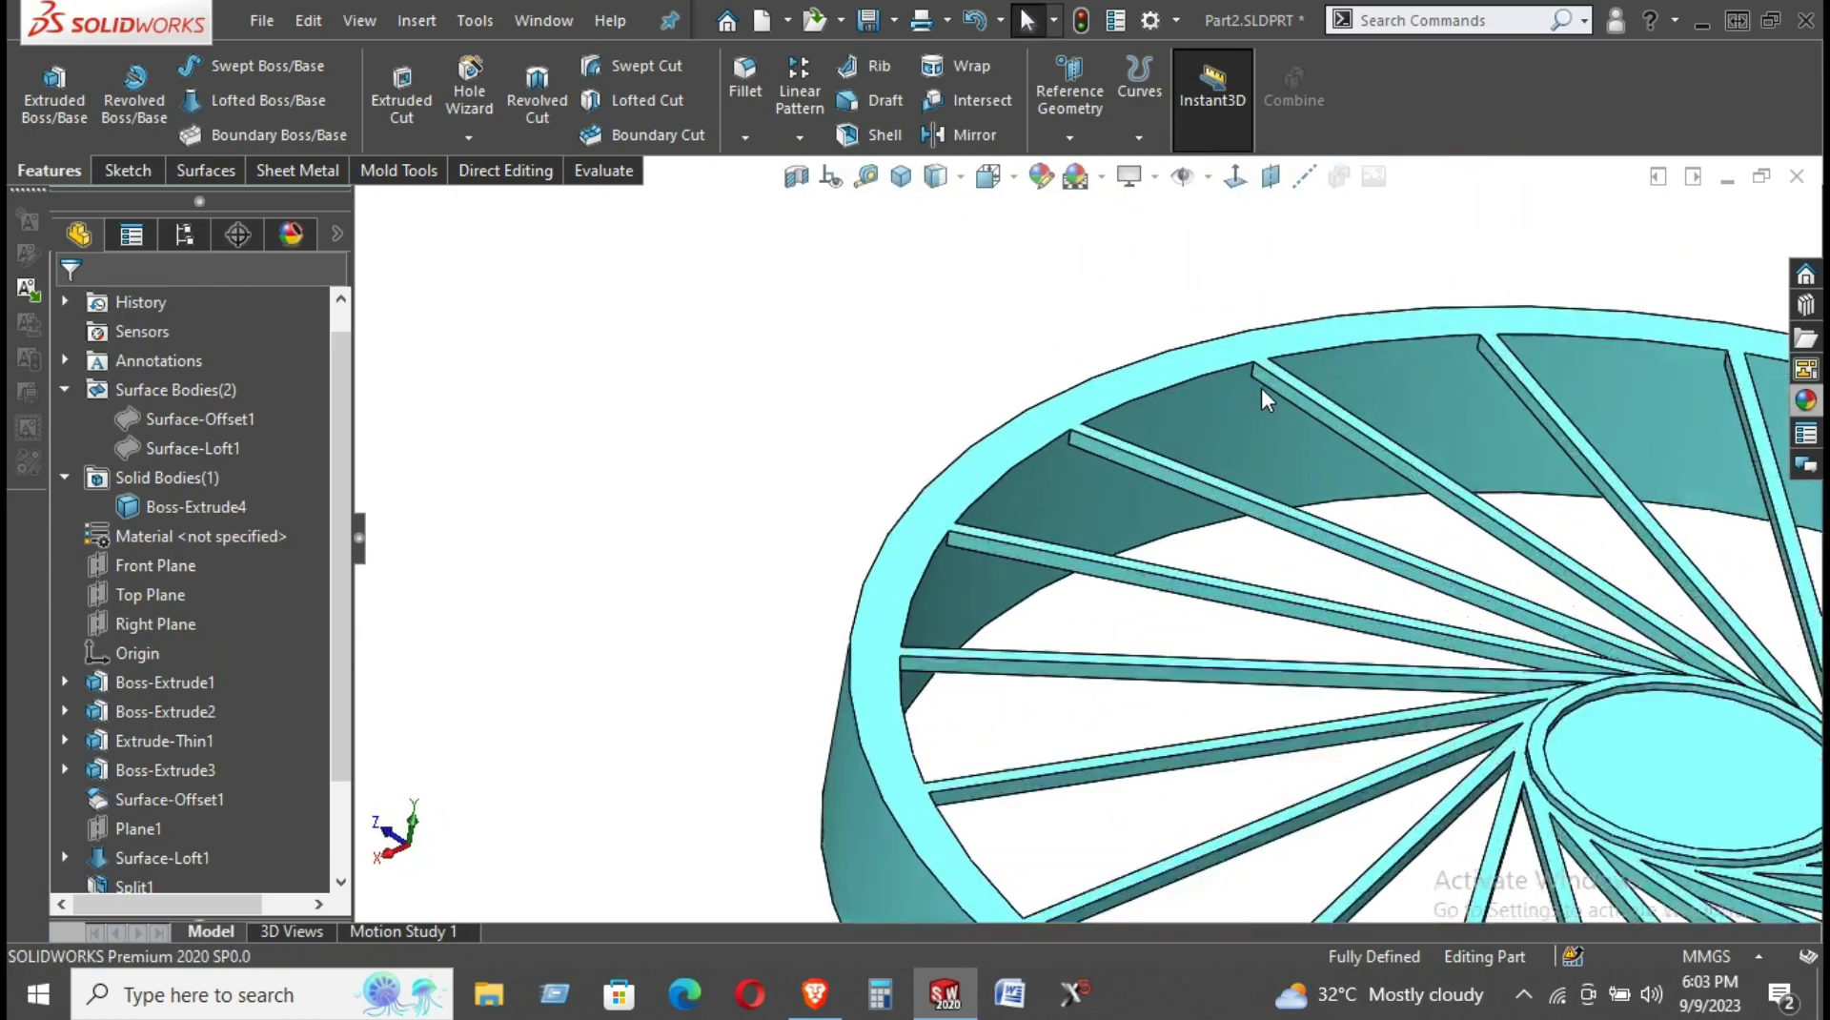
scroll(1226, 463, down, 2)
scroll(1226, 464, down, 2)
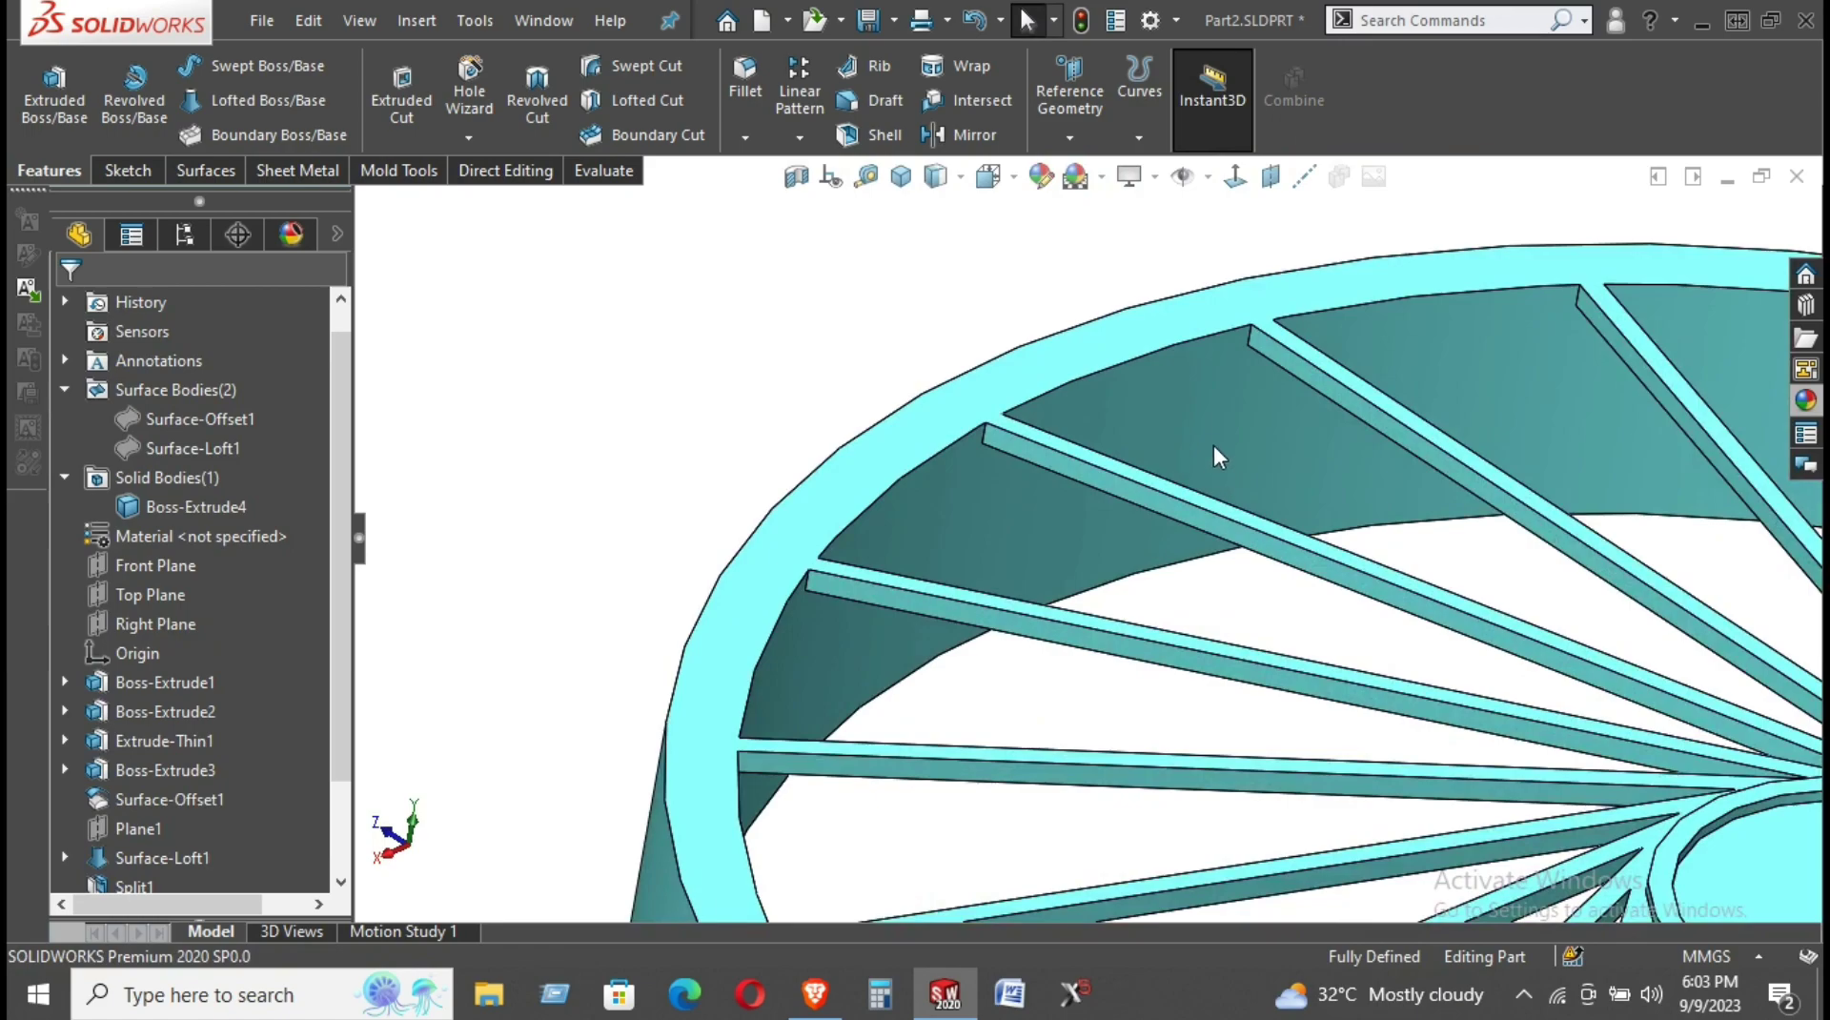
scroll(1180, 467, up, 1)
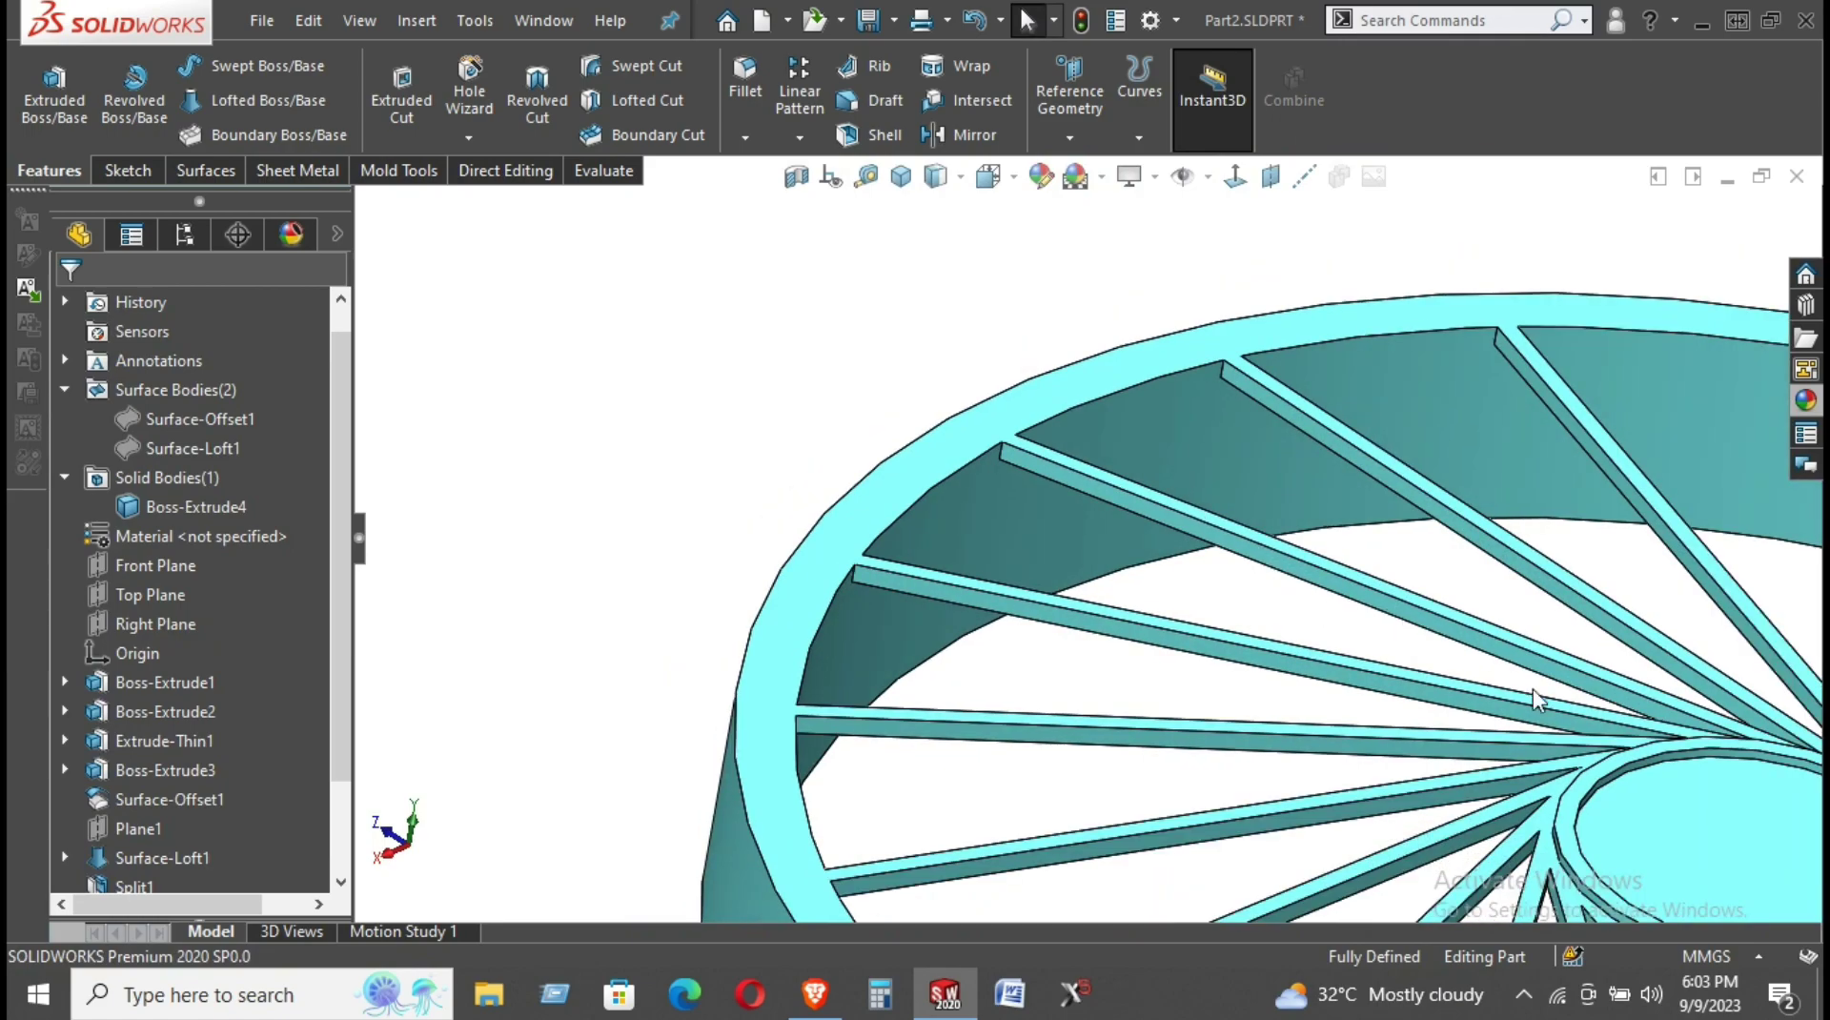
Start a new sketch on the wheel face and view it face-on.
right_click(1705, 835)
click(1505, 370)
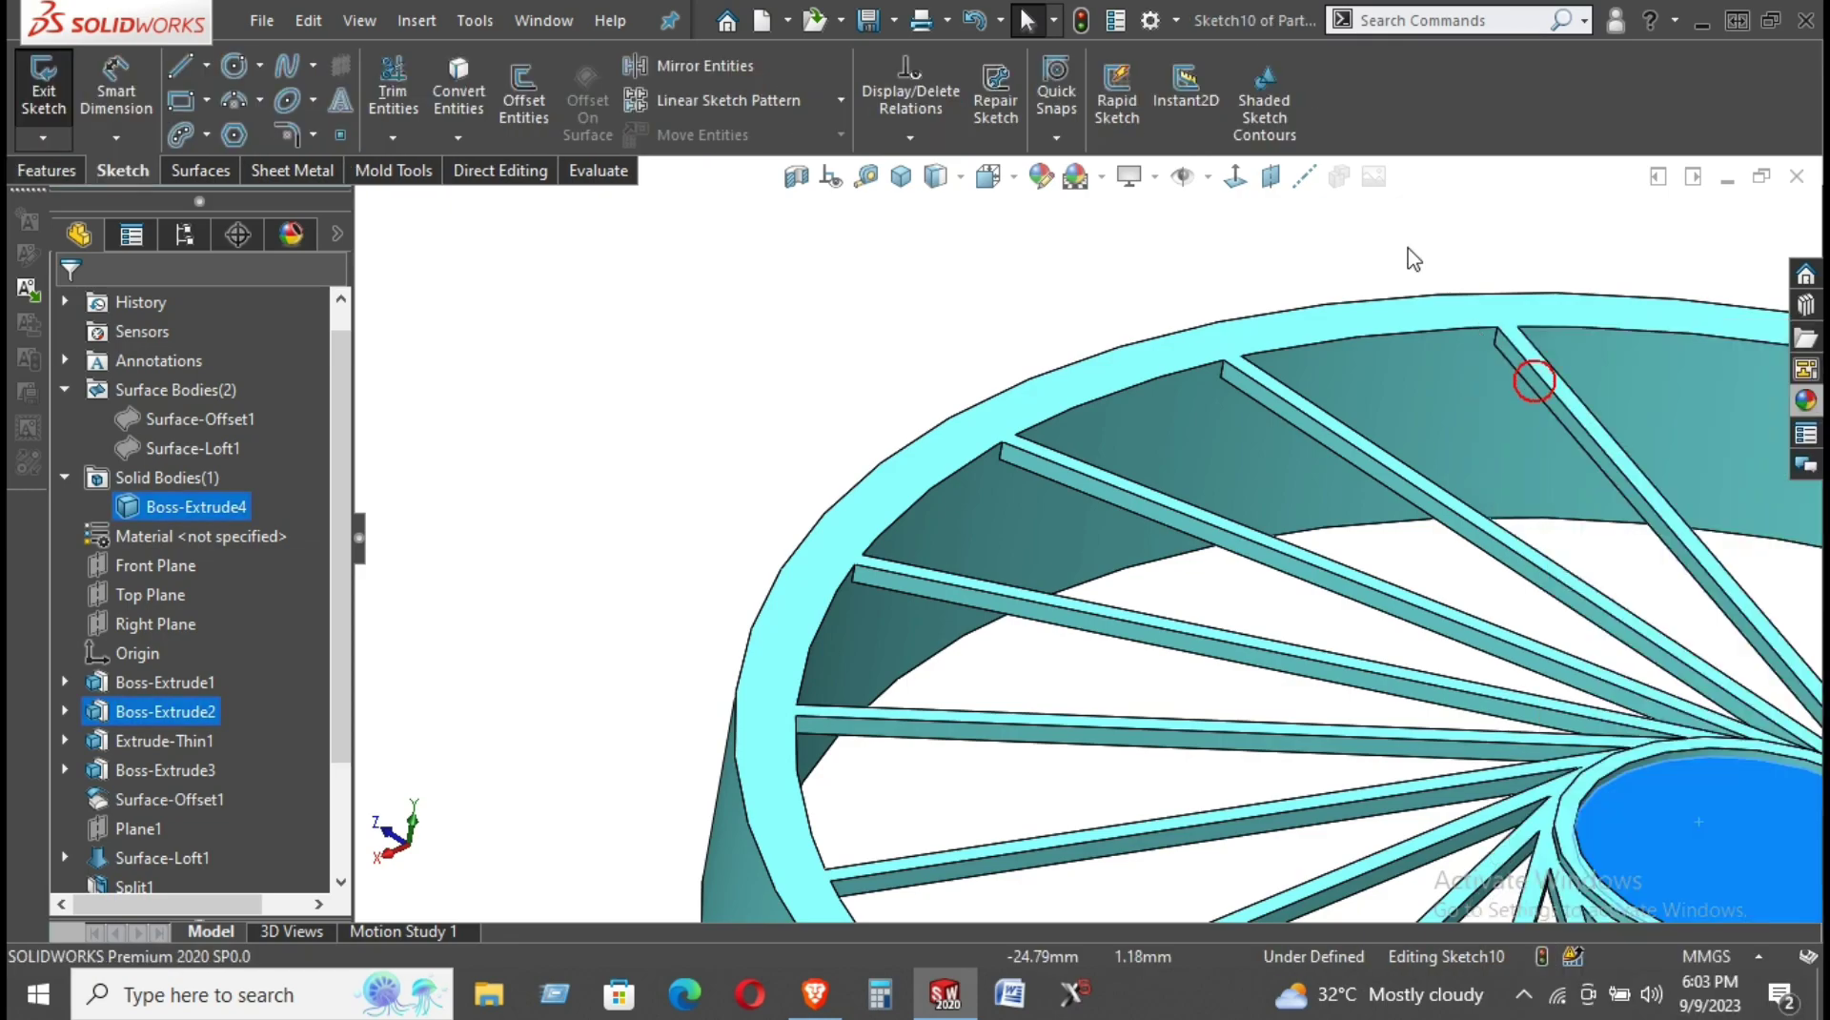
click(1236, 178)
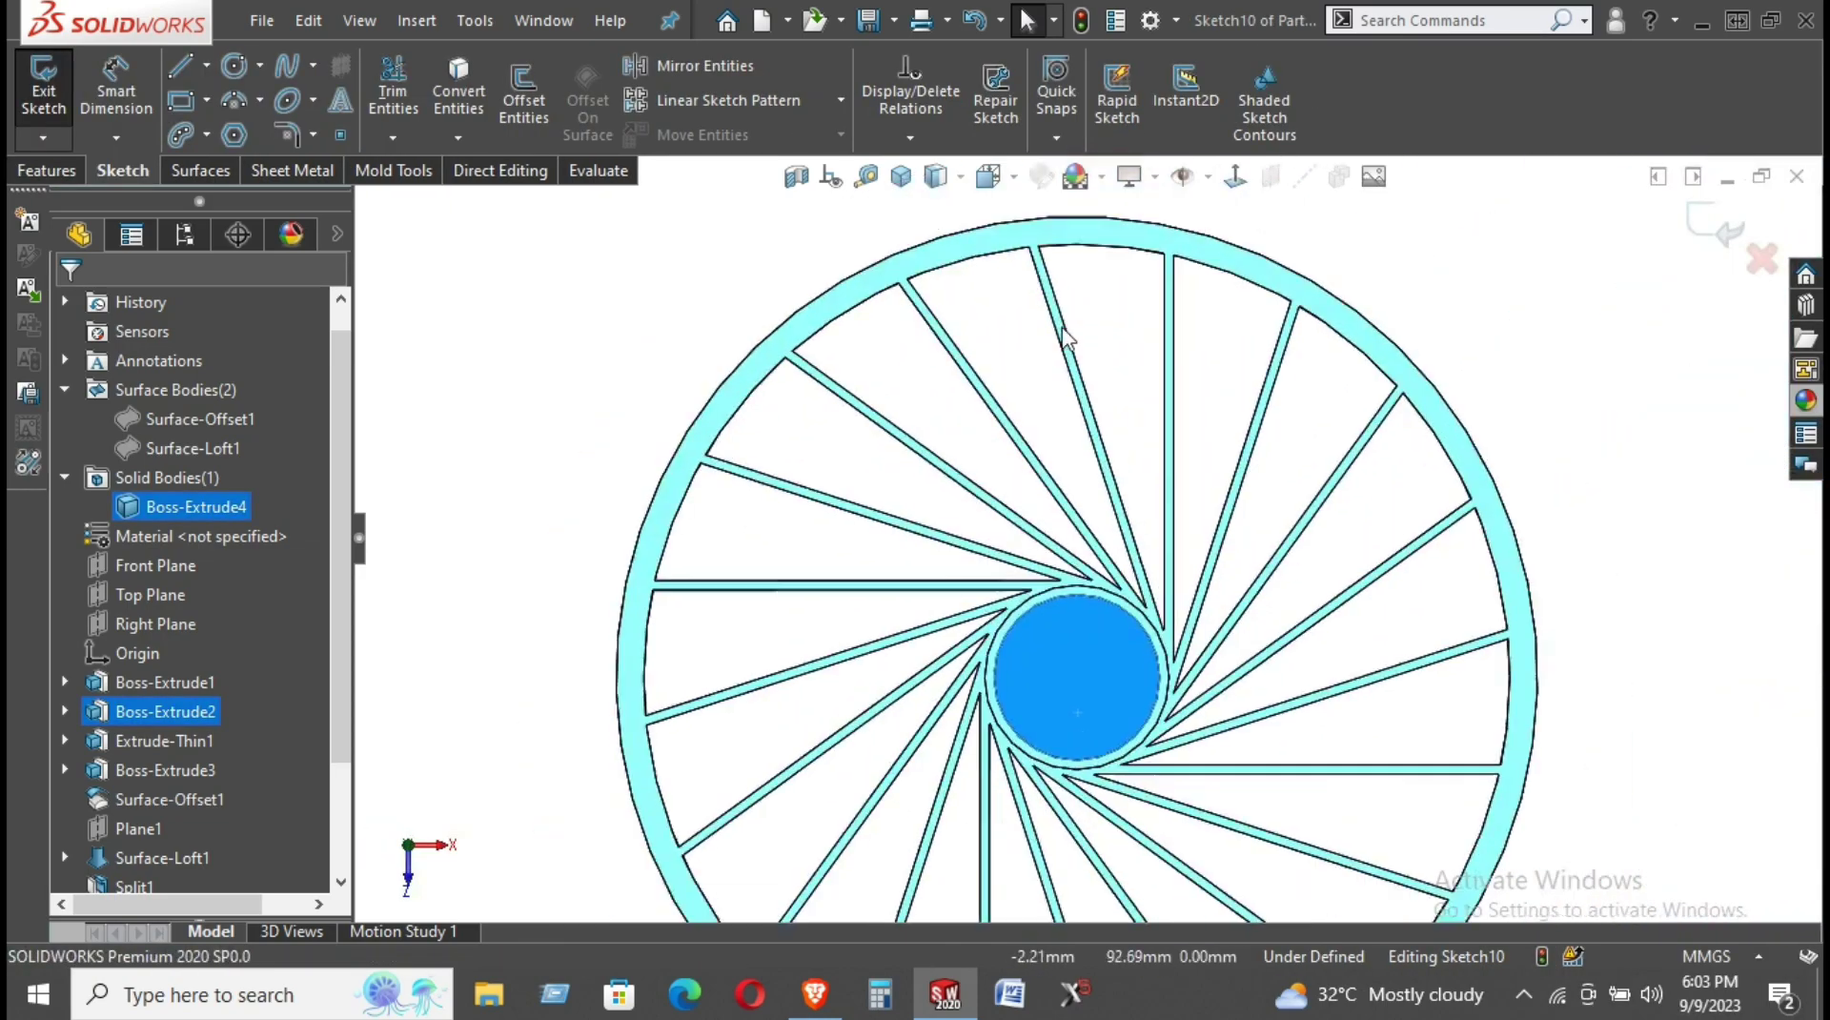
Convert the wheel face's edges into sketch geometry and check them from an oblique view.
click(1044, 290)
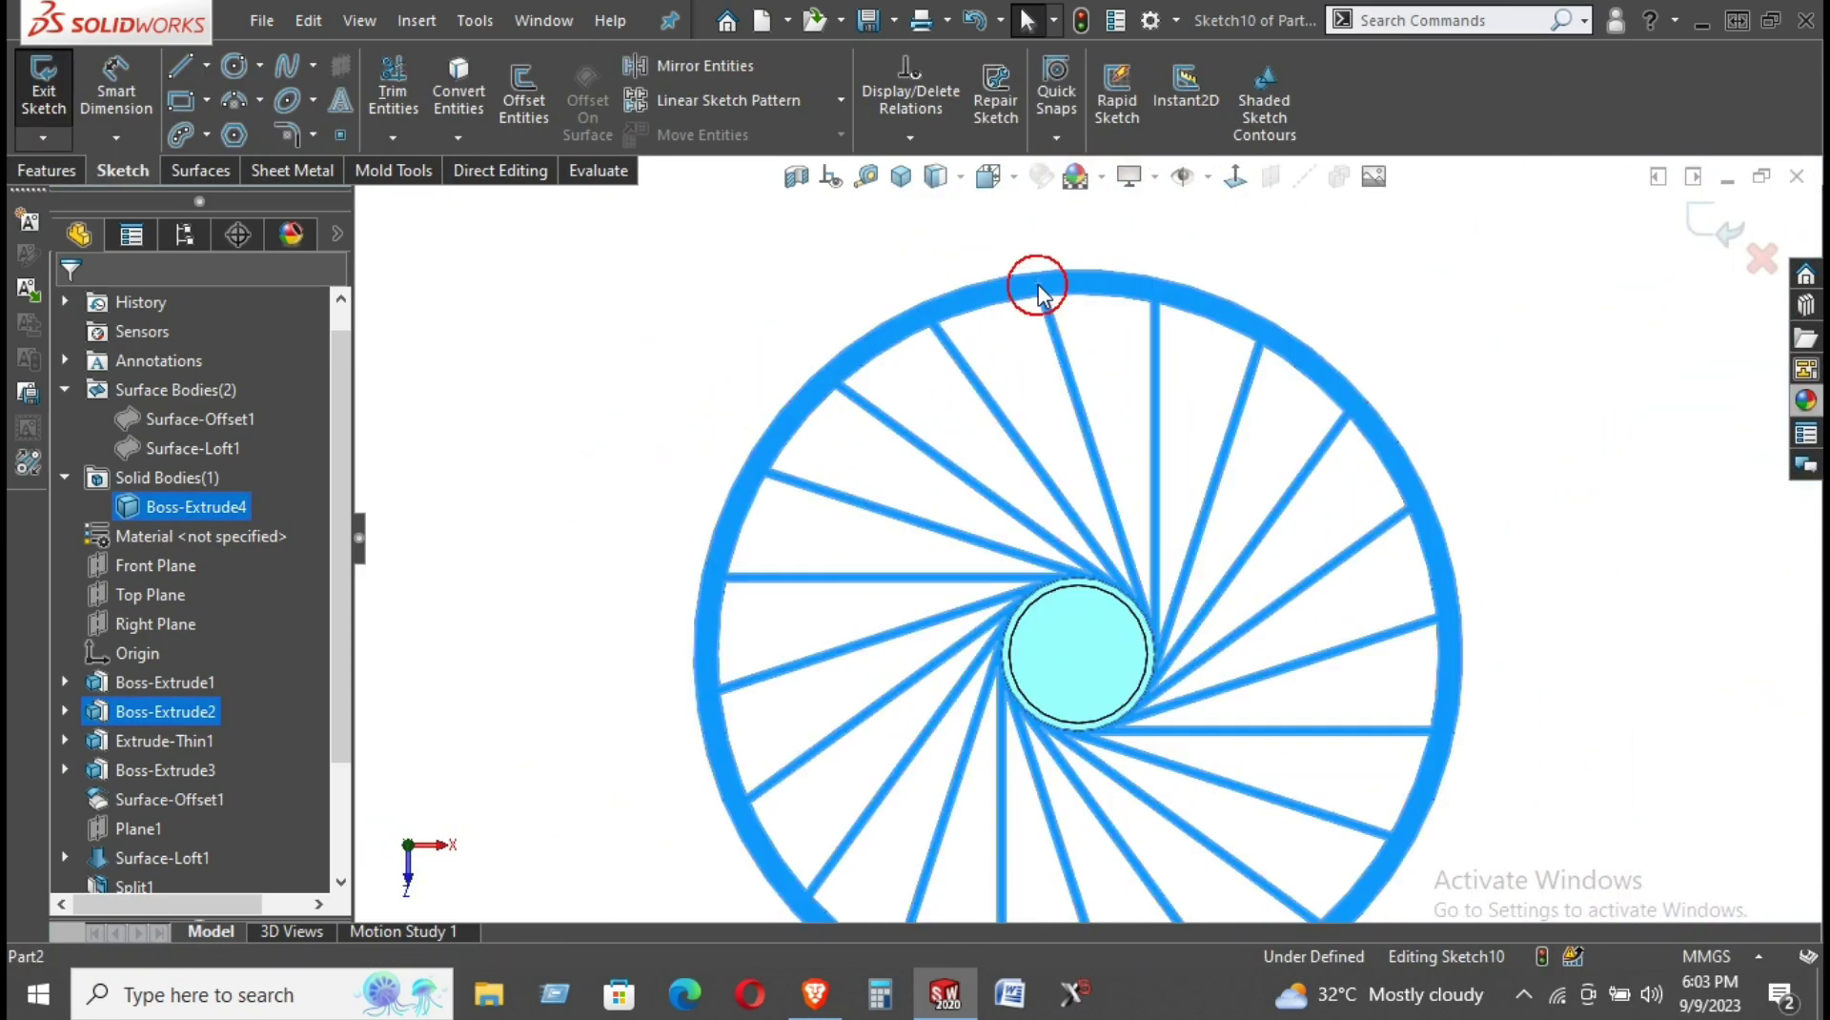
click(444, 86)
scroll(1018, 400, down, 2)
scroll(1018, 401, down, 2)
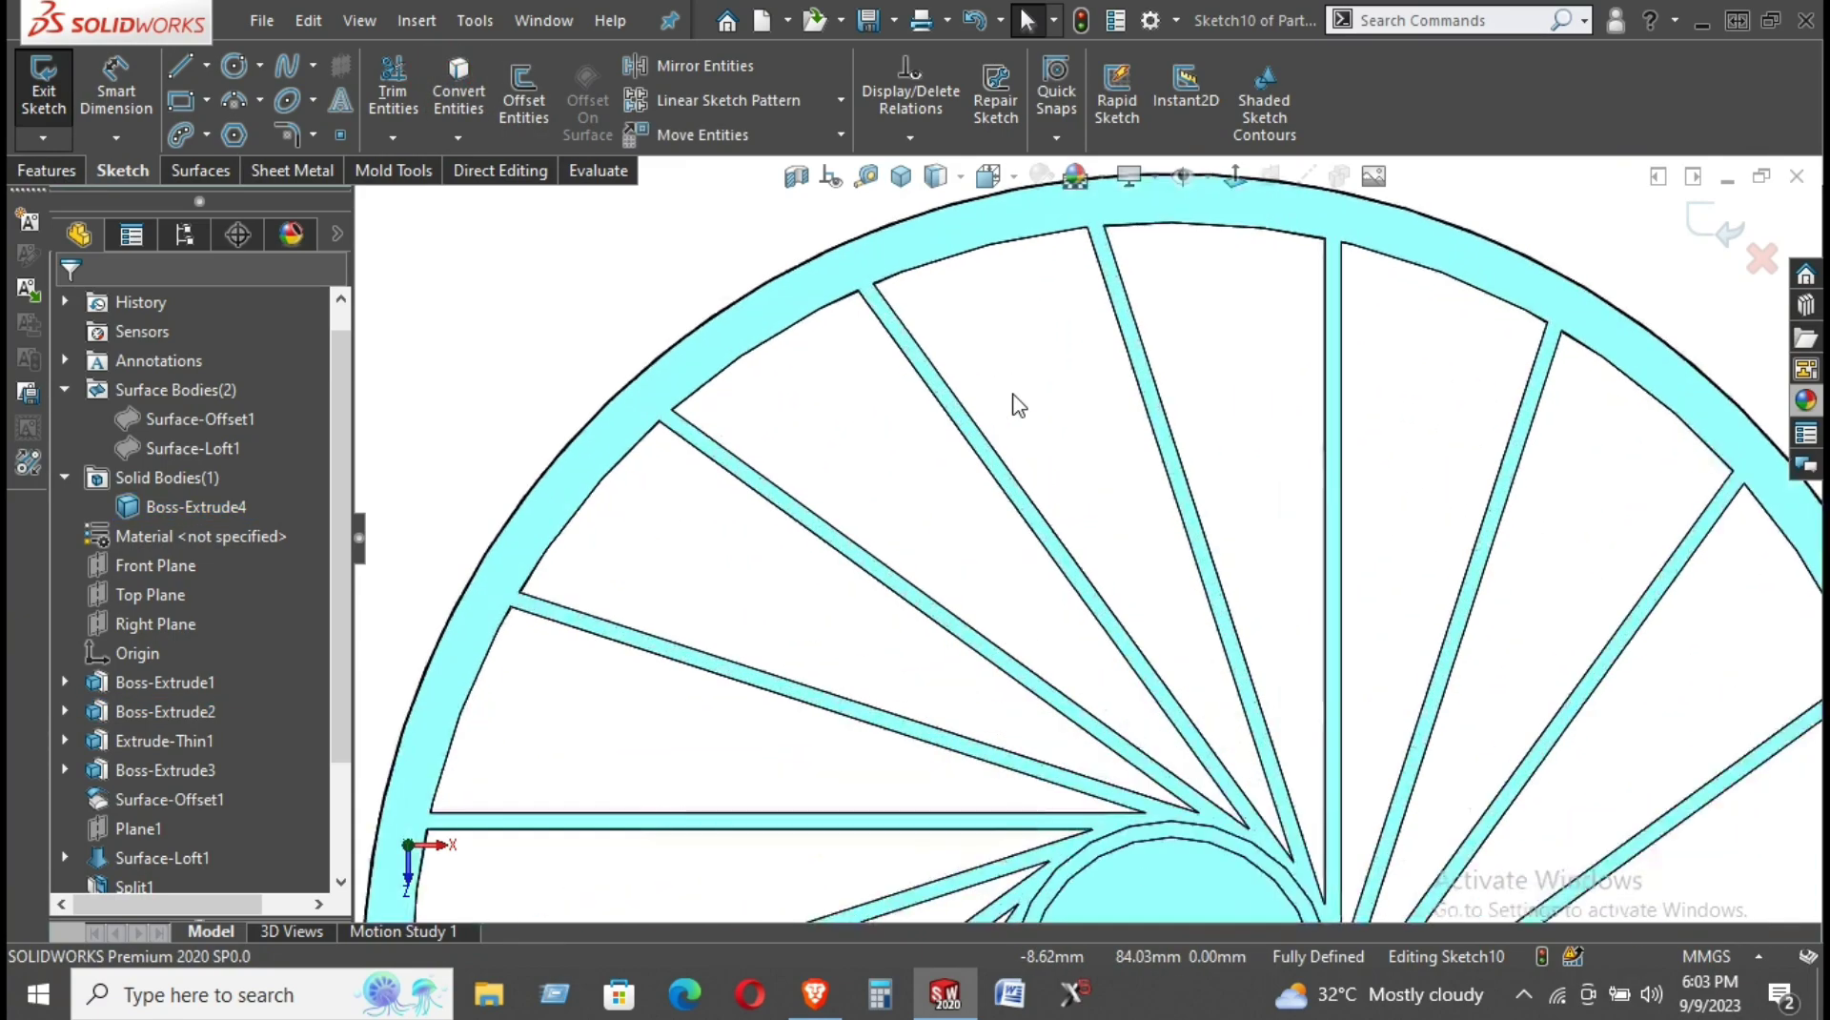
scroll(1018, 400, up, 1)
scroll(1016, 403, up, 1)
middle_drag(1013, 404, 1003, 284)
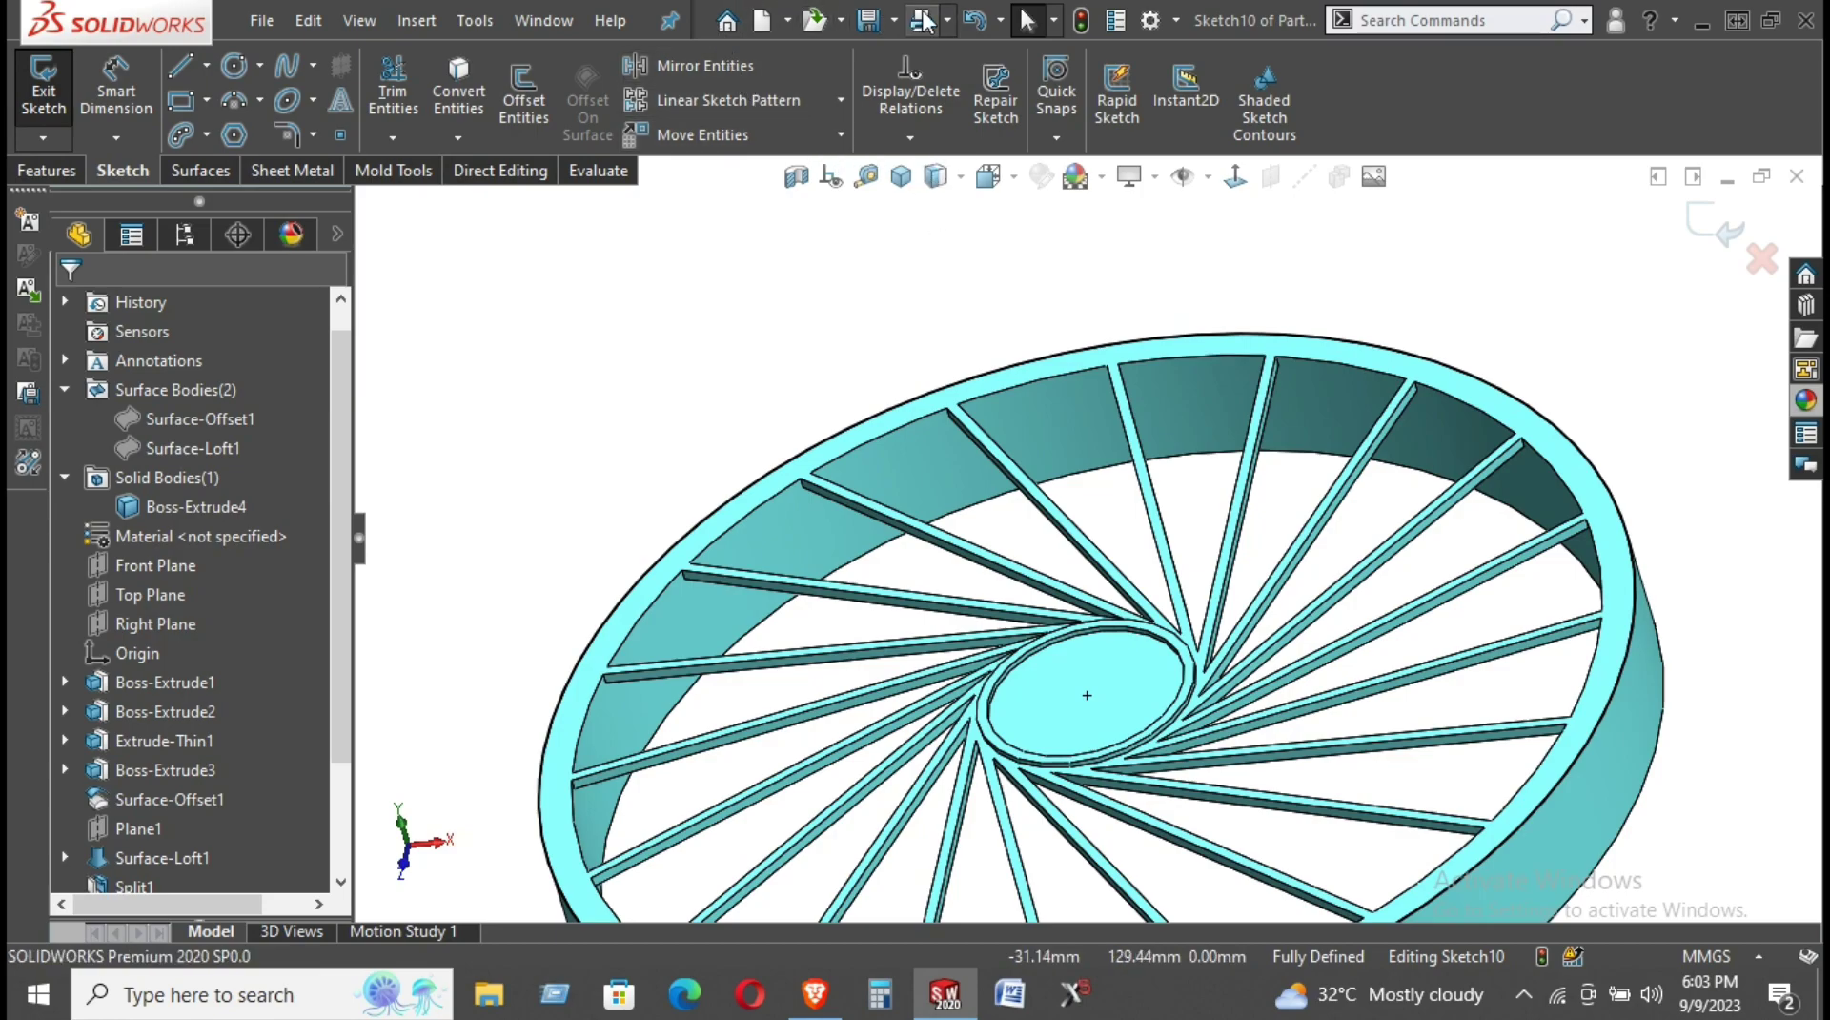
click(982, 21)
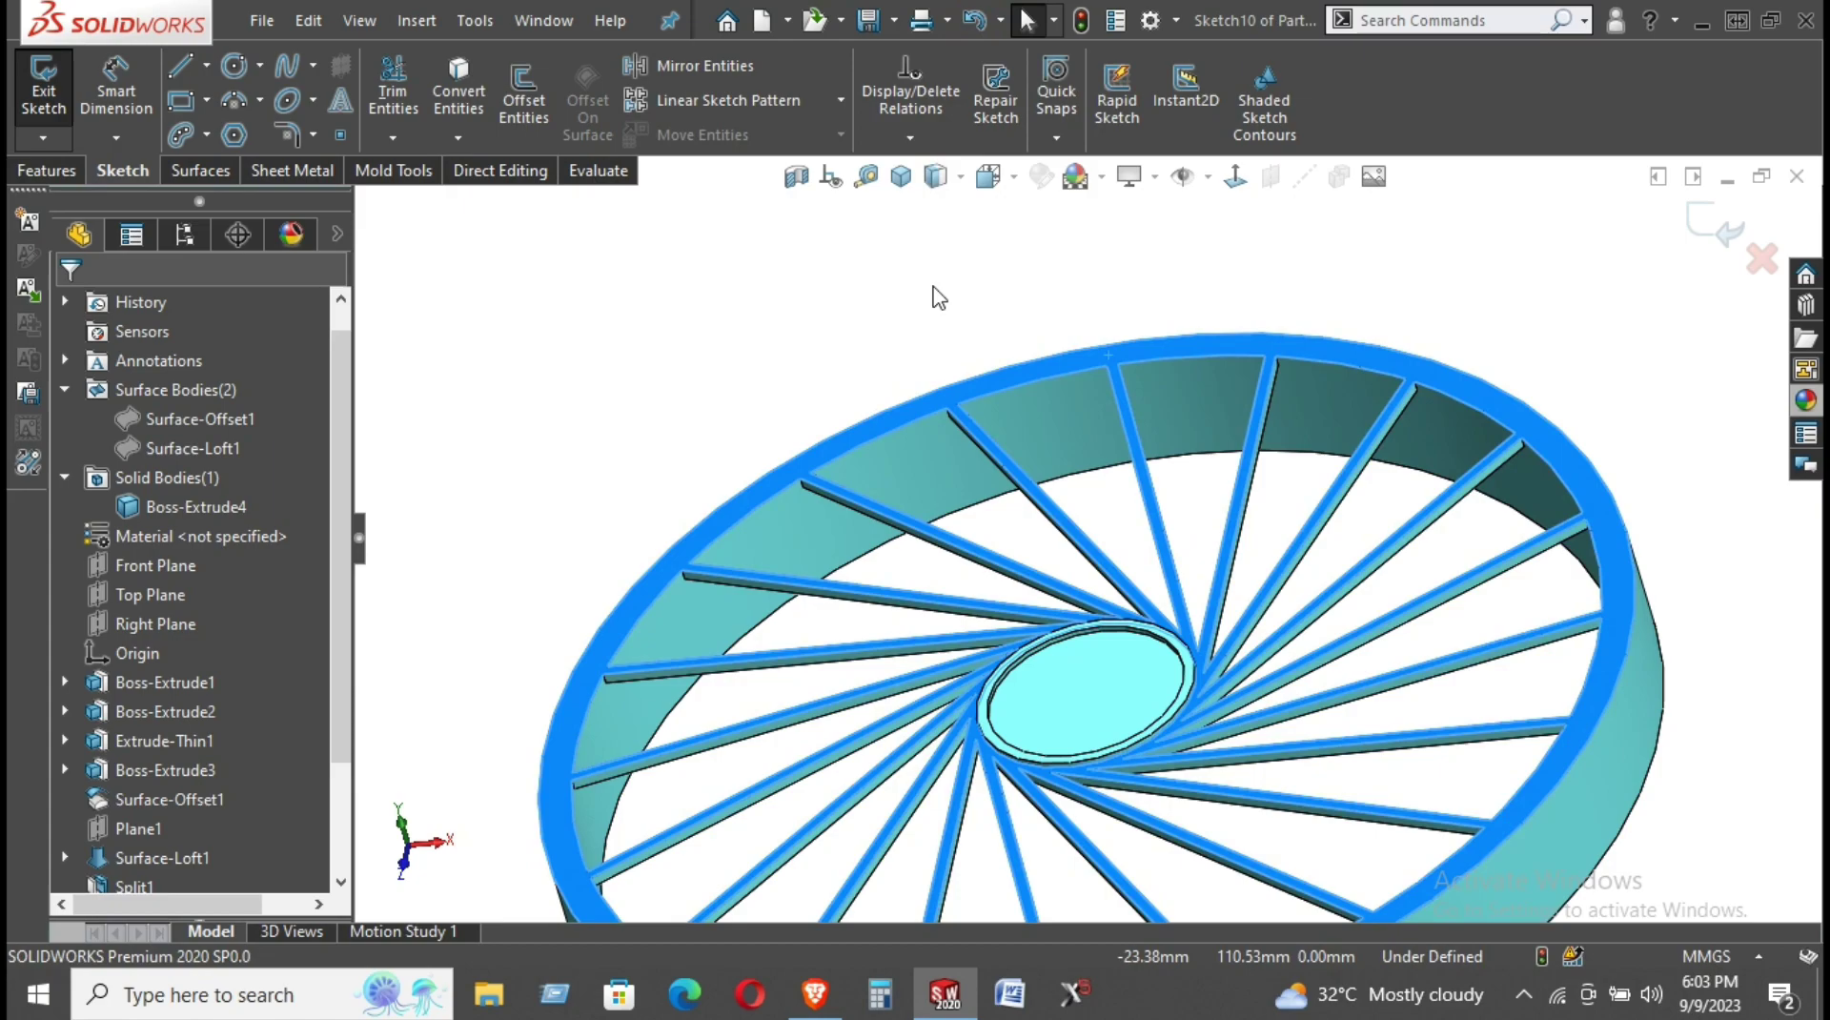
click(939, 297)
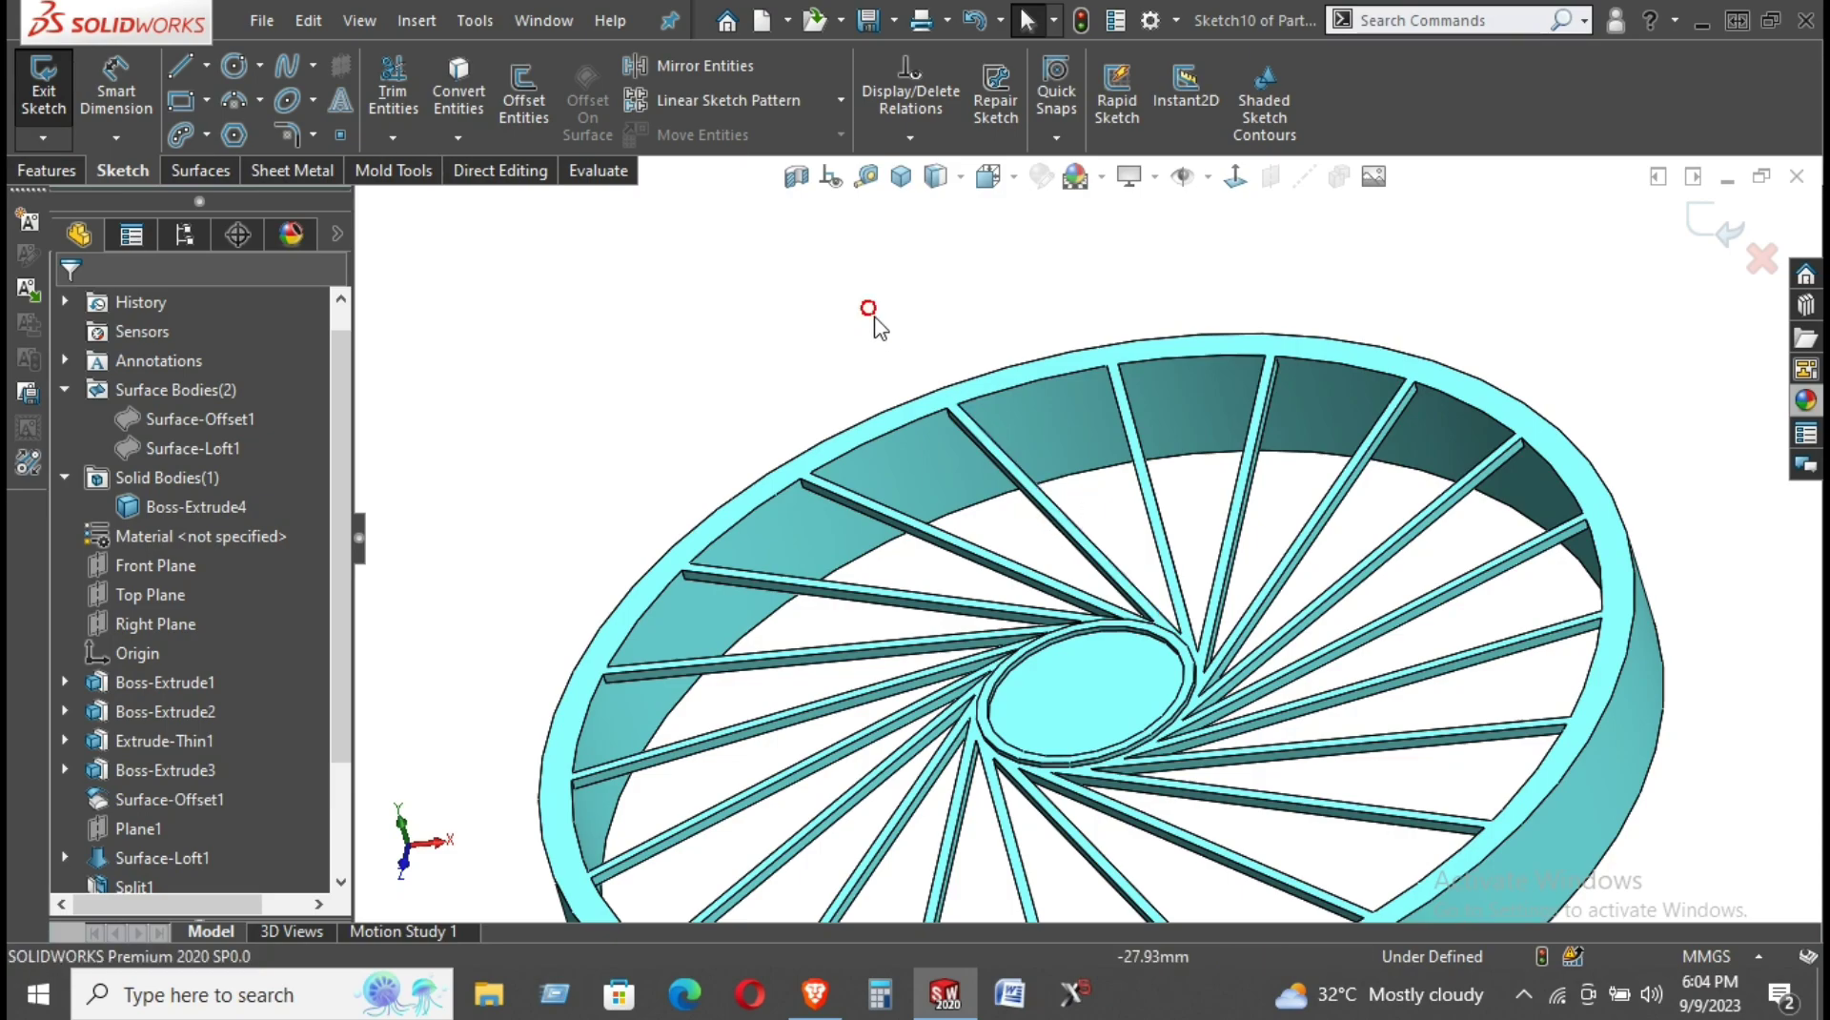
scroll(870, 315, down, 2)
Cancel Convert Entities without projecting the face and reorient the wheel.
click(459, 90)
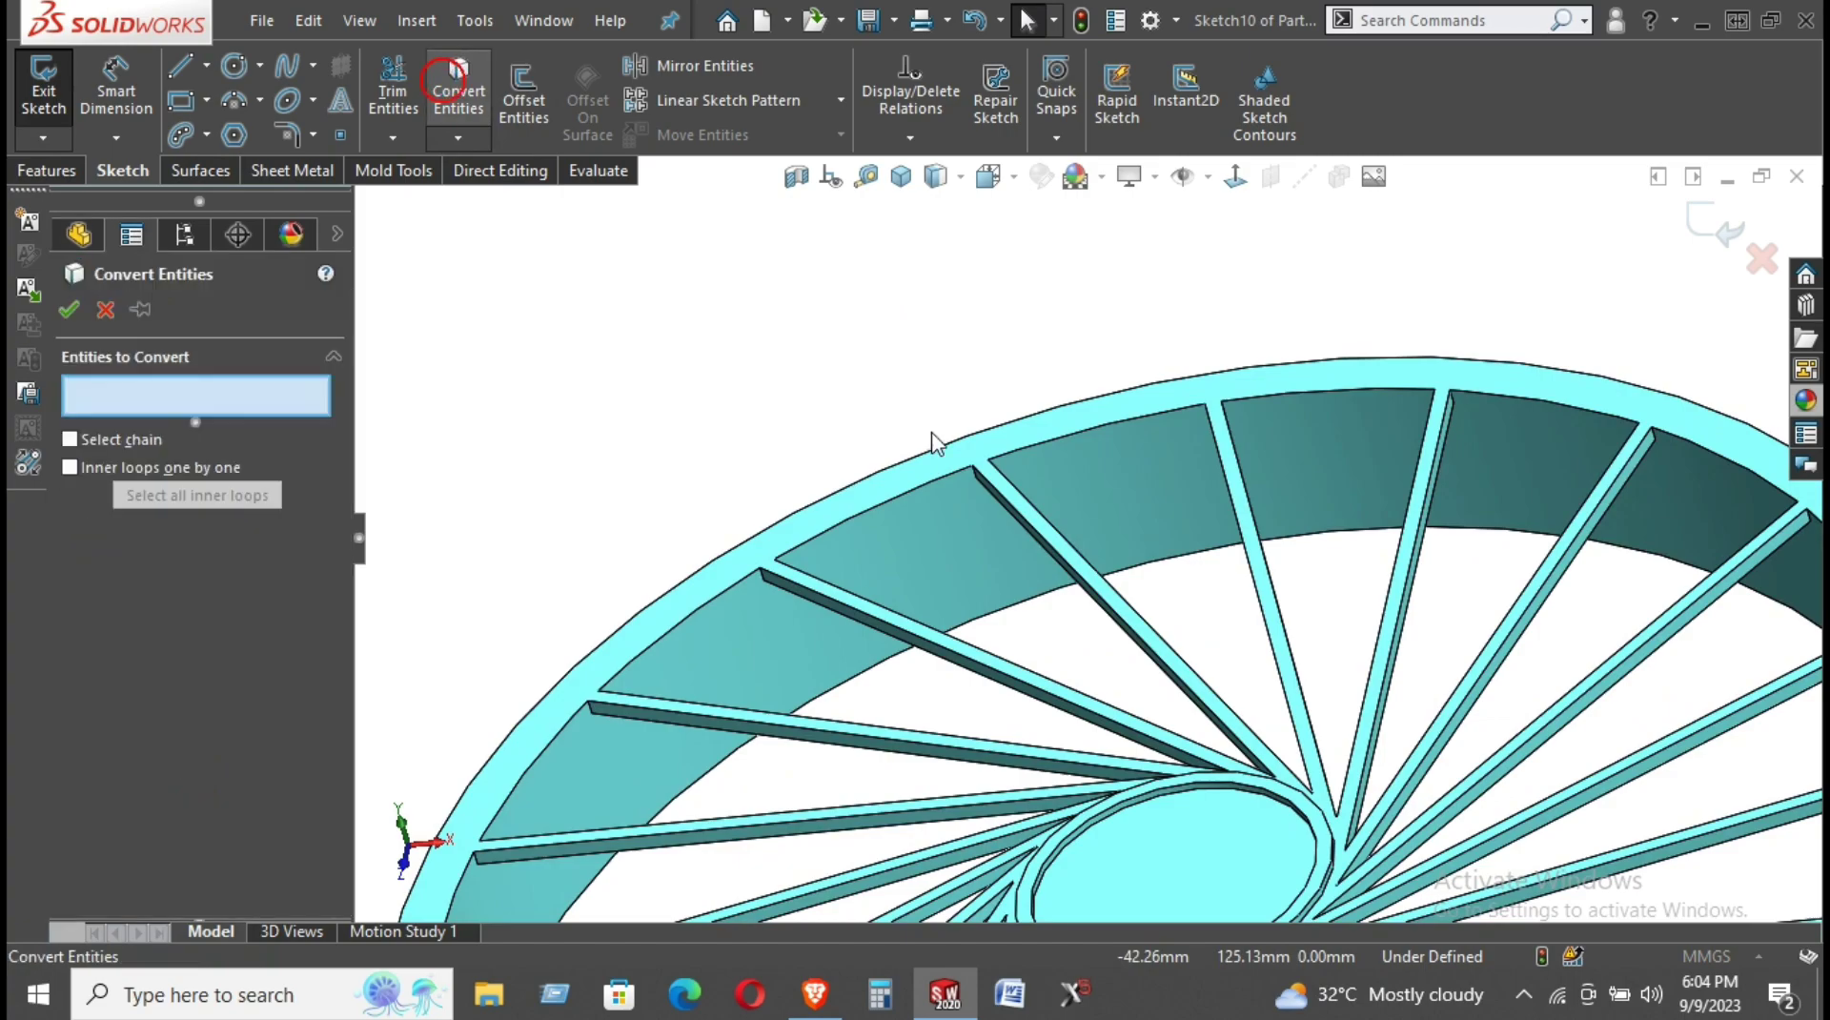
click(1060, 553)
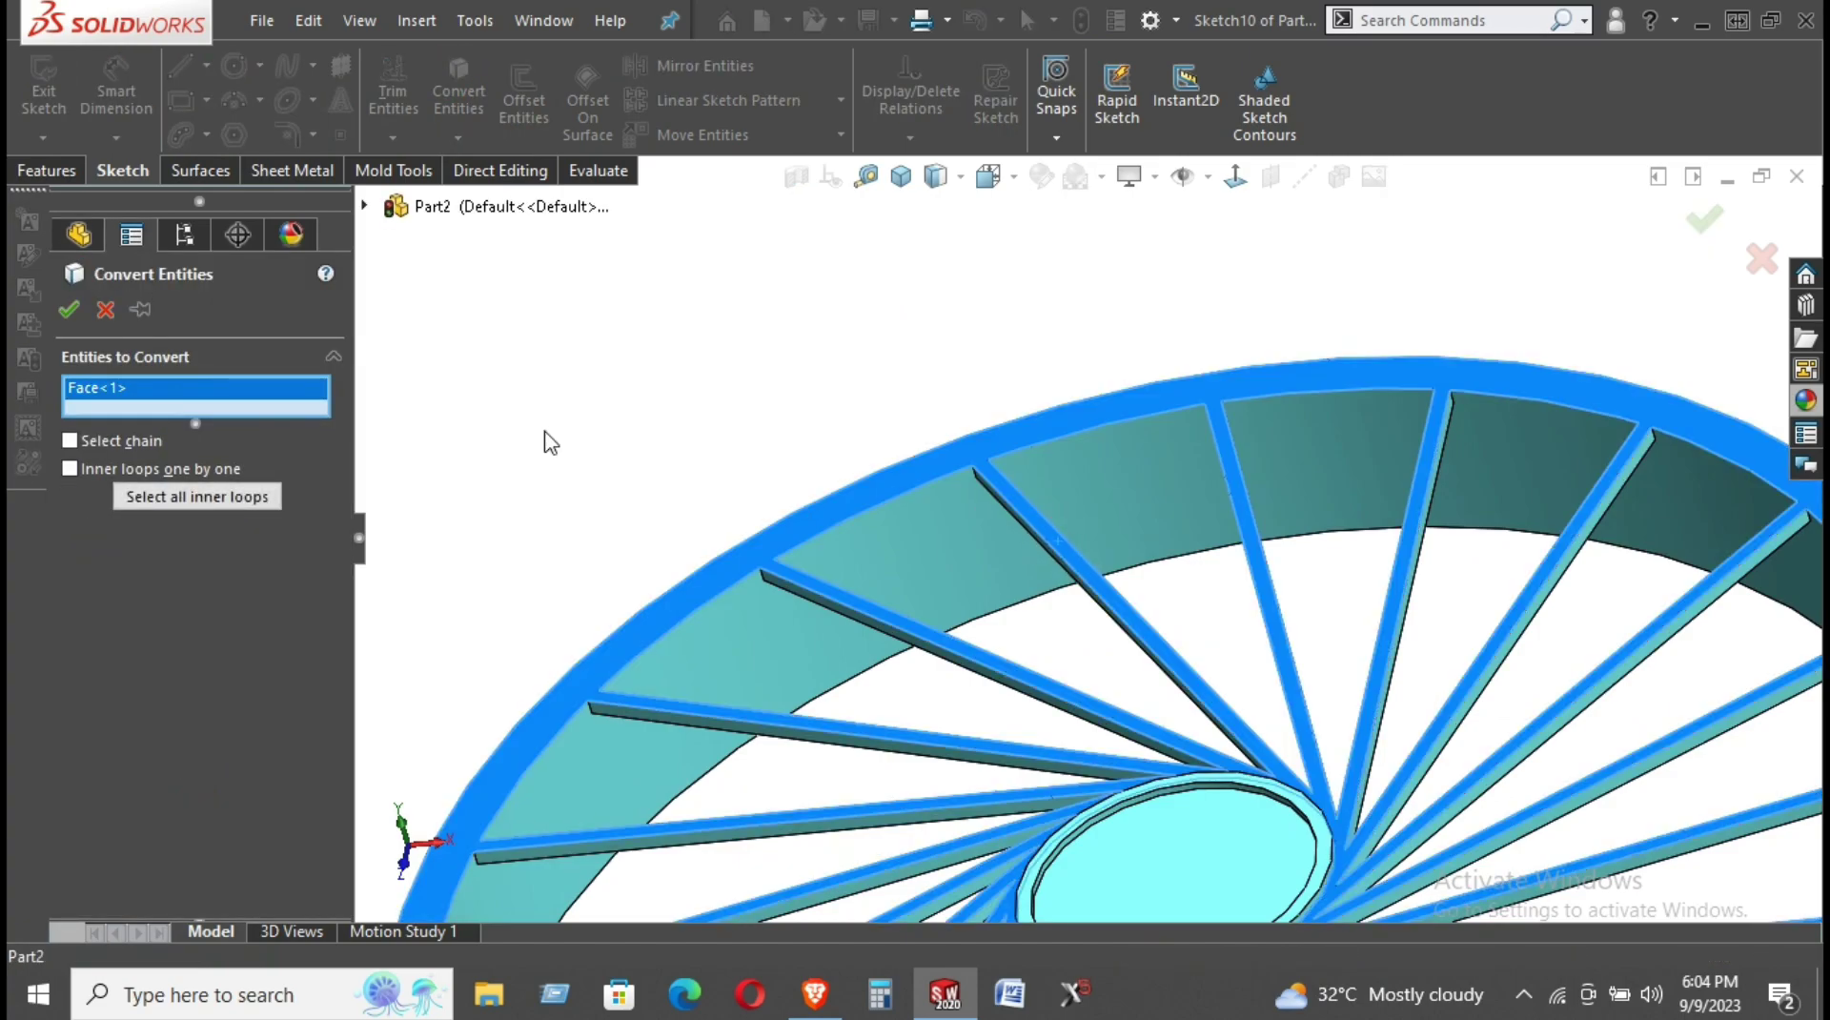
click(116, 307)
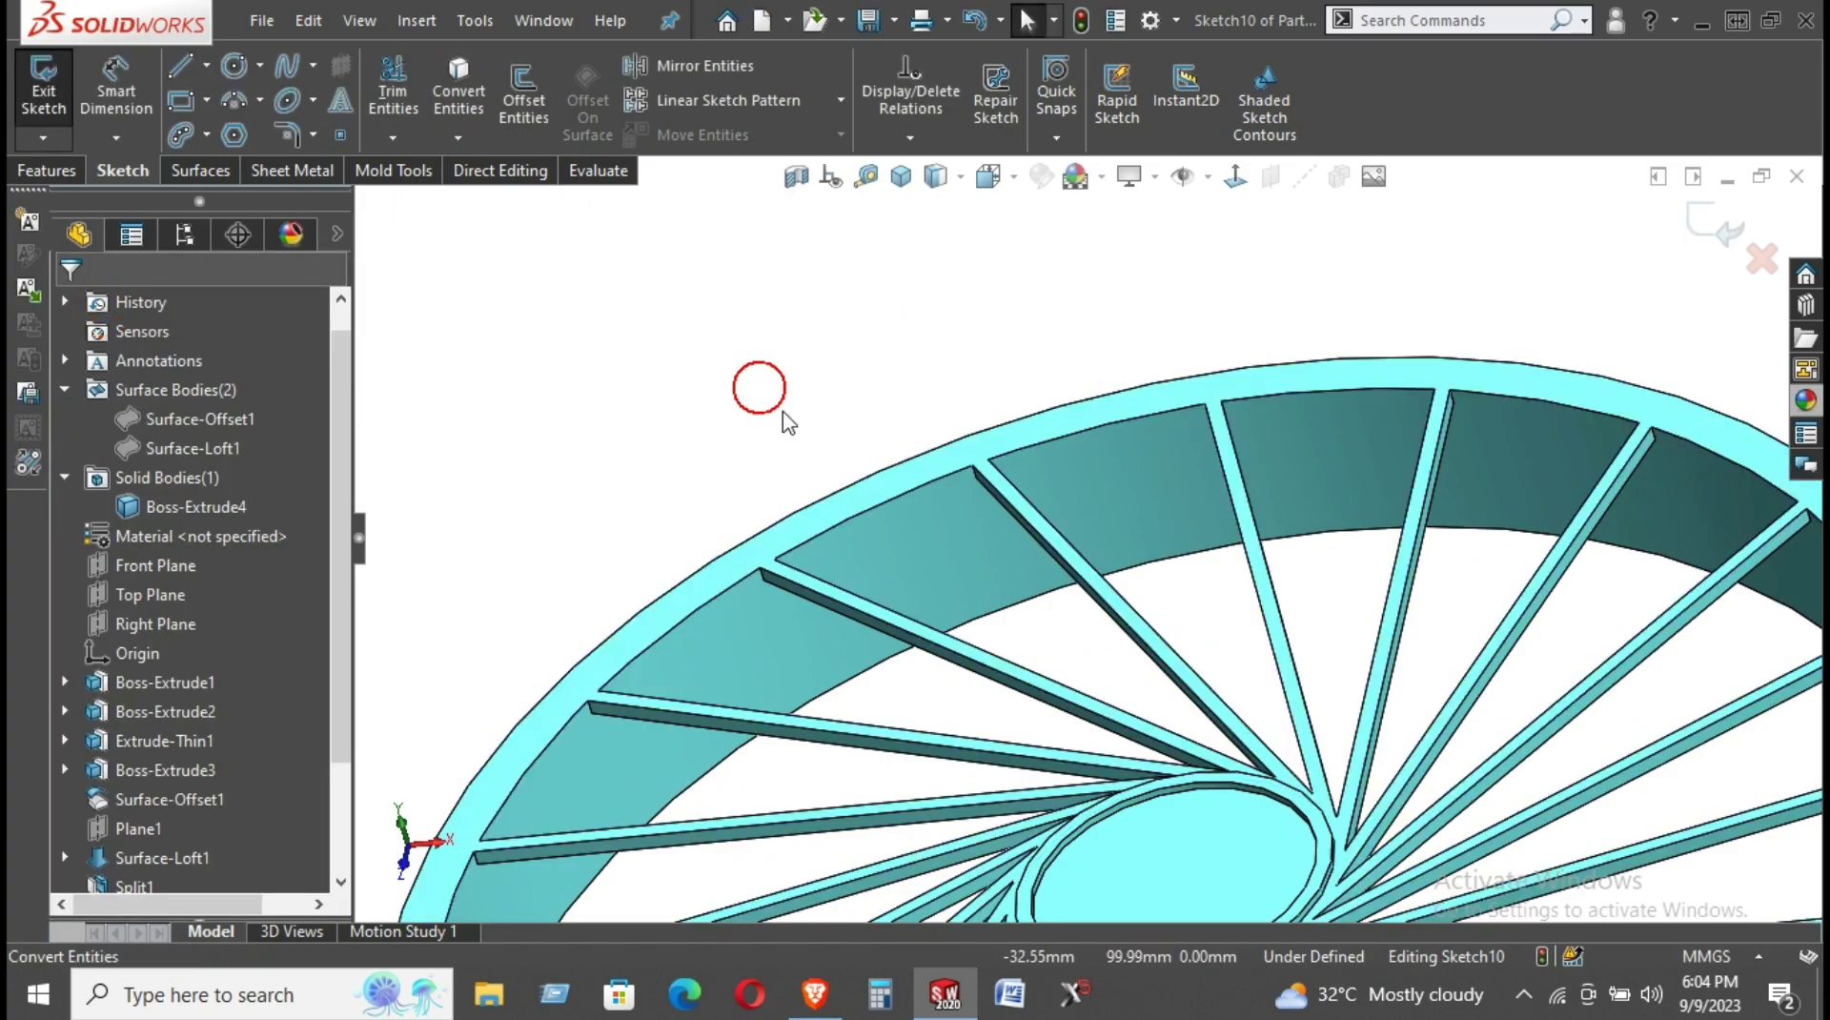
key(f)
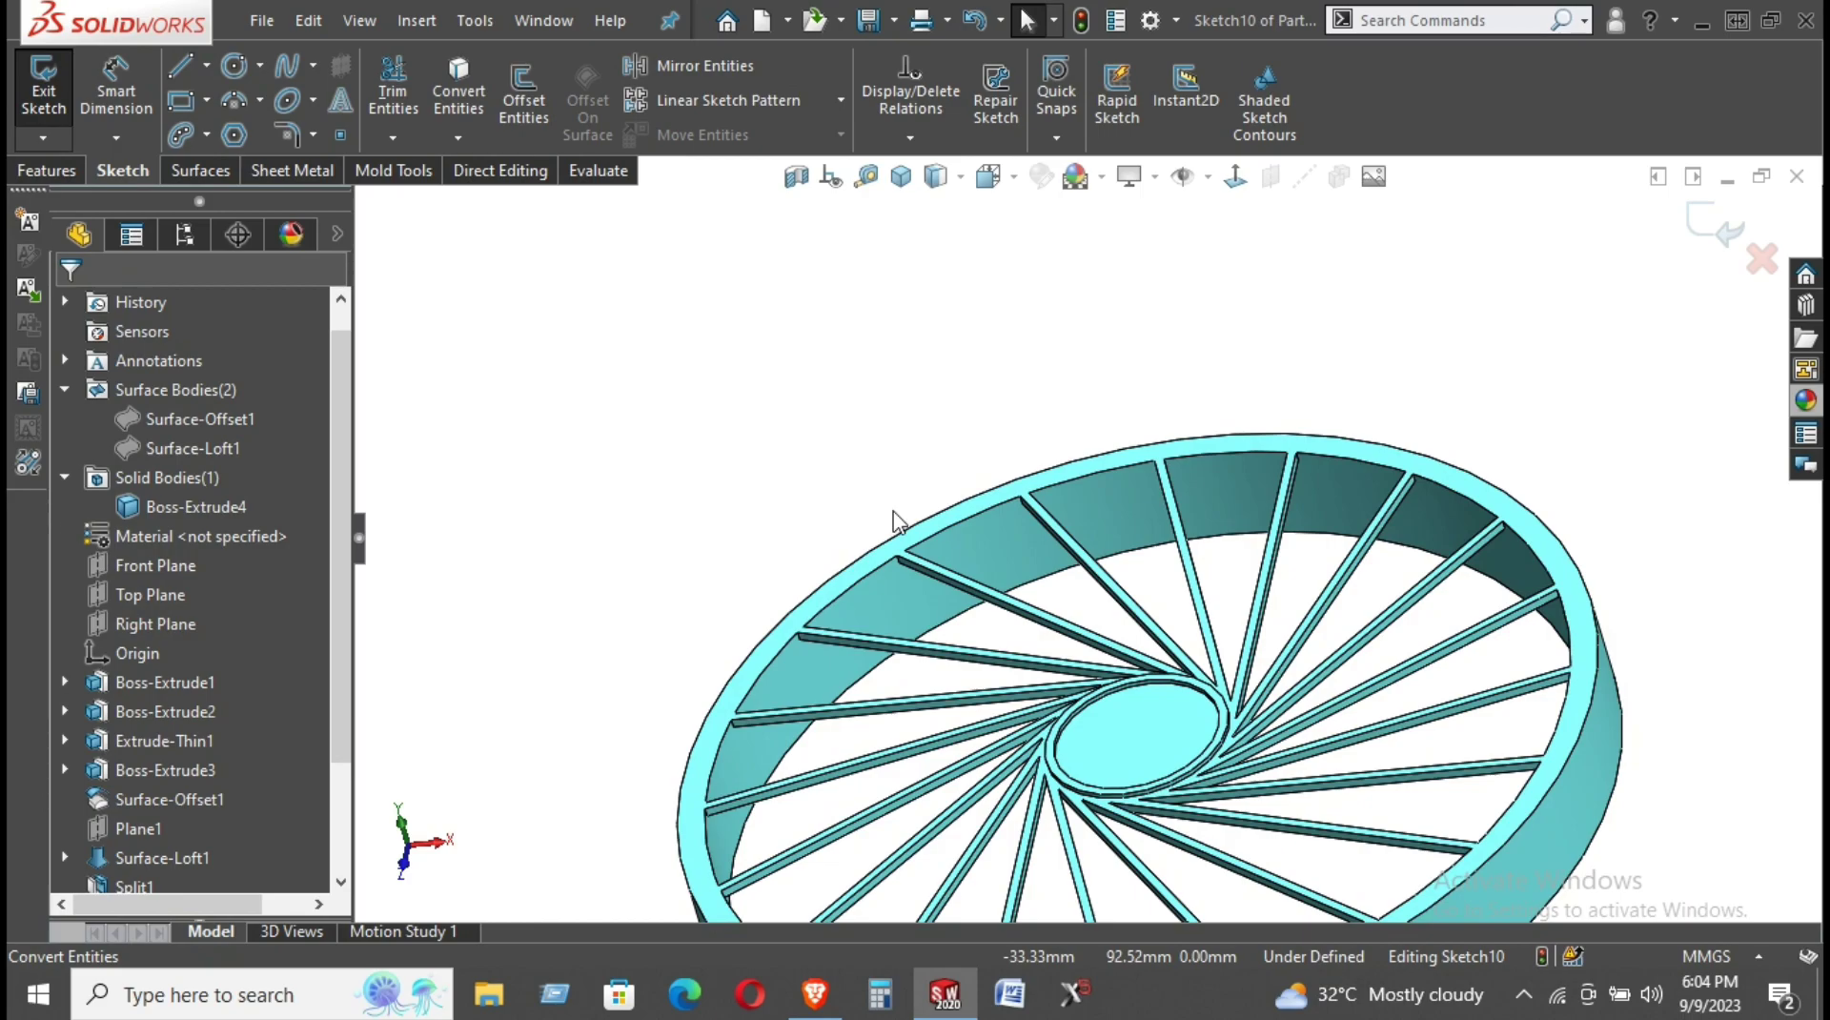
mouse_move(906, 533)
middle_down()
mouse_move(1296, 610)
mouse_move(1259, 581)
mouse_move(1276, 565)
middle_up()
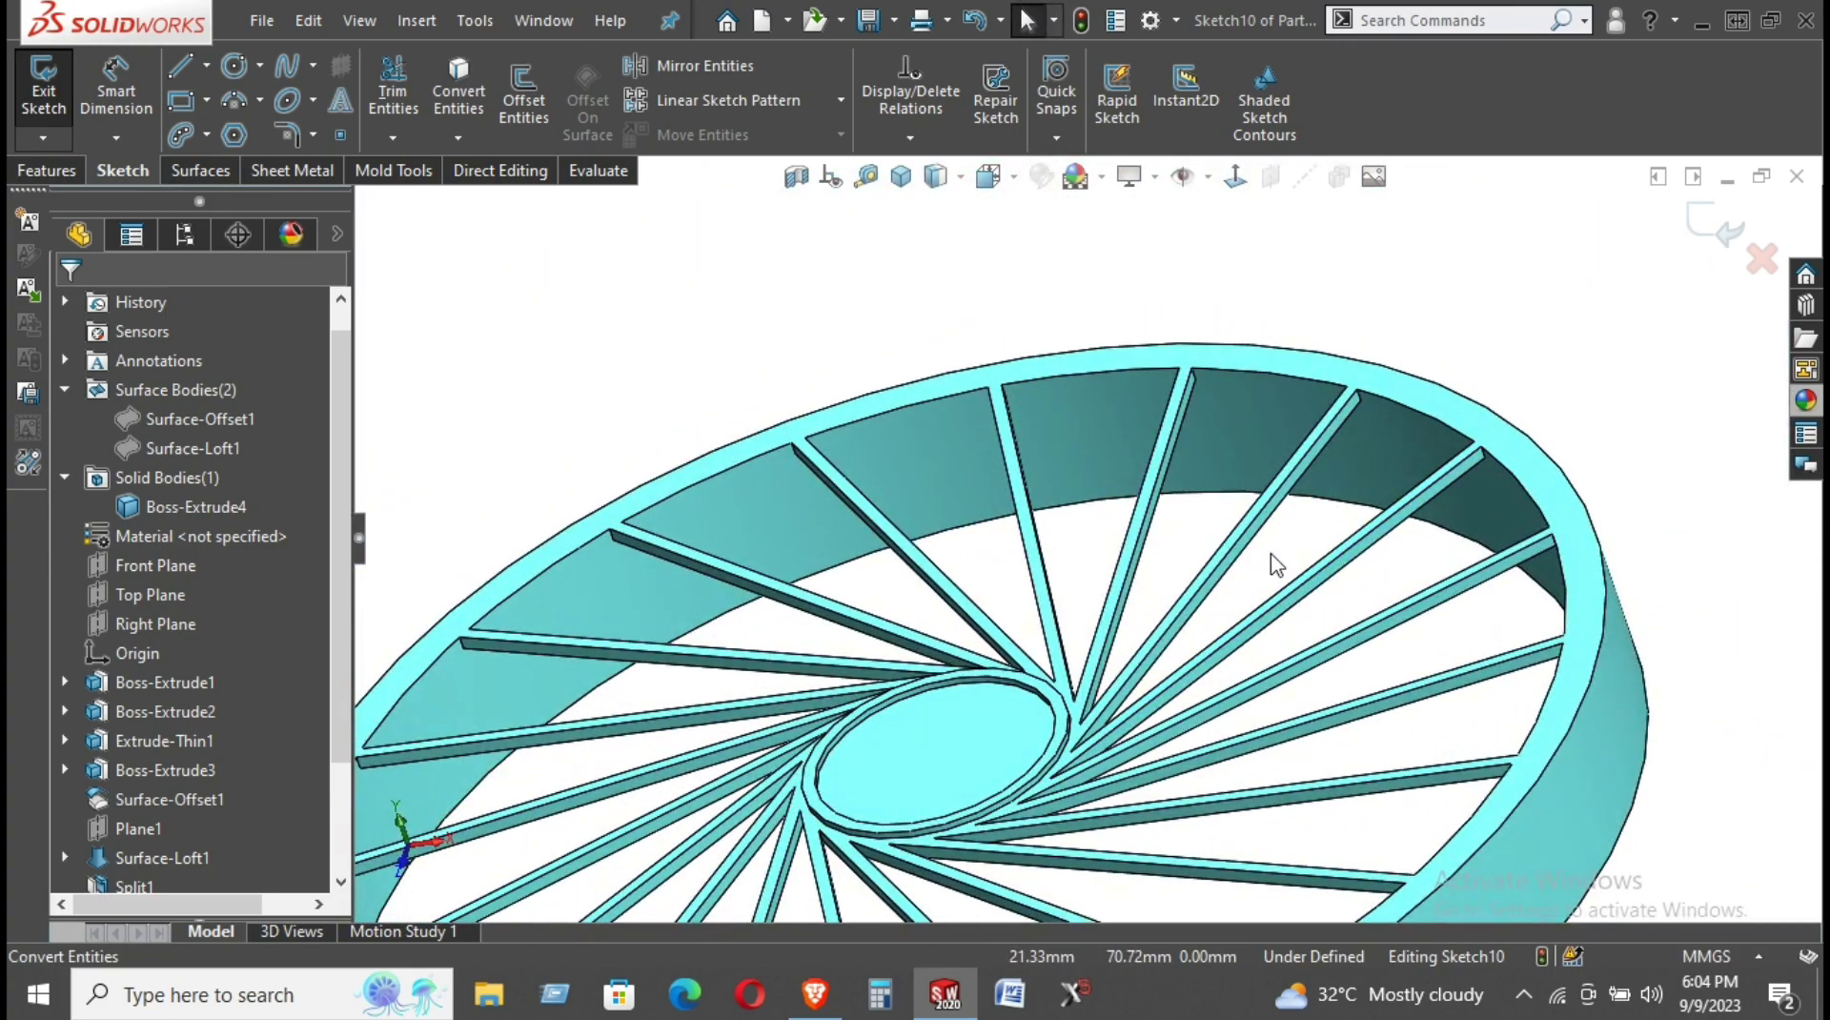
scroll(1268, 553, down, 3)
click(1238, 506)
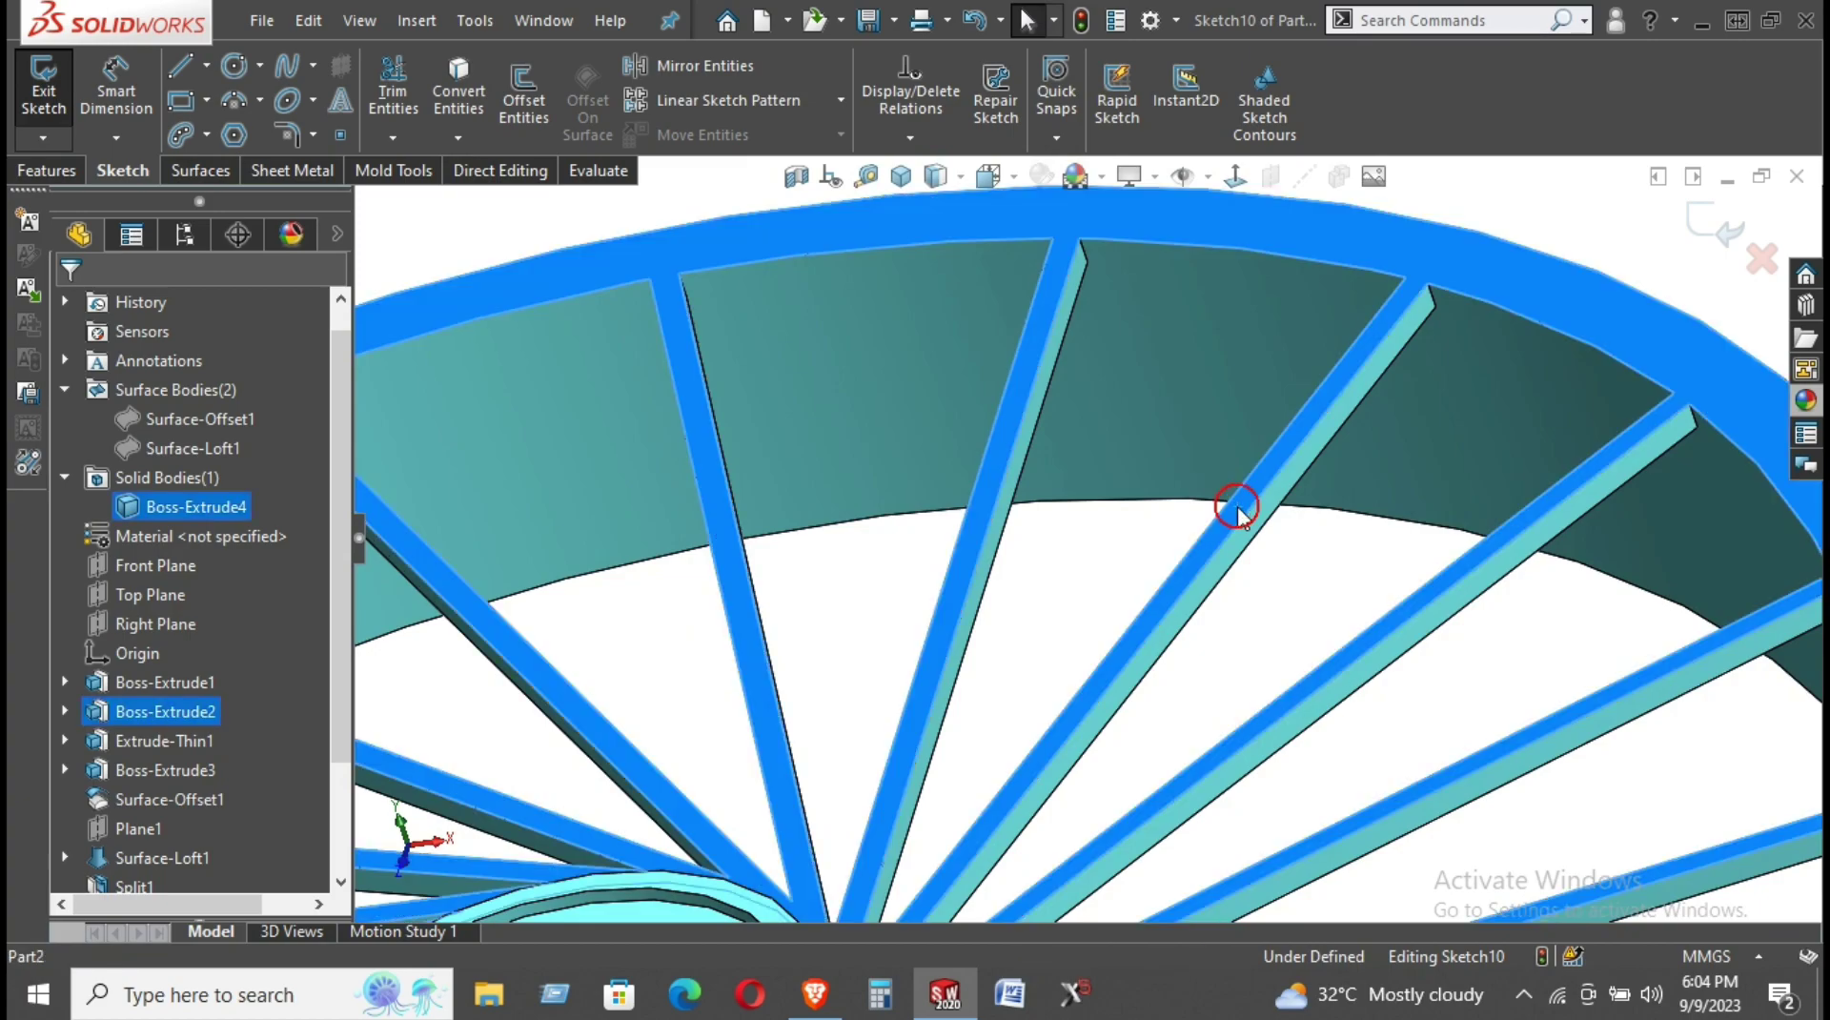
scroll(1238, 490, up, 5)
scroll(1332, 420, up, 2)
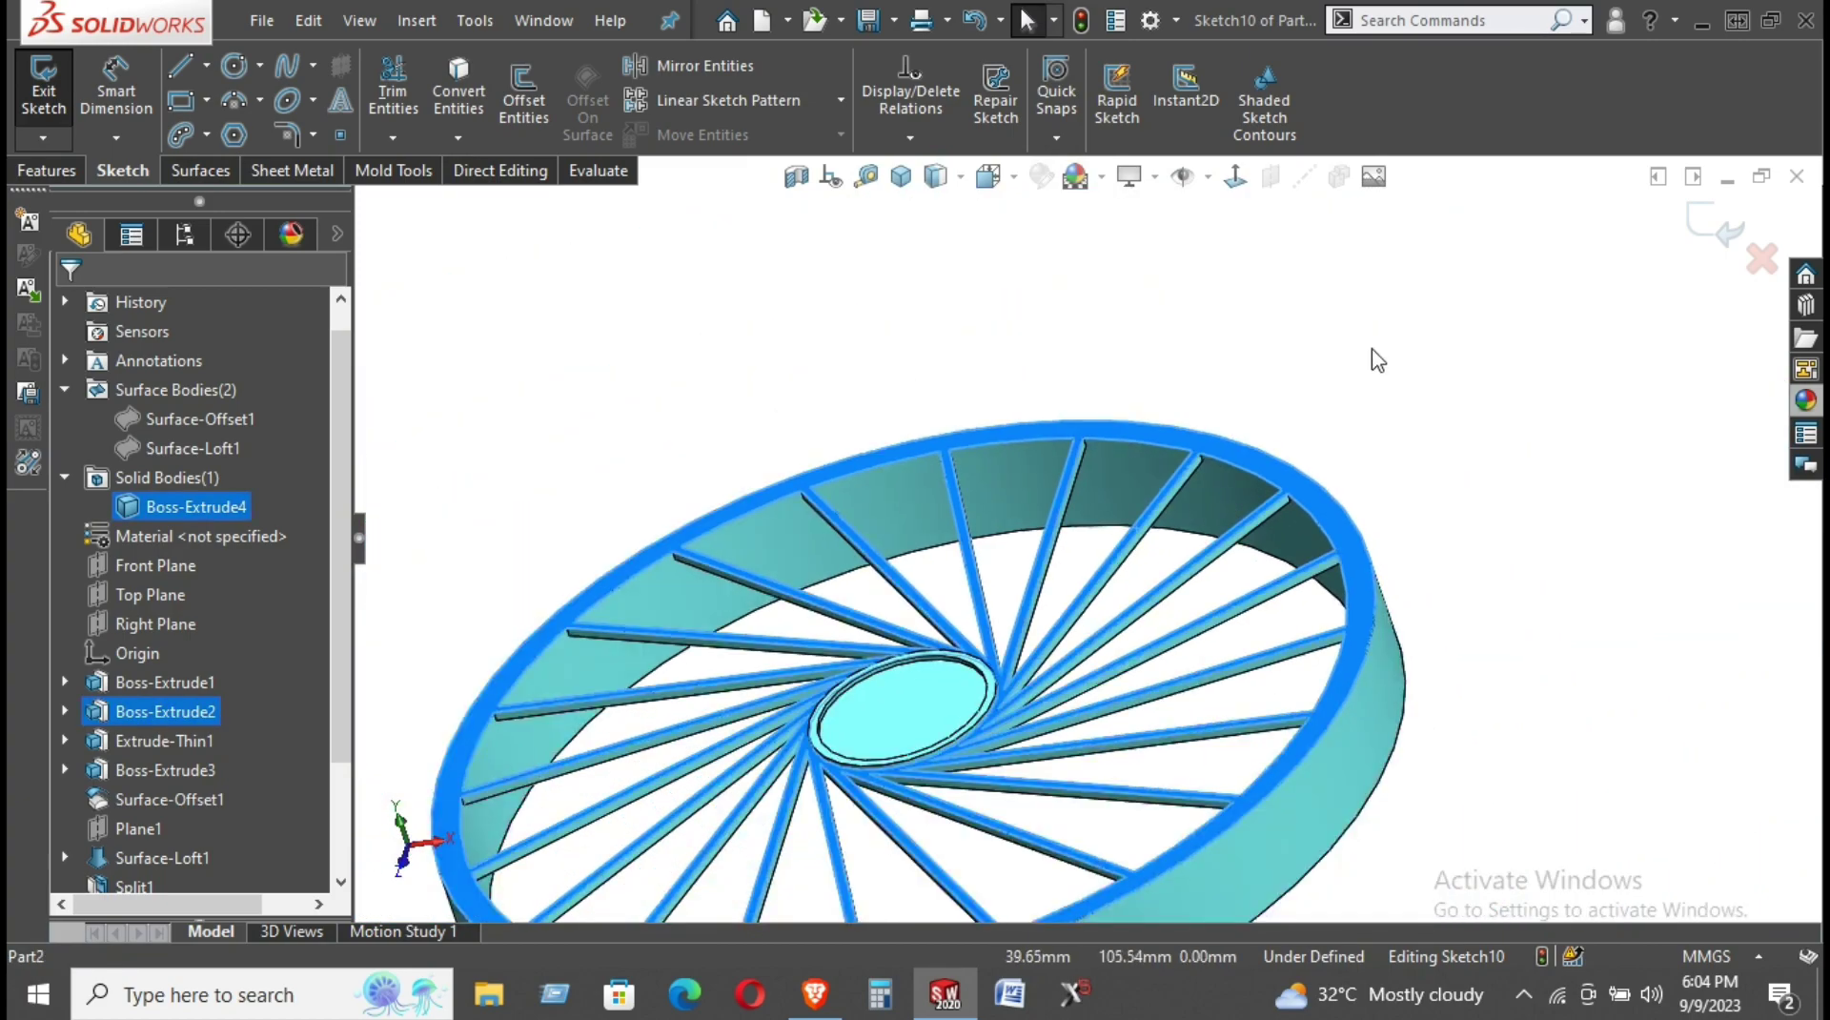
click(1287, 367)
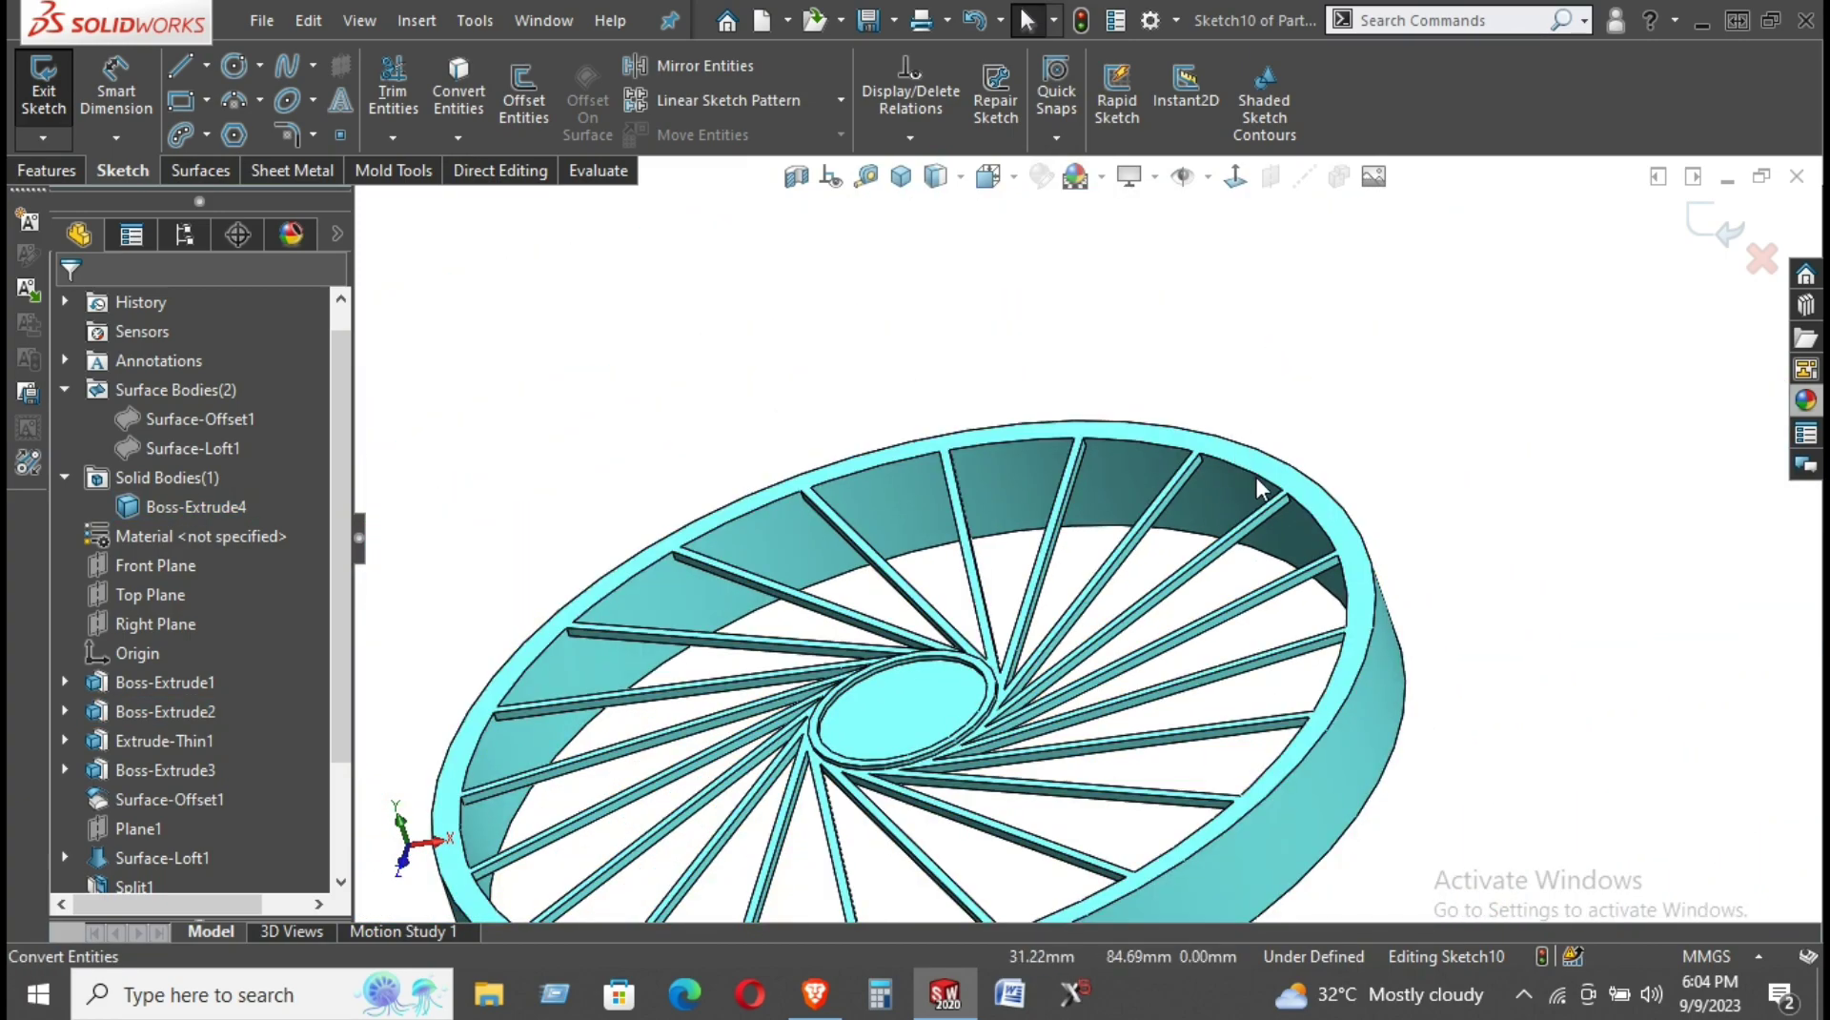
Exit Sketch10 and start Move Face from the Direct Editing tab.
click(467, 176)
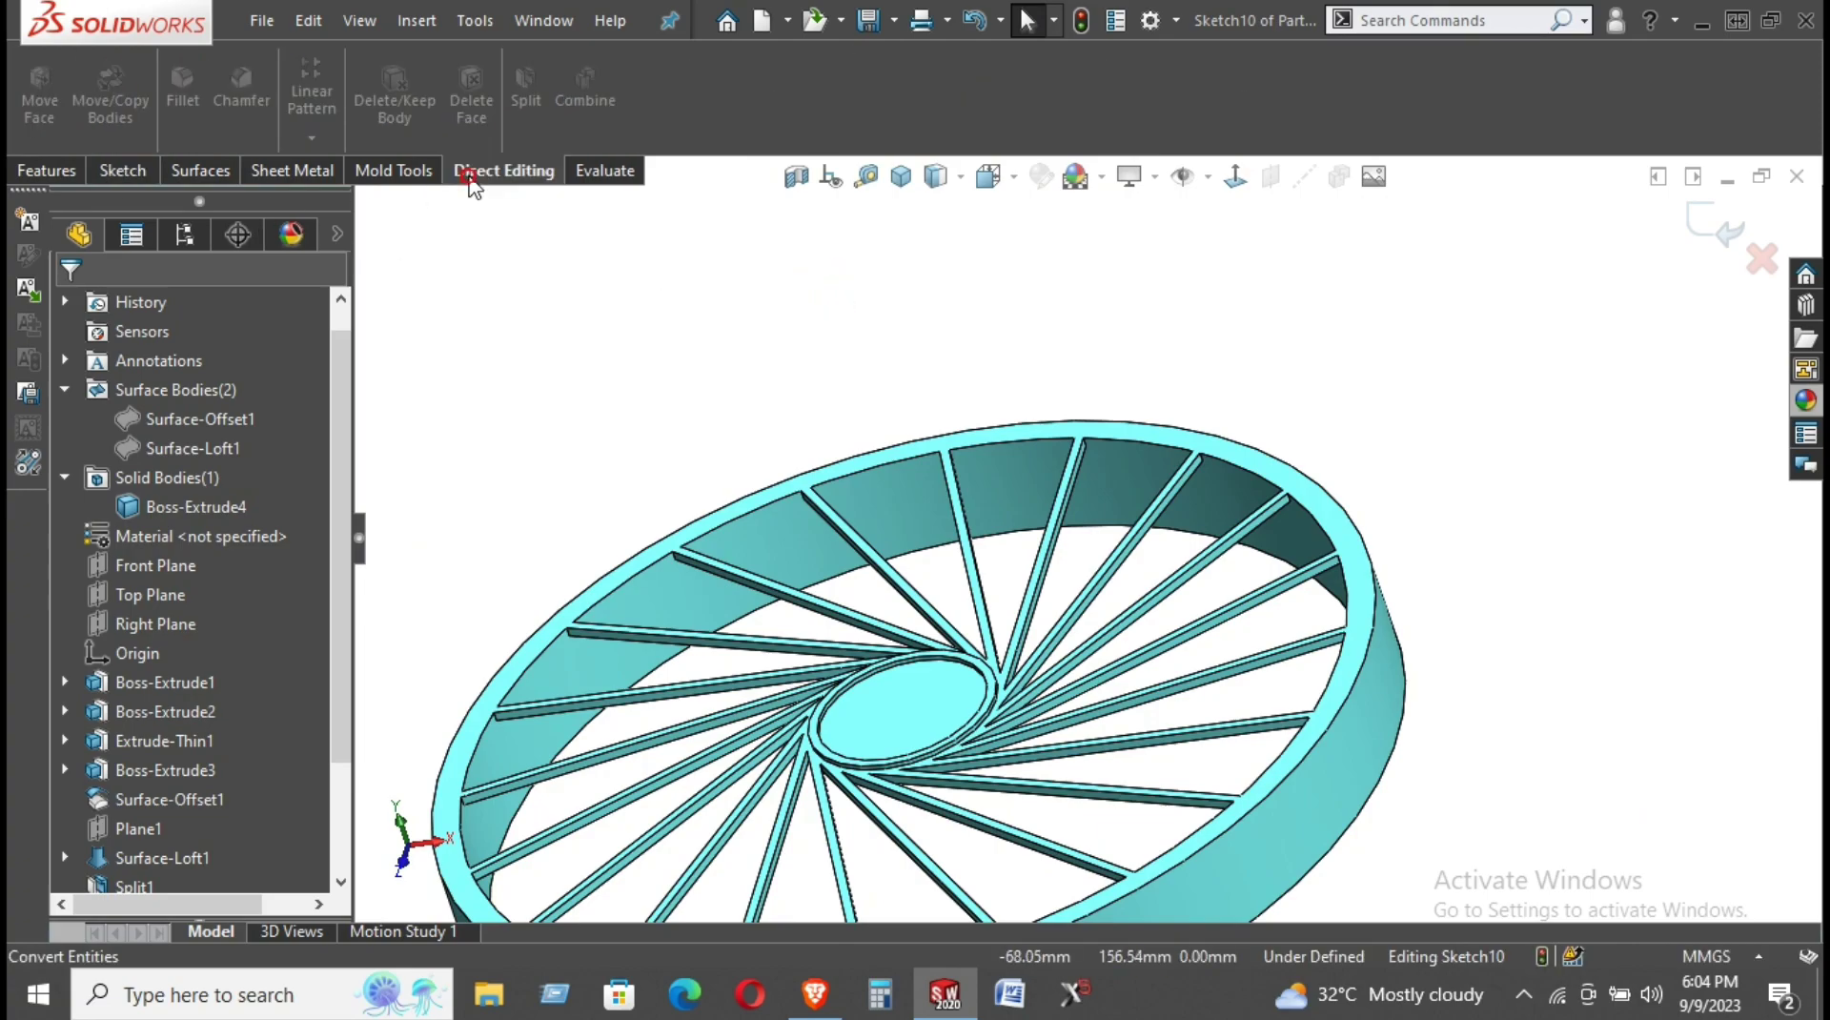
click(1711, 226)
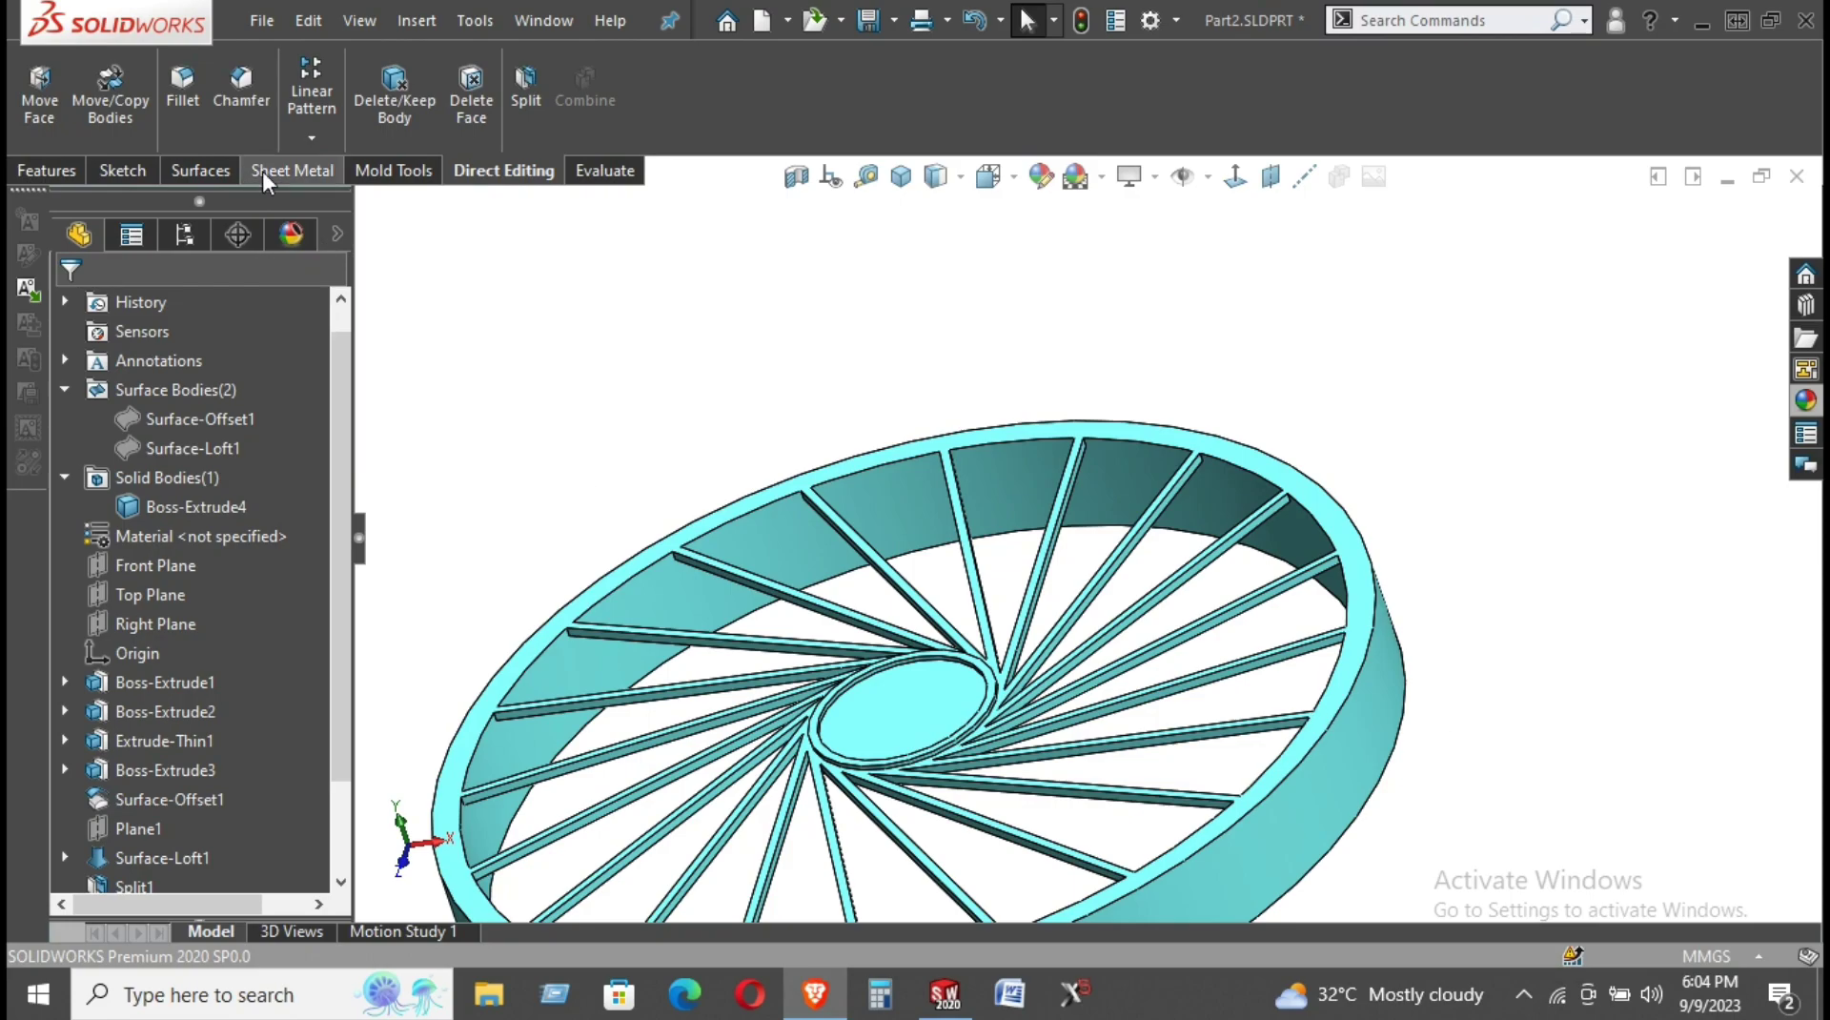
click(39, 96)
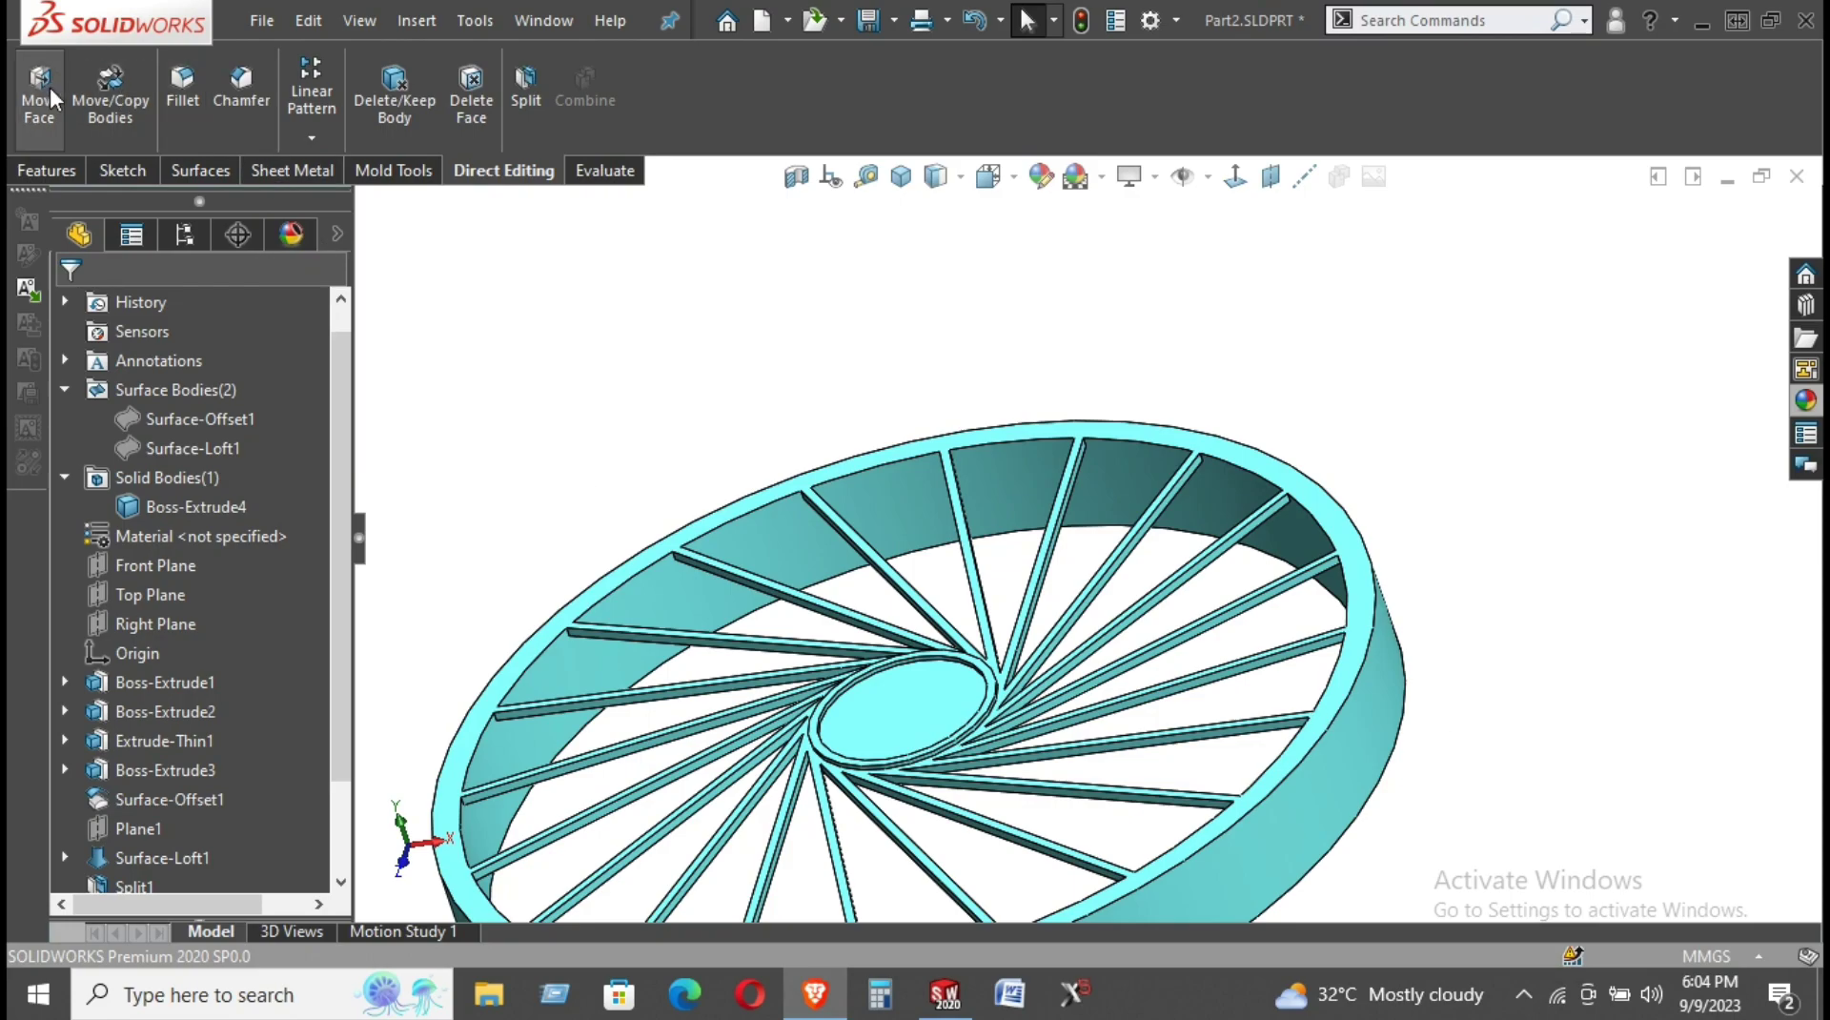
Try translating the hub face up along Y to about 11.52 mm.
click(872, 459)
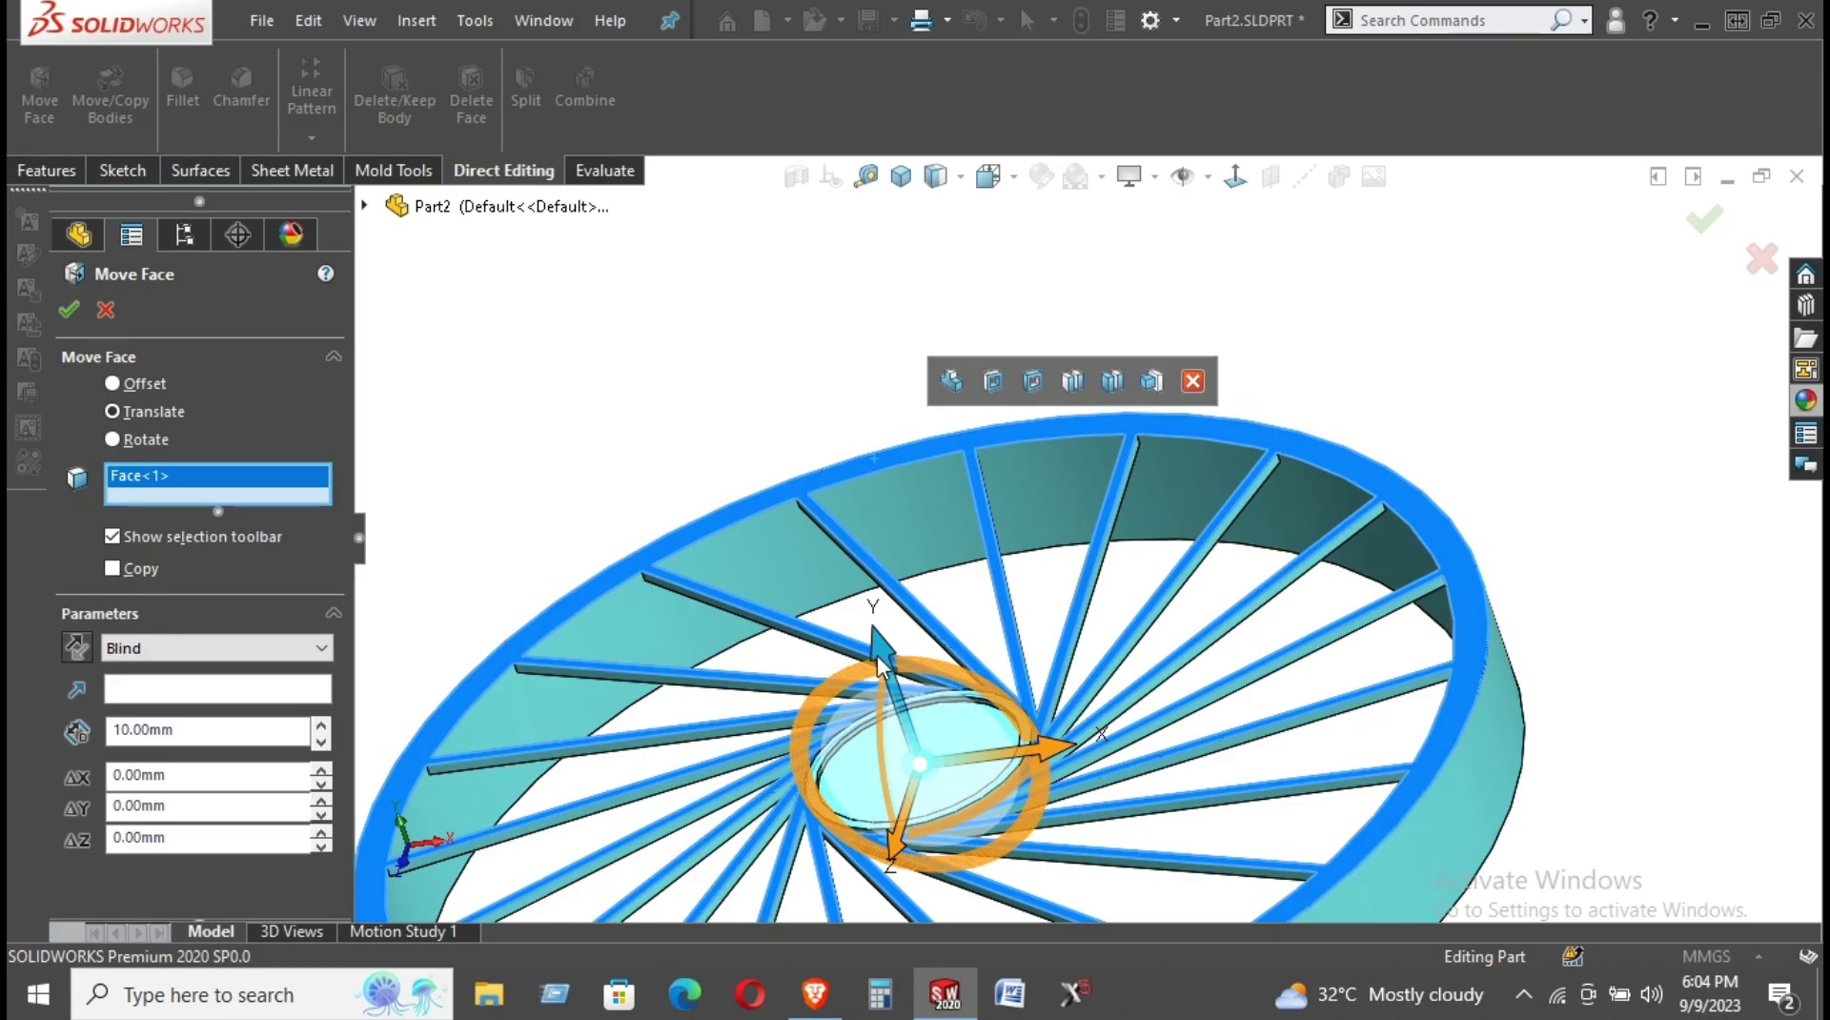
drag(883, 646, 860, 534)
mouse_move(1001, 619)
middle_down()
mouse_move(1218, 502)
mouse_move(1192, 619)
middle_up()
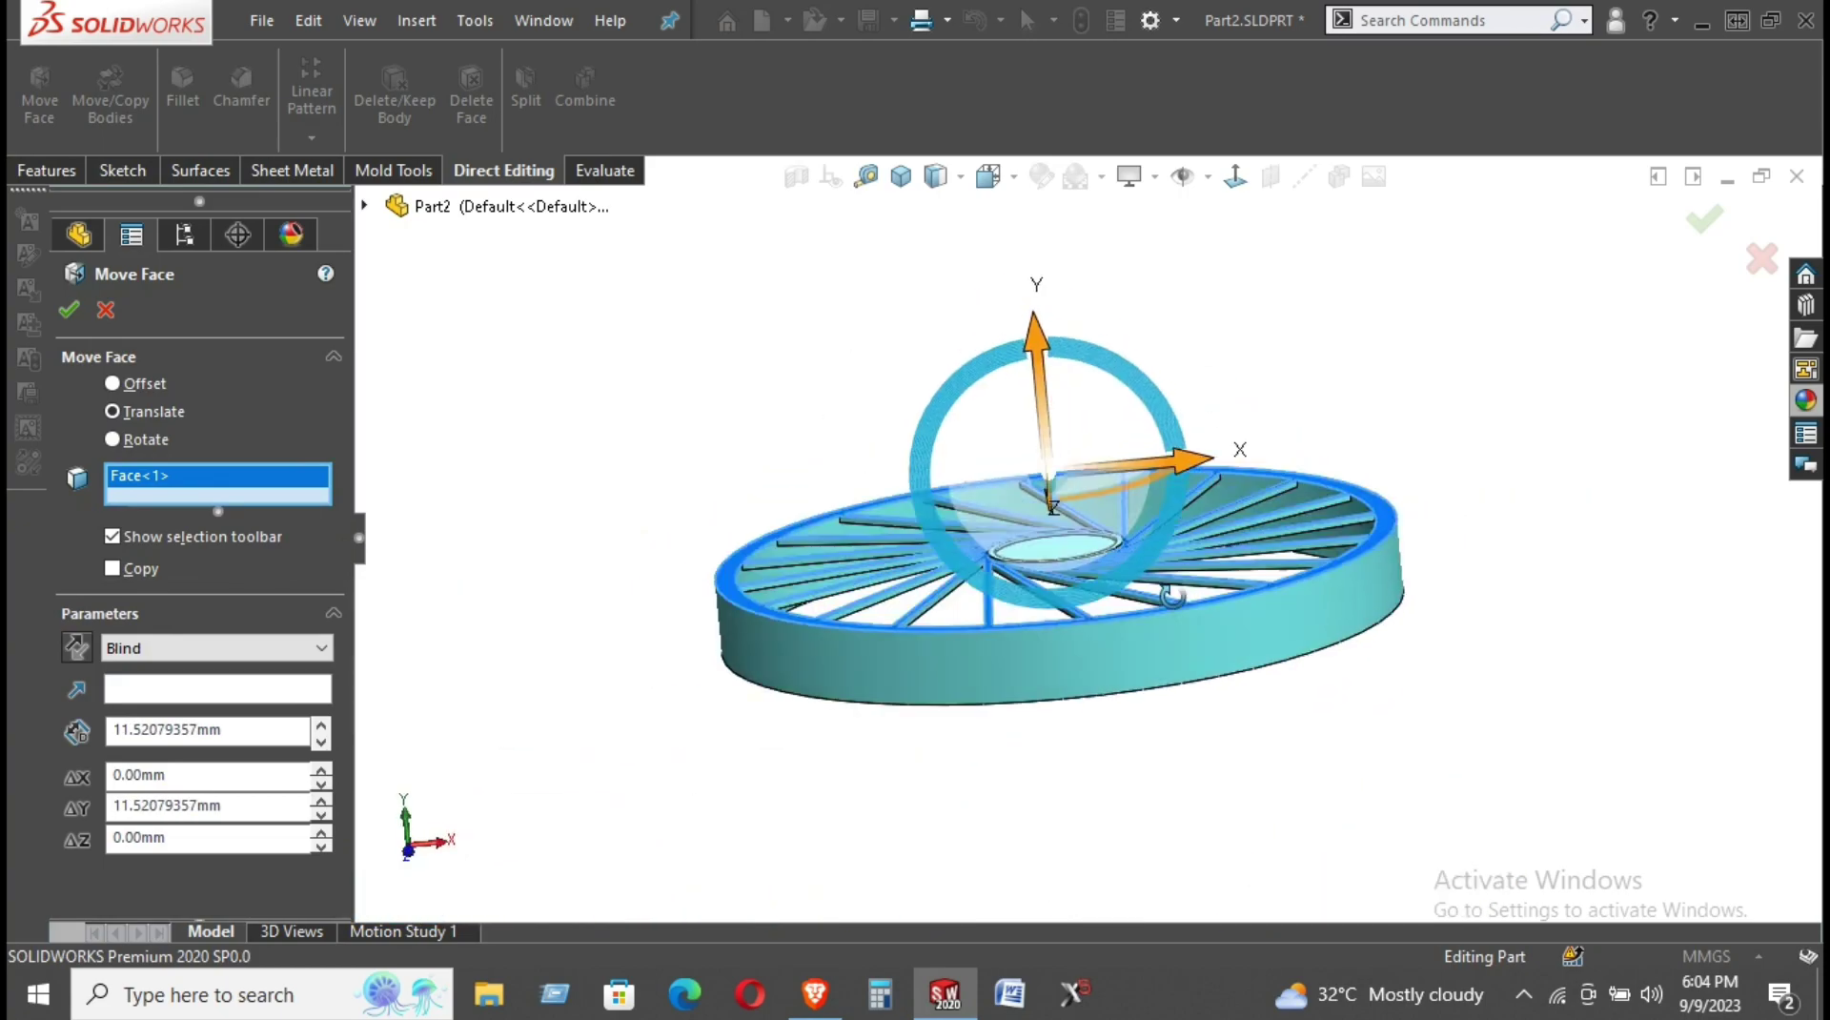
click(69, 309)
Start another Move Face on the hub's top face and drag it up about 12.8 mm.
click(40, 95)
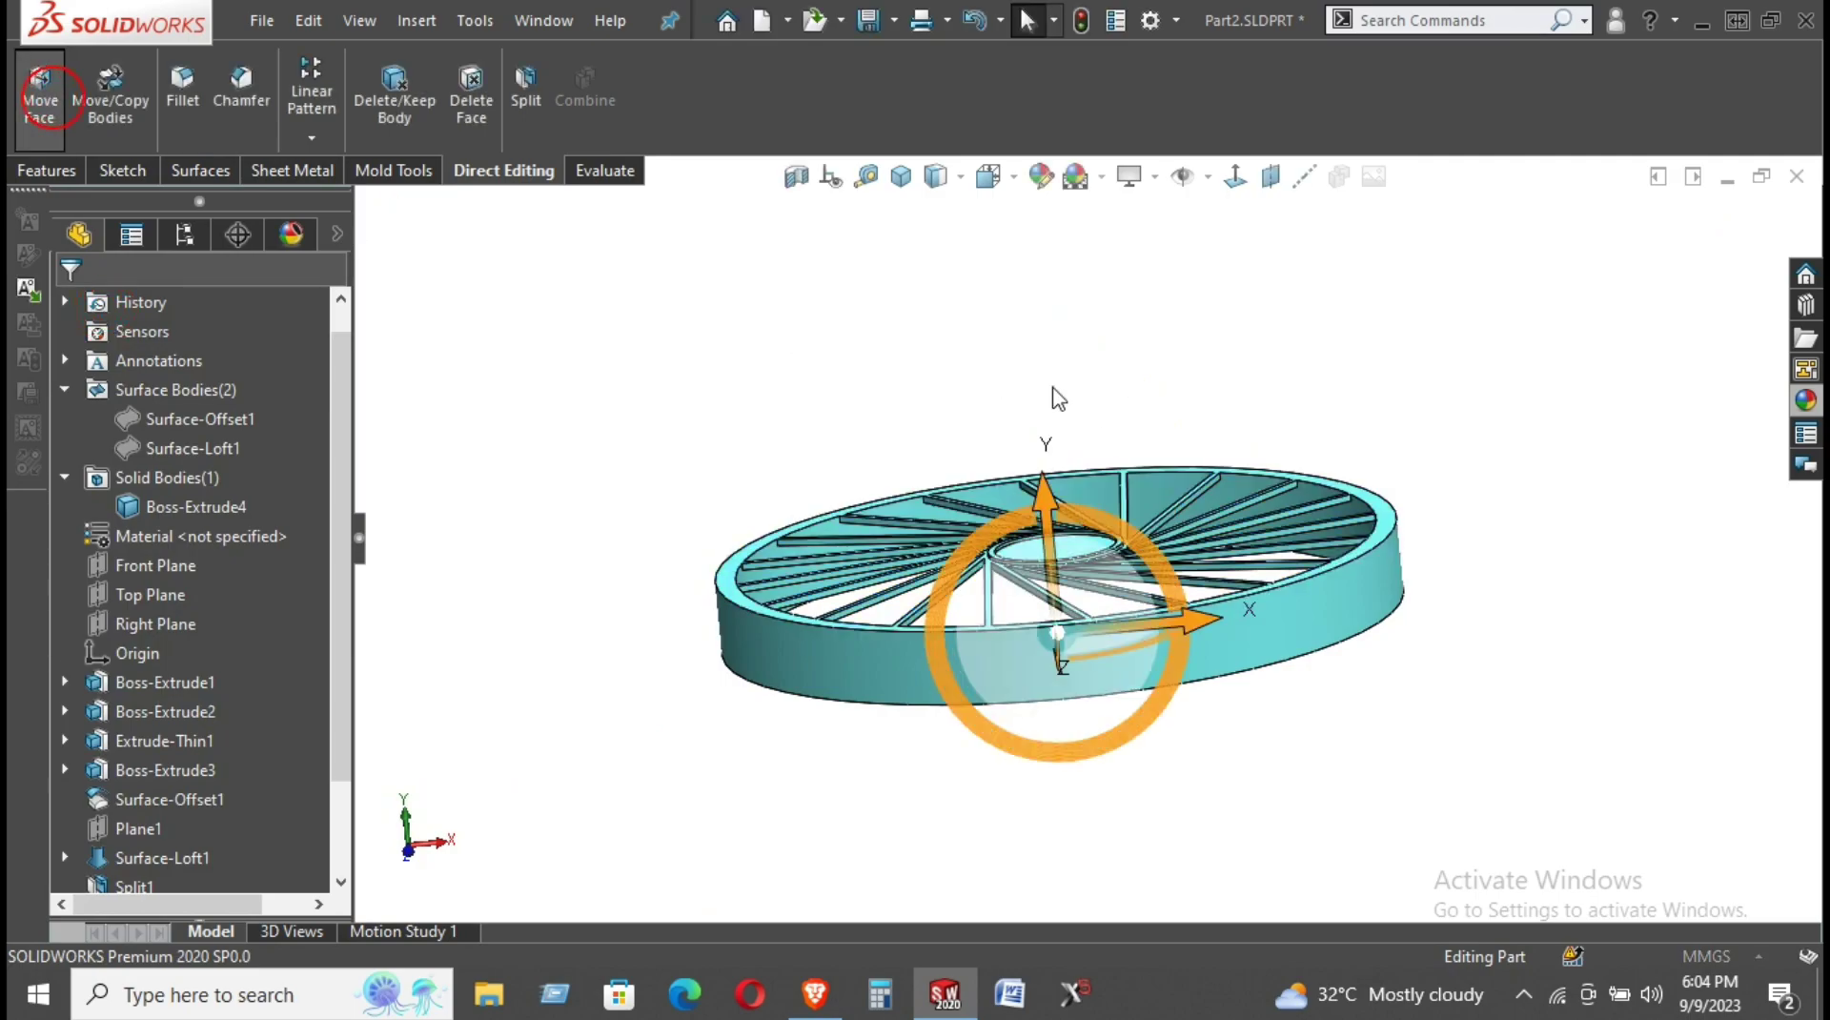
scroll(1356, 667, down, 3)
scroll(1356, 667, down, 3)
click(1356, 667)
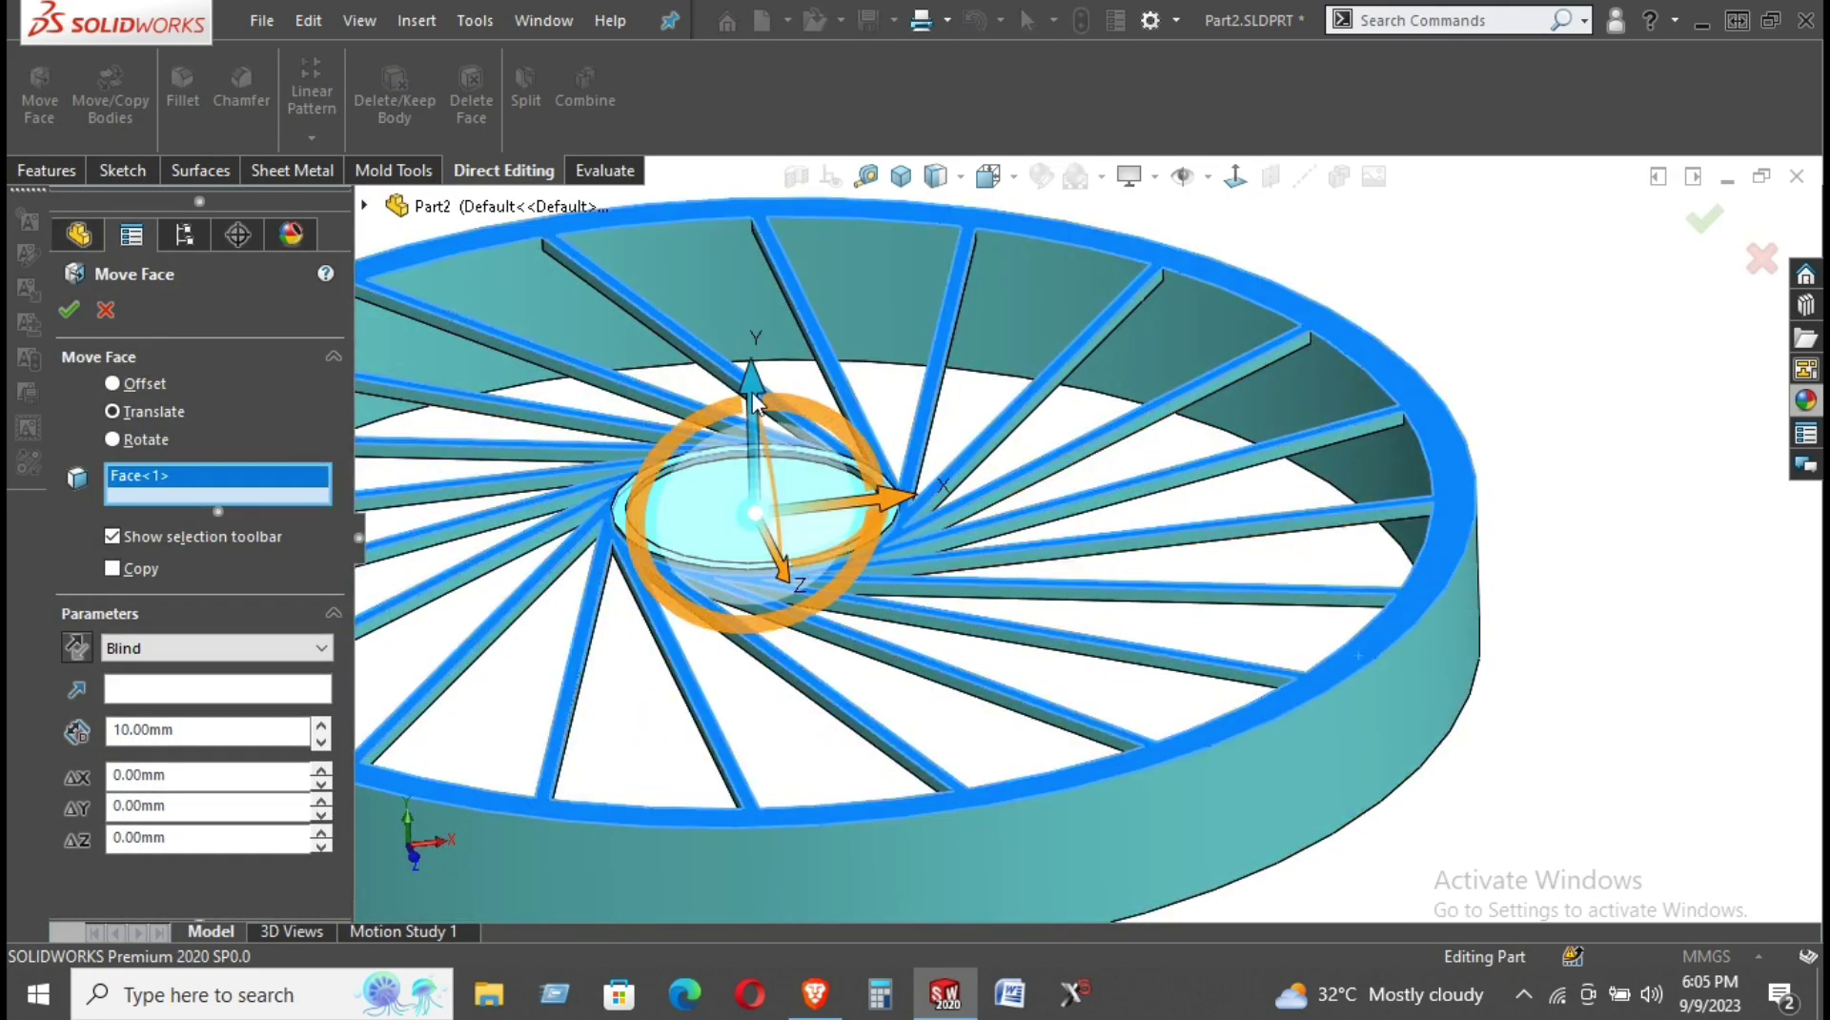
mouse_move(742, 416)
mouse_down()
mouse_move(743, 367)
mouse_move(754, 467)
mouse_up()
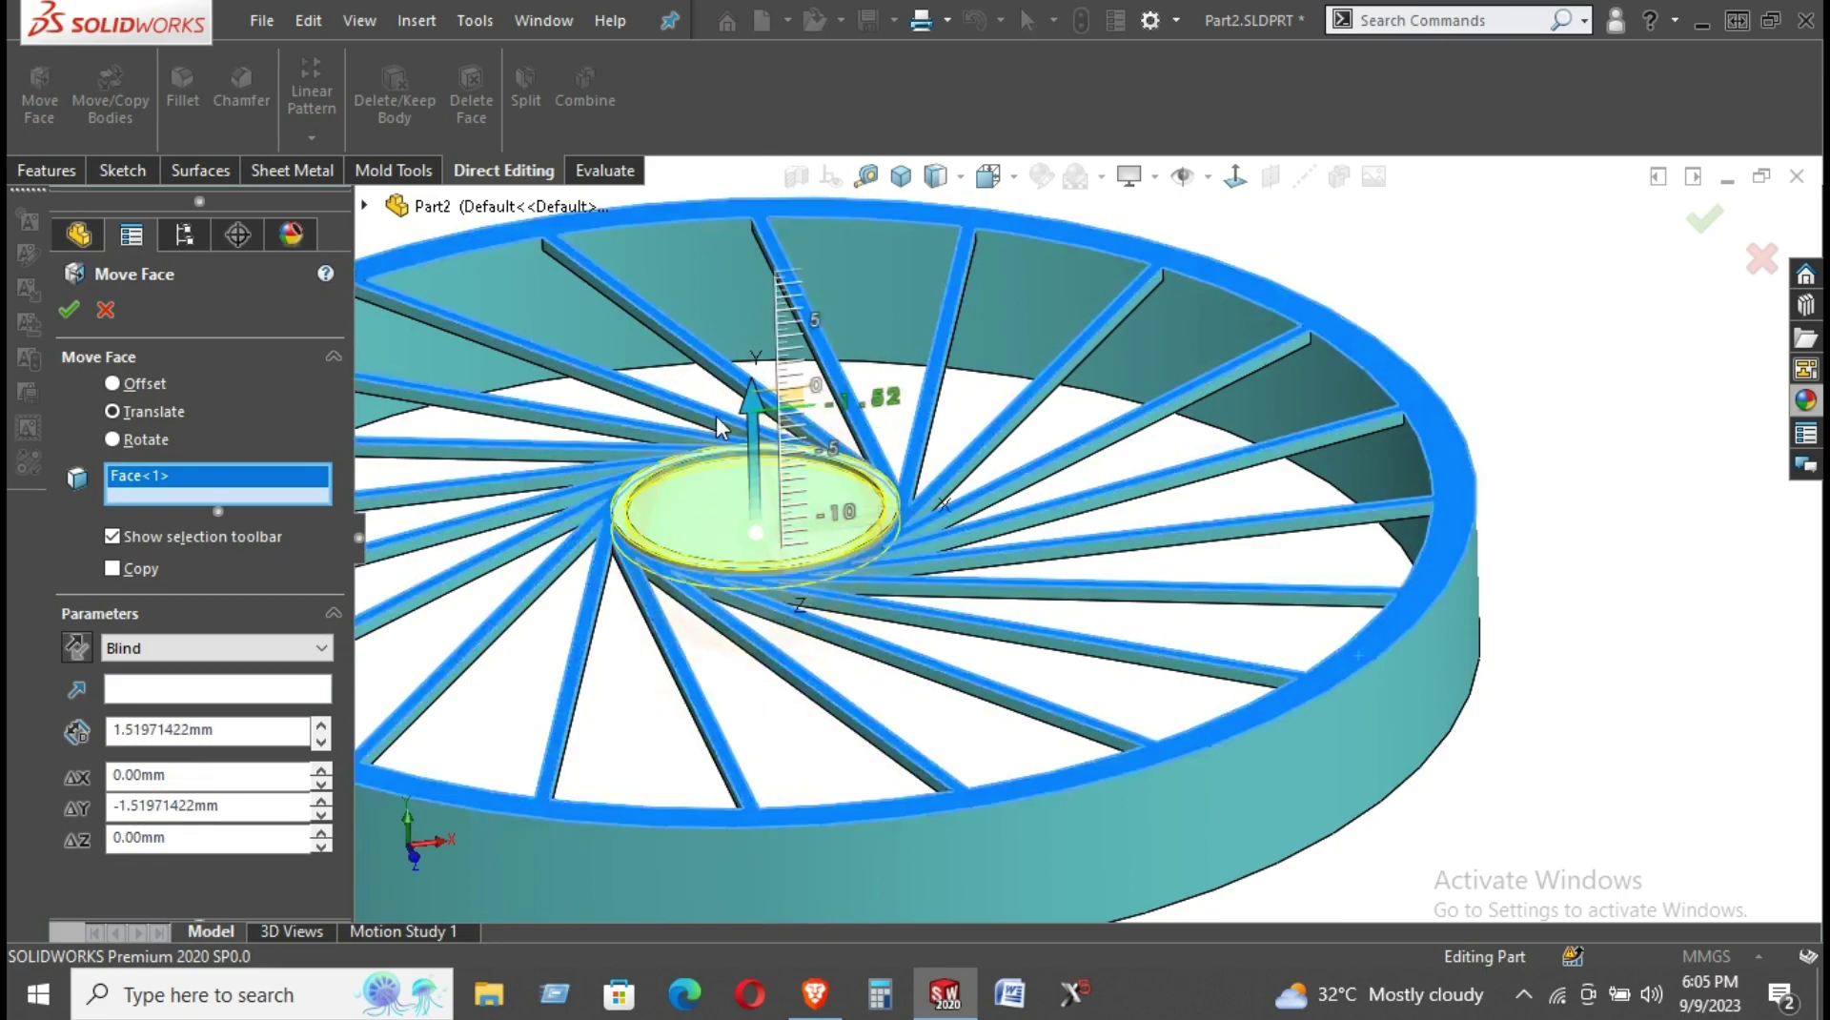
drag(754, 463, 748, 205)
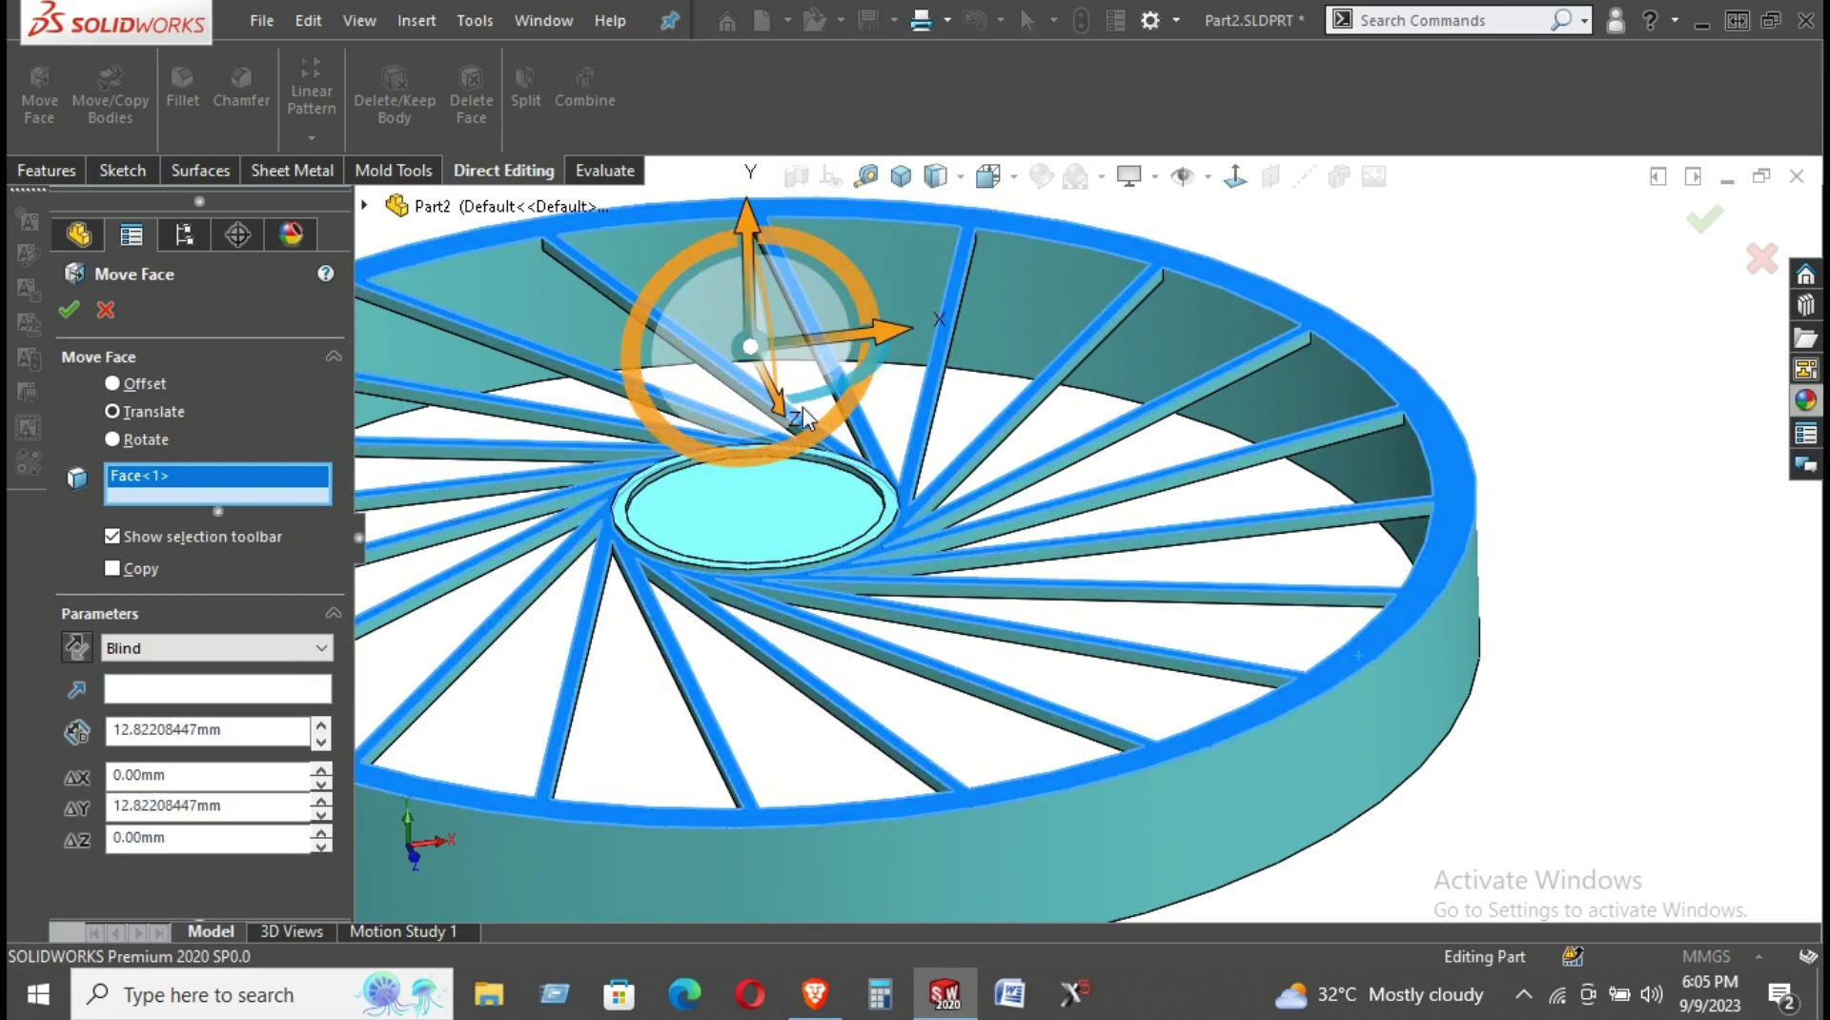
middle_drag(750, 346, 753, 248)
Cancel the face move and select the hub's top face.
click(105, 309)
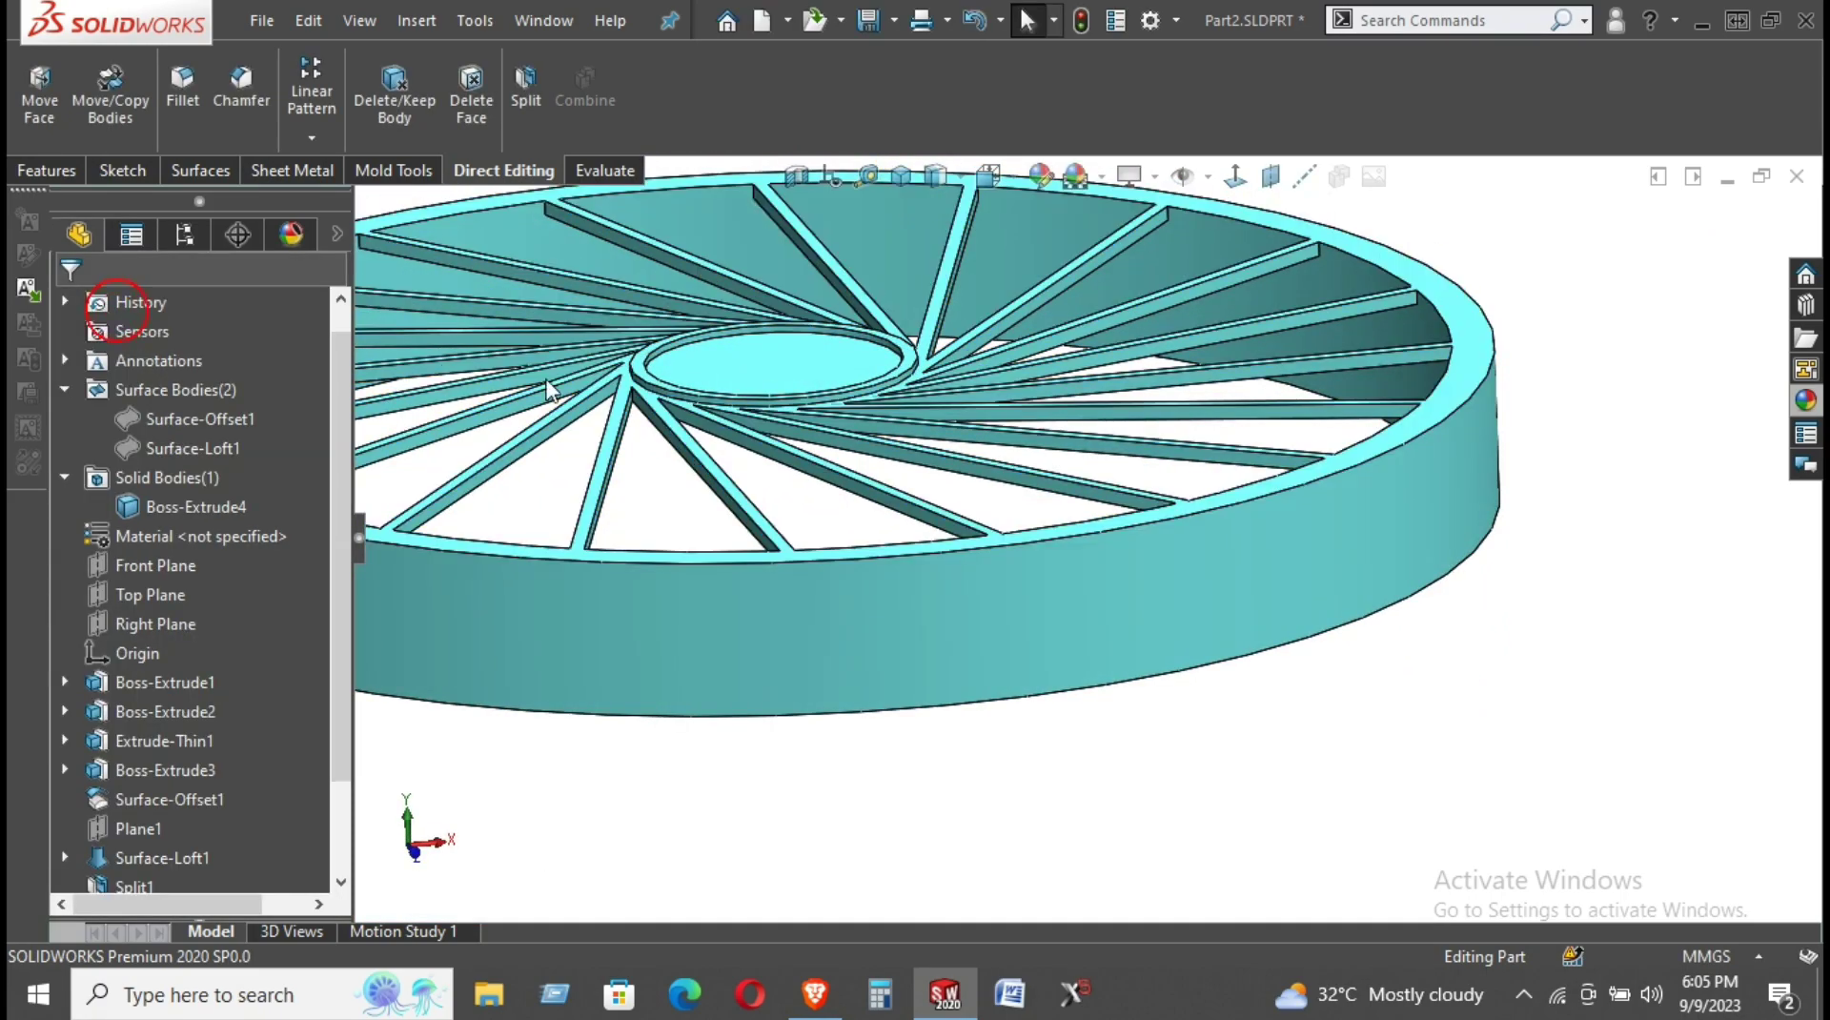
scroll(817, 388, down, 2)
scroll(791, 386, down, 3)
click(782, 379)
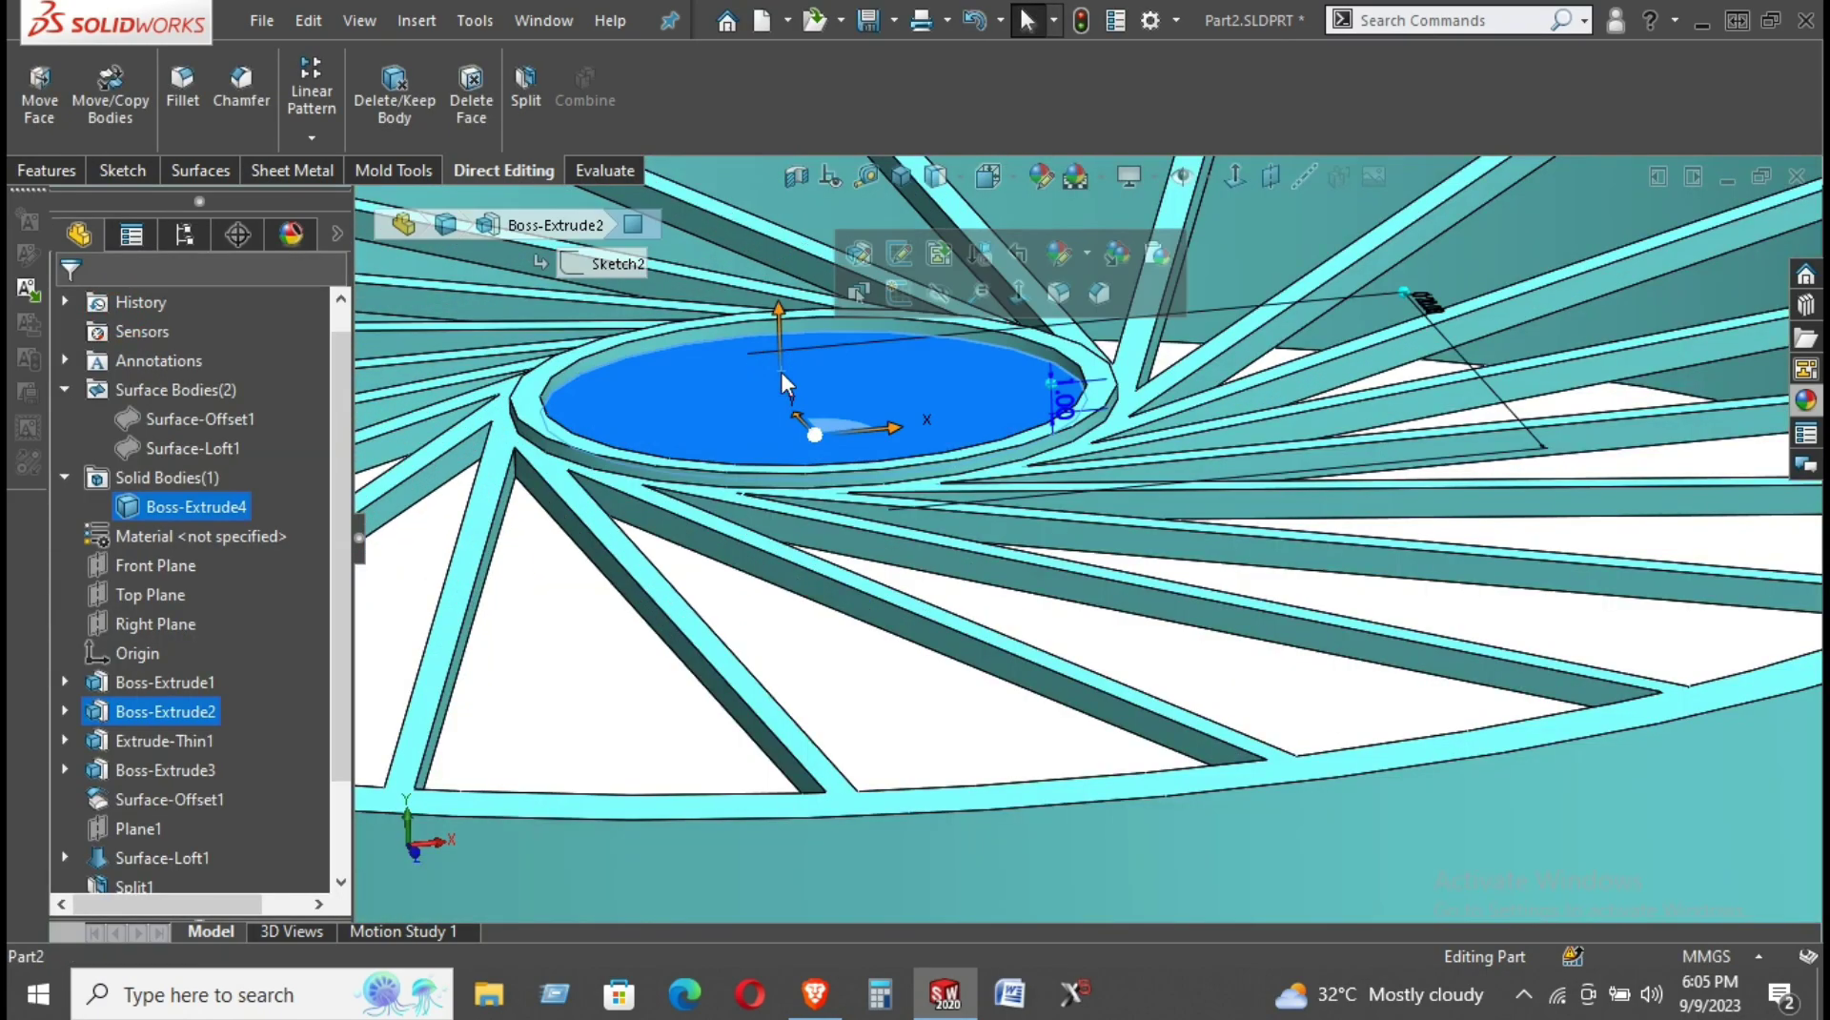
Split the body using Cut Bodies, checking Body 1 and unchecking Consume cut bodies.
click(525, 91)
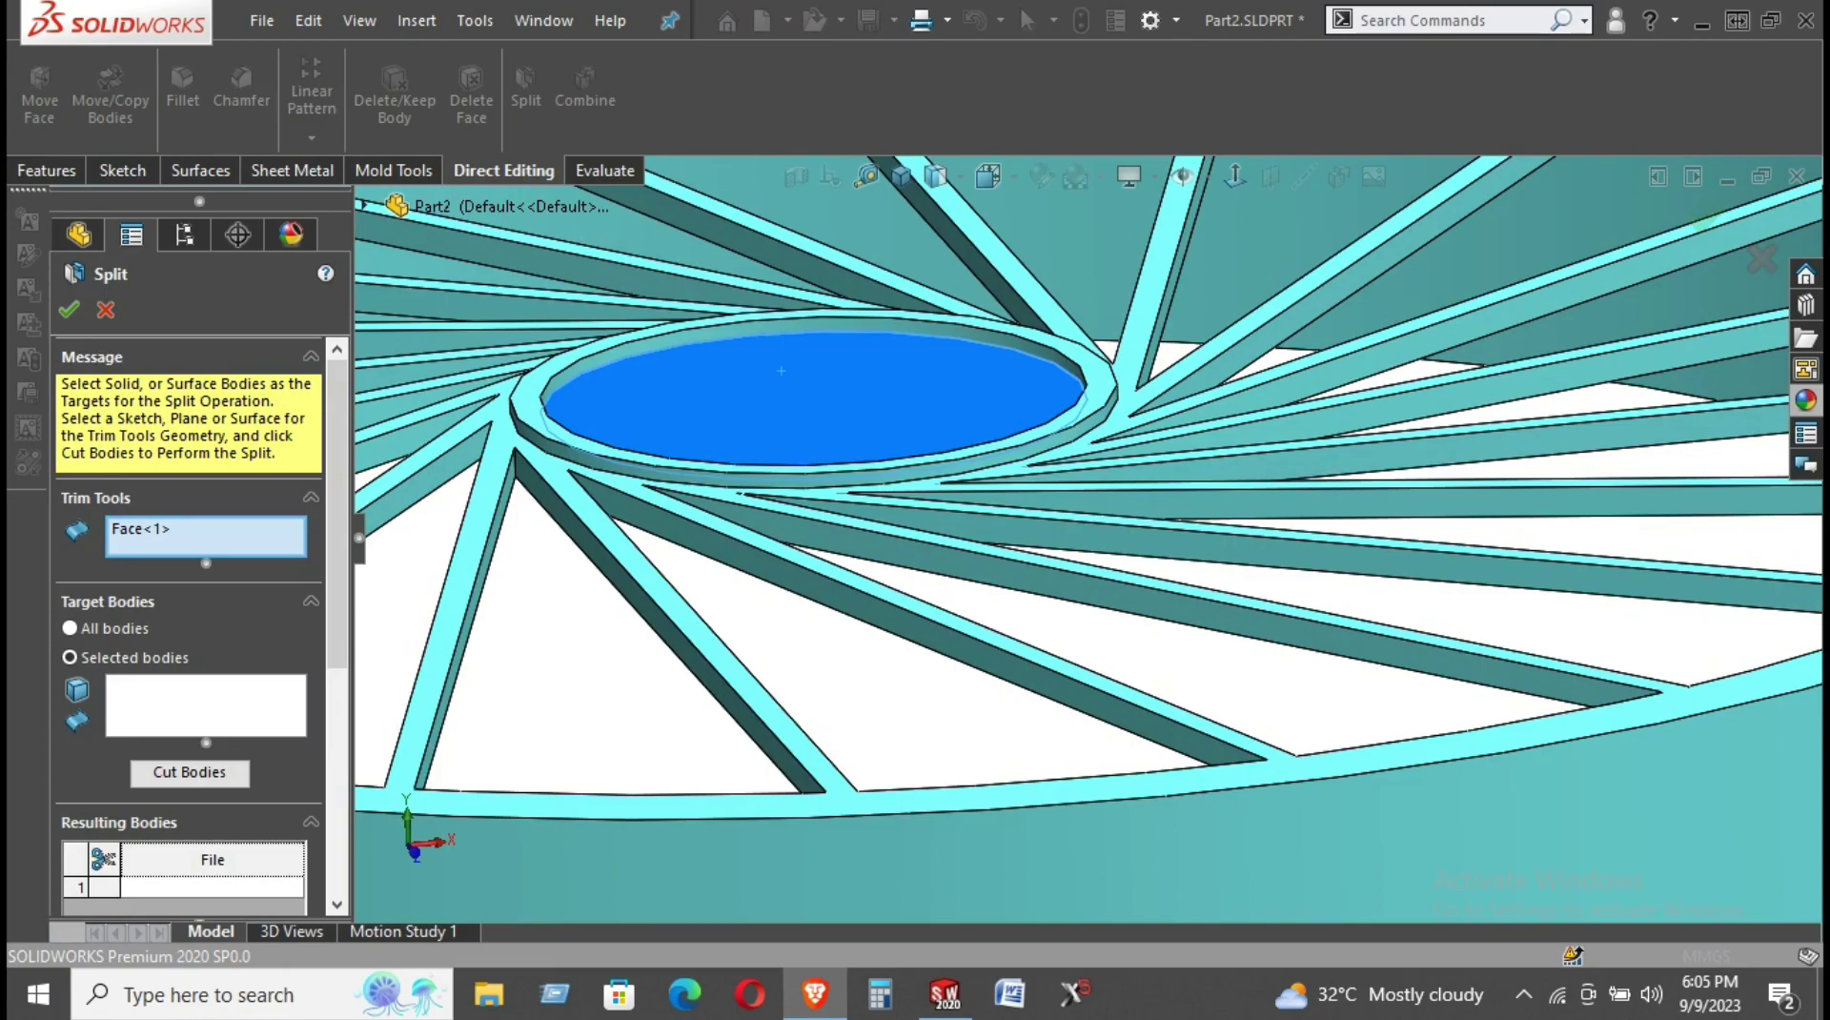
click(197, 774)
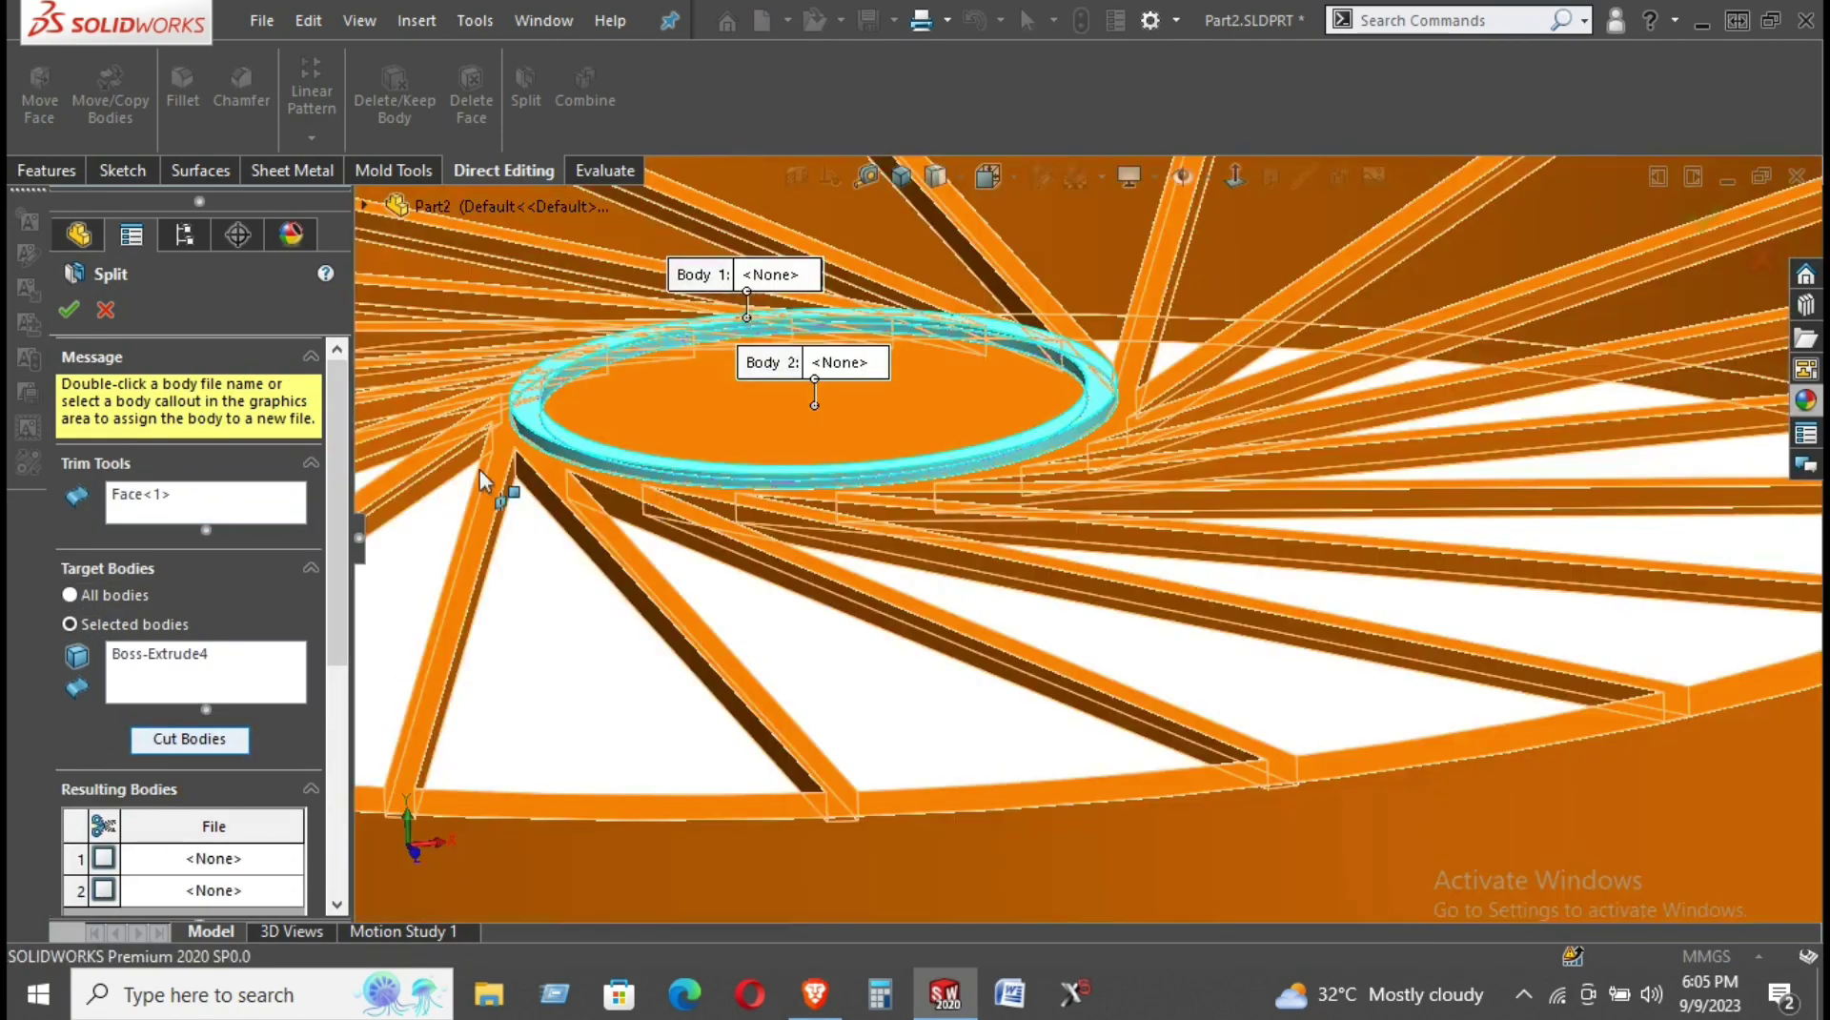
click(104, 858)
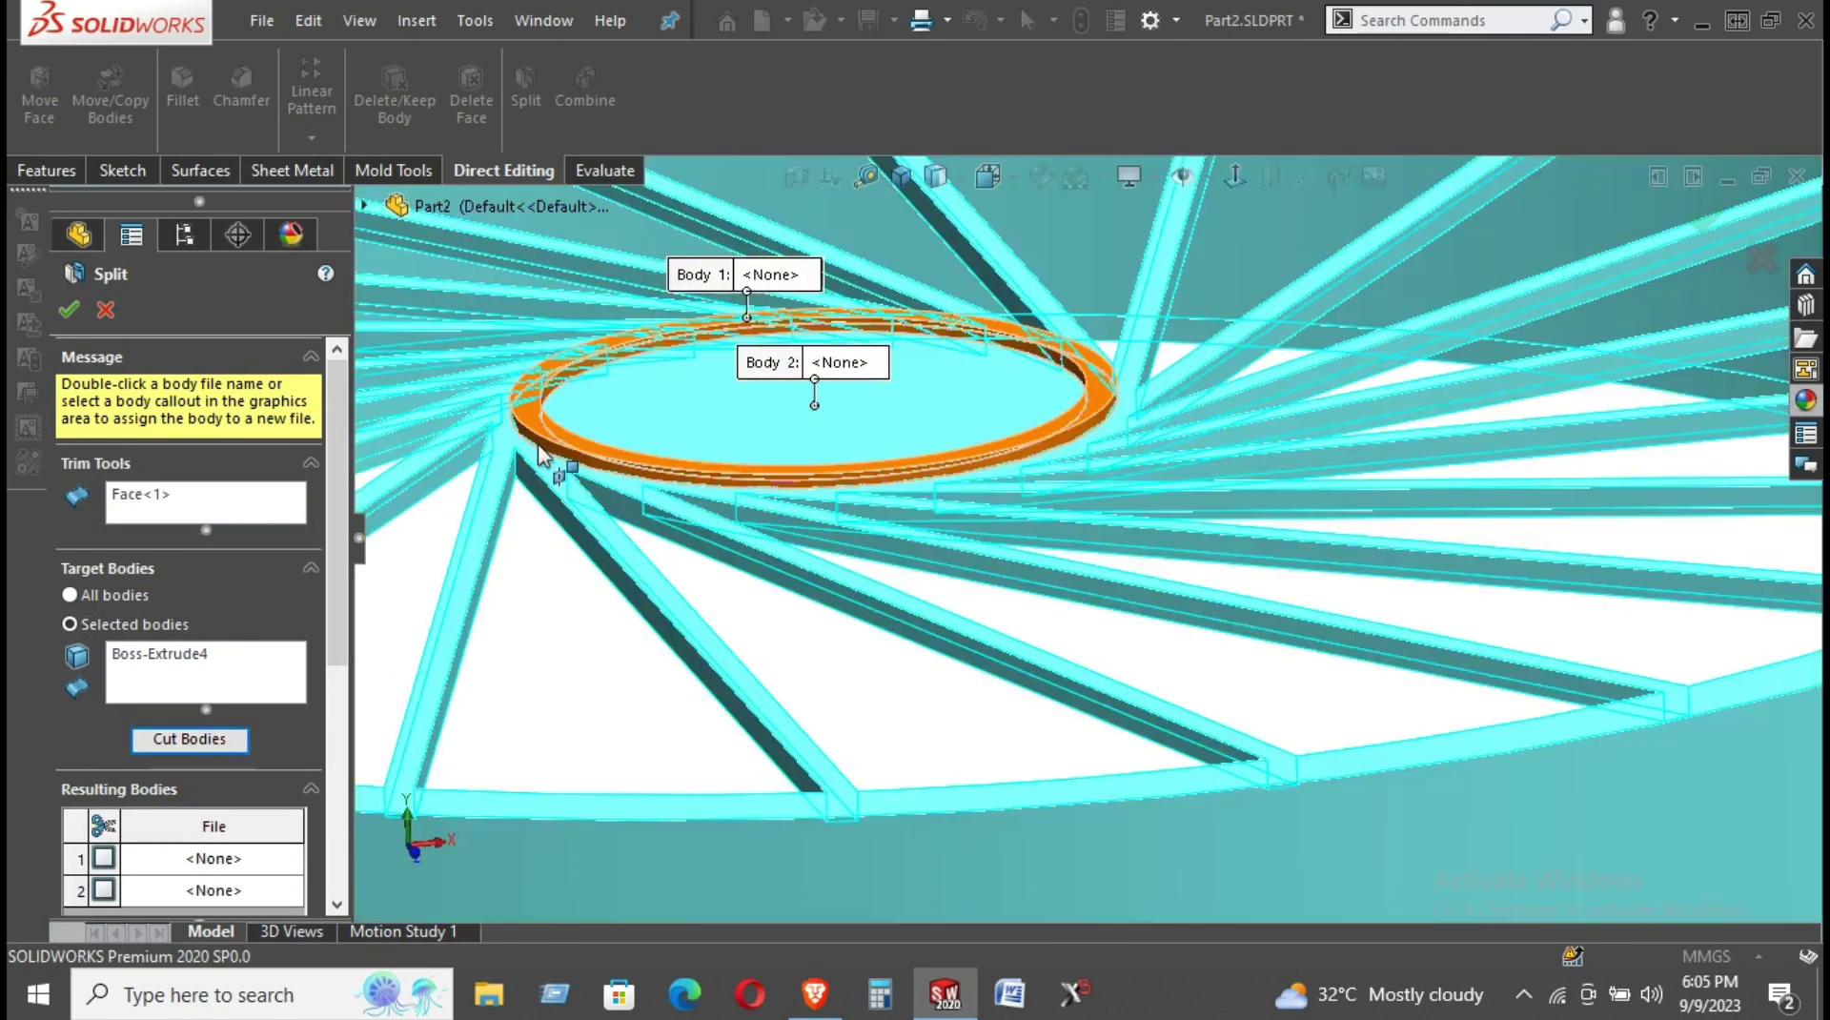
scroll(90, 900, down, 5)
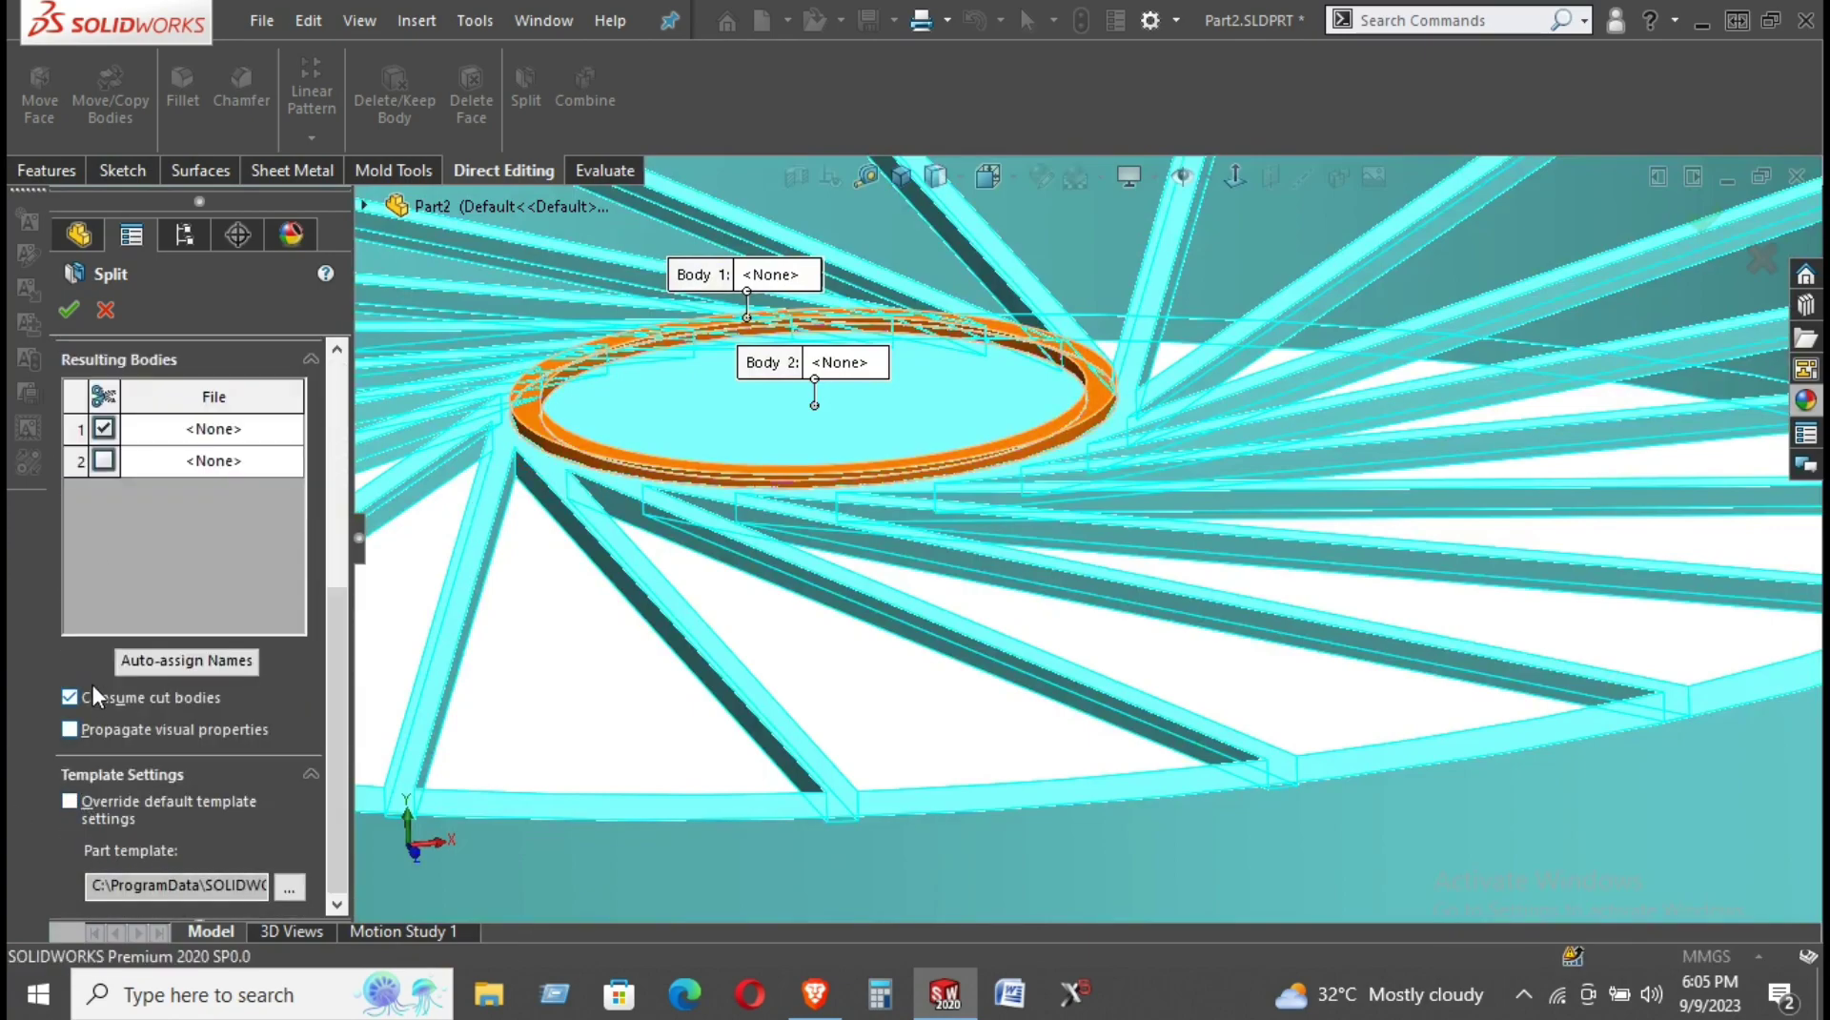
click(118, 702)
click(69, 311)
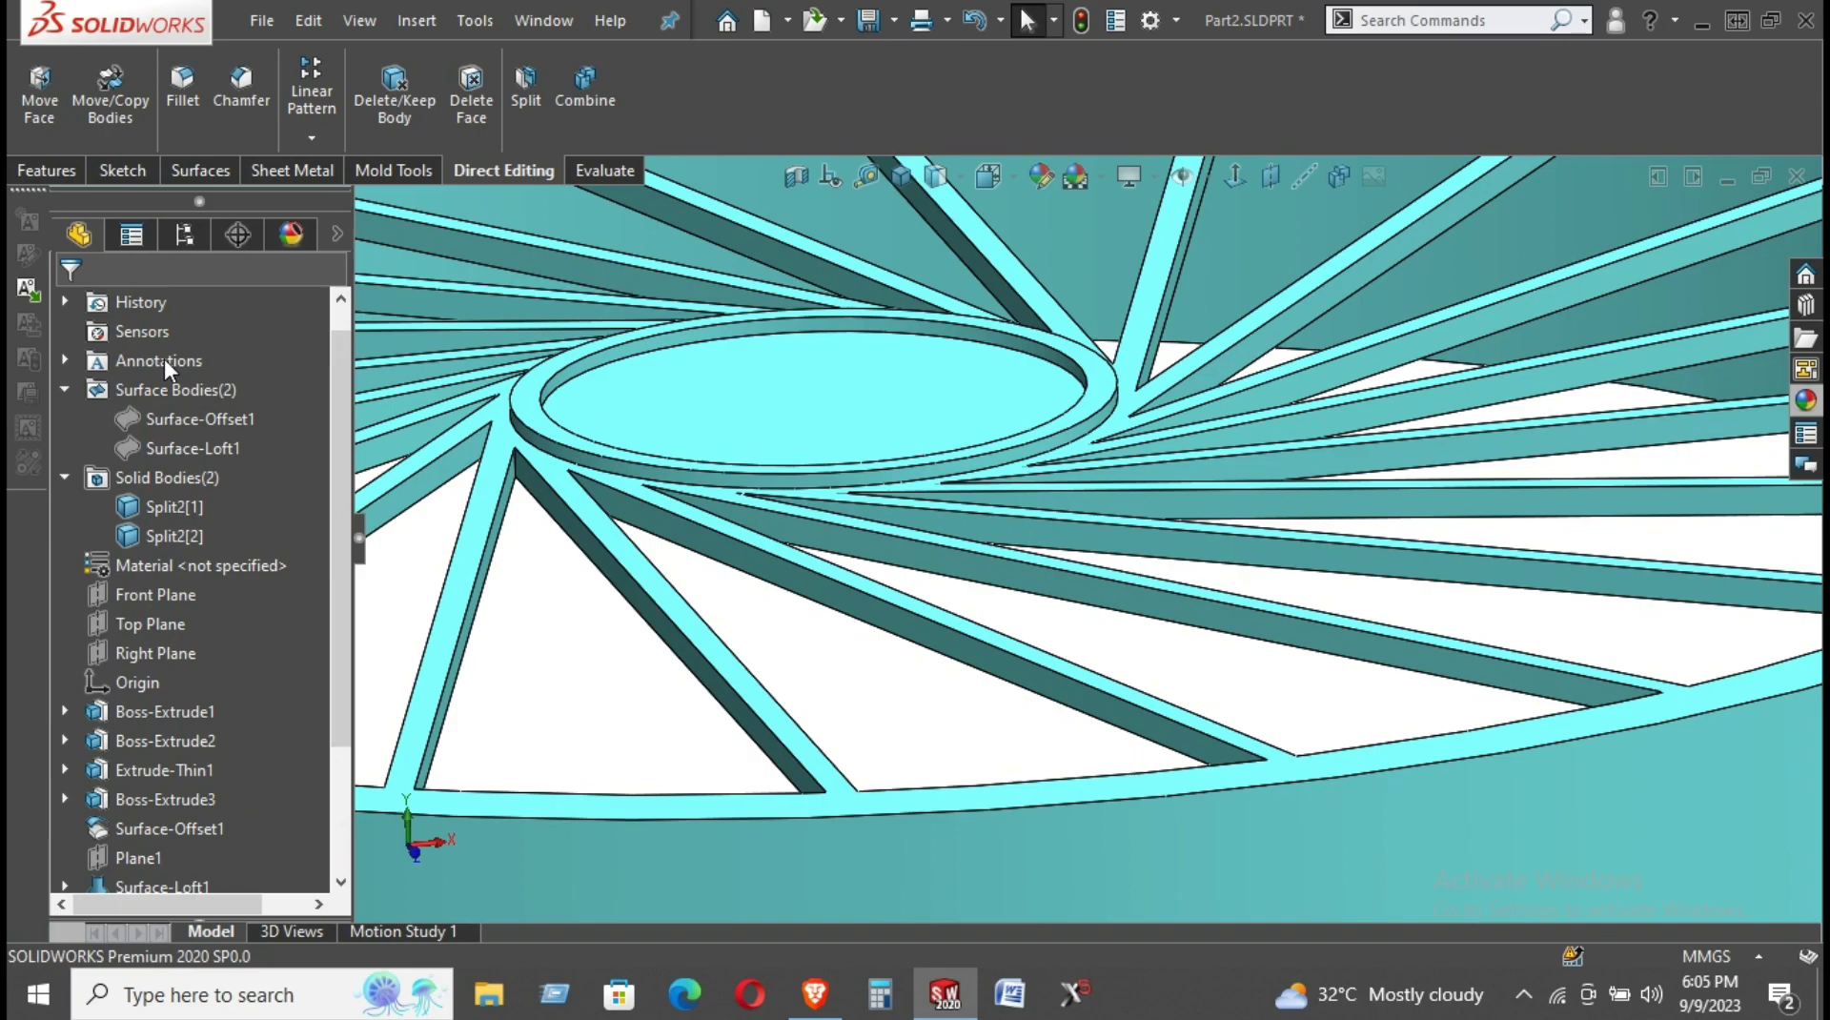
Fit the wheel in view and orbit to a more top-down angle.
click(550, 396)
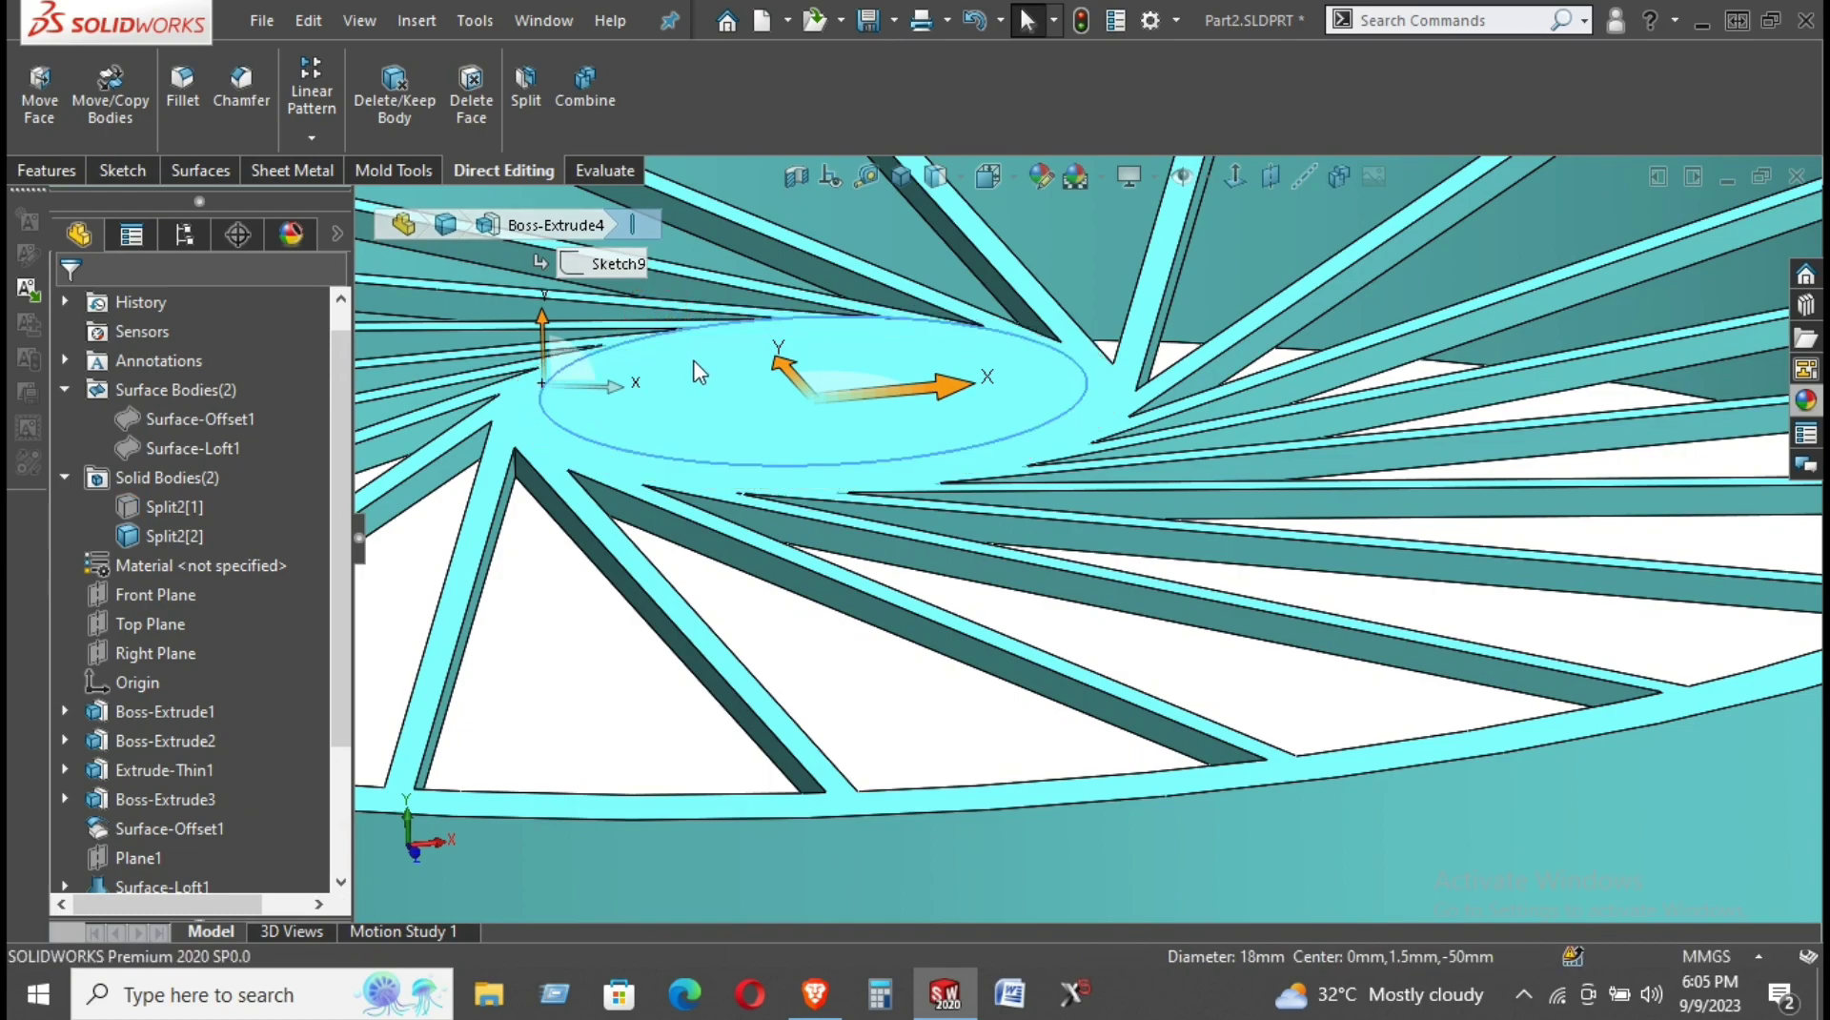
key(f)
click(1658, 837)
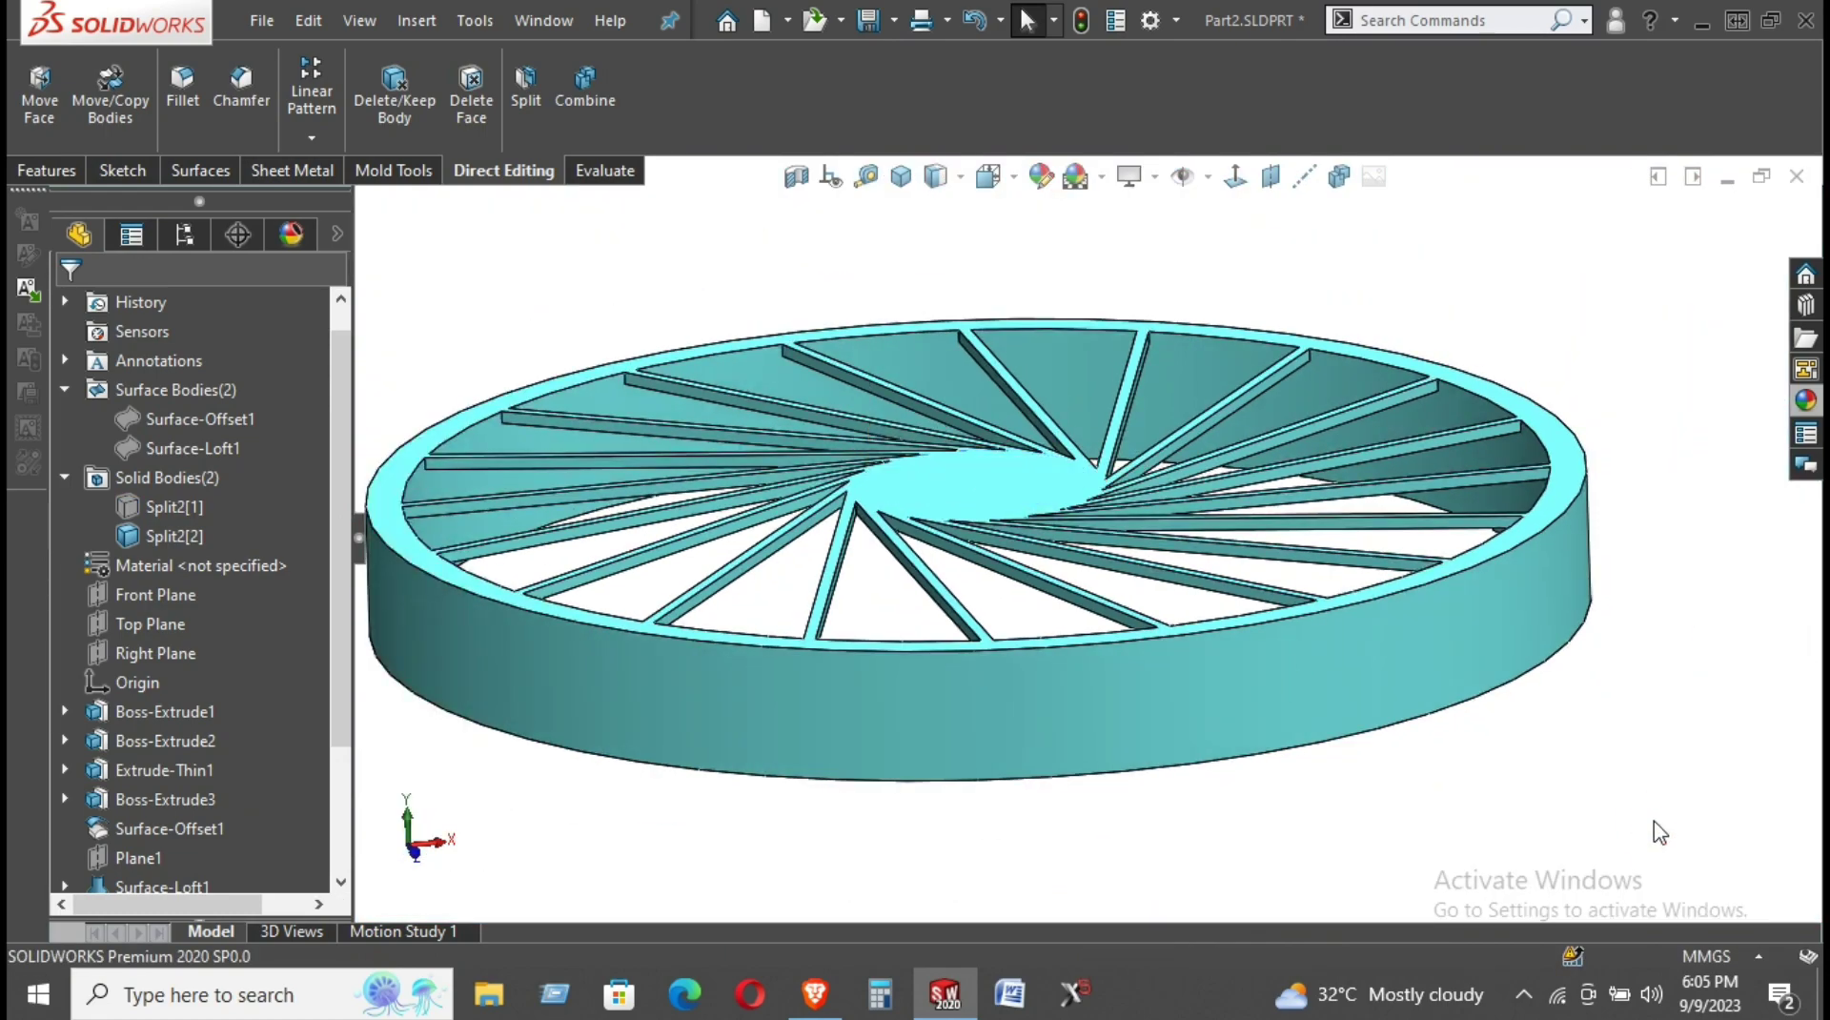
middle_drag(1535, 723, 1515, 686)
scroll(1022, 524, up, 3)
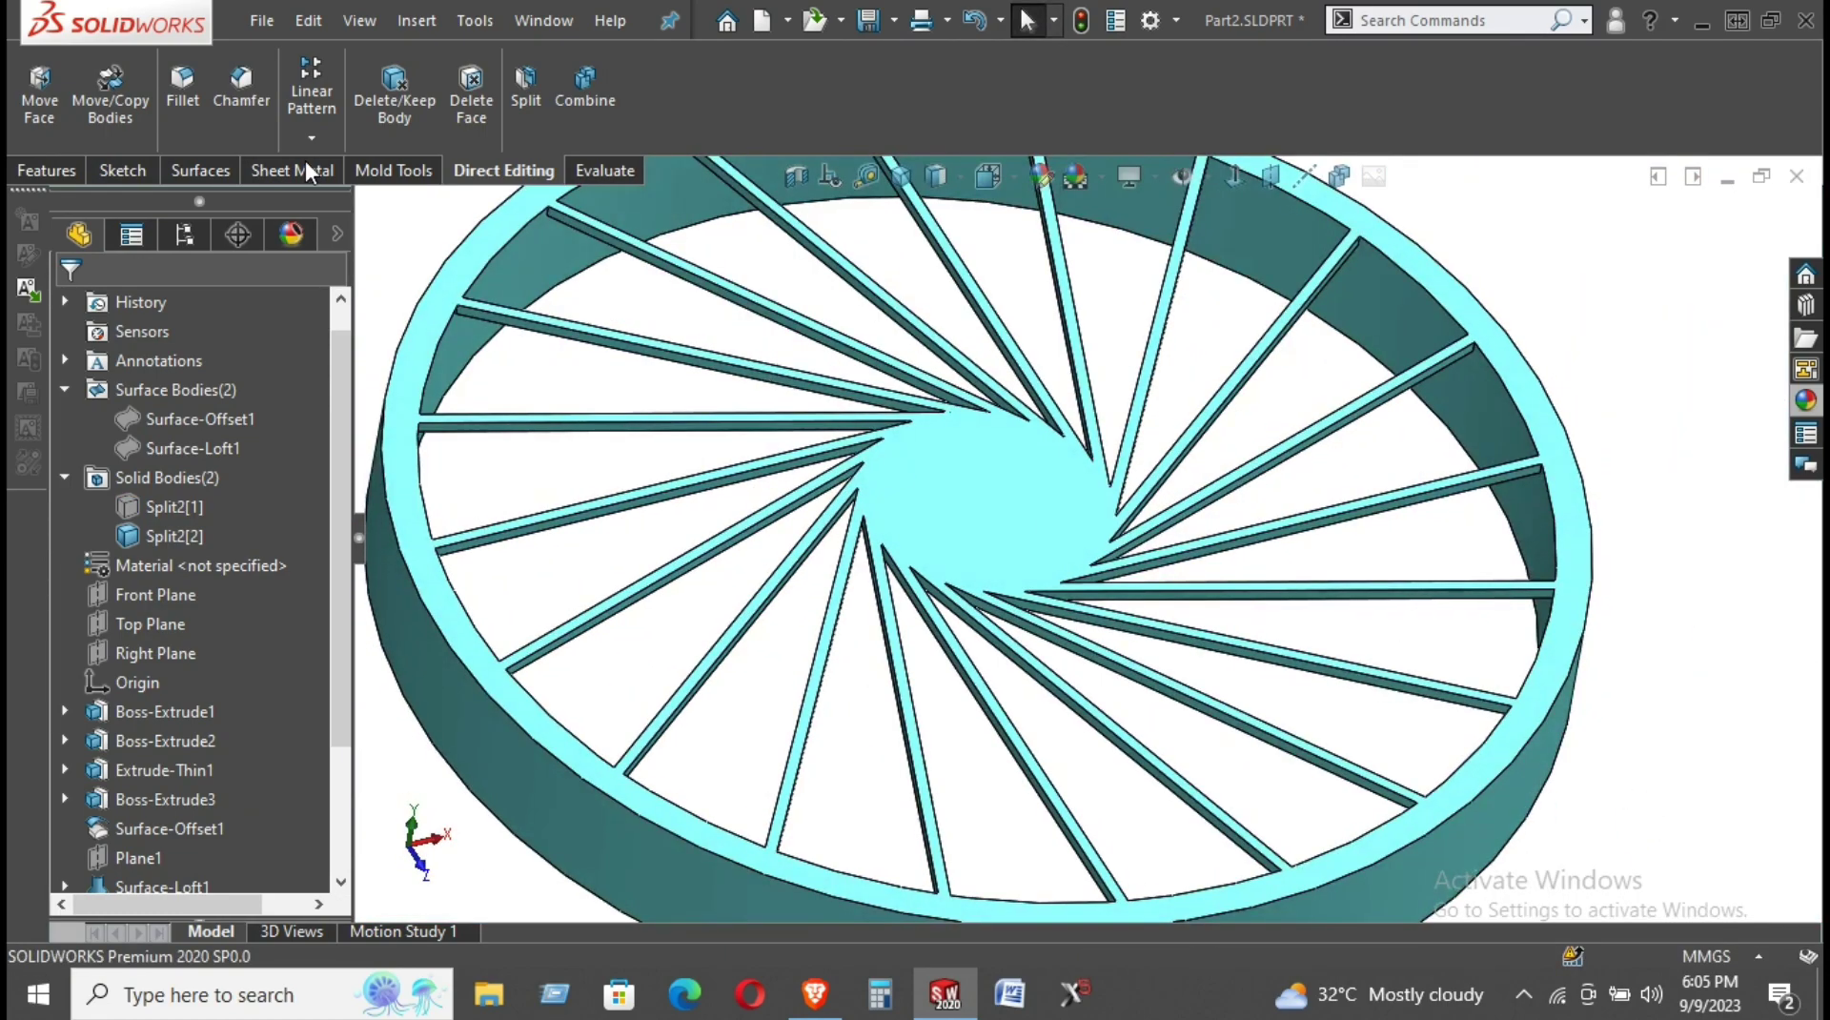
Translate the hub's top face 2 mm along Y with Move Face.
click(39, 91)
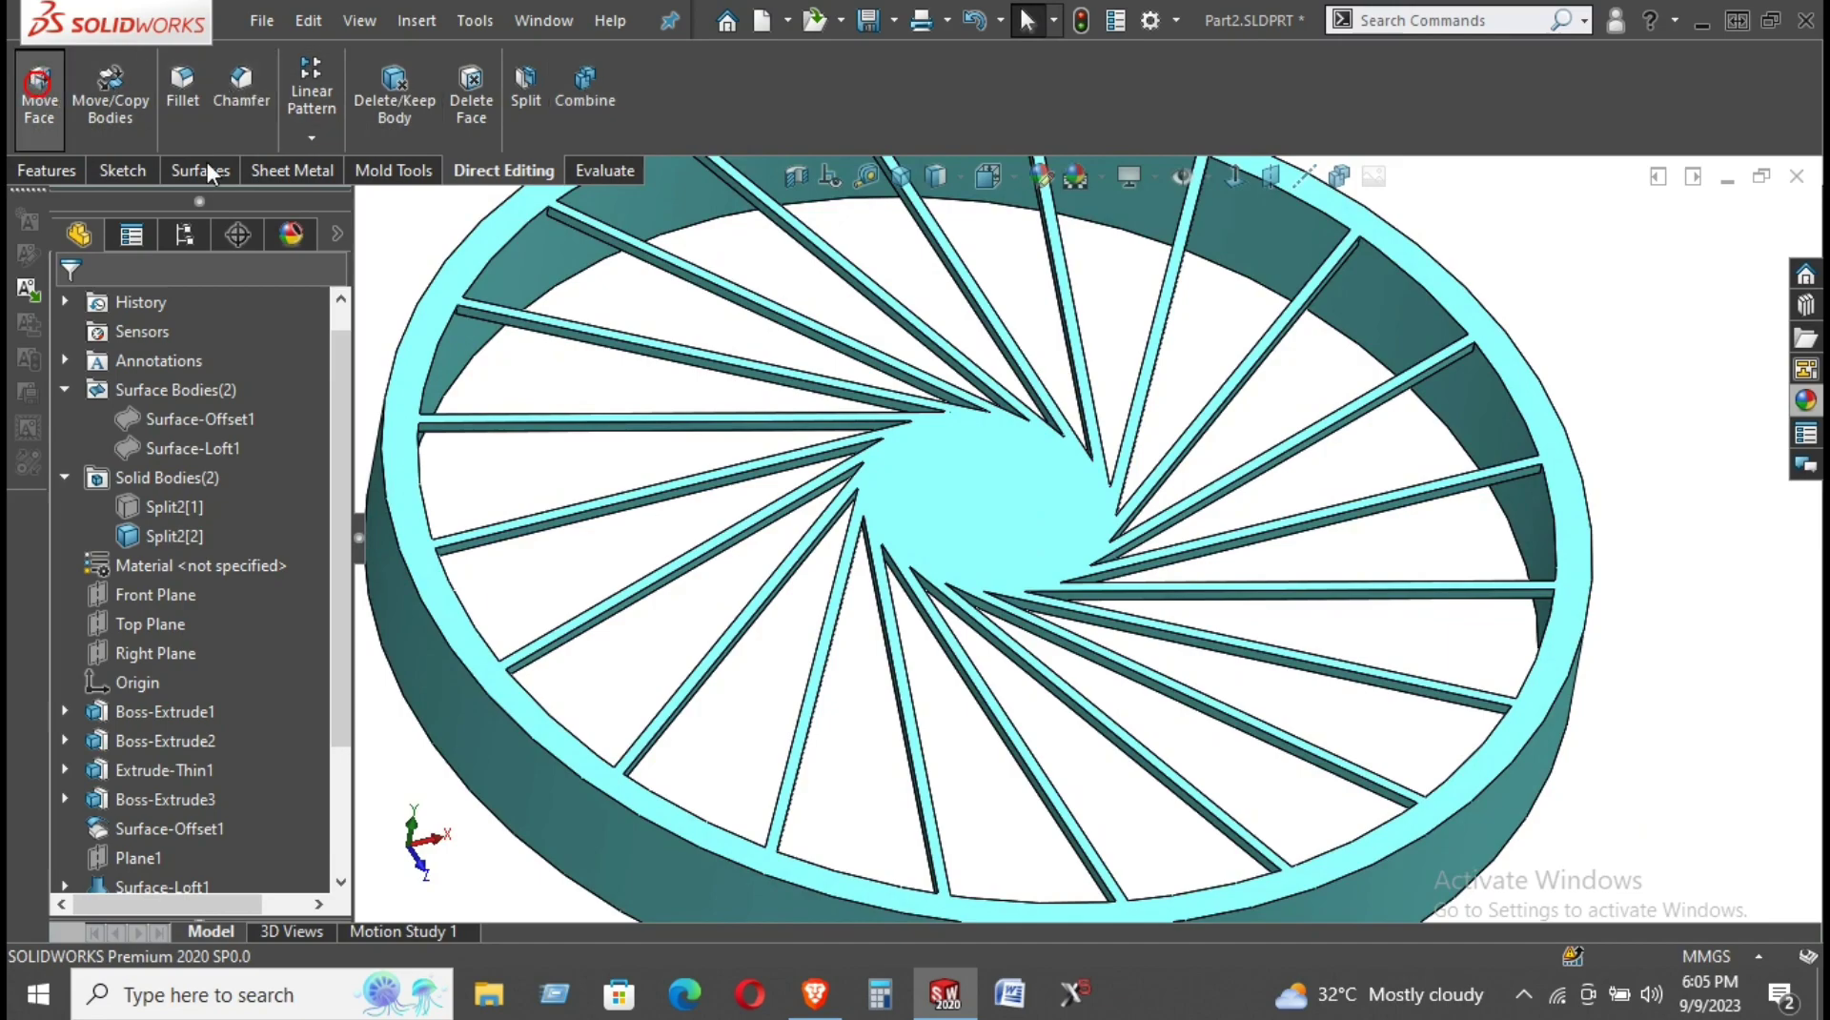
click(981, 486)
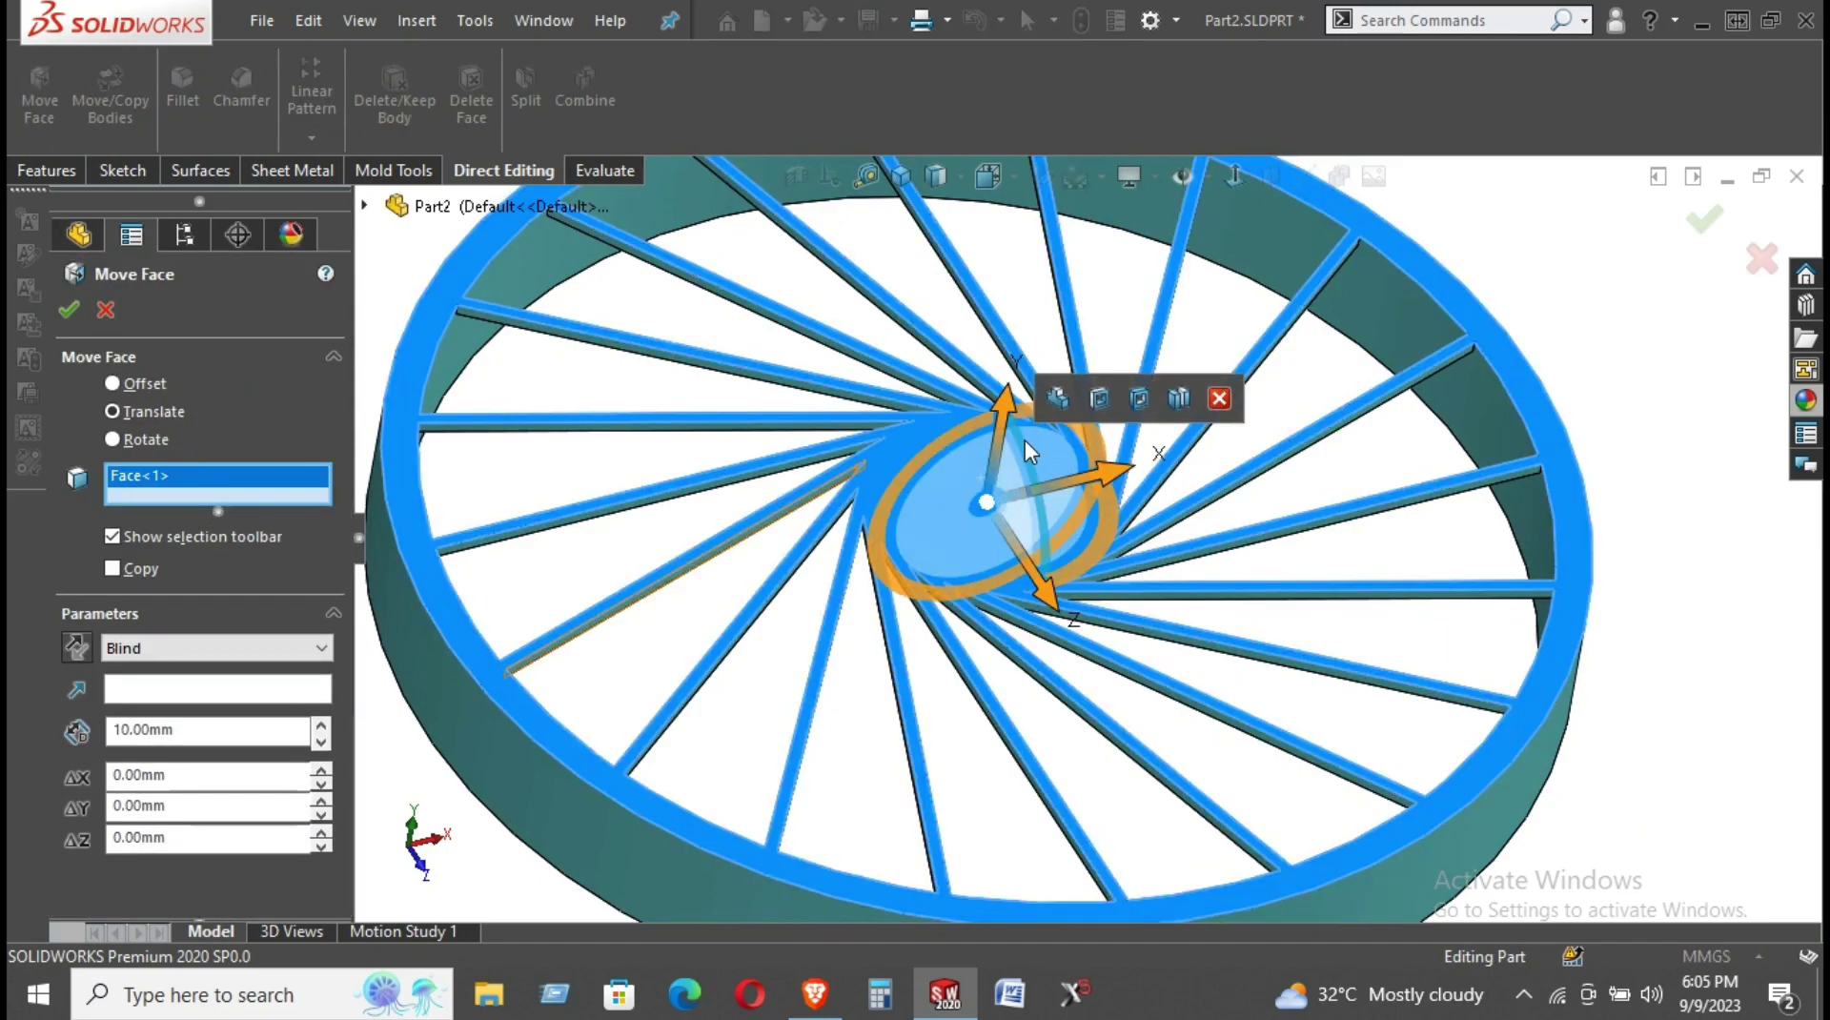
middle_drag(1251, 568, 1147, 467)
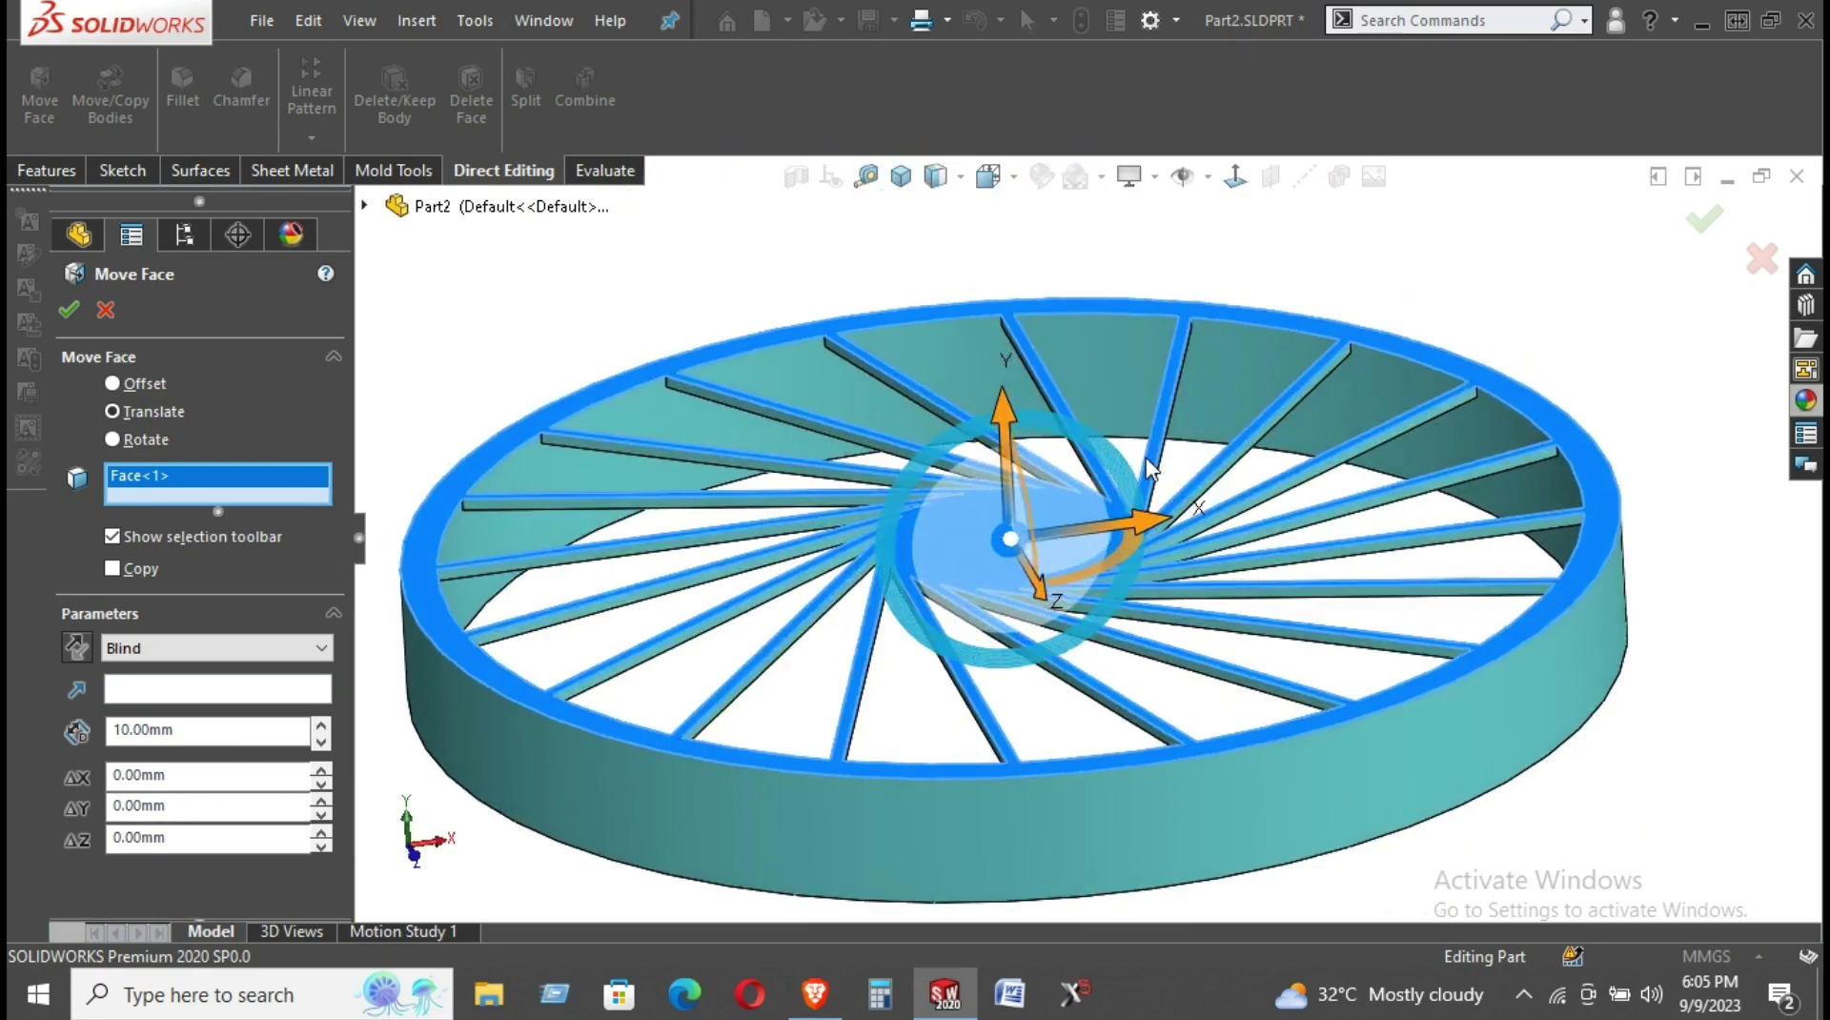
drag(1013, 441, 1010, 368)
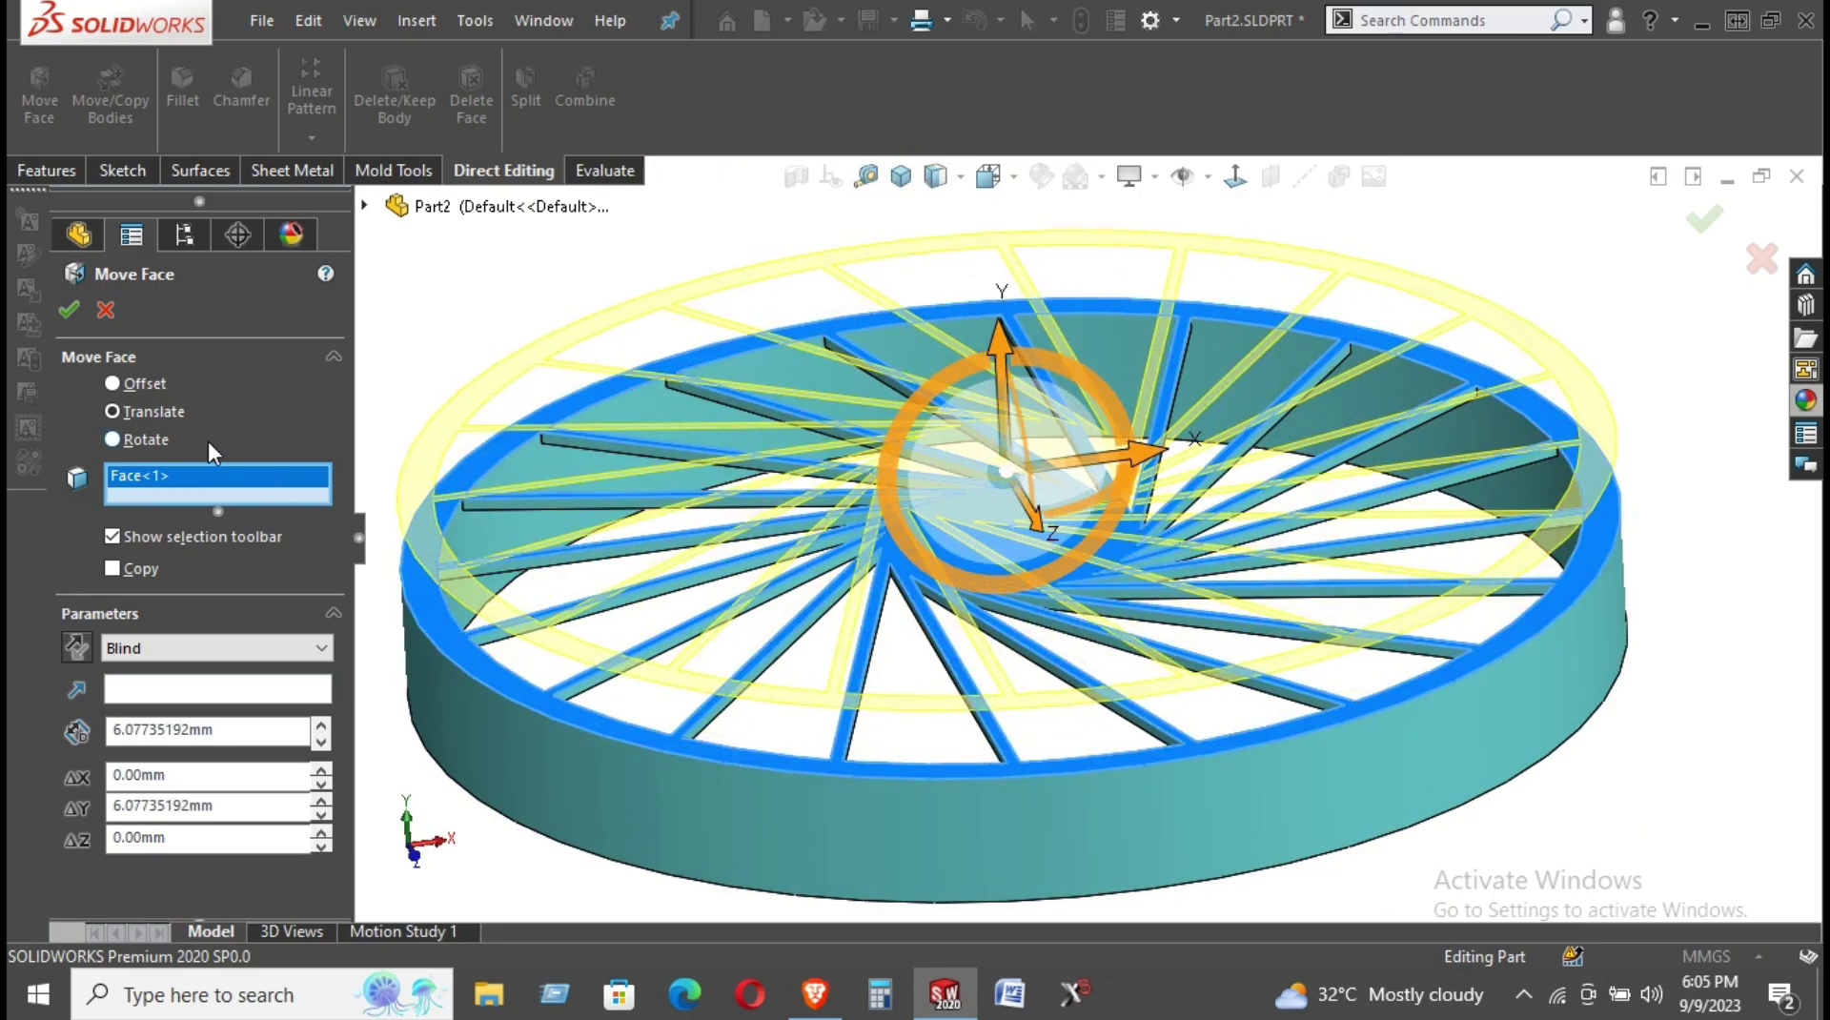
double_click(214, 730)
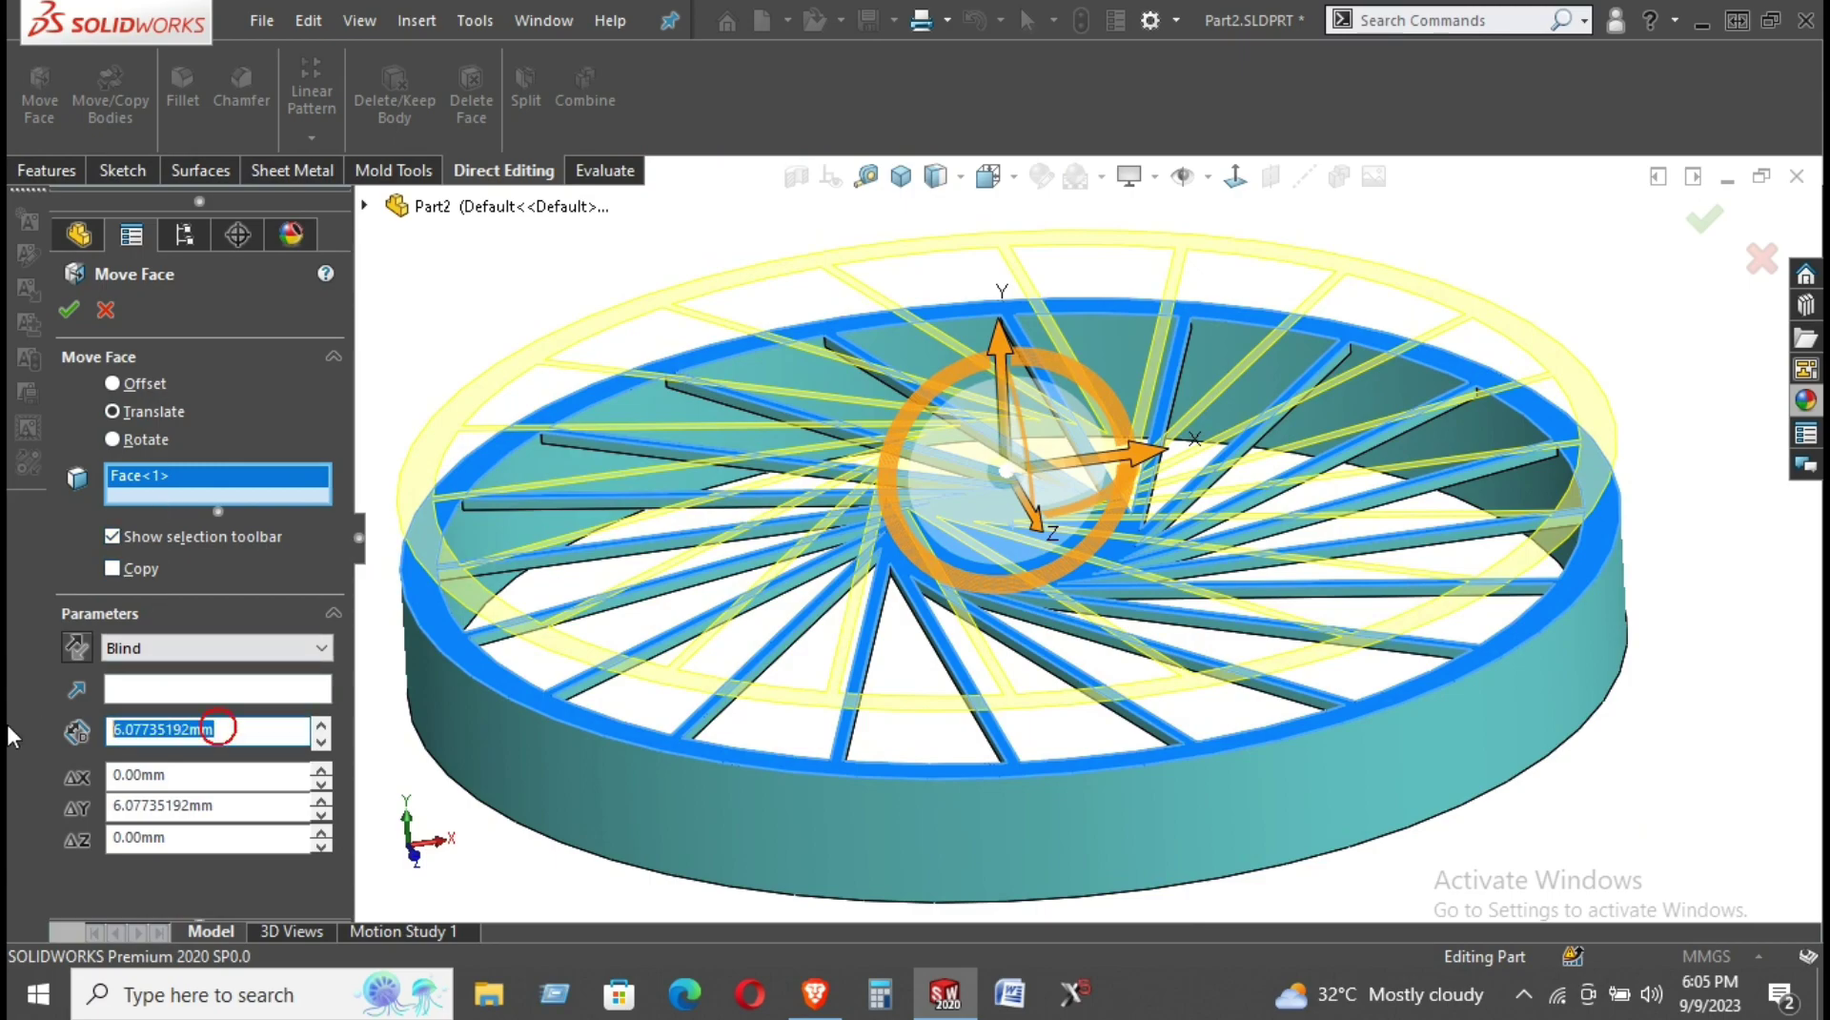
text(2)
key(Return)
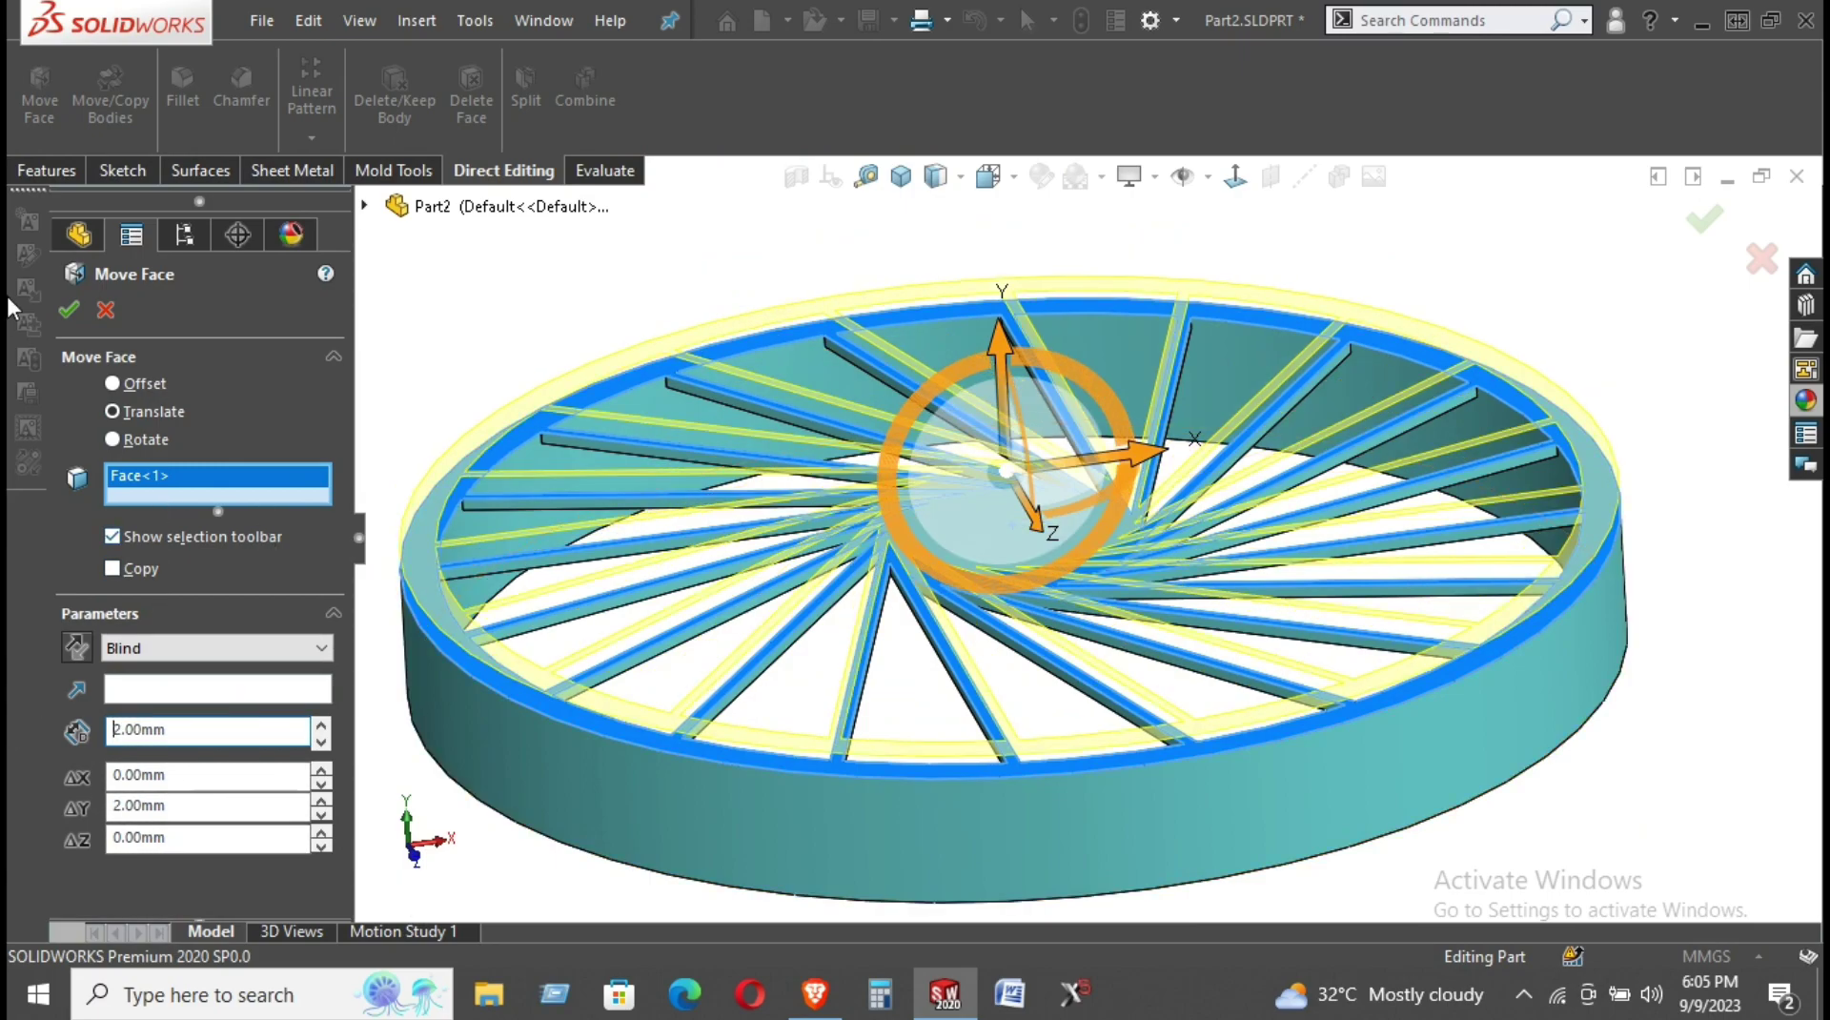
click(71, 313)
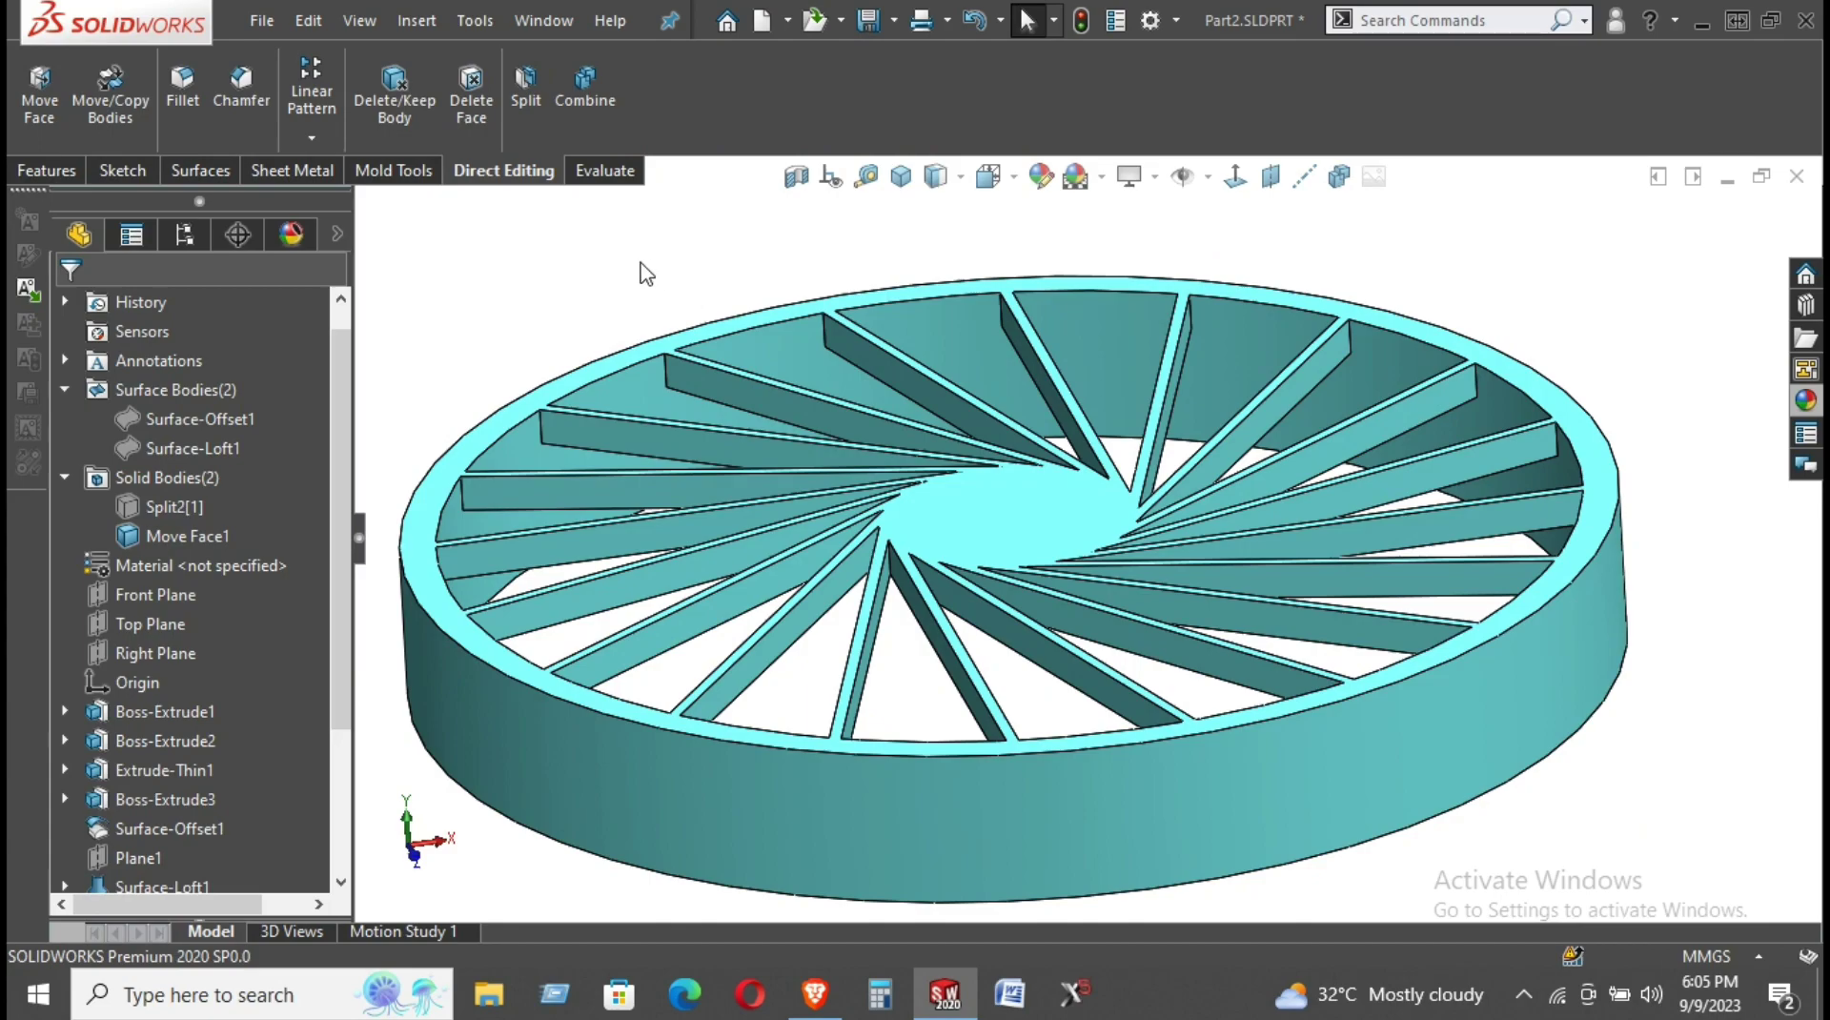
Start a new sketch on the wheel's top face.
middle_drag(620, 267, 728, 363)
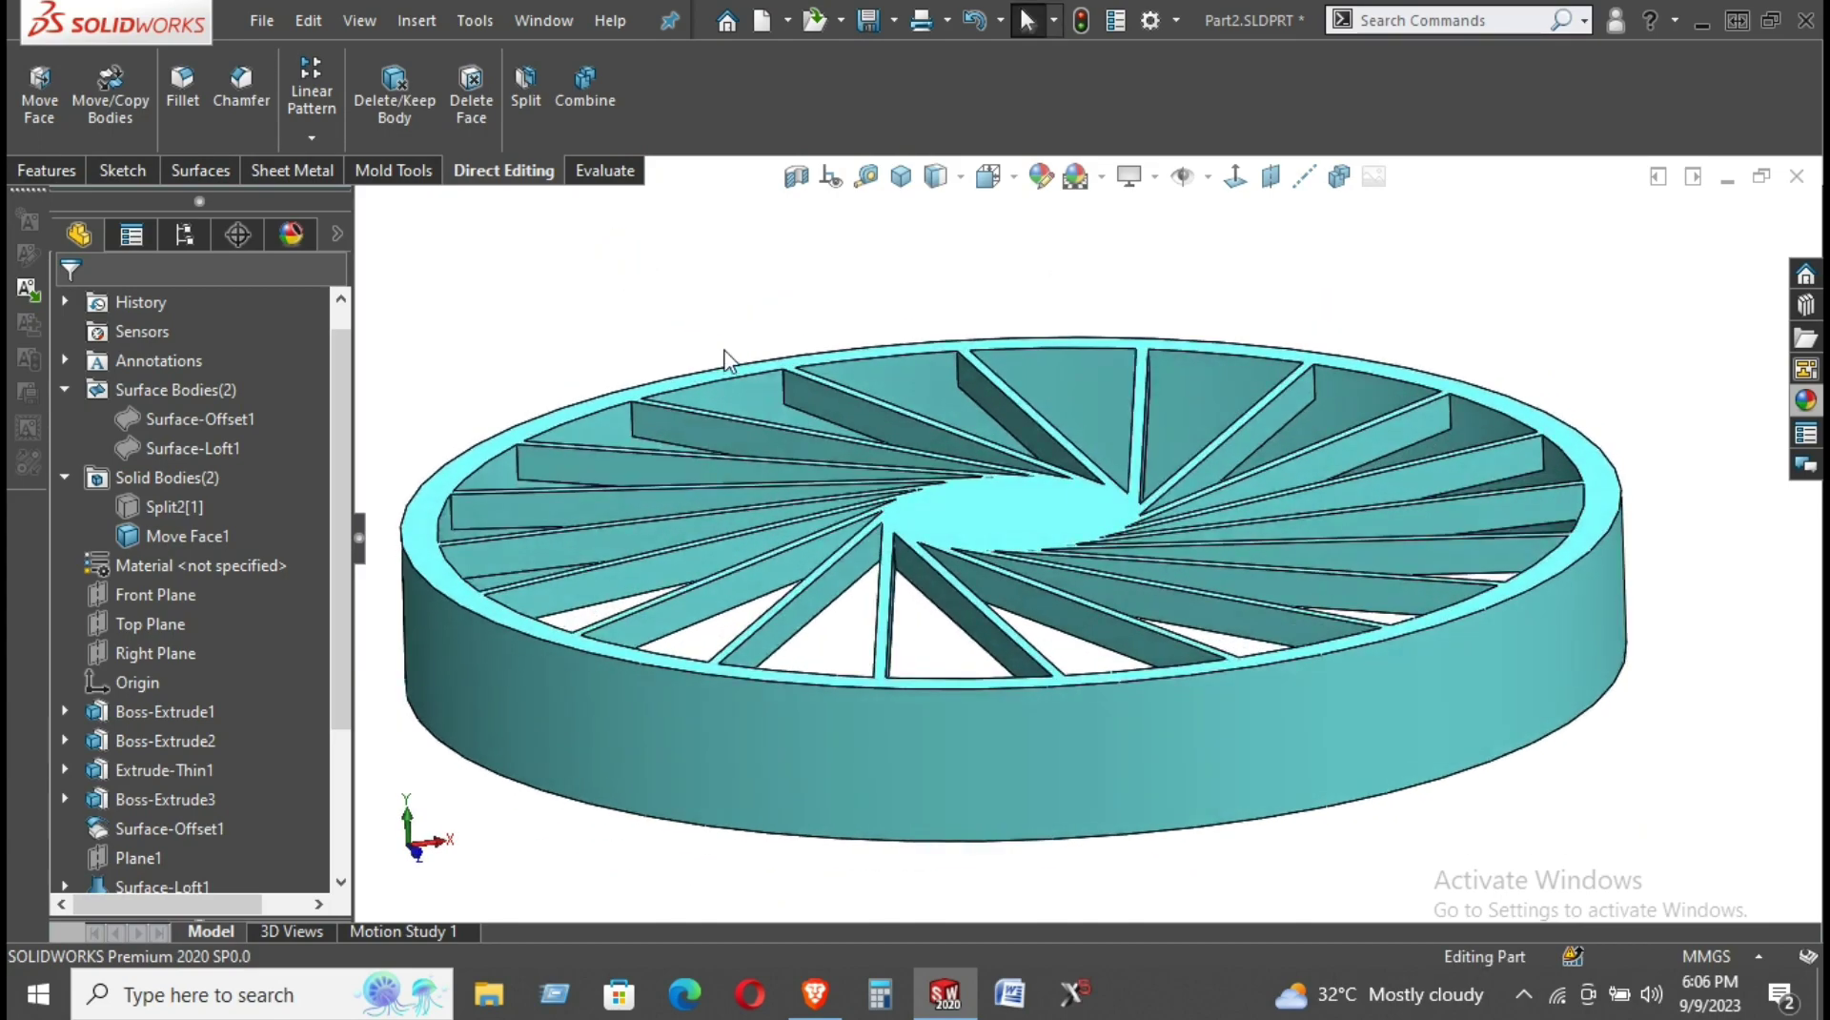
scroll(536, 486, down, 5)
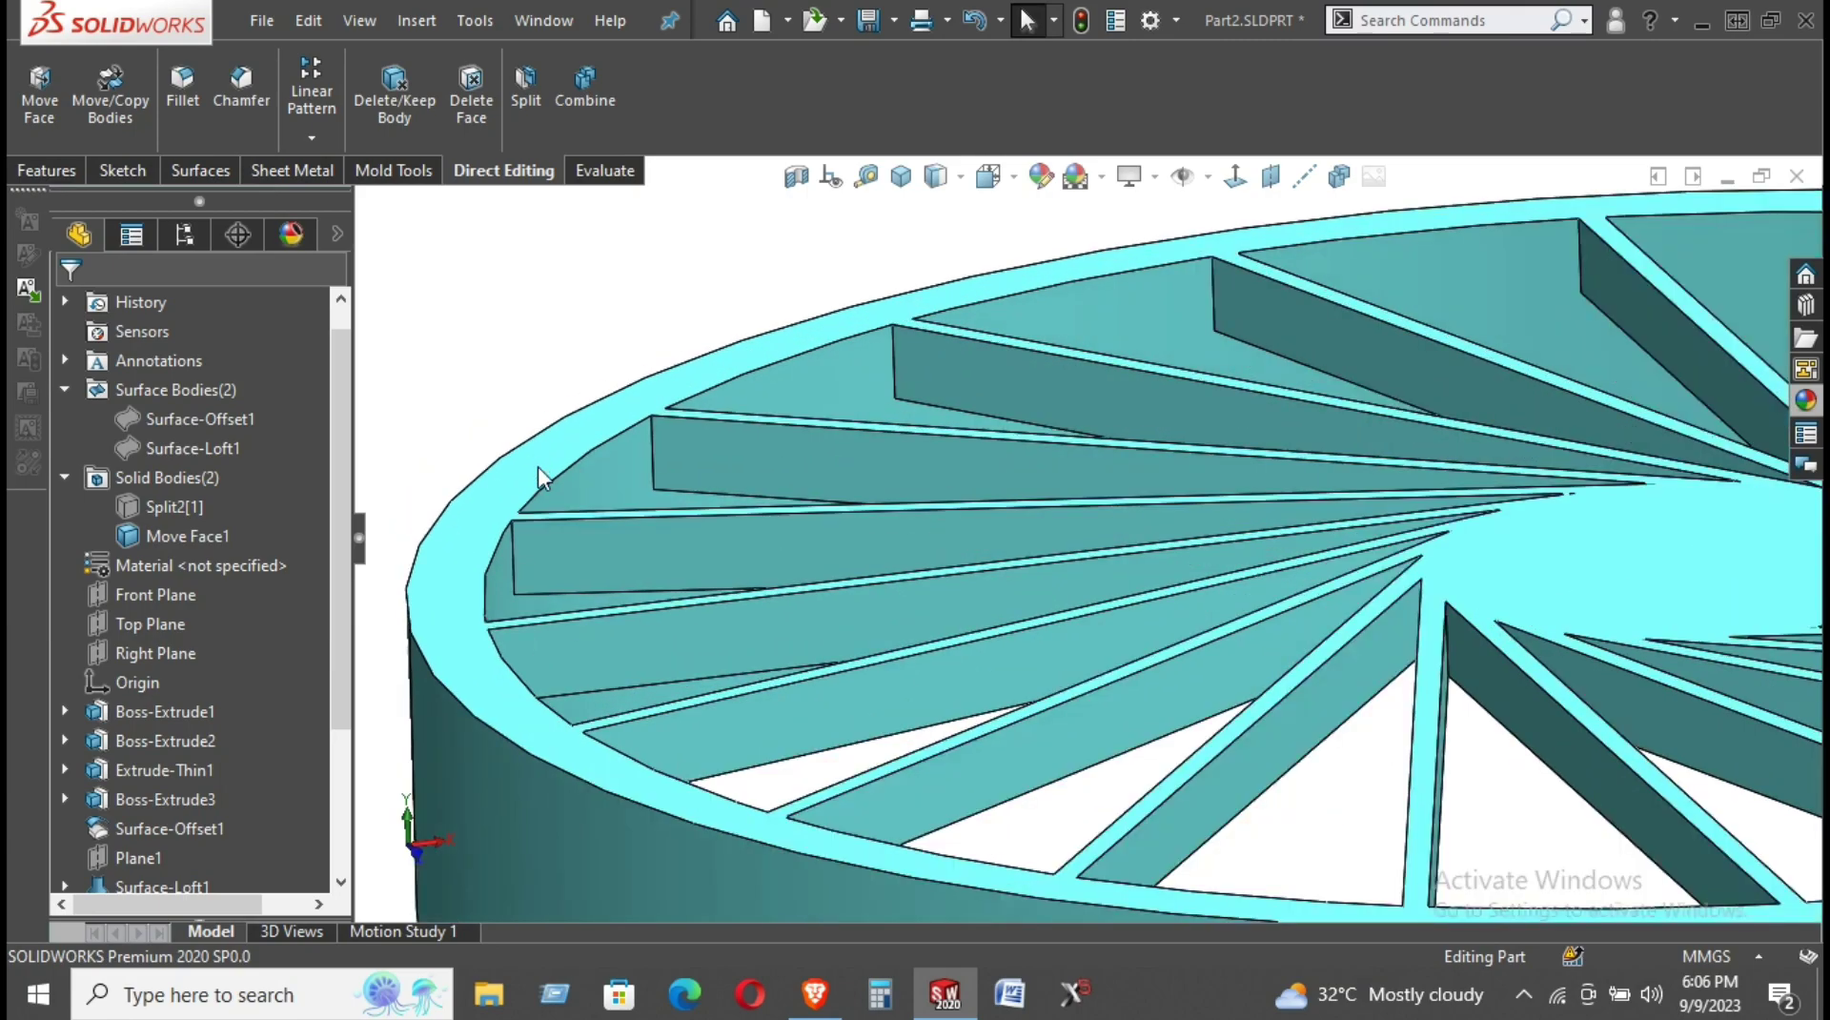
click(539, 477)
click(644, 393)
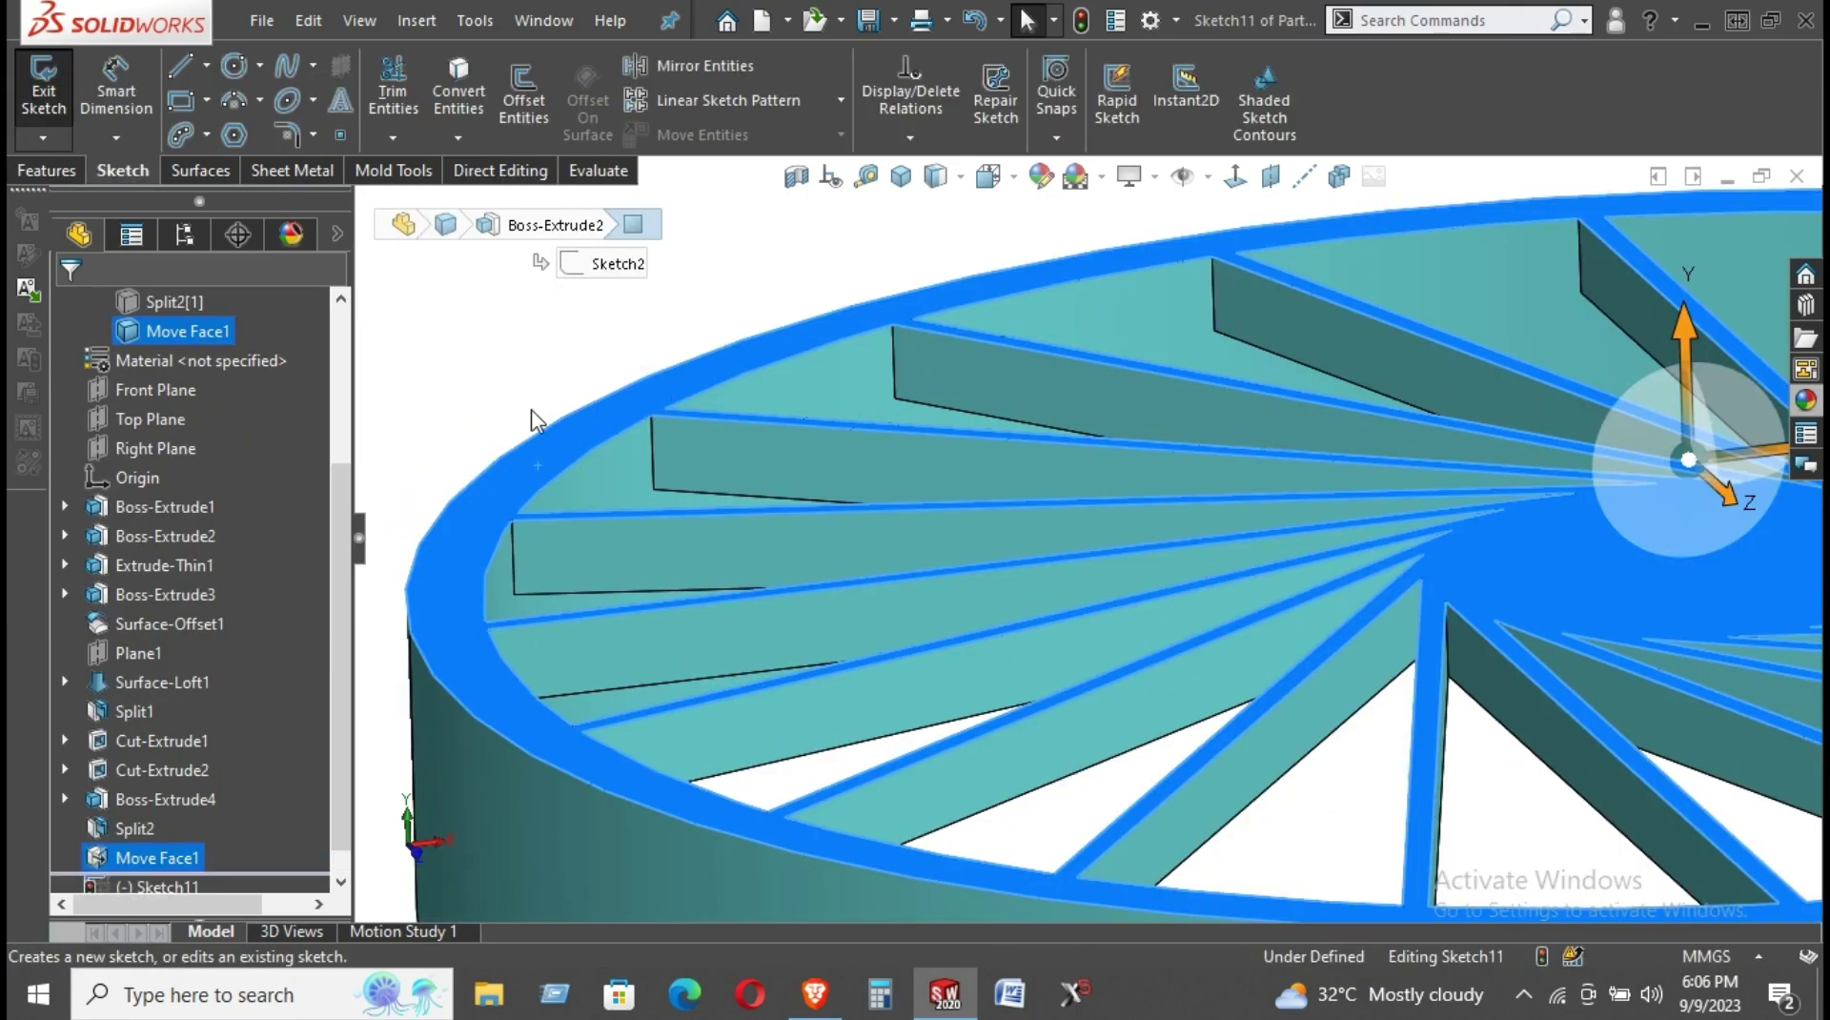
click(515, 367)
click(539, 424)
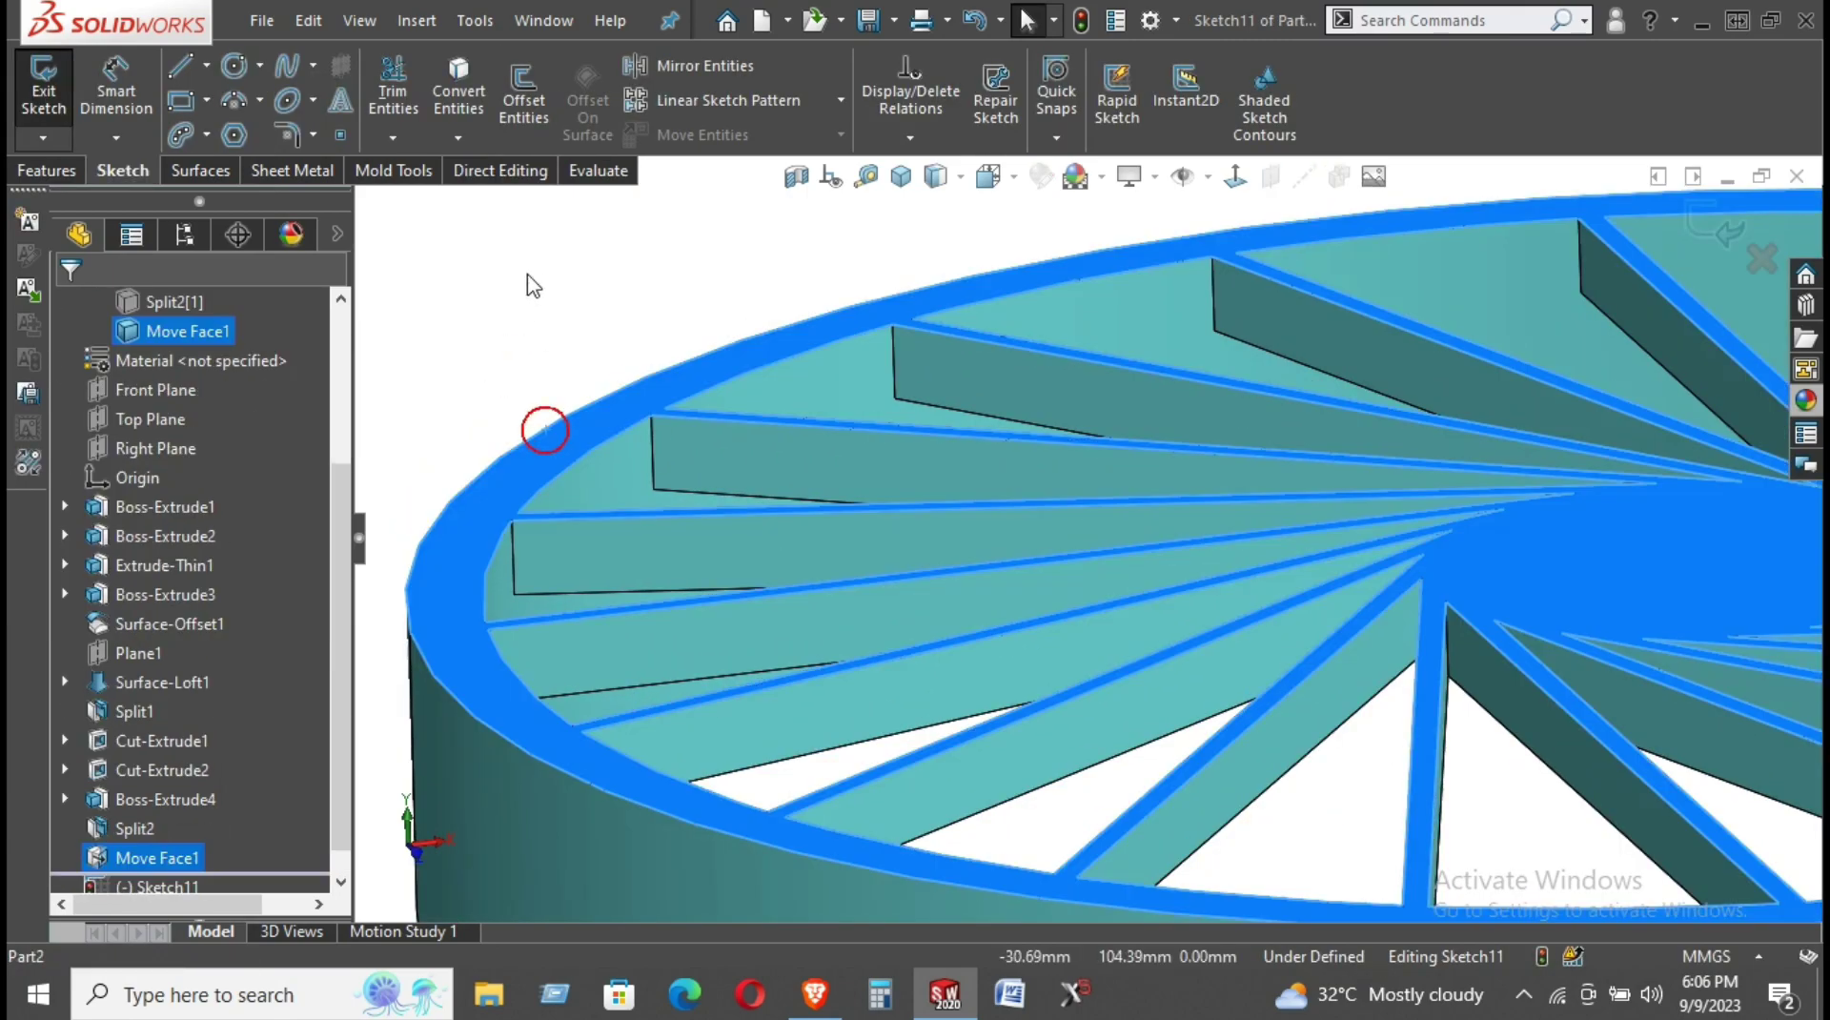
Convert the top face's edges into the sketch and view it face-on.
click(468, 102)
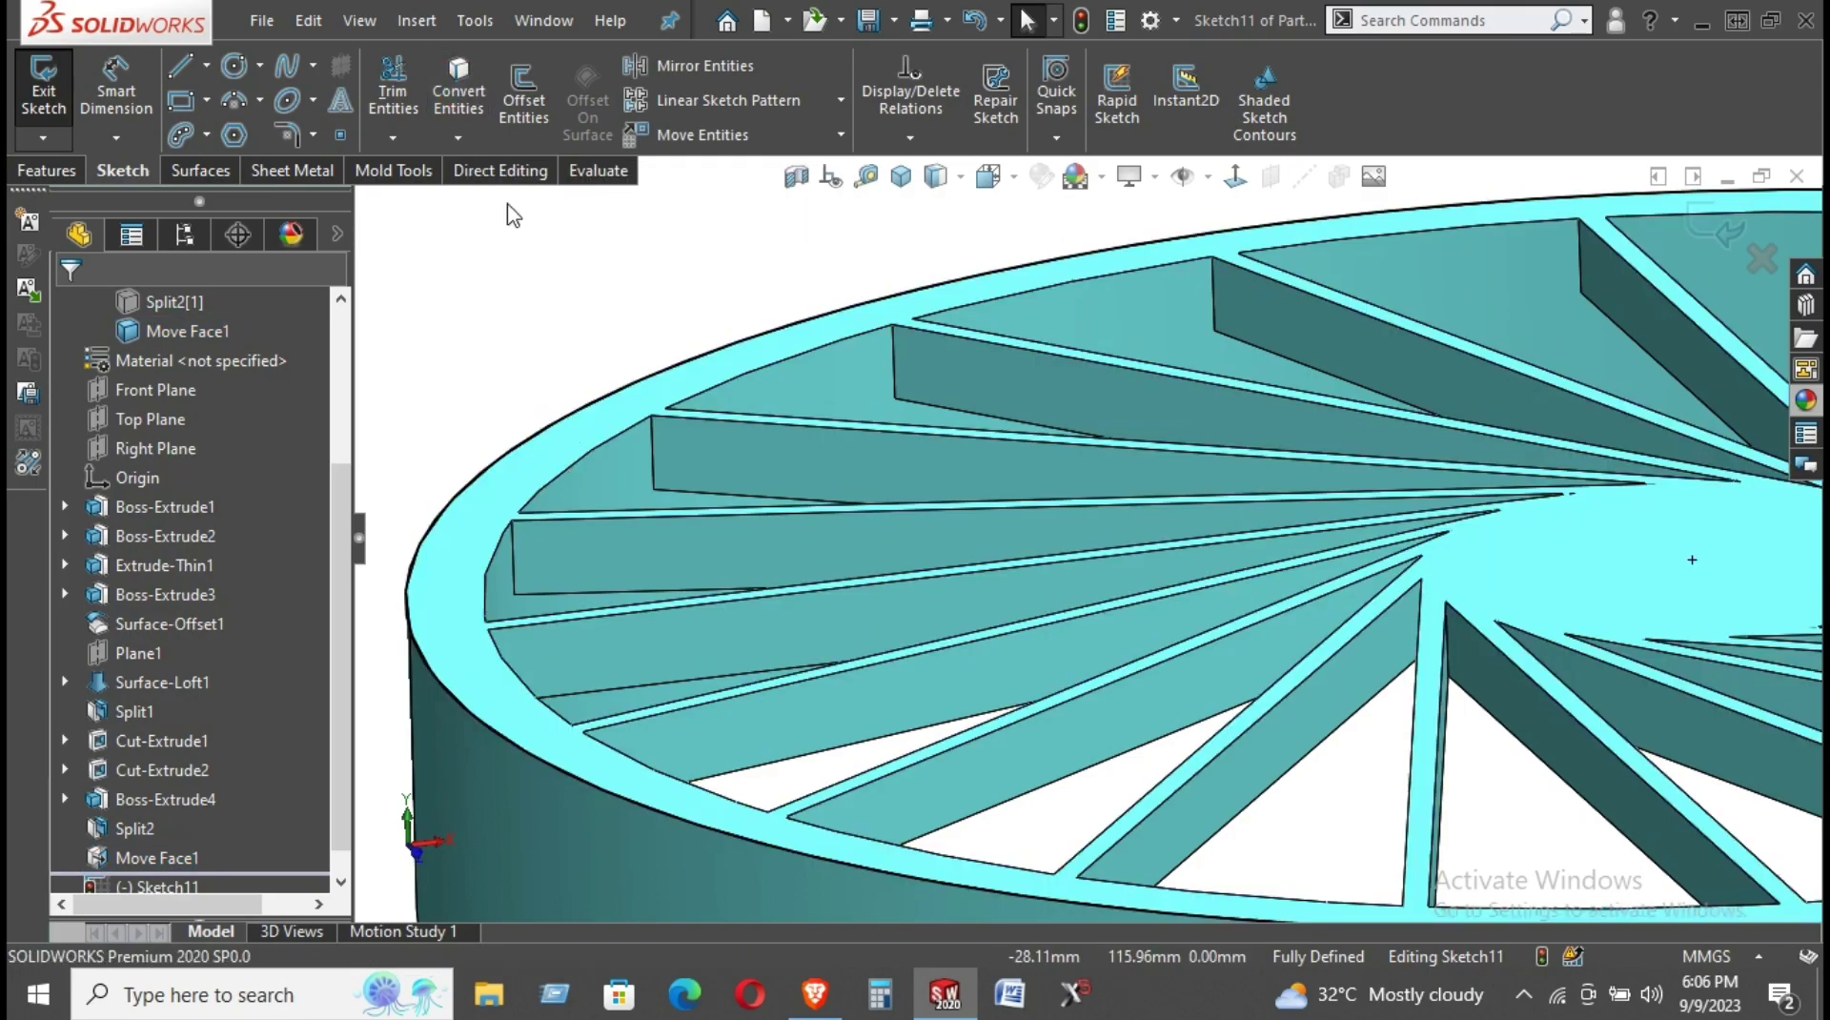
click(458, 81)
key(Escape)
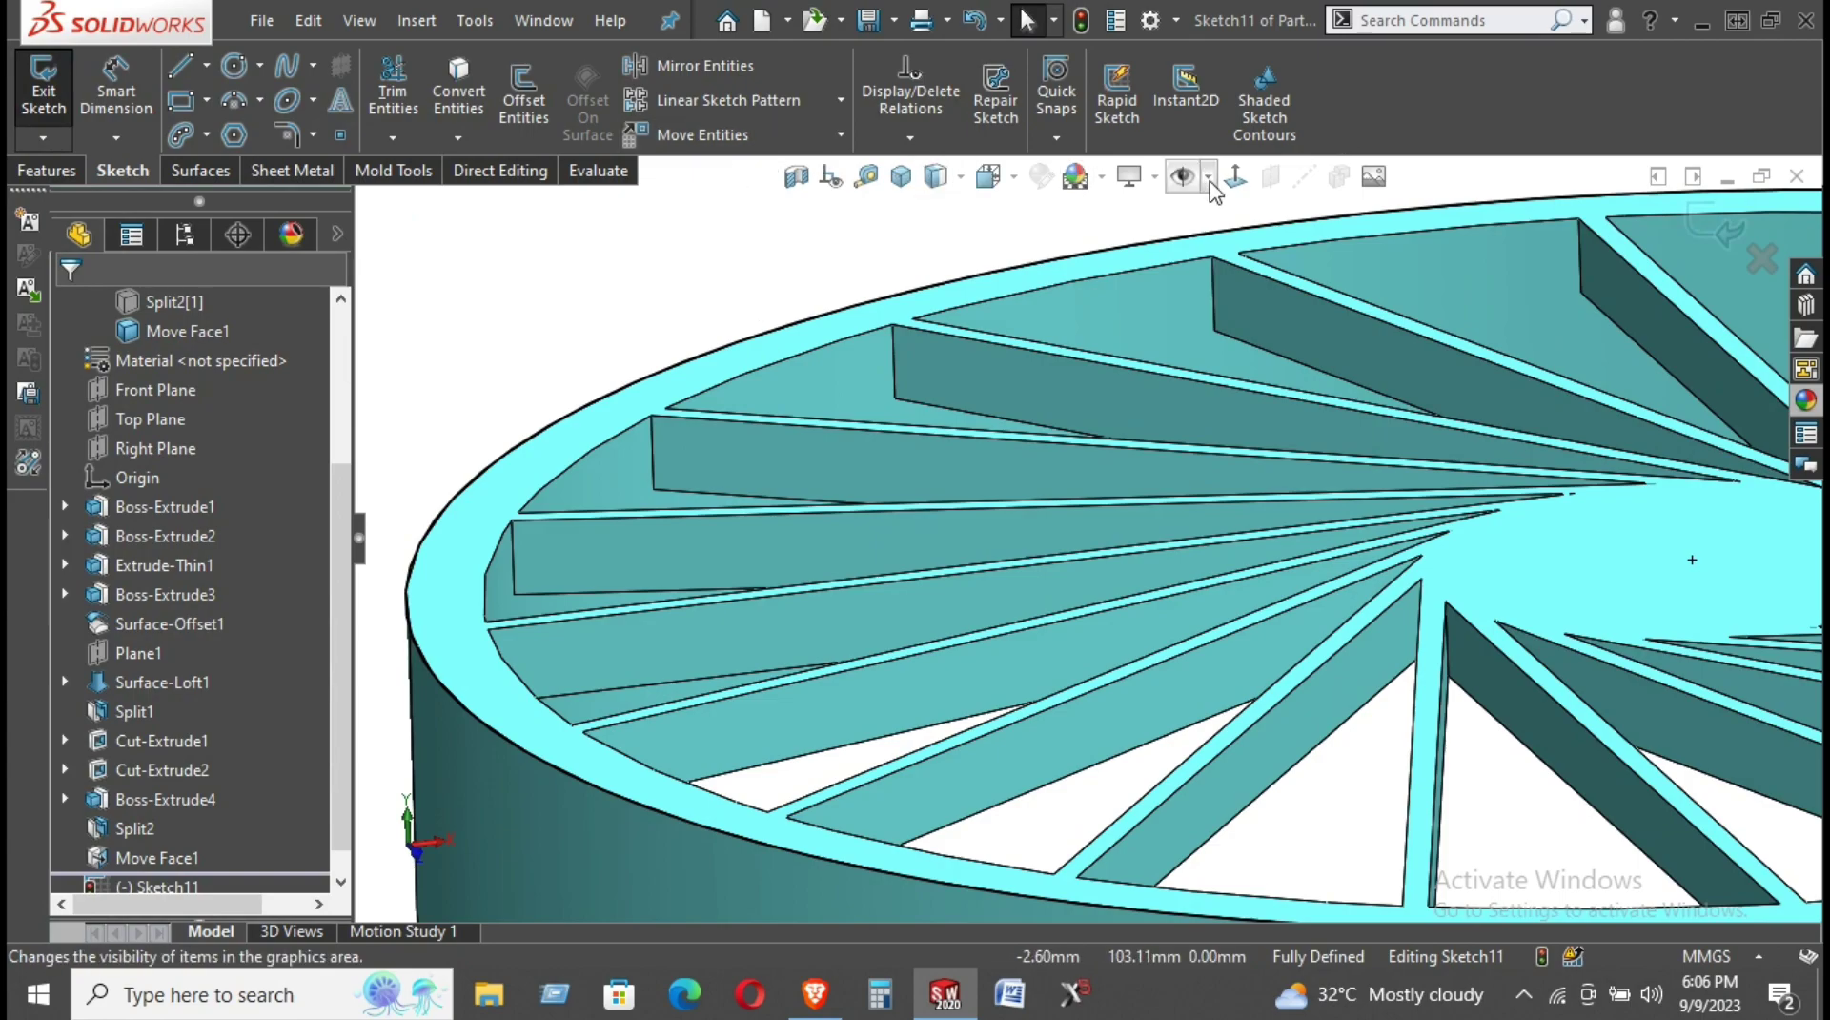
key(ctrl+8)
scroll(960, 409, down, 1)
scroll(837, 412, down, 3)
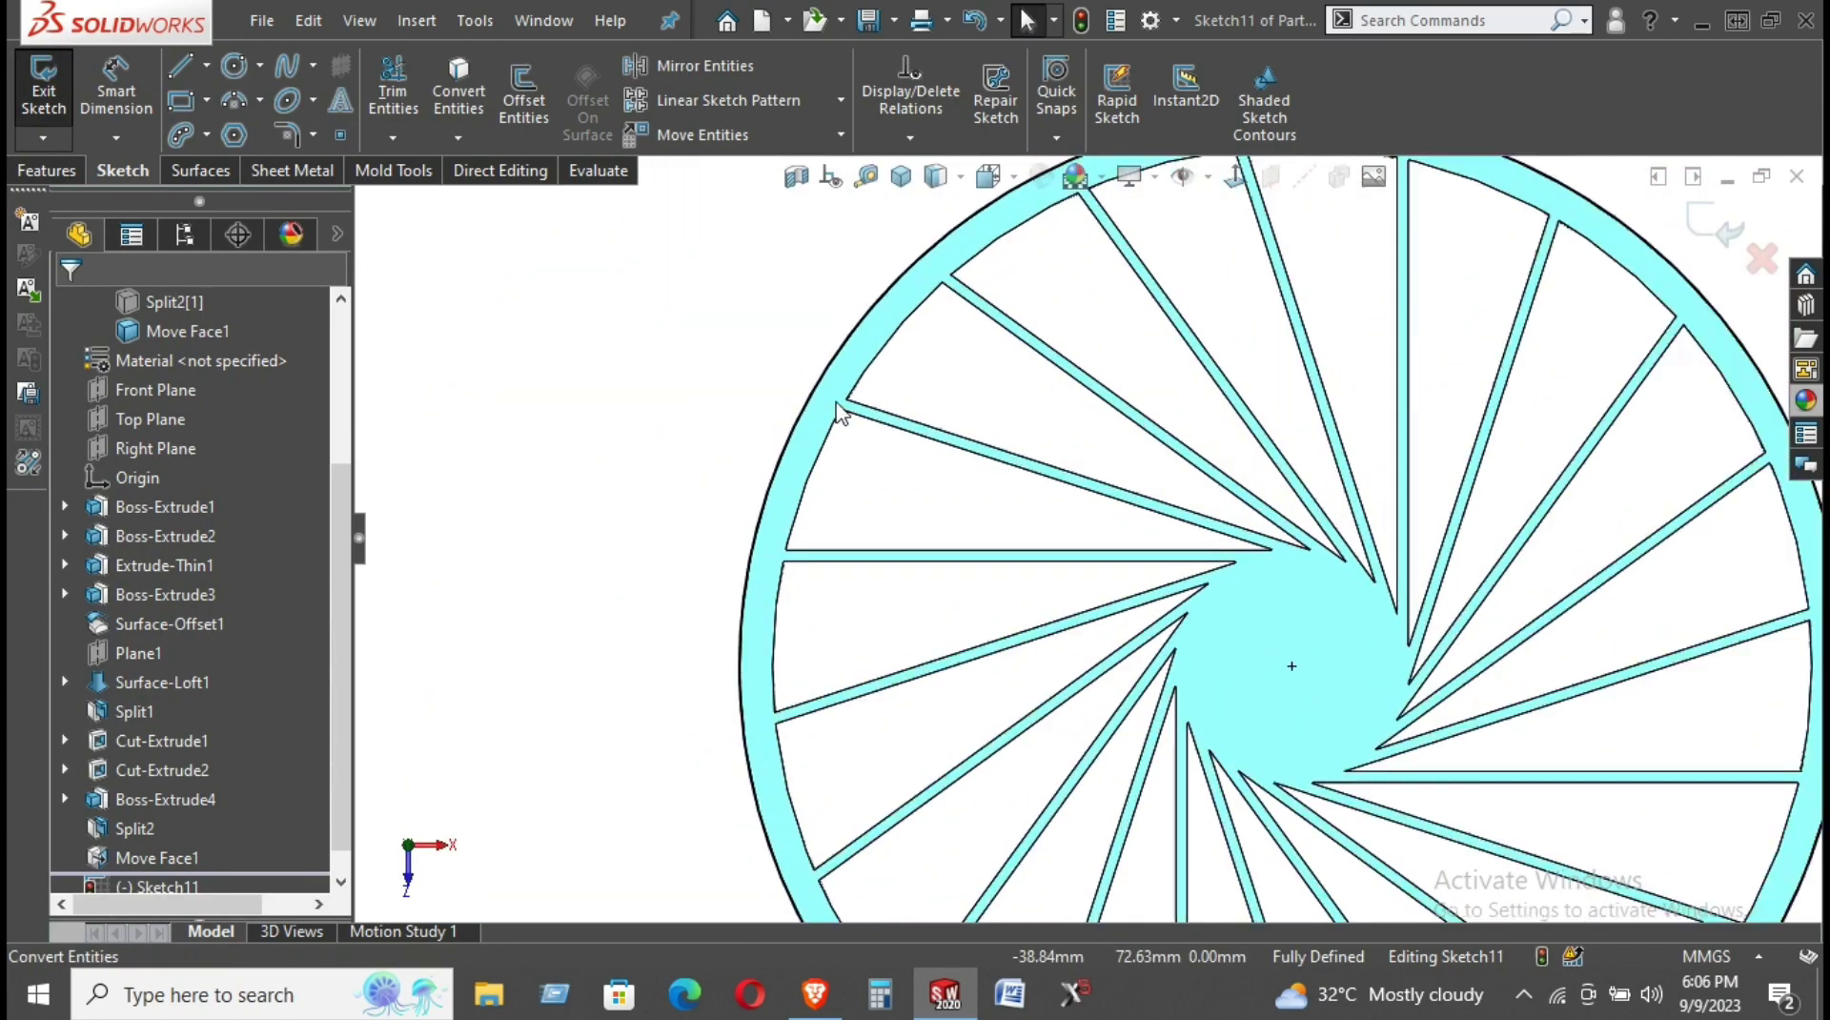
scroll(837, 412, down, 1)
Offset the outer rim circle 3 mm inward with Reverse checked.
click(524, 86)
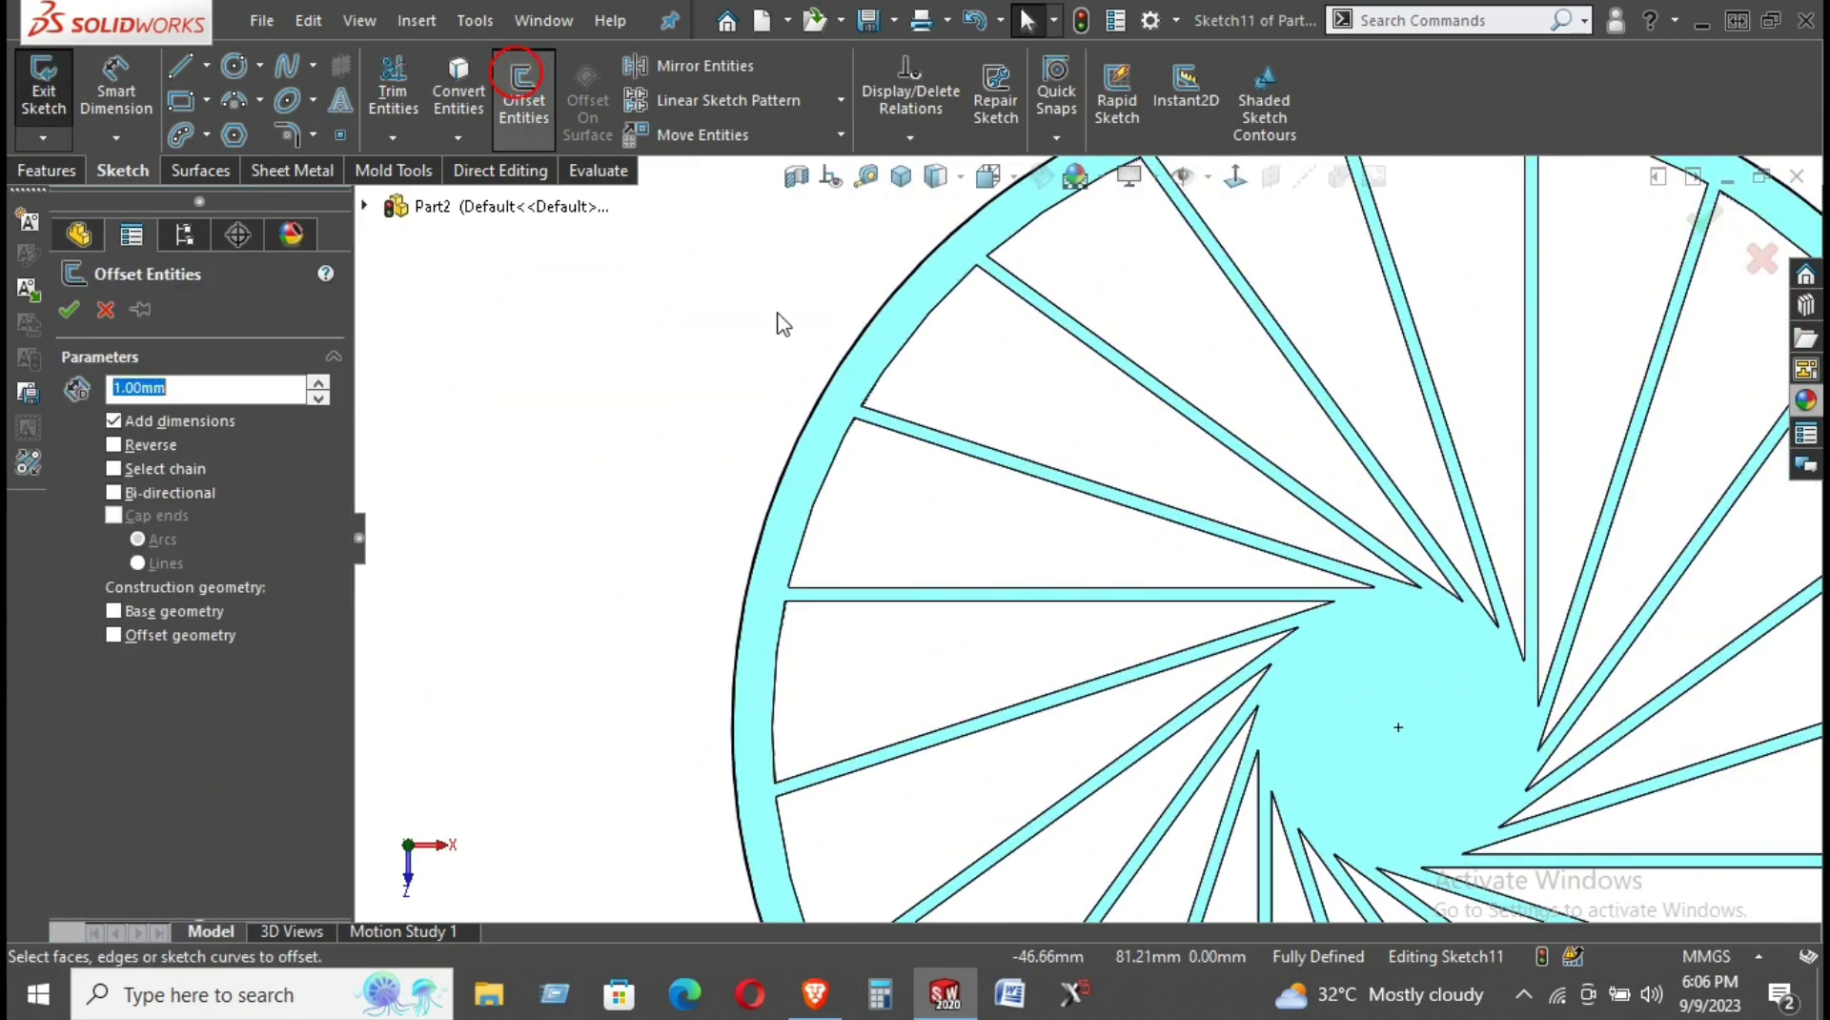
click(848, 357)
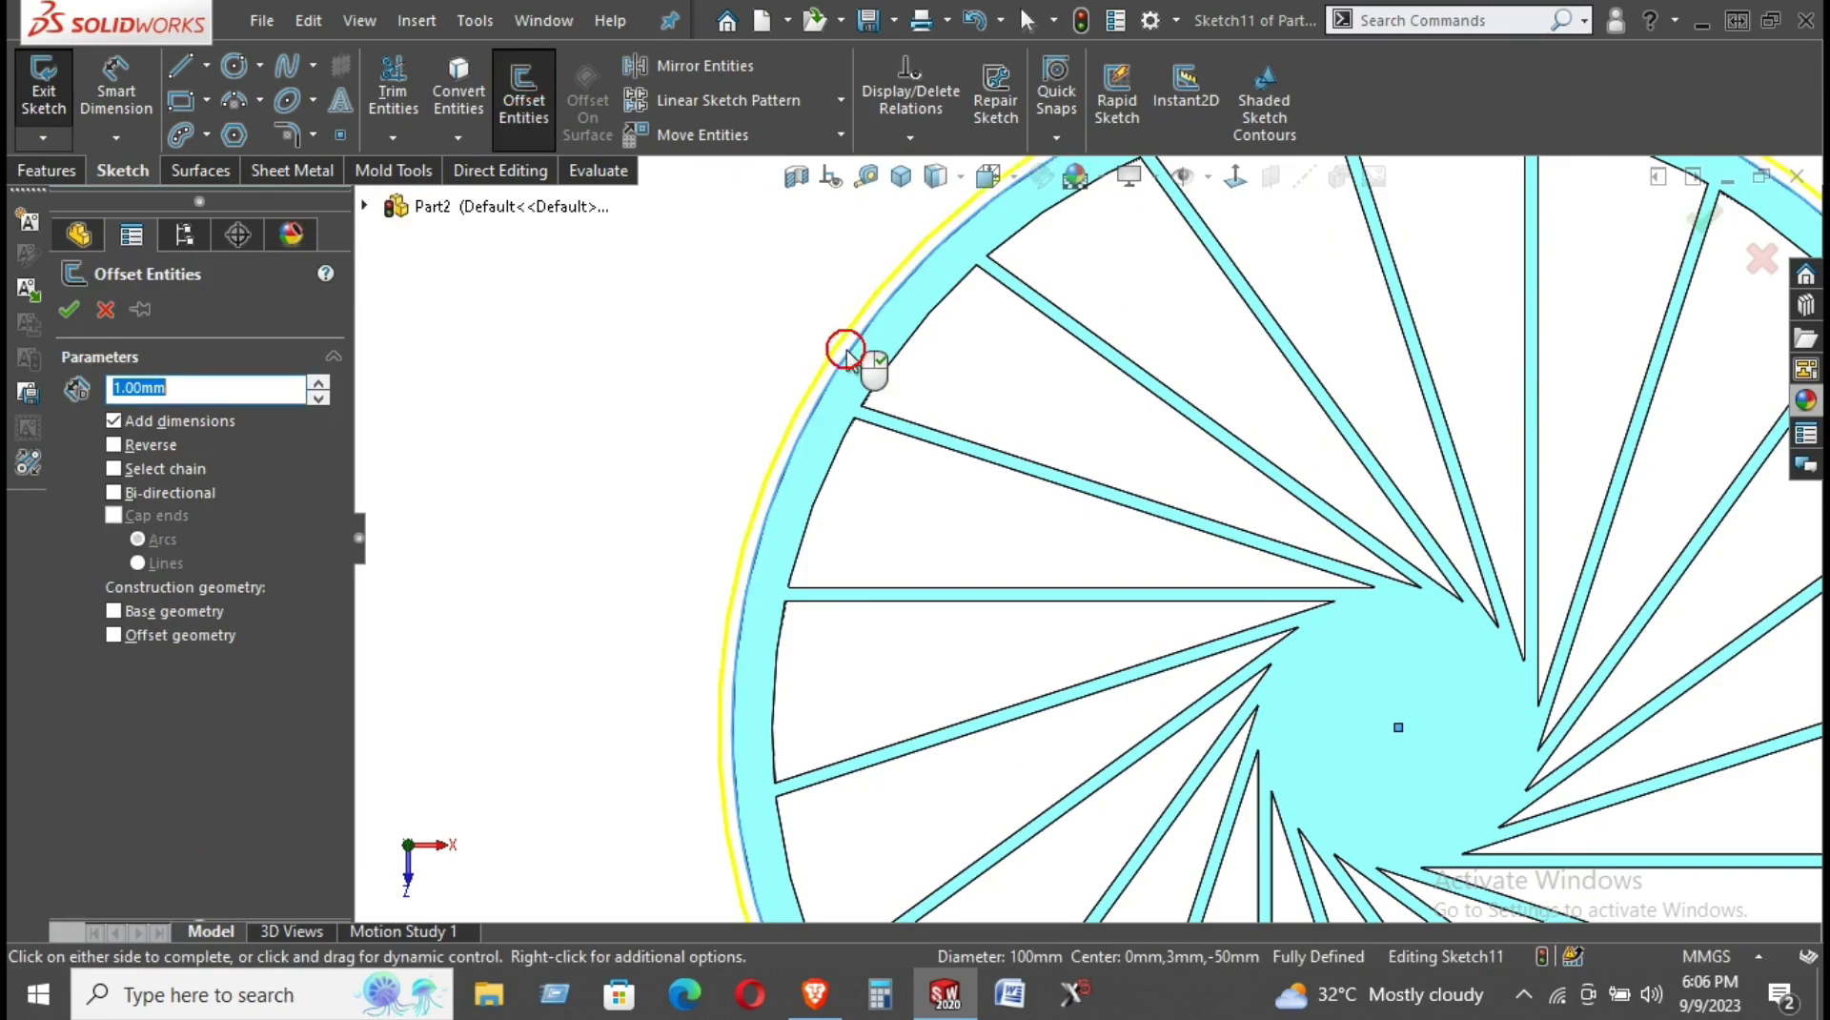
click(134, 447)
text(2)
key(Return)
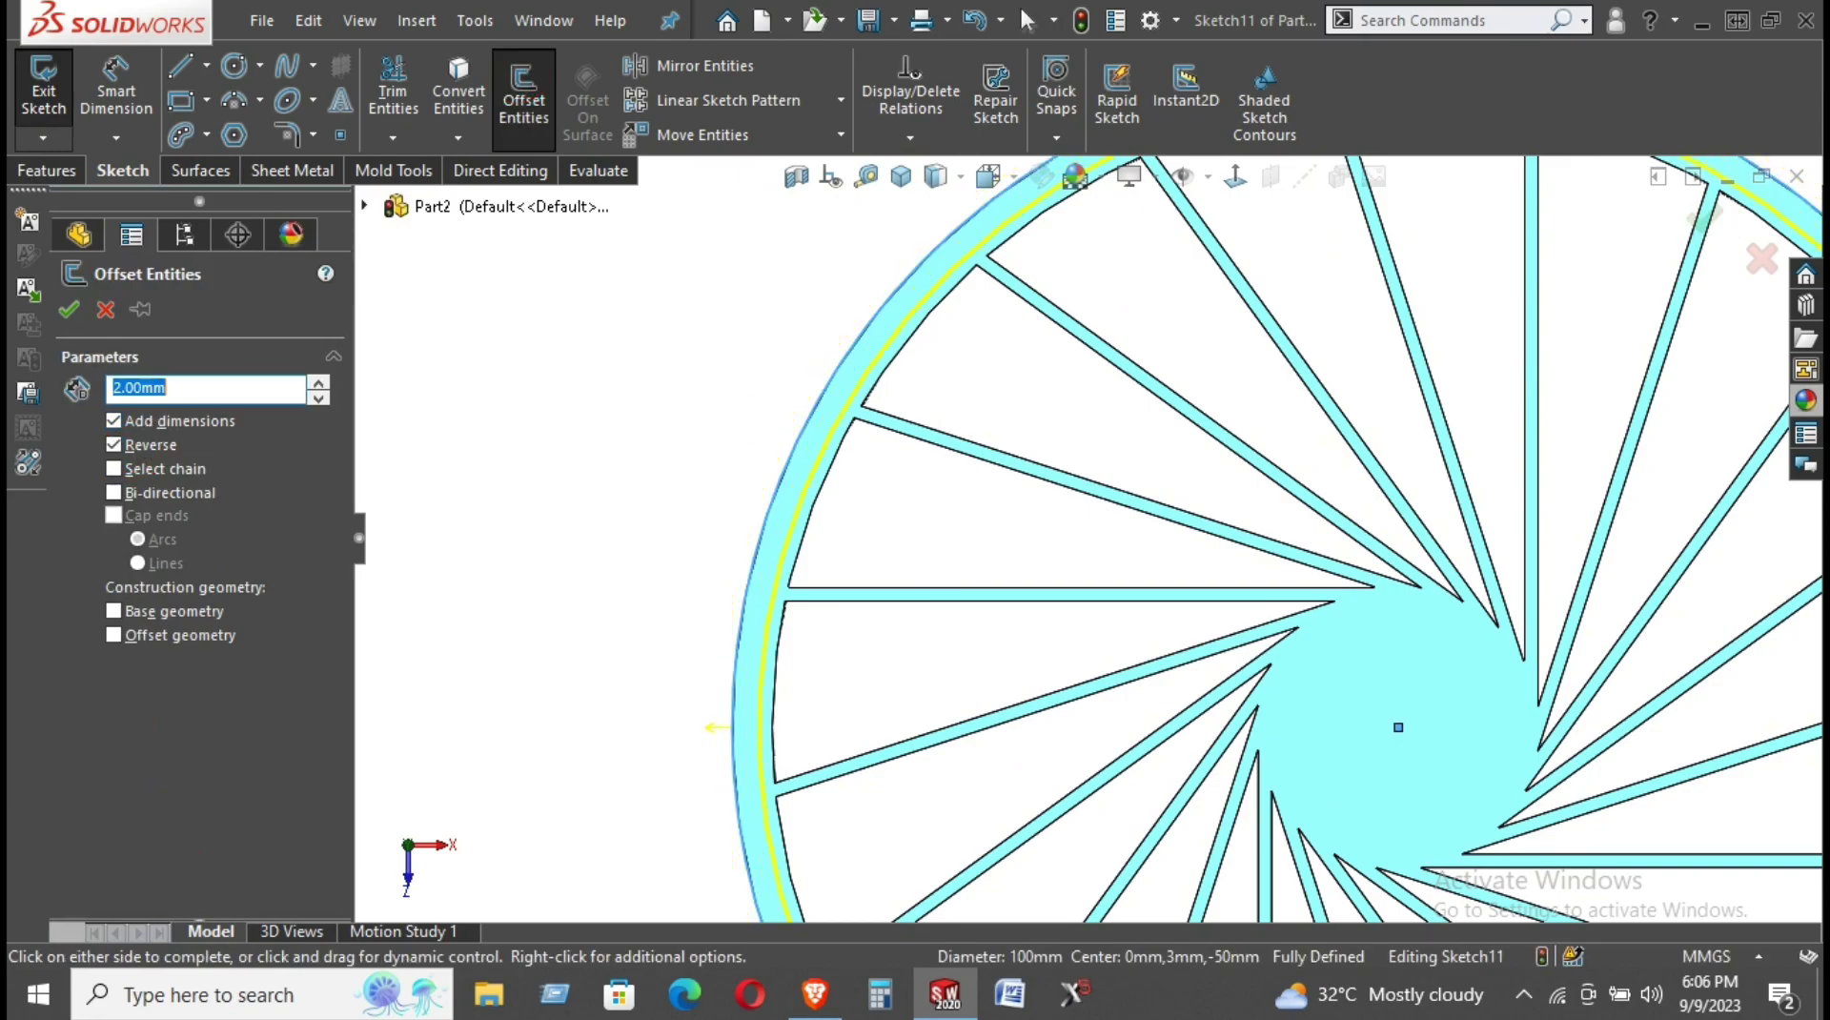
text(3)
key(Return)
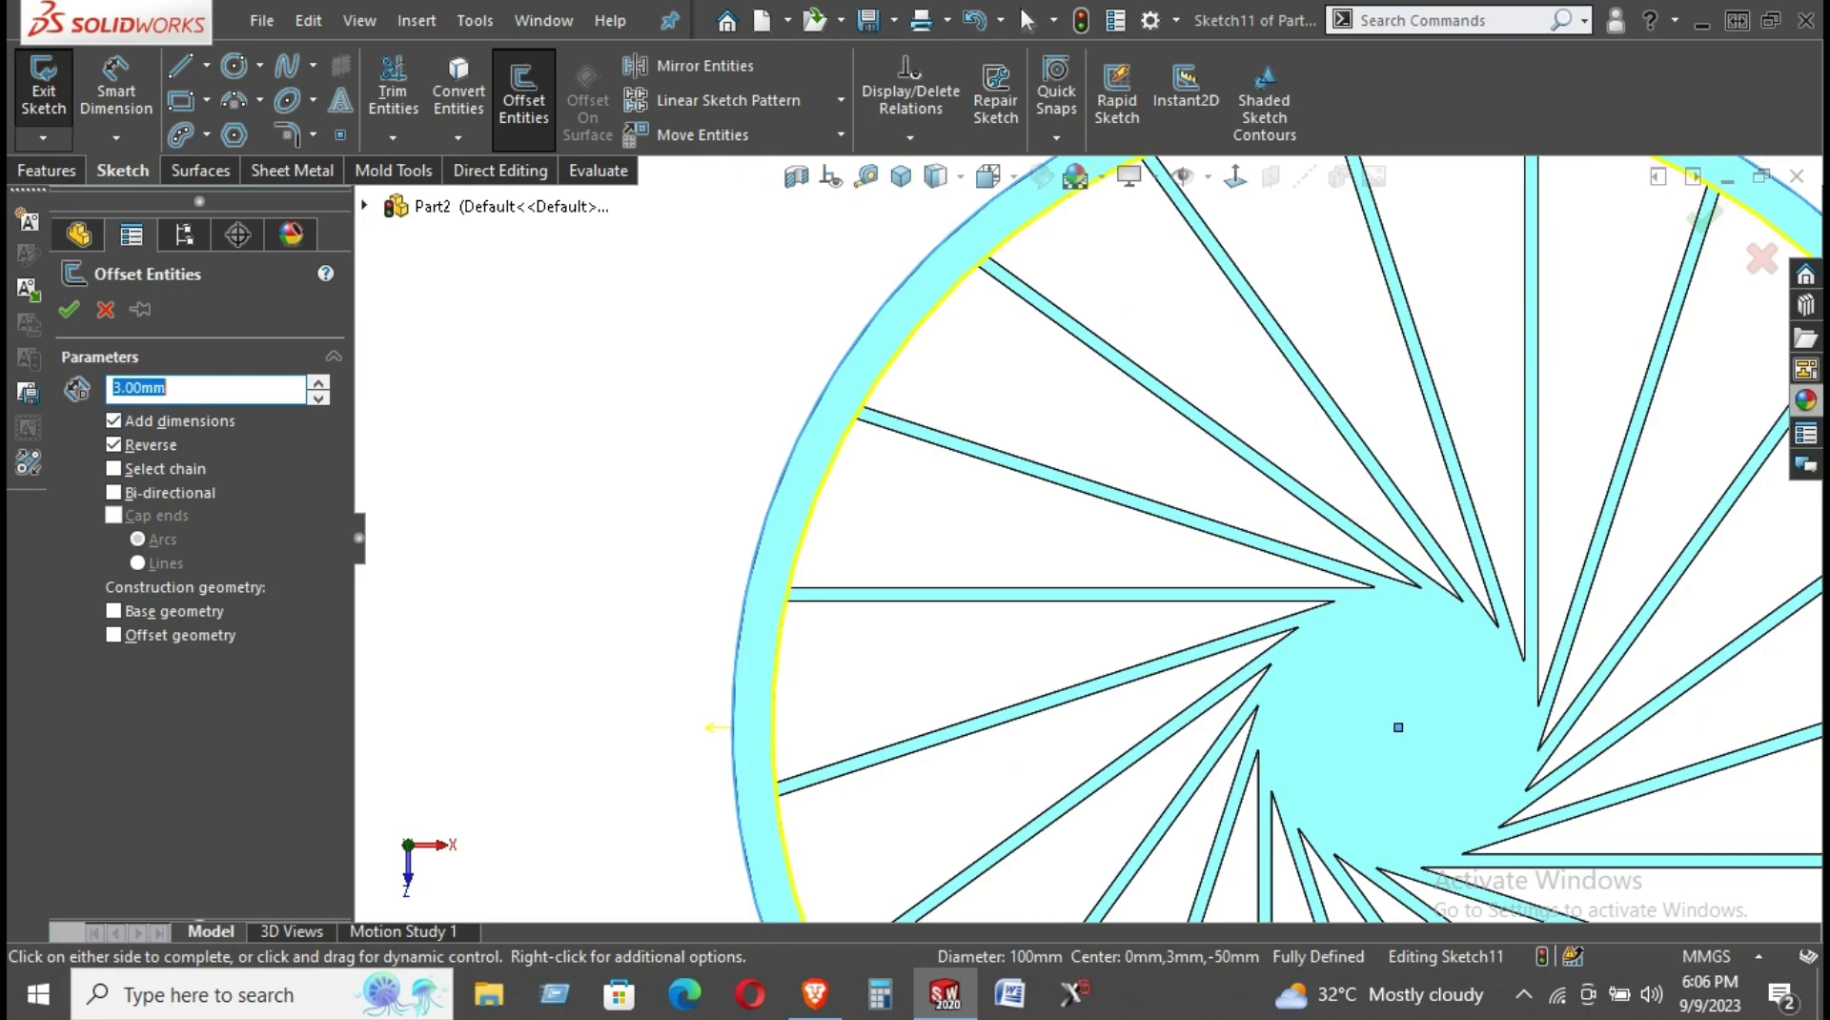
click(71, 317)
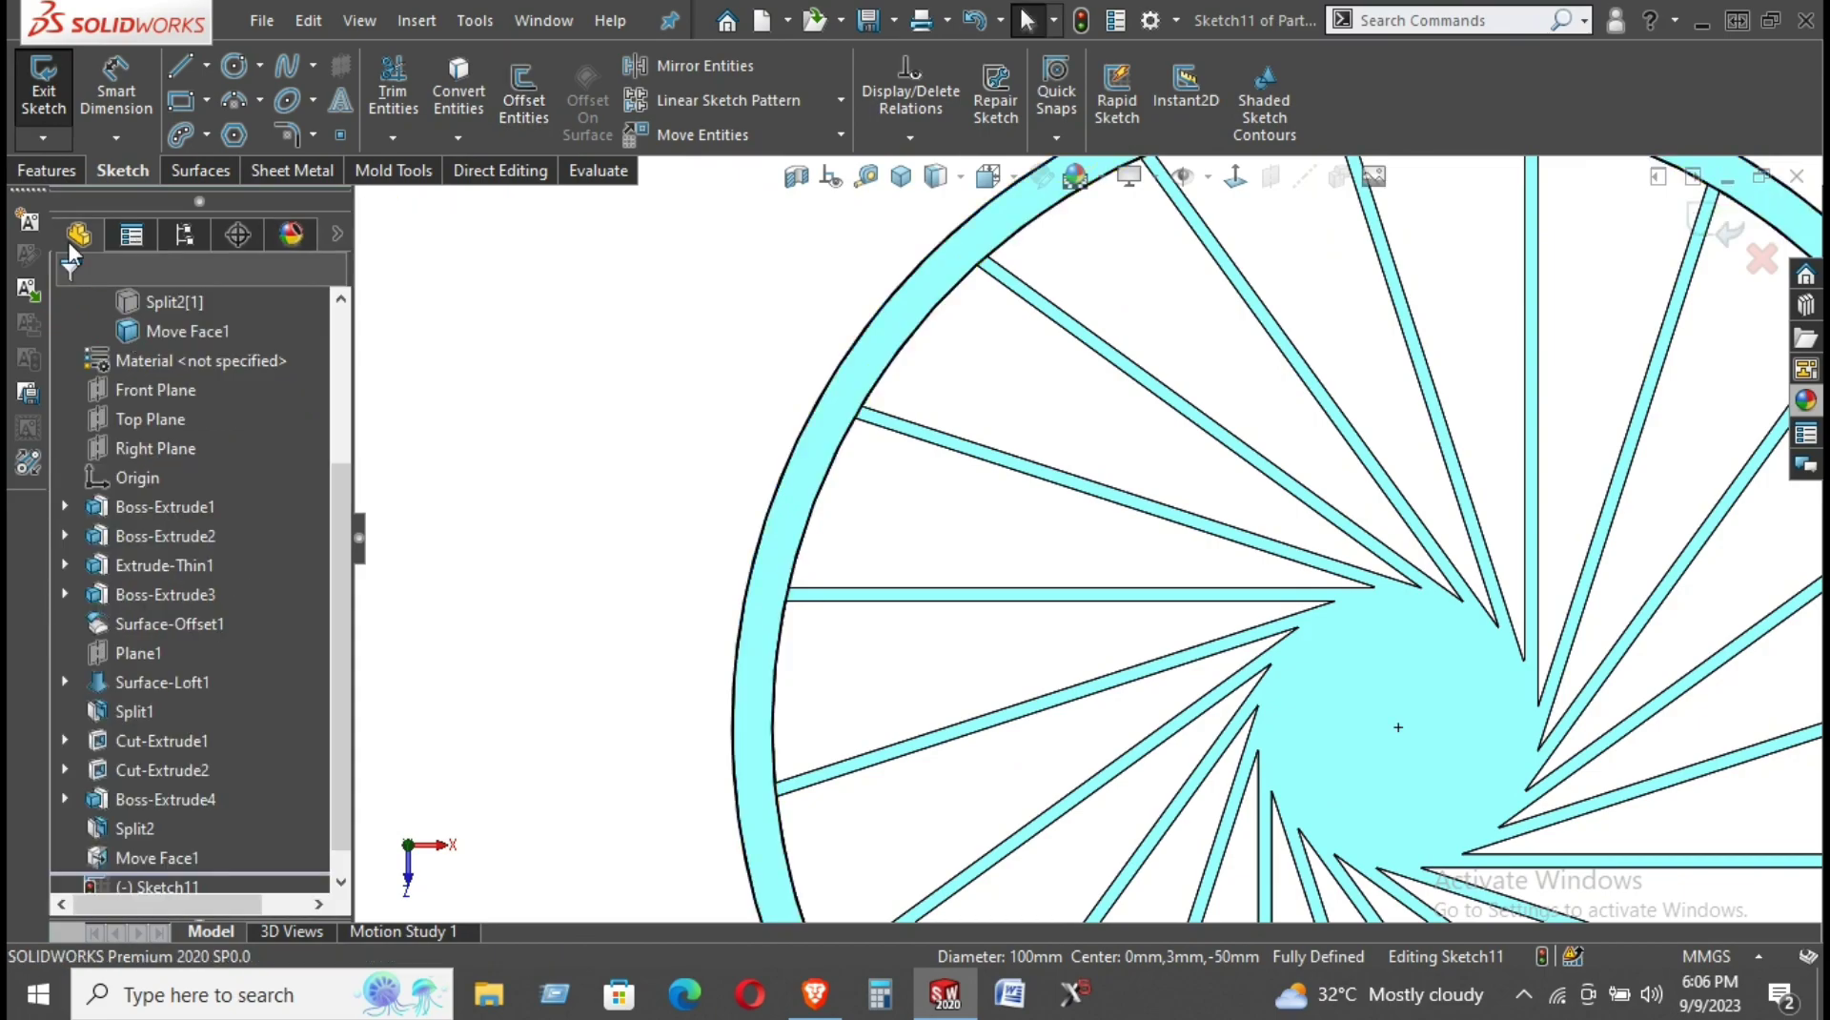
Extruded Cut the rim profile 2 mm Blind and orbit to a side view.
click(49, 172)
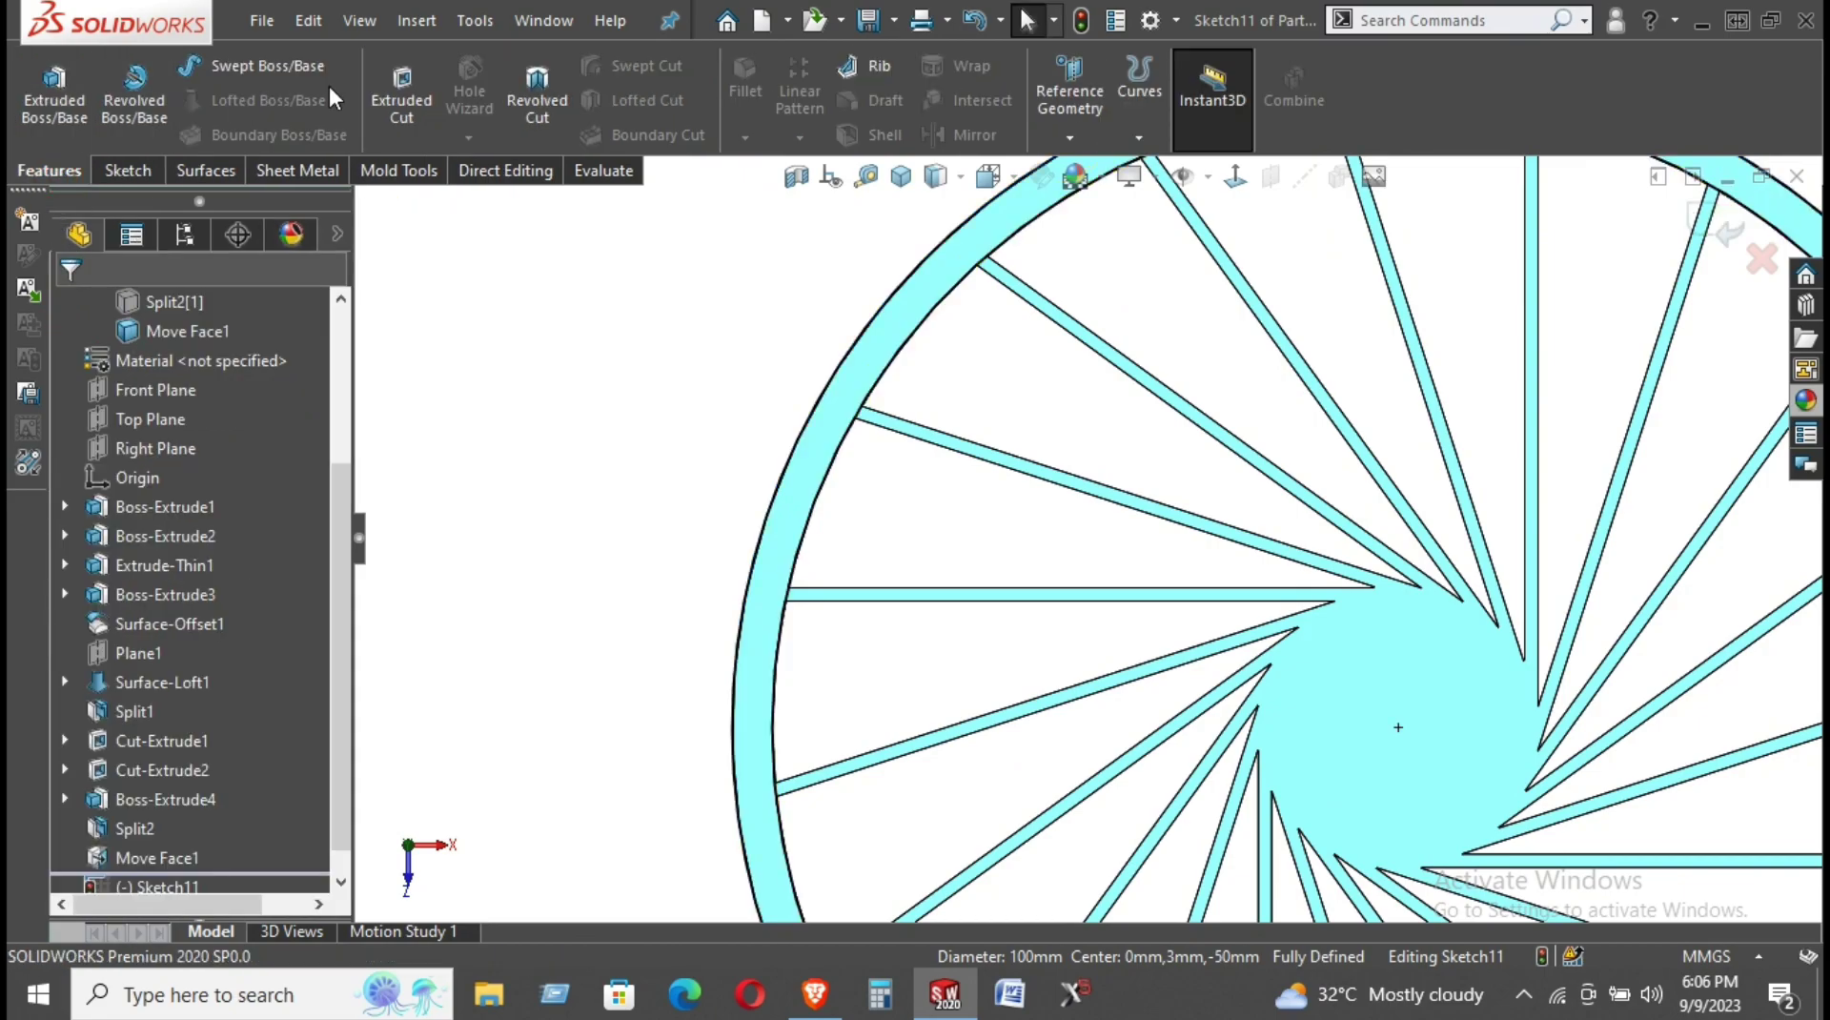
click(401, 90)
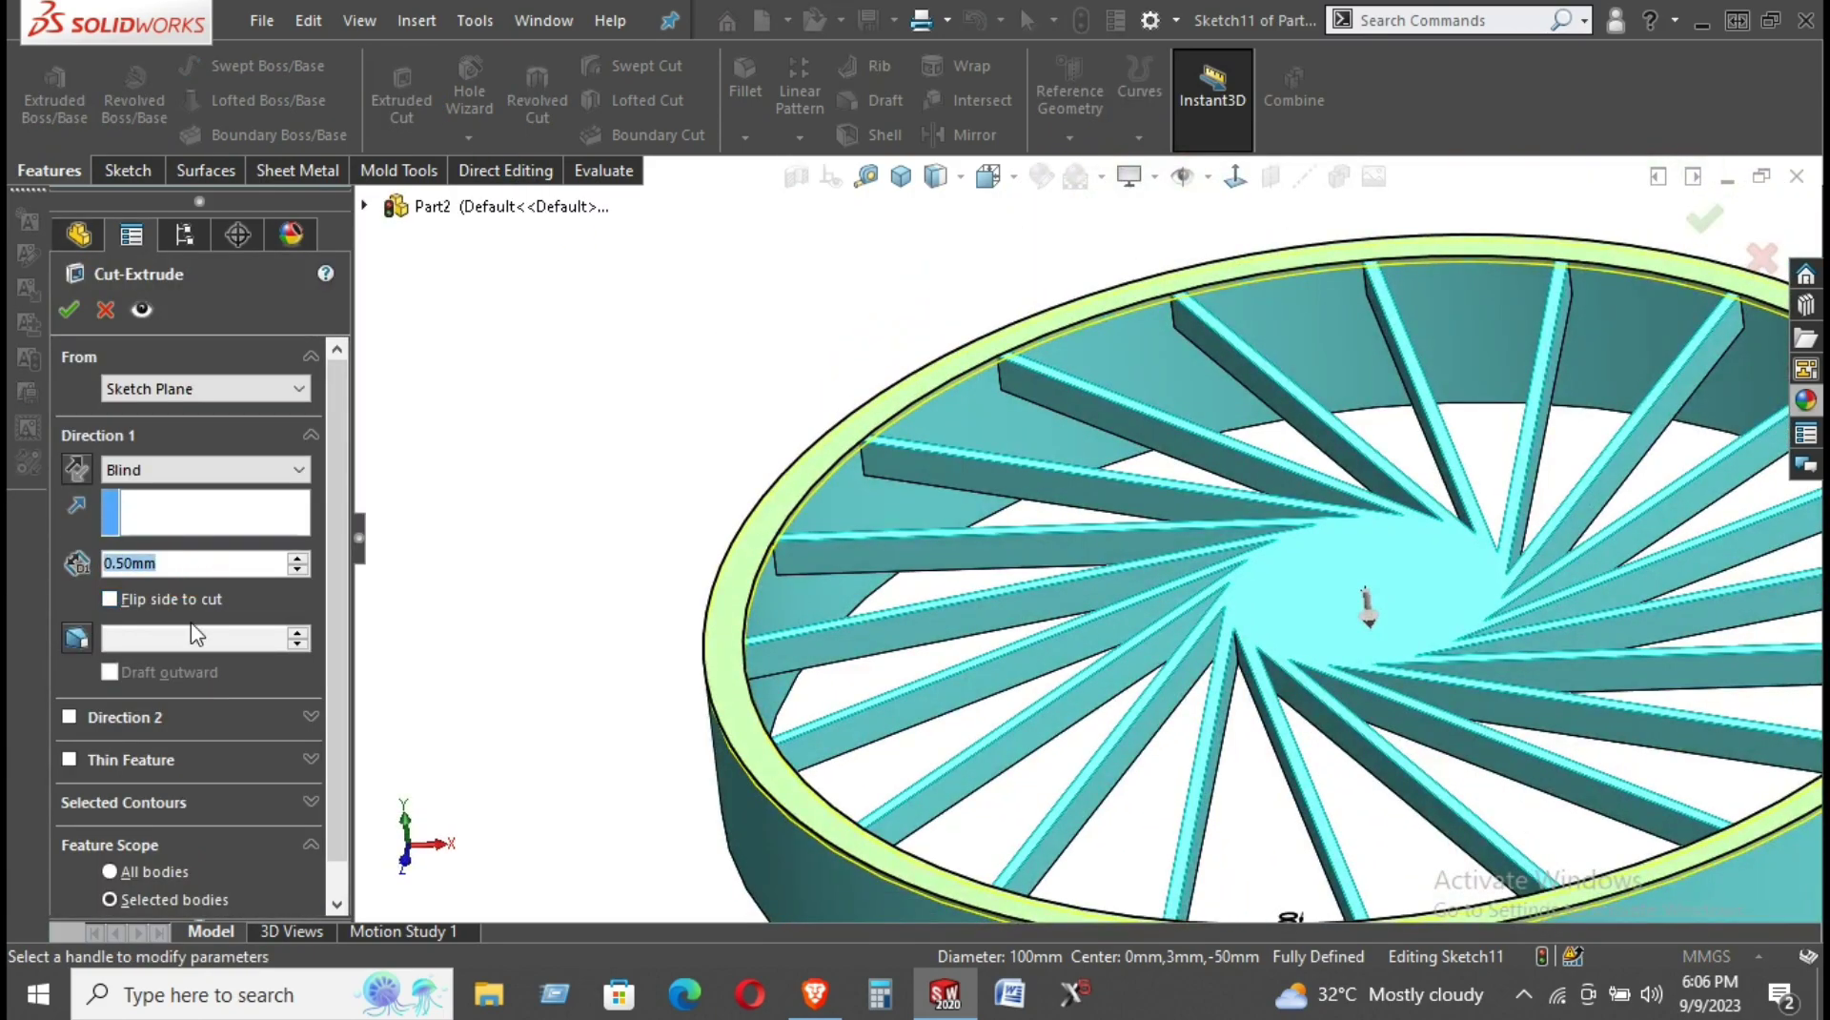
text(2)
key(Return)
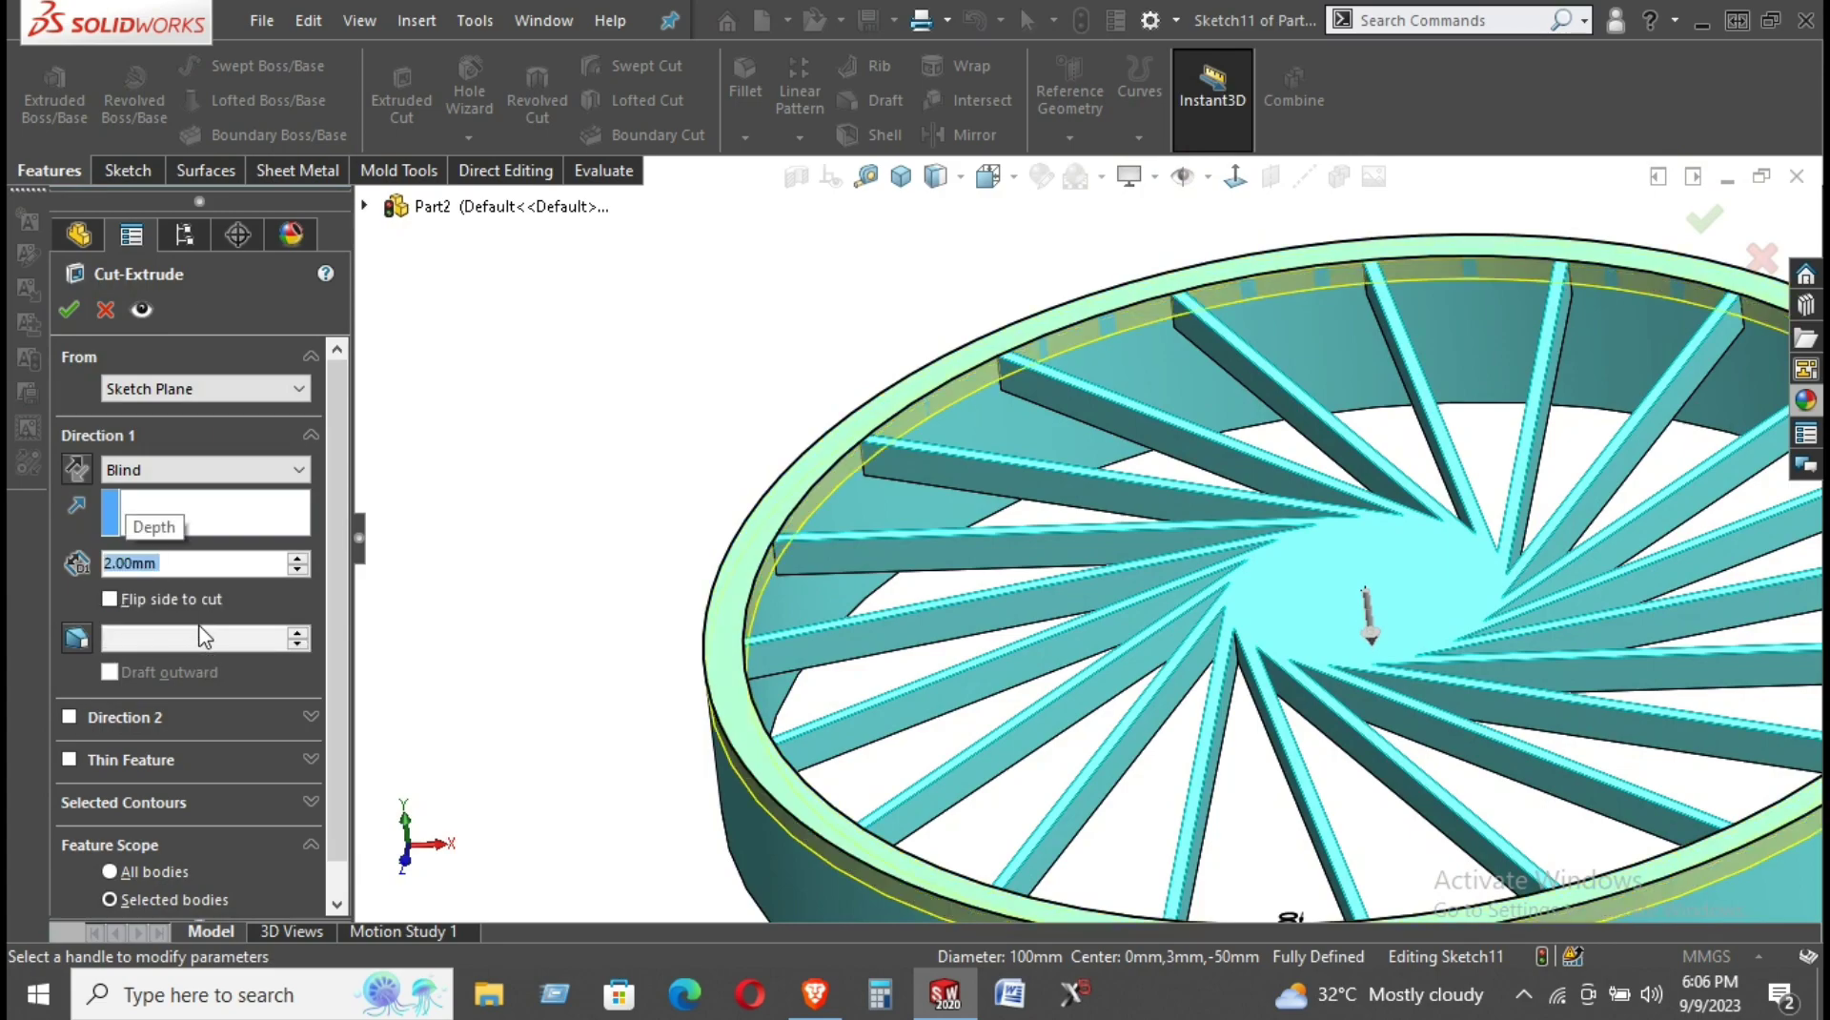
click(68, 309)
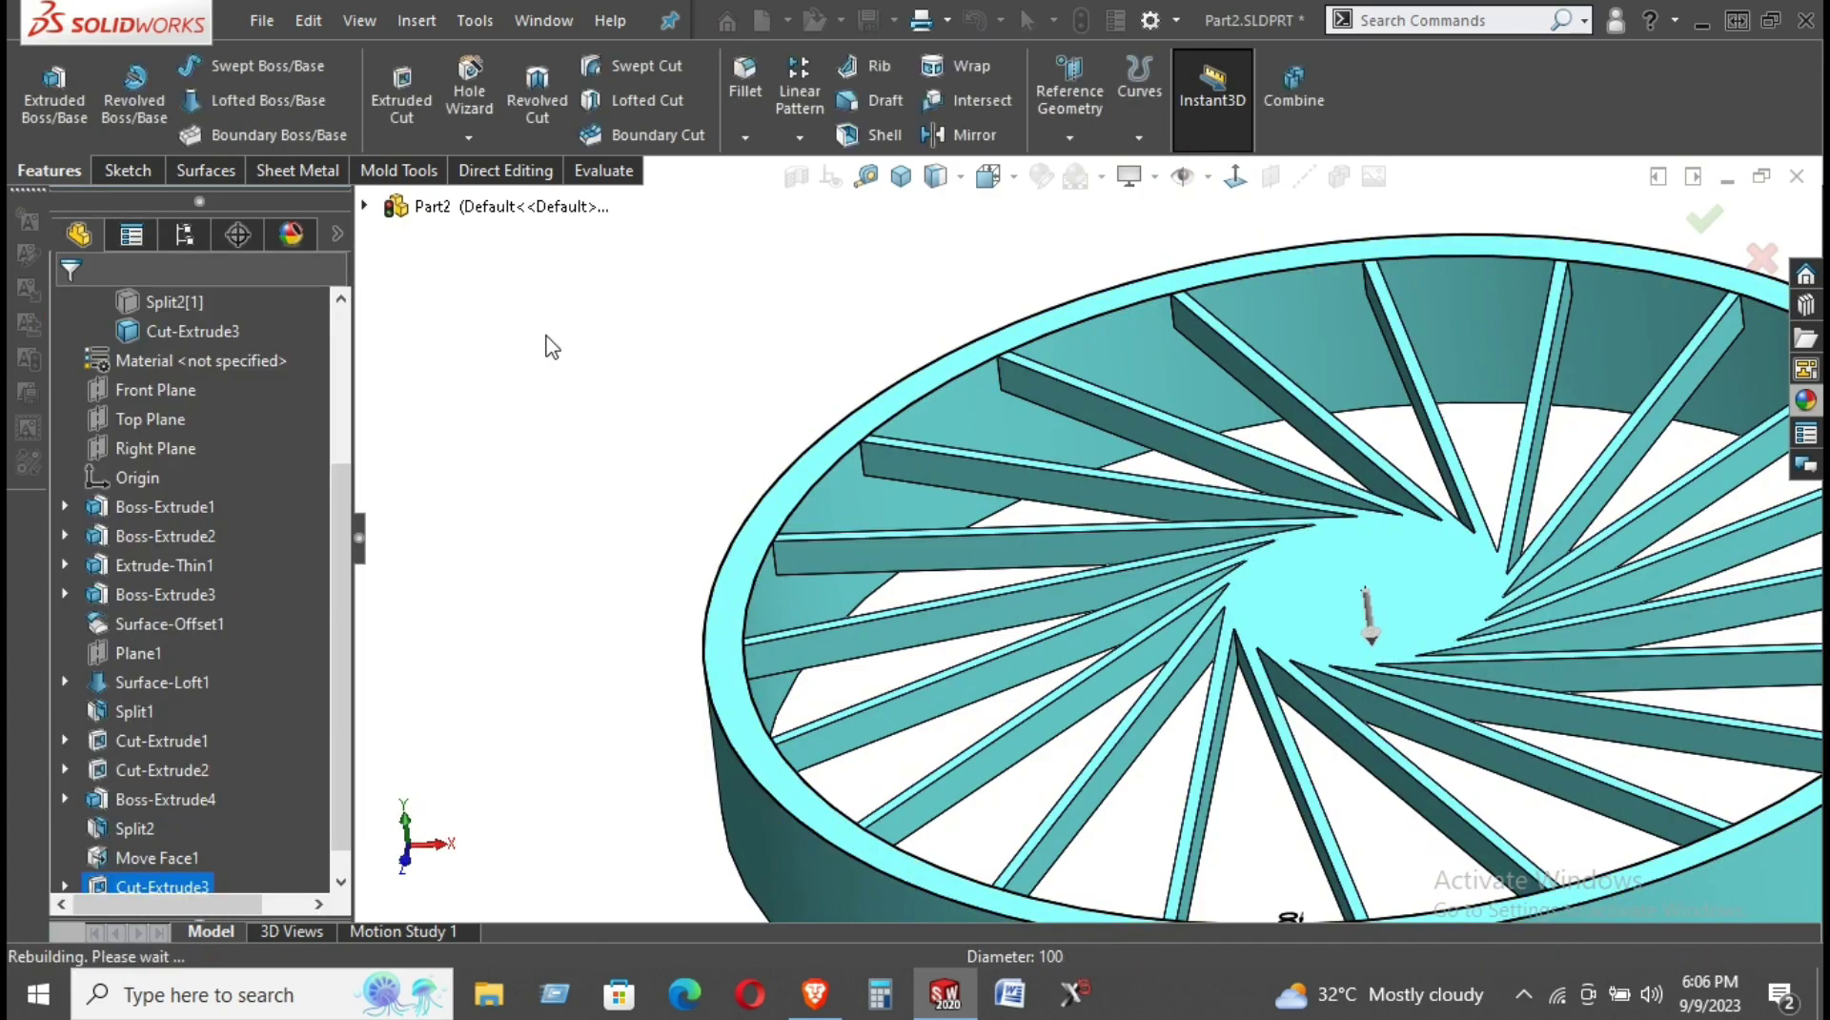
mouse_move(718, 437)
middle_down()
mouse_move(679, 326)
mouse_move(654, 380)
mouse_move(770, 650)
middle_up()
scroll(1196, 591, down, 5)
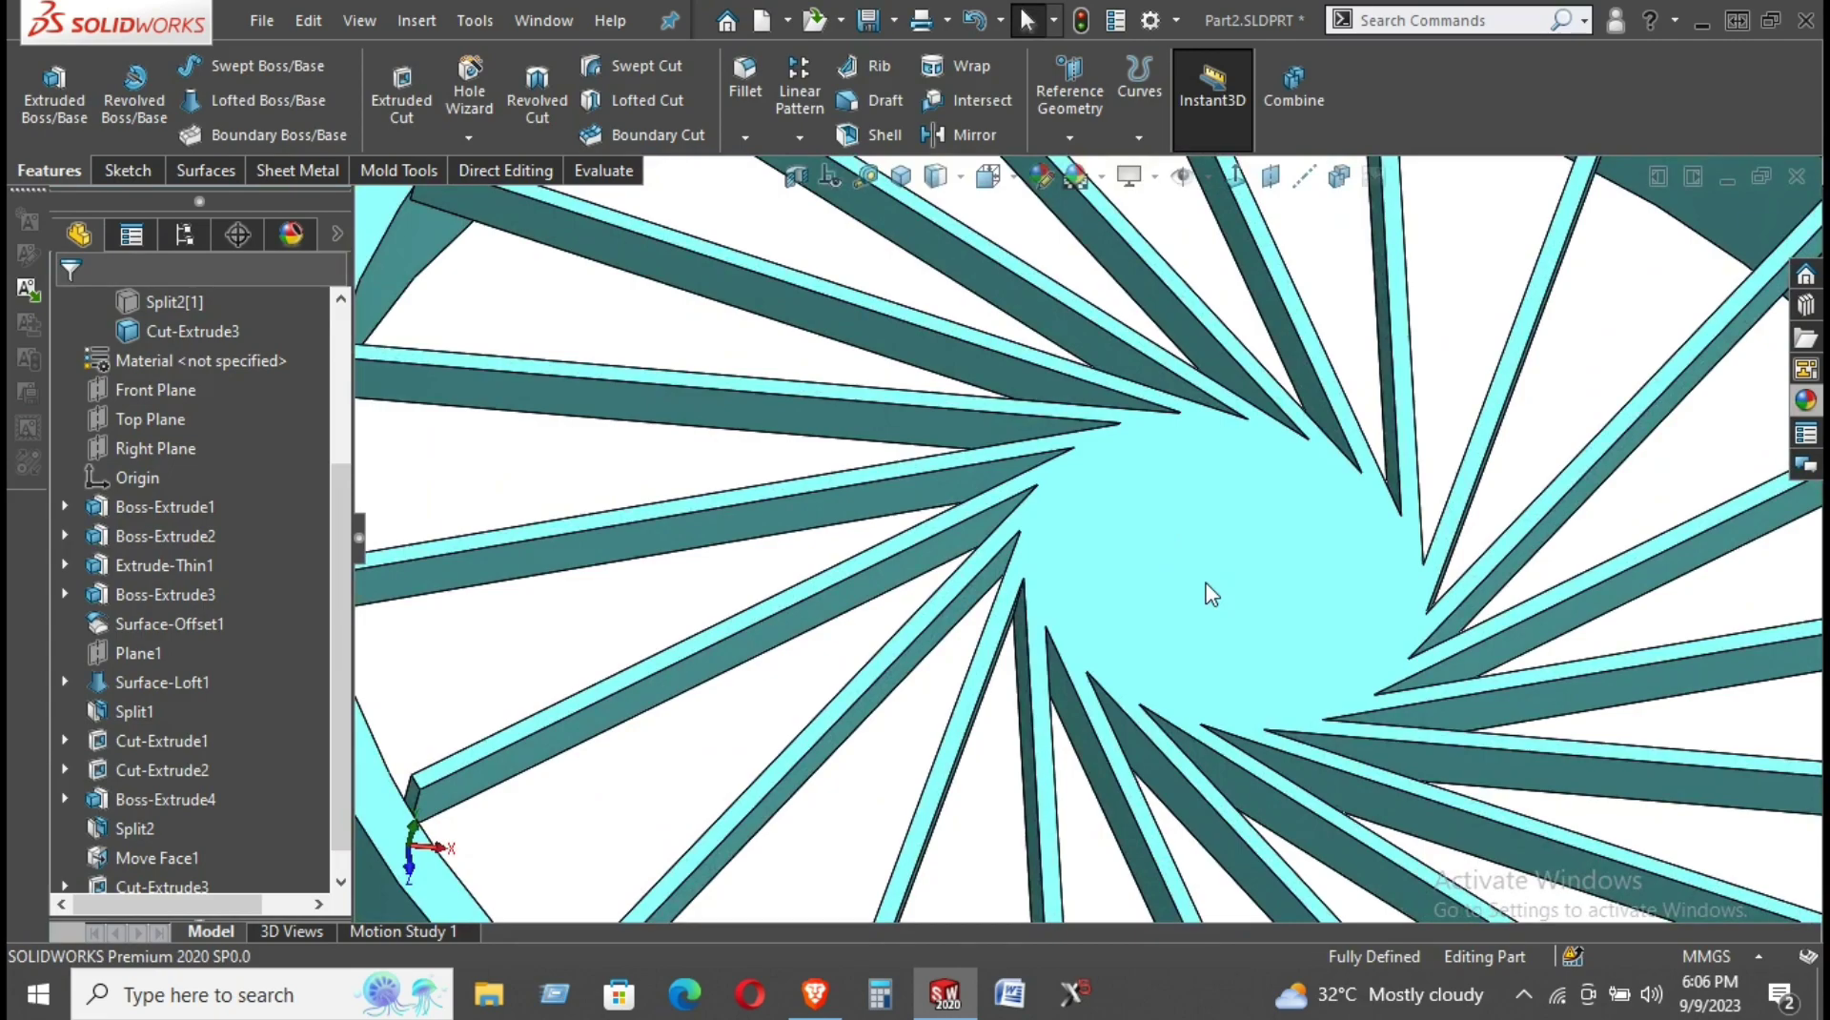
scroll(1218, 562, up, 5)
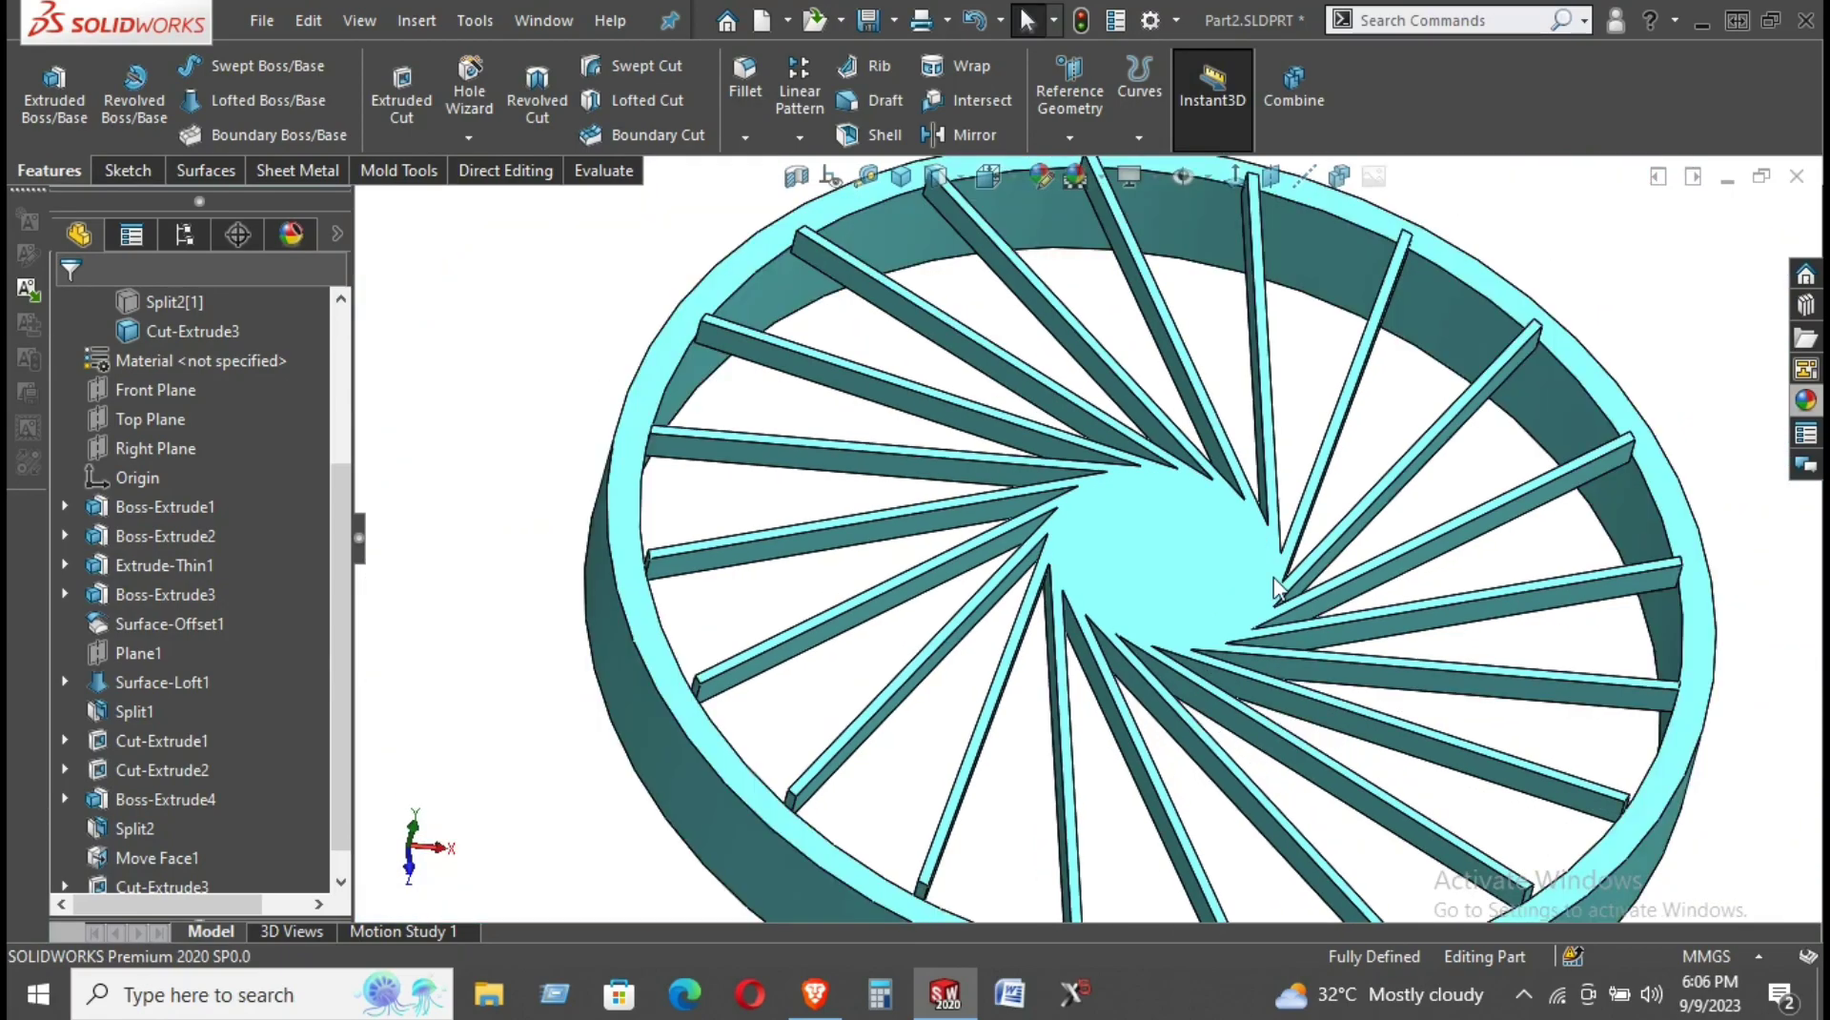
Start Sketch12 on the Front Plane and view it face-on.
click(155, 390)
scroll(878, 500, up, 3)
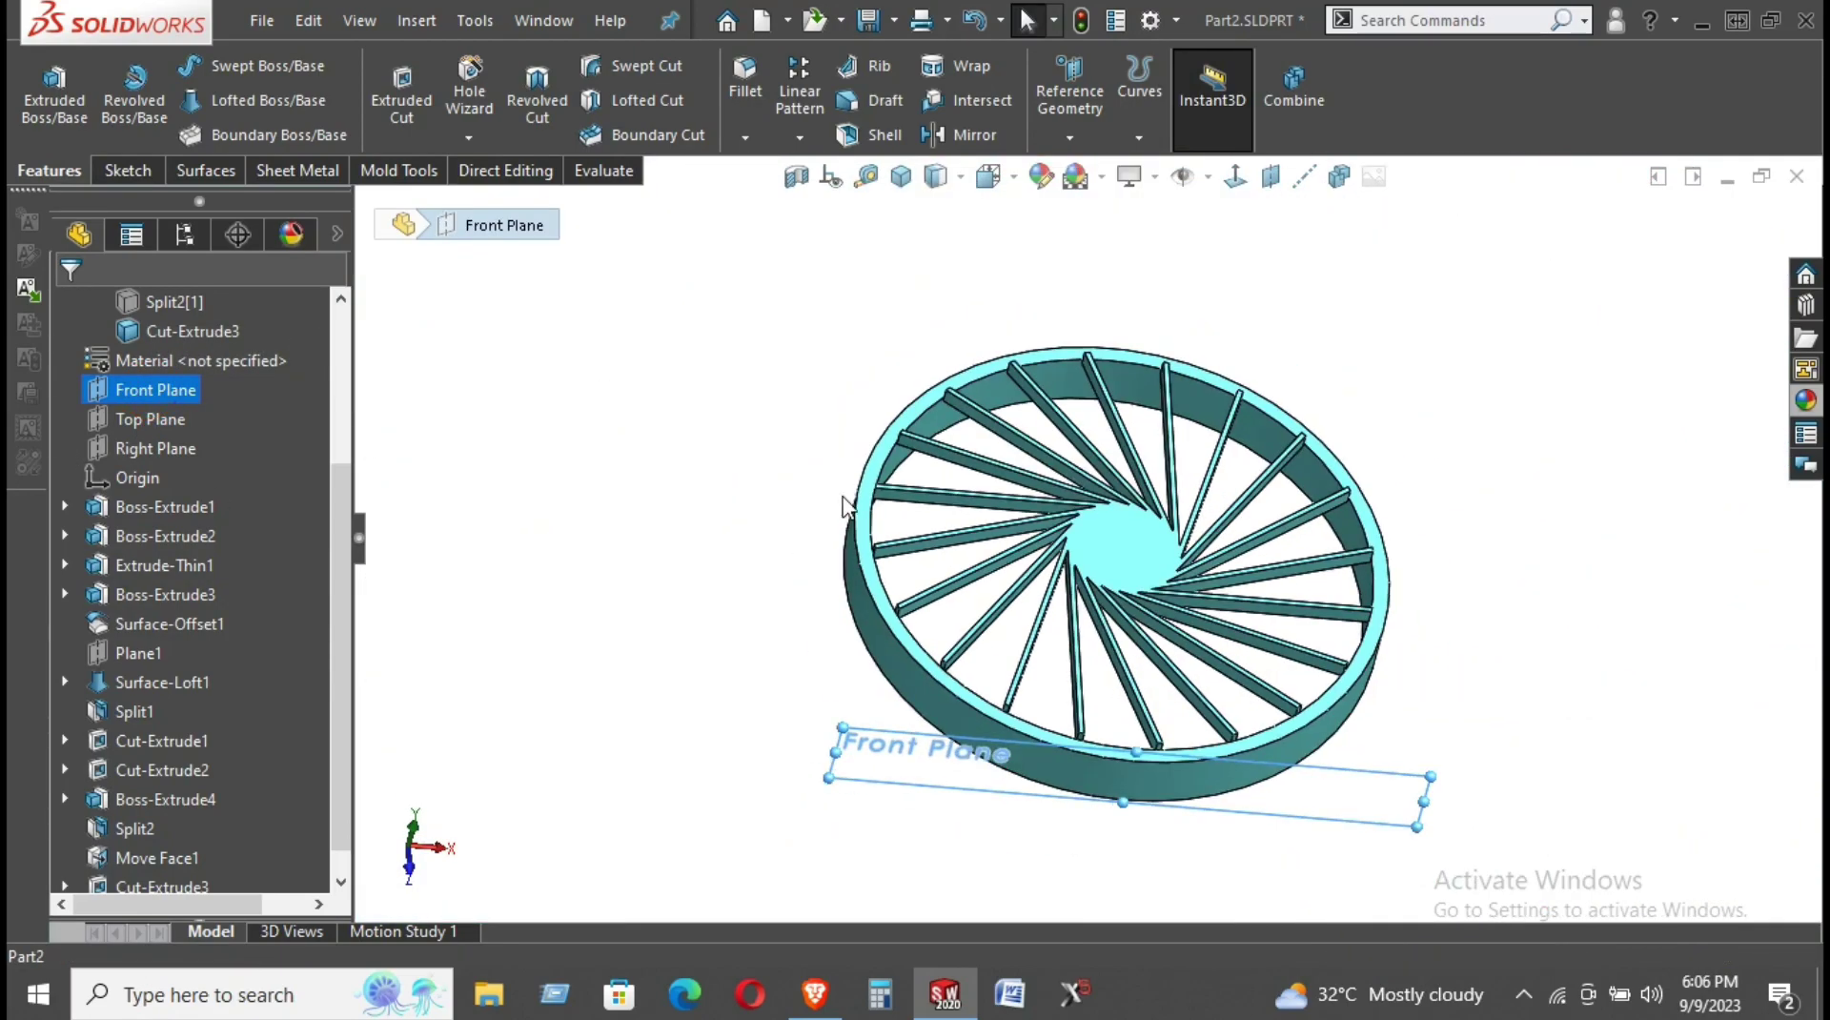
middle_drag(878, 500, 848, 248)
scroll(1049, 486, down, 3)
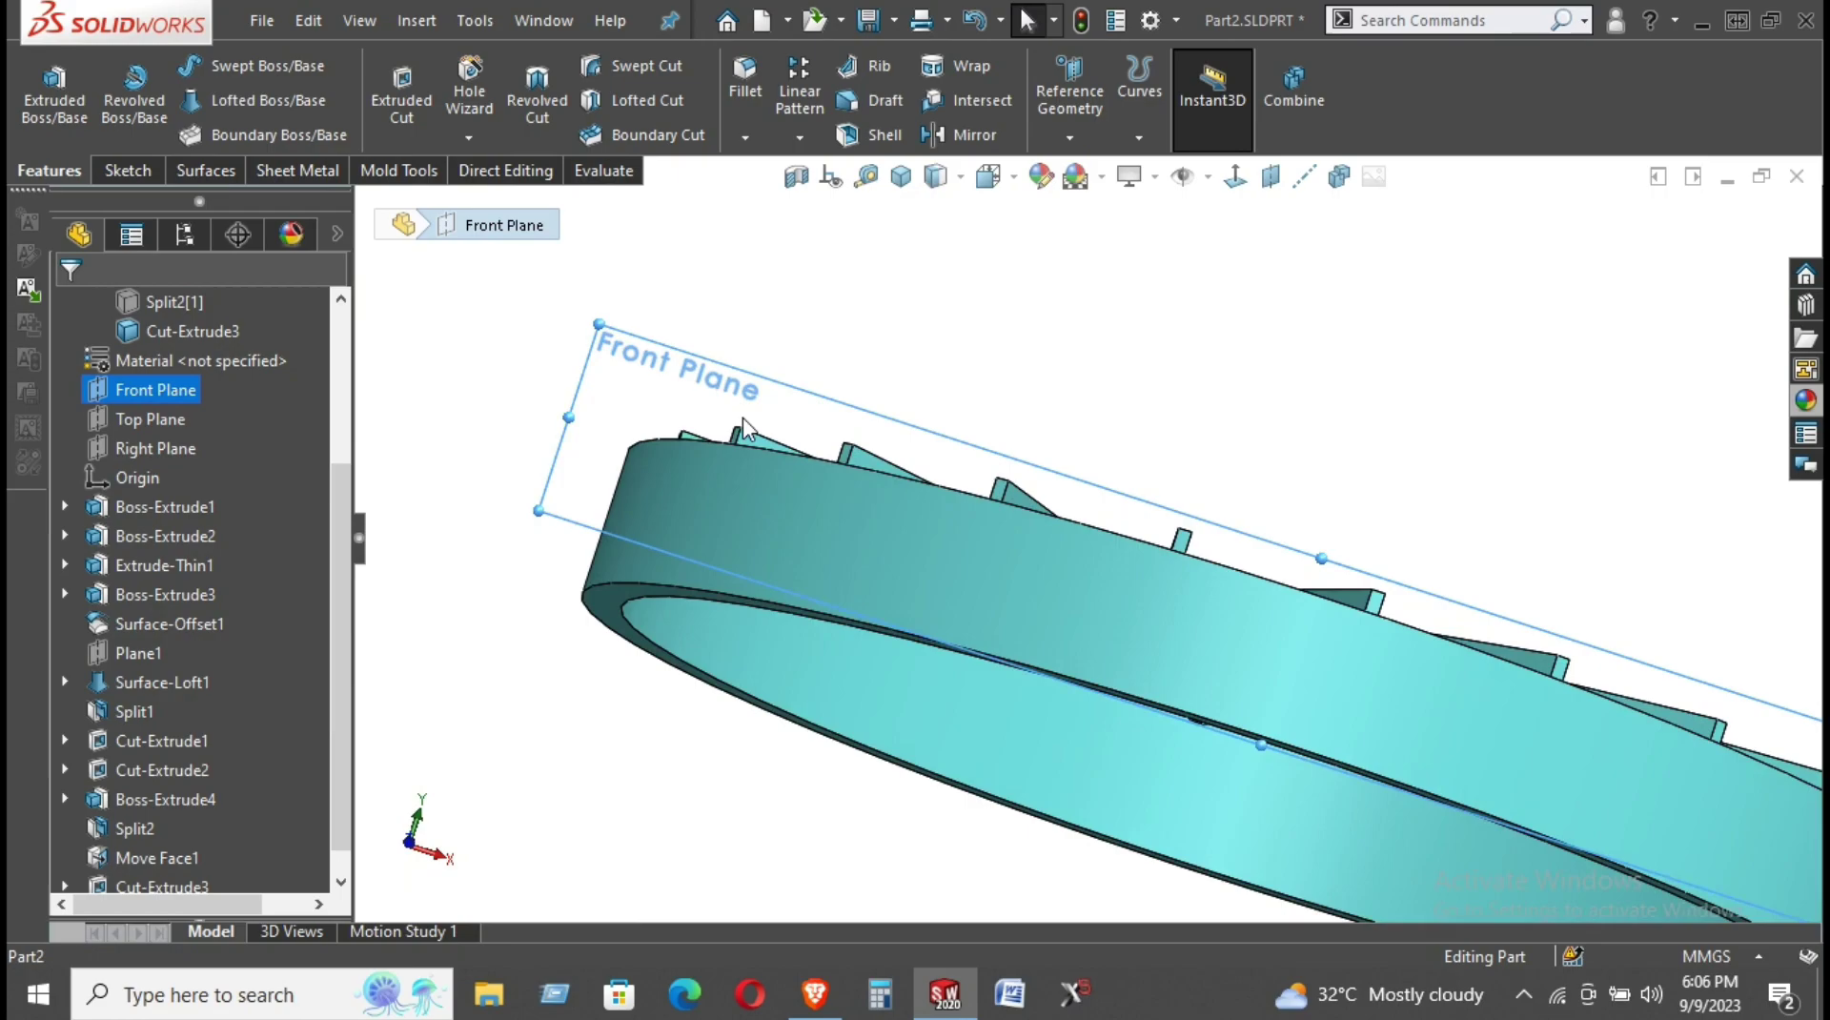
right_click(668, 367)
click(732, 329)
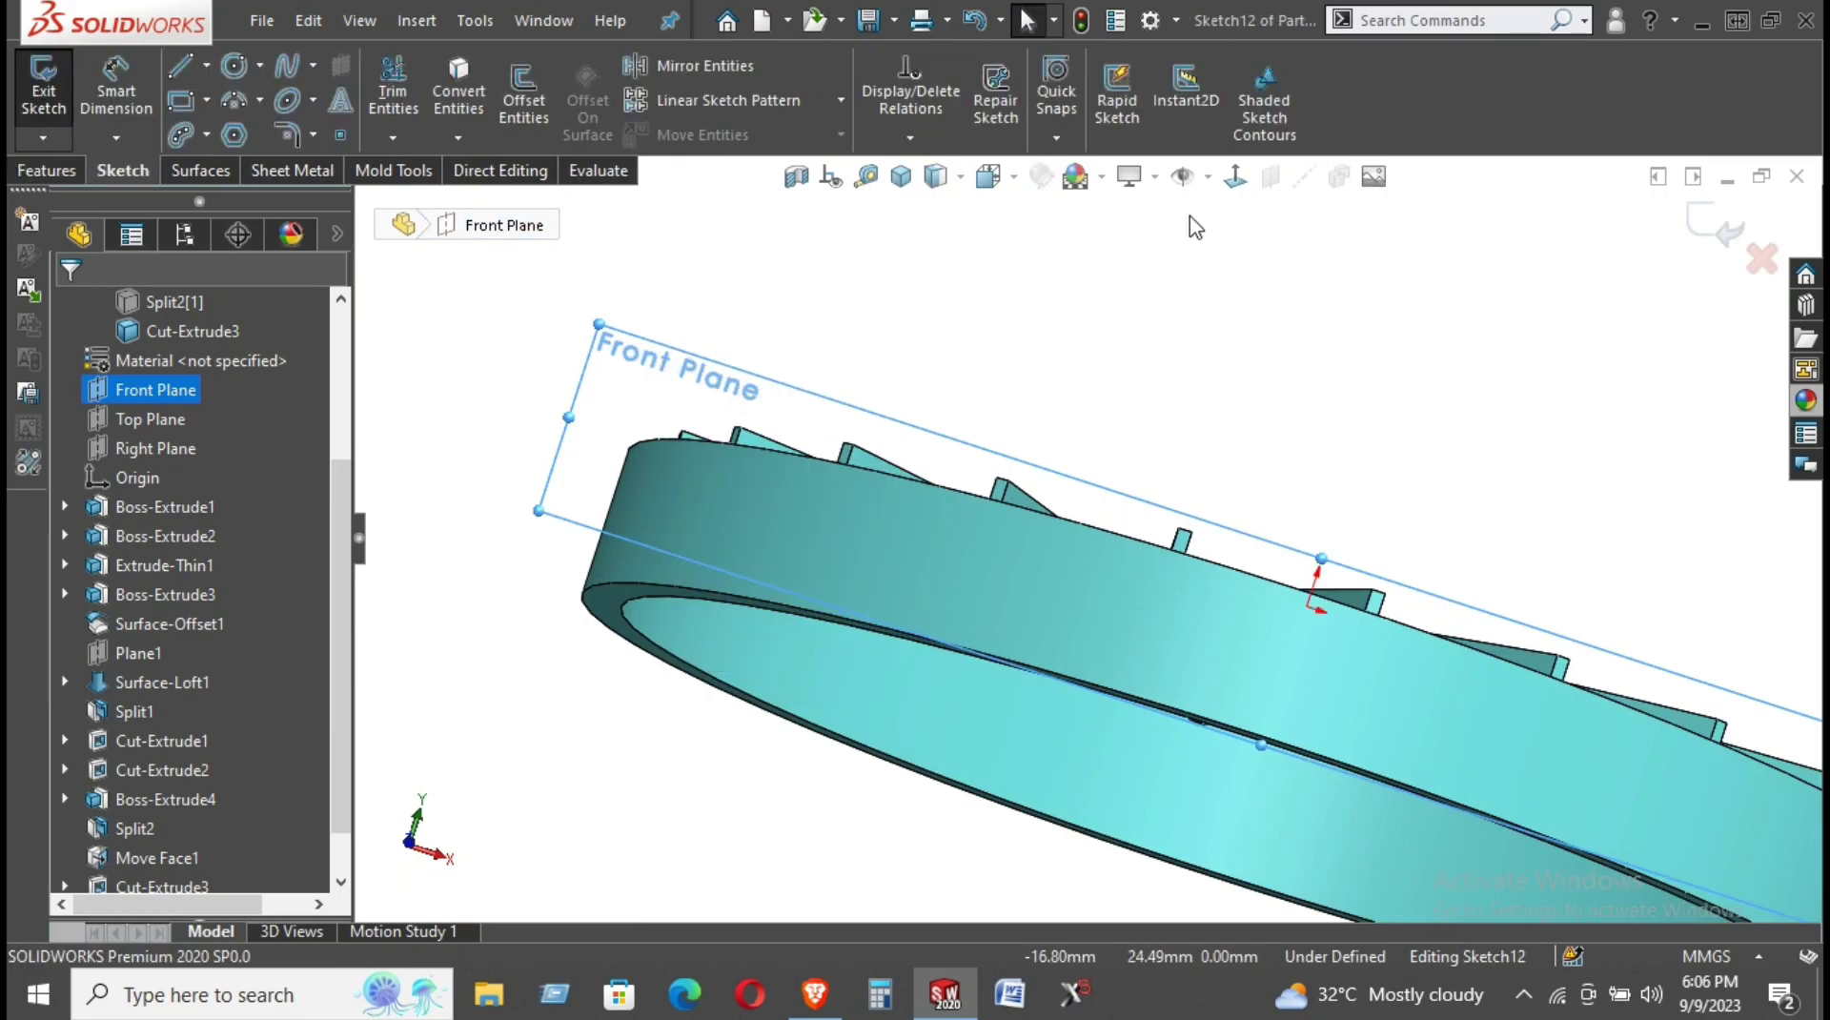
click(1236, 177)
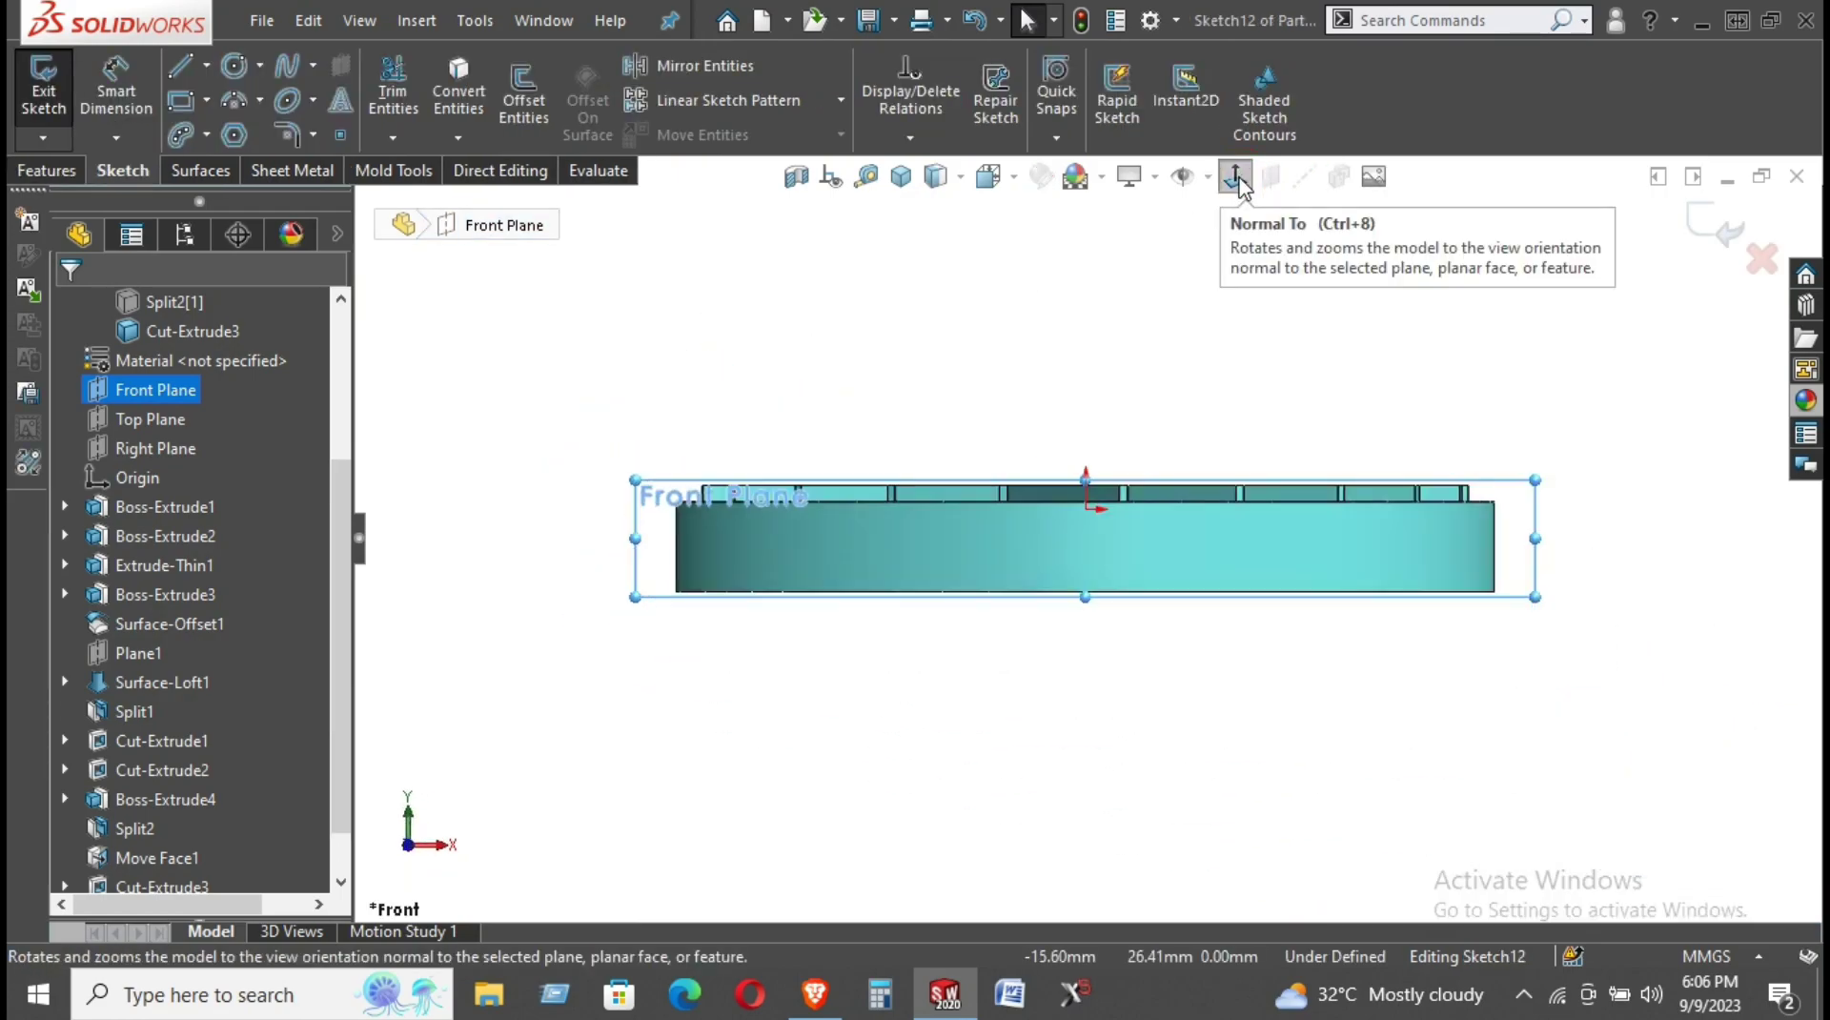
scroll(944, 434, down, 3)
scroll(622, 563, down, 1)
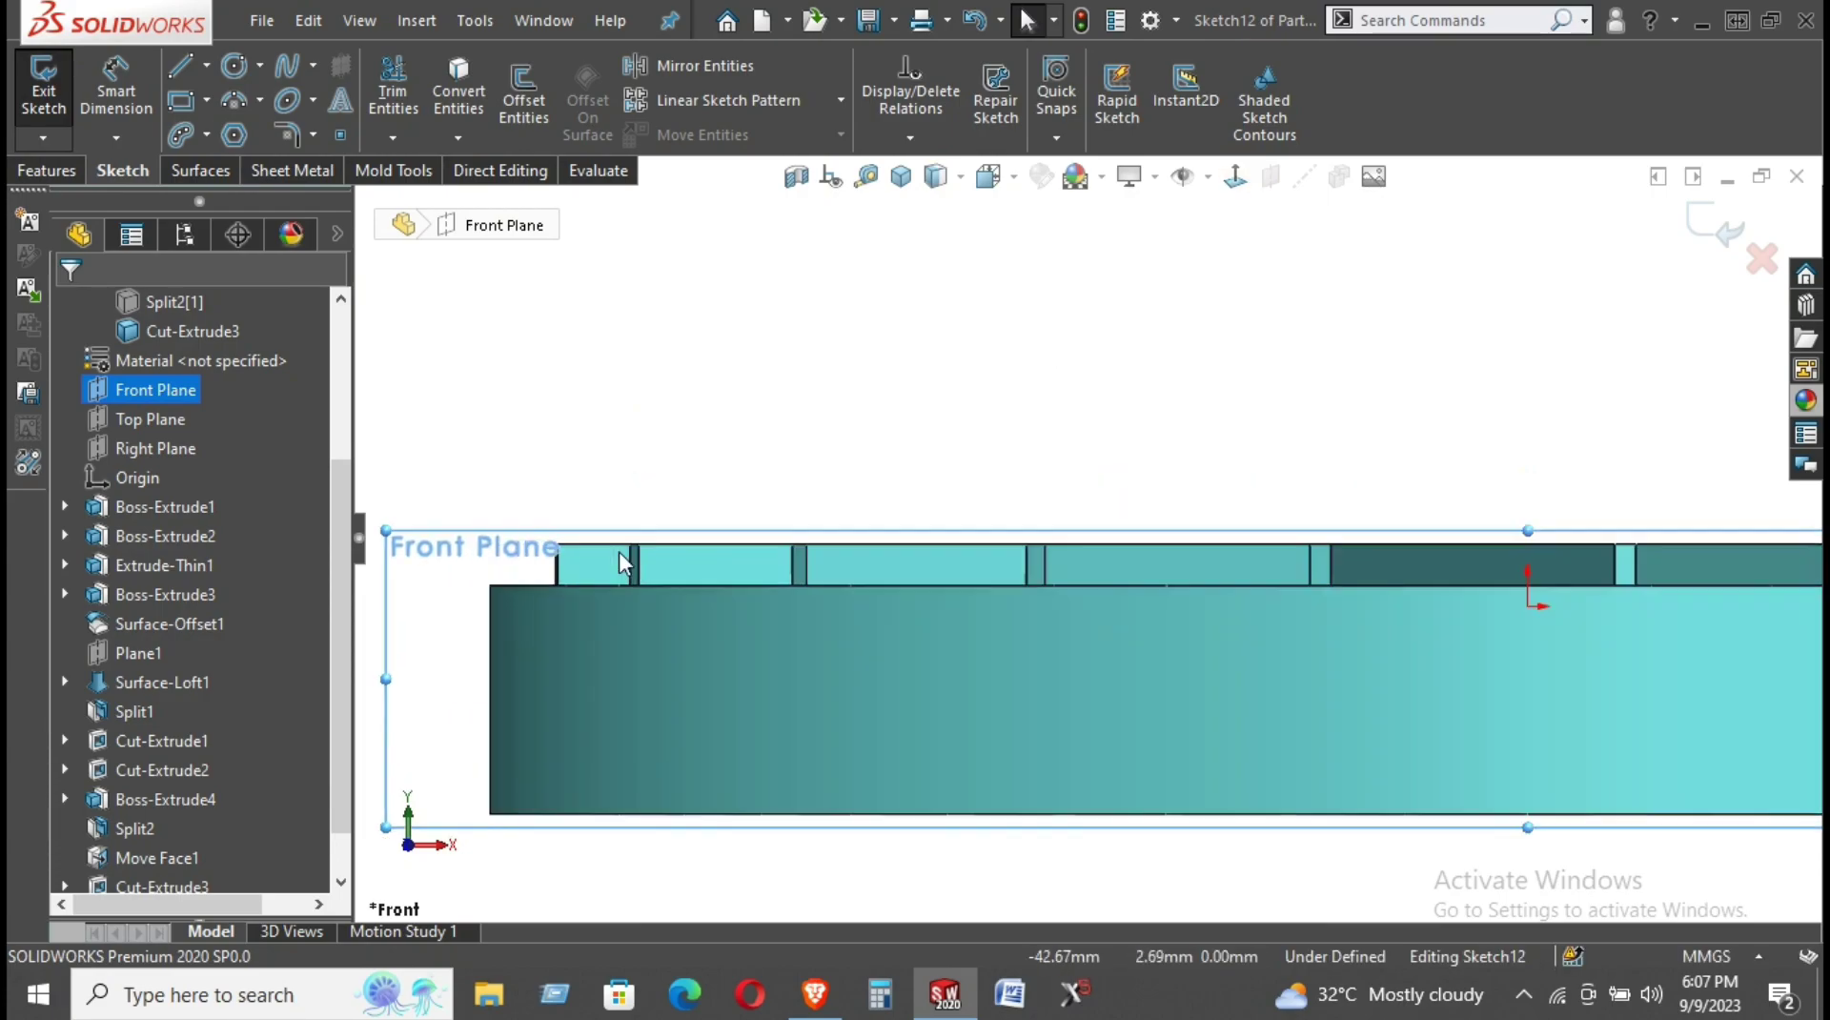
scroll(621, 563, down, 1)
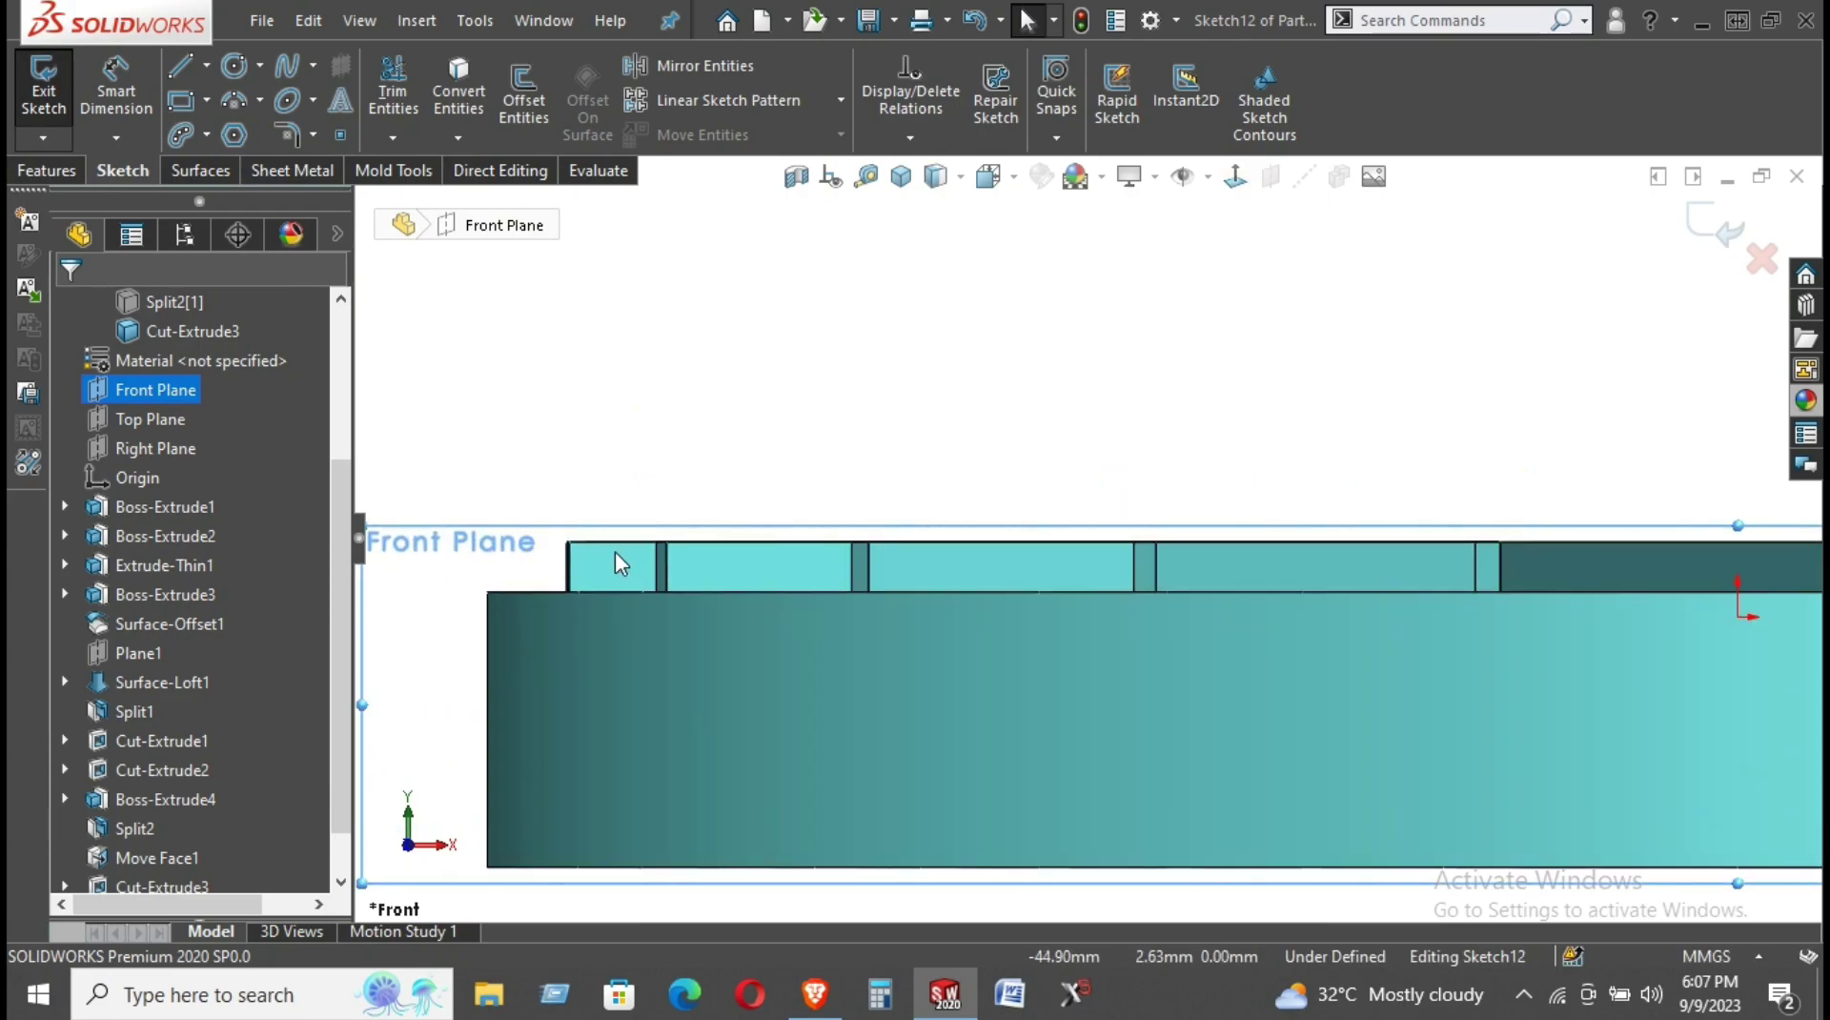
scroll(615, 551, up, 2)
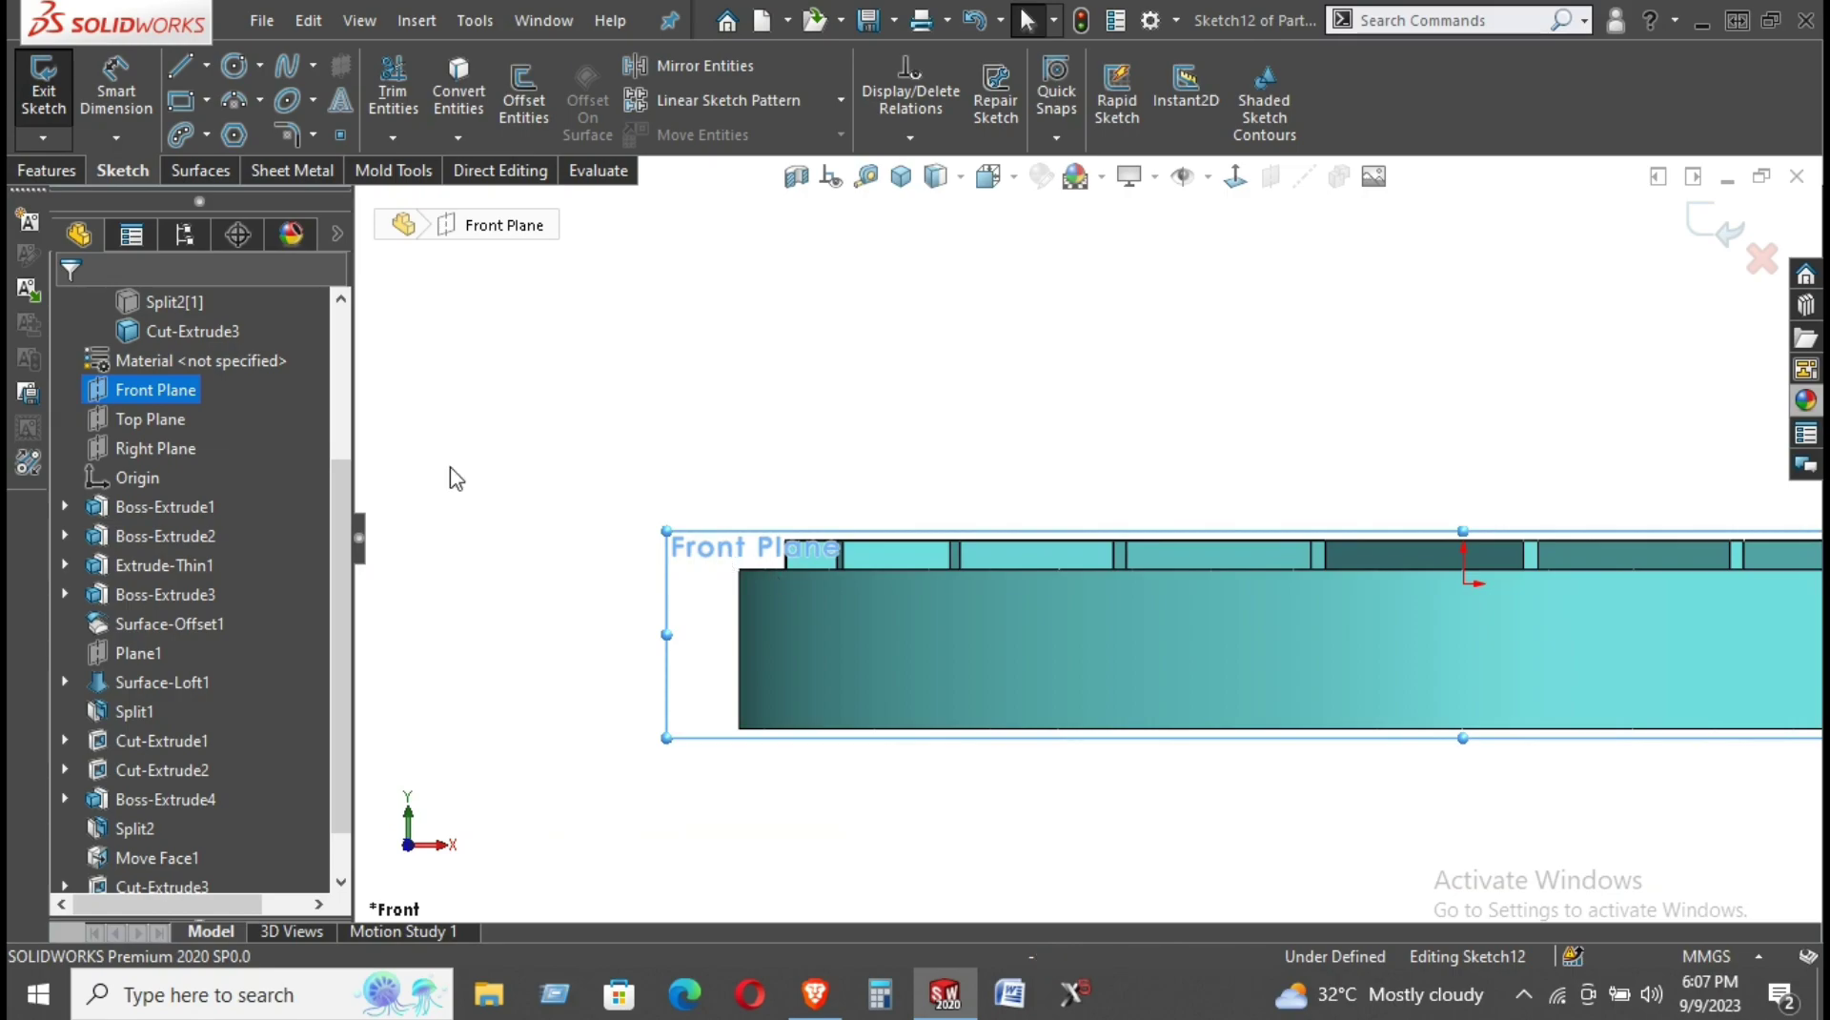
Draw a spline along the rim's top edge from the left edge to the origin.
click(176, 71)
click(234, 101)
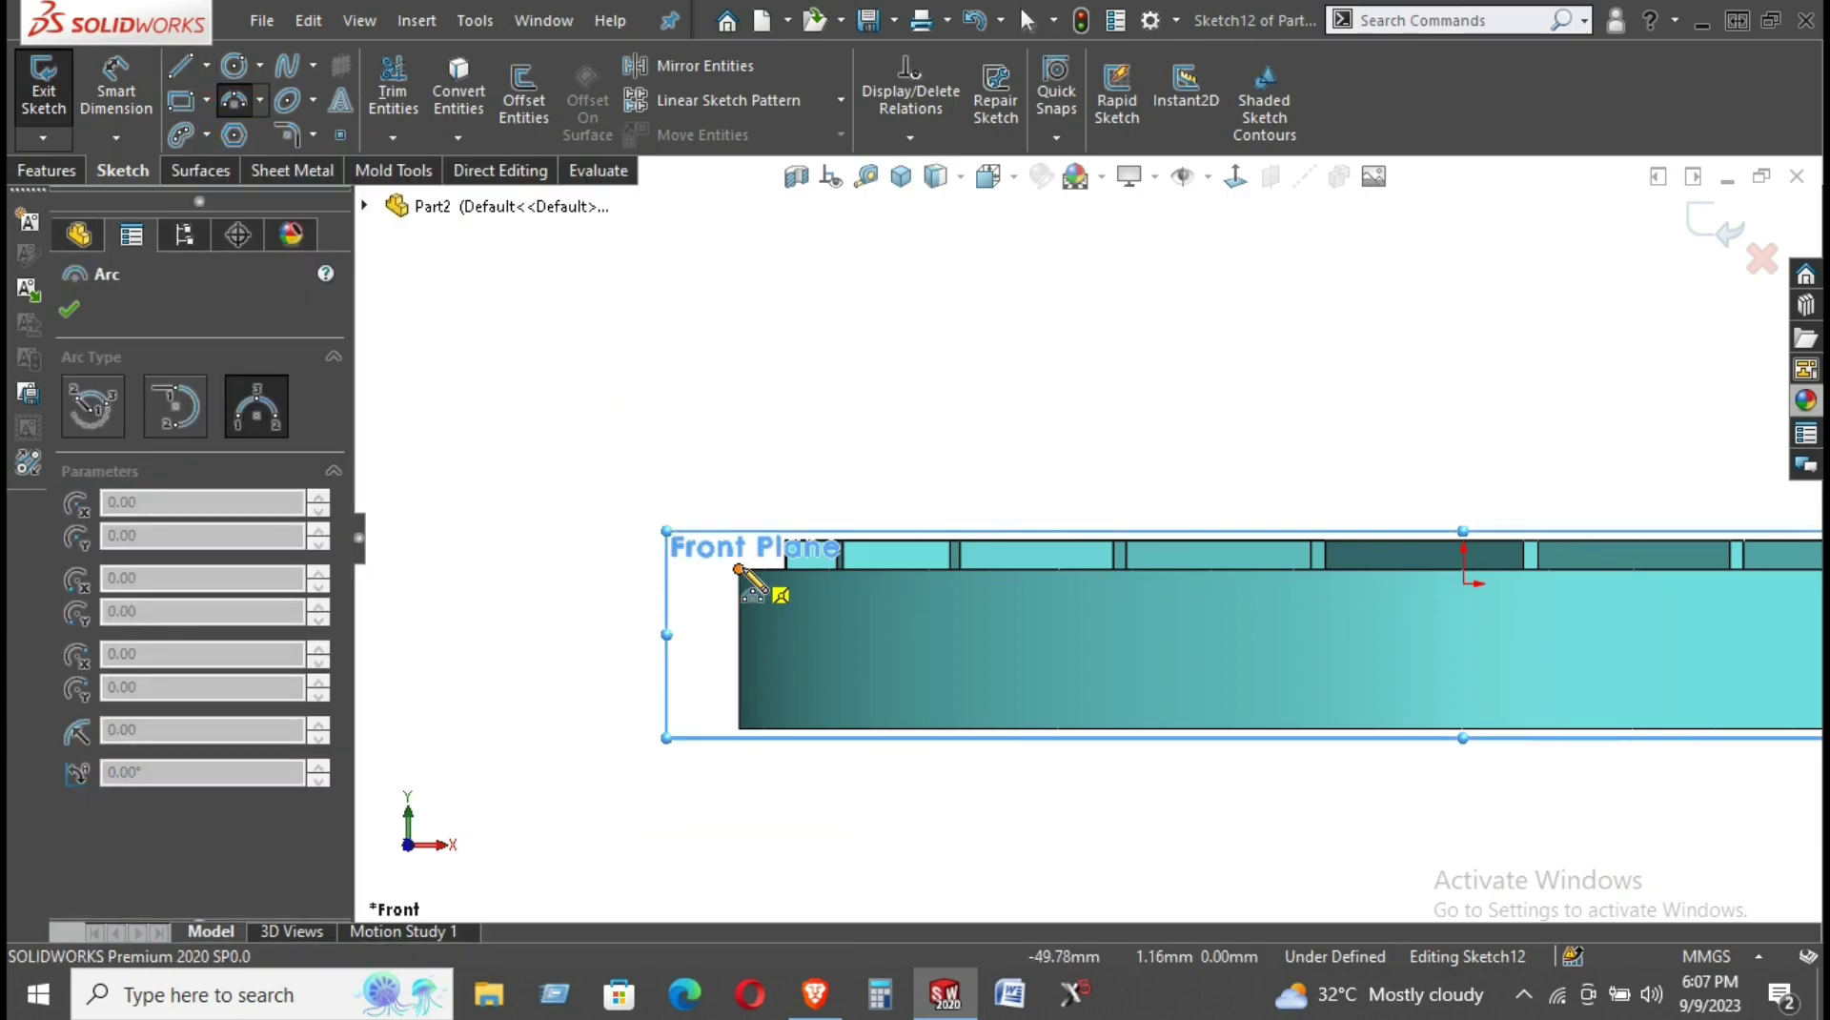
click(286, 66)
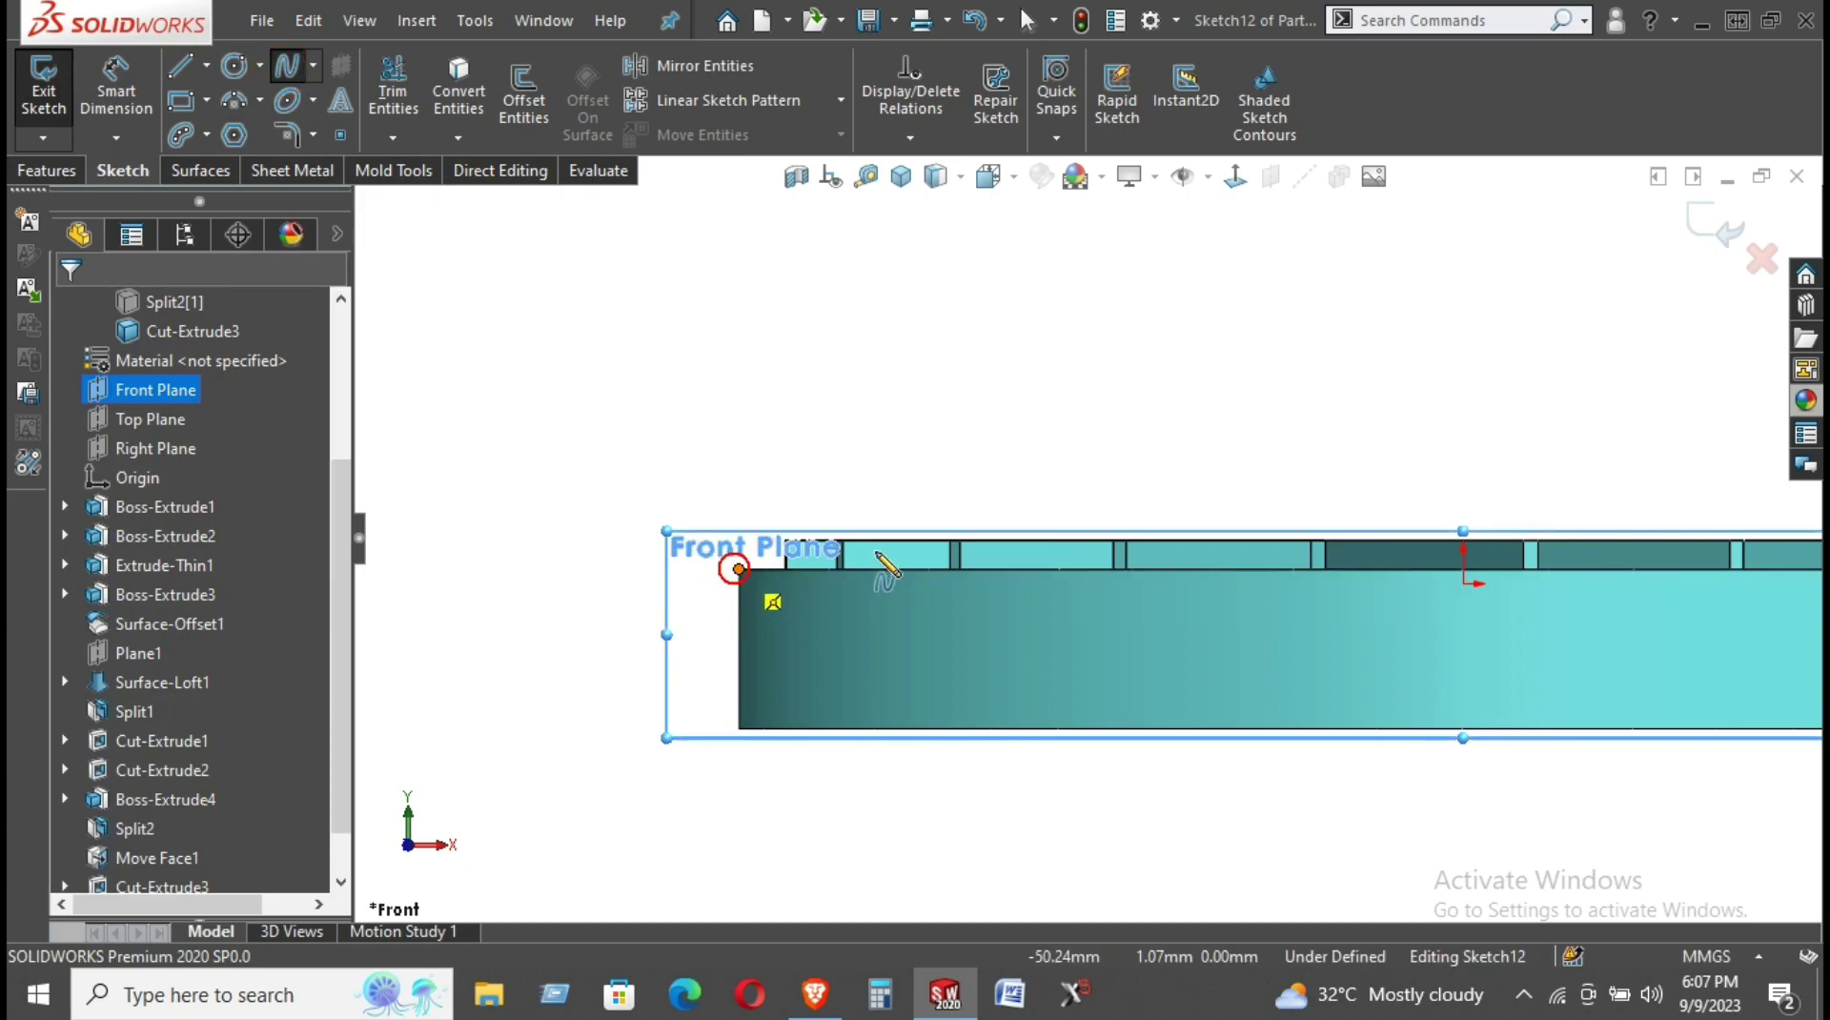
click(740, 570)
click(1464, 582)
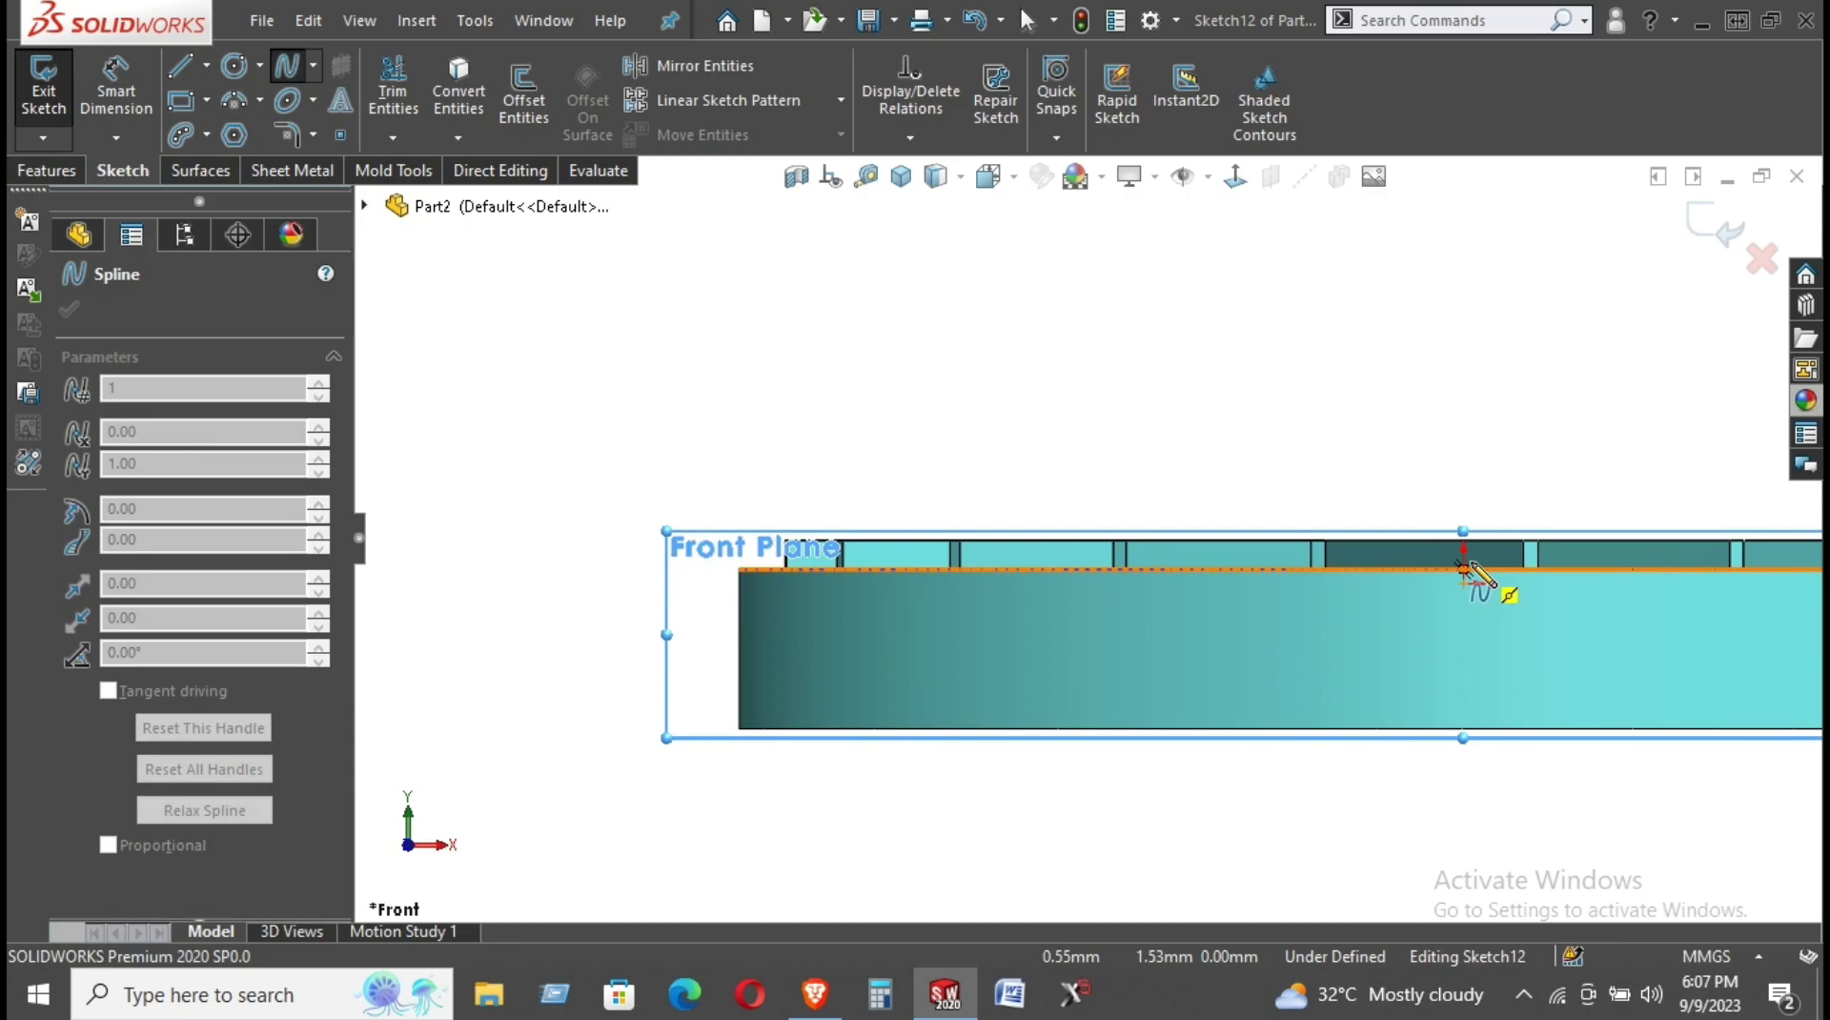
right_click(1318, 452)
click(1388, 474)
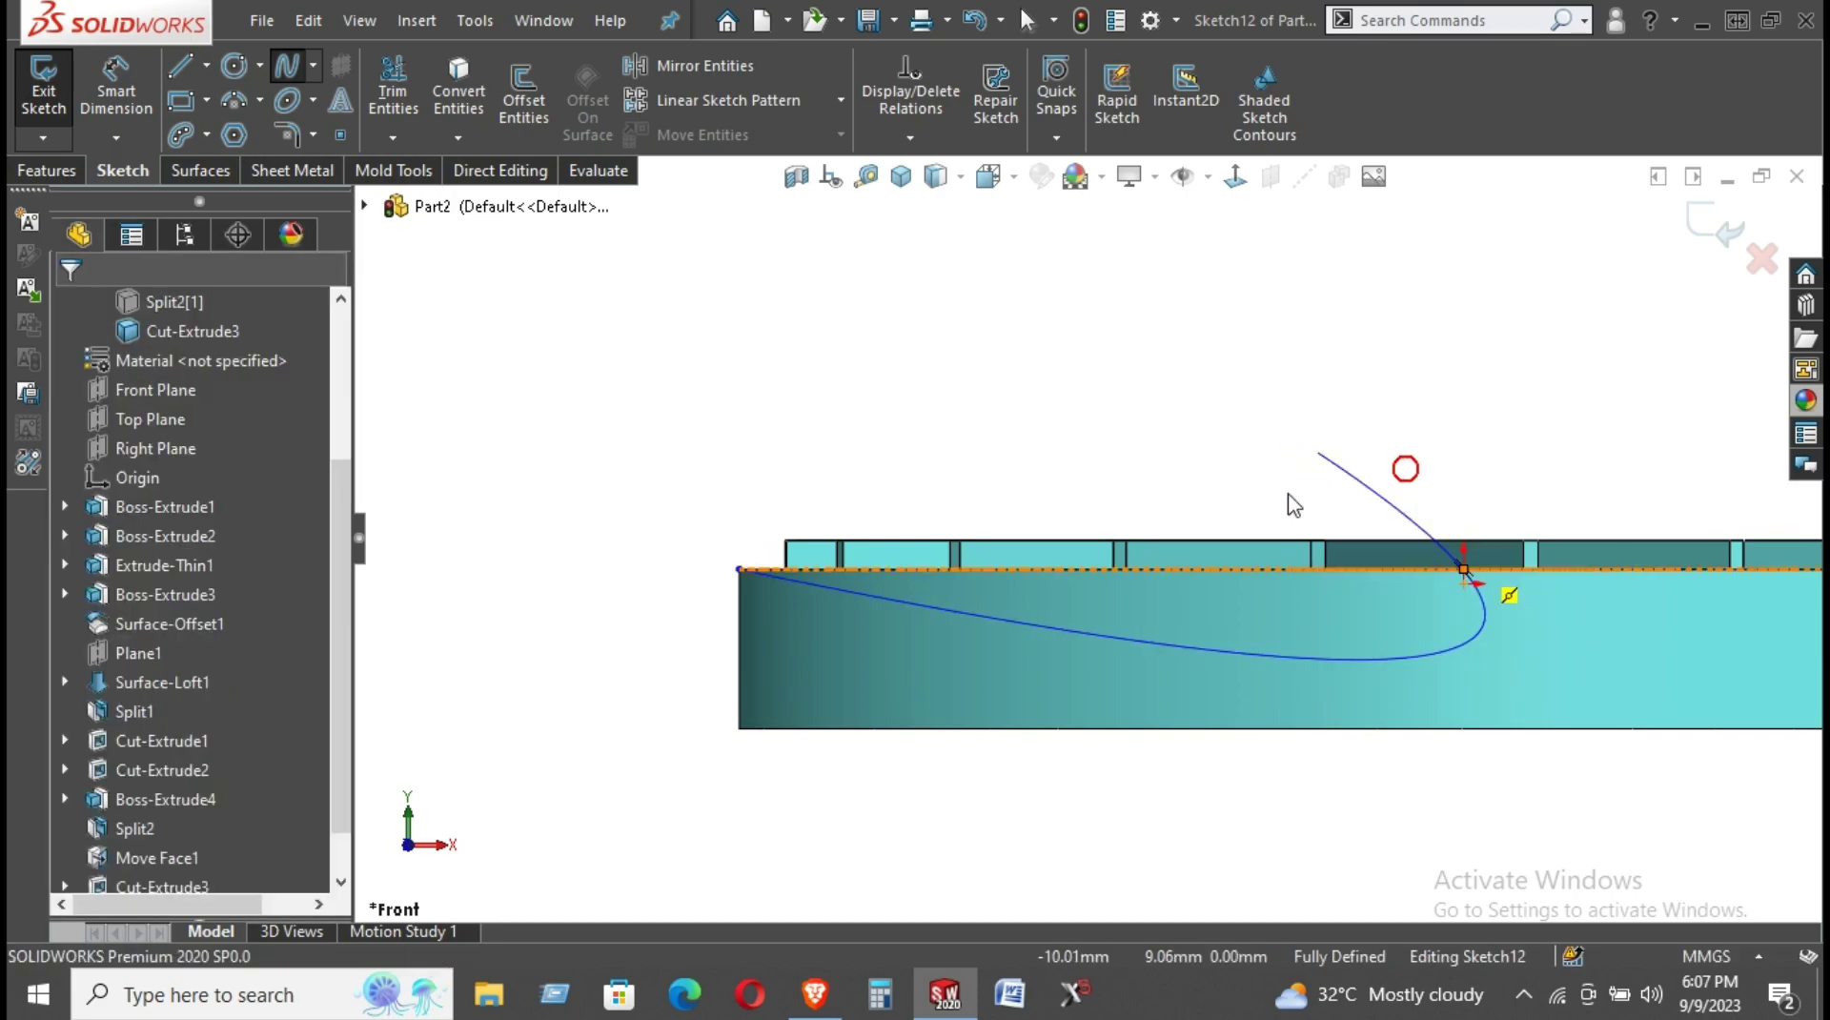
click(1038, 570)
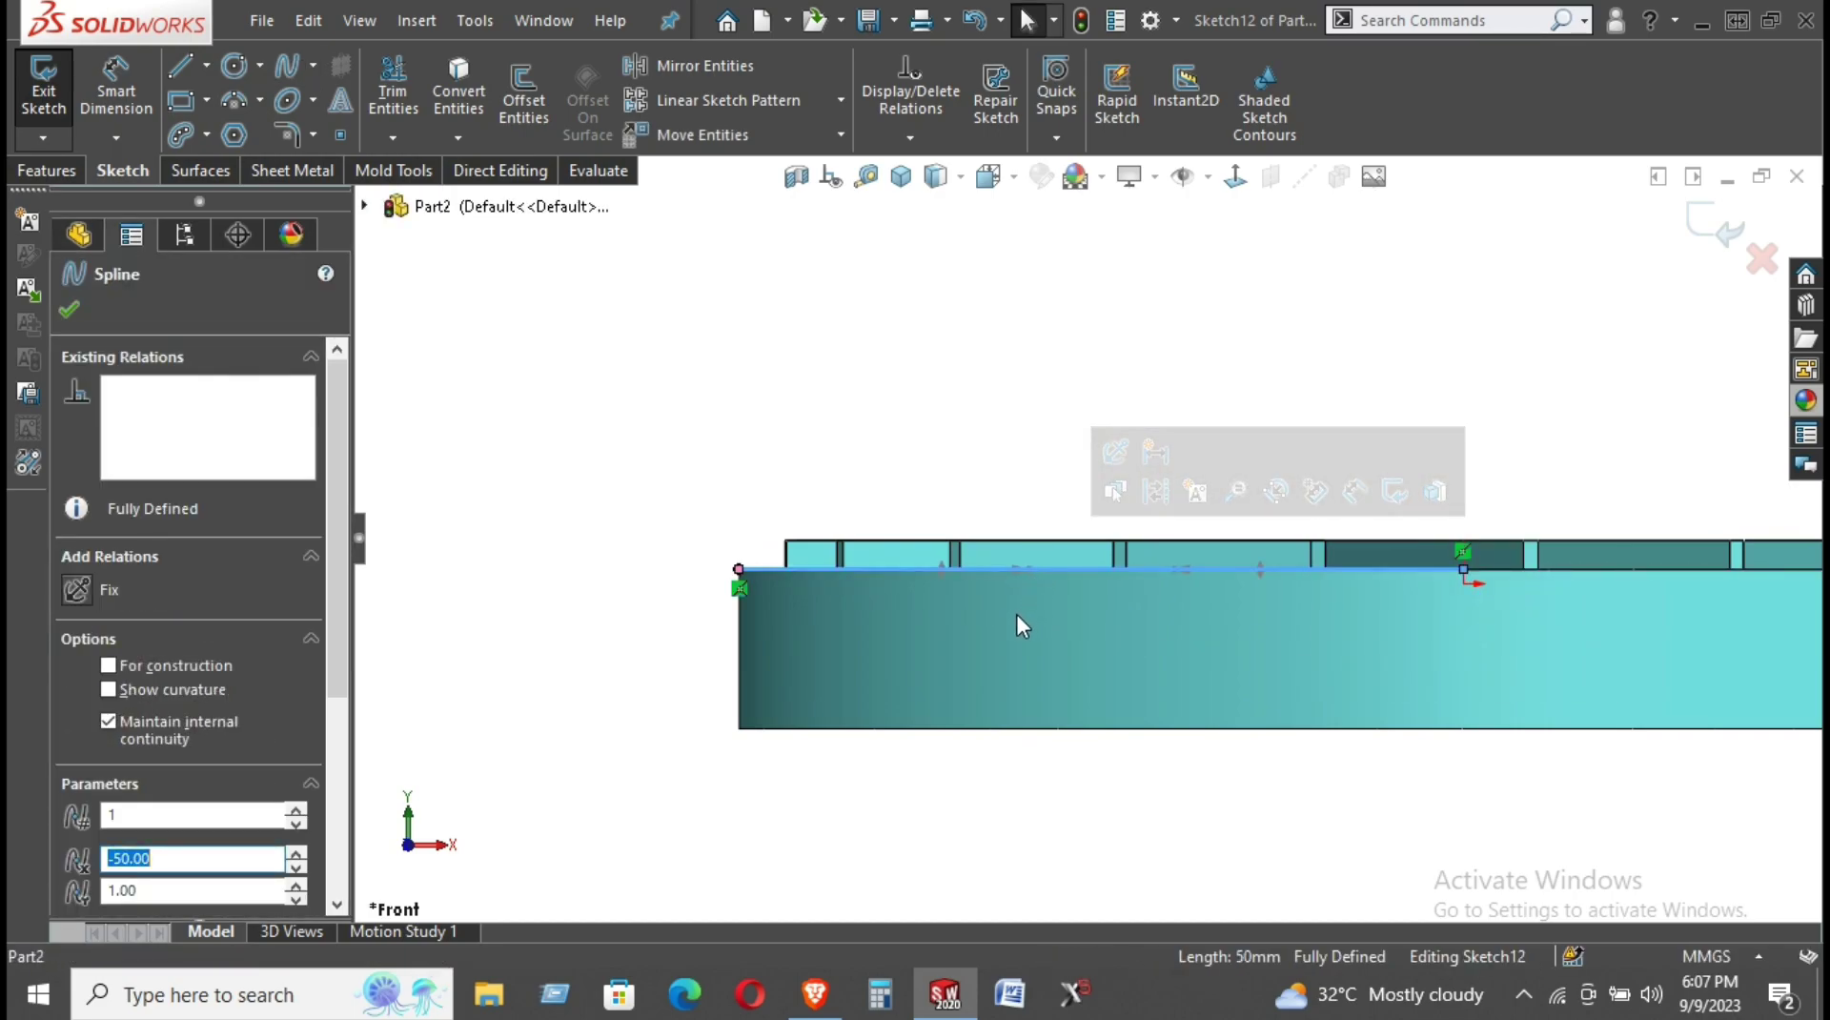
Select the spline and drag its end tangent handle upward to arch the curve.
middle_drag(1016, 614, 934, 641)
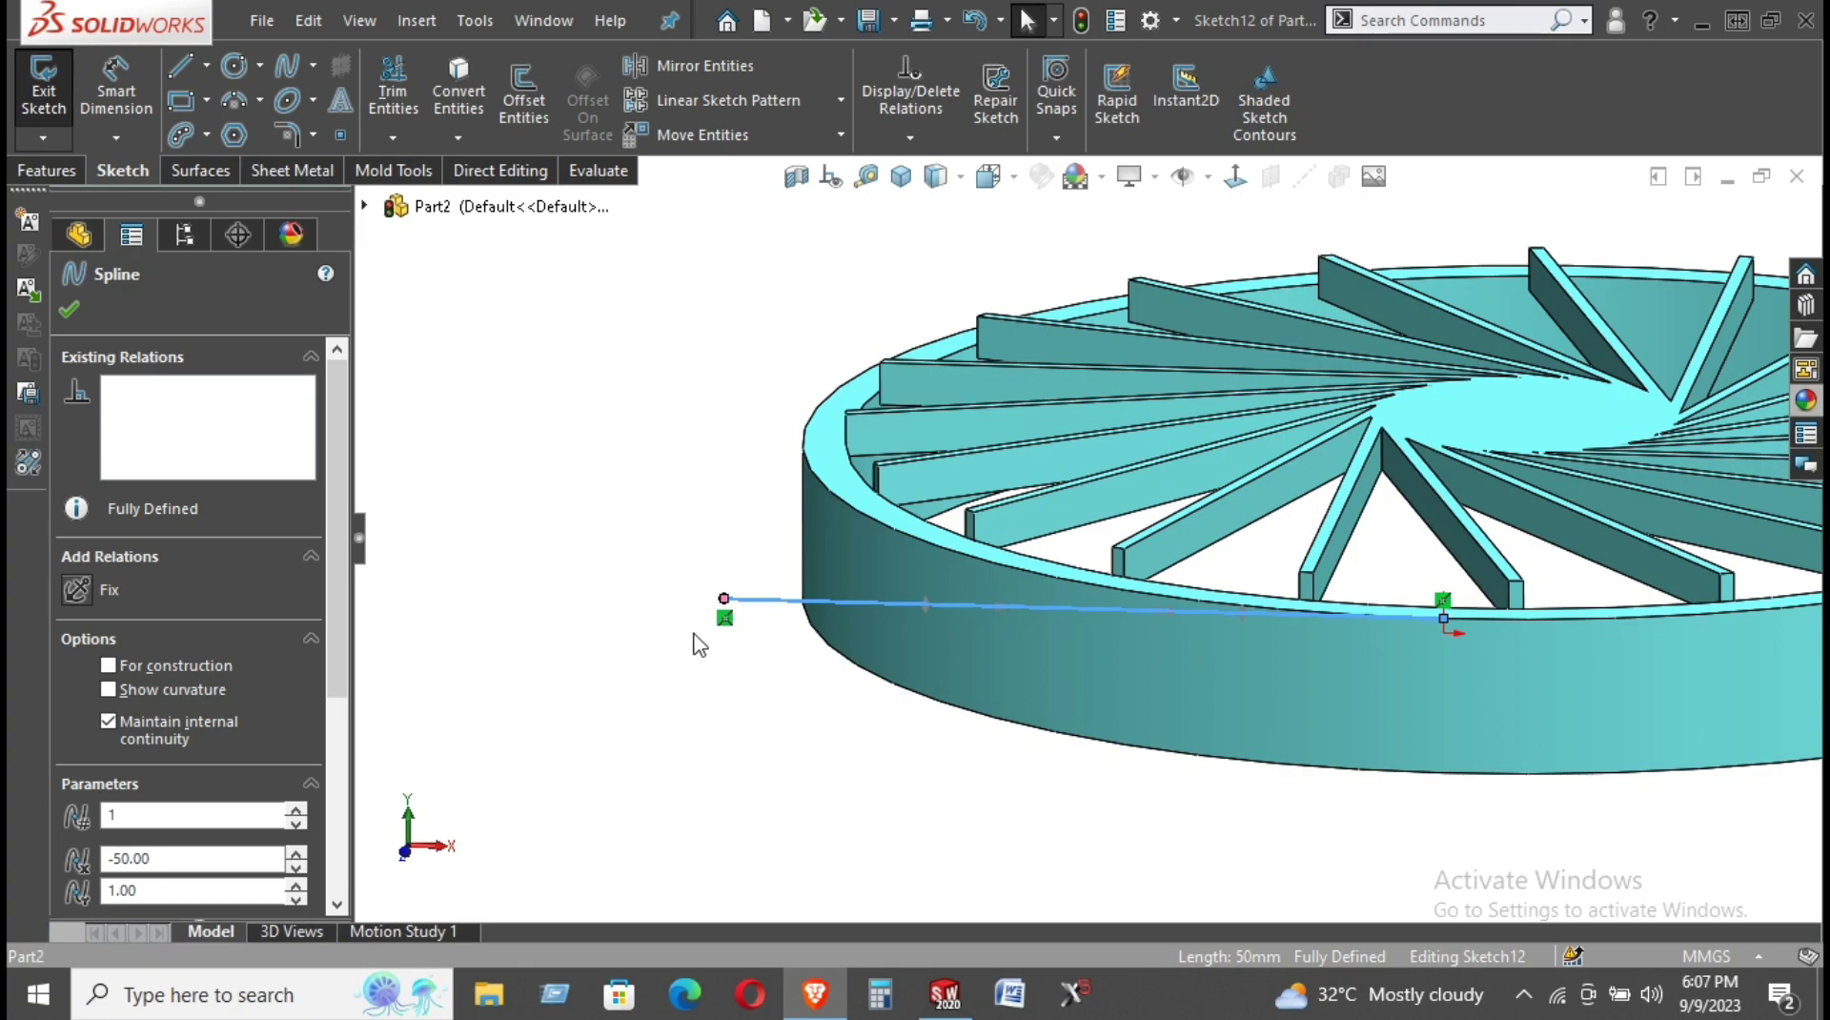
click(620, 638)
click(809, 600)
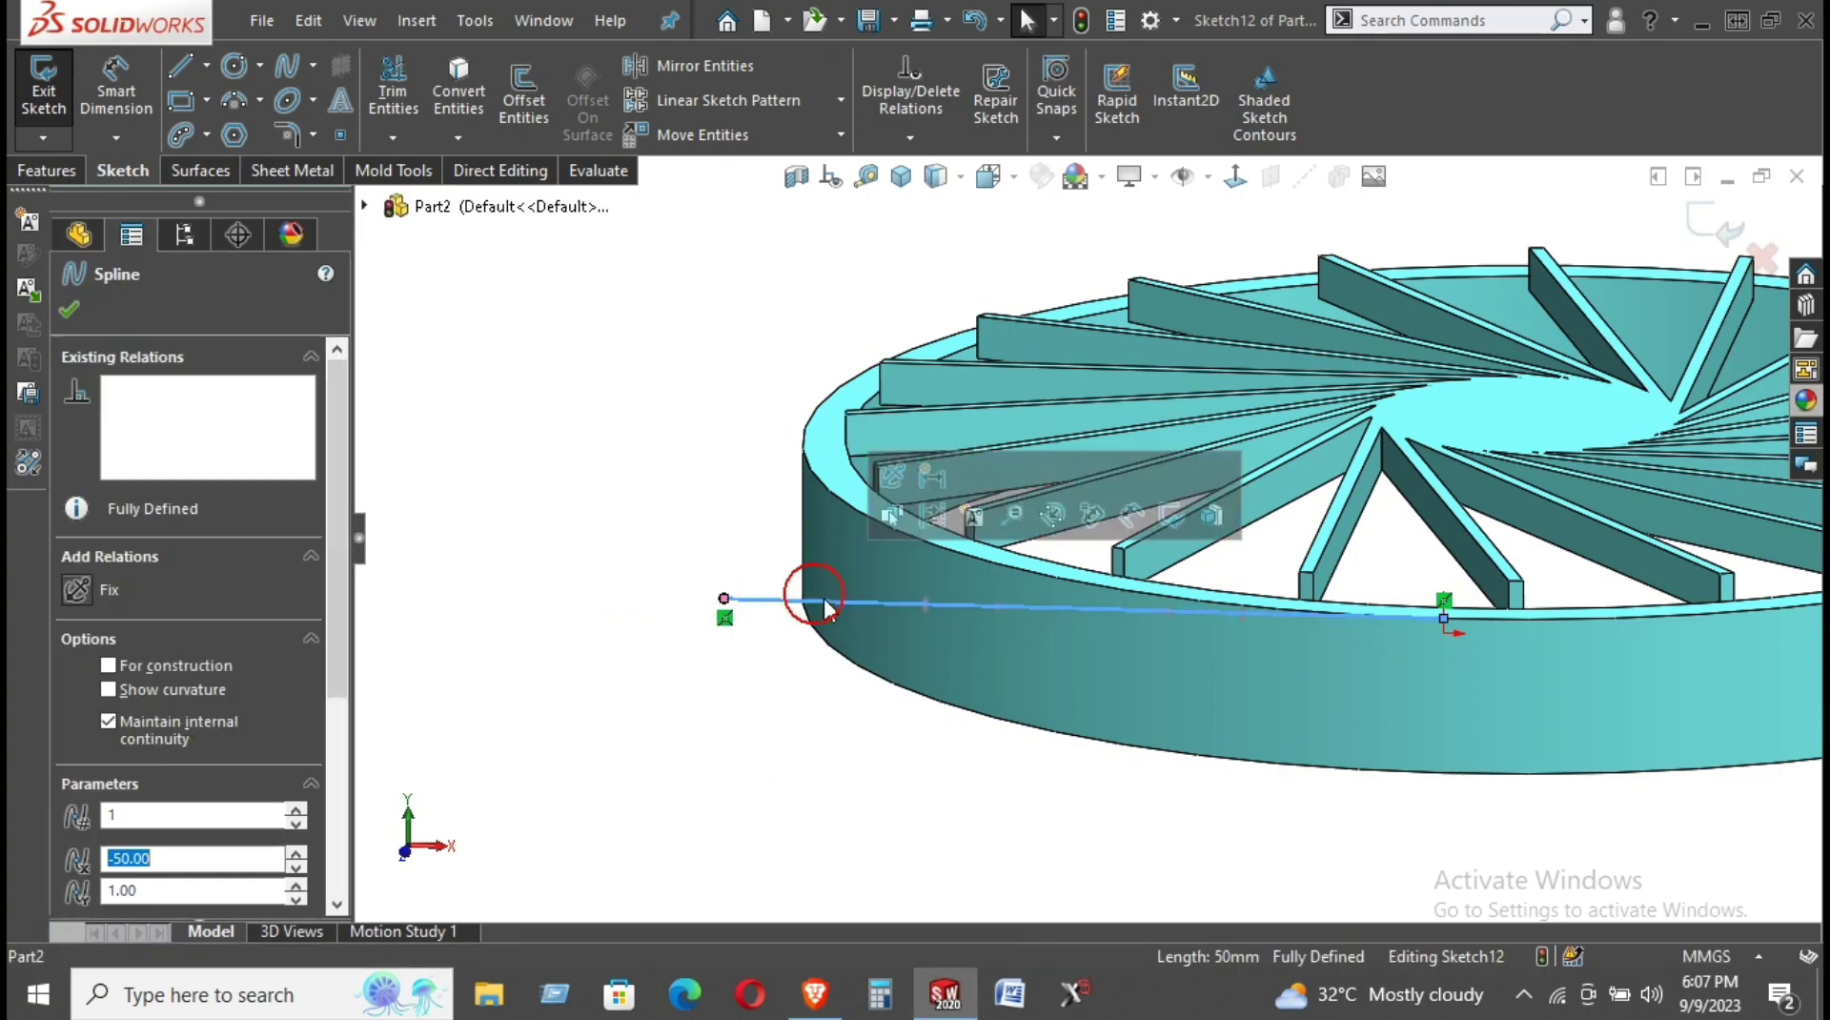
click(940, 604)
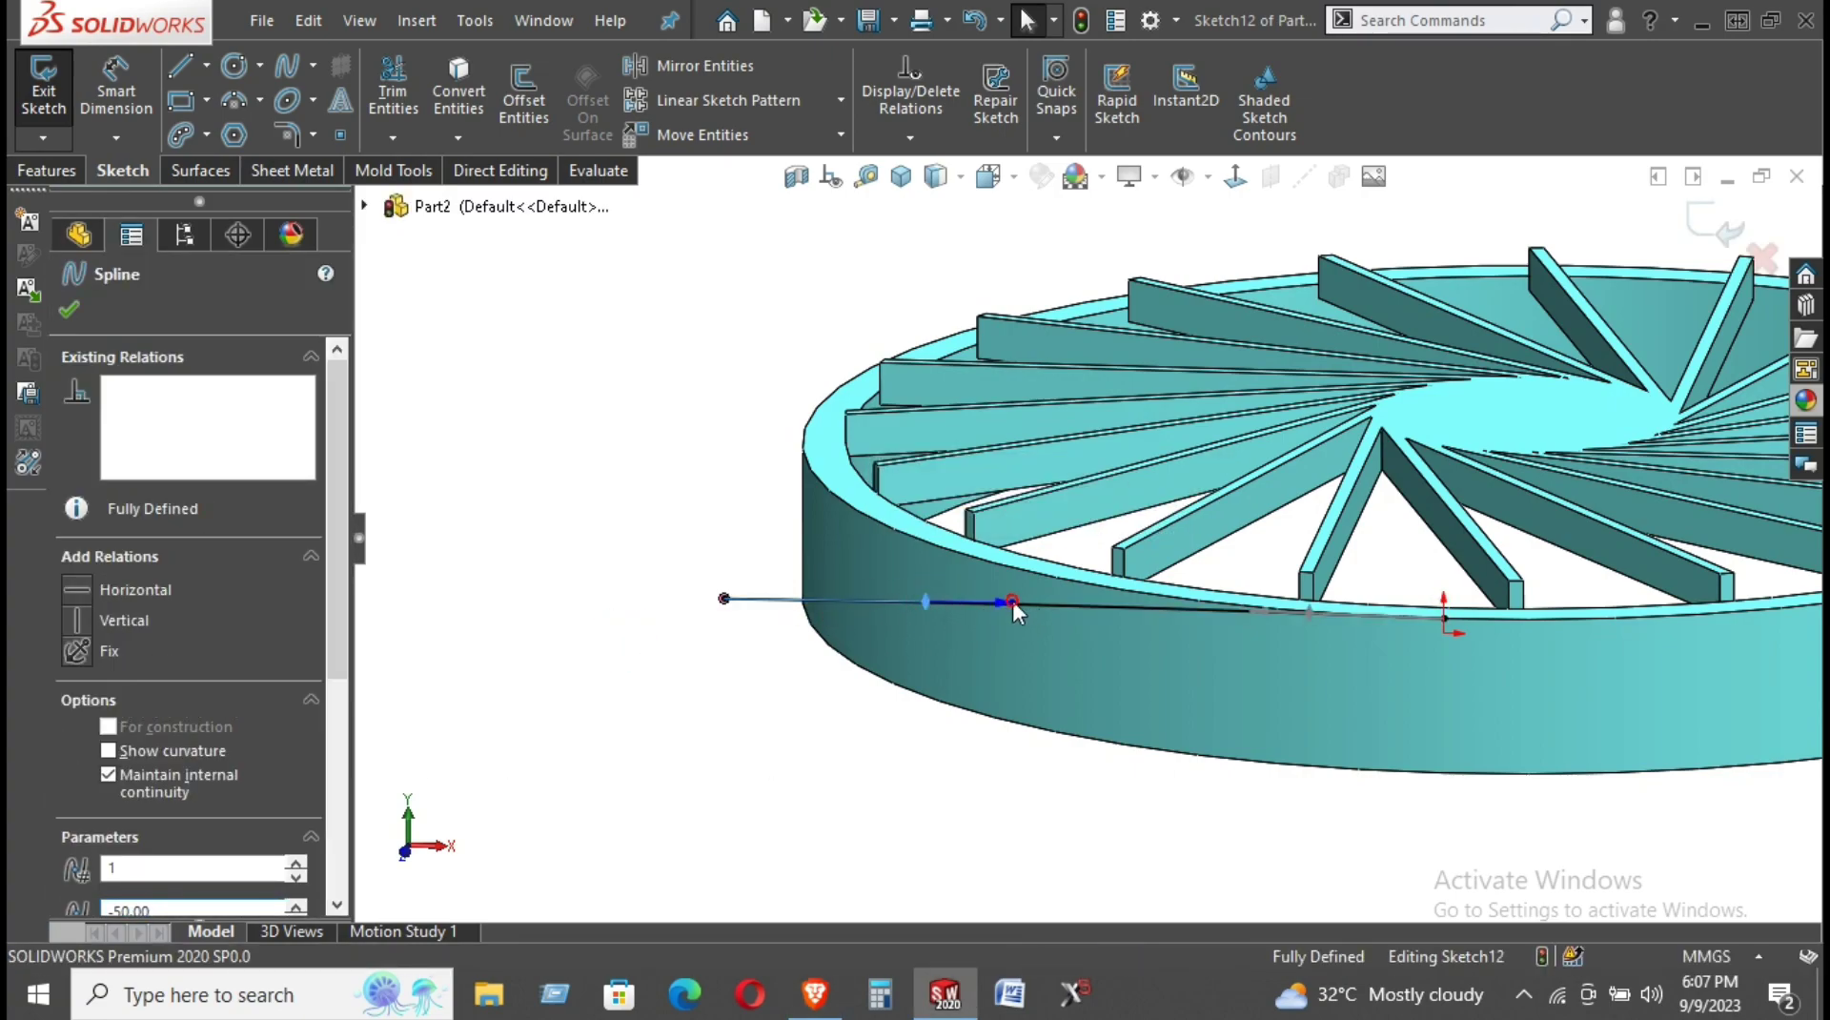
drag(1012, 600, 1014, 558)
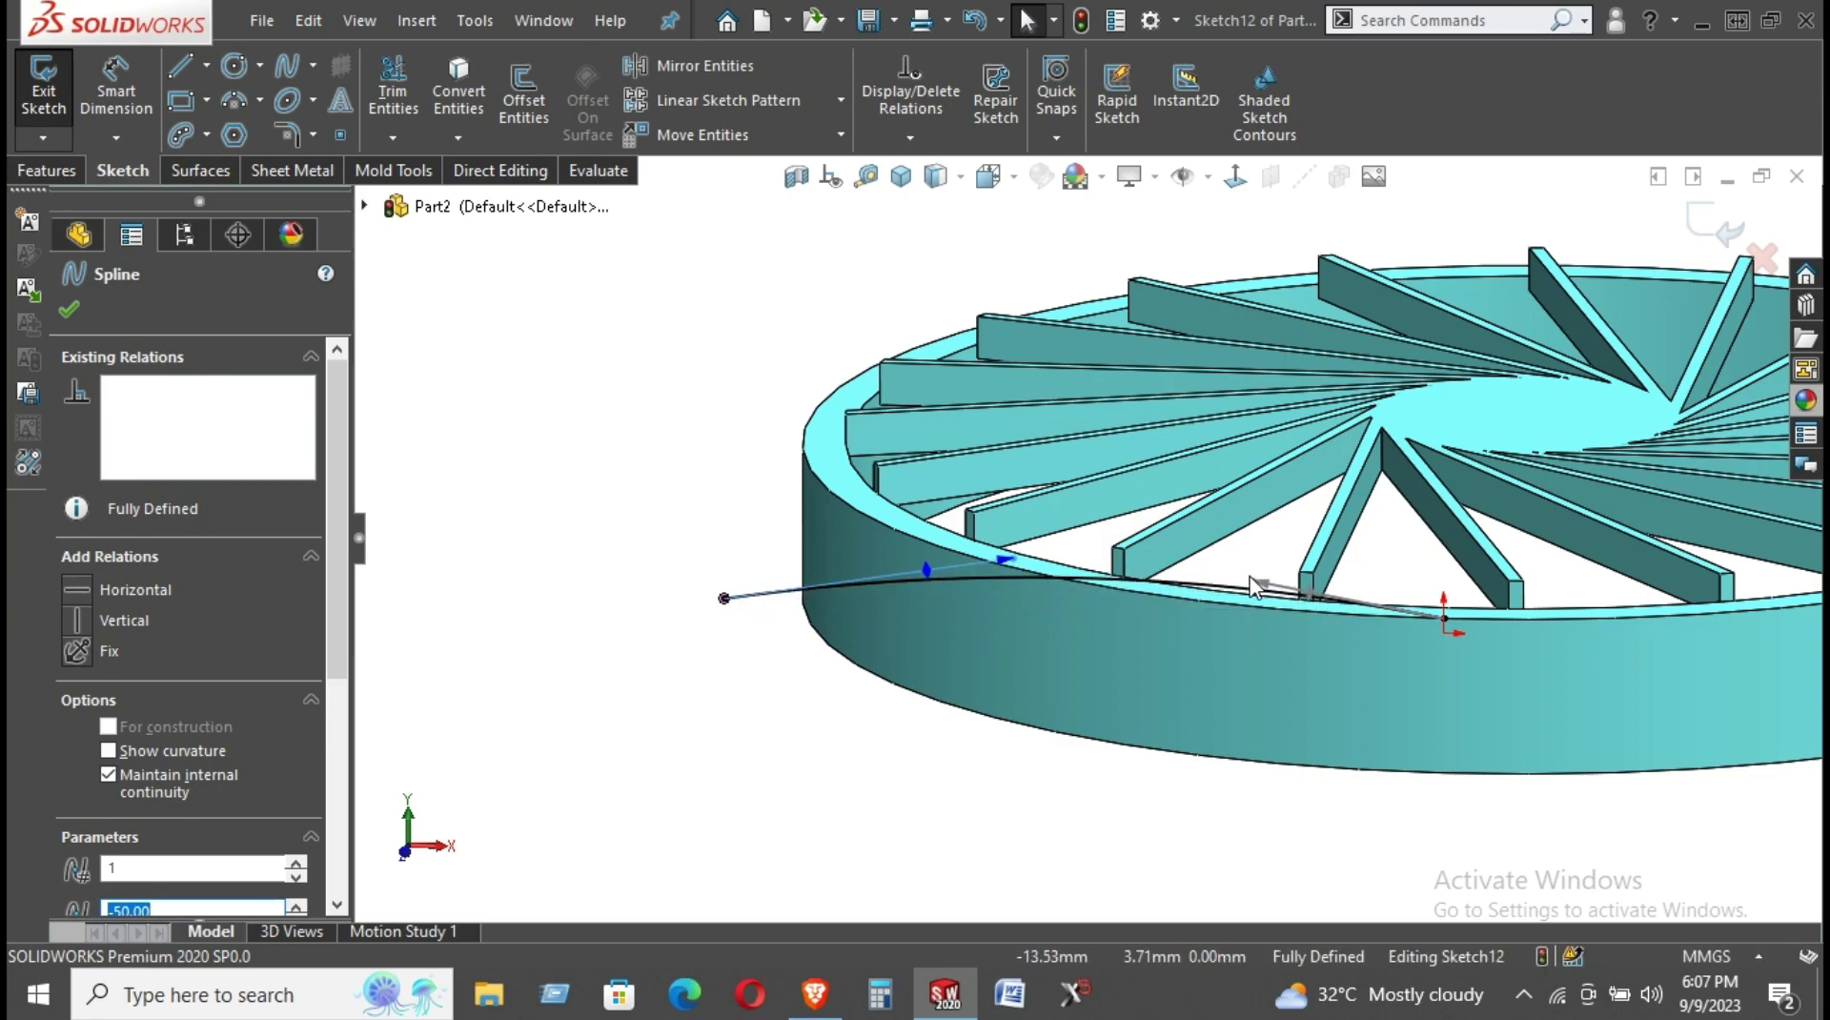
drag(1007, 558, 923, 542)
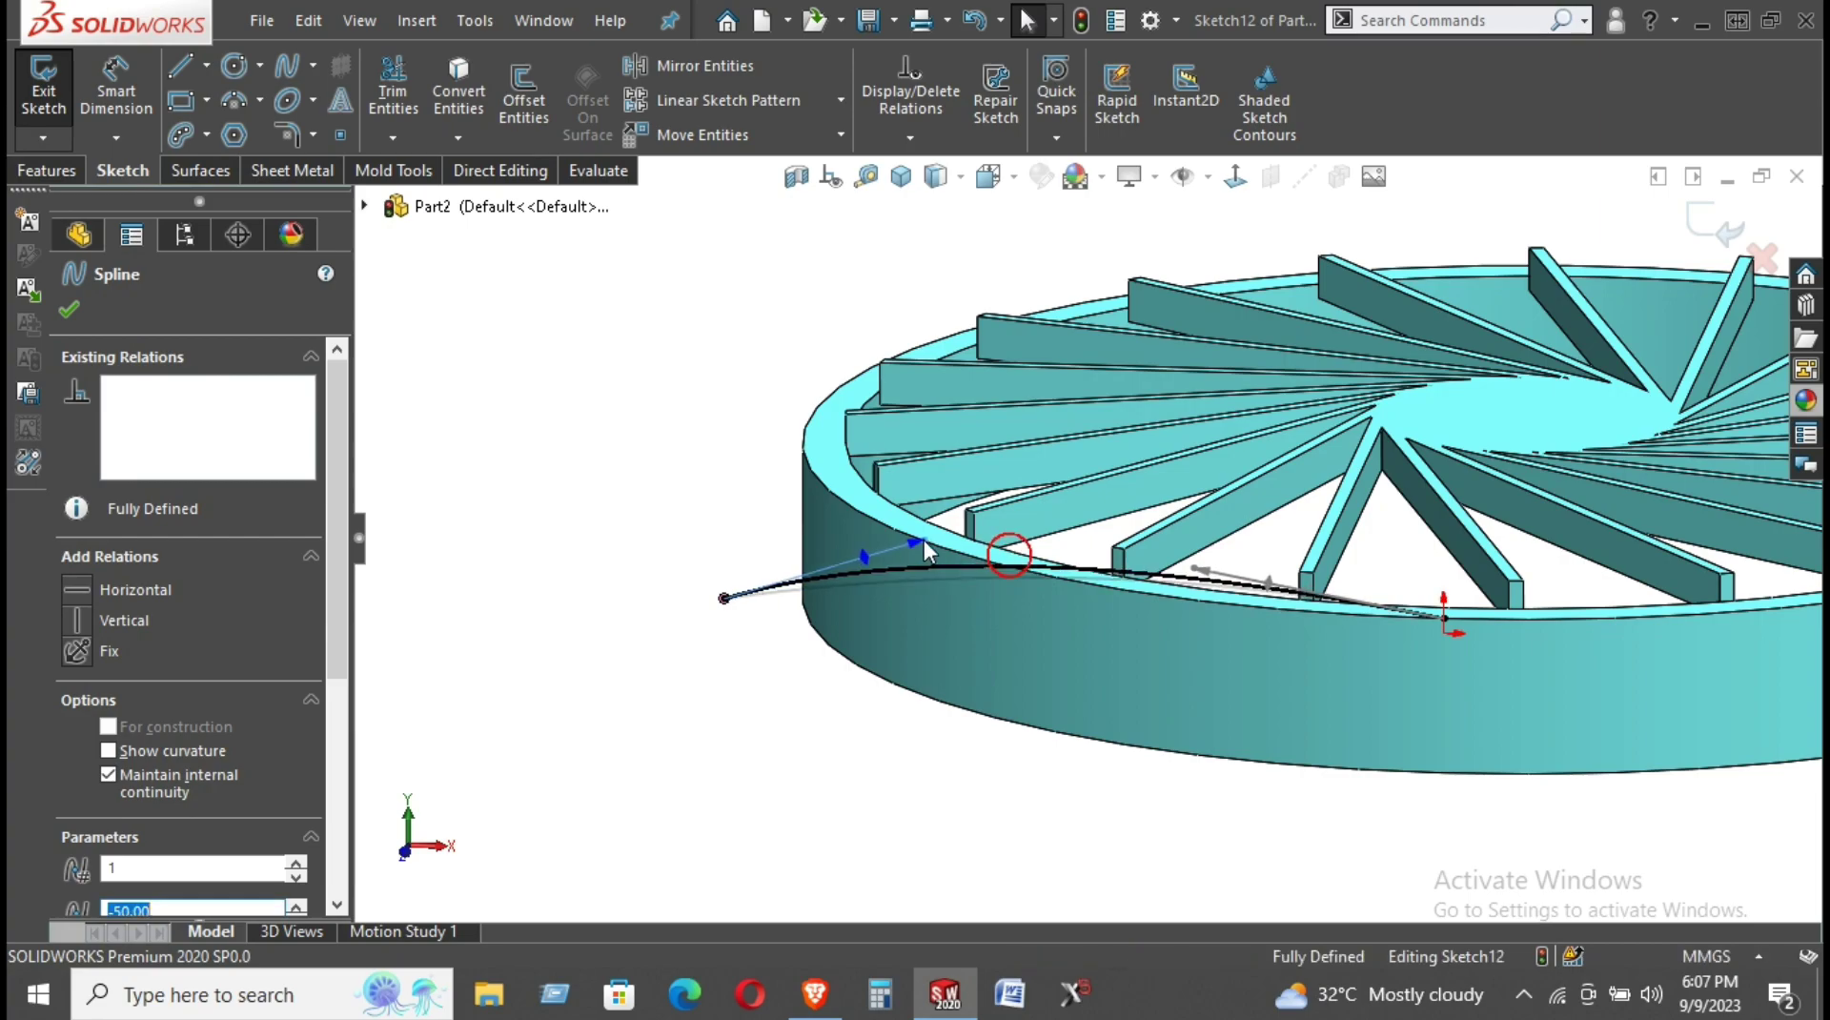
click(1233, 176)
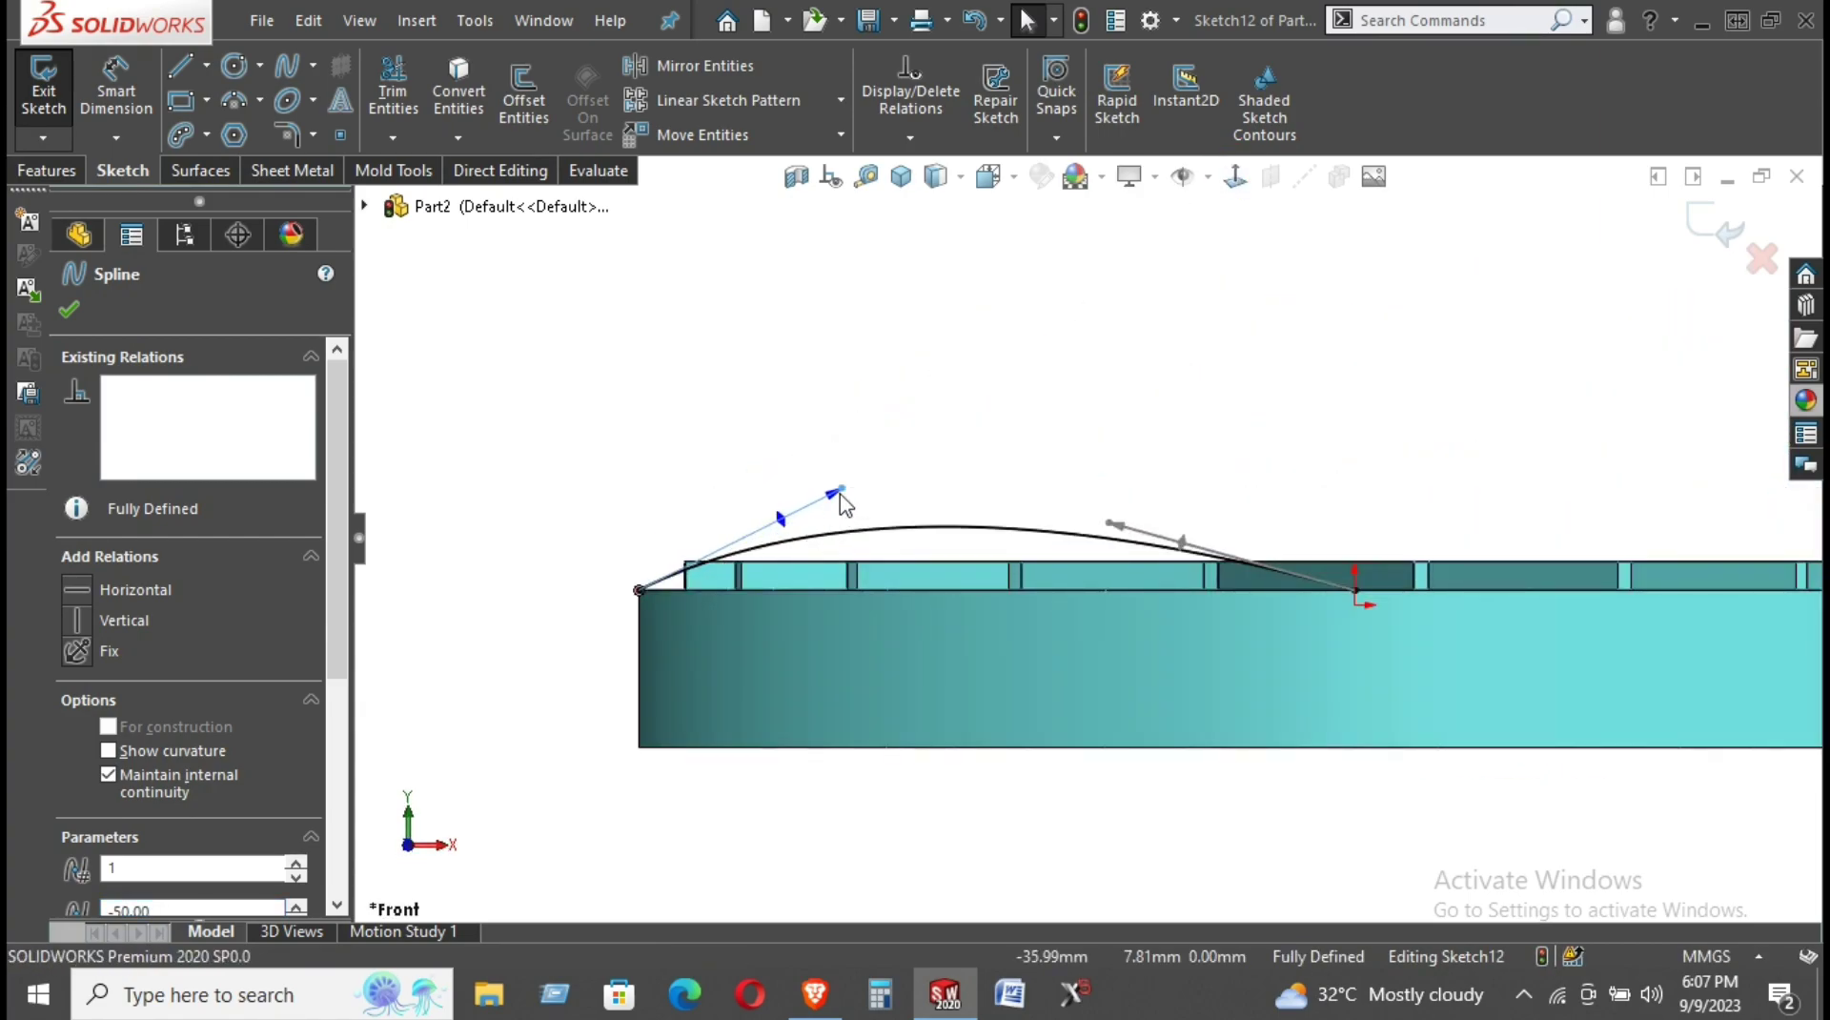
Lower and fine-tune the tangent so the arc sits just above the spoke tops.
drag(838, 493, 966, 555)
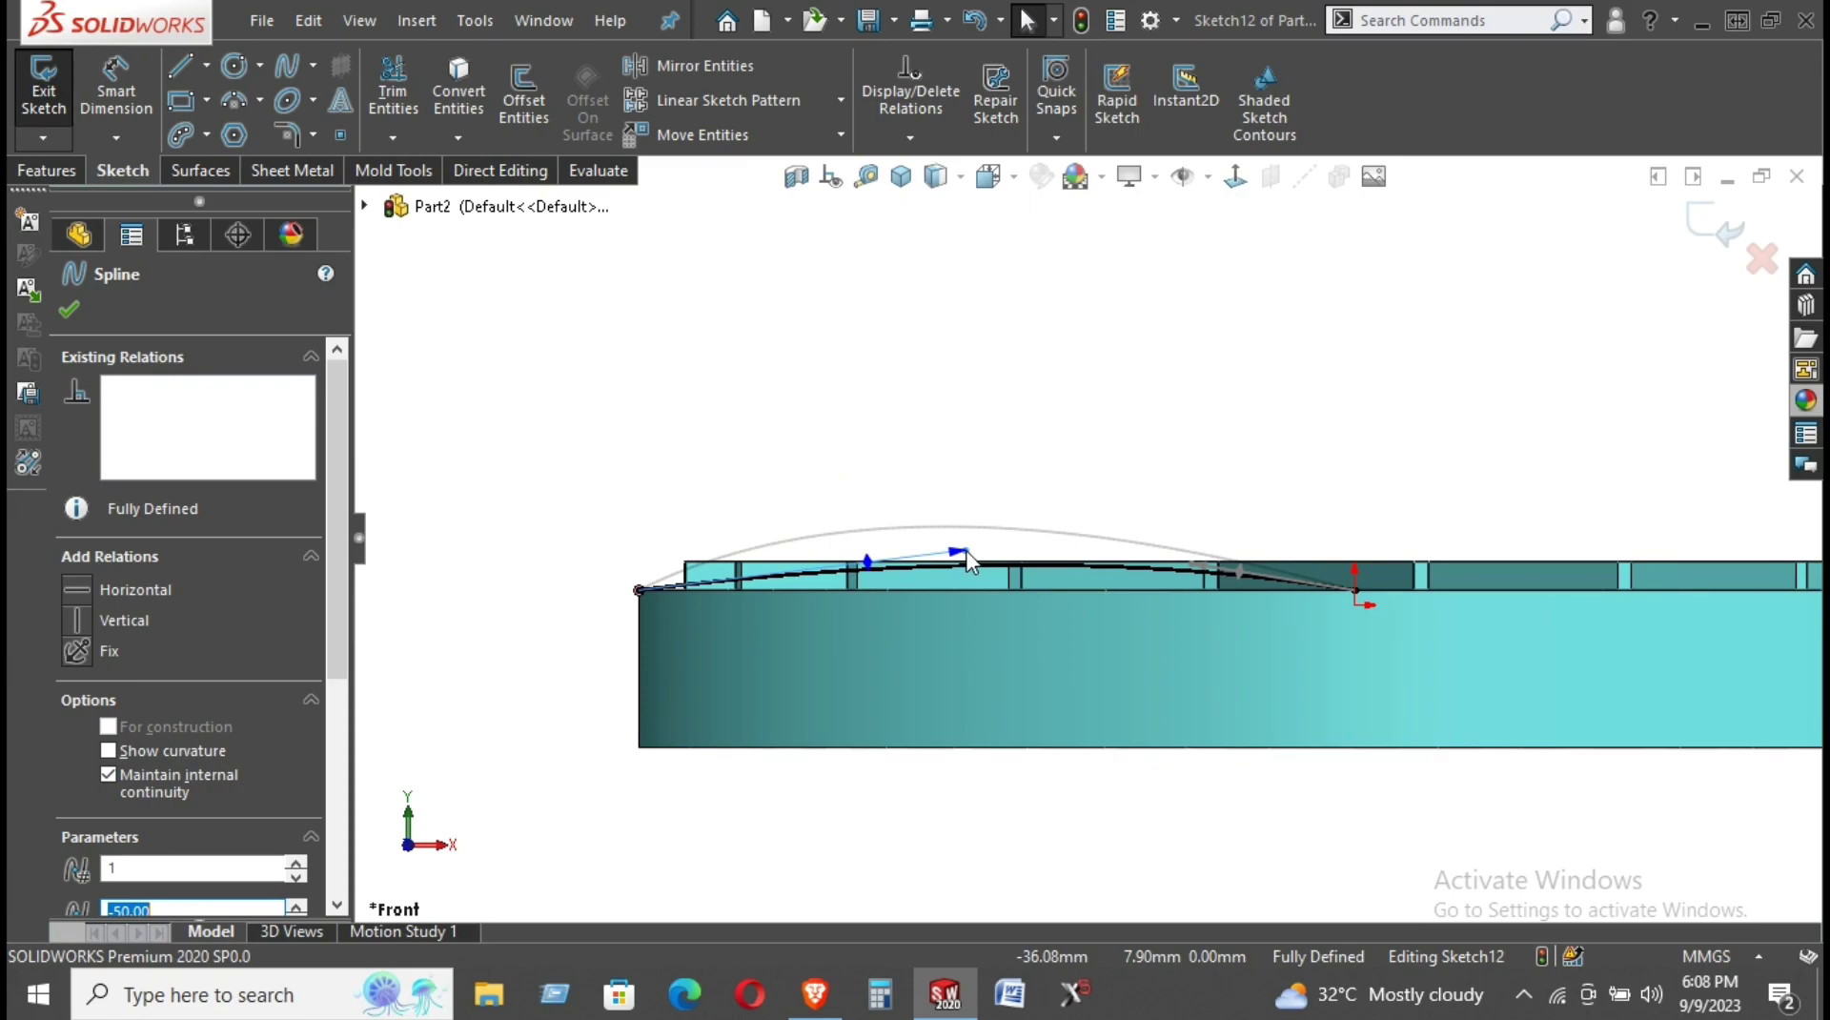
drag(966, 552, 966, 553)
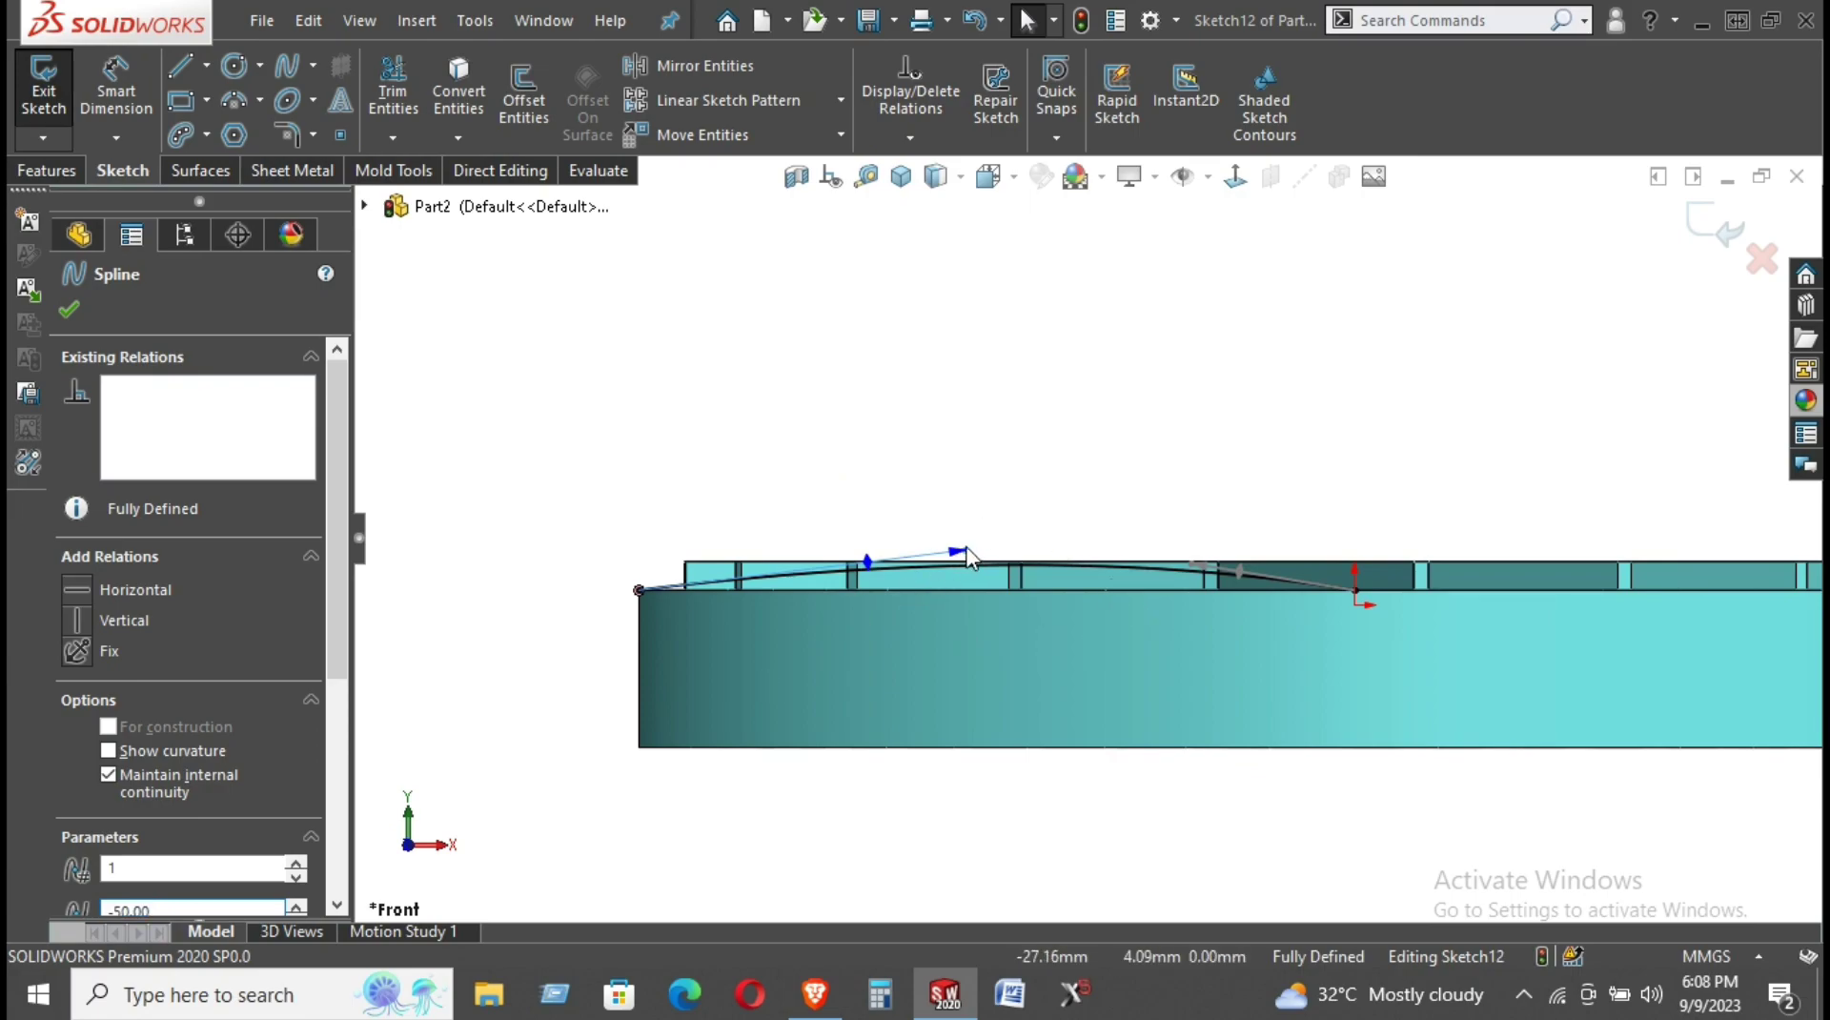
drag(967, 552, 975, 567)
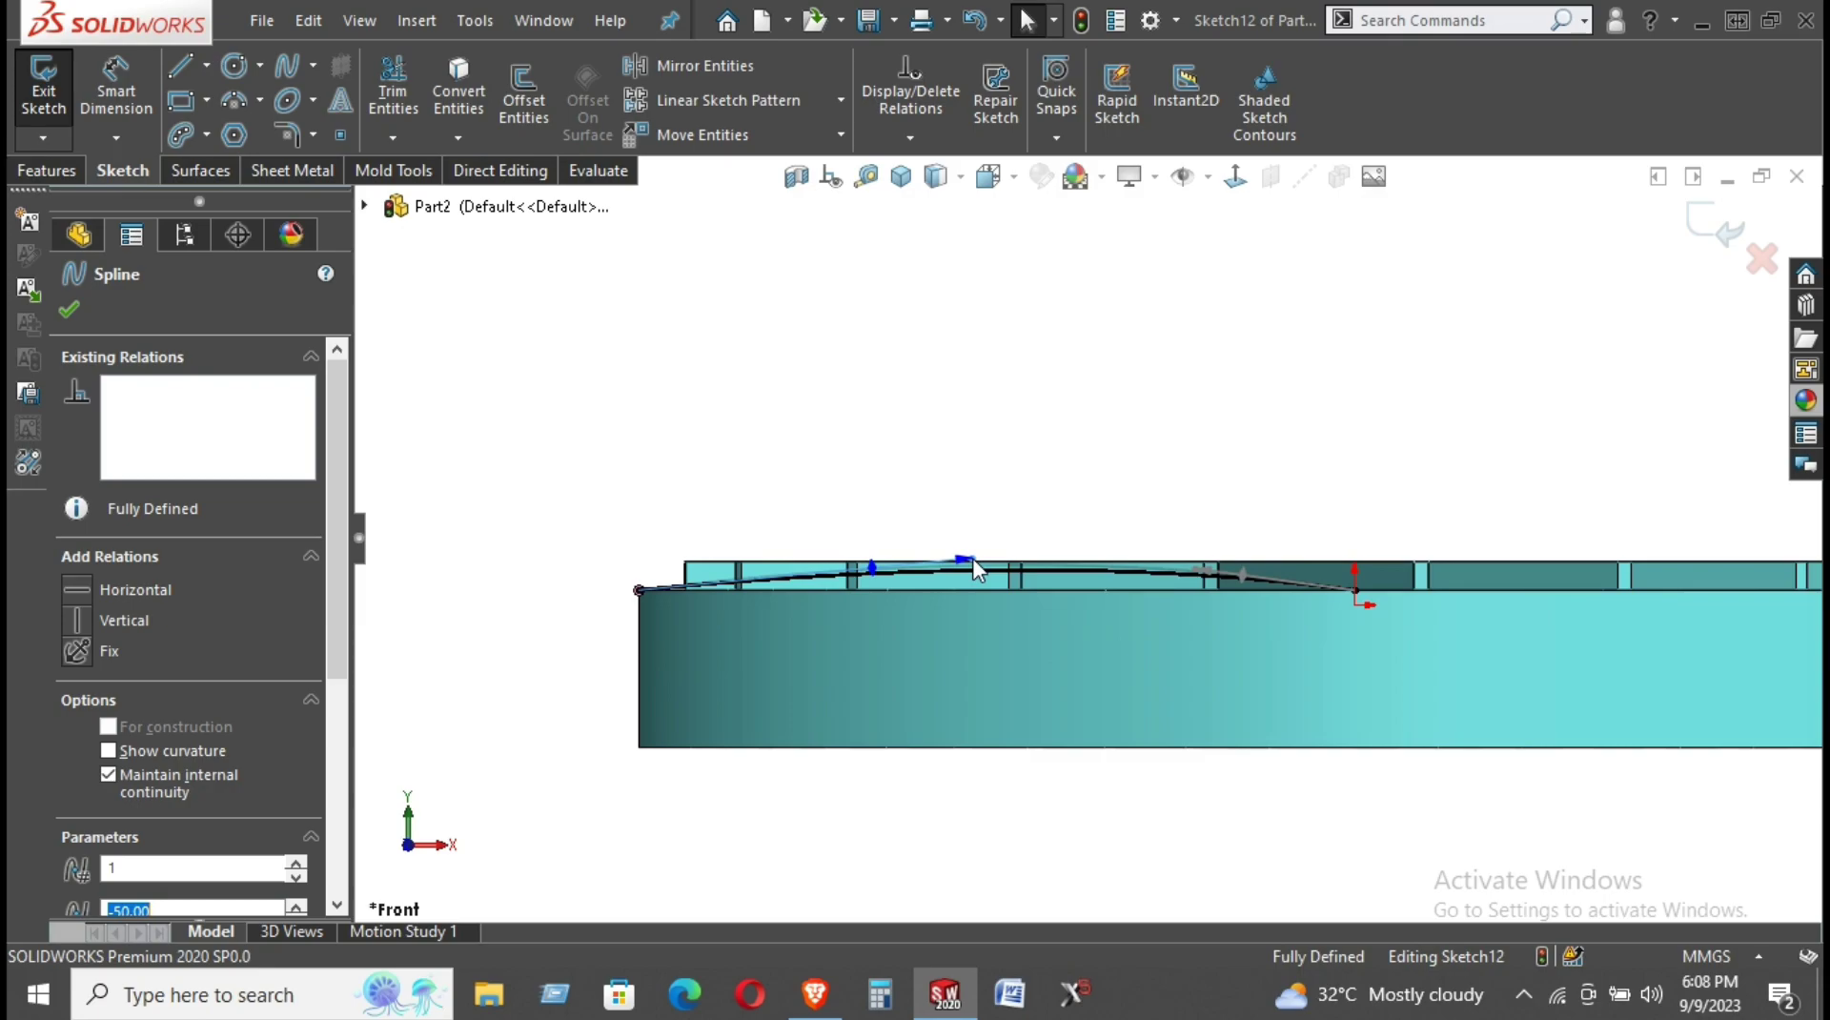
drag(973, 563, 976, 566)
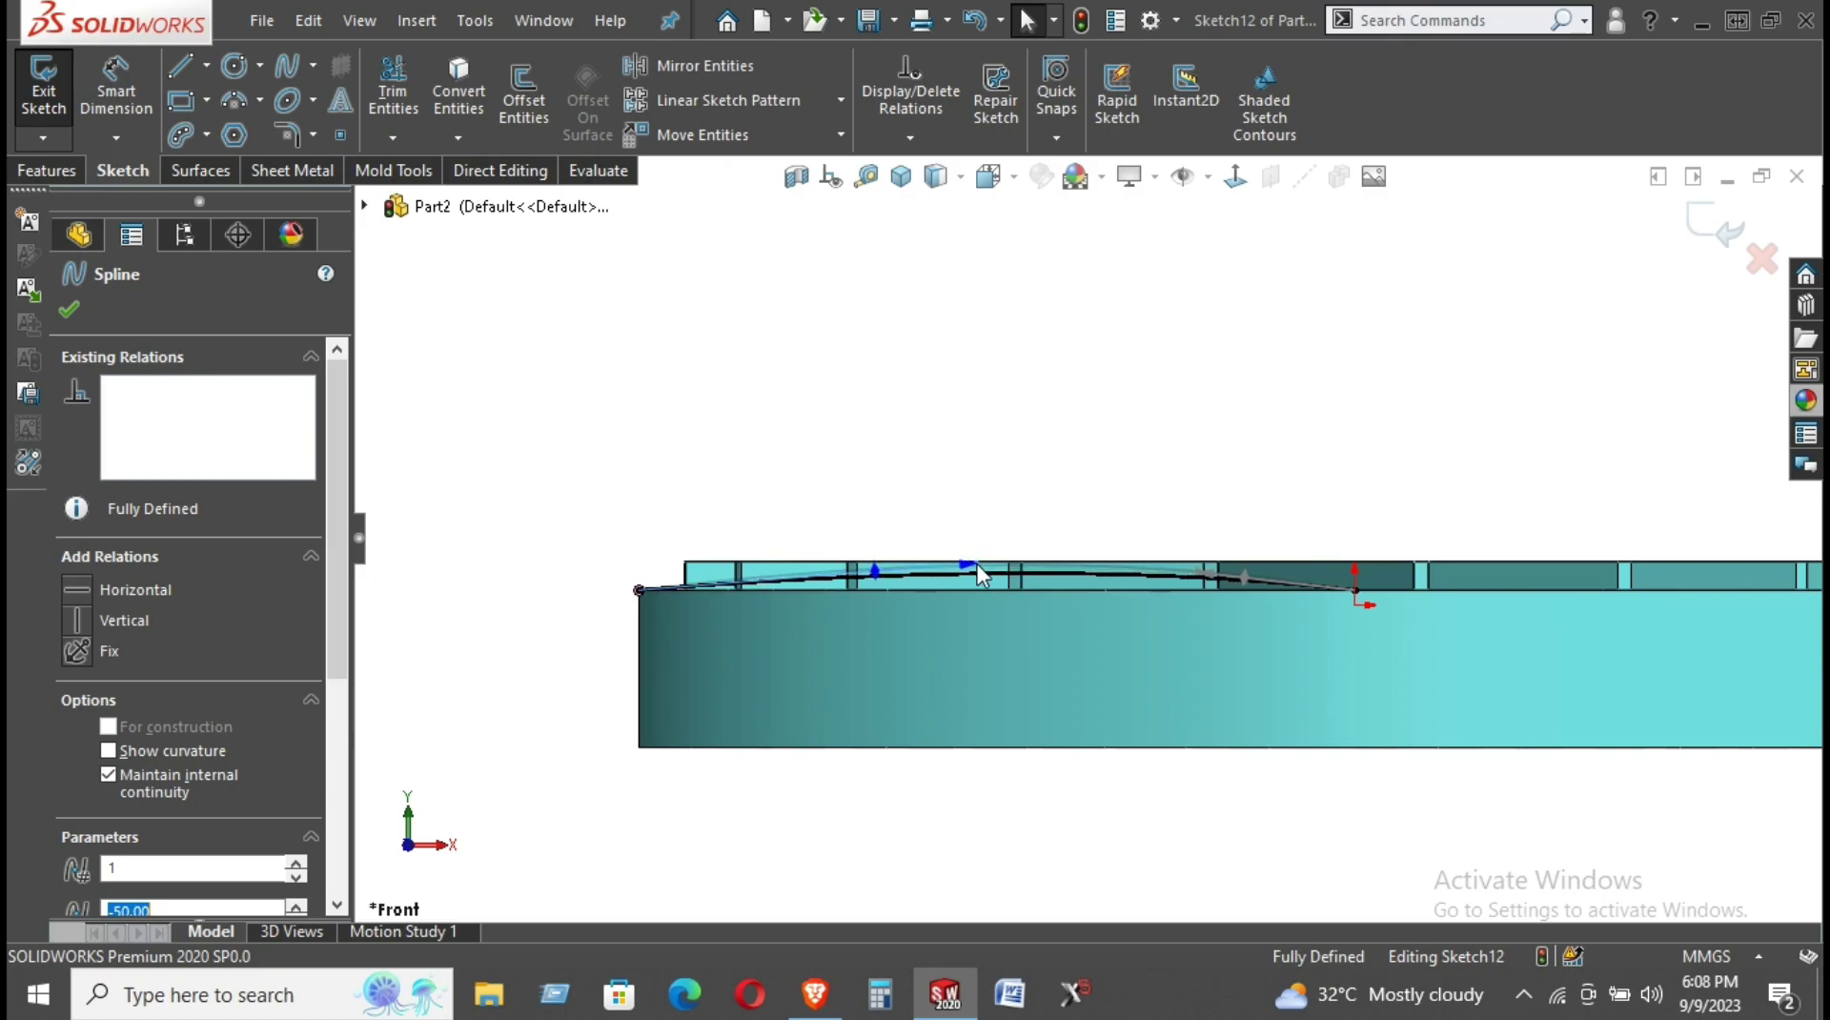
scroll(1244, 600, down, 3)
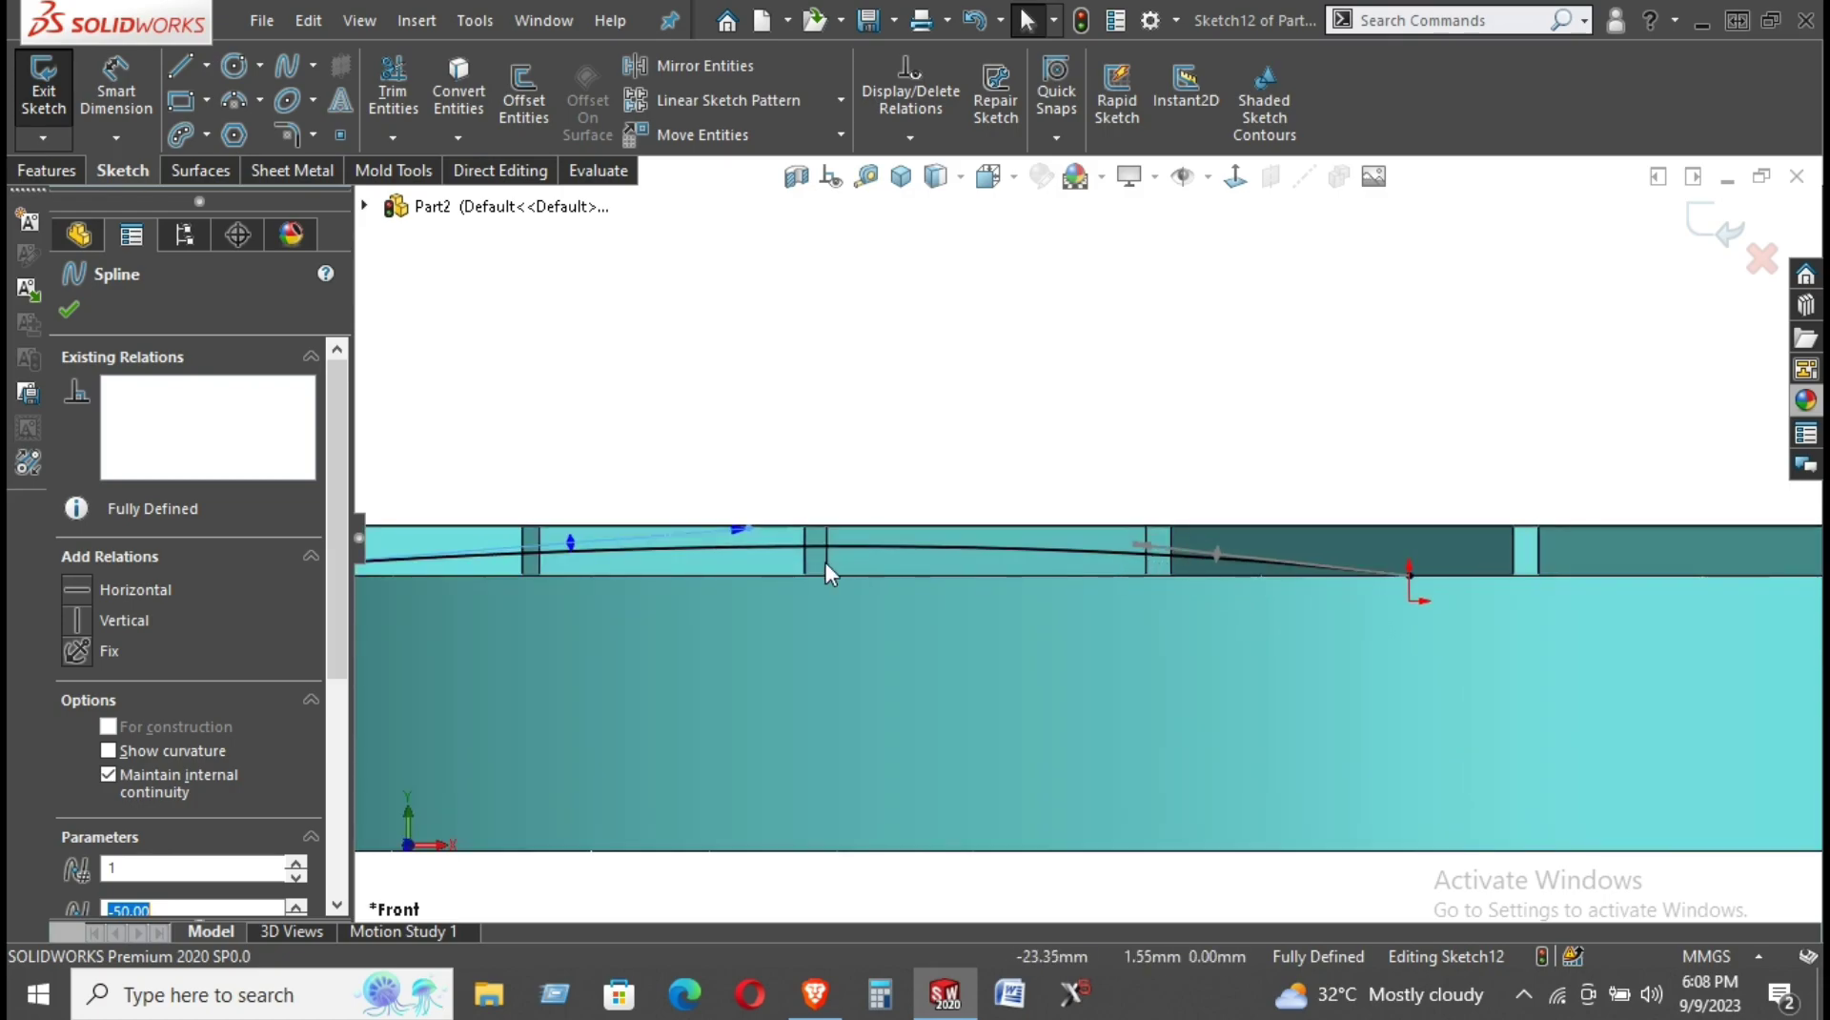
click(1135, 540)
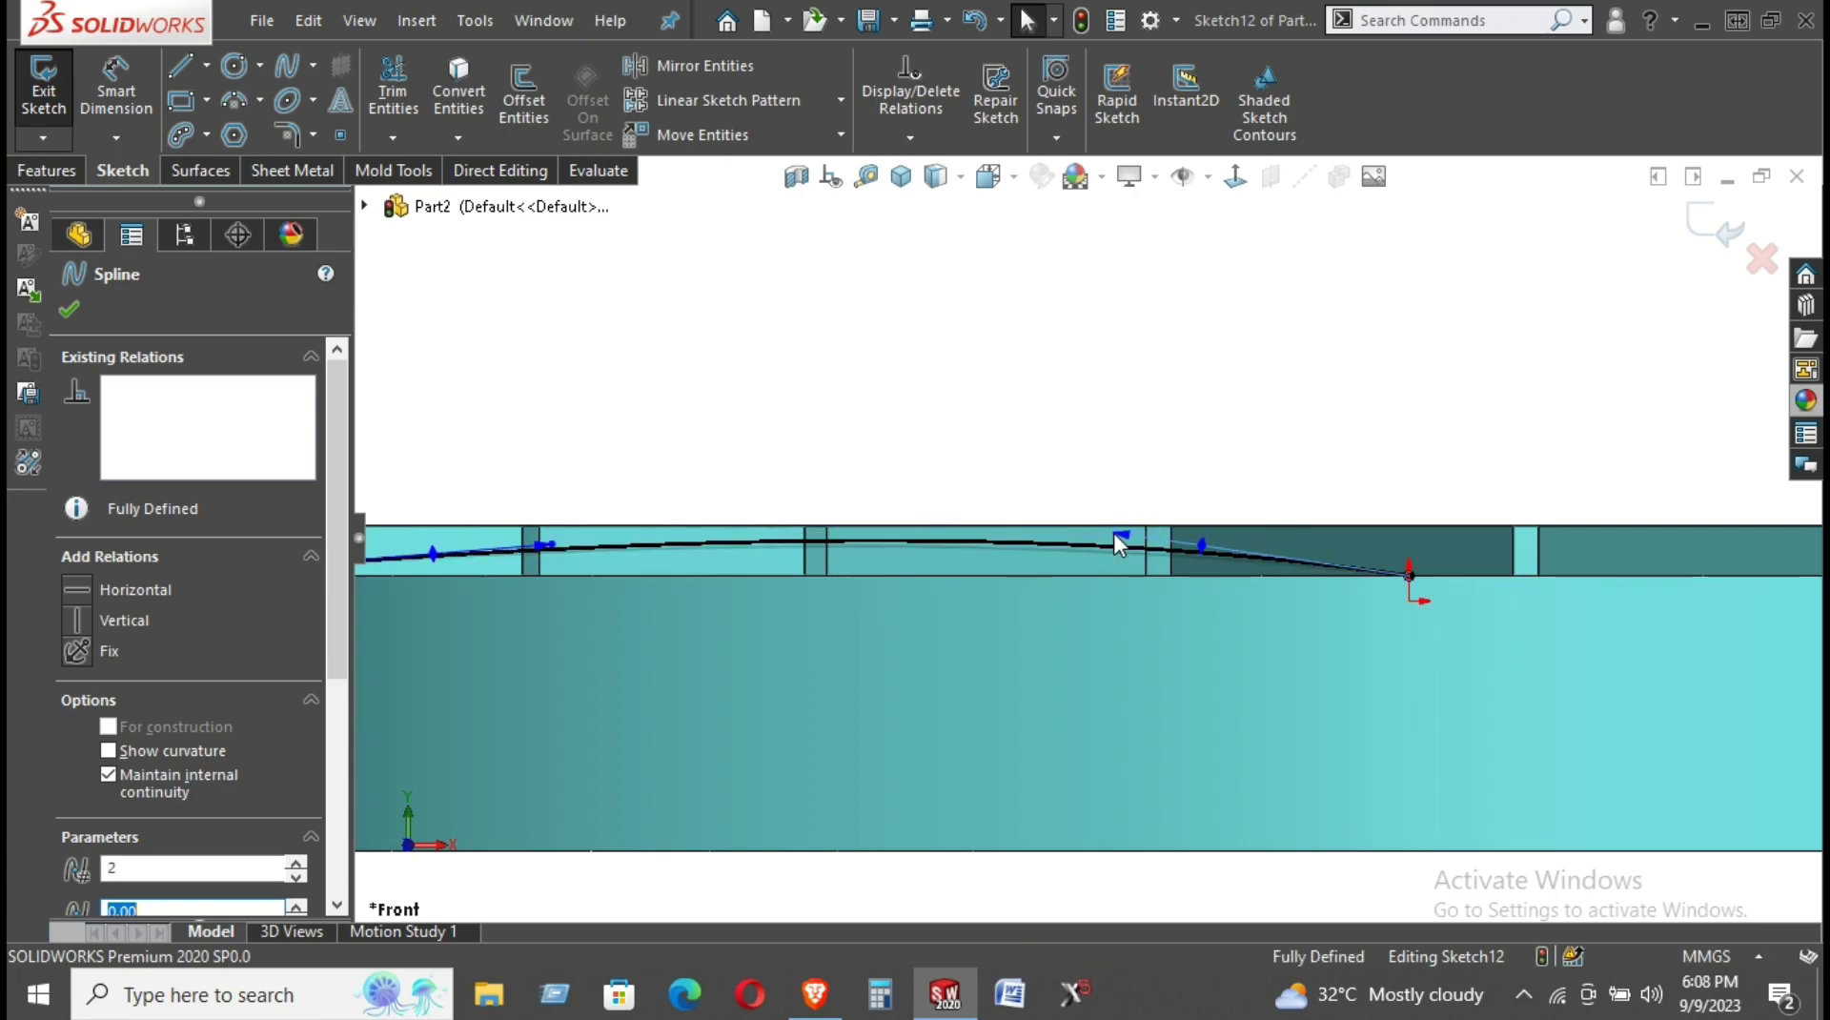
click(939, 410)
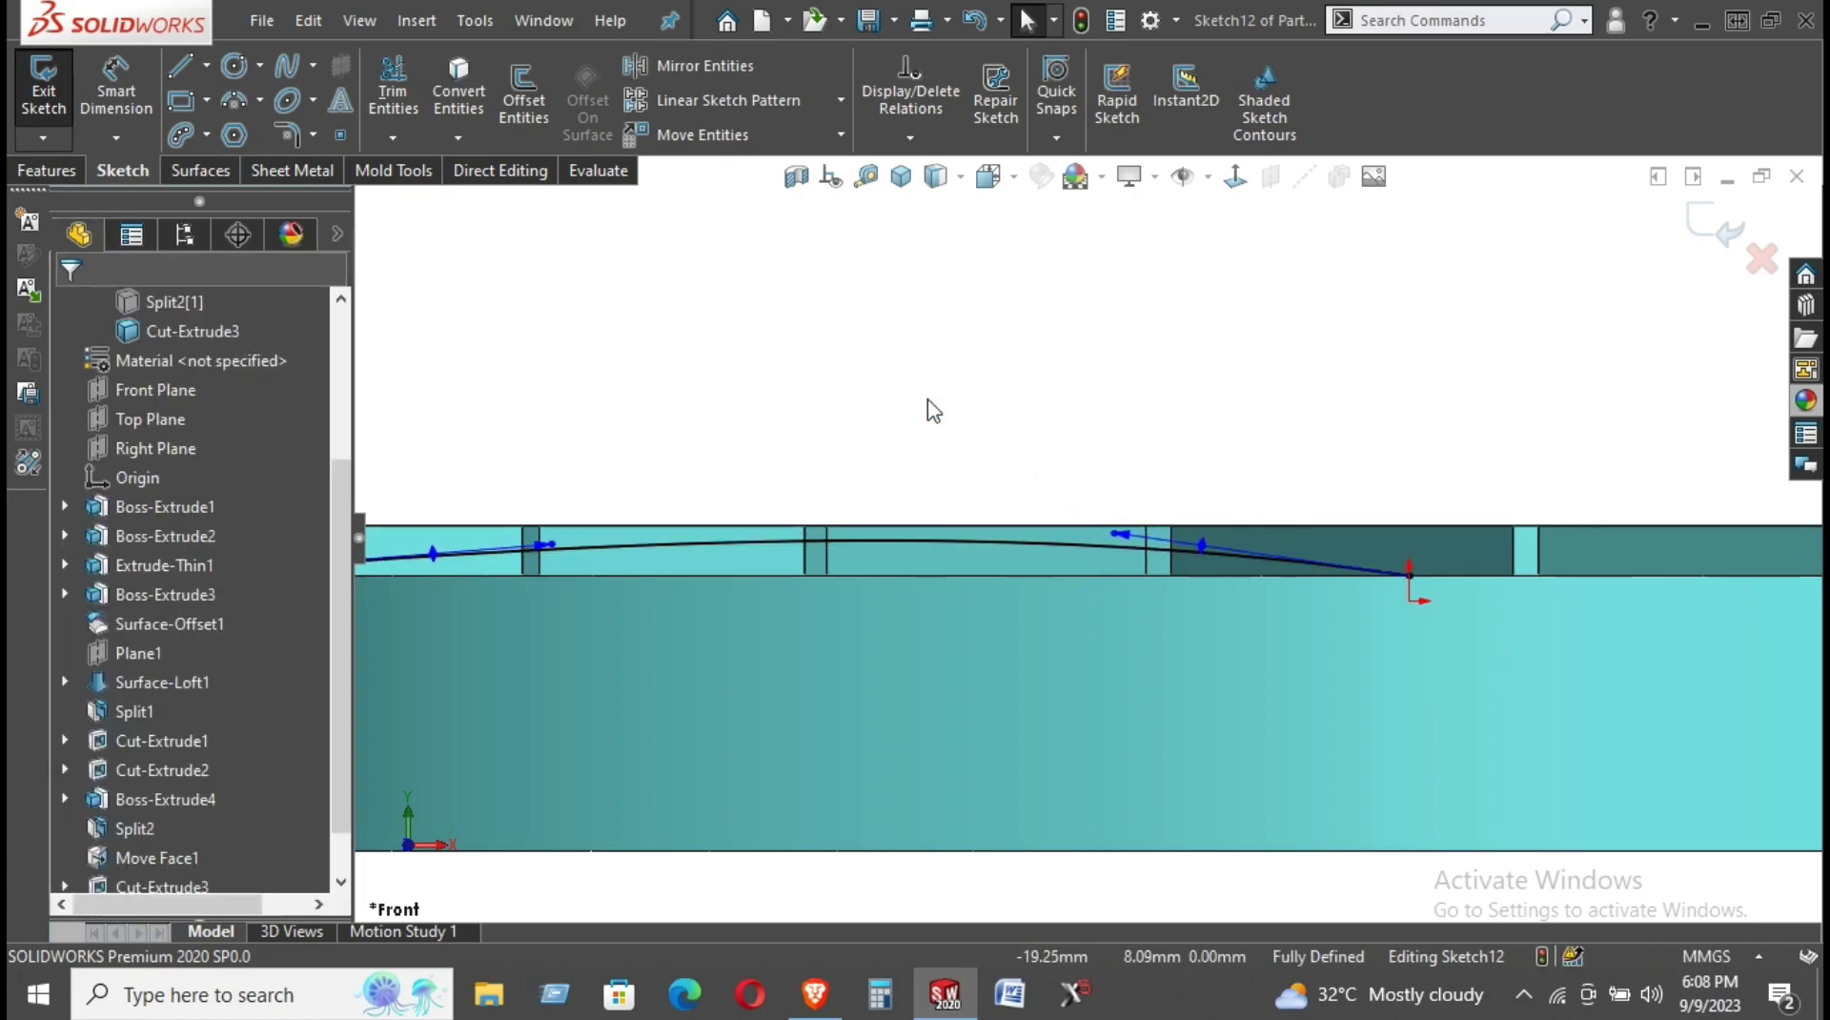
click(1234, 177)
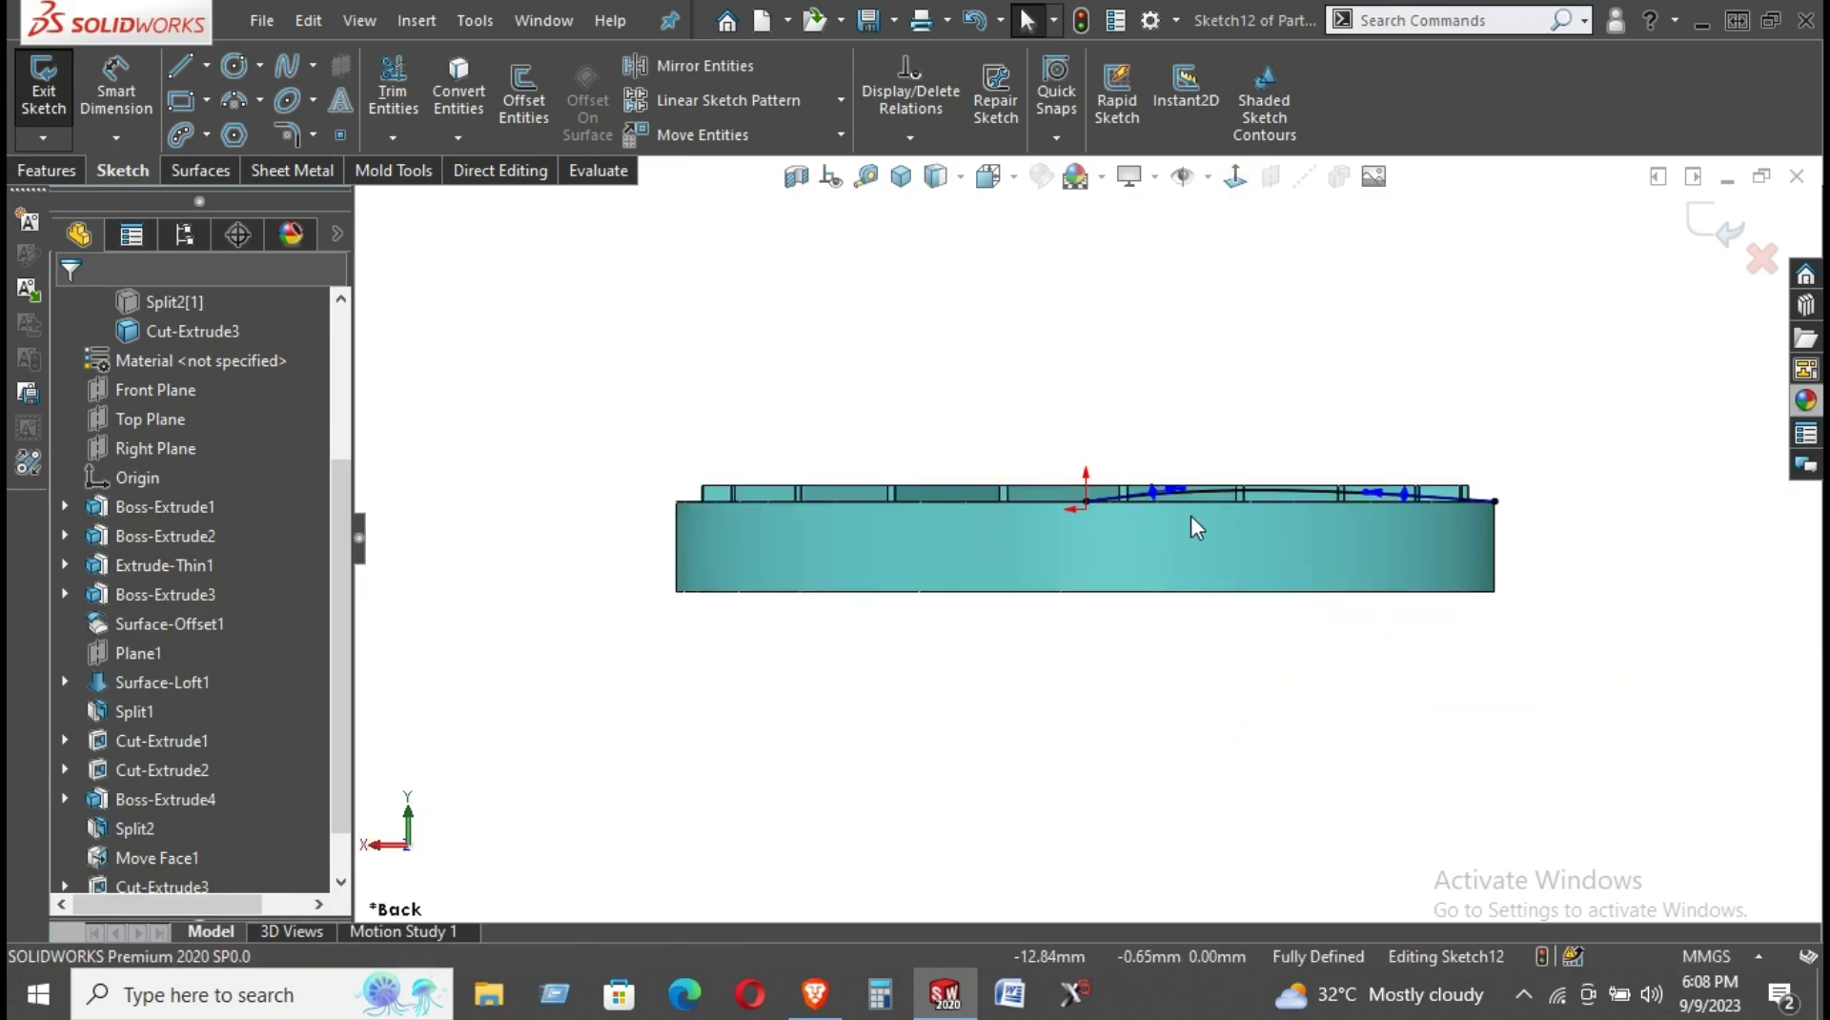
Draw vertical, horizontal and vertical lines from the spline's outer end back to the centre.
scroll(1197, 527, down, 2)
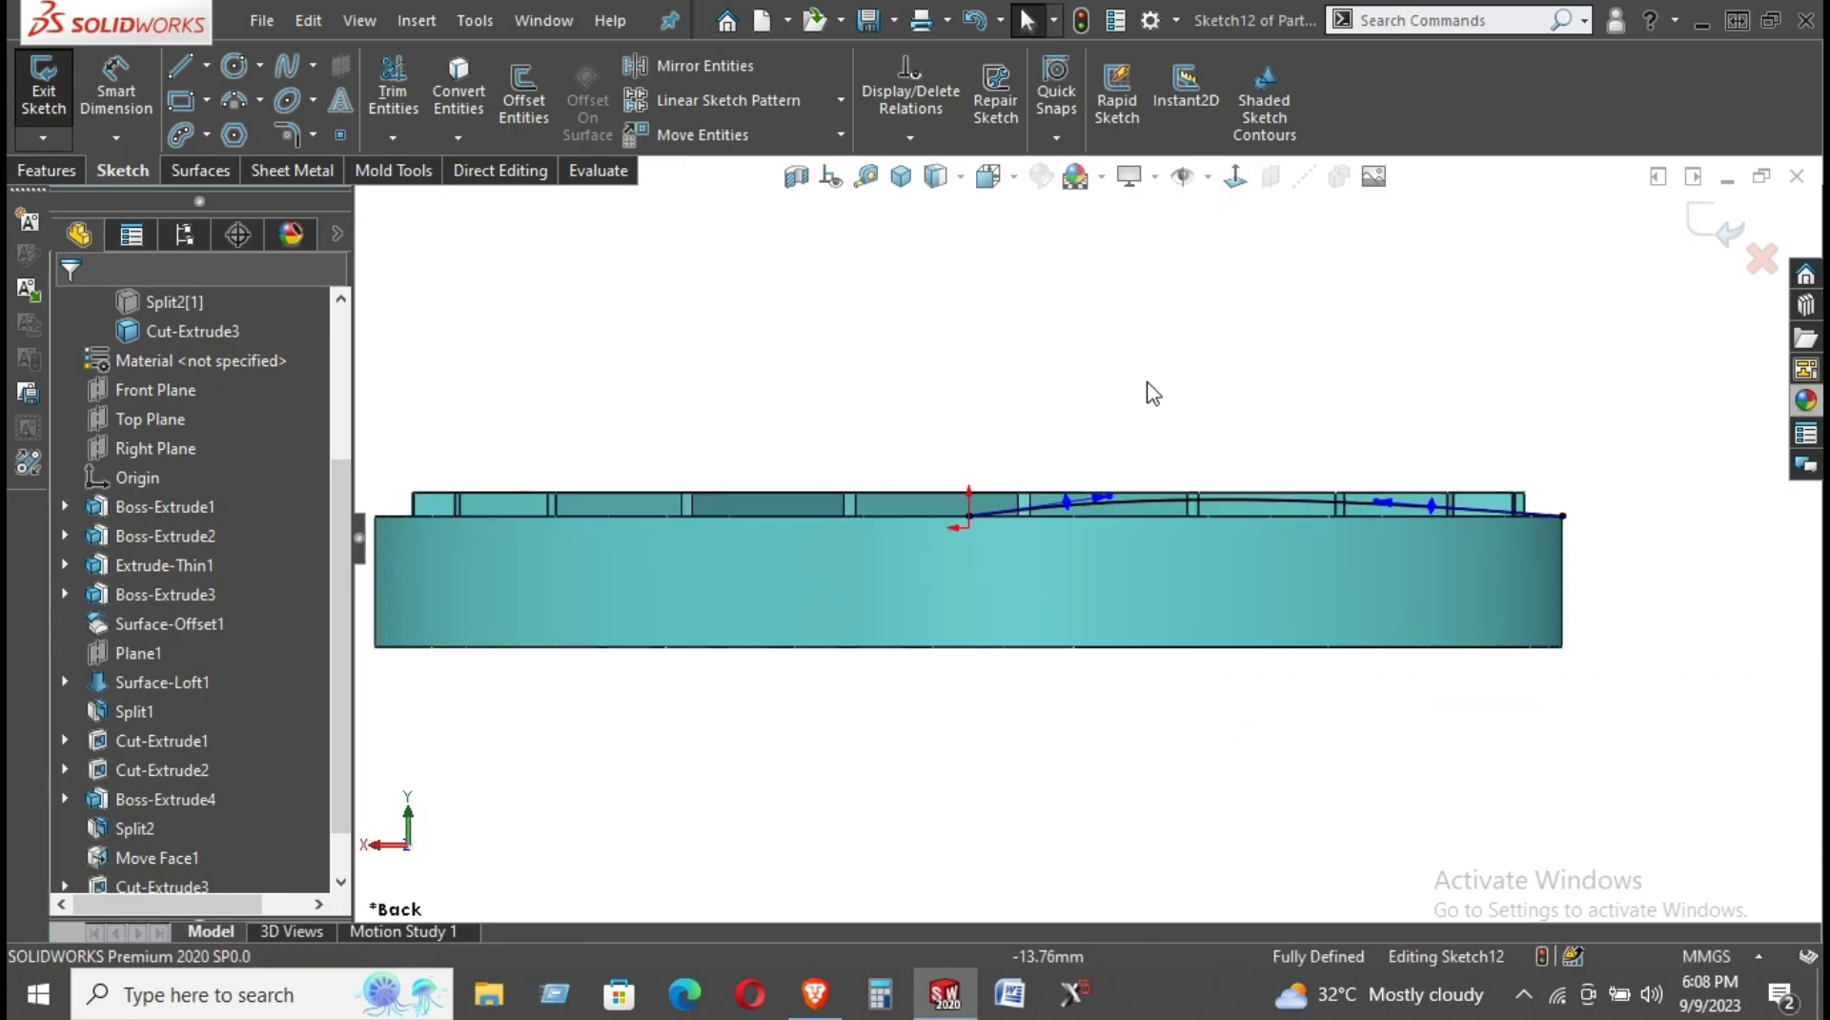
click(182, 69)
click(1562, 515)
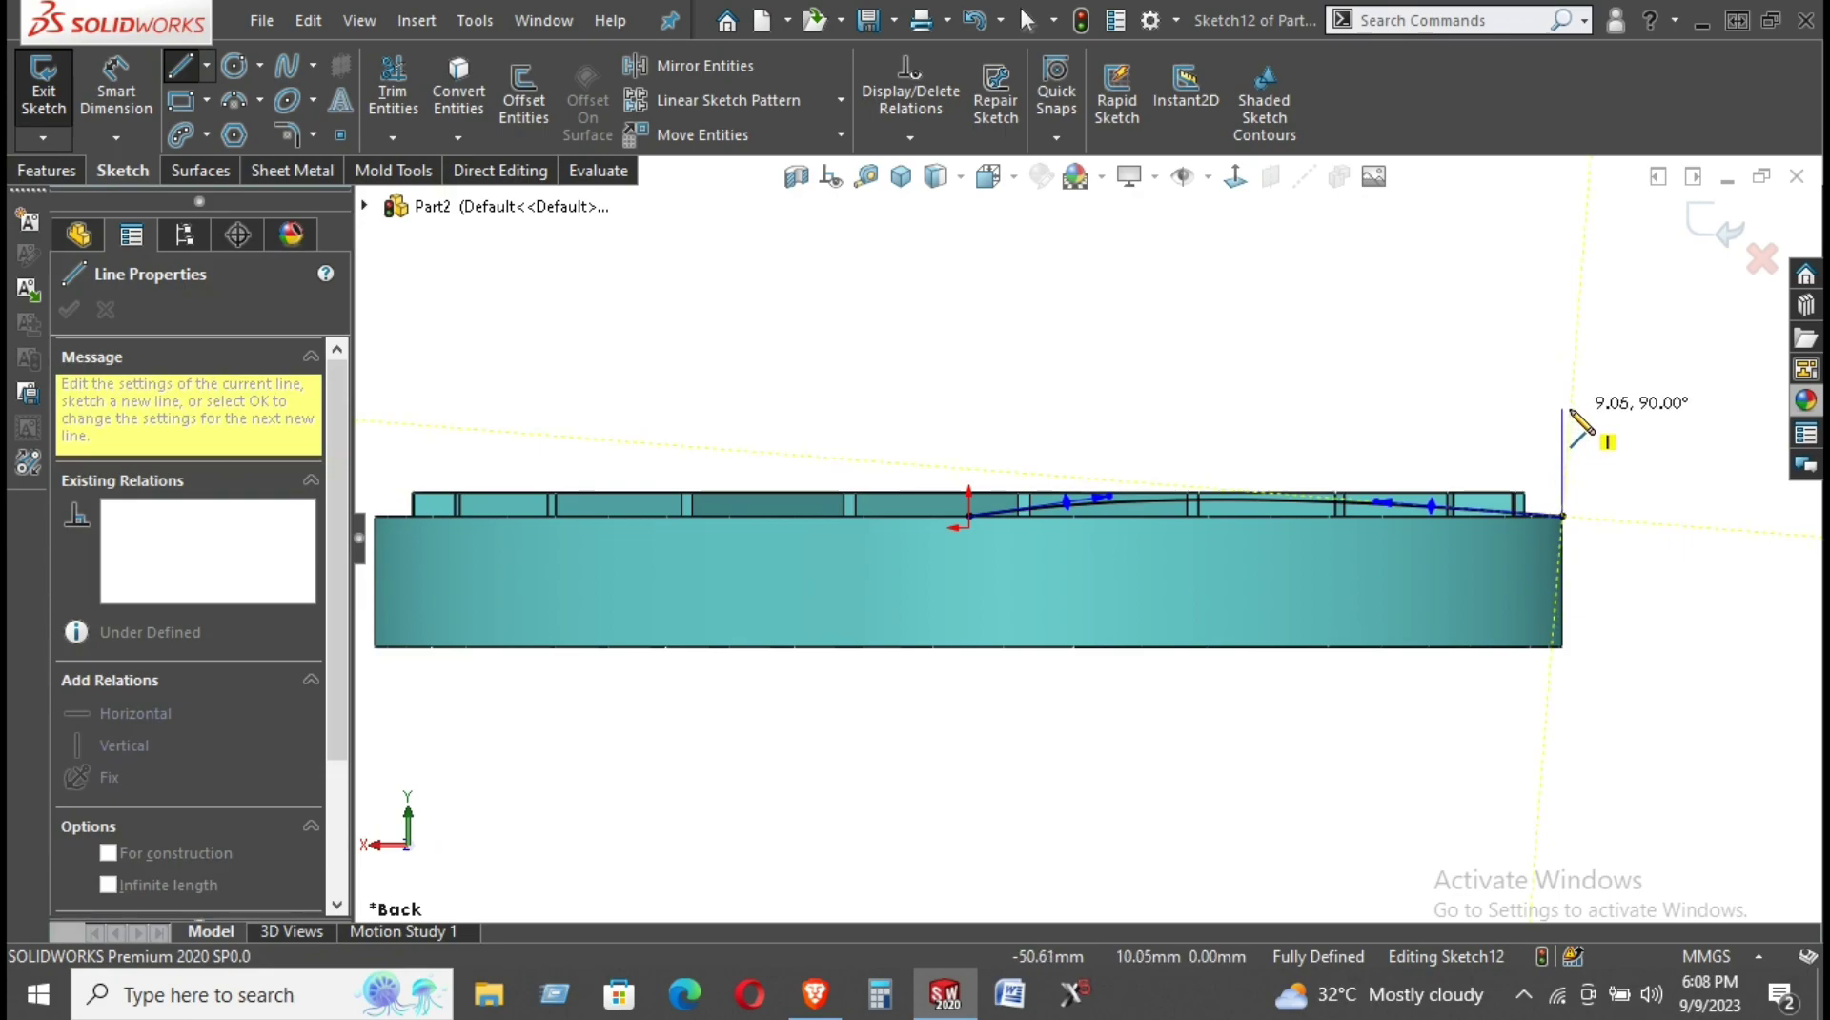
click(1562, 408)
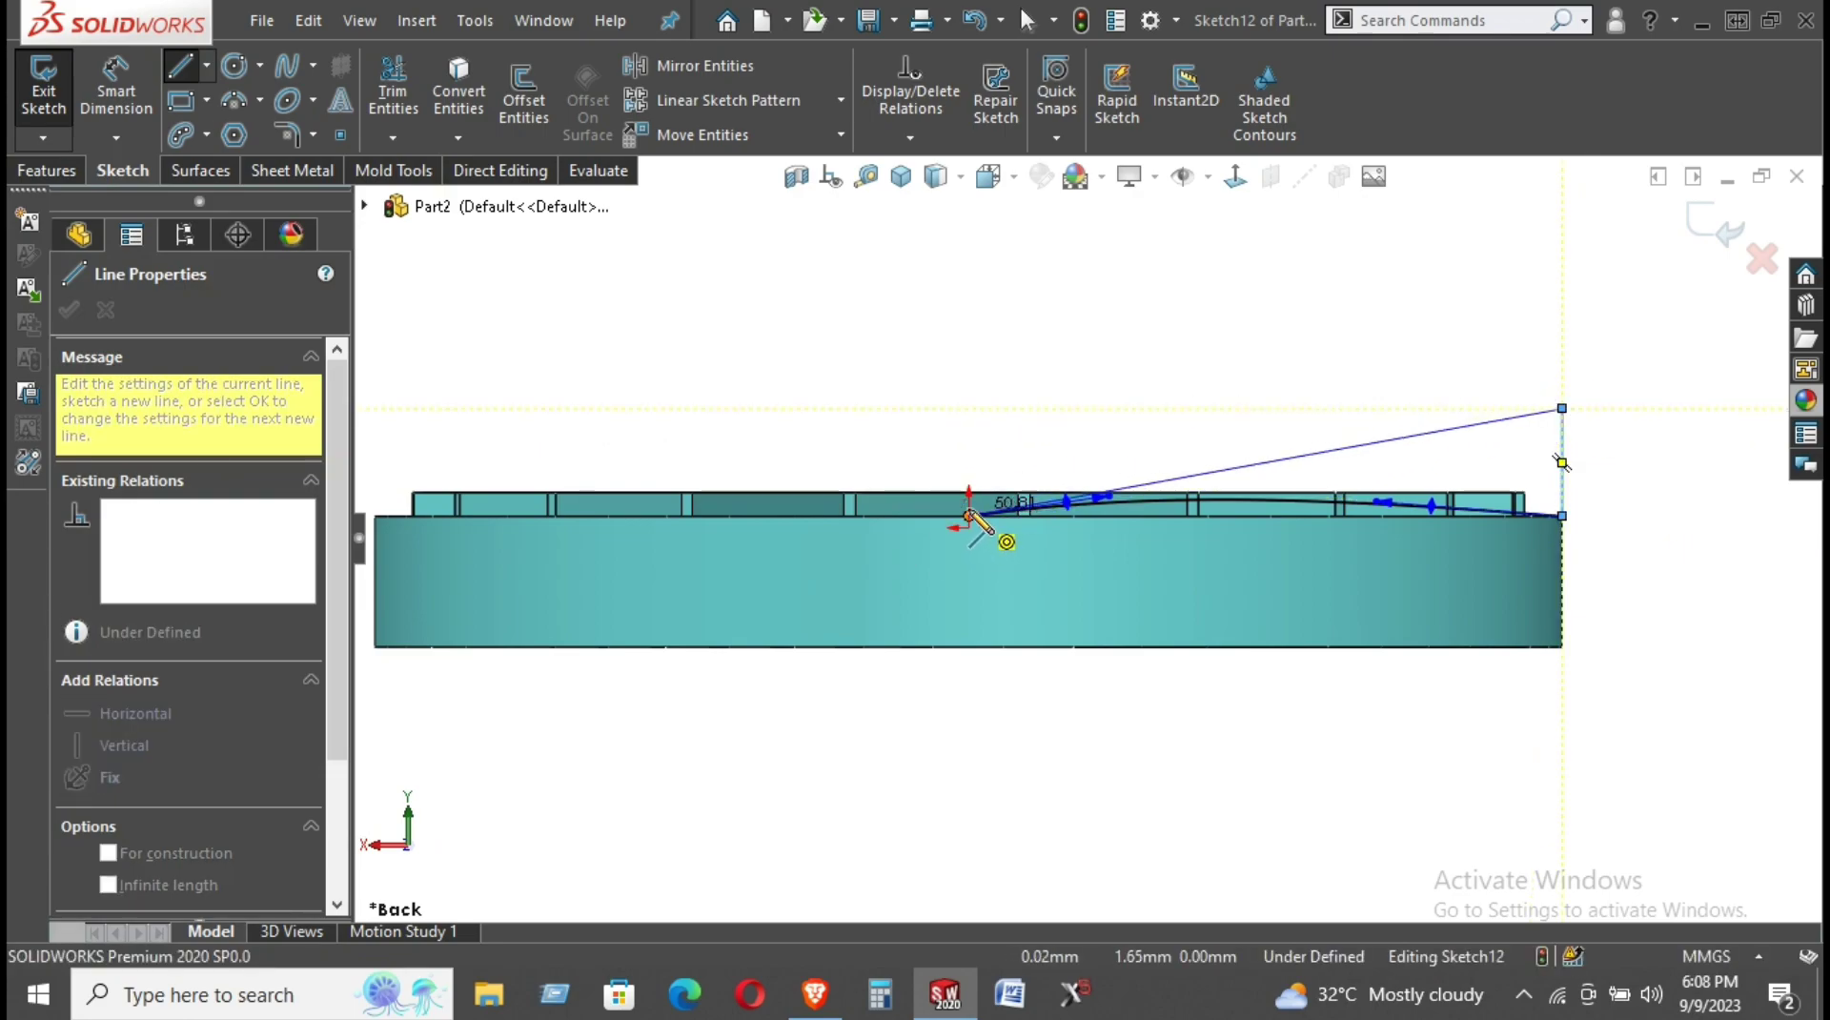
click(968, 408)
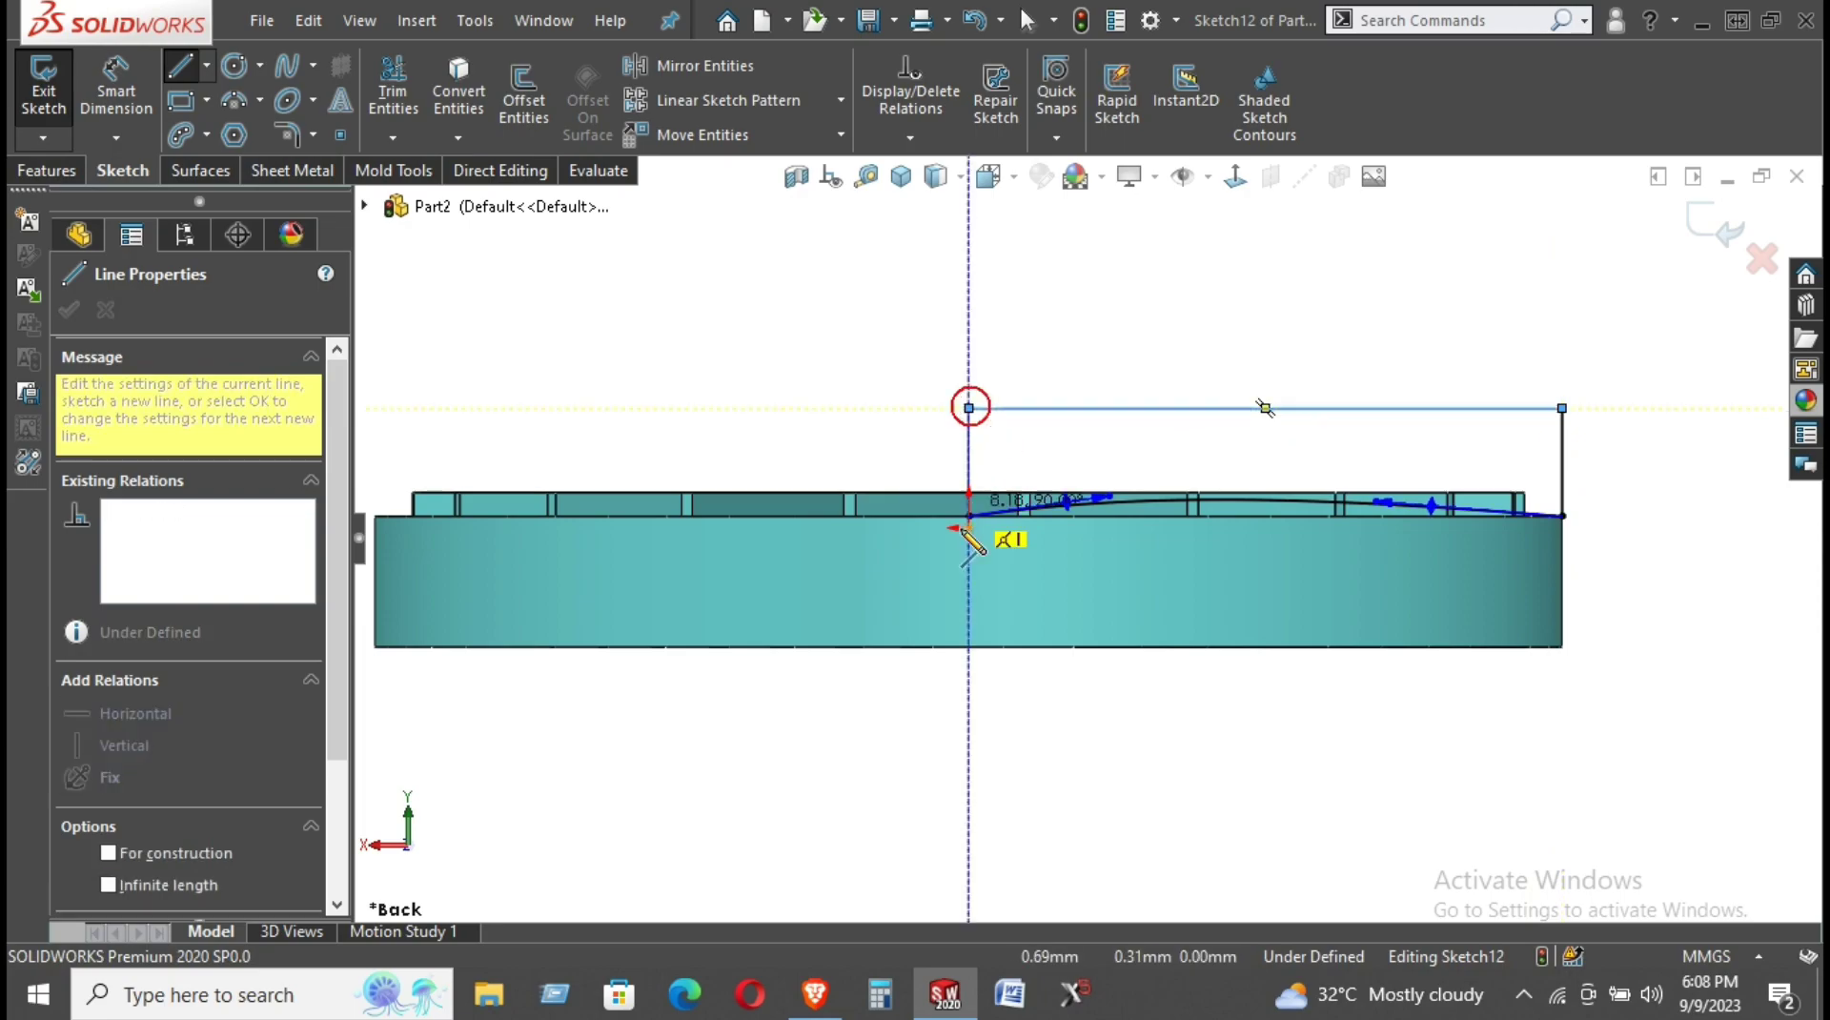
click(969, 516)
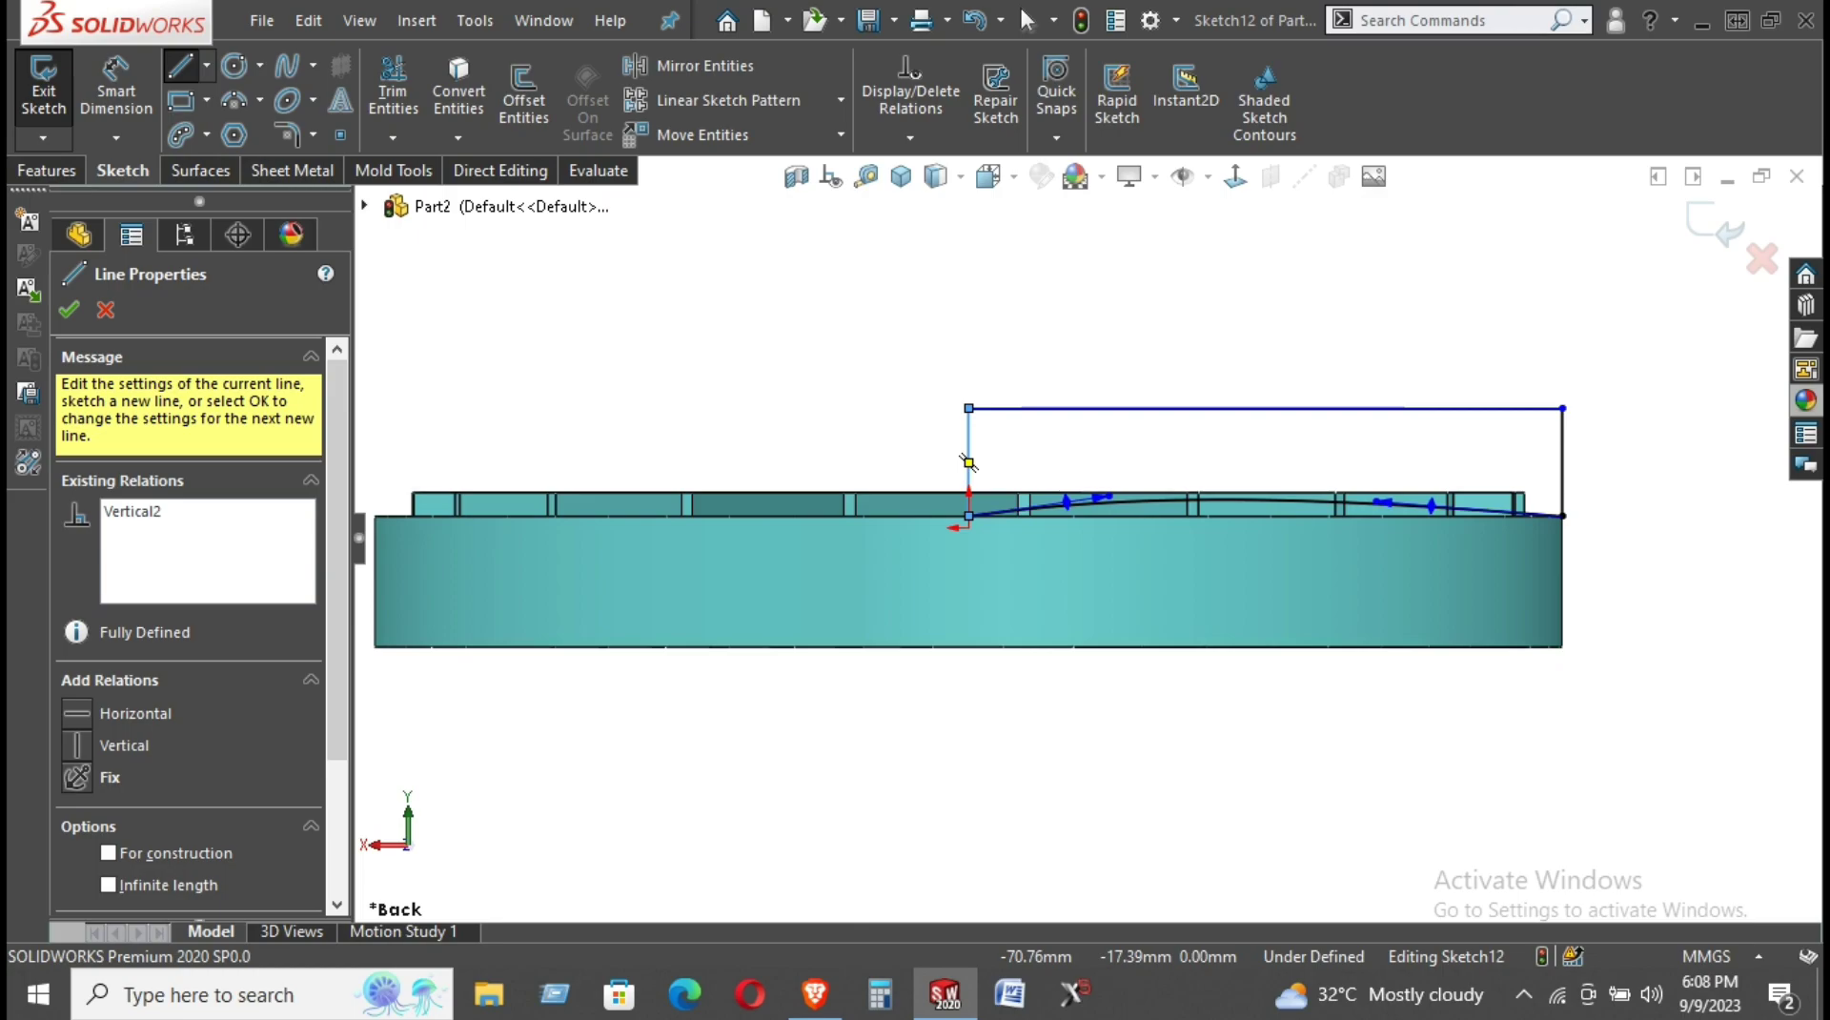
click(70, 309)
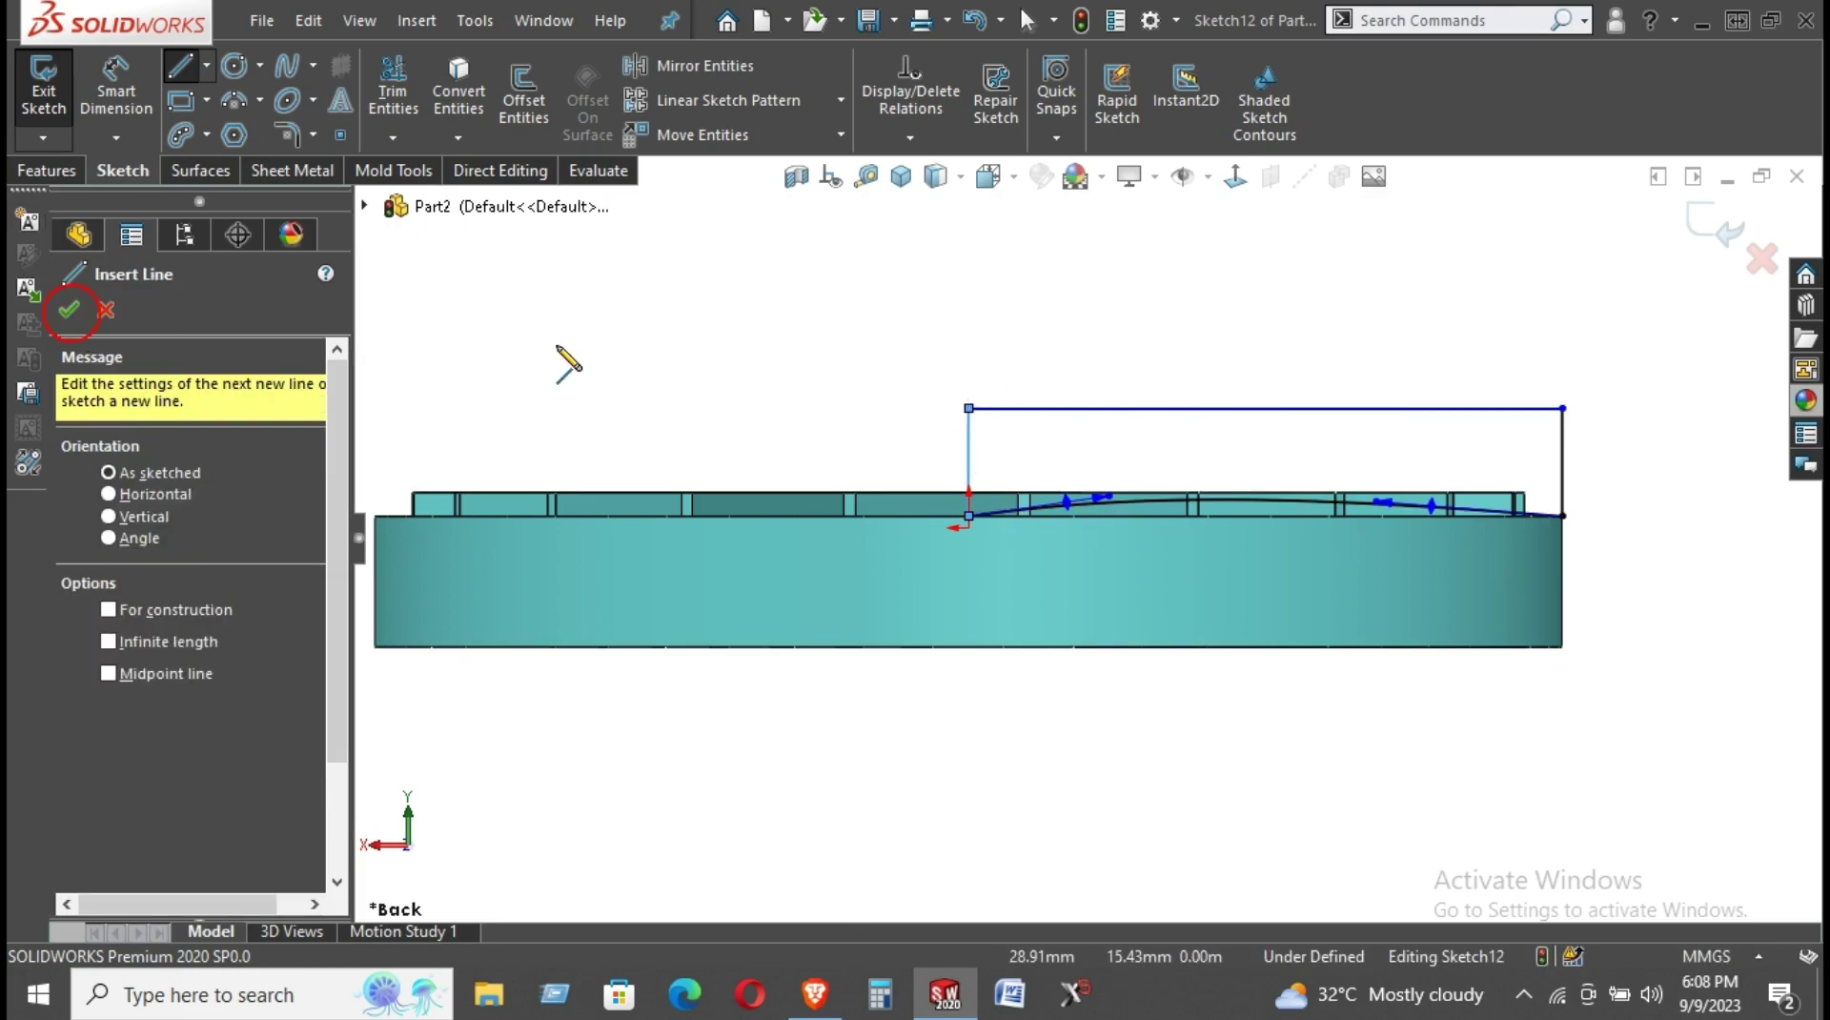
click(912, 332)
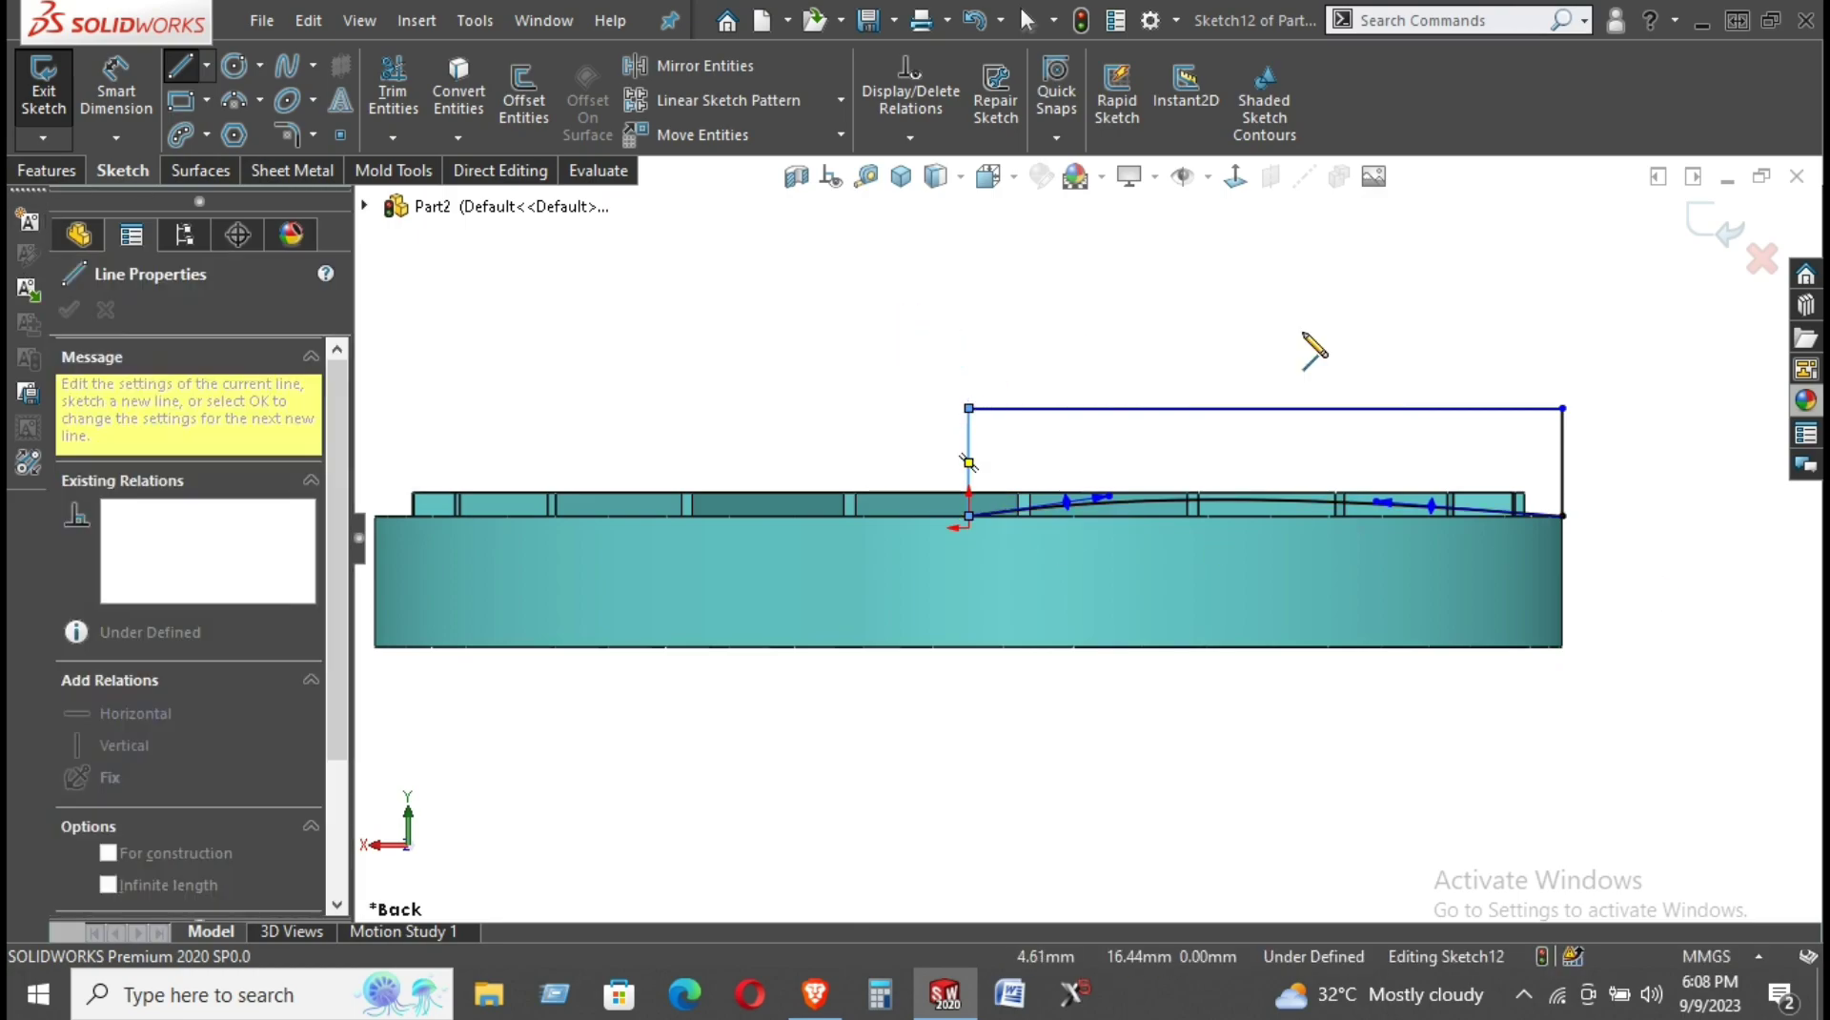
right_click(1187, 329)
click(1238, 380)
mouse_move(1238, 380)
middle_down()
mouse_move(1238, 522)
mouse_move(1123, 694)
mouse_move(1254, 633)
mouse_move(1271, 420)
mouse_move(1278, 481)
mouse_move(1179, 622)
mouse_move(1173, 576)
mouse_move(1133, 637)
mouse_move(1251, 583)
middle_up()
Preview a revolved cut about the short bottom line, cancel it, and exit Sketch12.
click(68, 175)
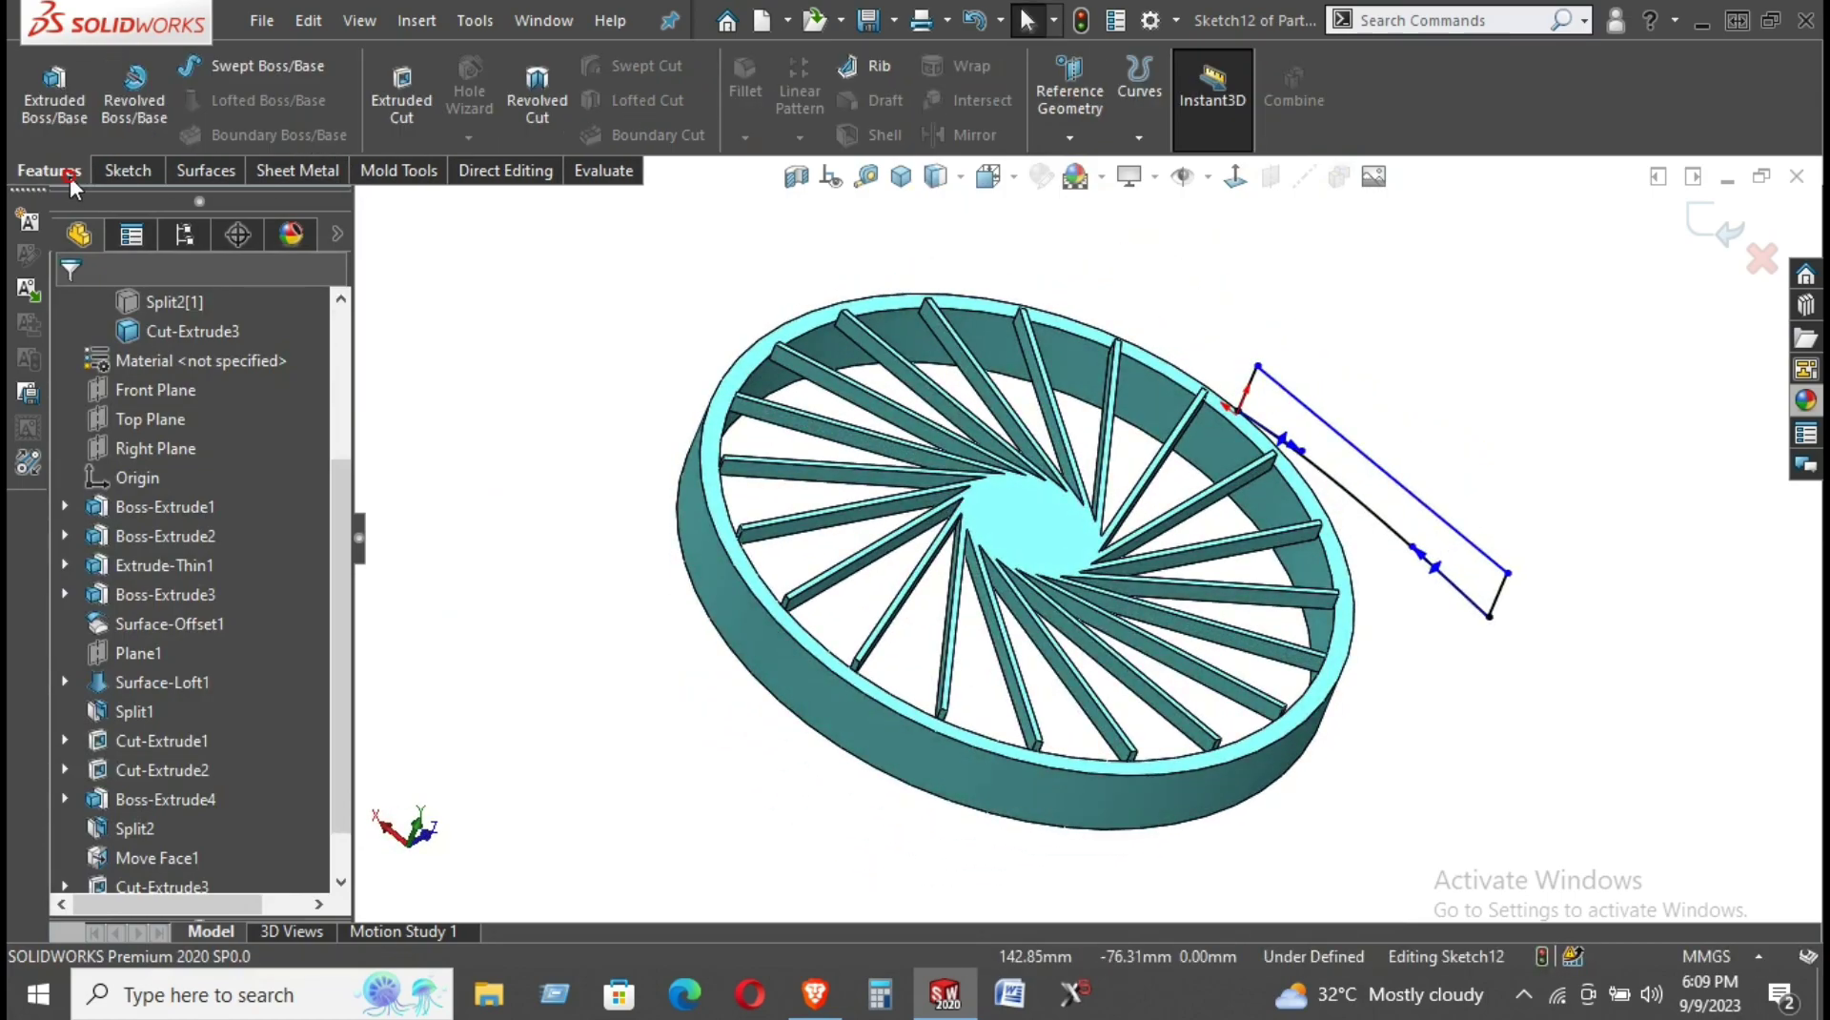
click(536, 102)
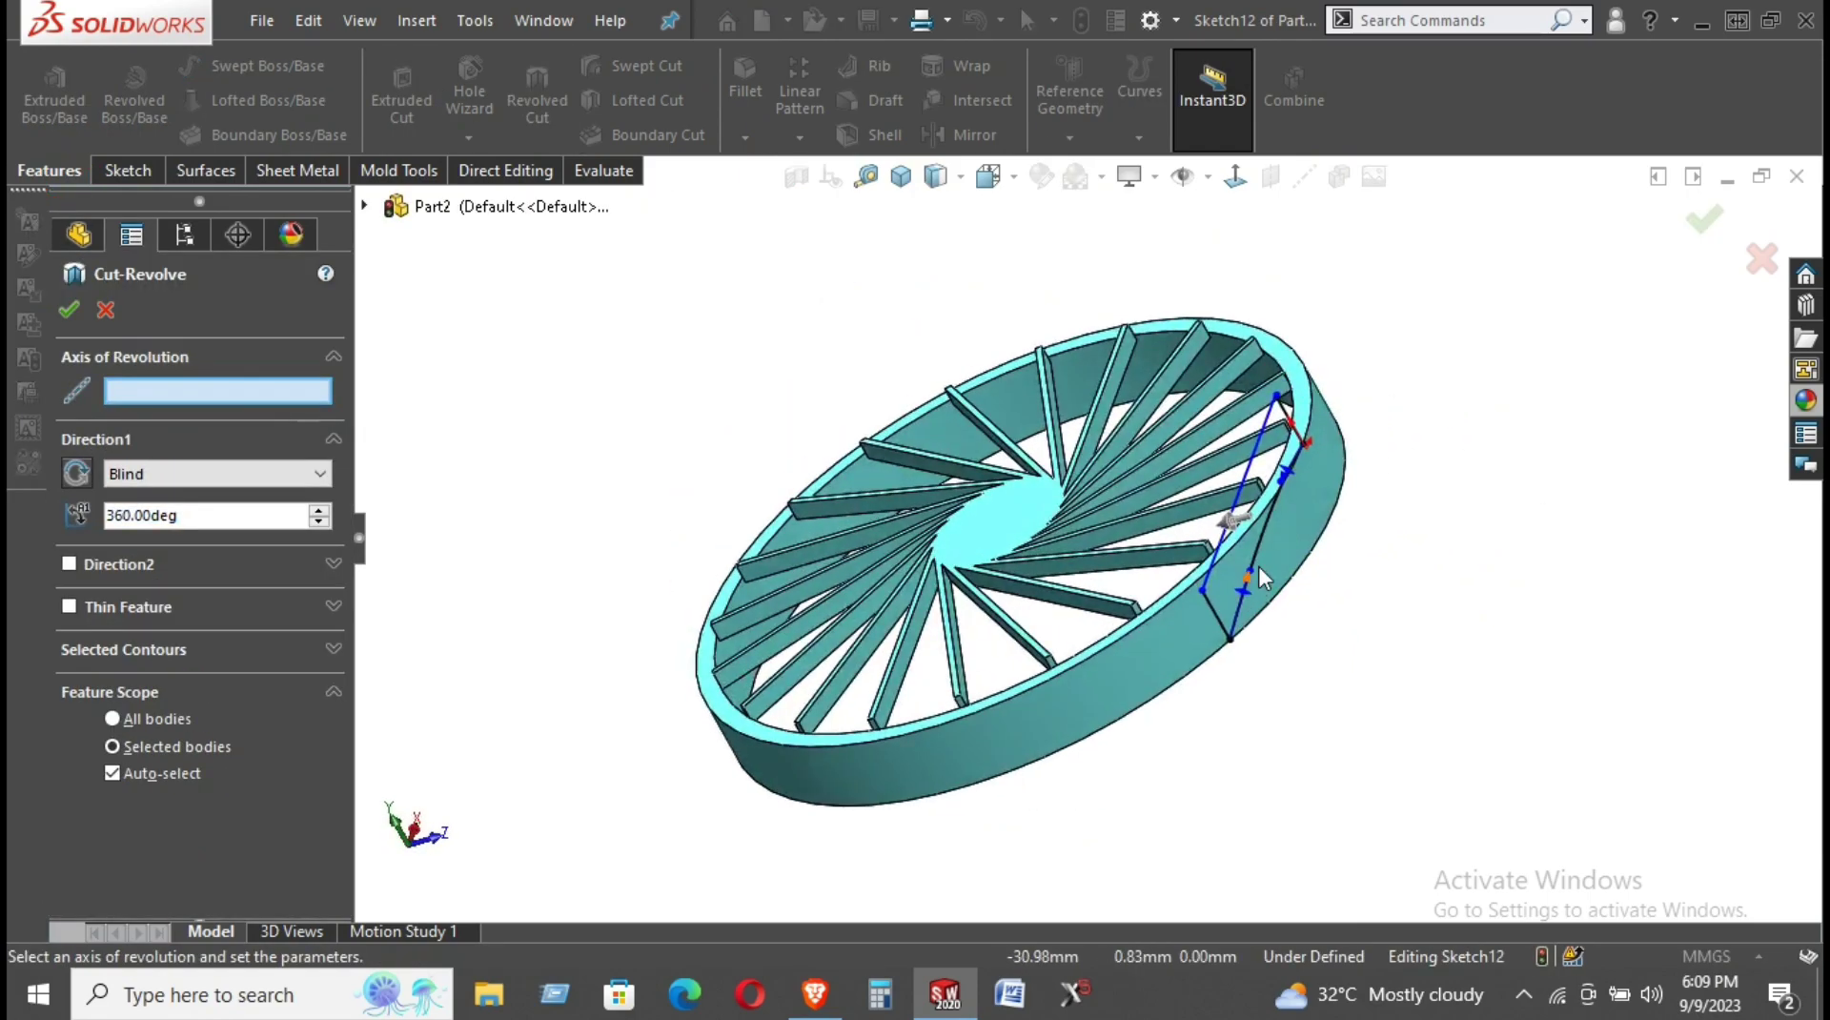
click(1215, 614)
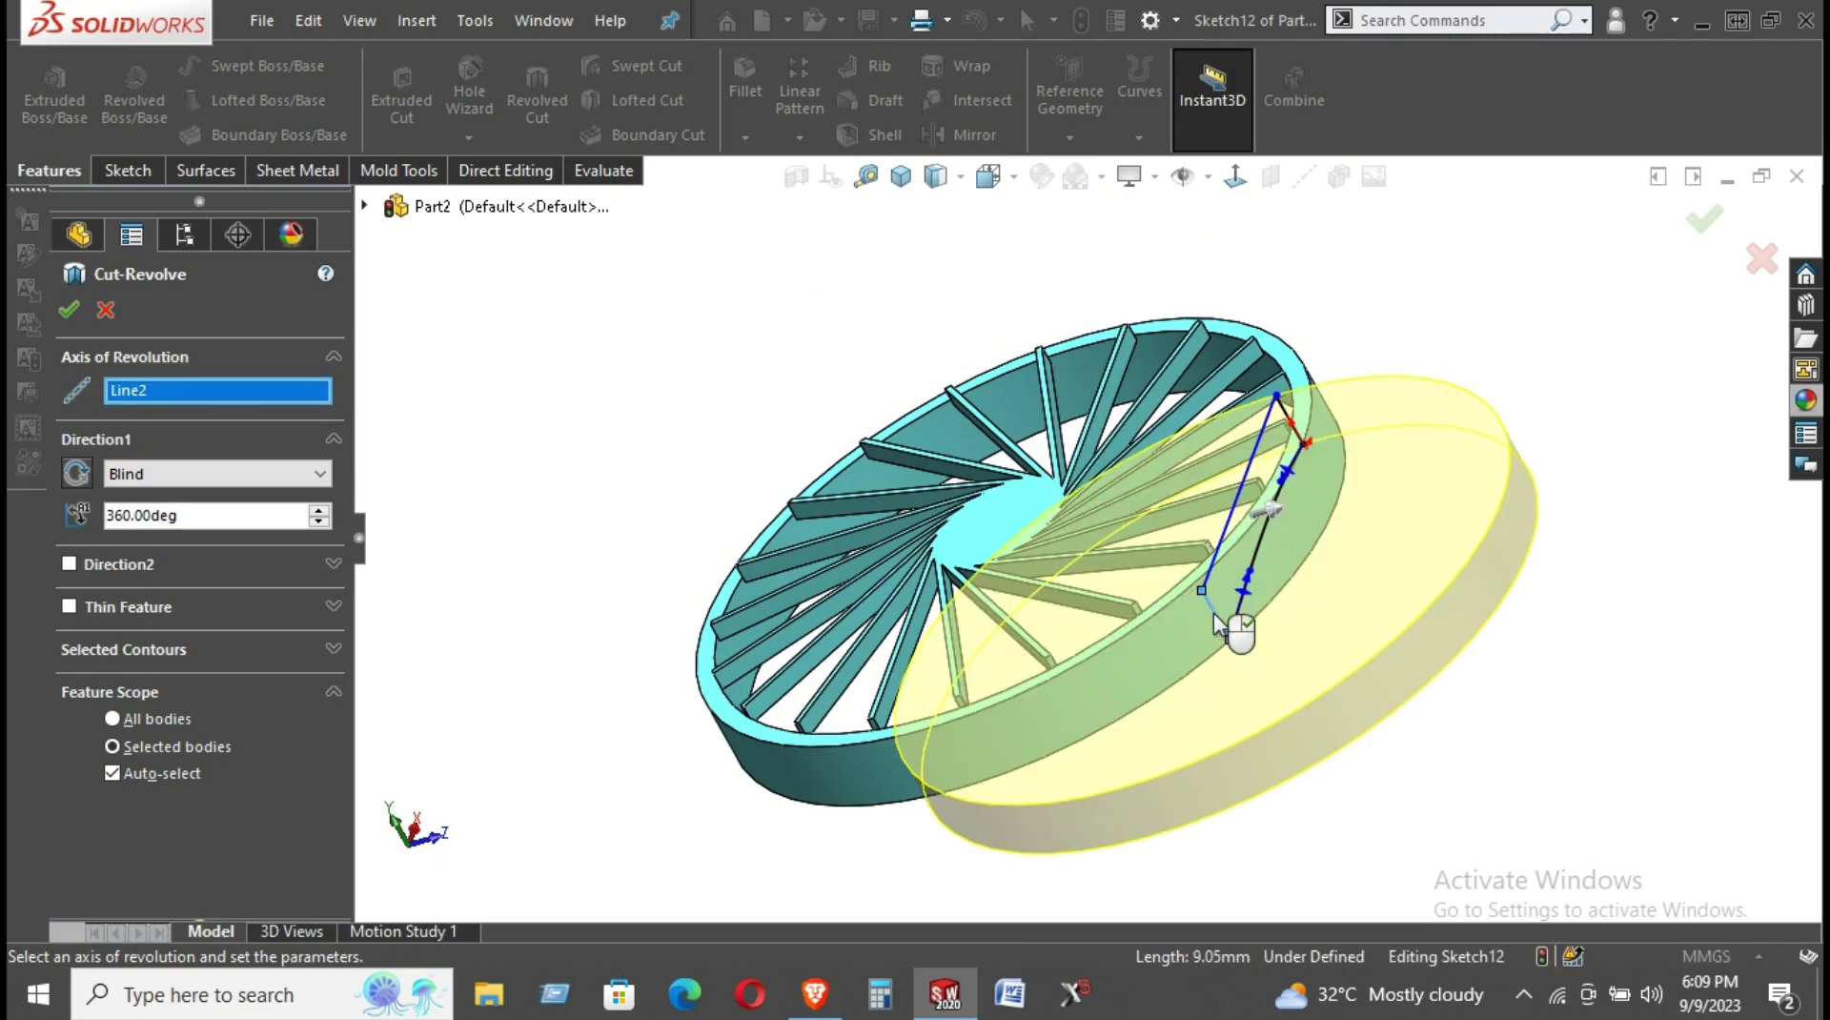
mouse_move(1360, 545)
middle_down()
mouse_move(1401, 356)
mouse_move(1360, 371)
mouse_move(1498, 302)
mouse_move(1507, 381)
middle_up()
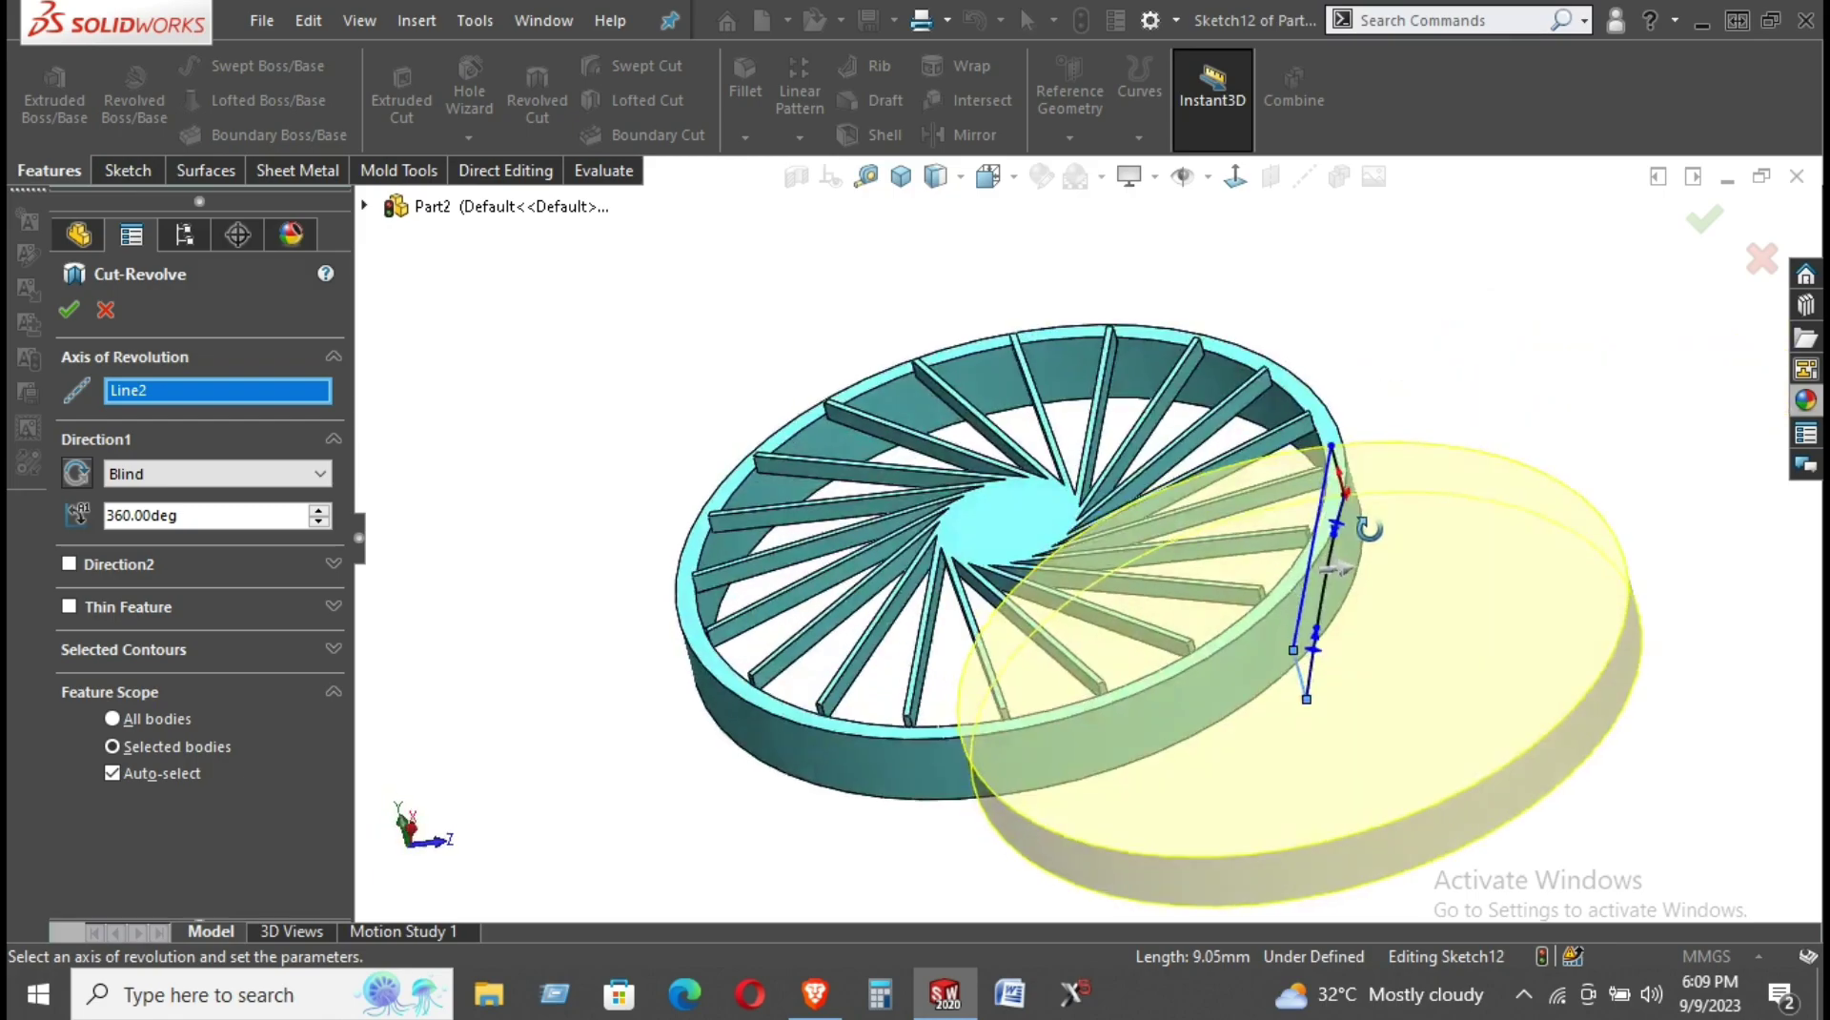
click(106, 309)
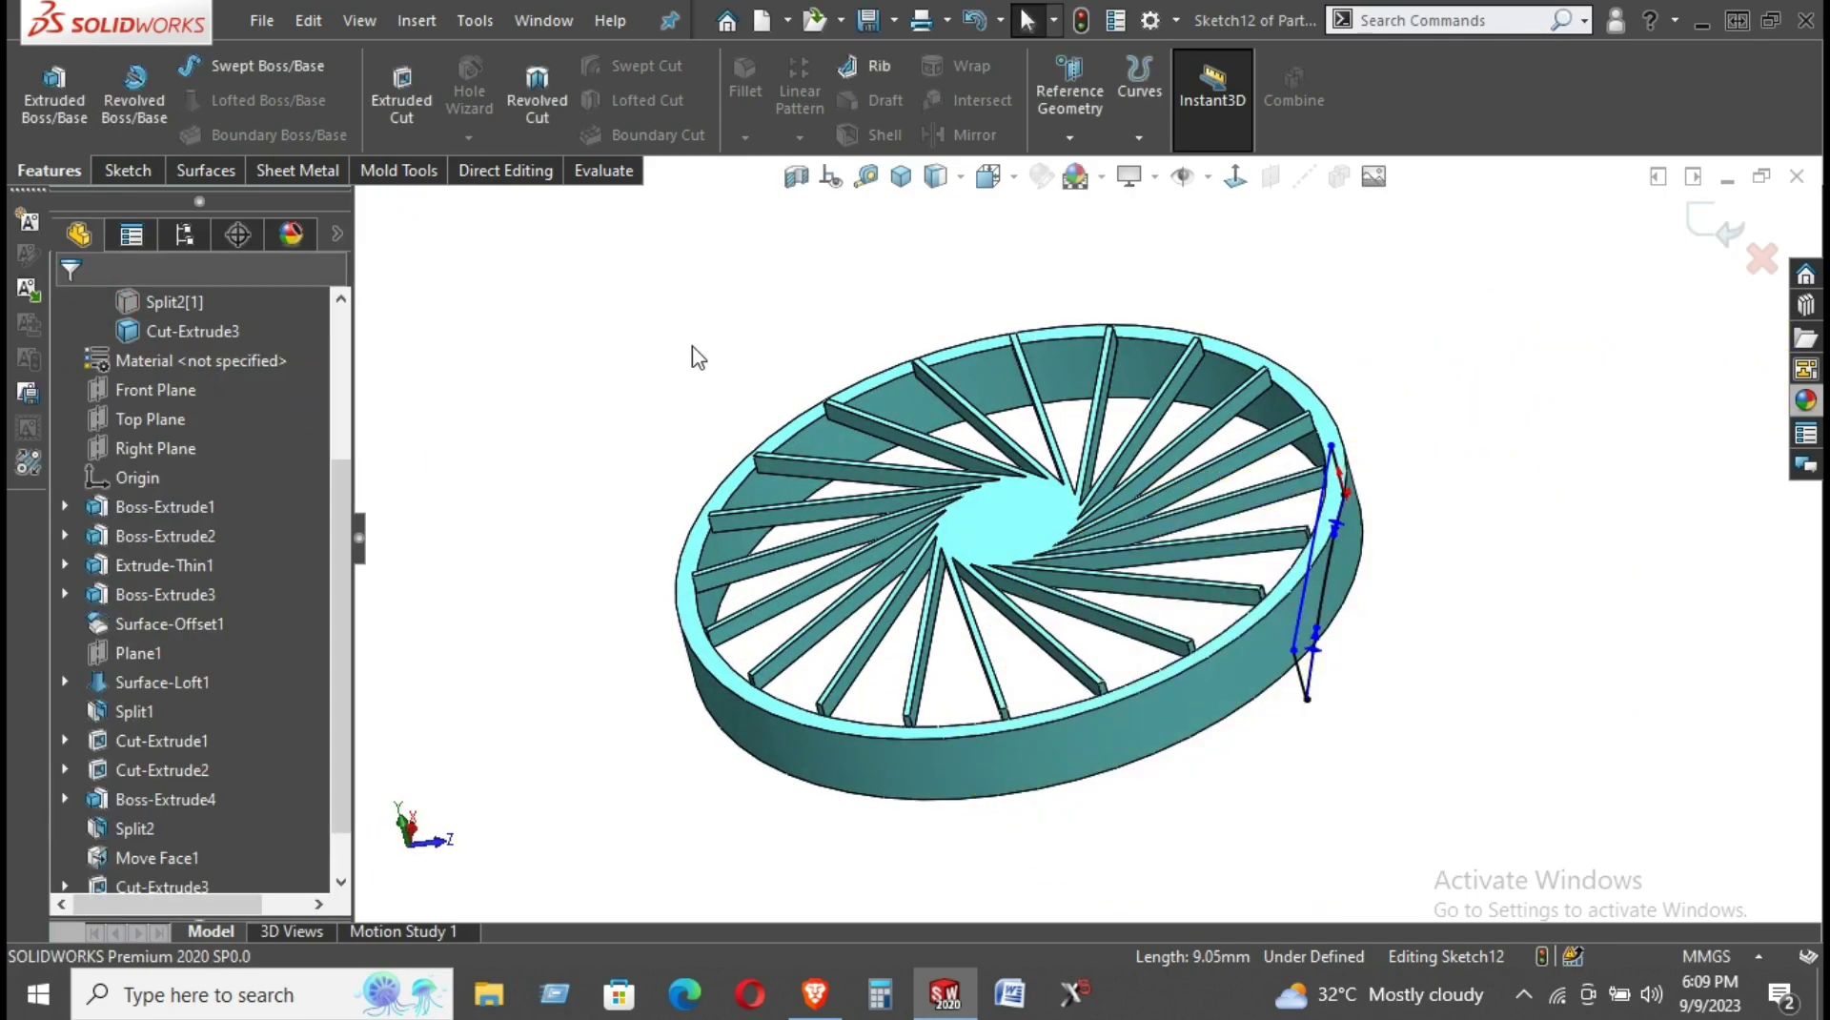
click(1709, 227)
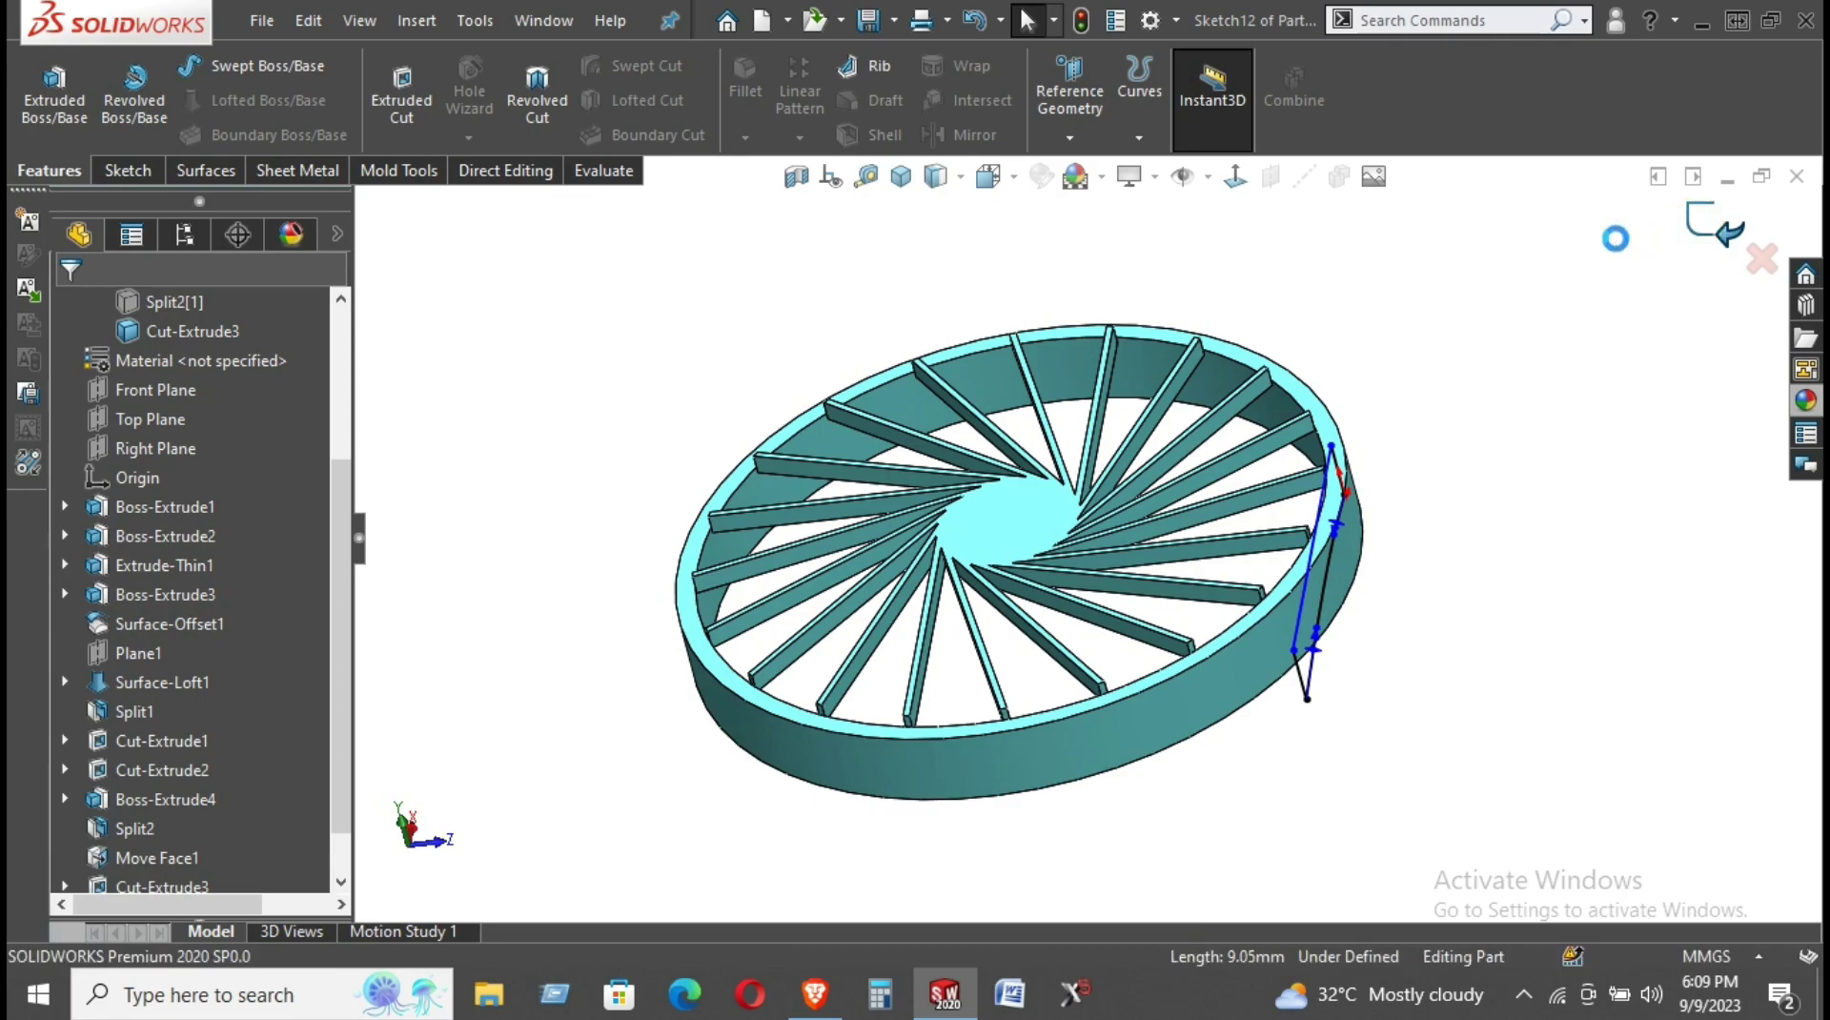
click(1525, 291)
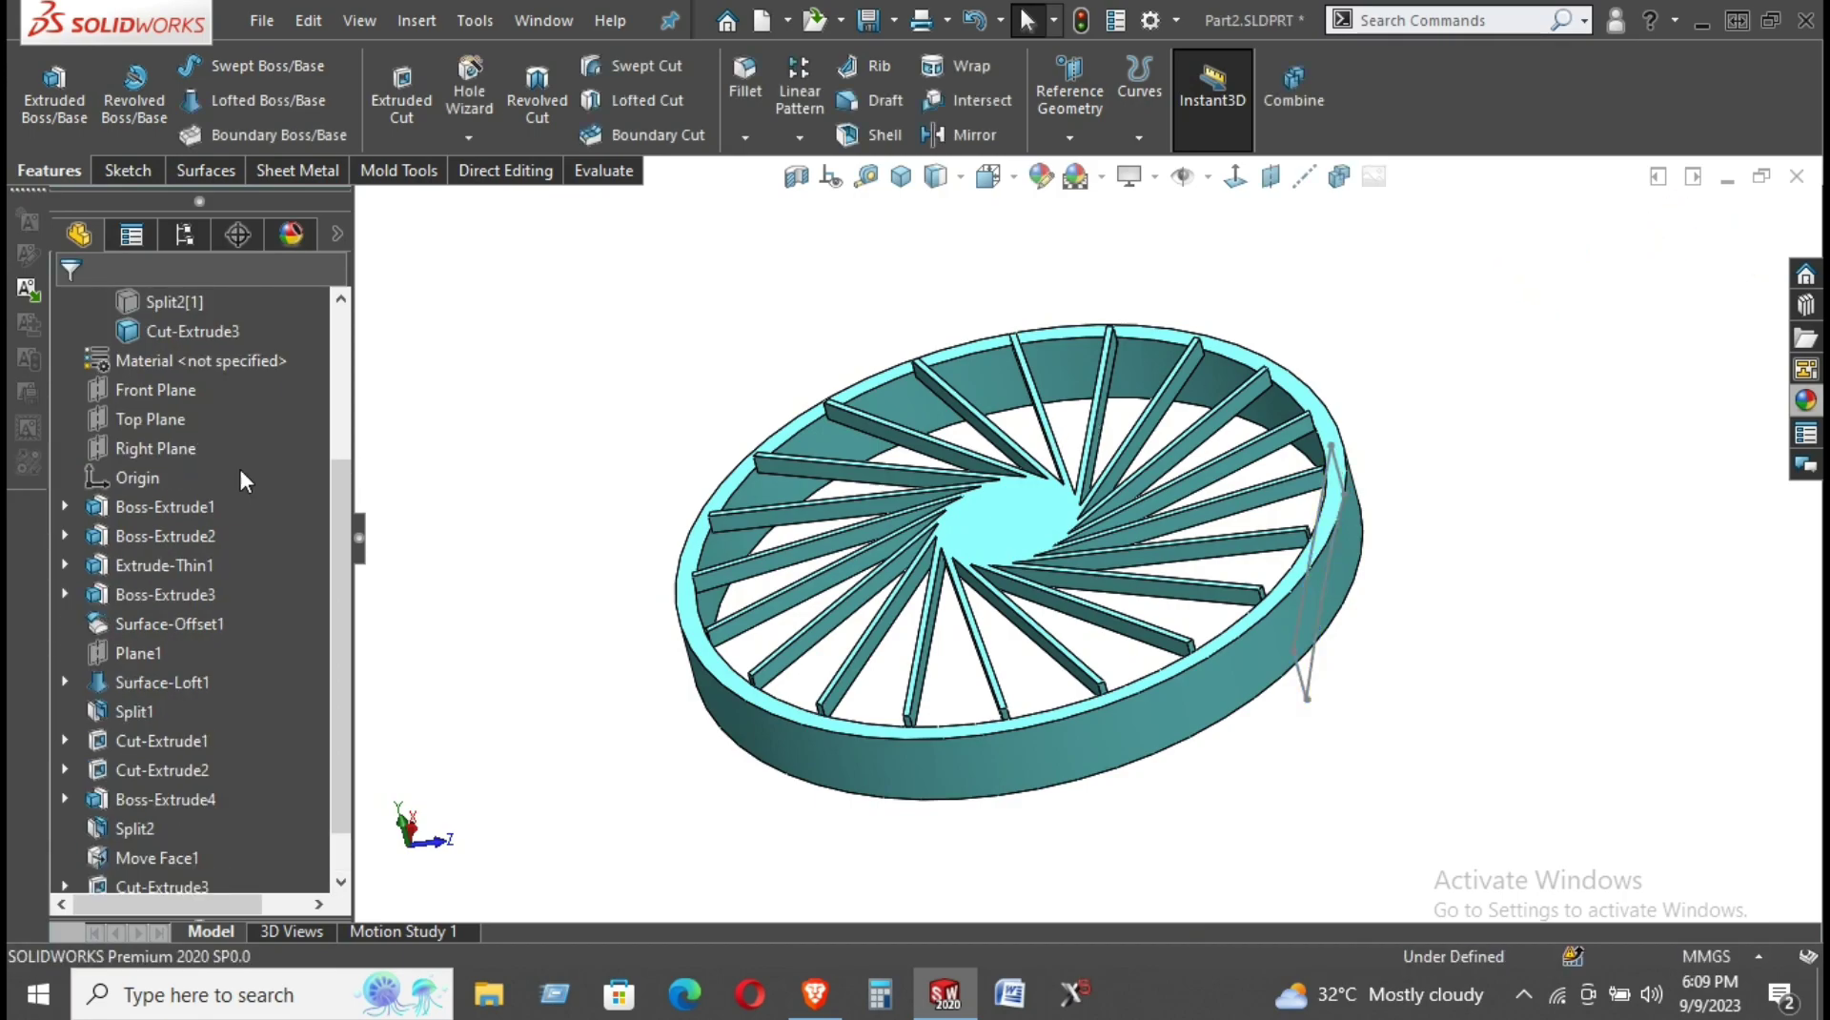
Start a new sketch on the Right Plane, viewed Normal To, with the Spline tool active.
click(127, 420)
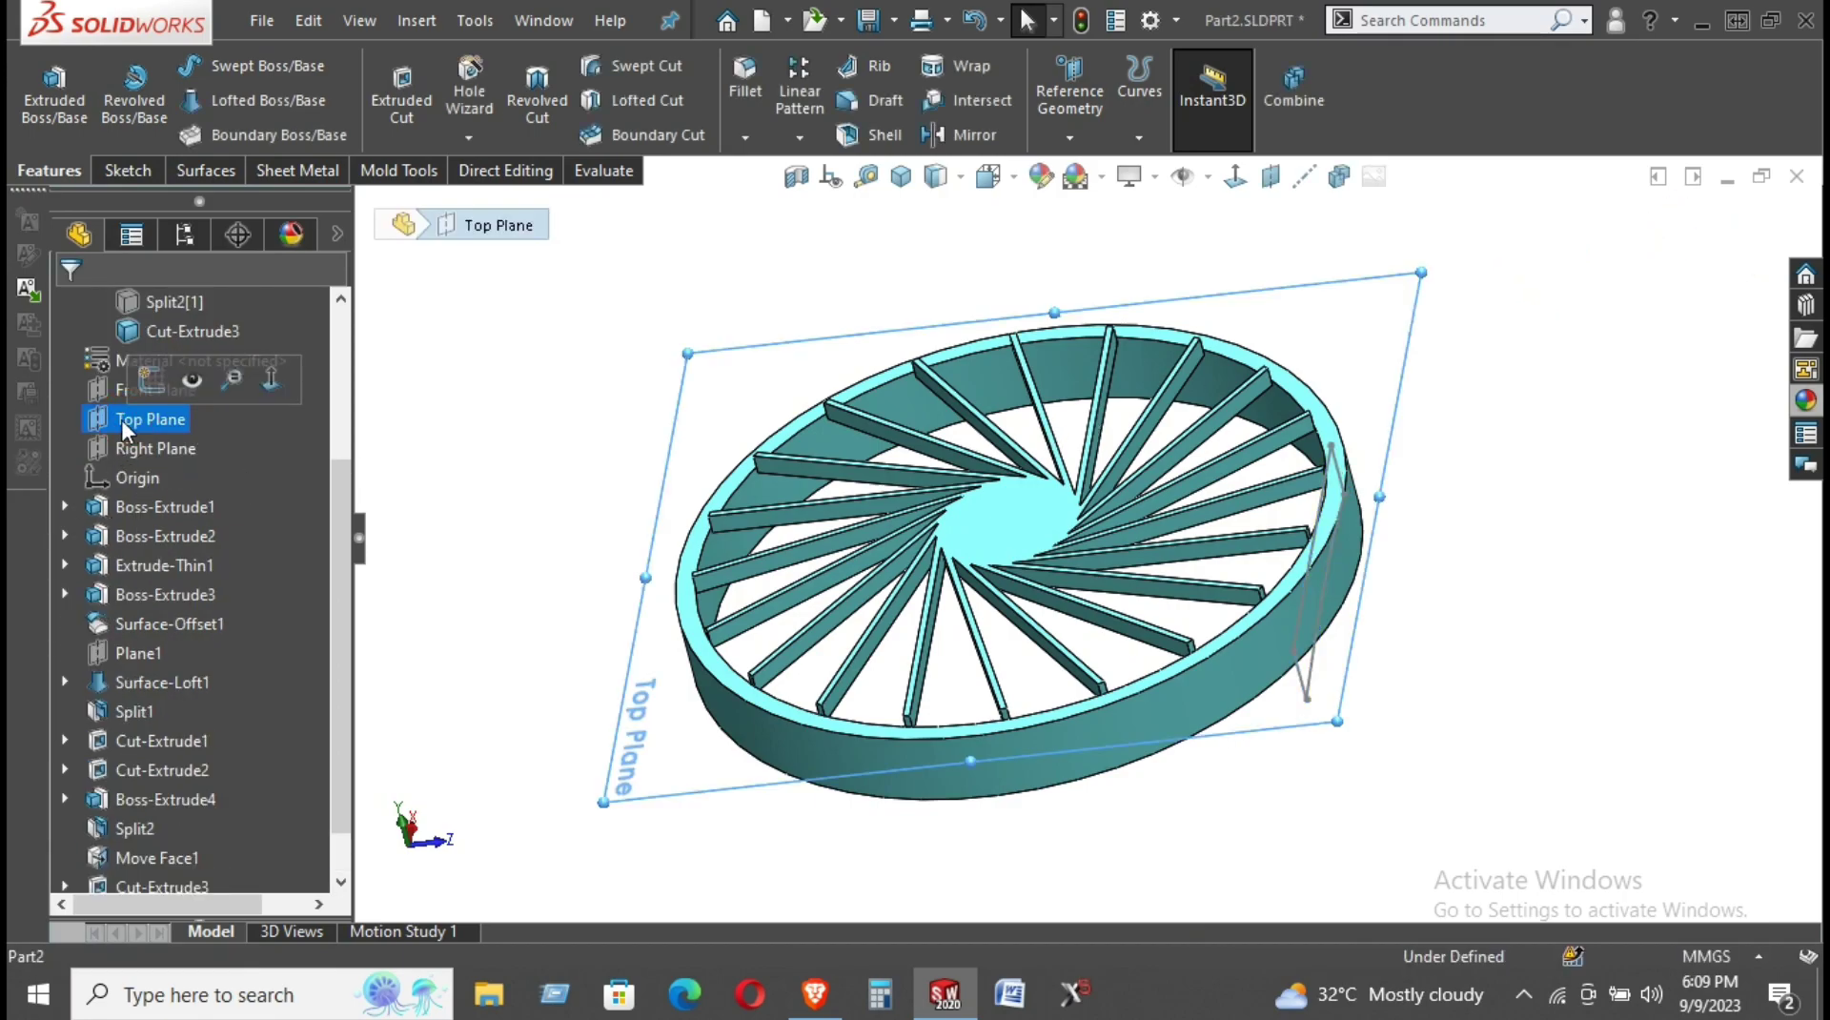
click(122, 446)
click(141, 407)
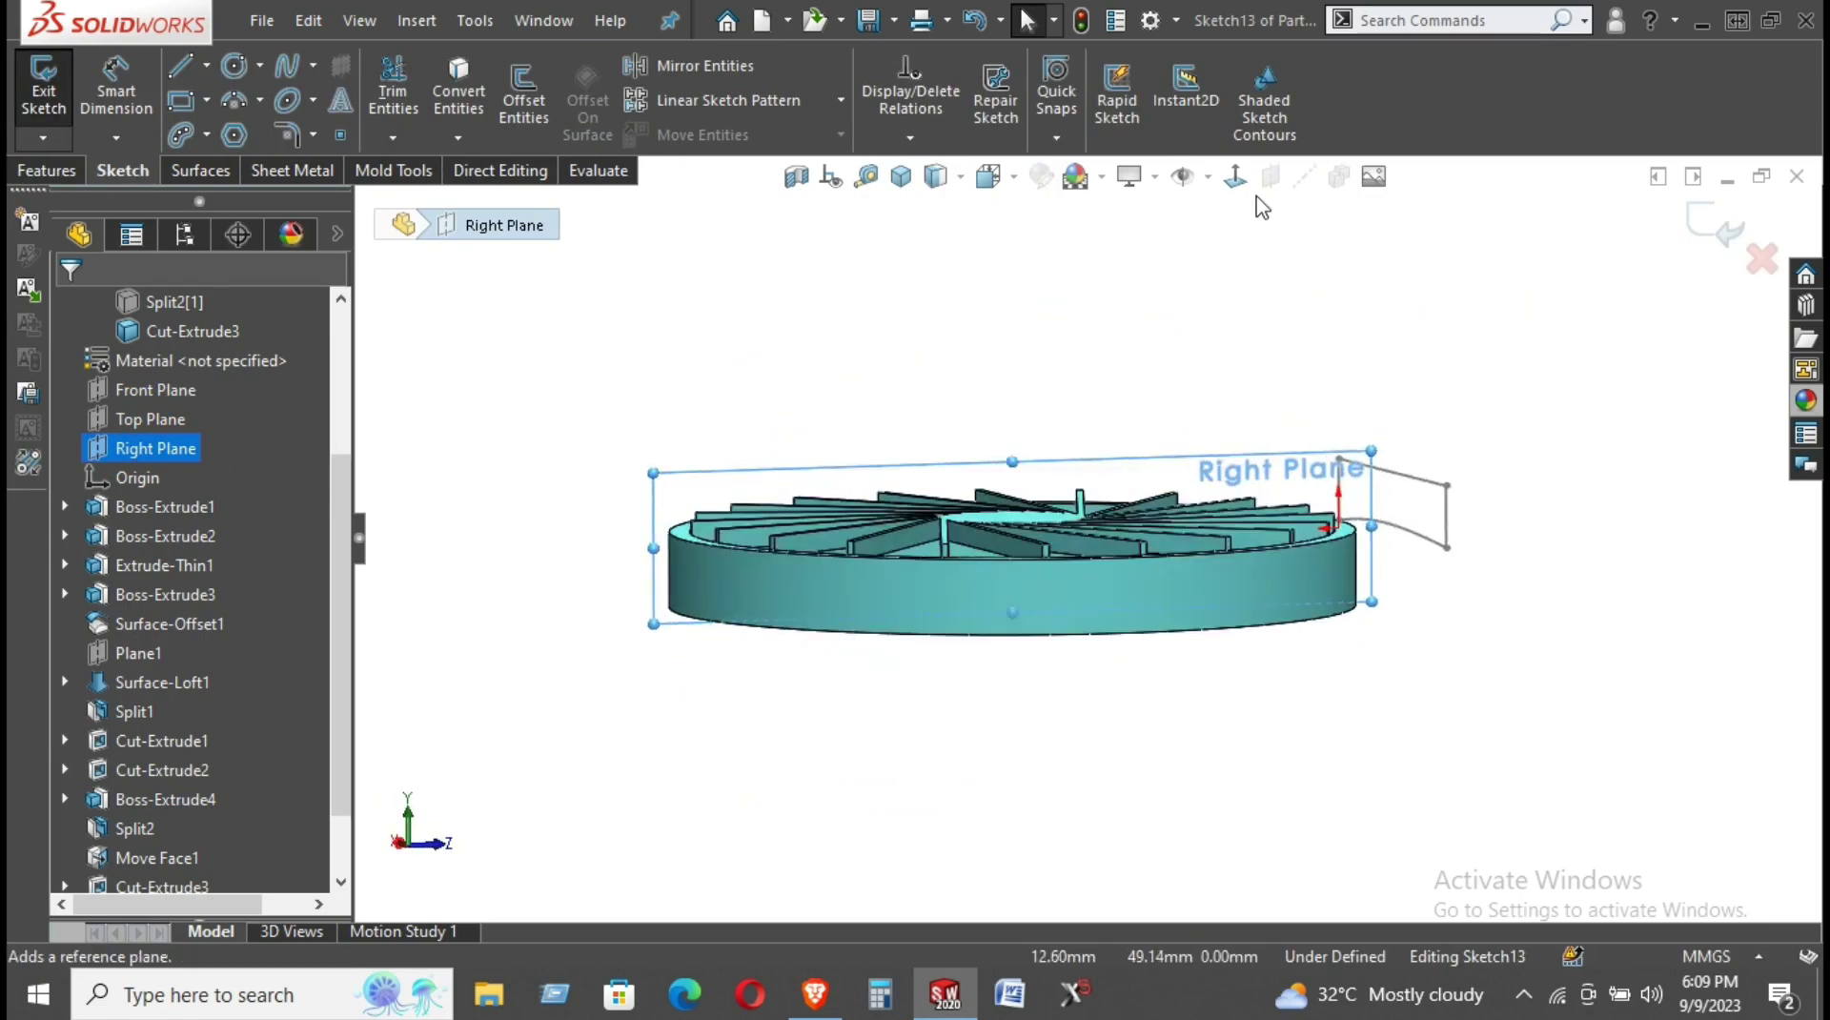
click(1236, 176)
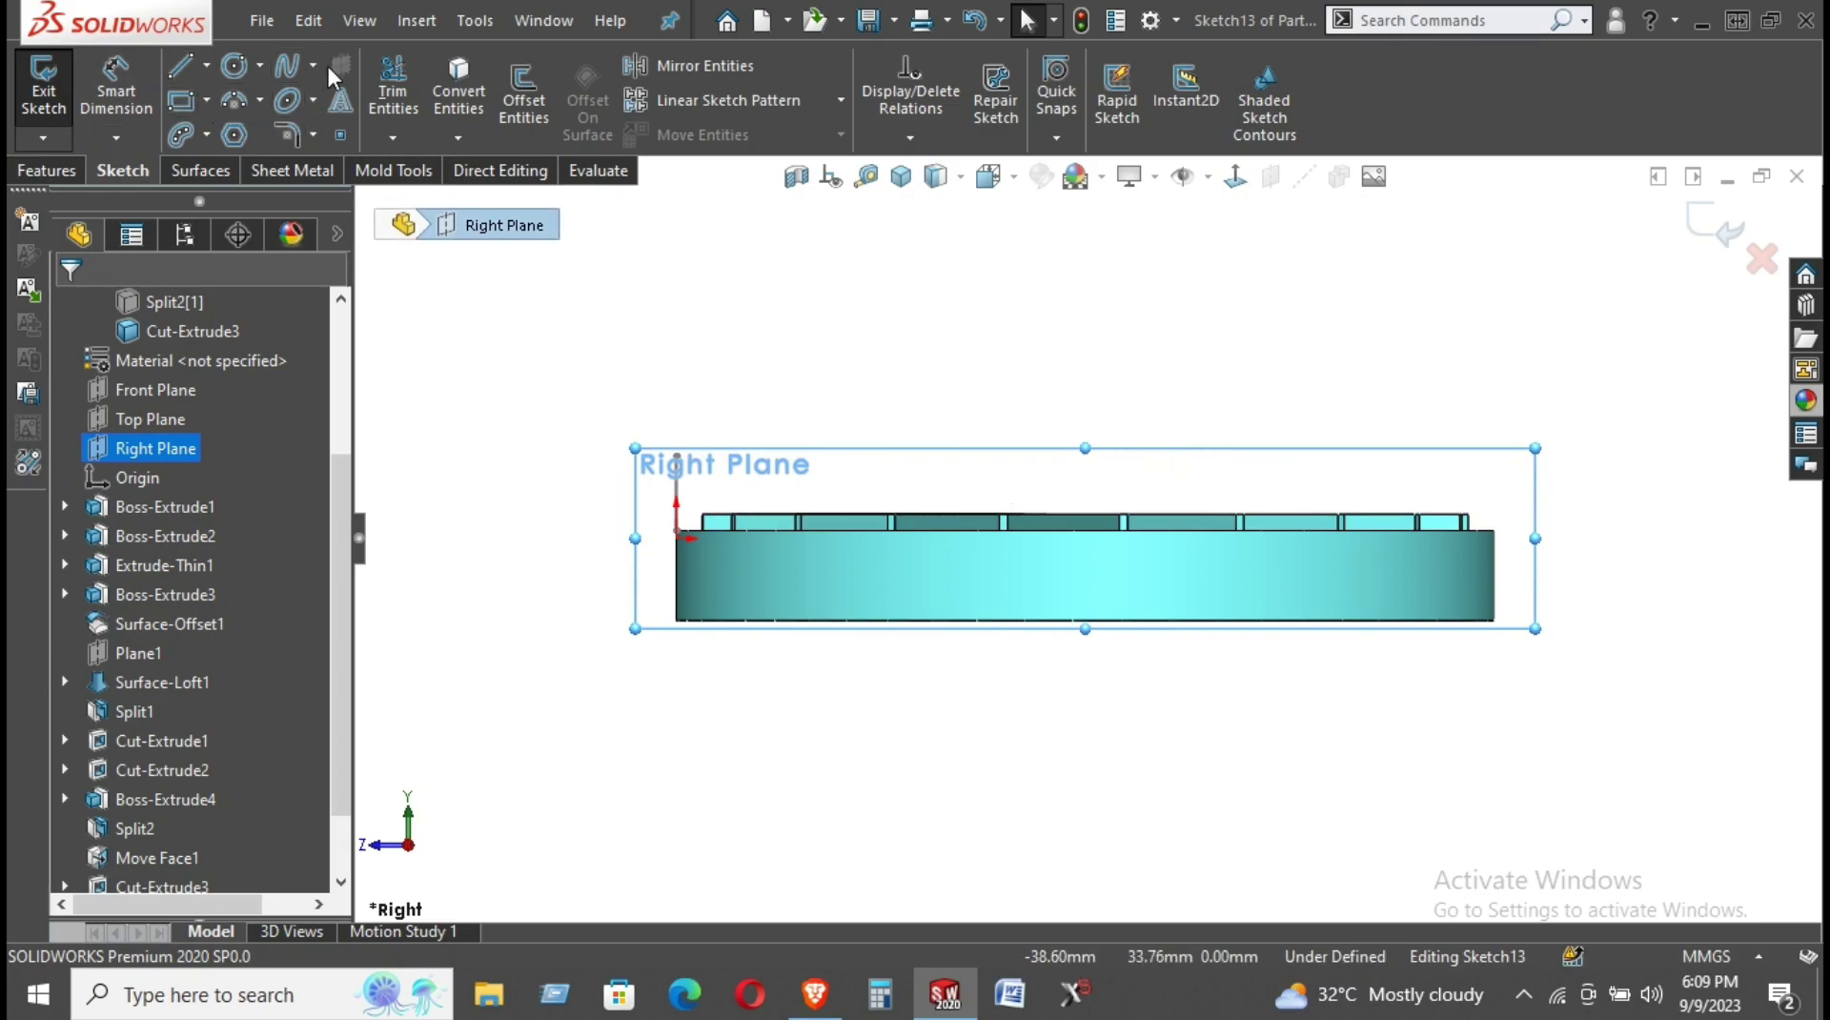
click(287, 65)
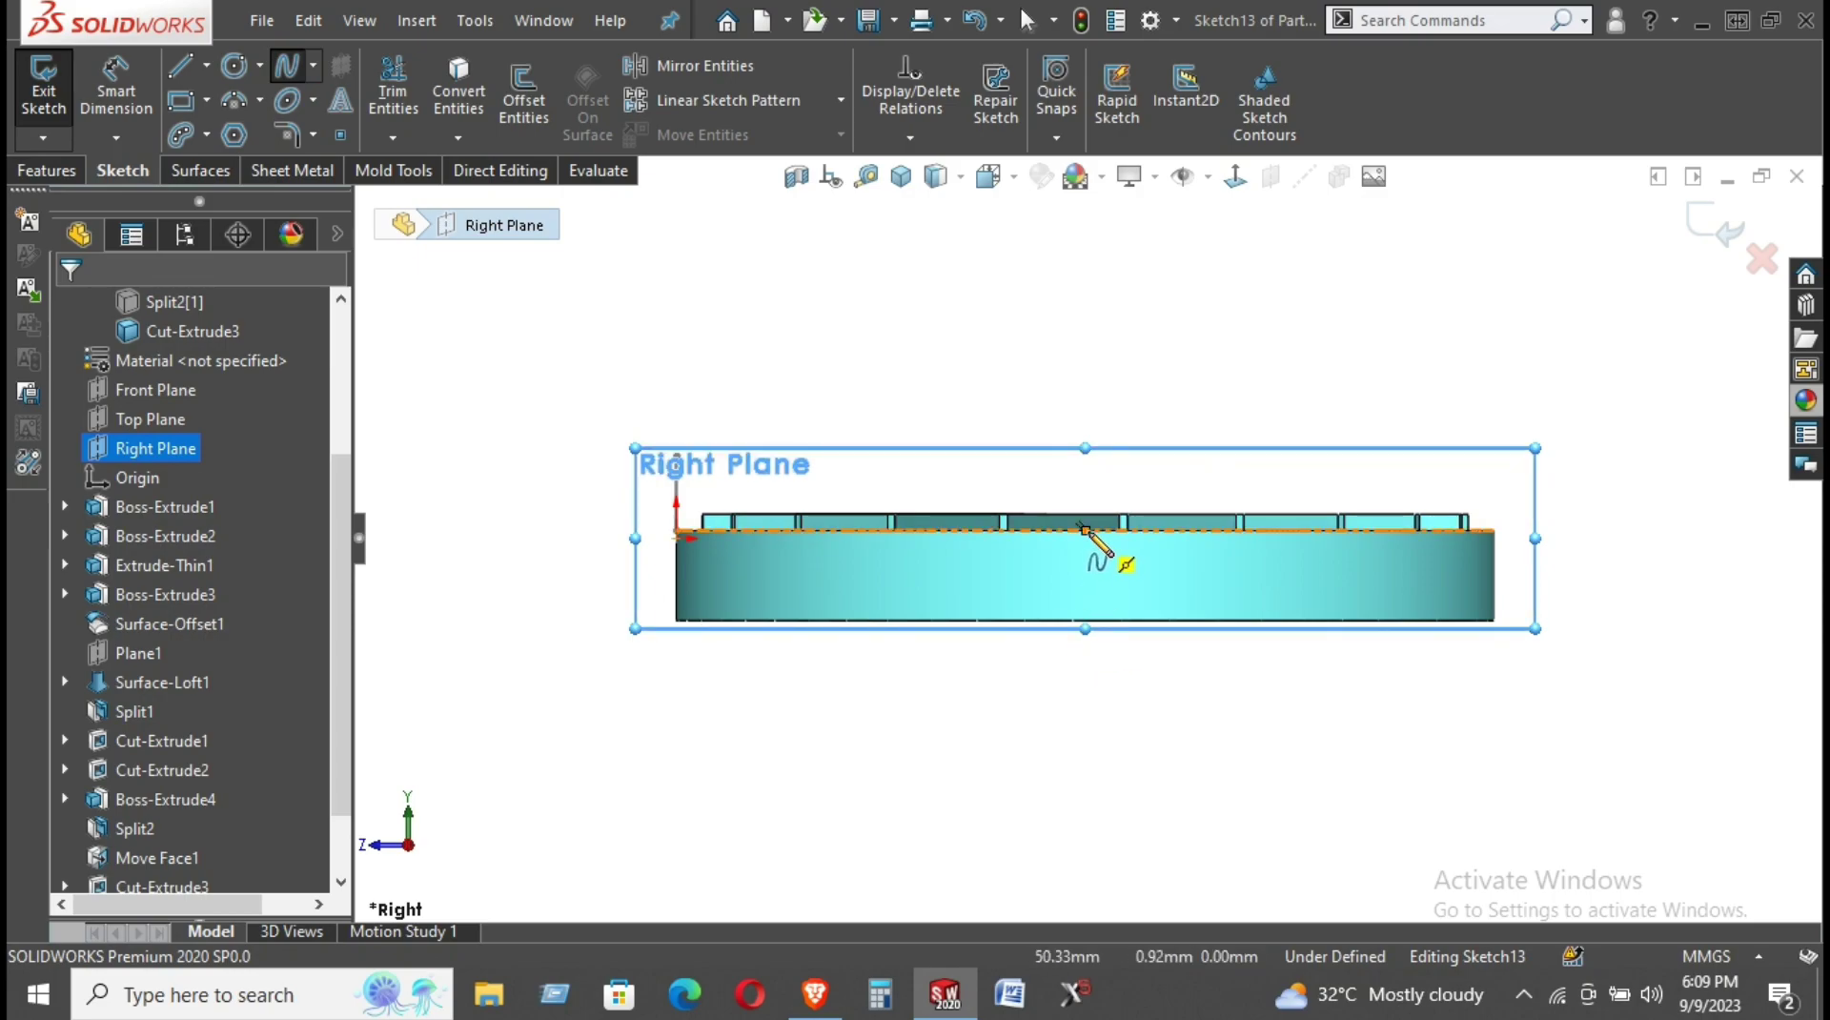
Draw a spline from the top-edge midpoint to the rim's right corner.
click(1085, 530)
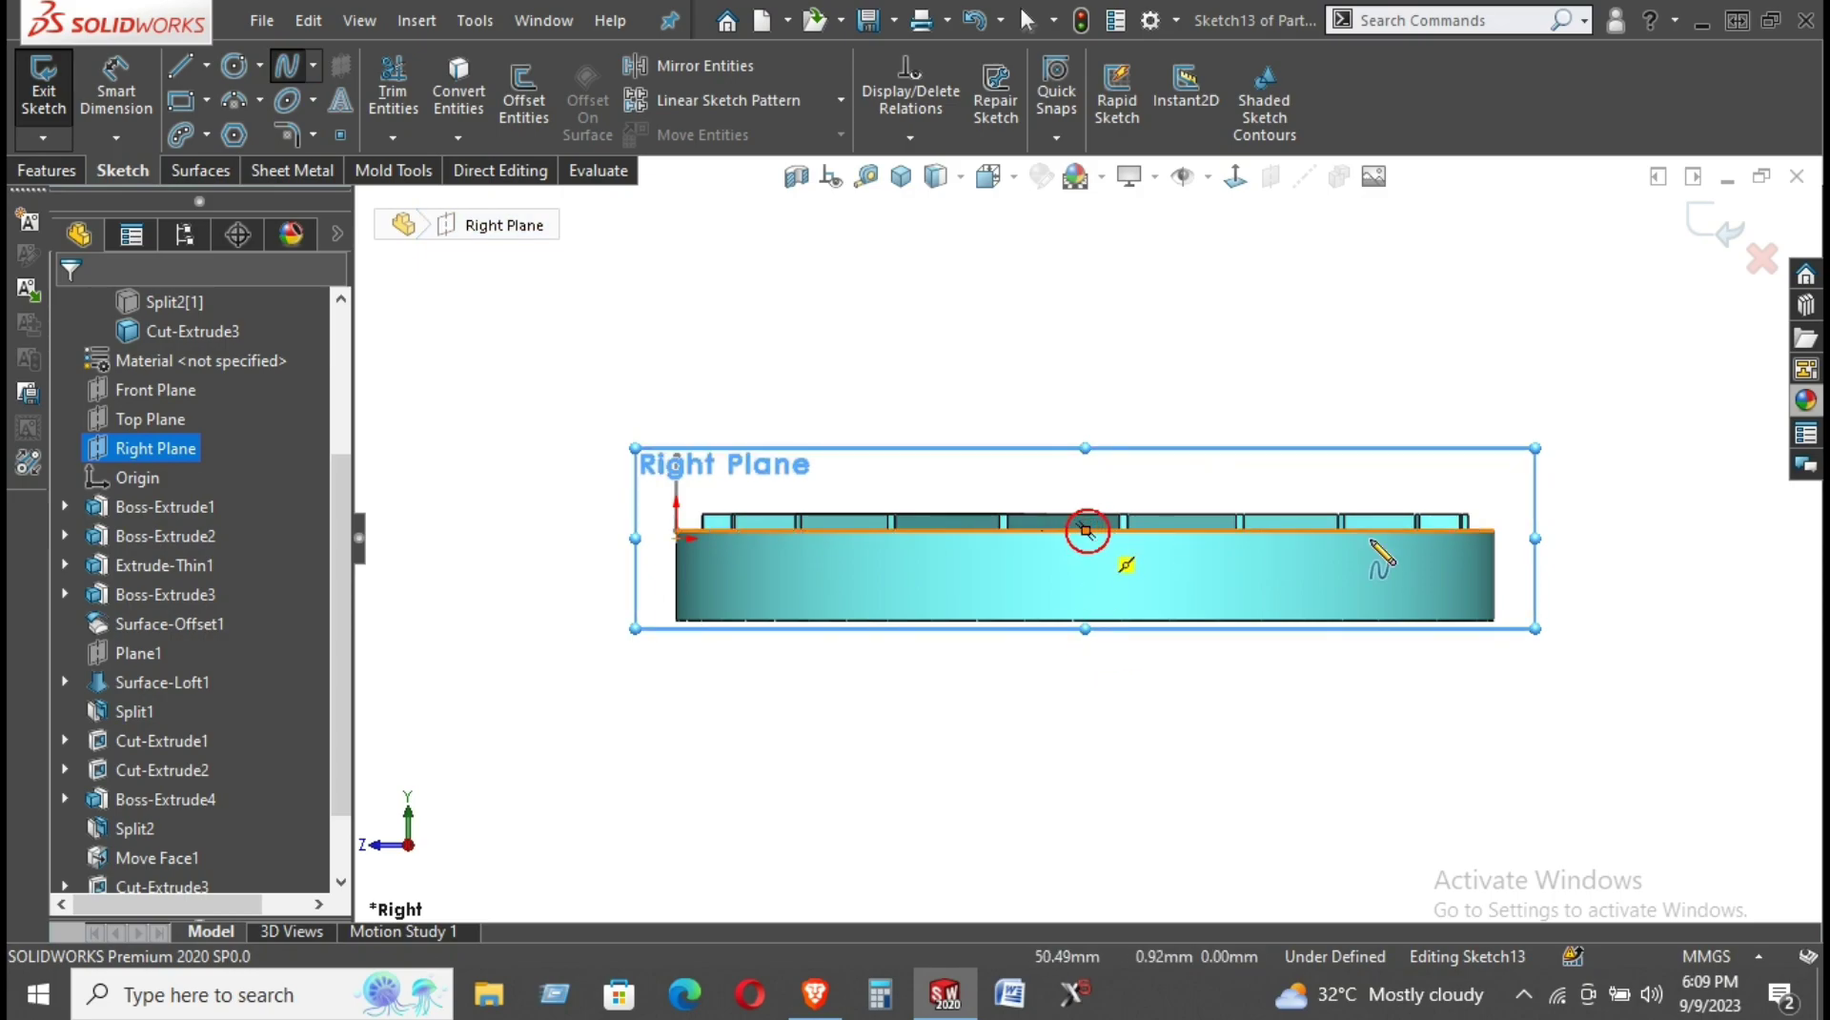
click(1496, 531)
right_click(1568, 398)
click(1590, 408)
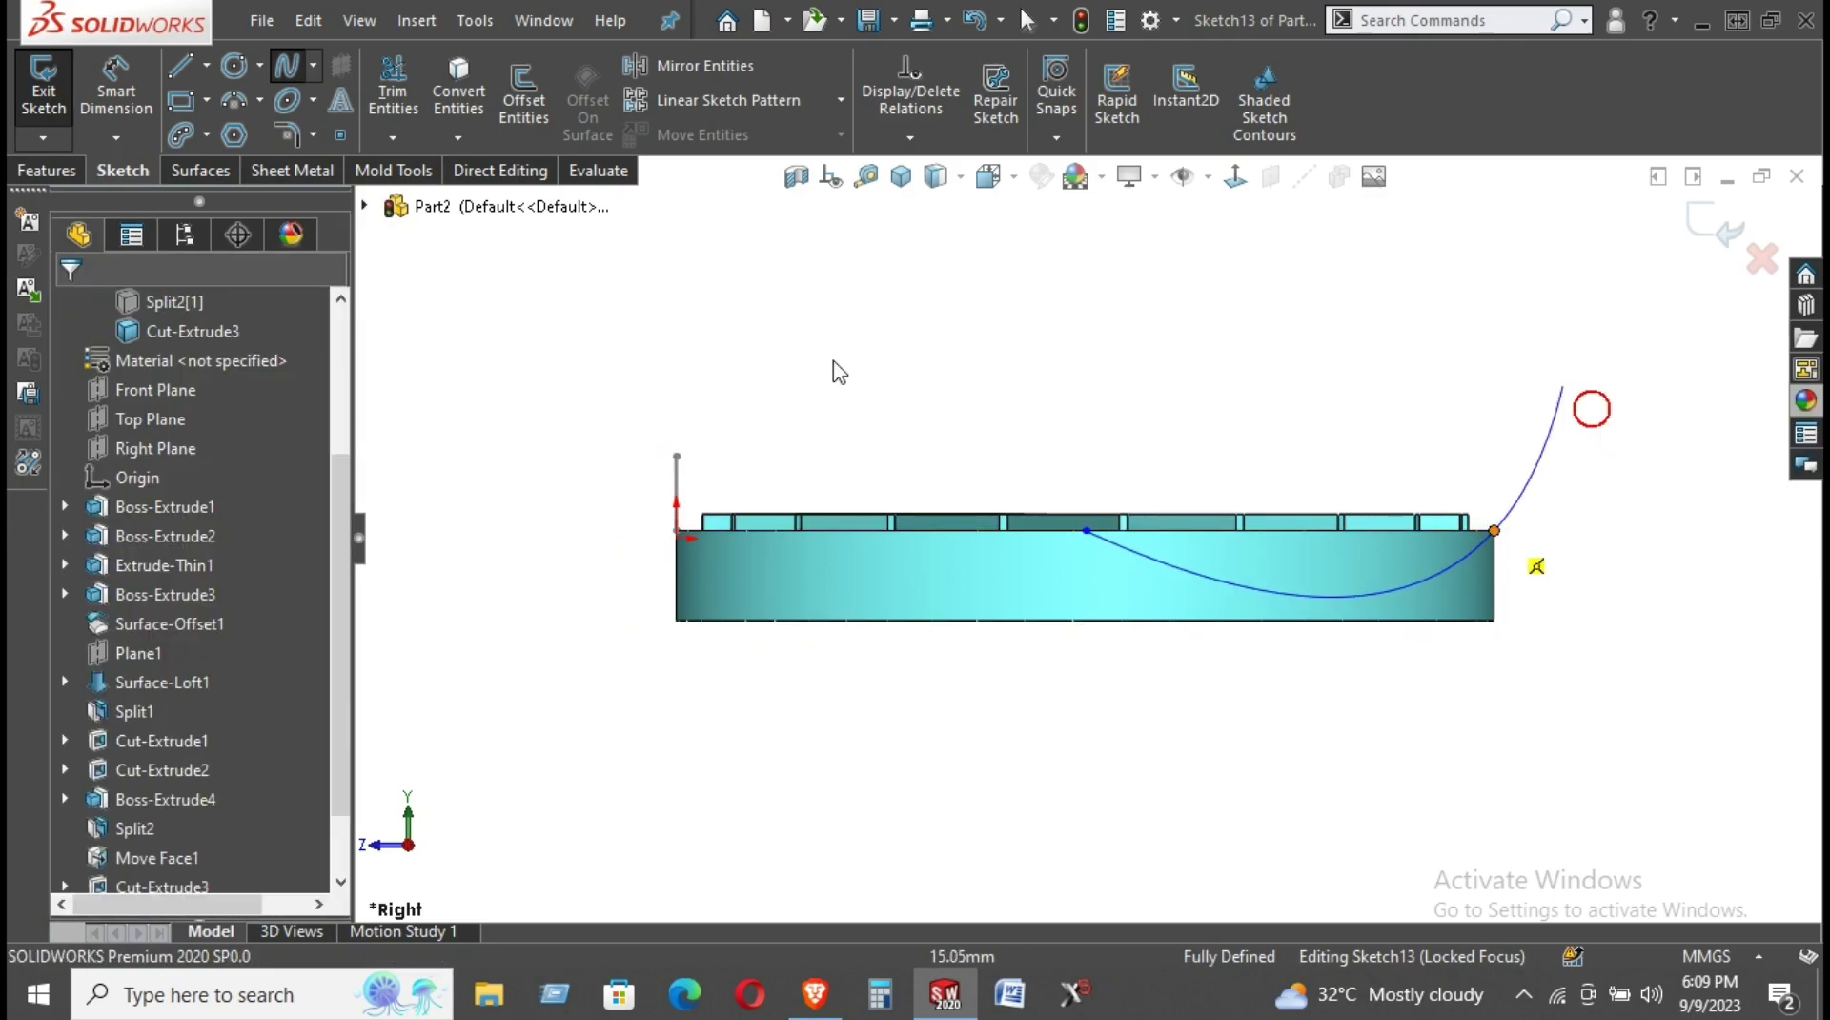
Box the area above the spline with a vertical, horizontal and vertical line.
click(179, 65)
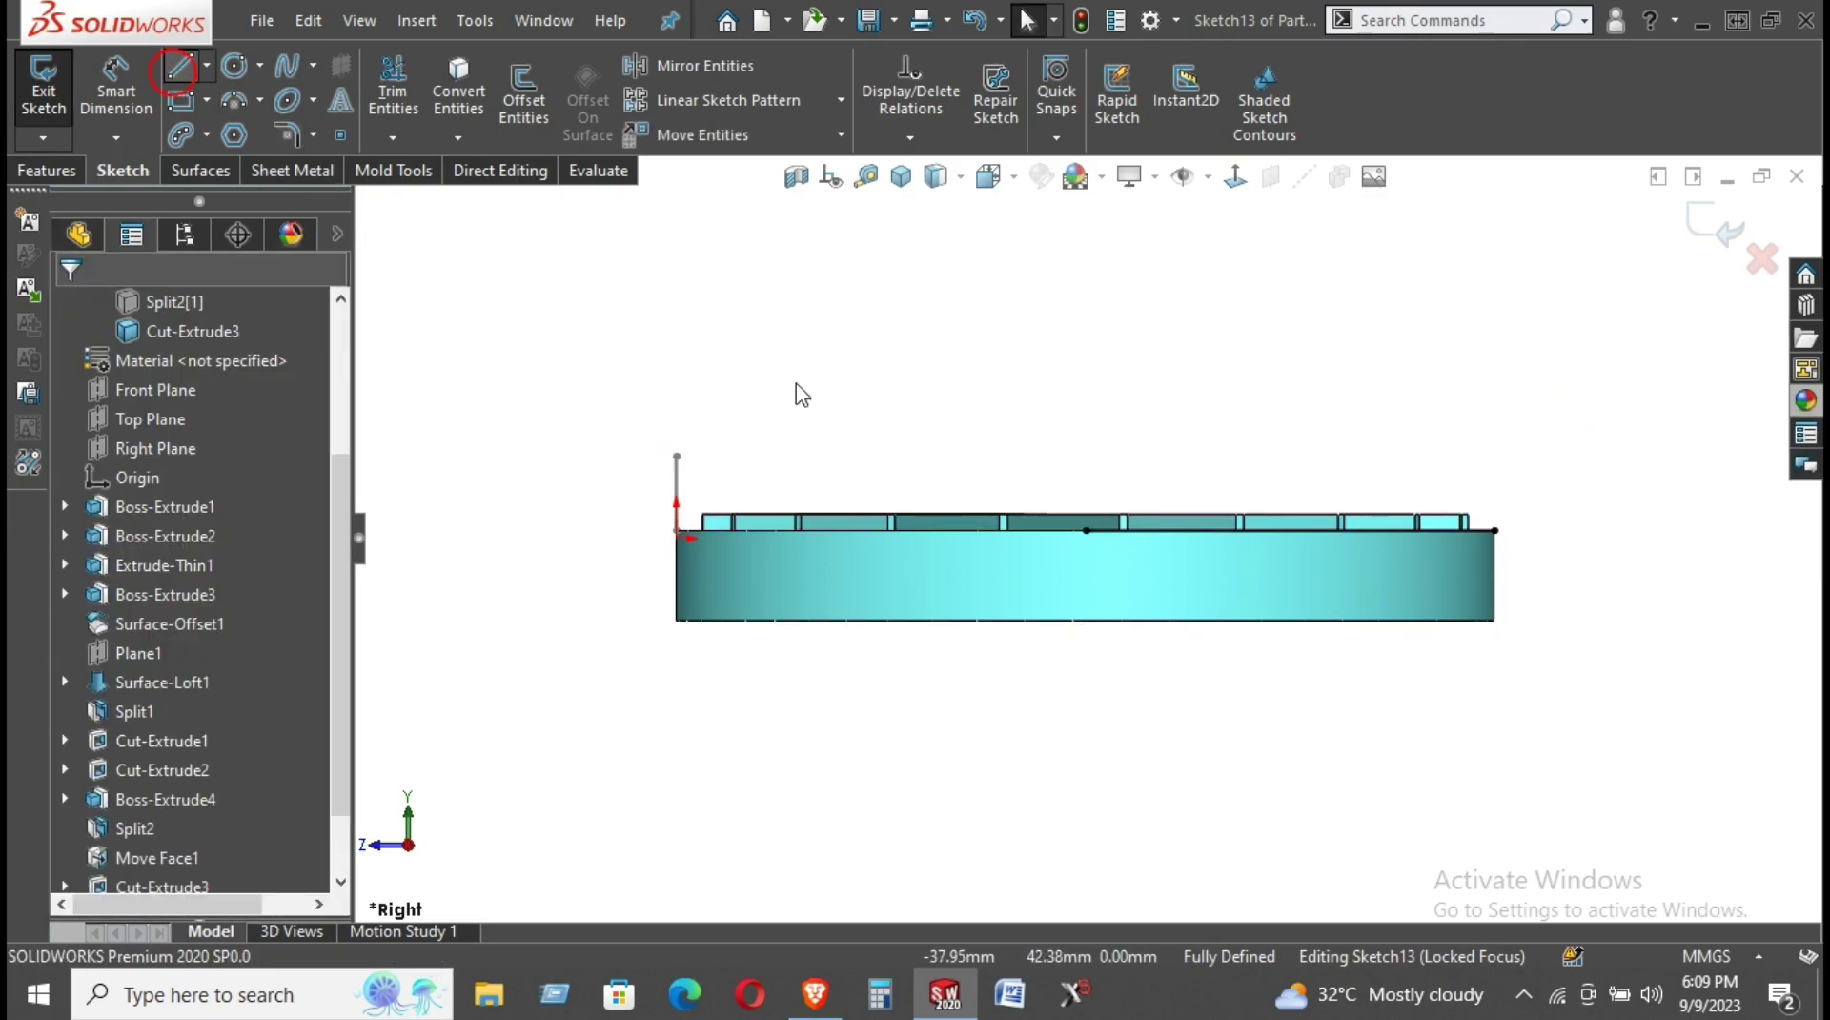
click(1088, 530)
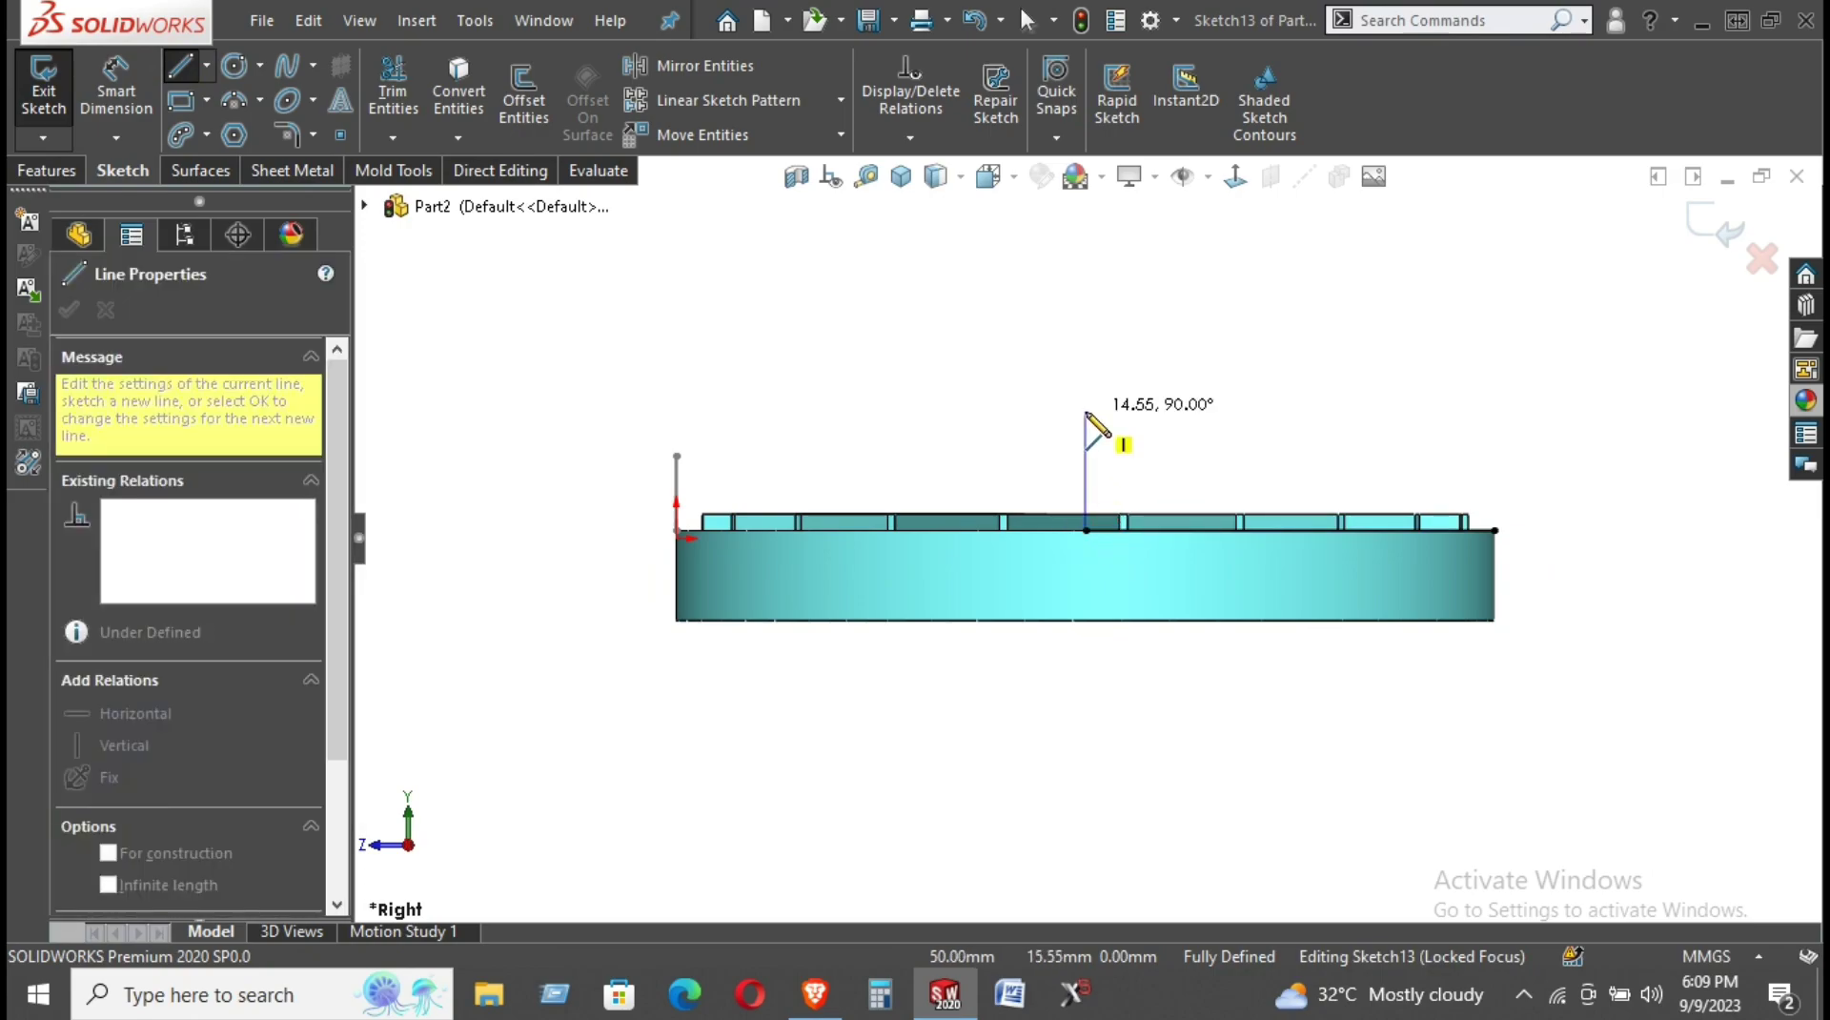
click(1086, 426)
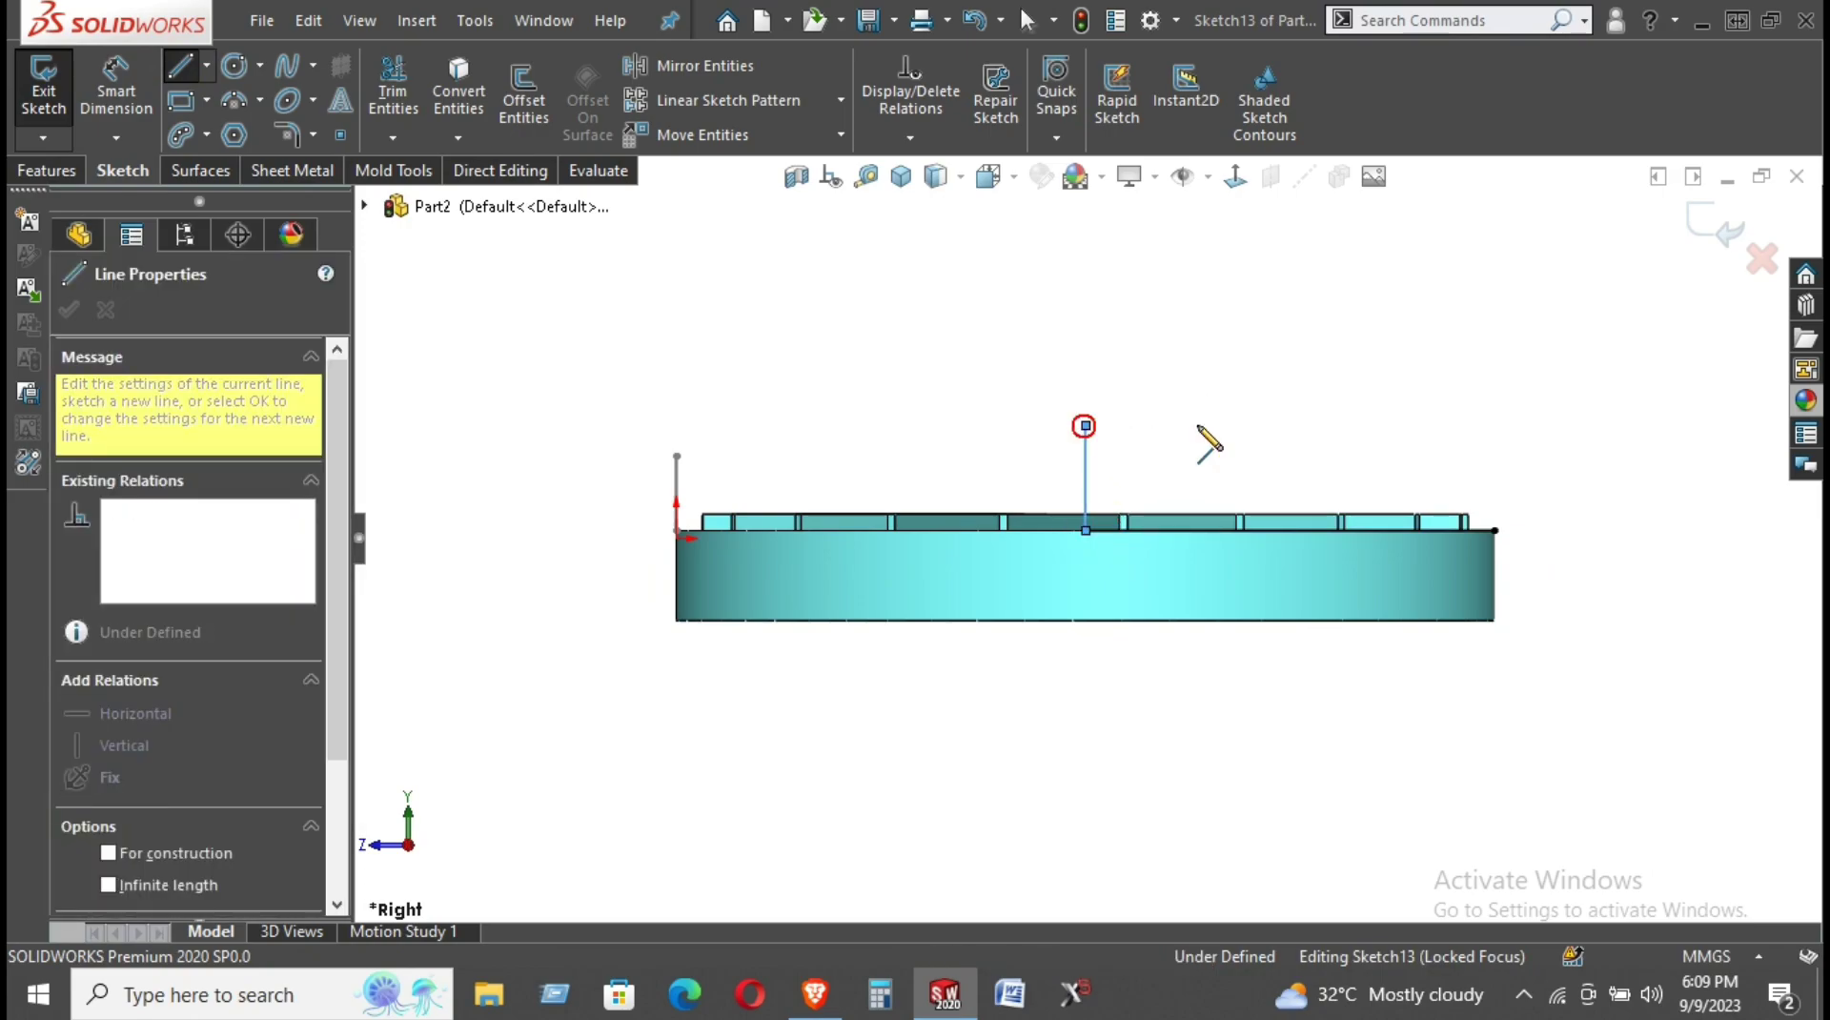
click(1495, 426)
click(1495, 530)
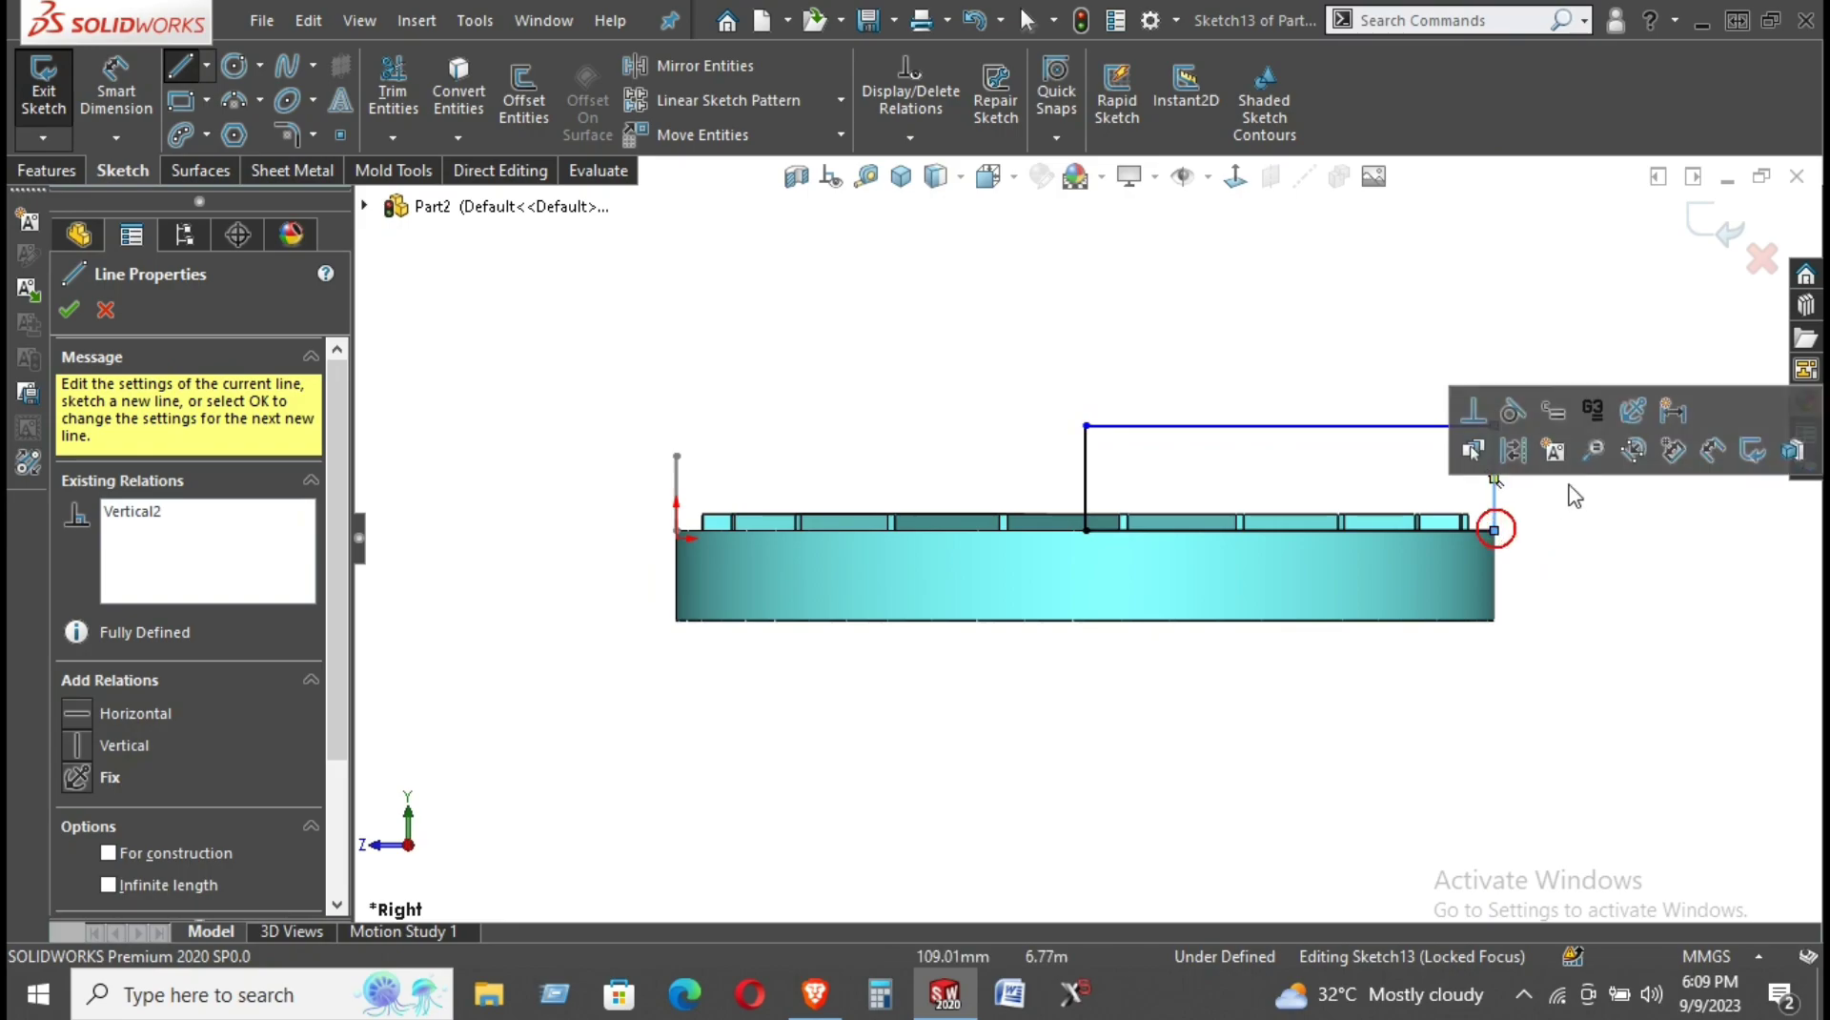
right_click(1587, 499)
click(1594, 503)
Bend the spline upward and raise its right-end tangent.
scroll(1240, 539, down, 1)
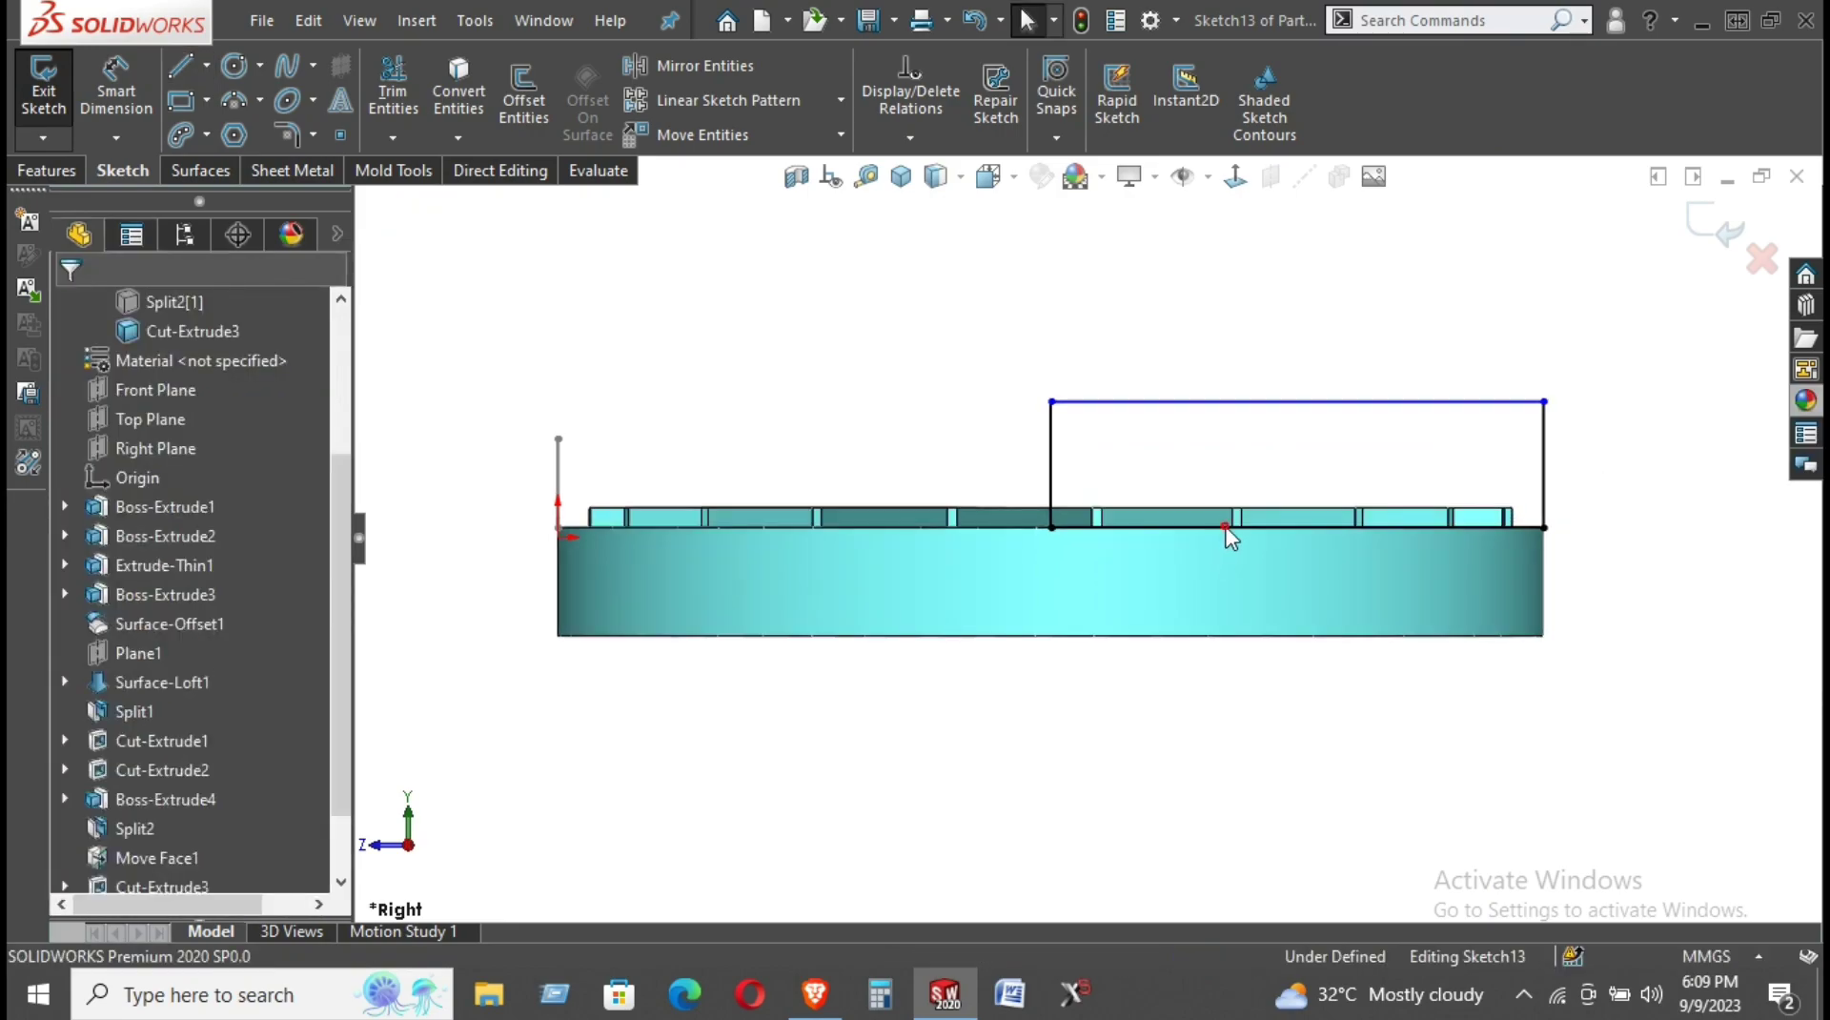
click(1226, 525)
mouse_move(1247, 530)
mouse_down()
mouse_move(1274, 515)
mouse_move(1228, 524)
mouse_up()
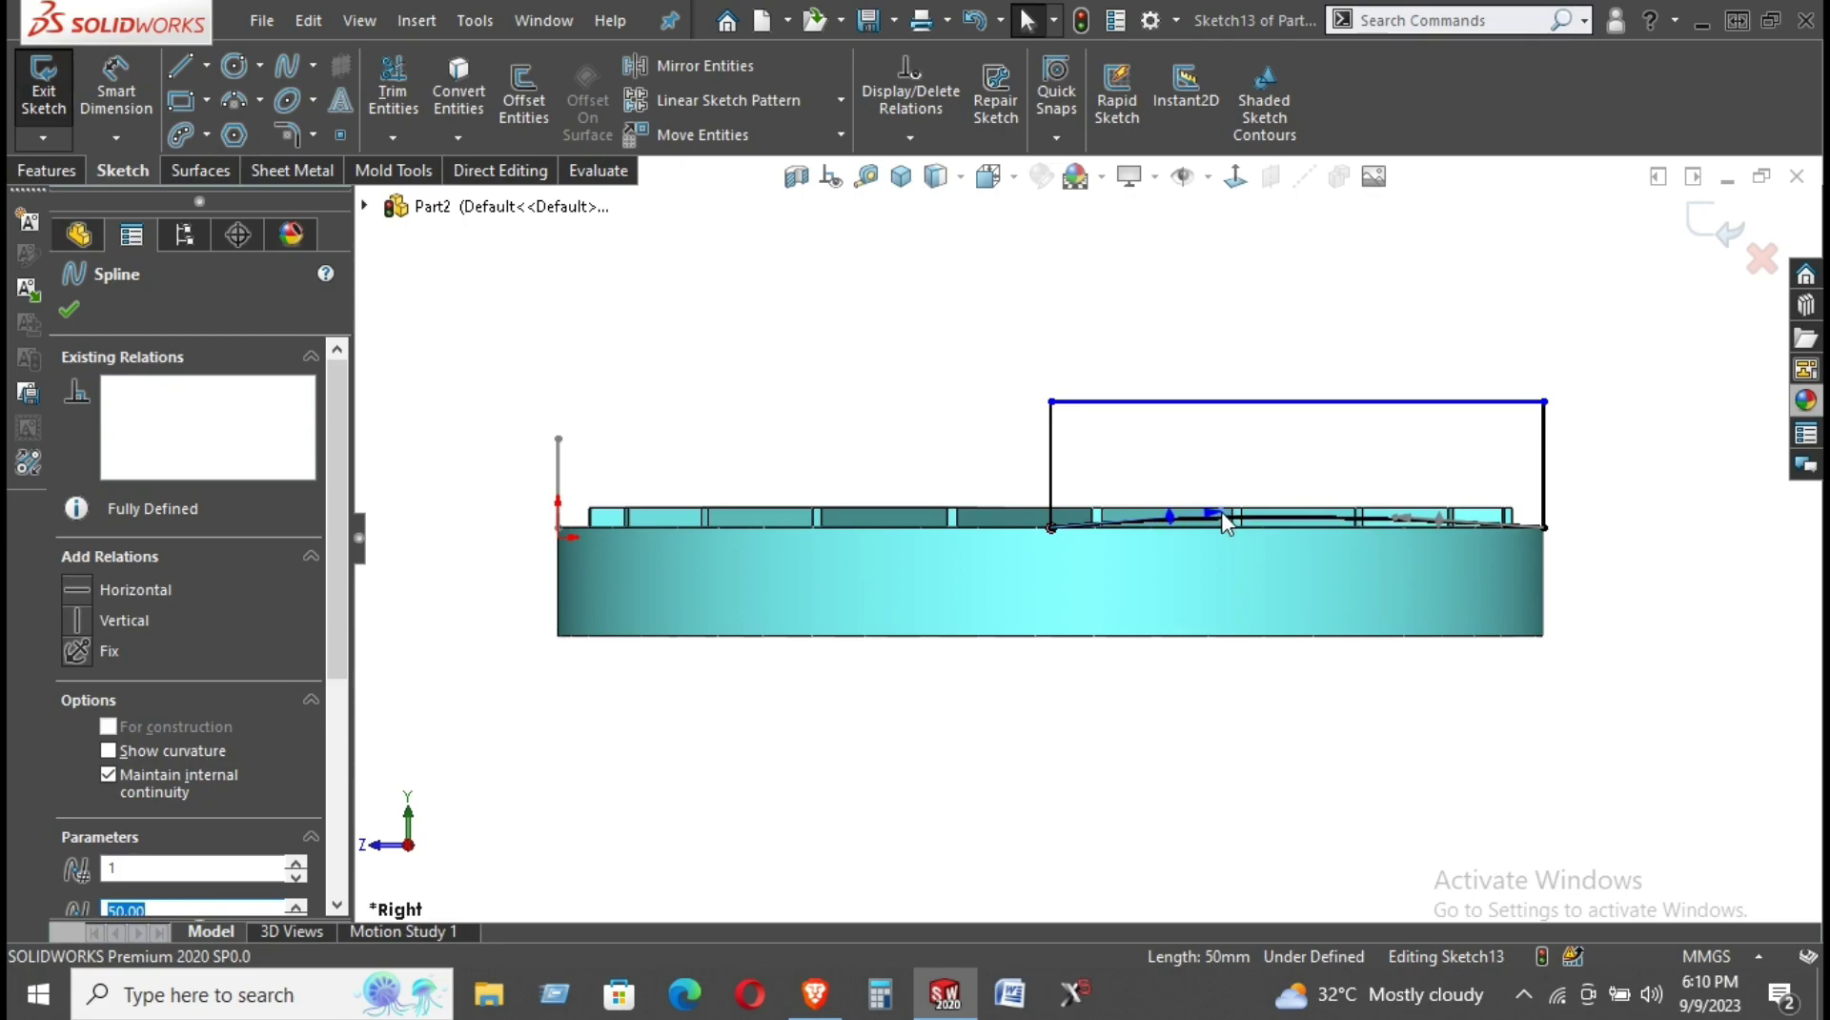
scroll(1247, 523, down, 1)
scroll(1228, 528, down, 1)
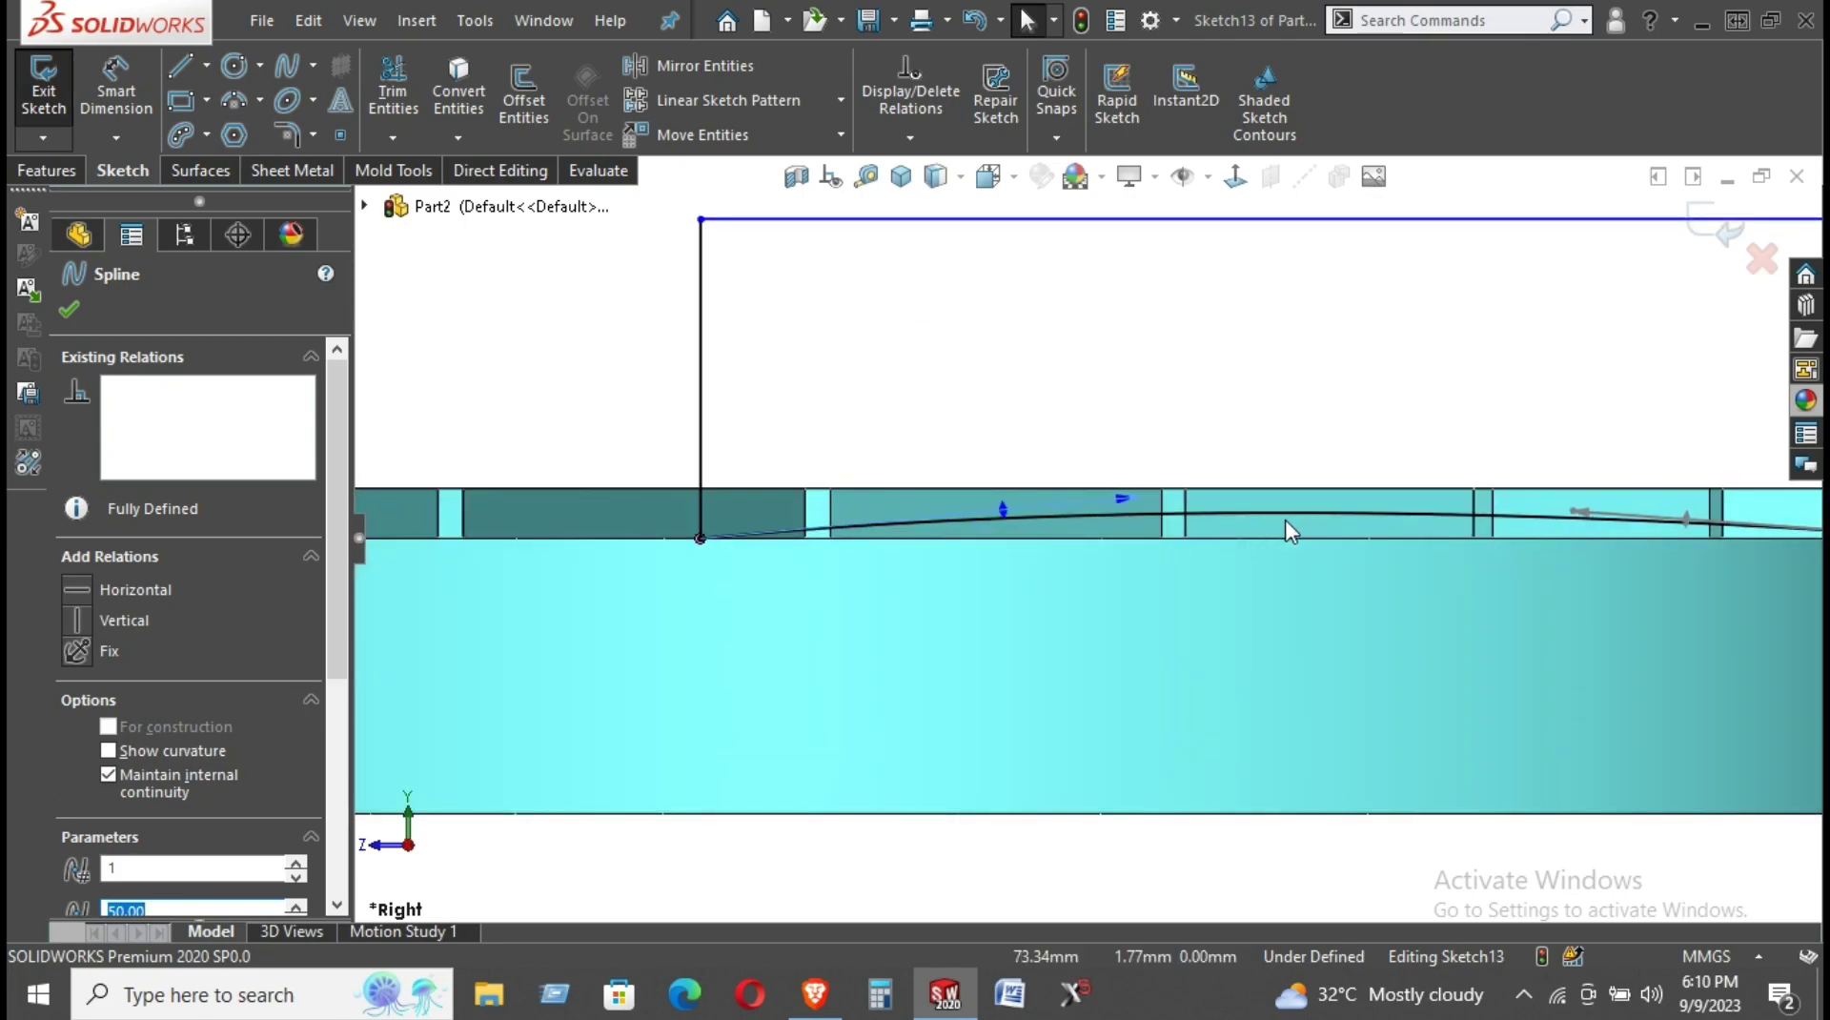
scroll(1492, 545, up, 1)
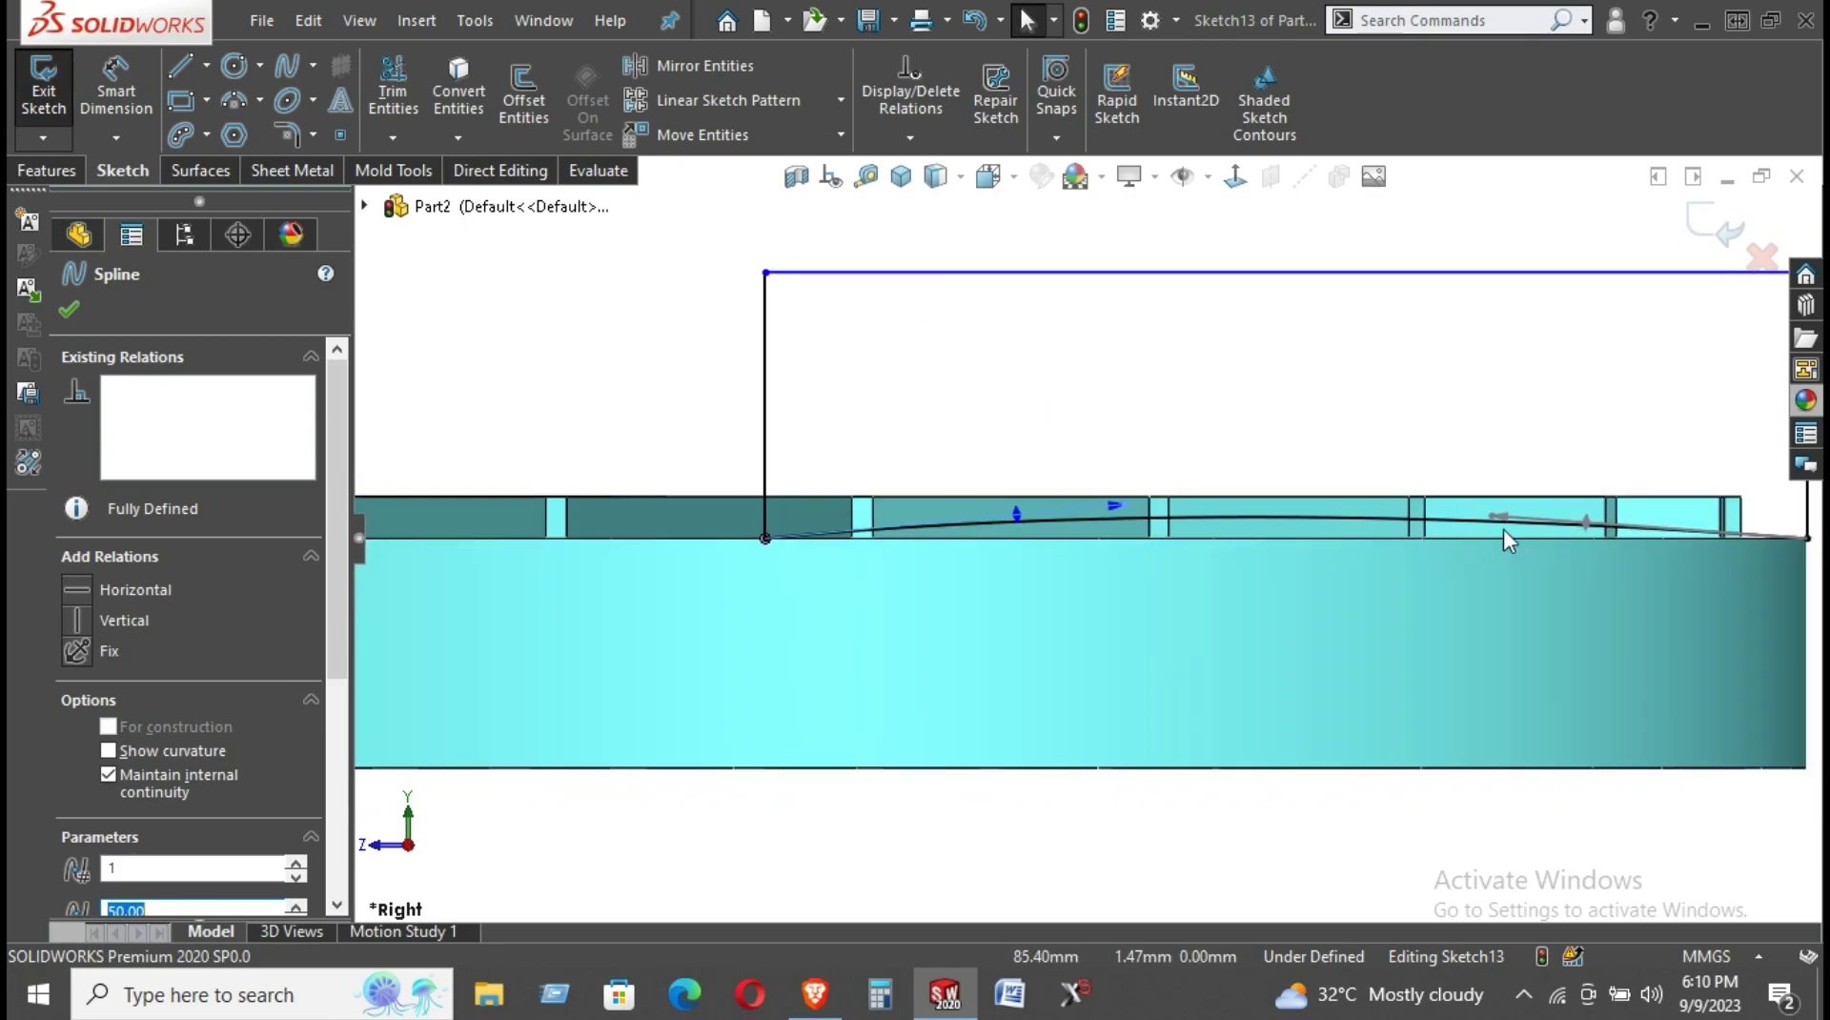
drag(1497, 526, 1501, 510)
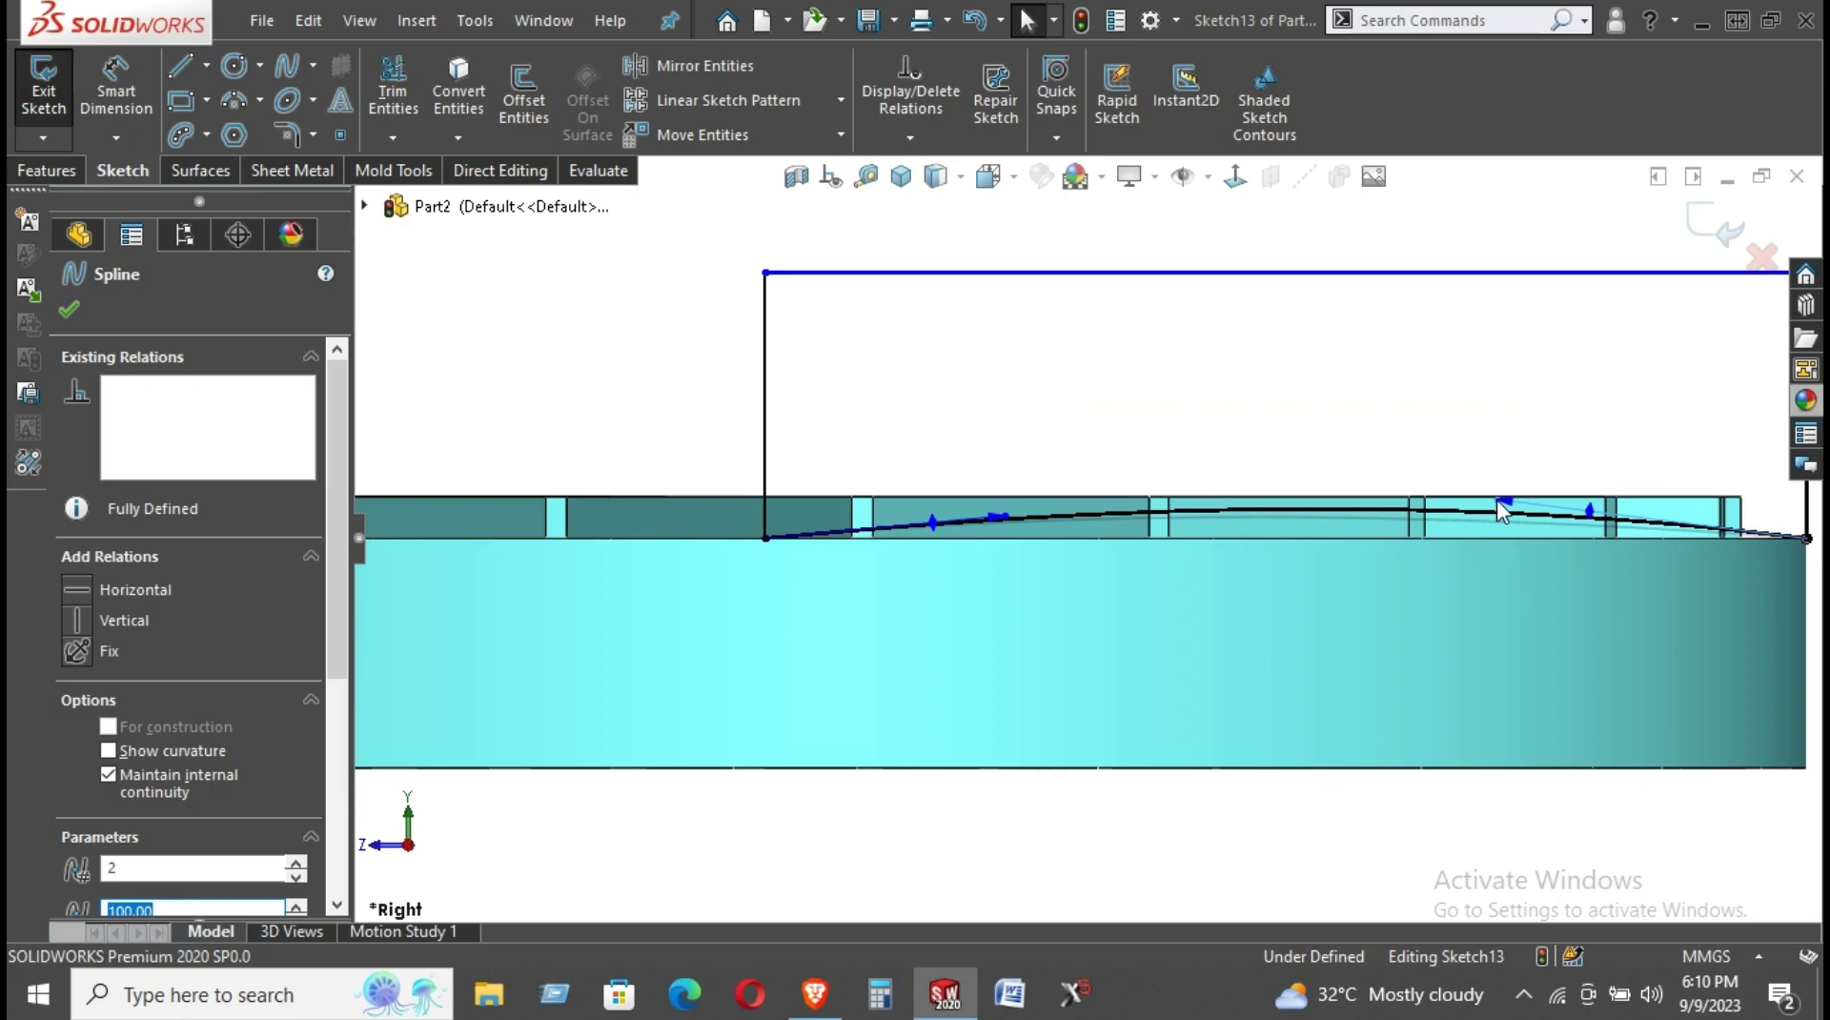
drag(1499, 510, 1501, 508)
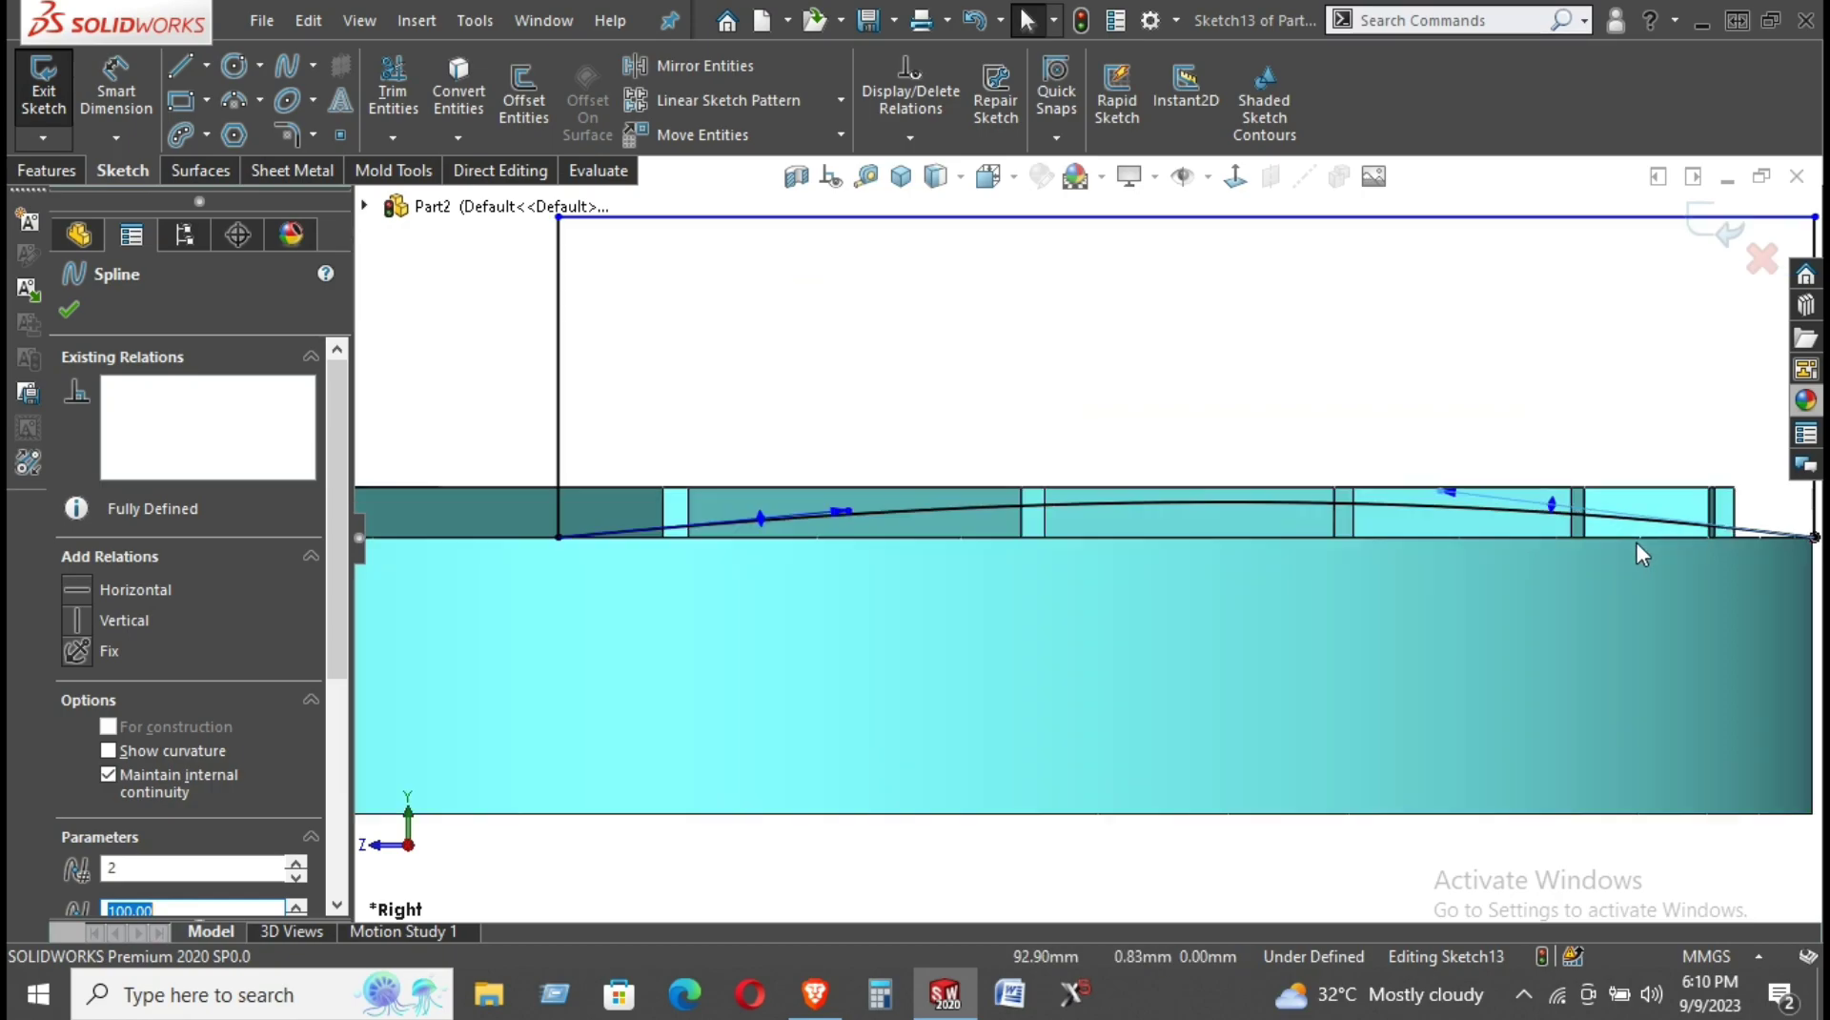
Flatten the curve slightly by adjusting the left tangents, checking from both sides.
ctrl+middle_drag(1638, 541, 1461, 516)
scroll(1461, 517, down, 2)
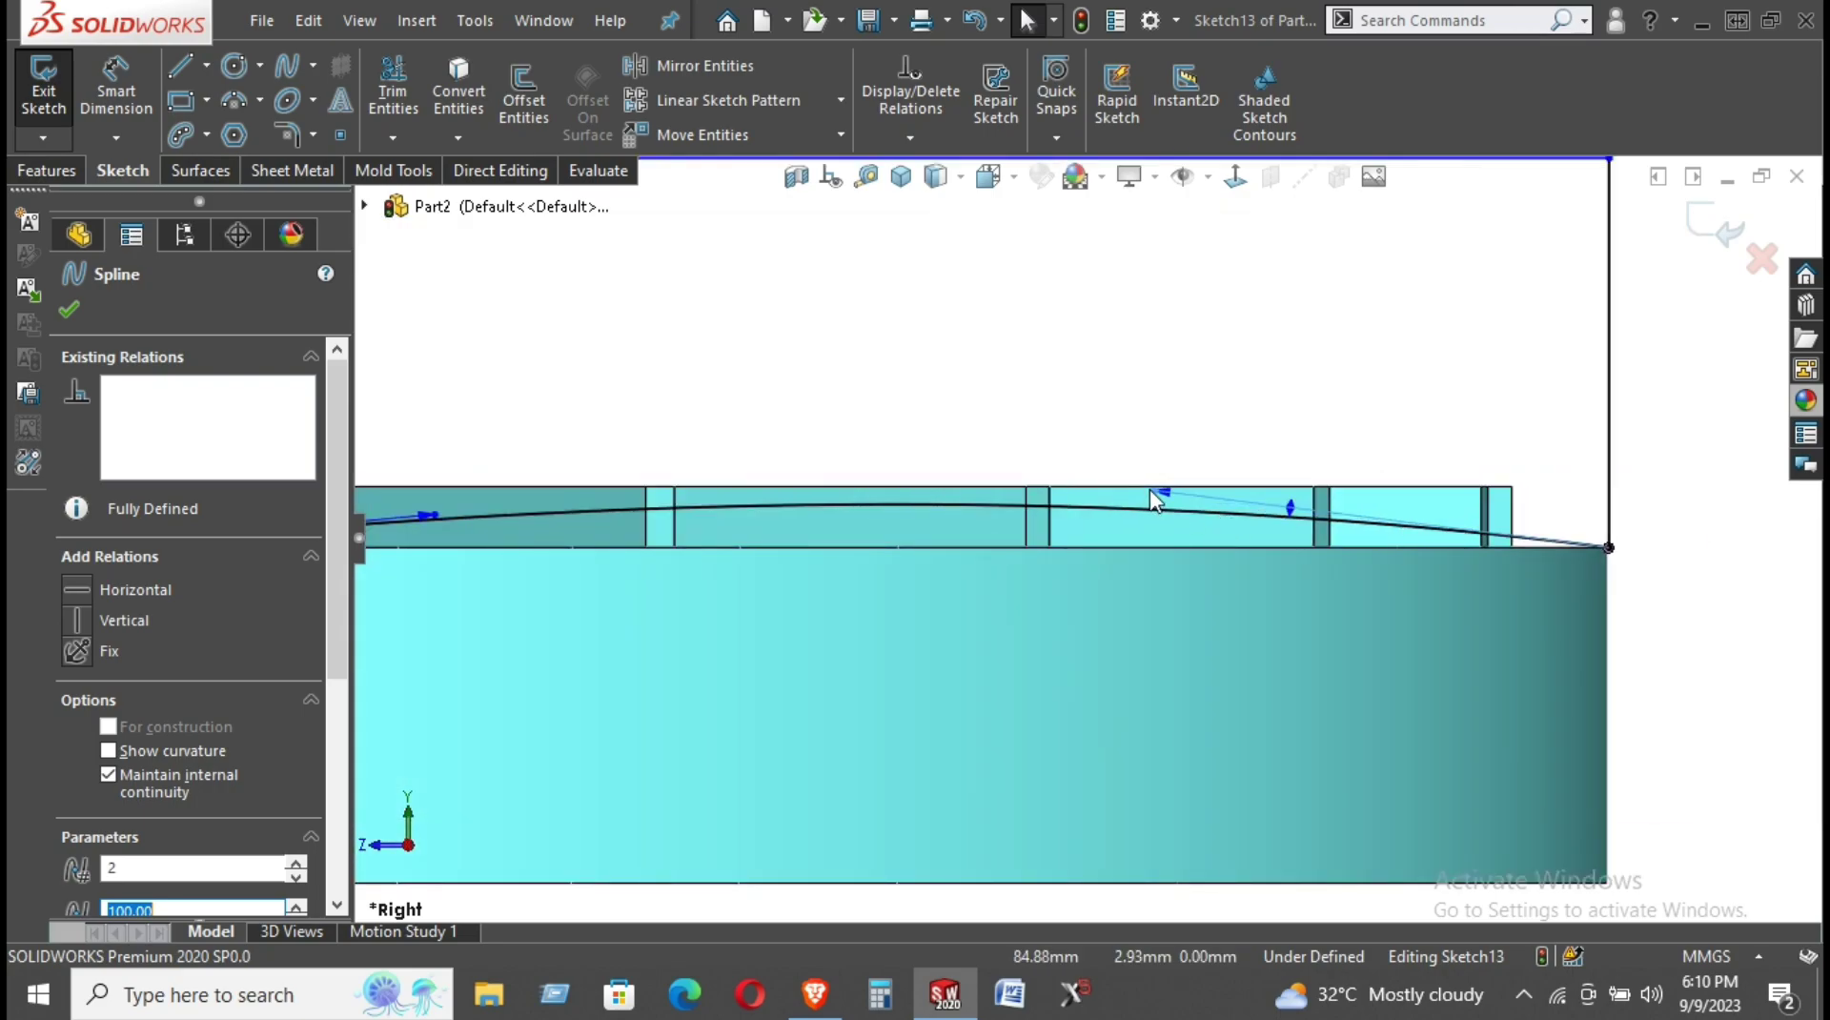
mouse_move(1160, 492)
mouse_down()
mouse_move(1159, 546)
mouse_move(1158, 496)
mouse_up()
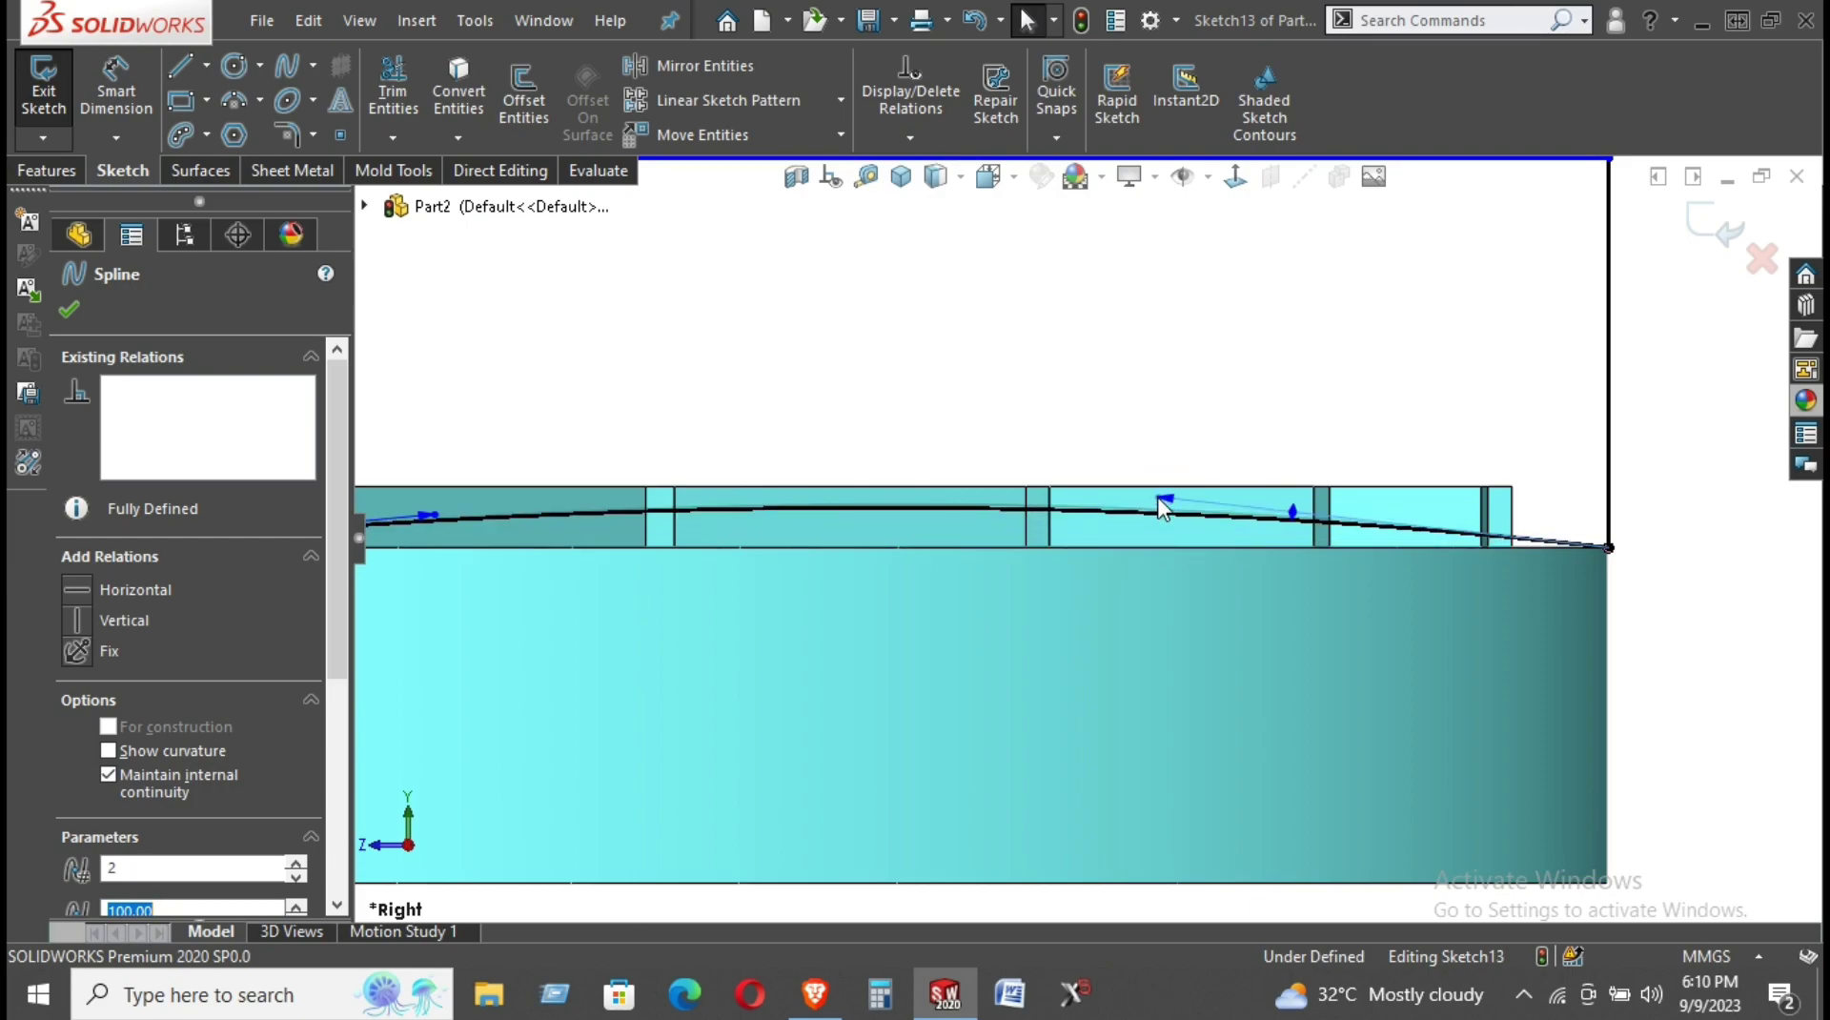
scroll(725, 497, up, 2)
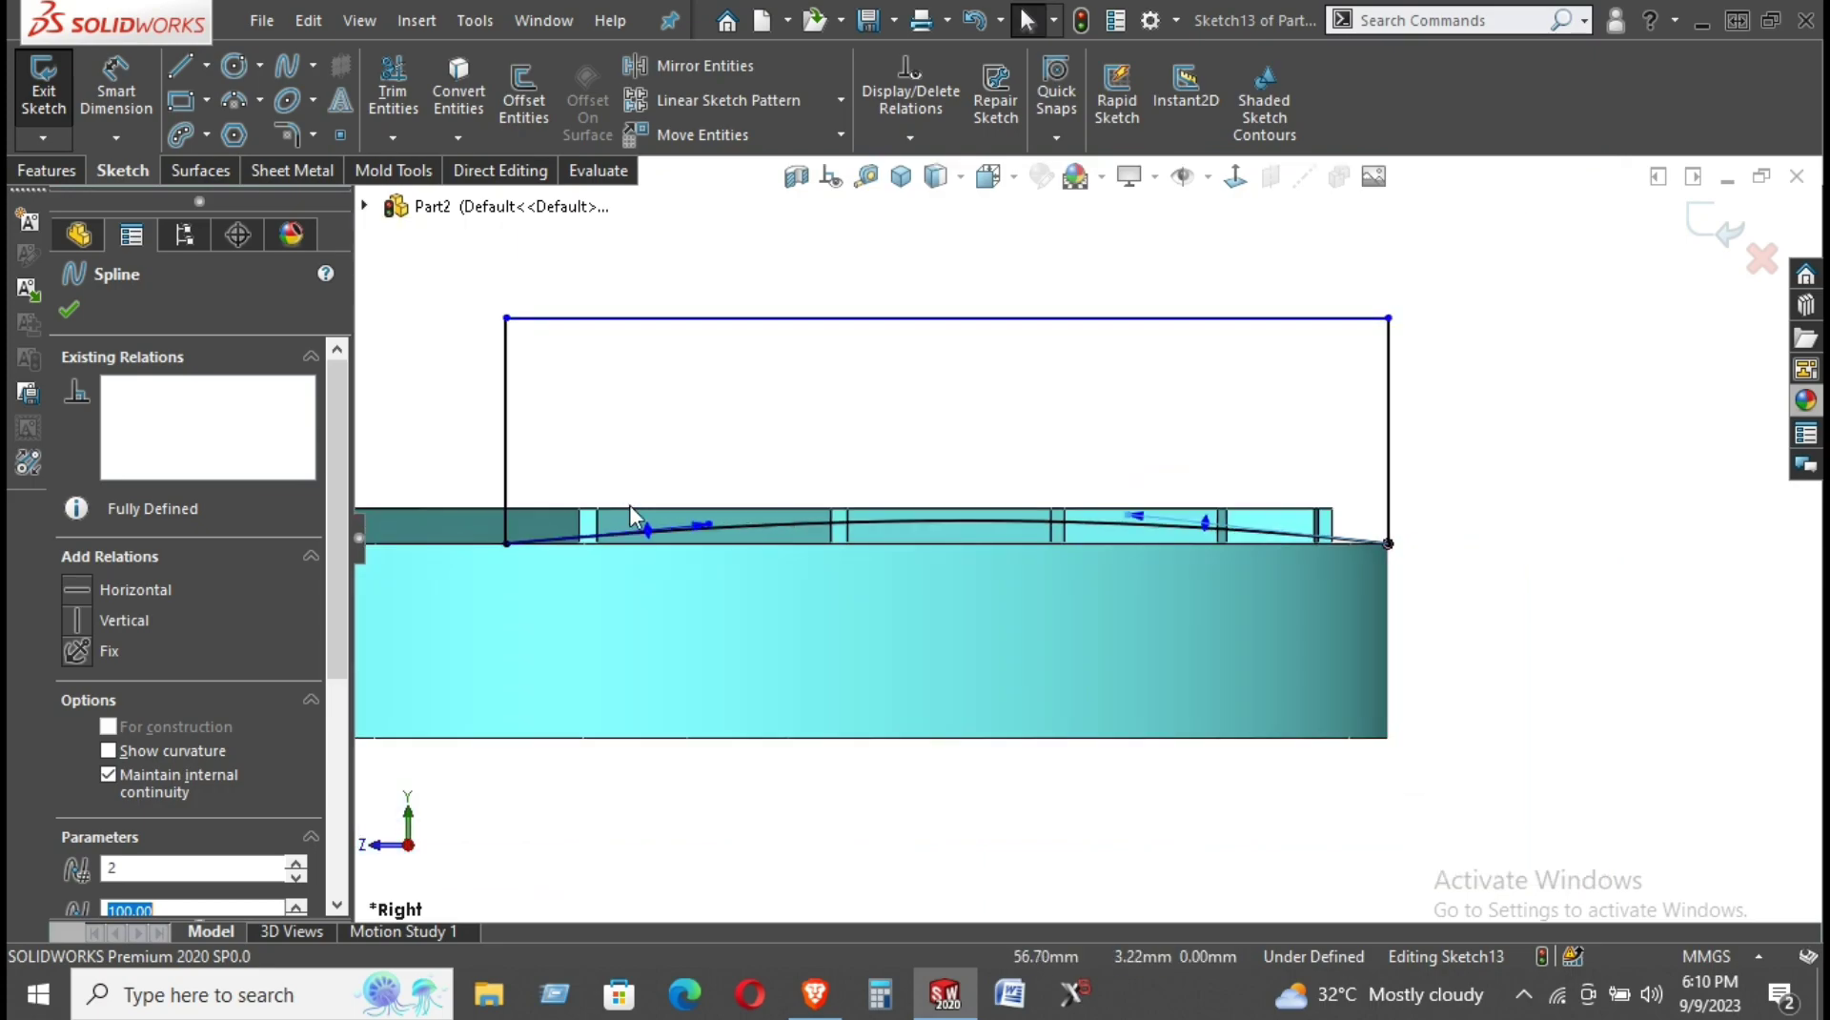
scroll(630, 506, up, 2)
scroll(746, 532, down, 2)
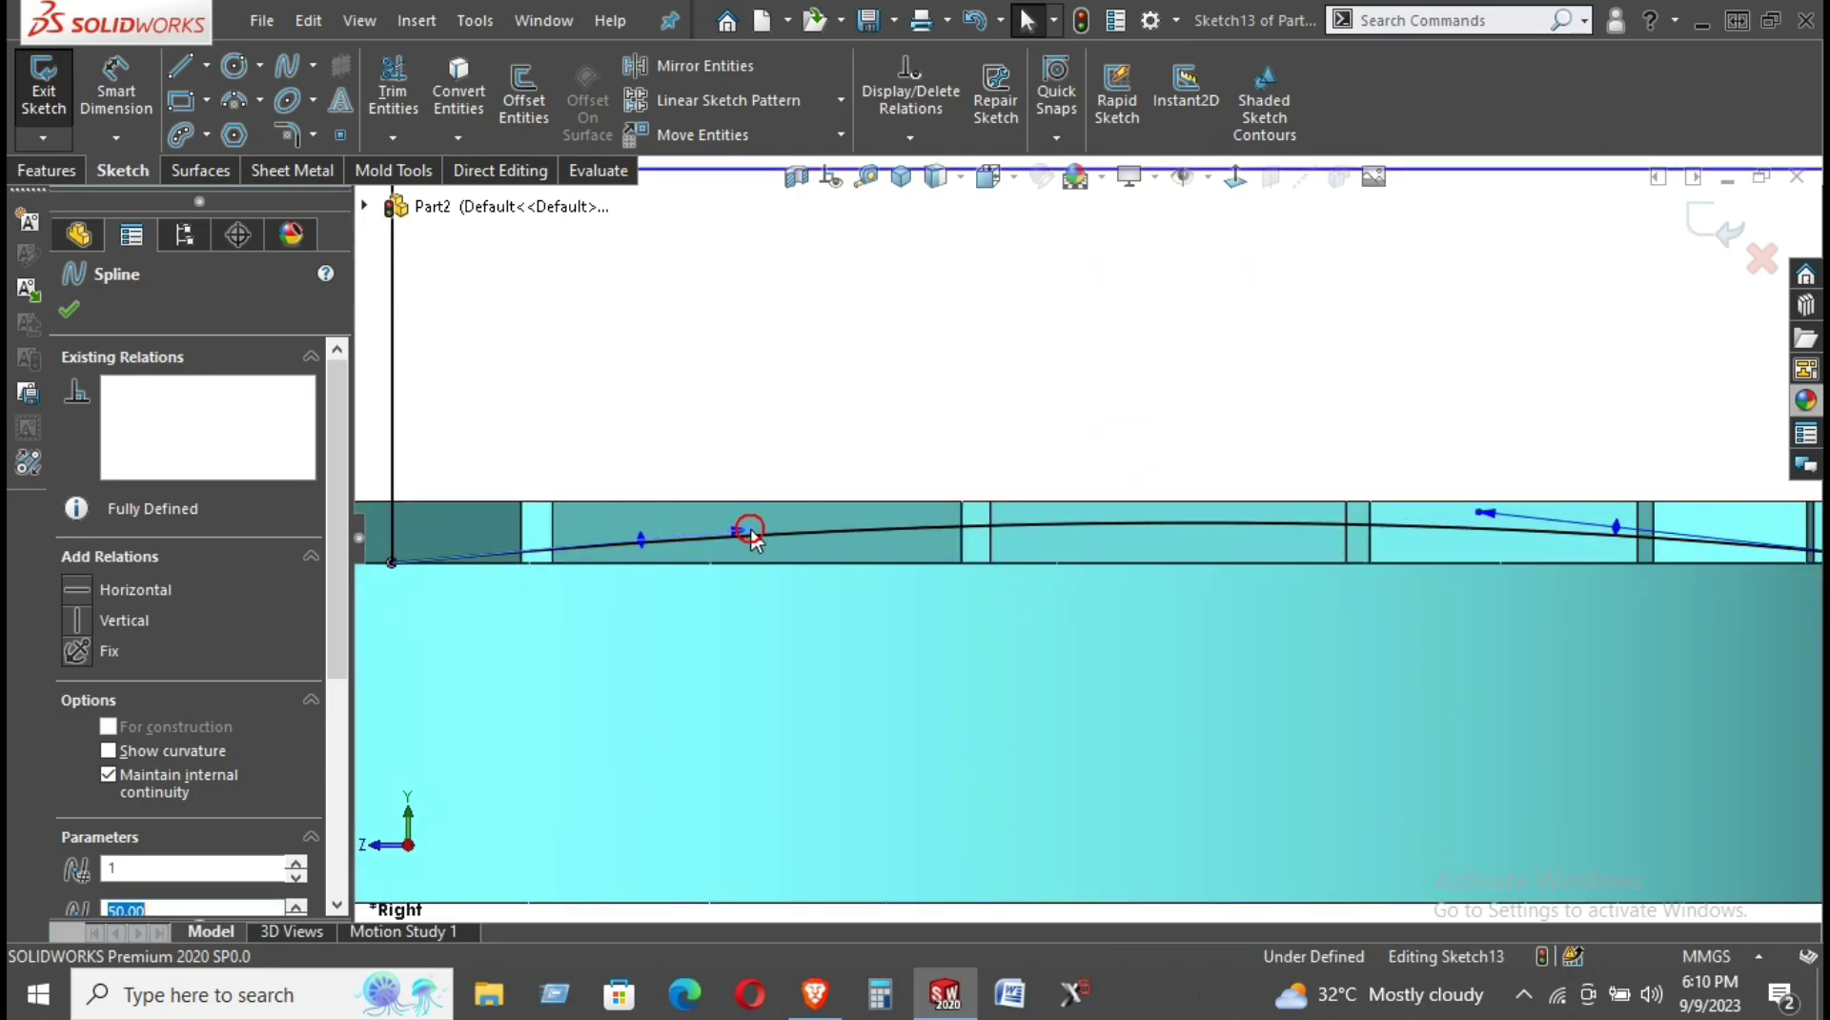
drag(752, 530, 735, 528)
scroll(735, 526, up, 2)
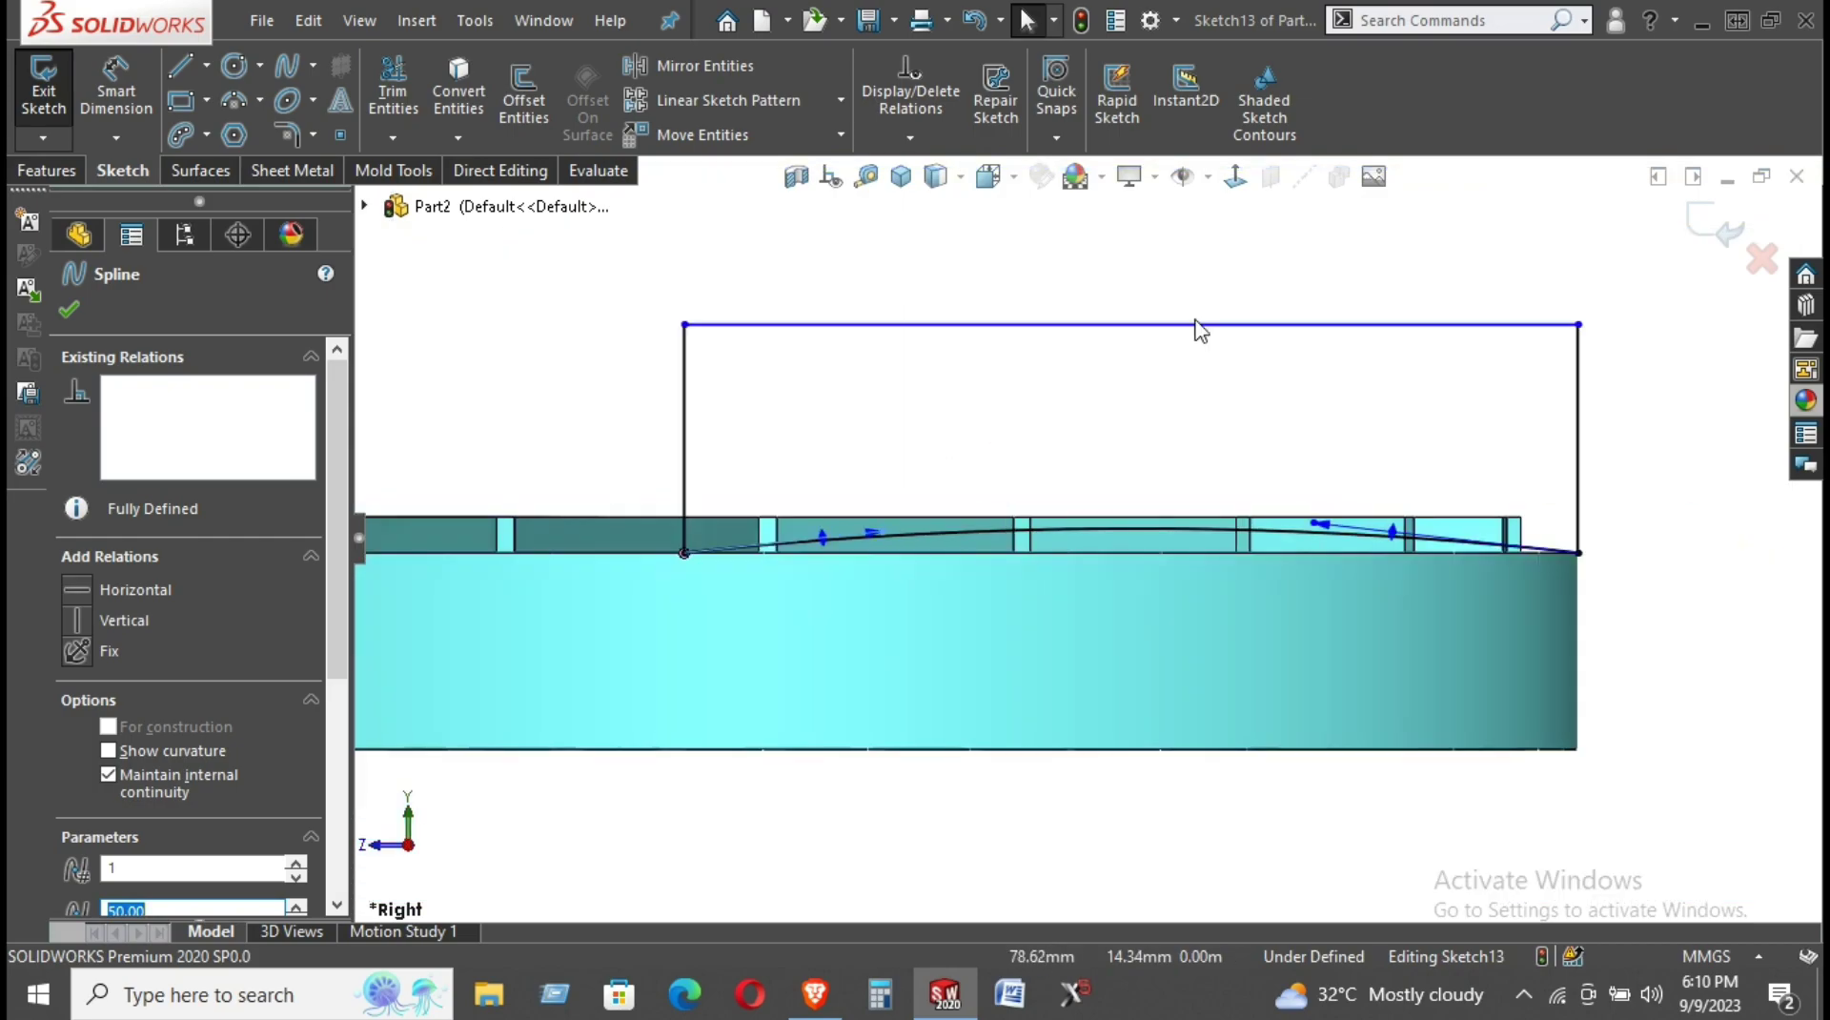
click(1235, 176)
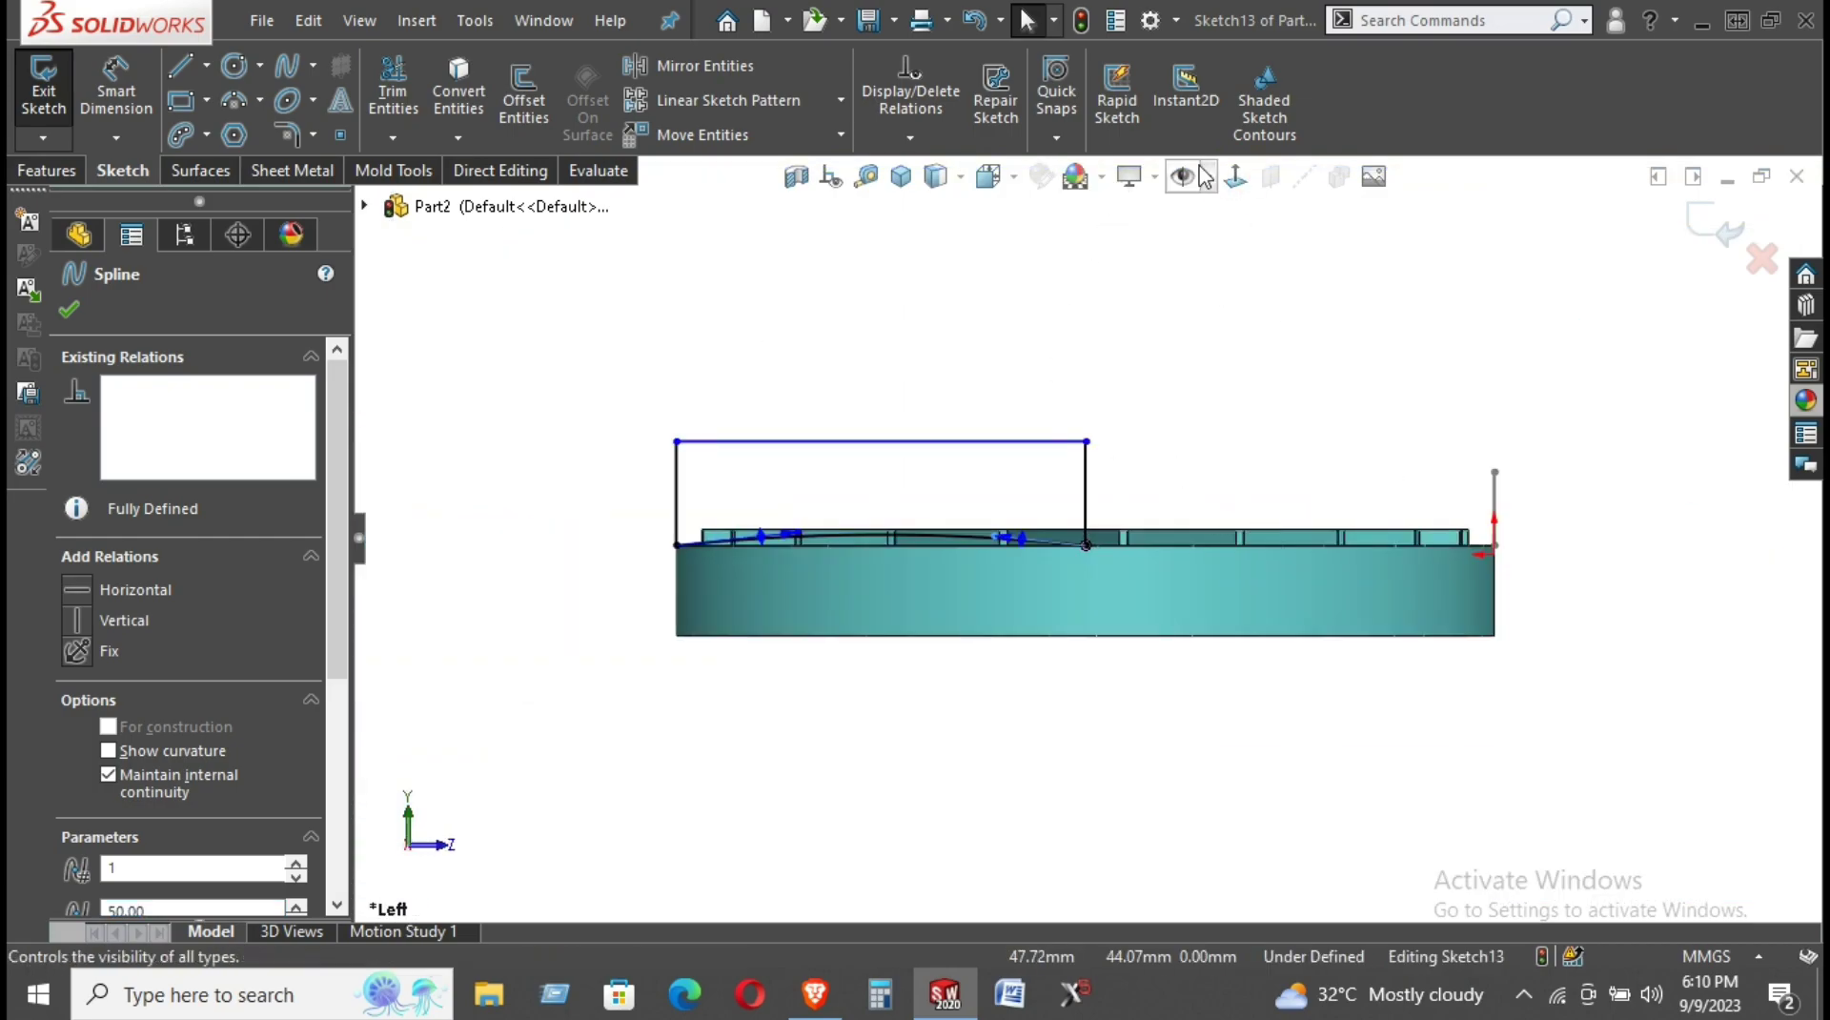
click(1236, 176)
scroll(1511, 566, down, 4)
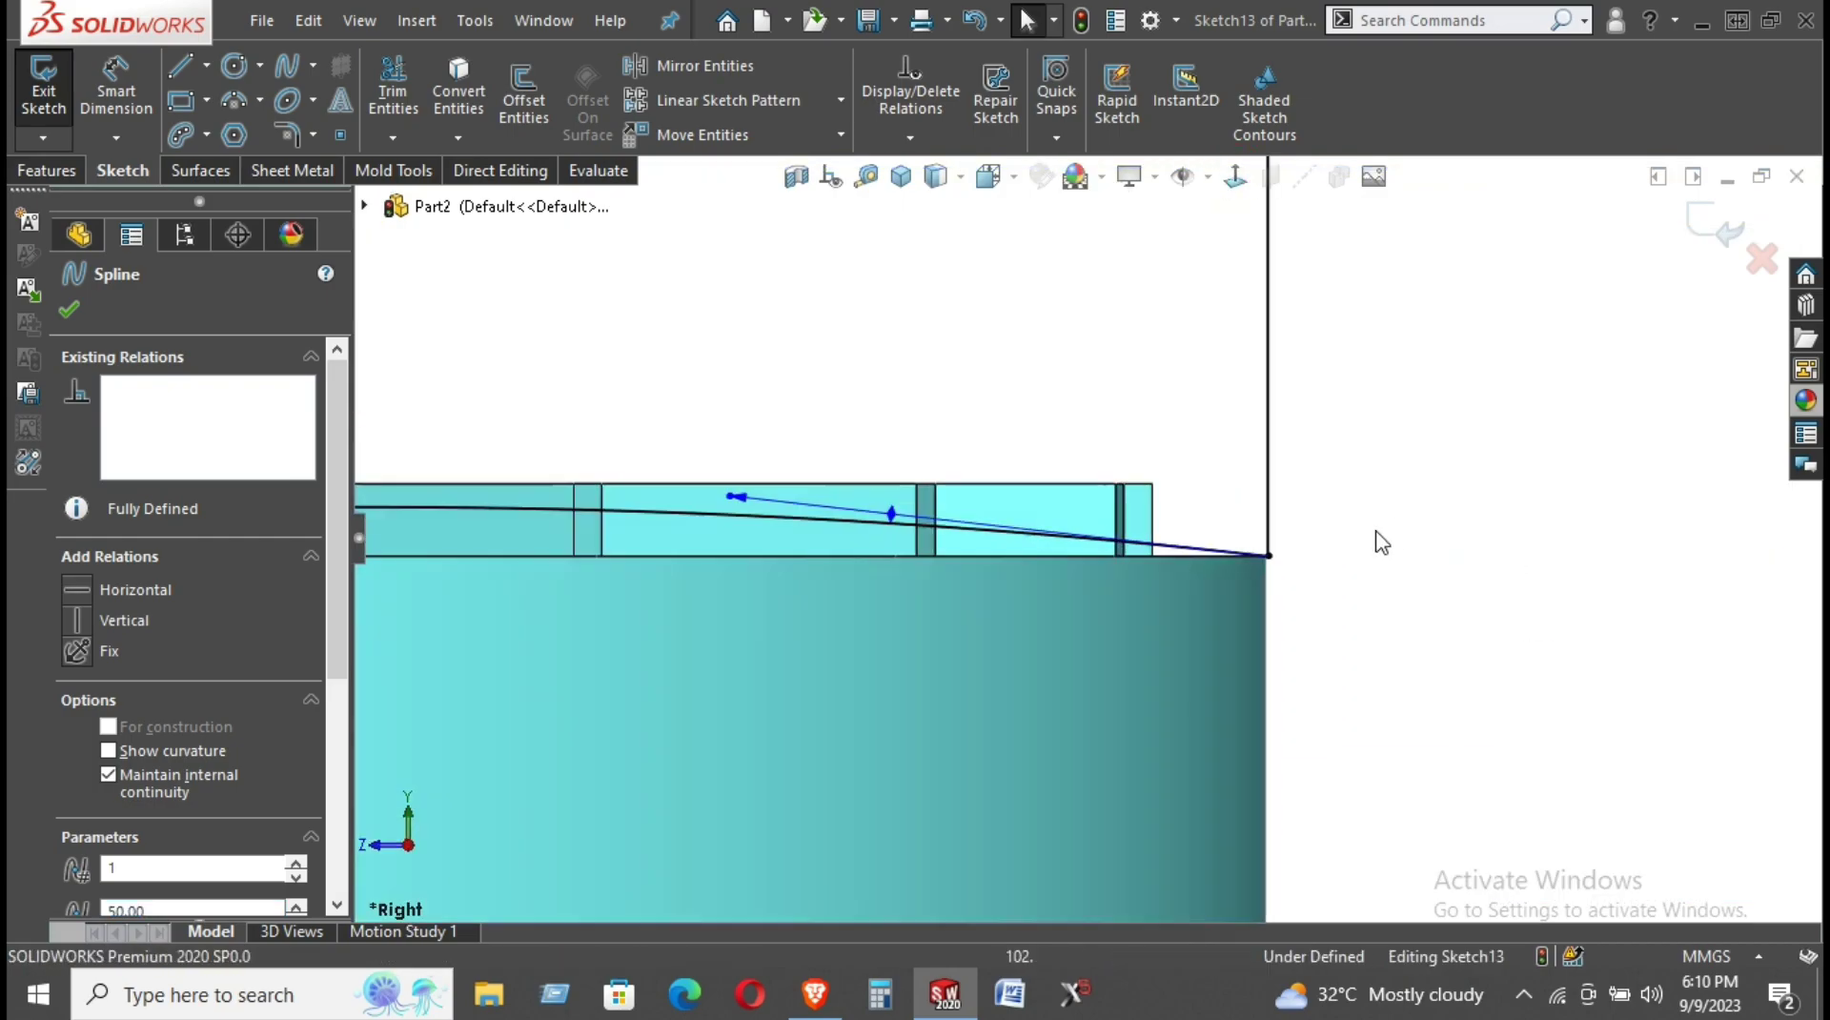
right_click(1275, 565)
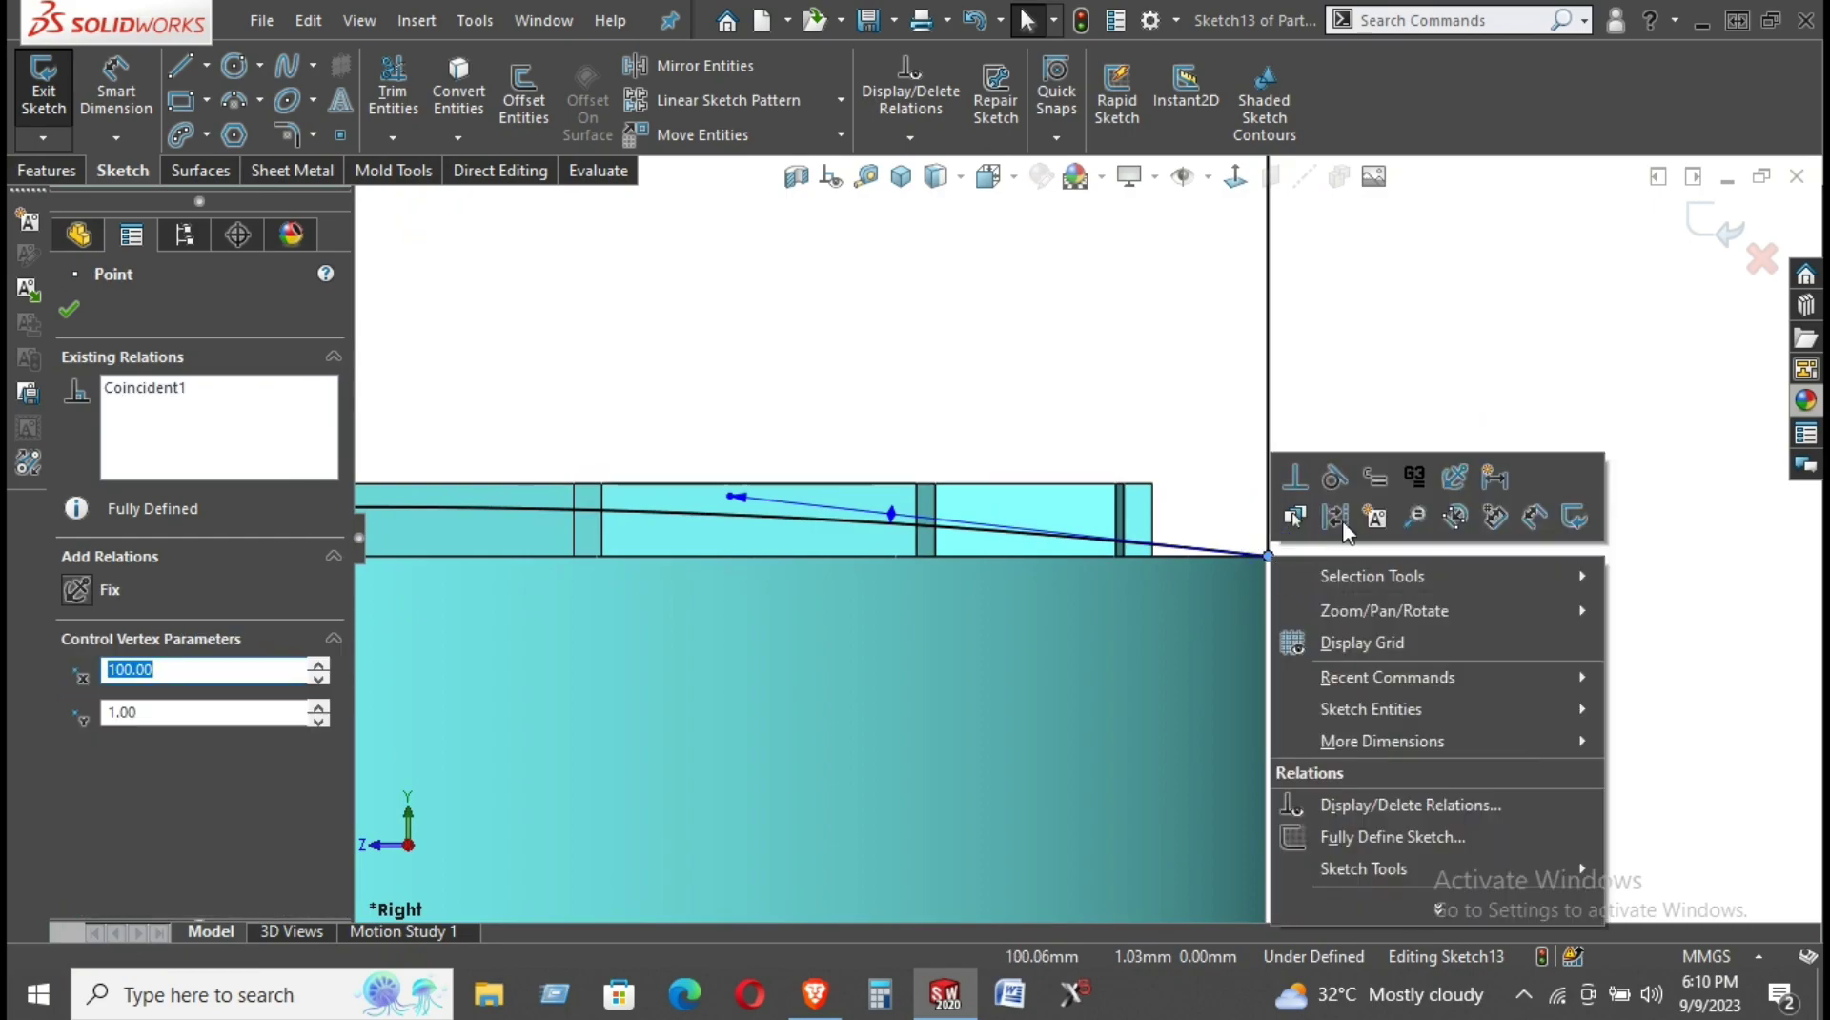
Try moving the spline's fixed endpoint and check the curve against the spoke tops.
click(1389, 367)
drag(1268, 555, 1252, 520)
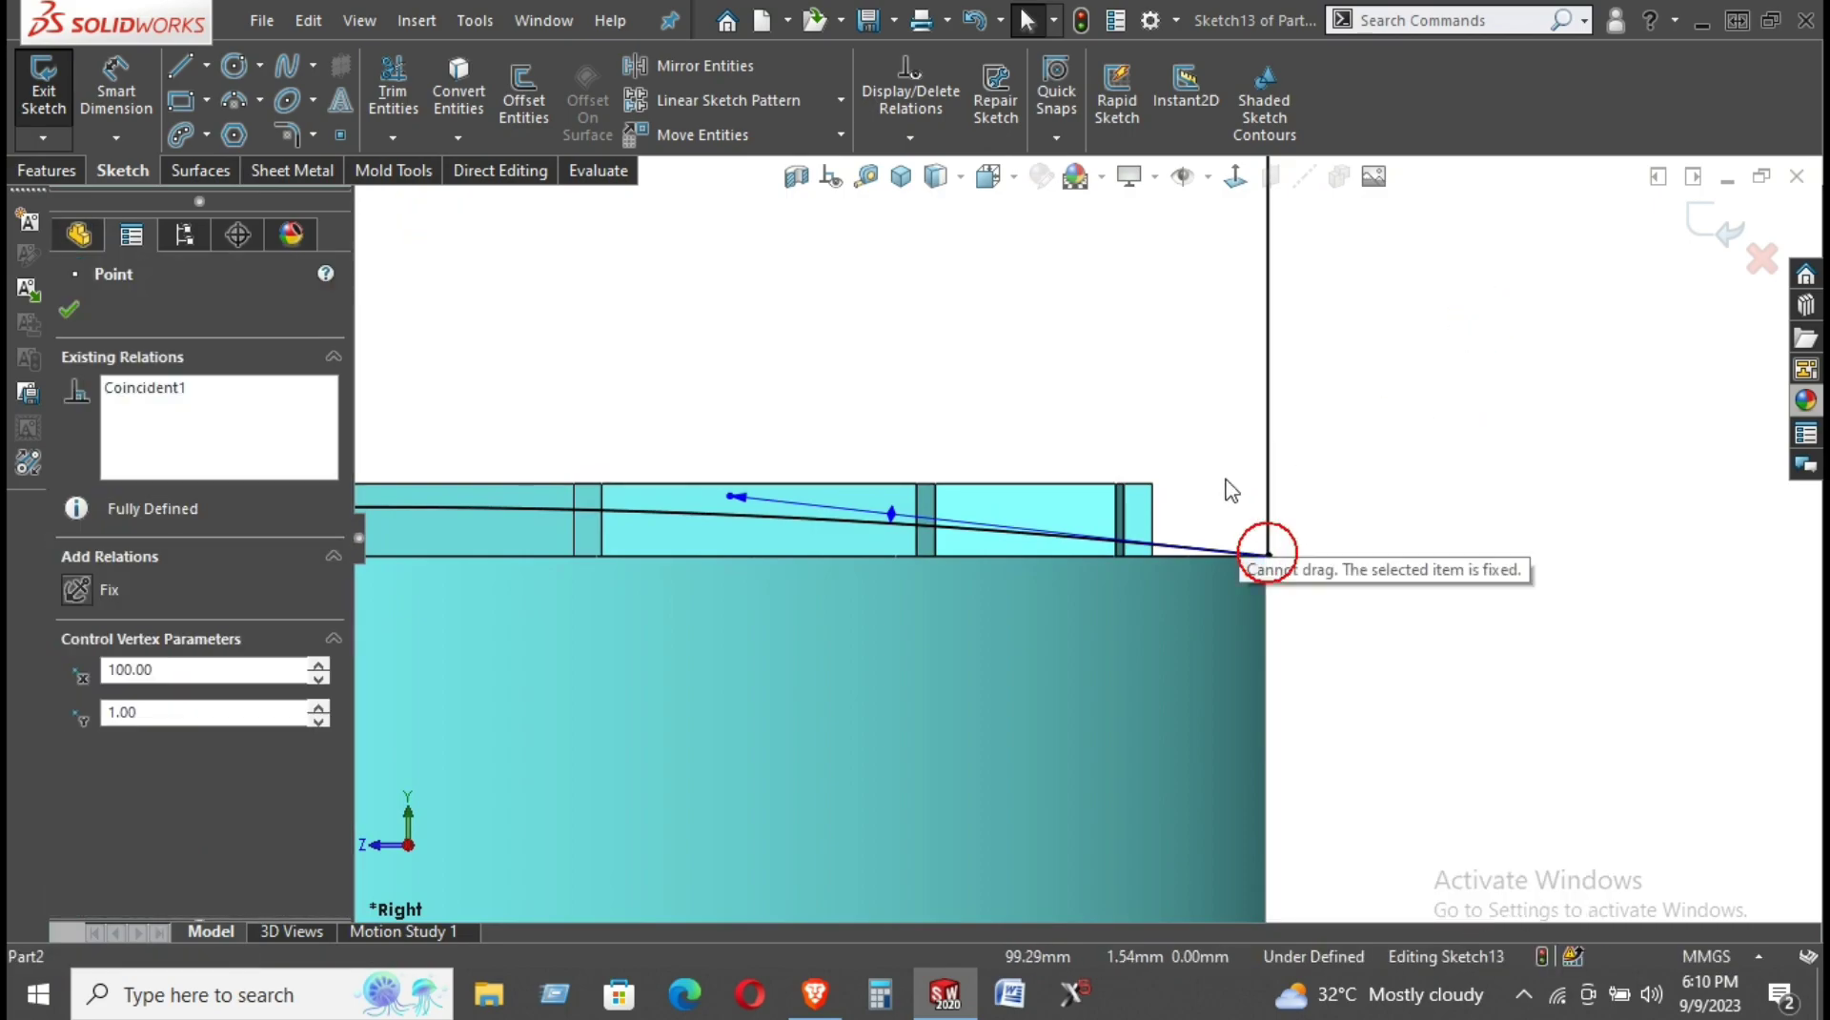
click(1060, 481)
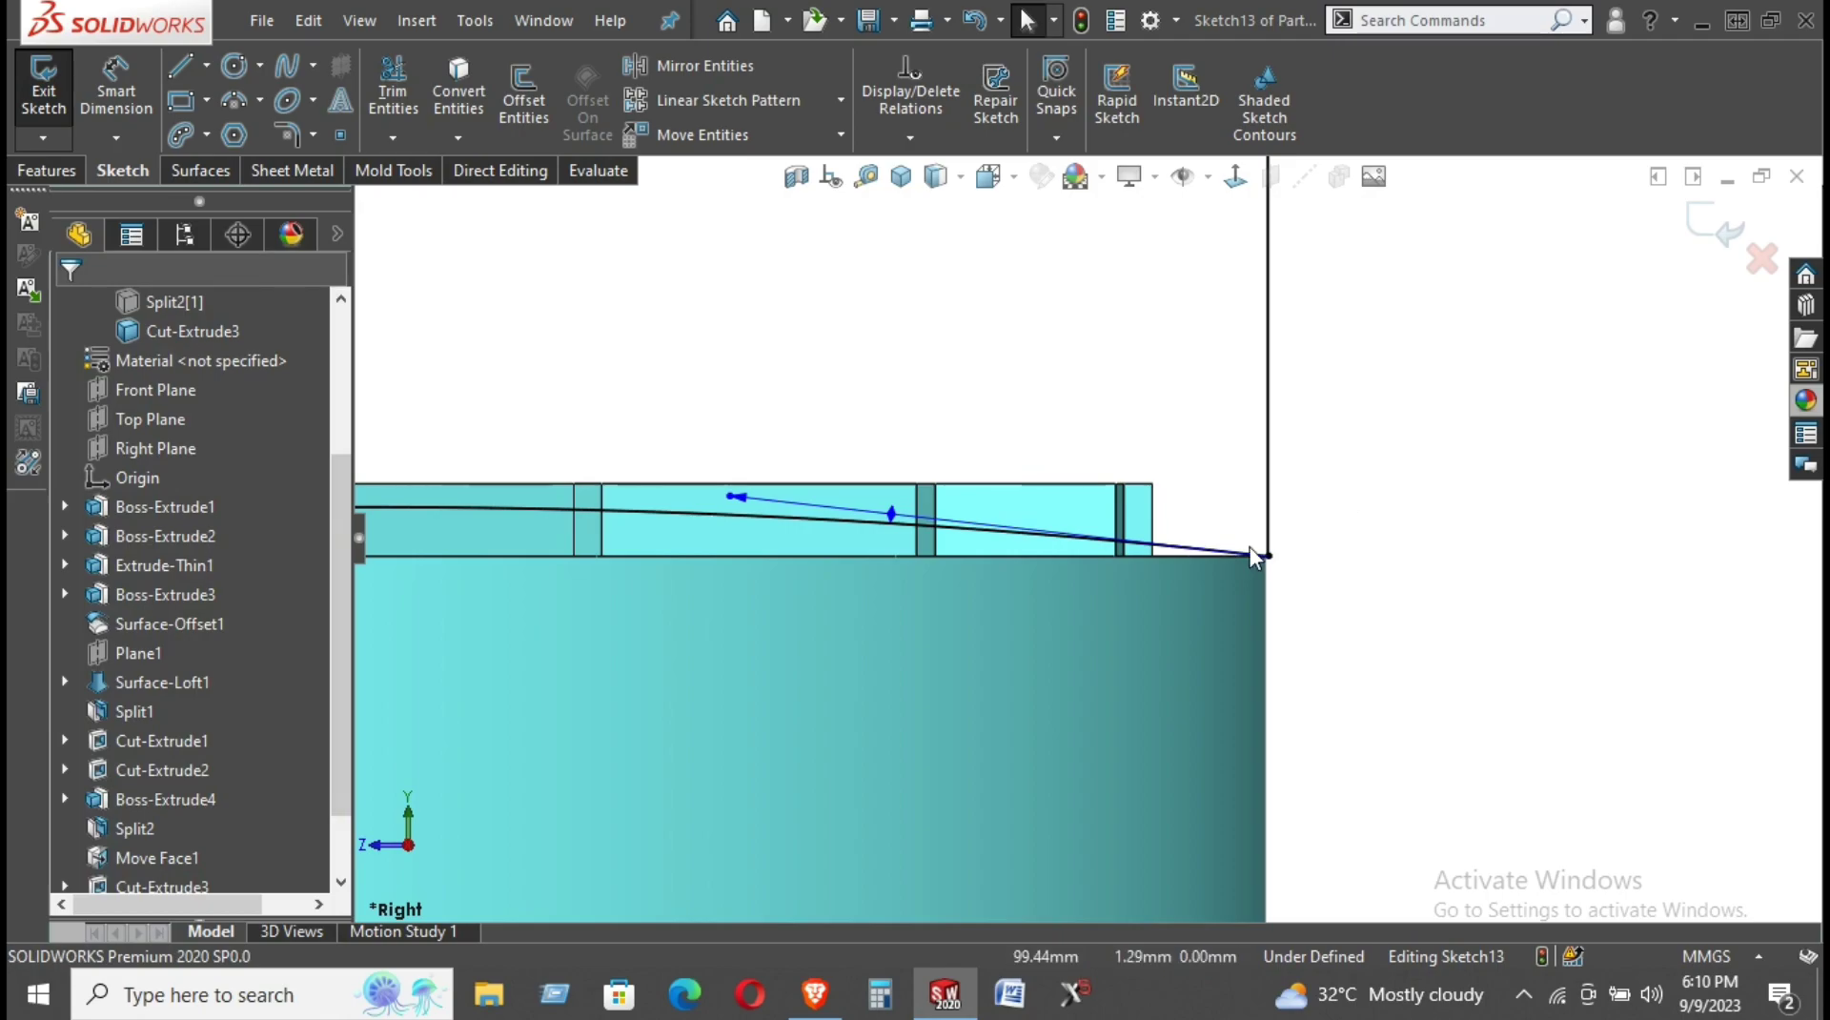
middle_drag(1260, 538, 1267, 564)
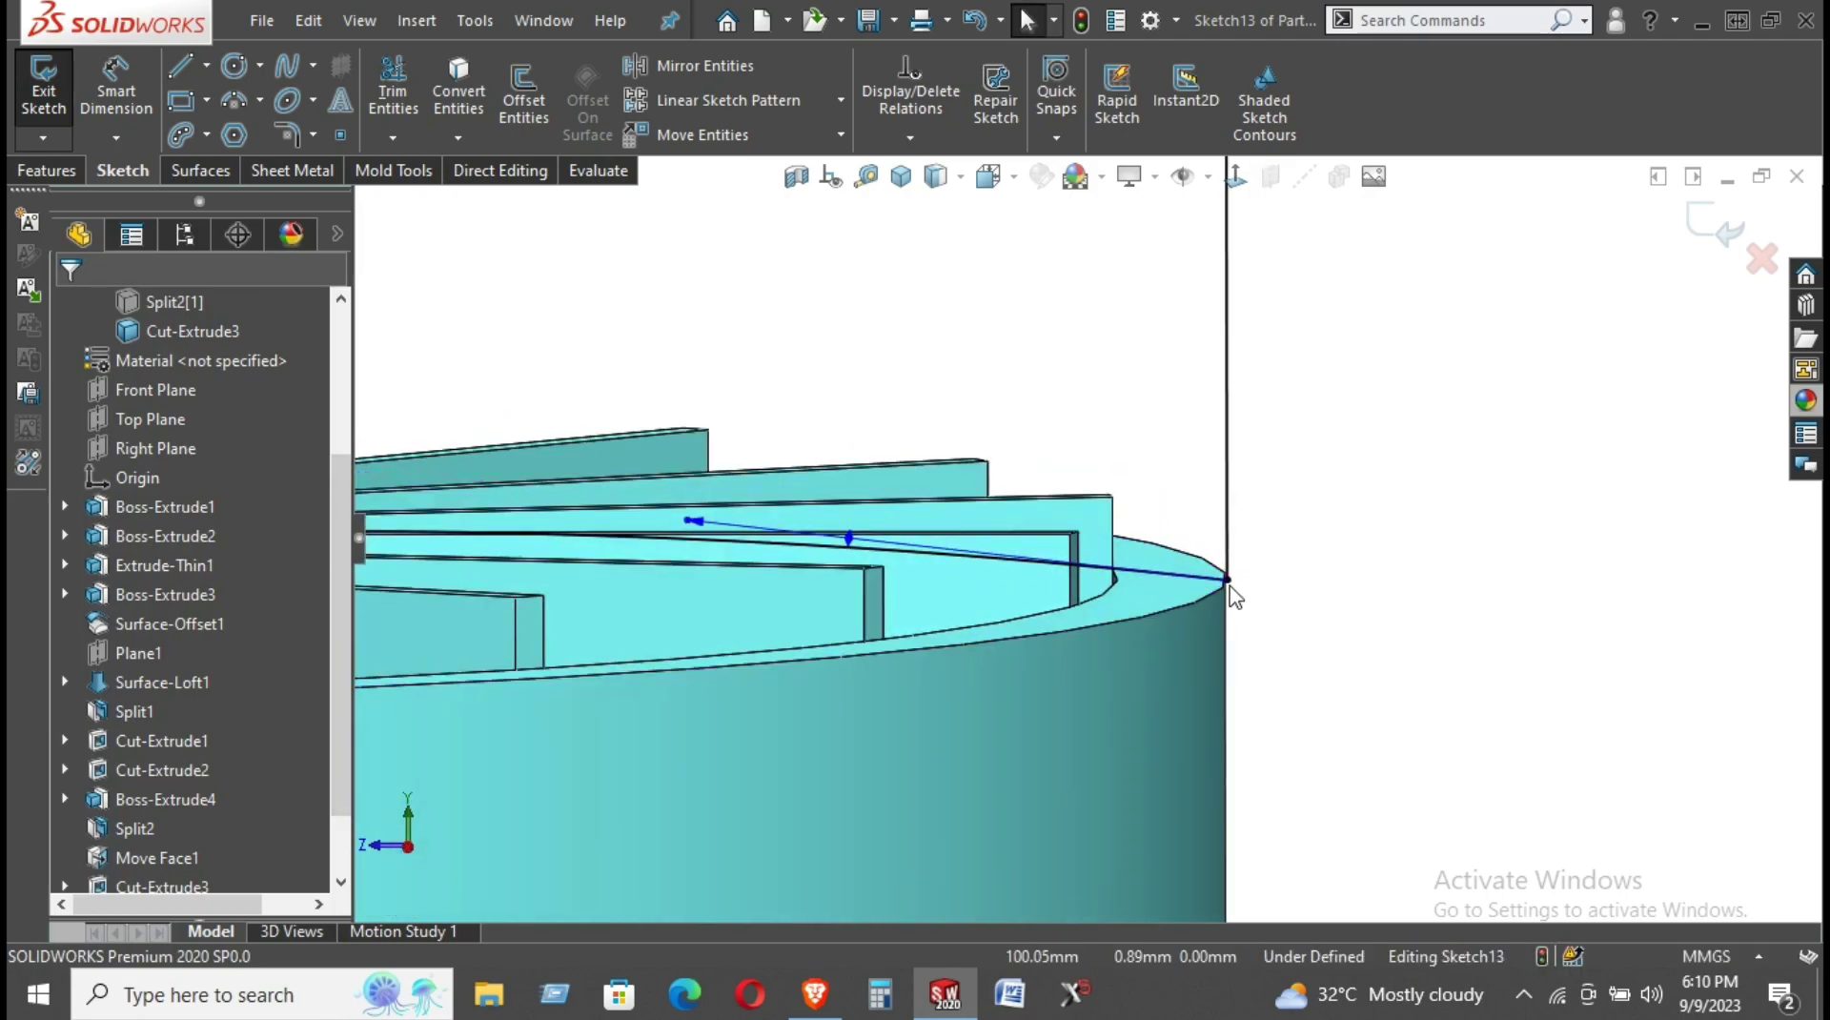
right_click(1231, 585)
click(1348, 392)
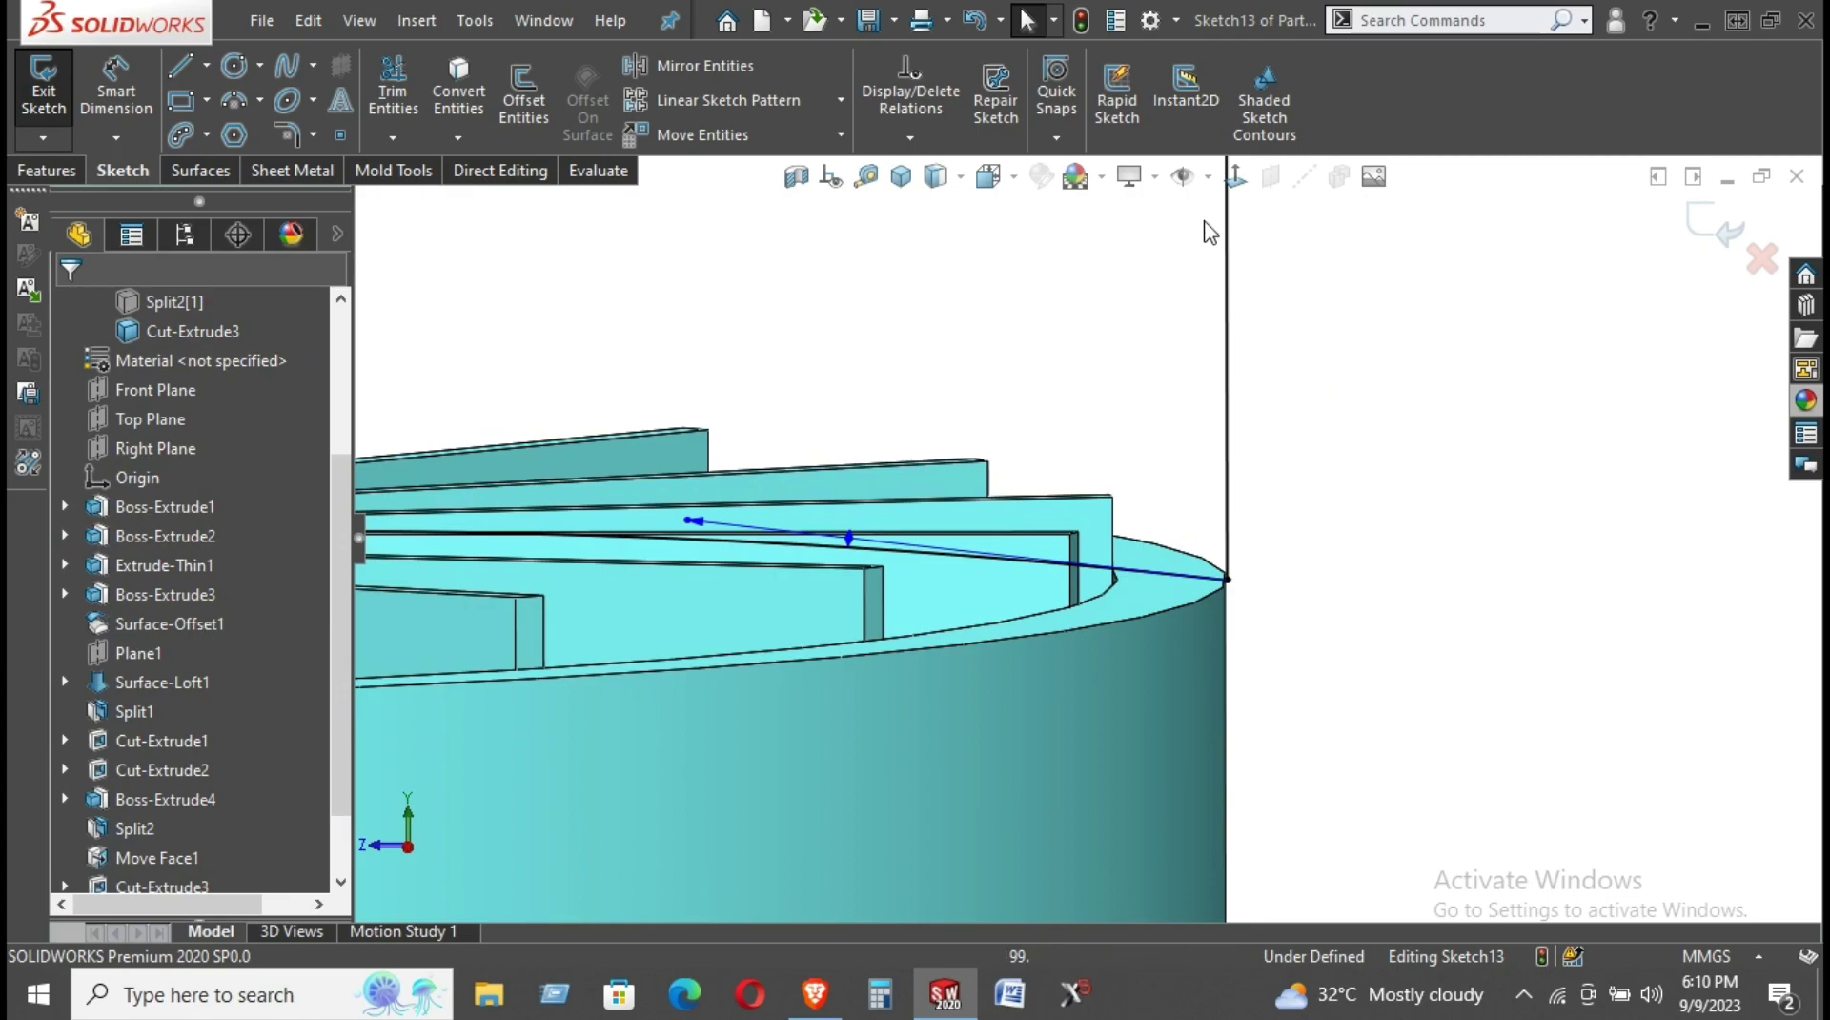
Select the curved spline in a face-on view to remove it.
click(1235, 176)
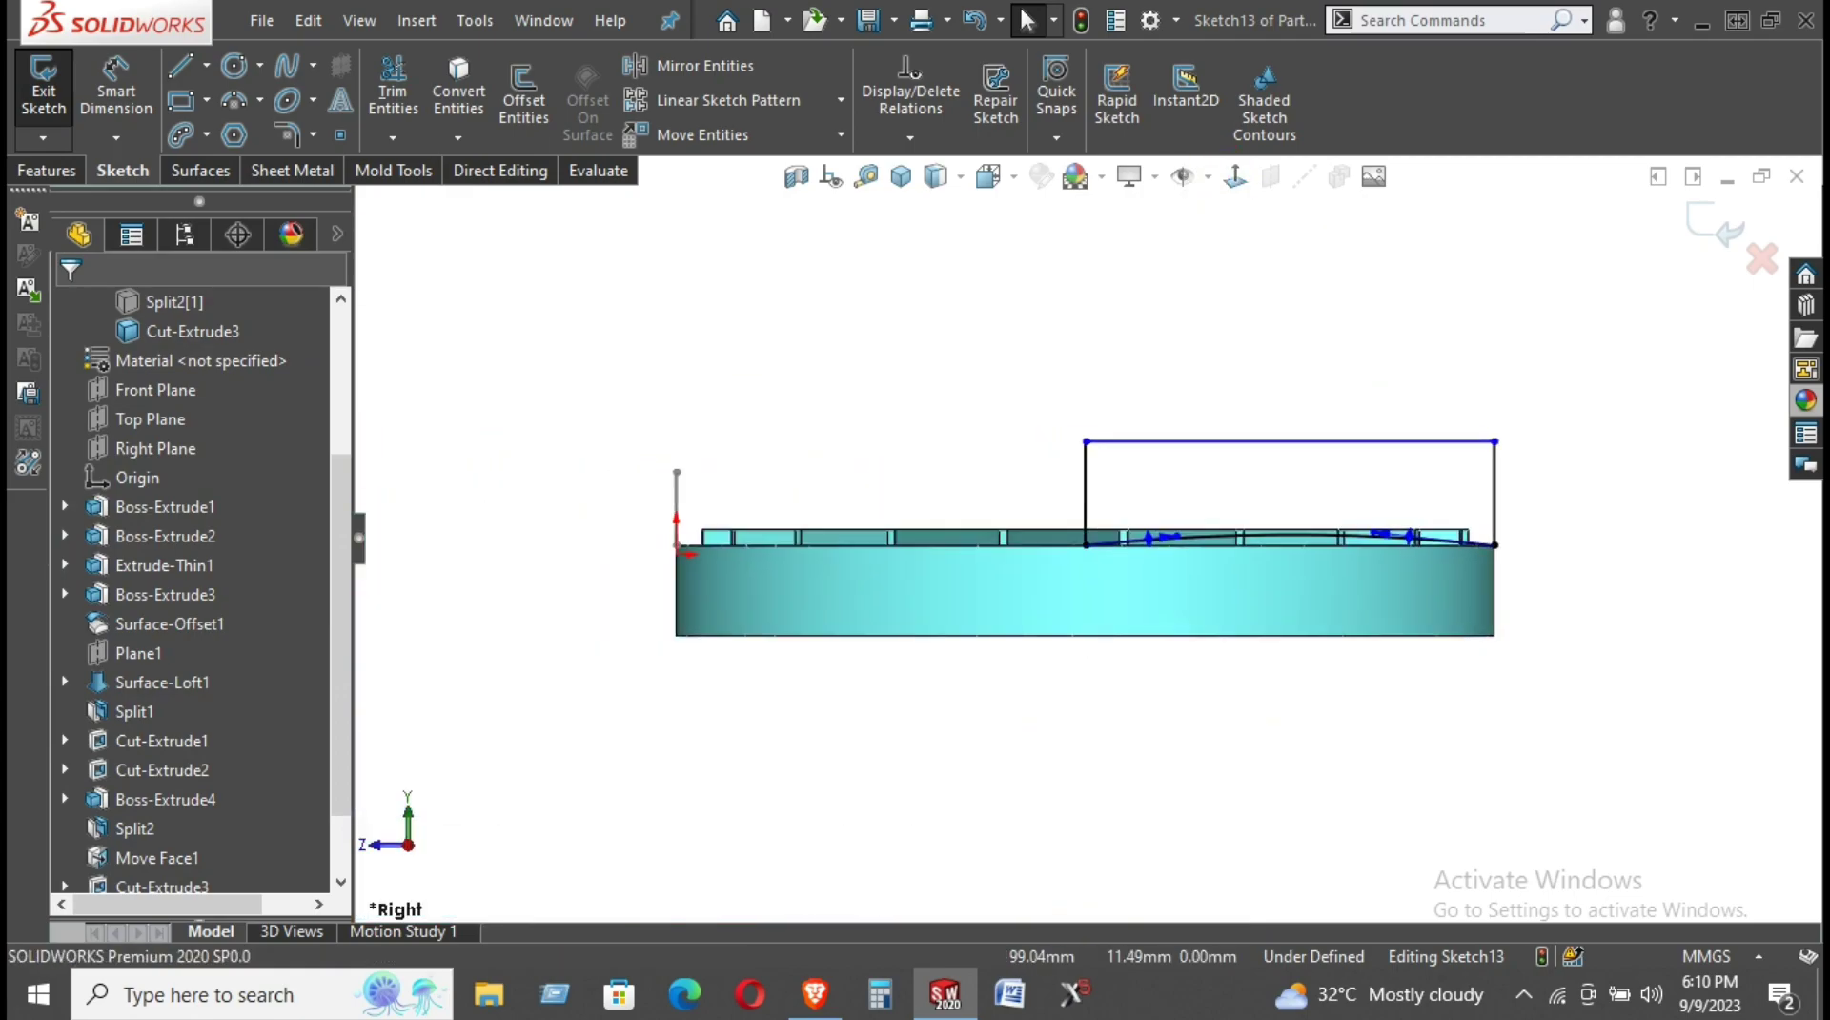
scroll(1363, 496, down, 3)
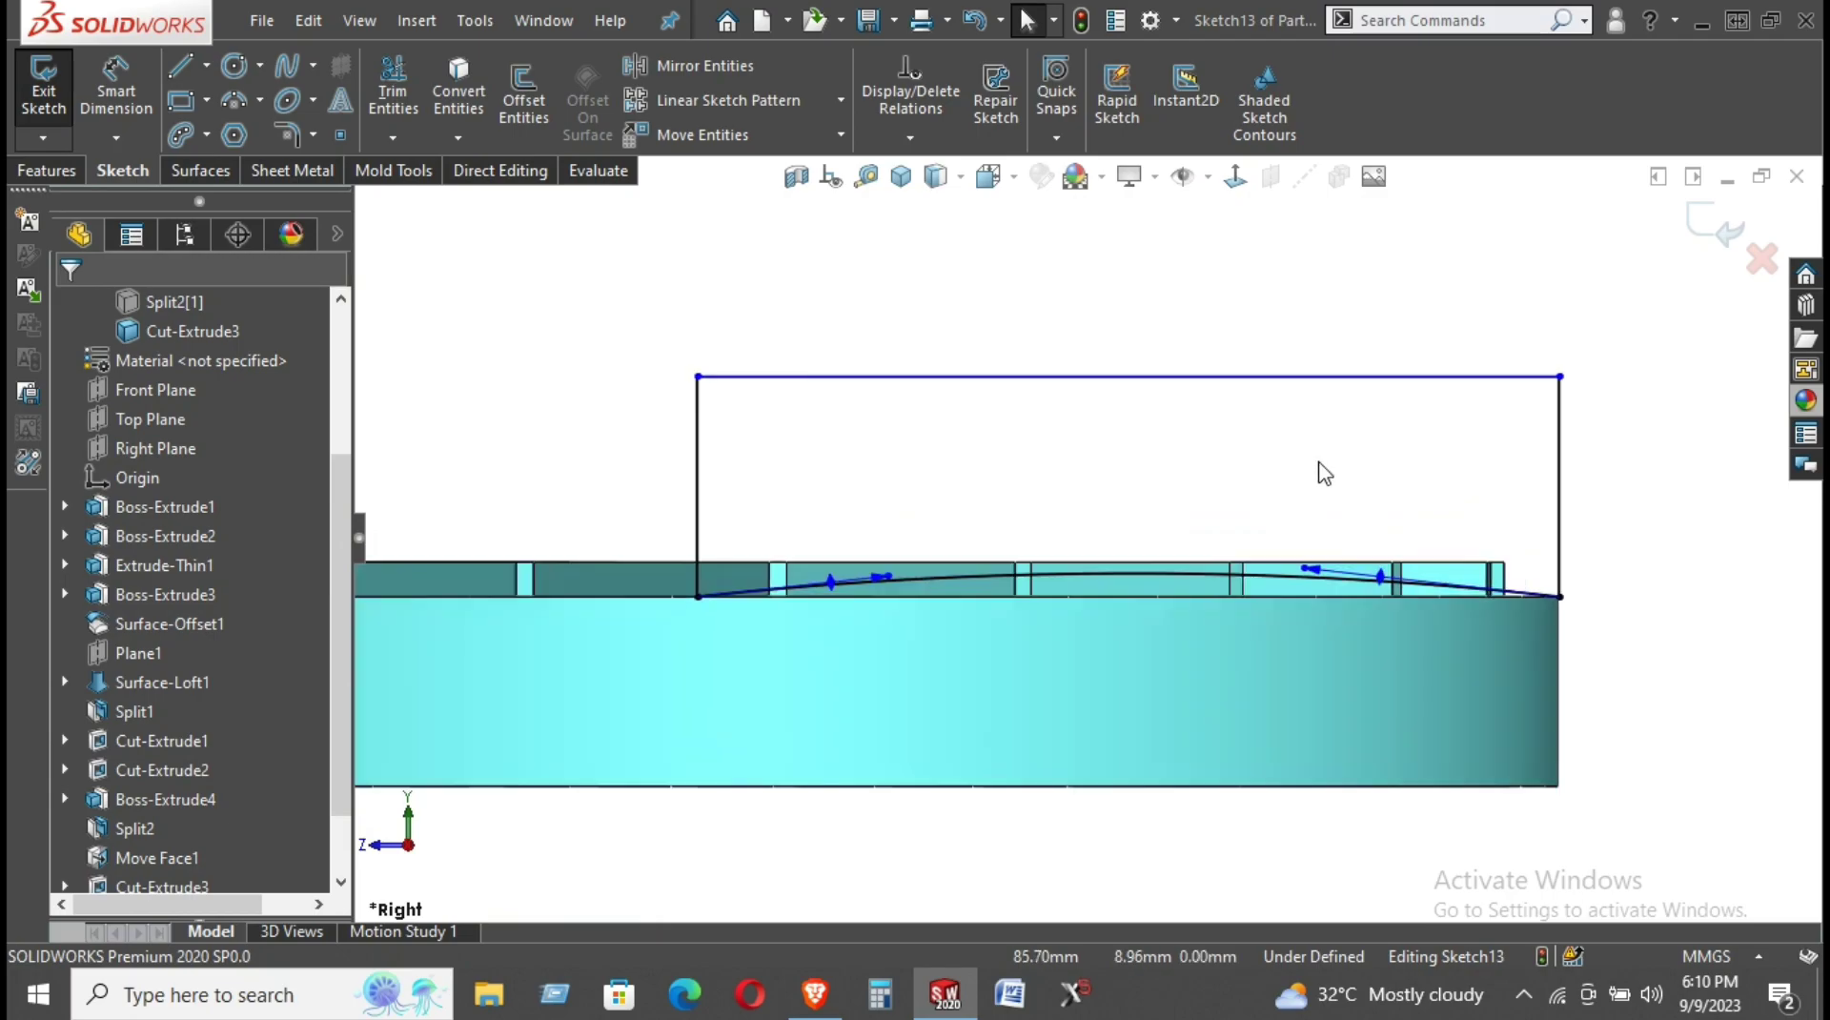
click(1260, 576)
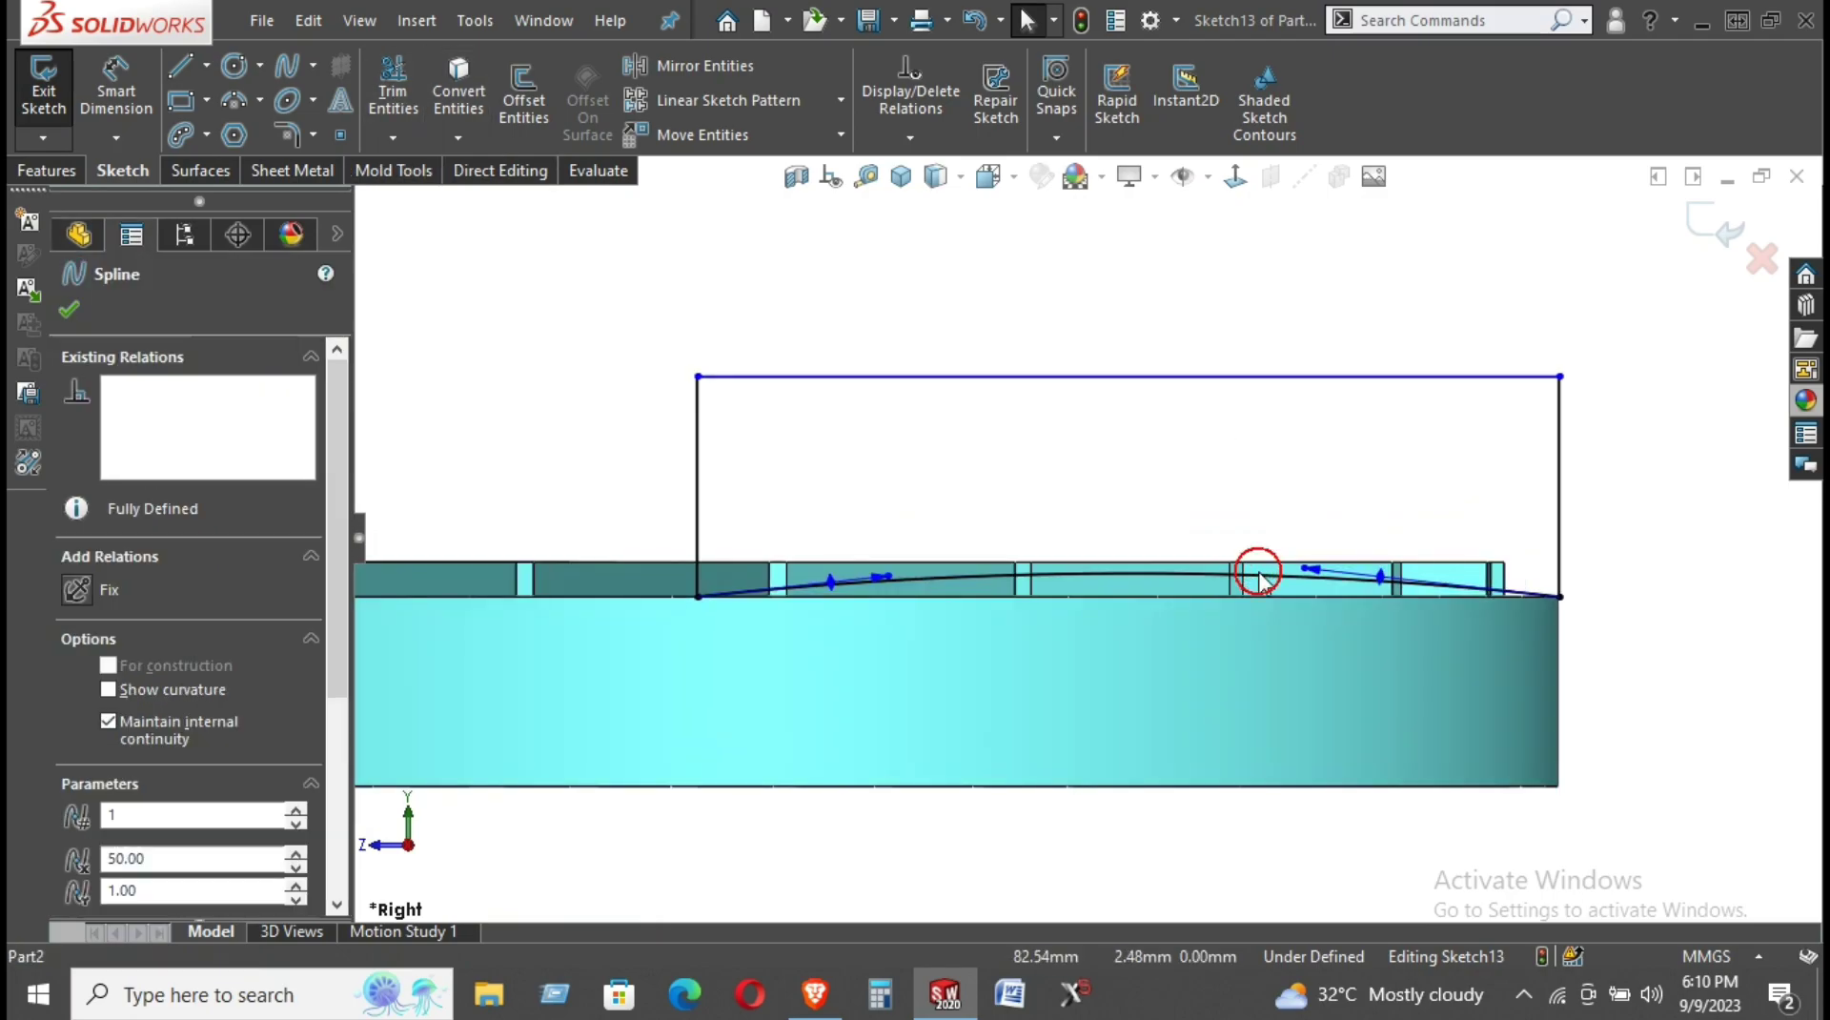
right_click(1256, 572)
Delete the old spline and draw a new one from the lower-left to lower-right corner.
click(1339, 896)
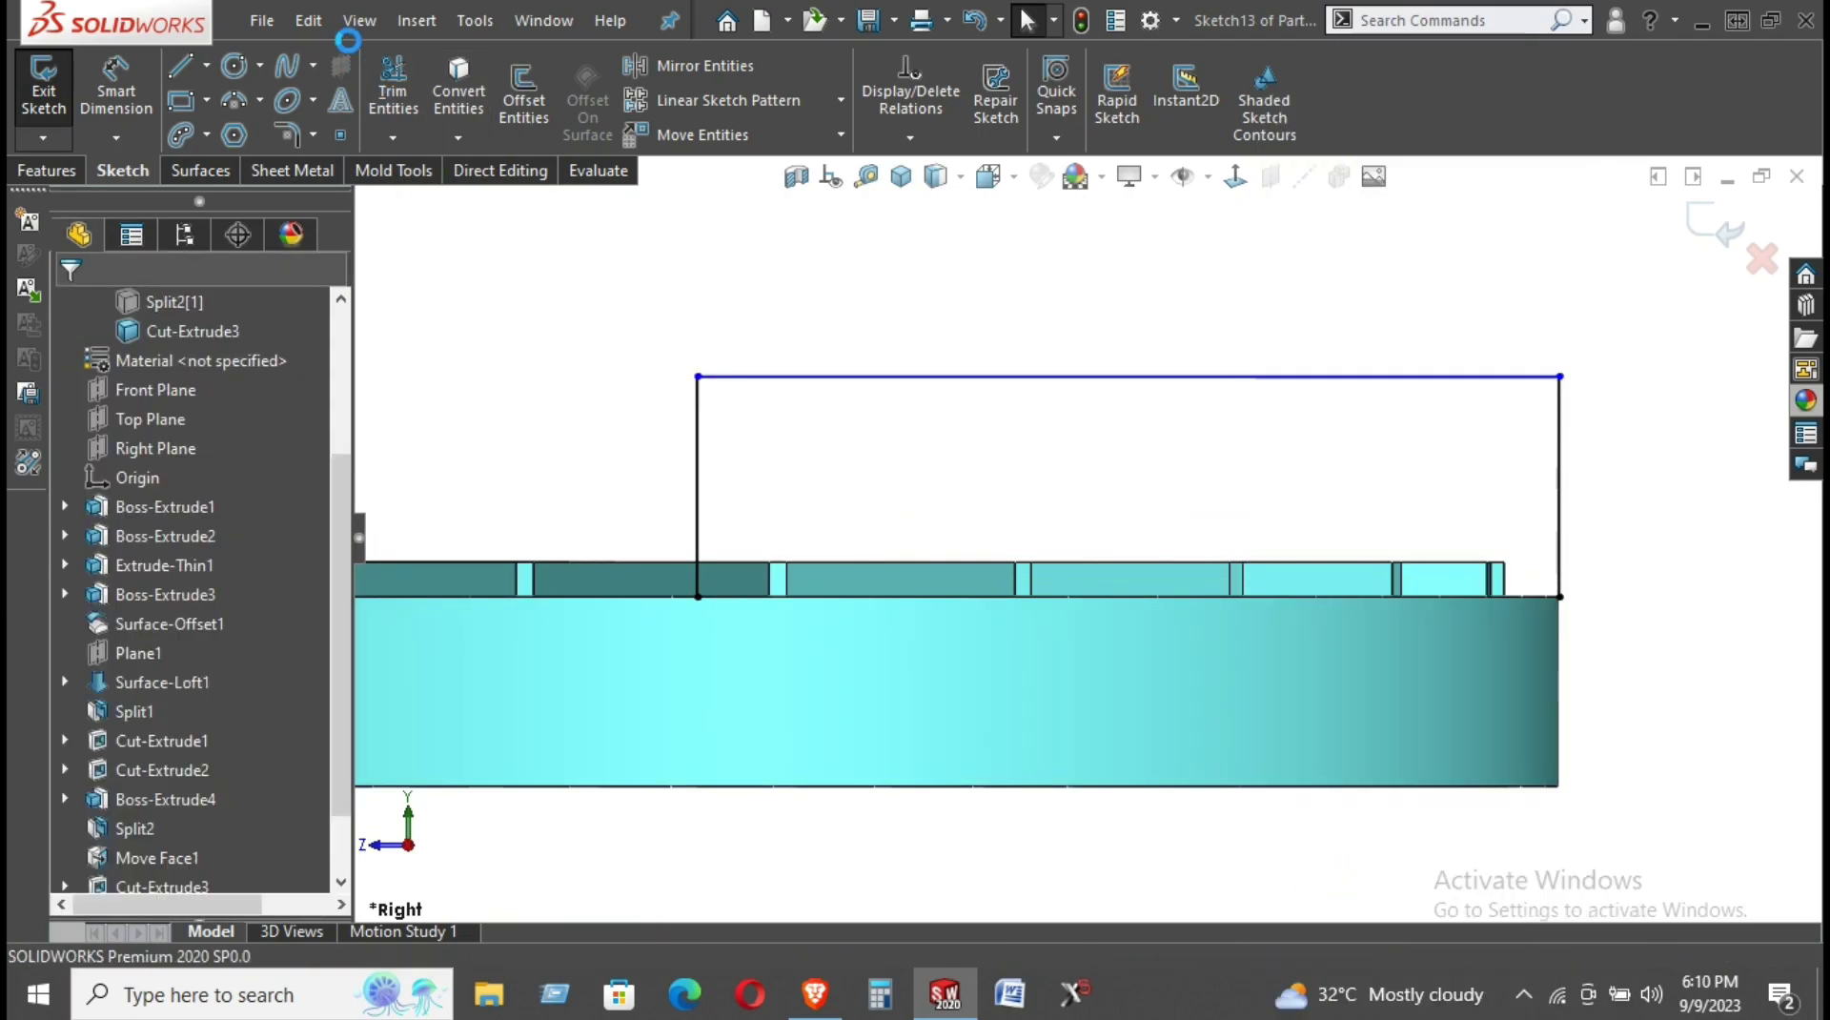
click(286, 65)
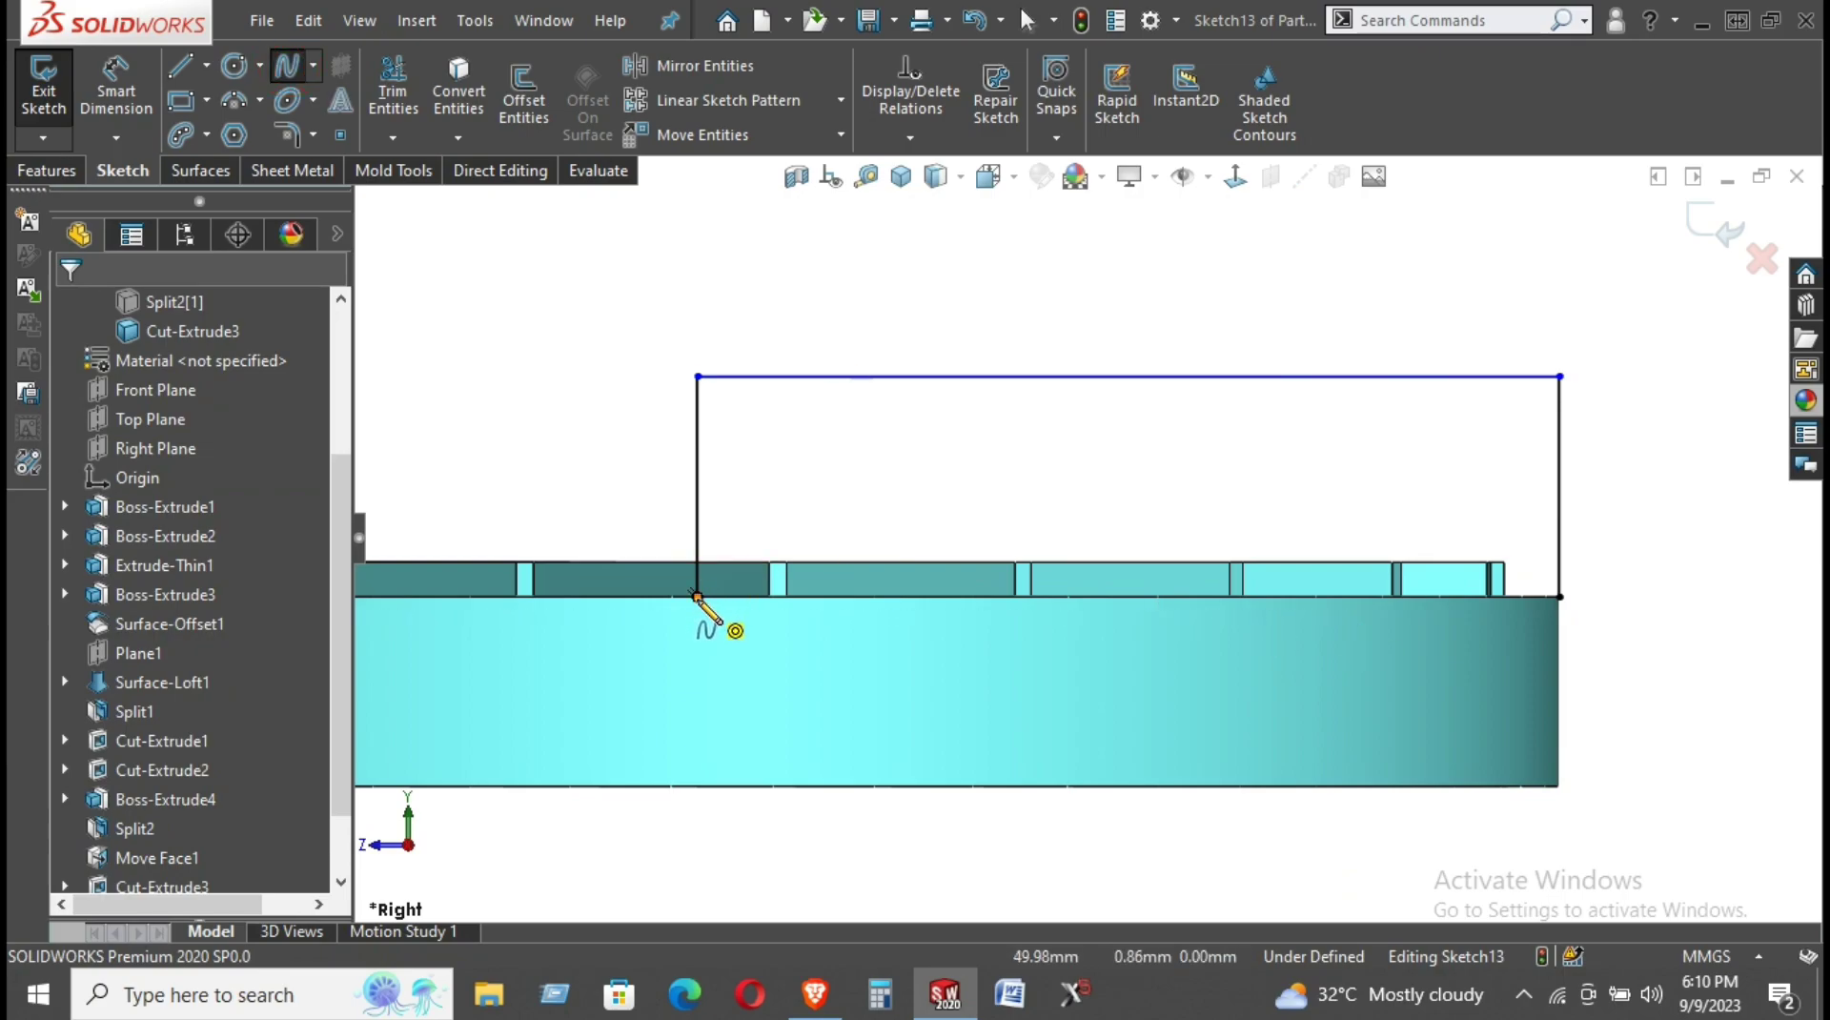
click(697, 597)
click(1499, 597)
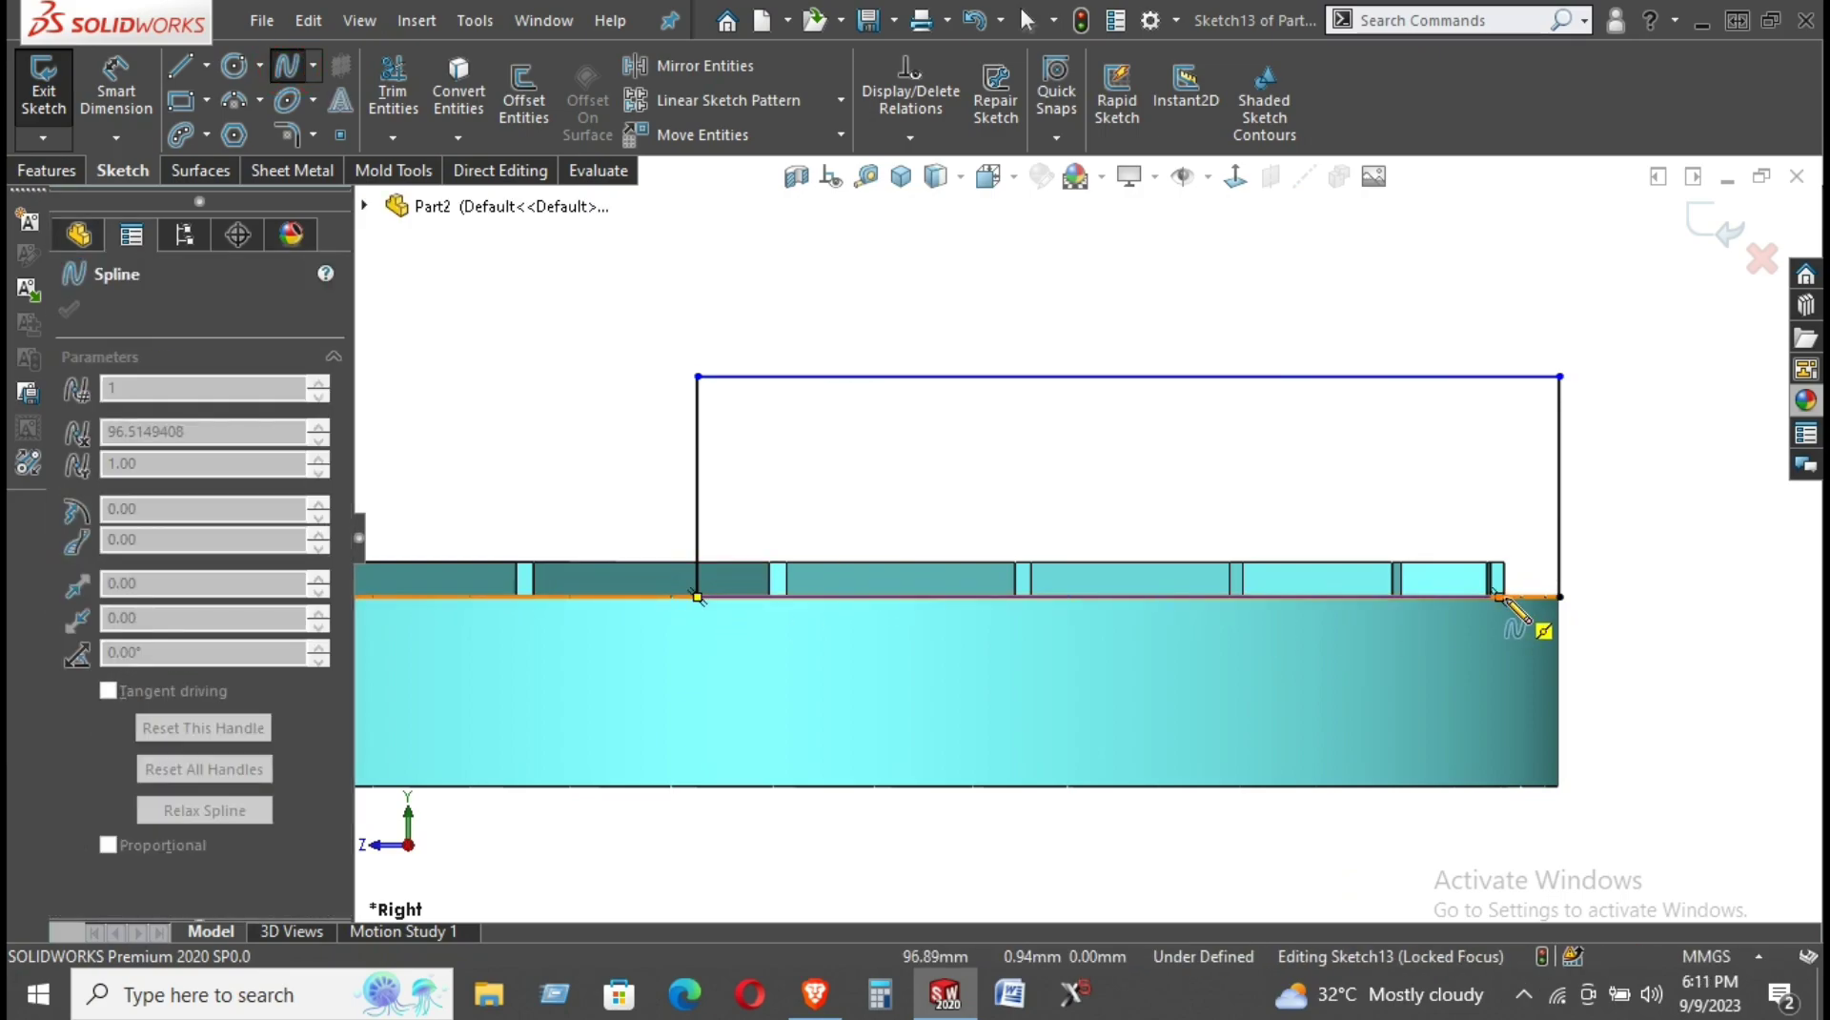
scroll(1511, 602, down, 3)
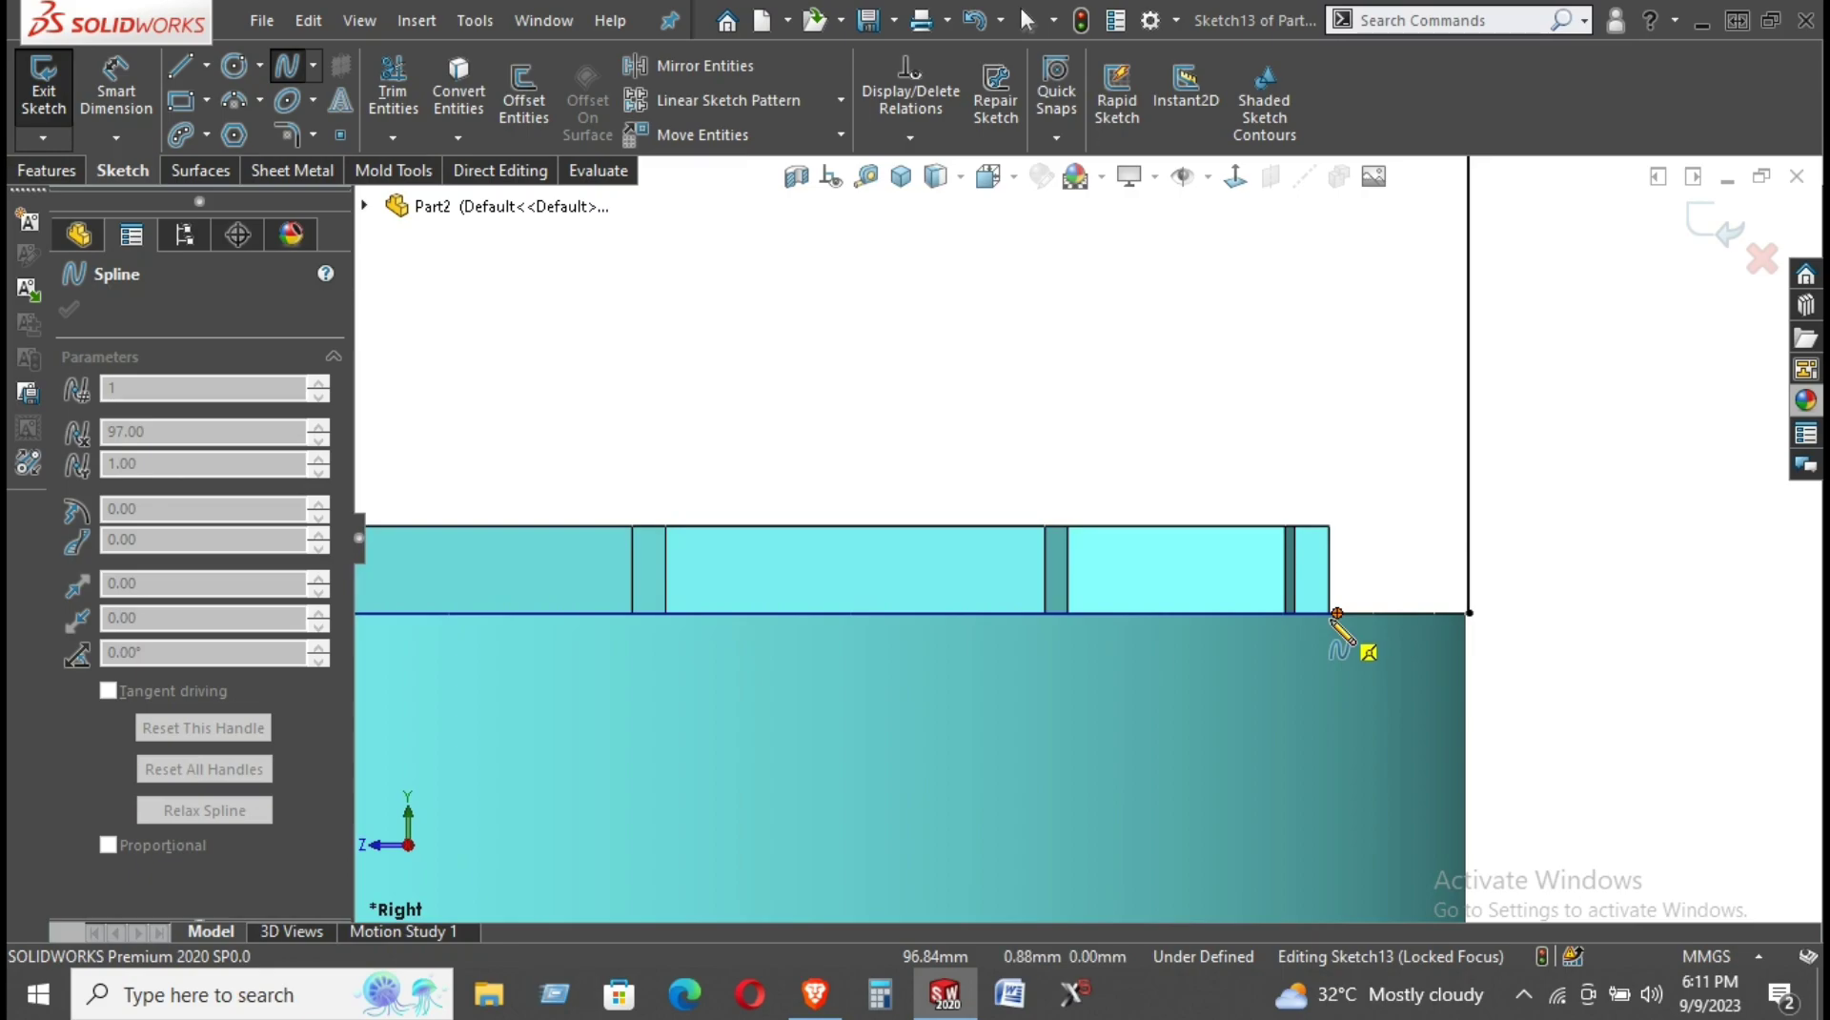
scroll(1337, 614, down, 2)
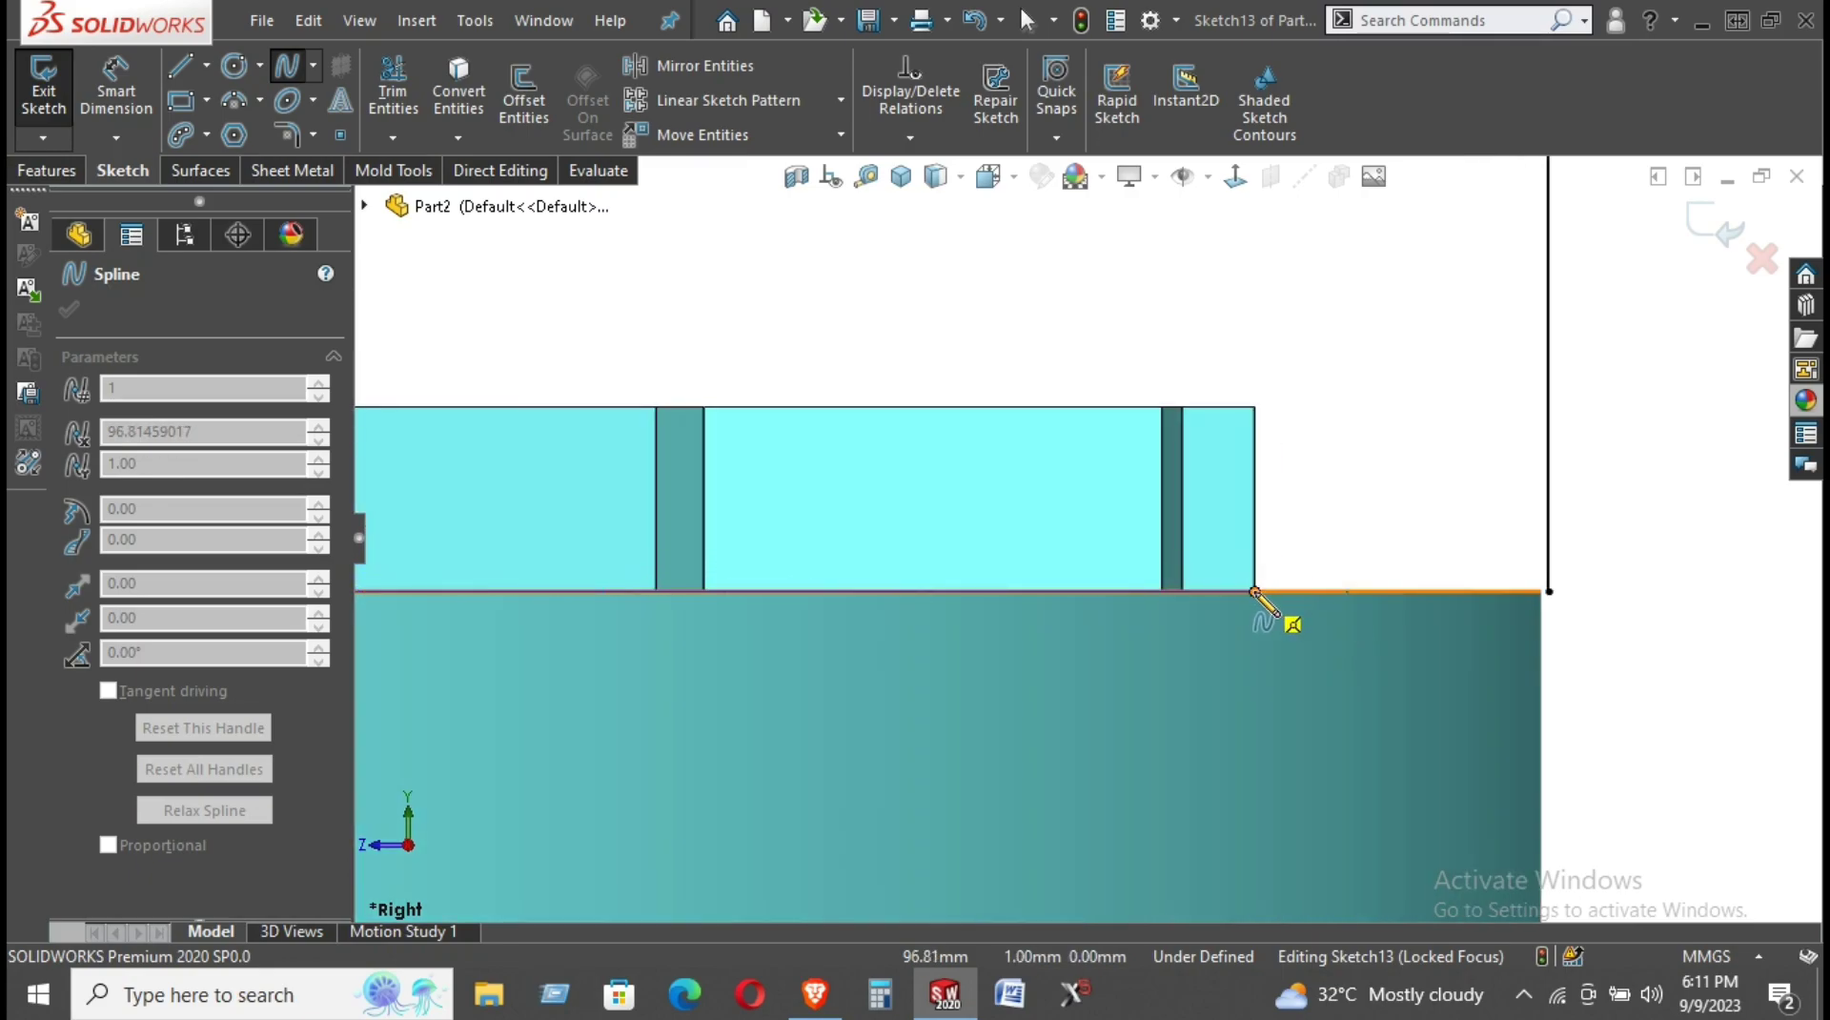
right_click(1324, 483)
click(1369, 498)
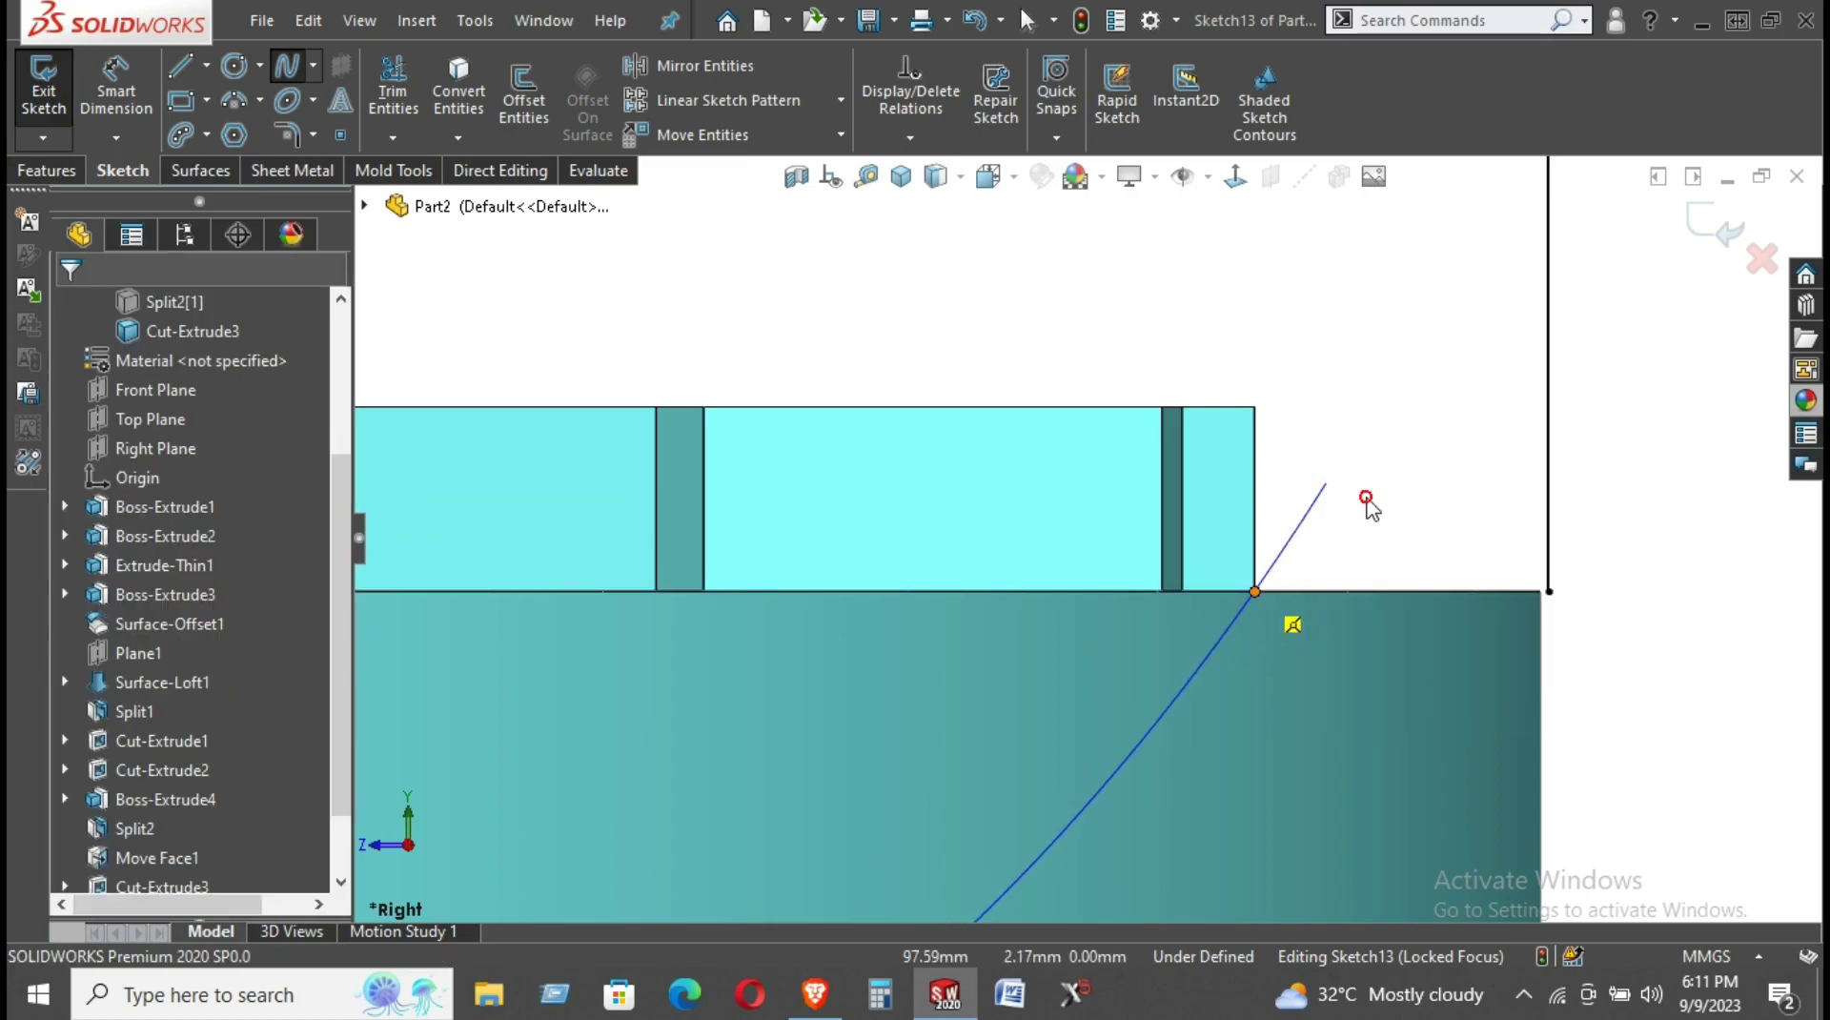
Remove the lower-right point's Coincident relation and drag it left to the spoke ends.
click(1550, 592)
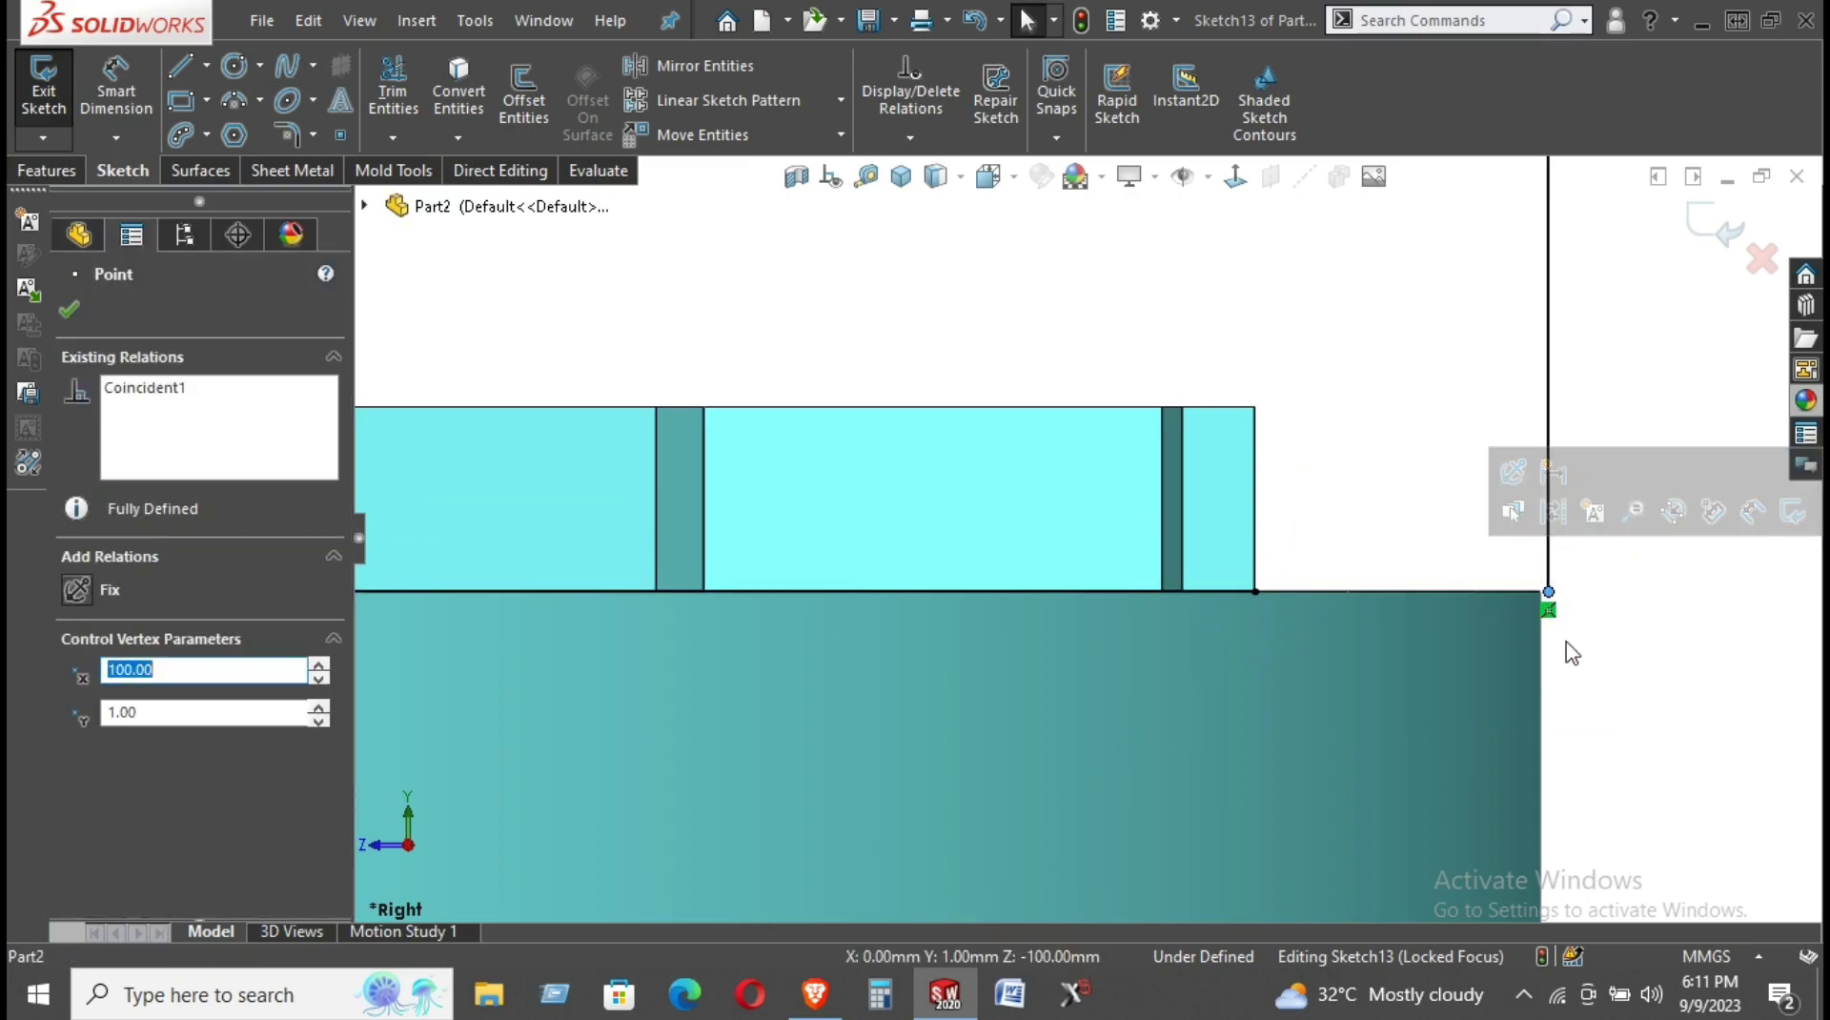
right_click(1554, 620)
click(1520, 931)
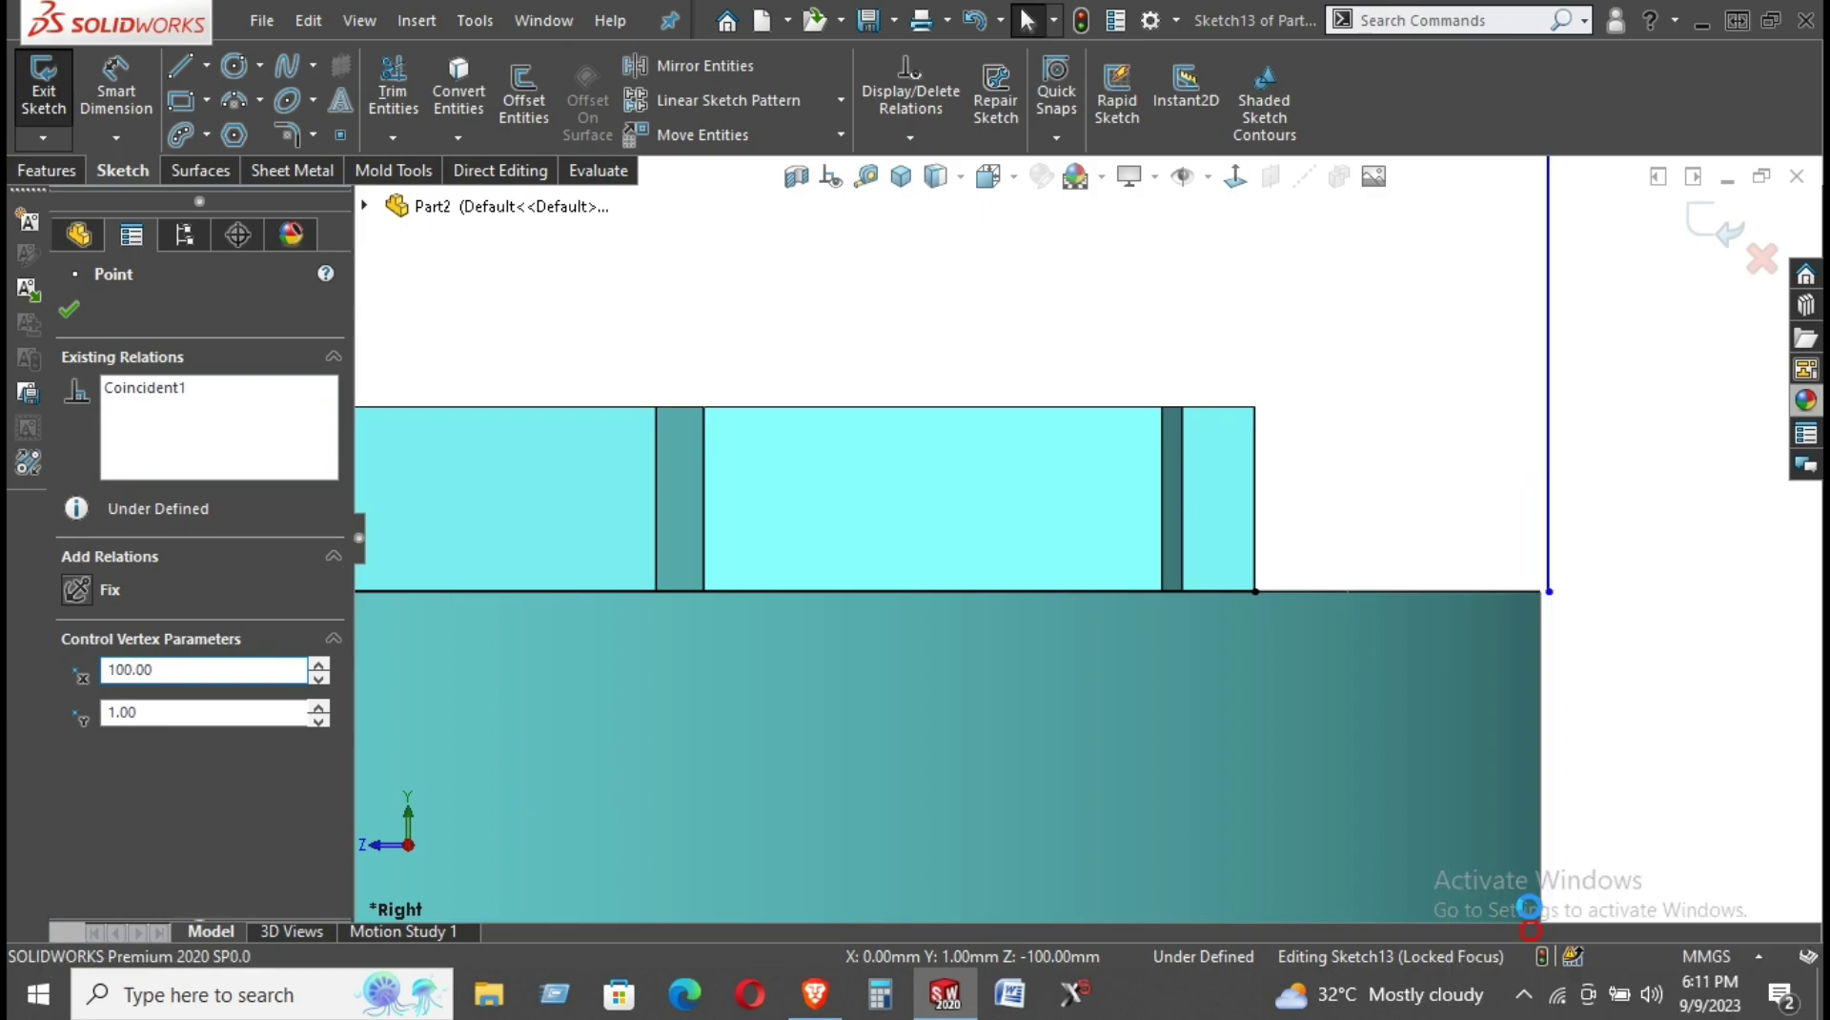
drag(1552, 595, 1255, 607)
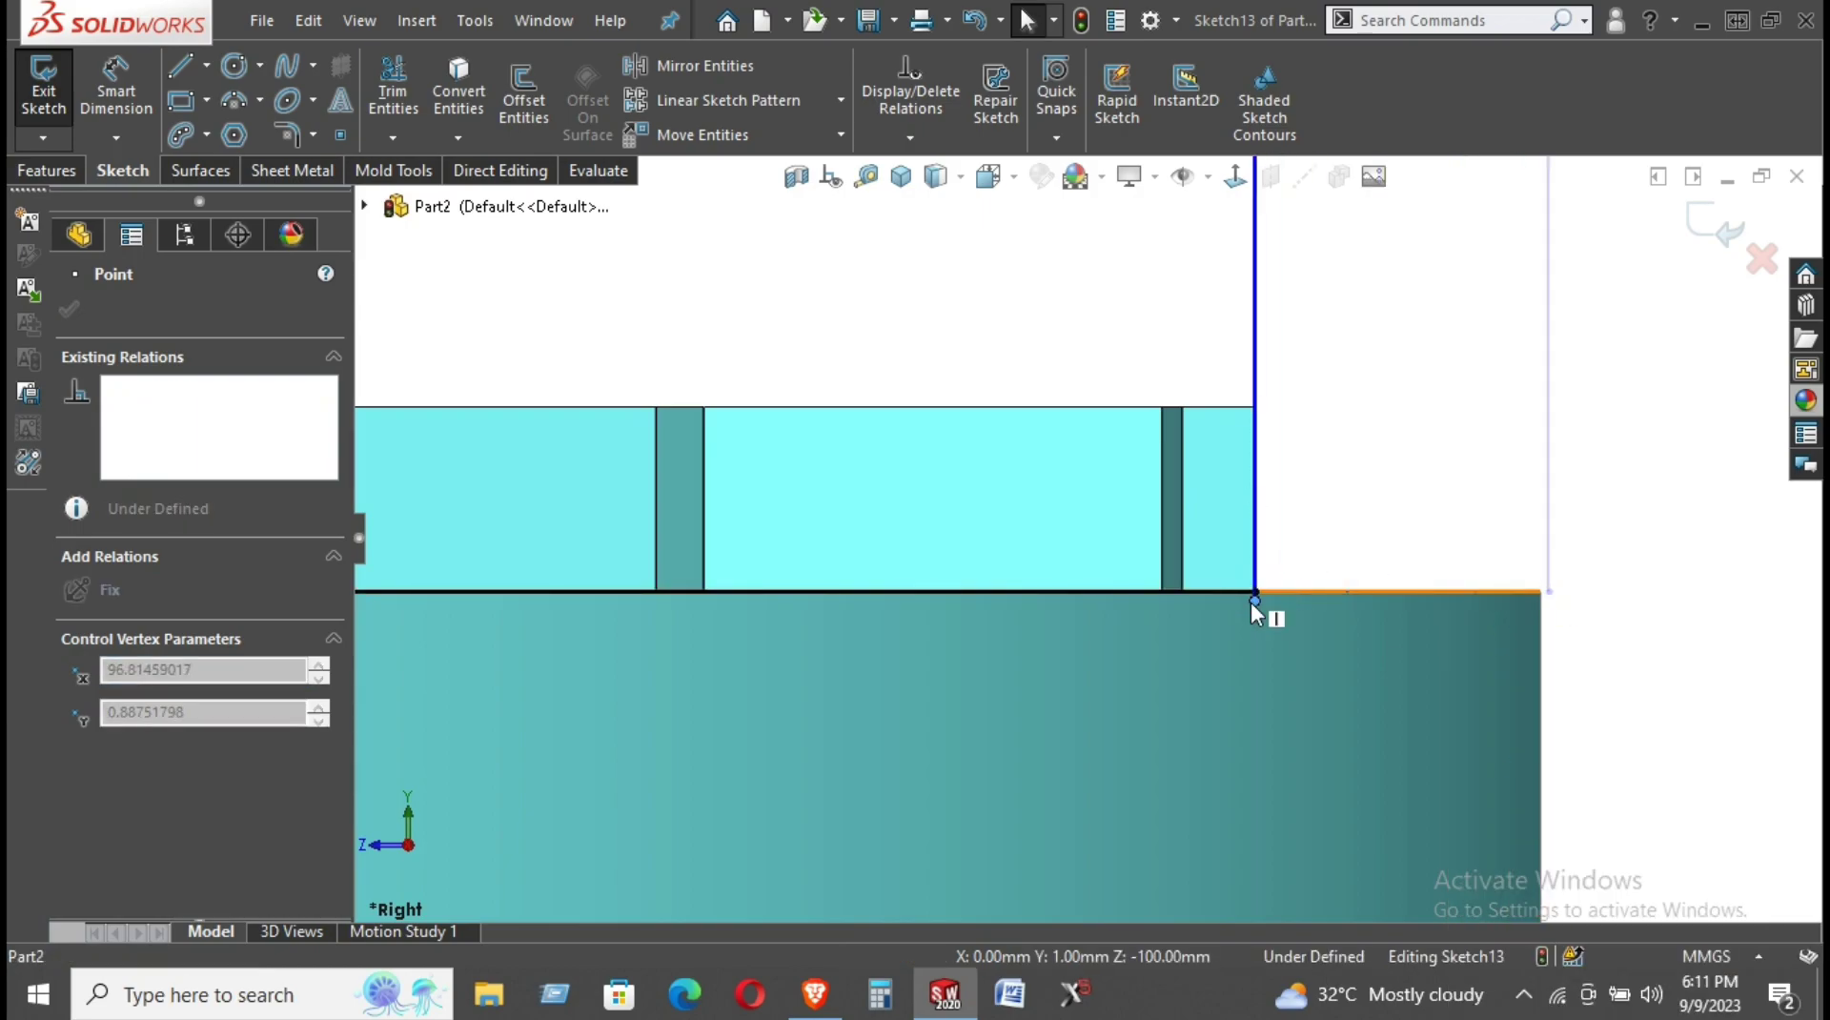
click(1377, 564)
scroll(1582, 535, up, 2)
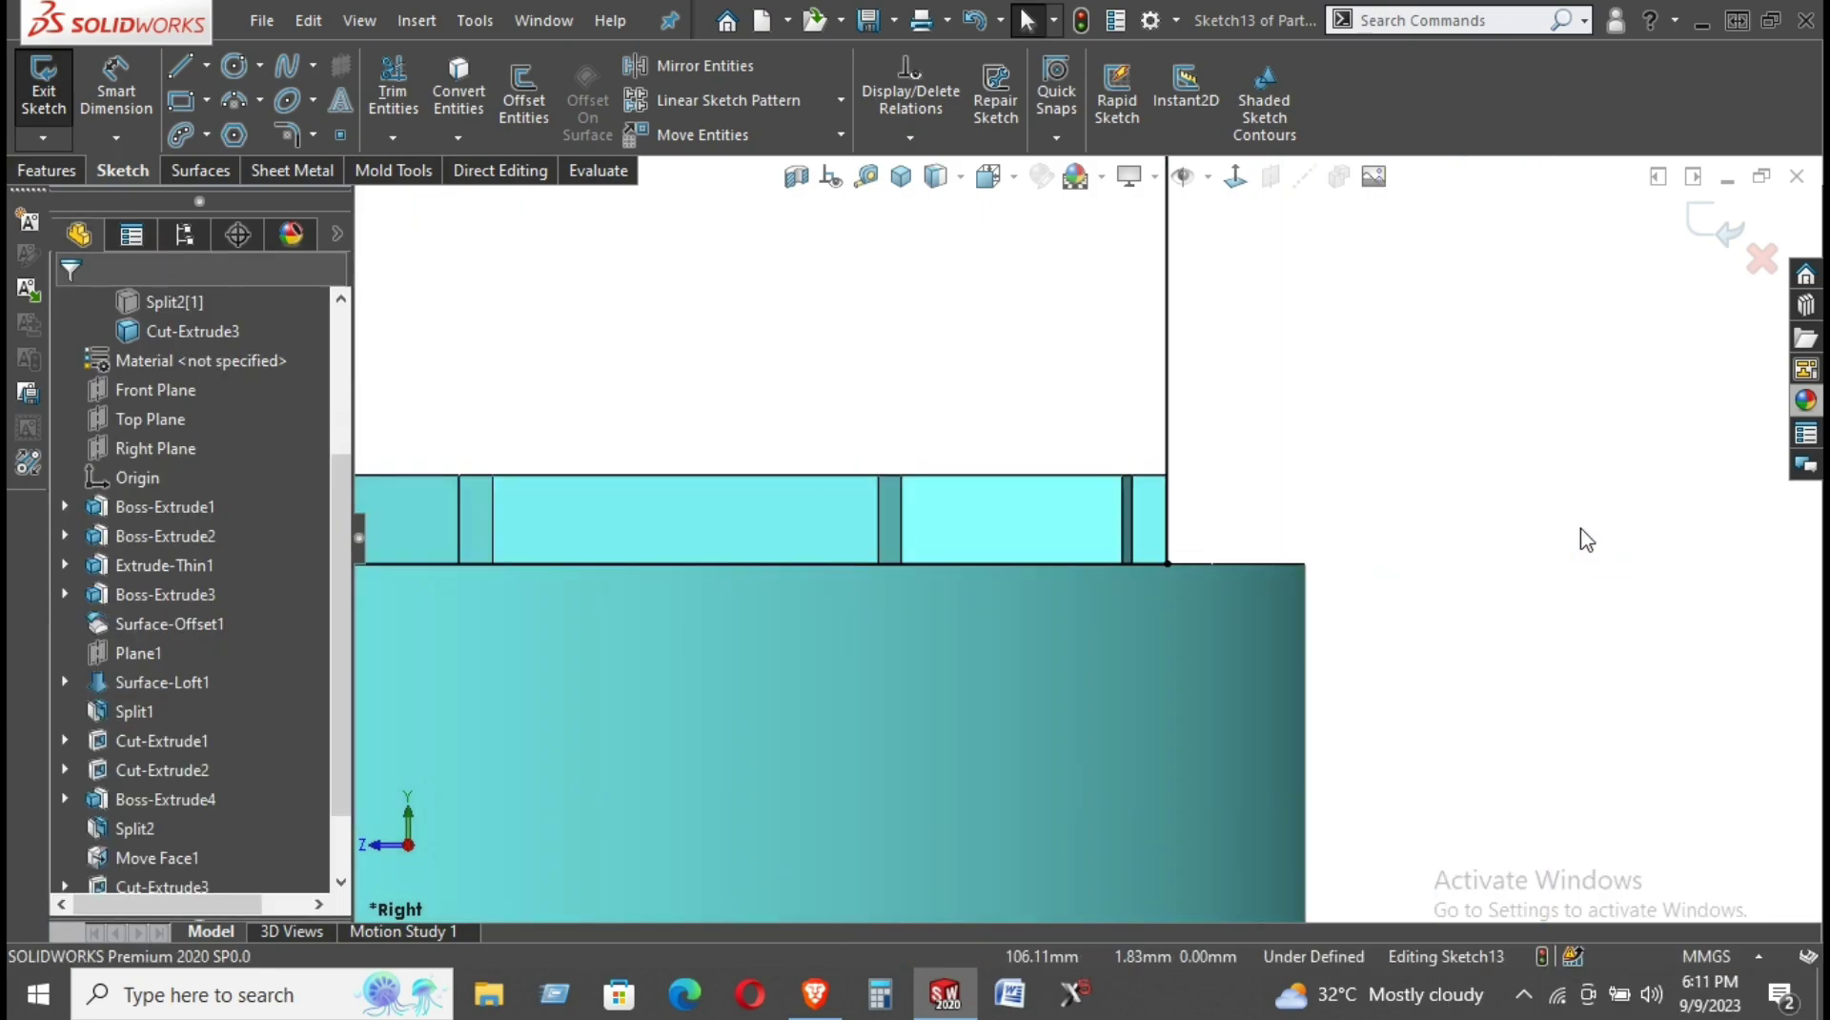
scroll(1568, 536, up, 2)
scroll(1076, 523, up, 2)
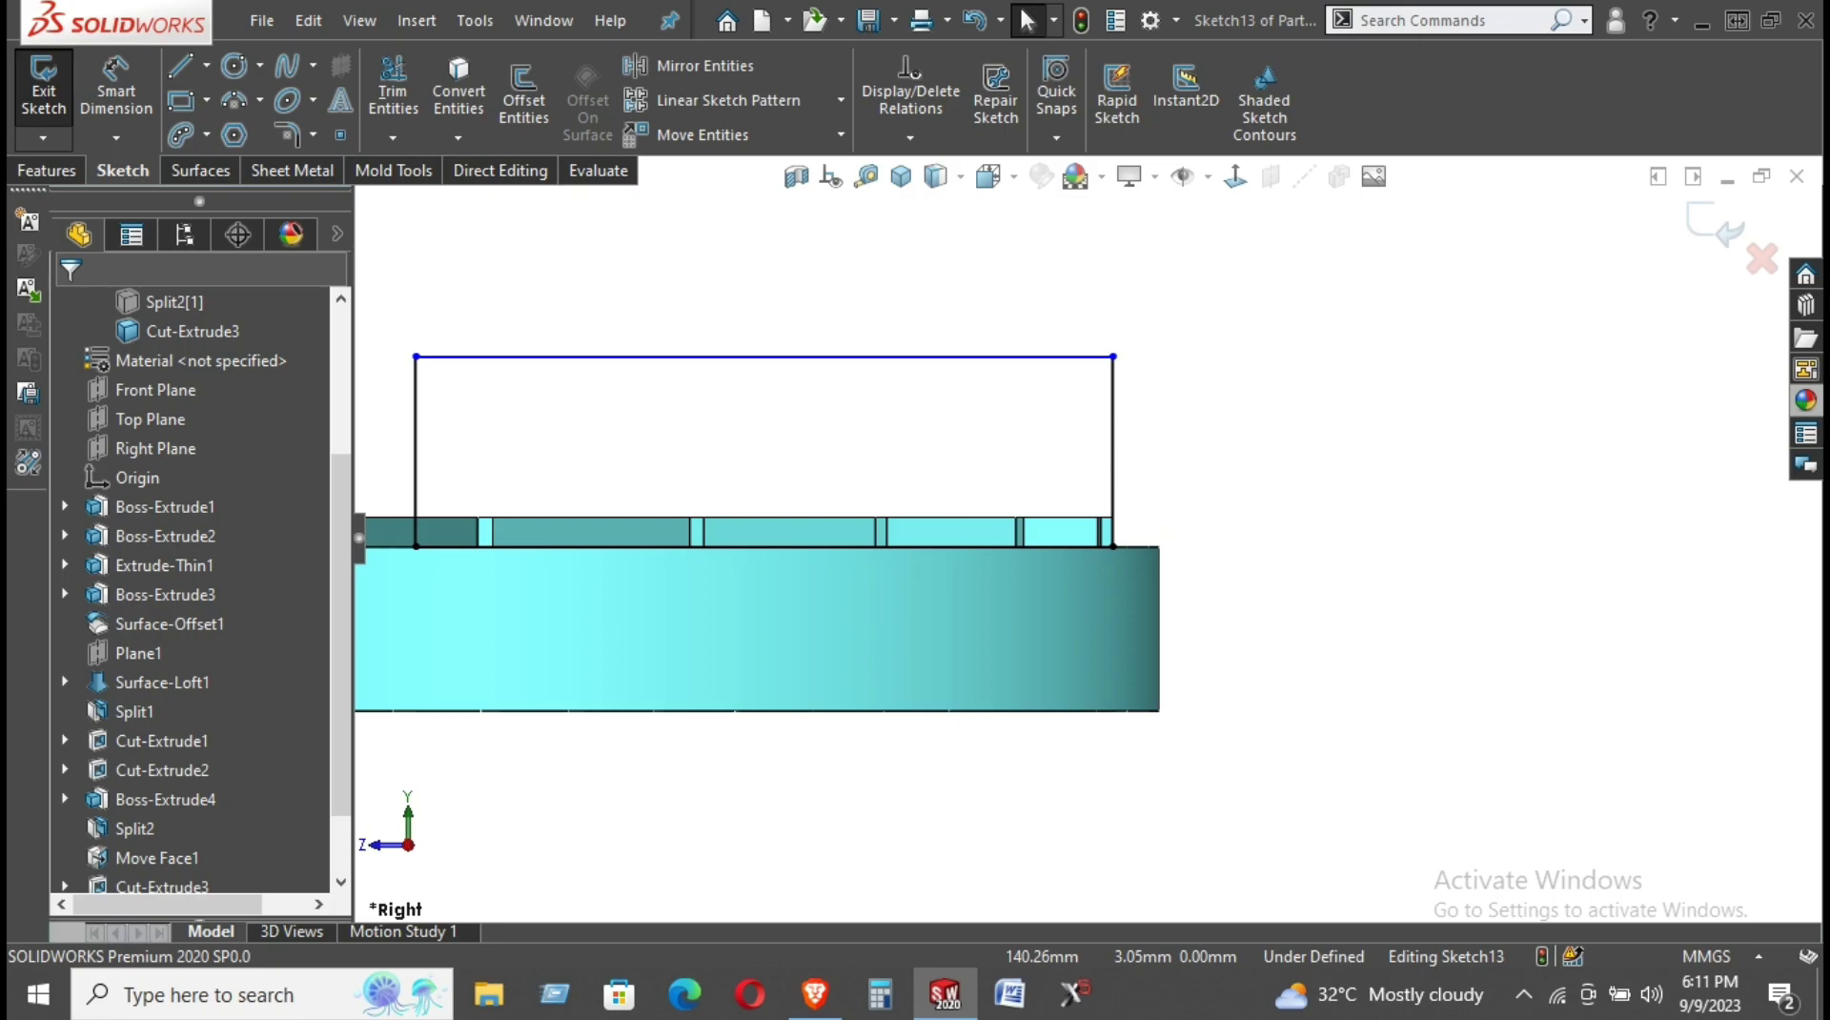
Bend the bottom spline into a gentle upward curve with its point and tangent handle.
click(850, 547)
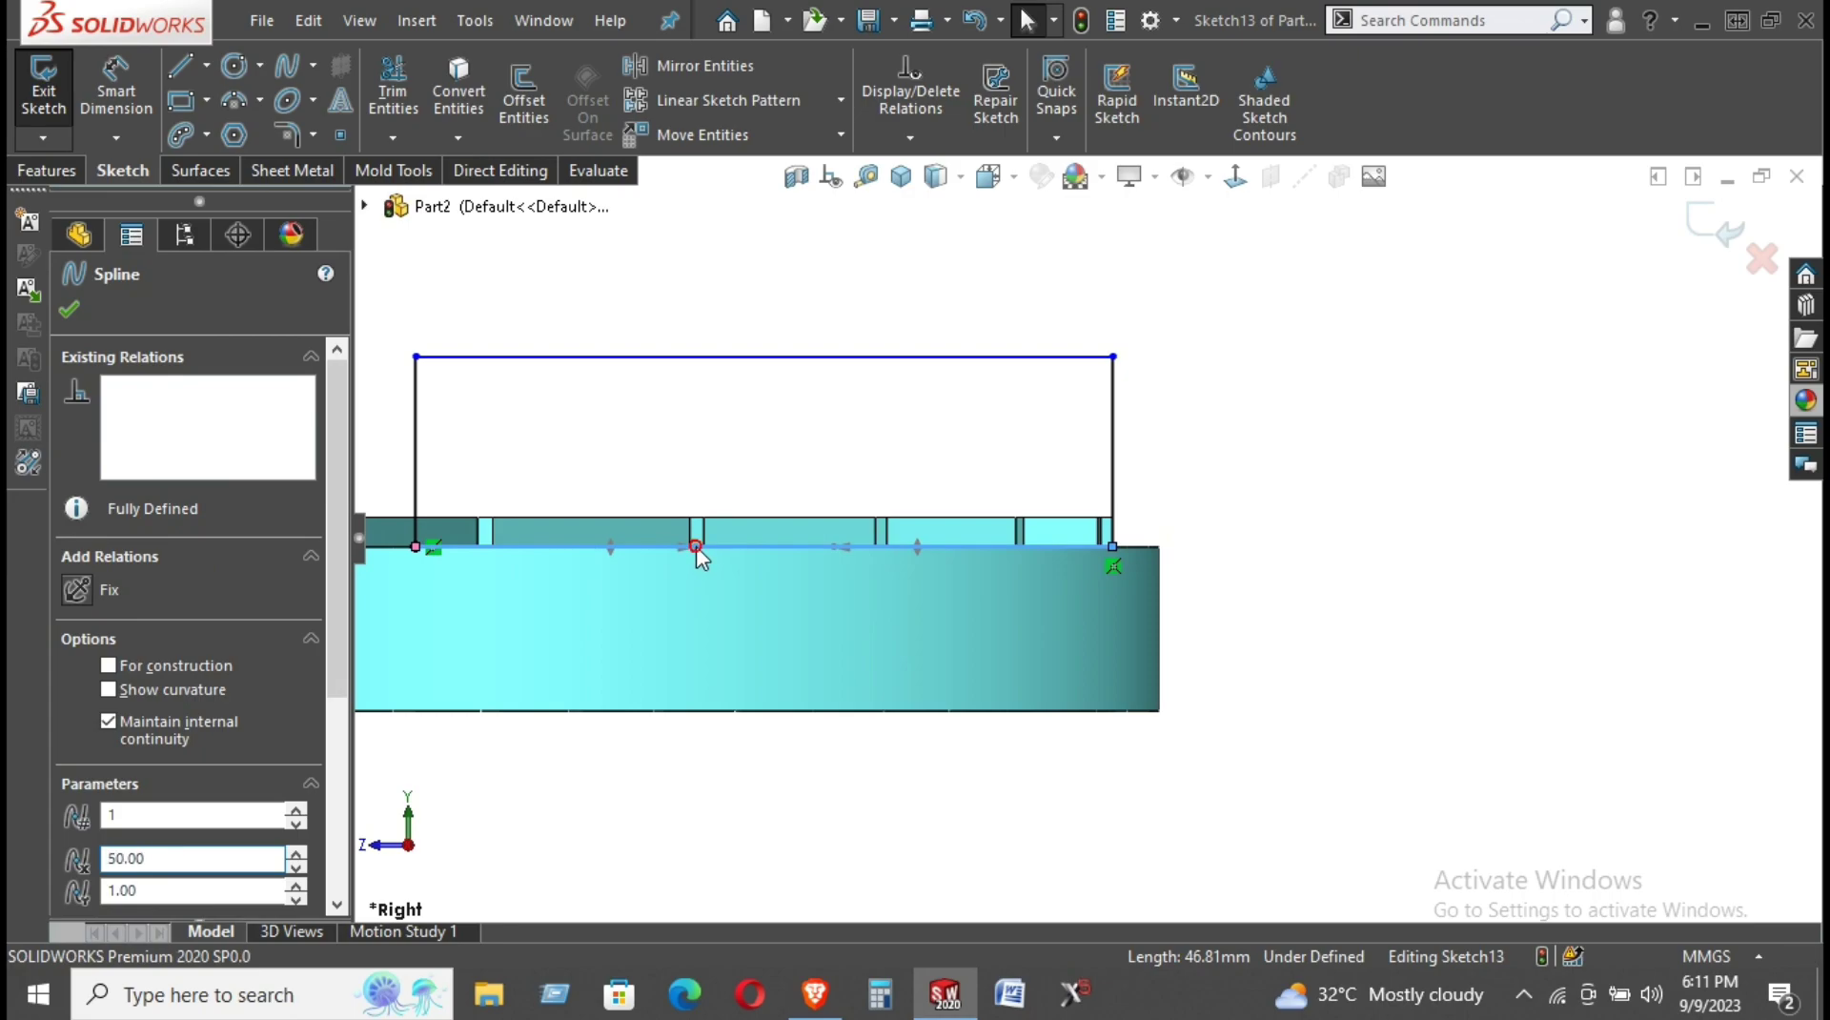
drag(697, 551, 670, 527)
drag(682, 525, 652, 522)
middle_drag(1123, 694, 1067, 668)
click(69, 307)
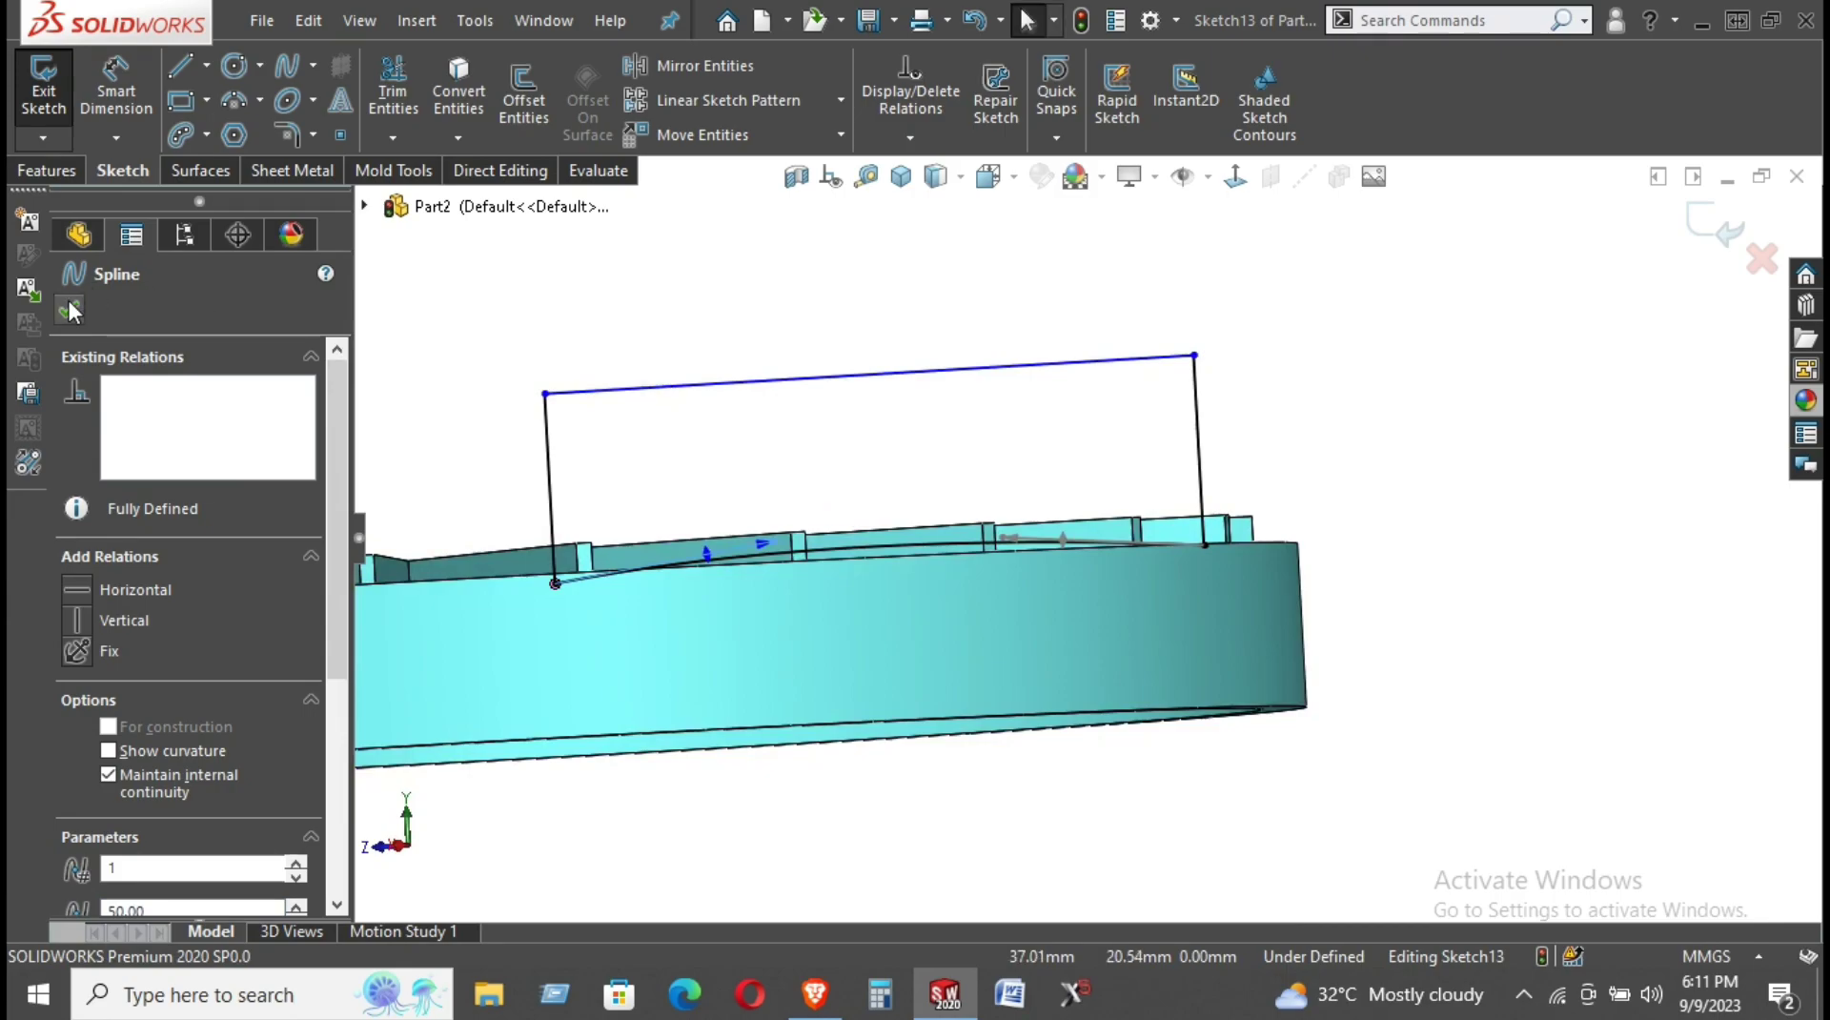
Revolve-cut Sketch13 360° around the vertical Line2, creating Cut-Revolve1.
click(54, 173)
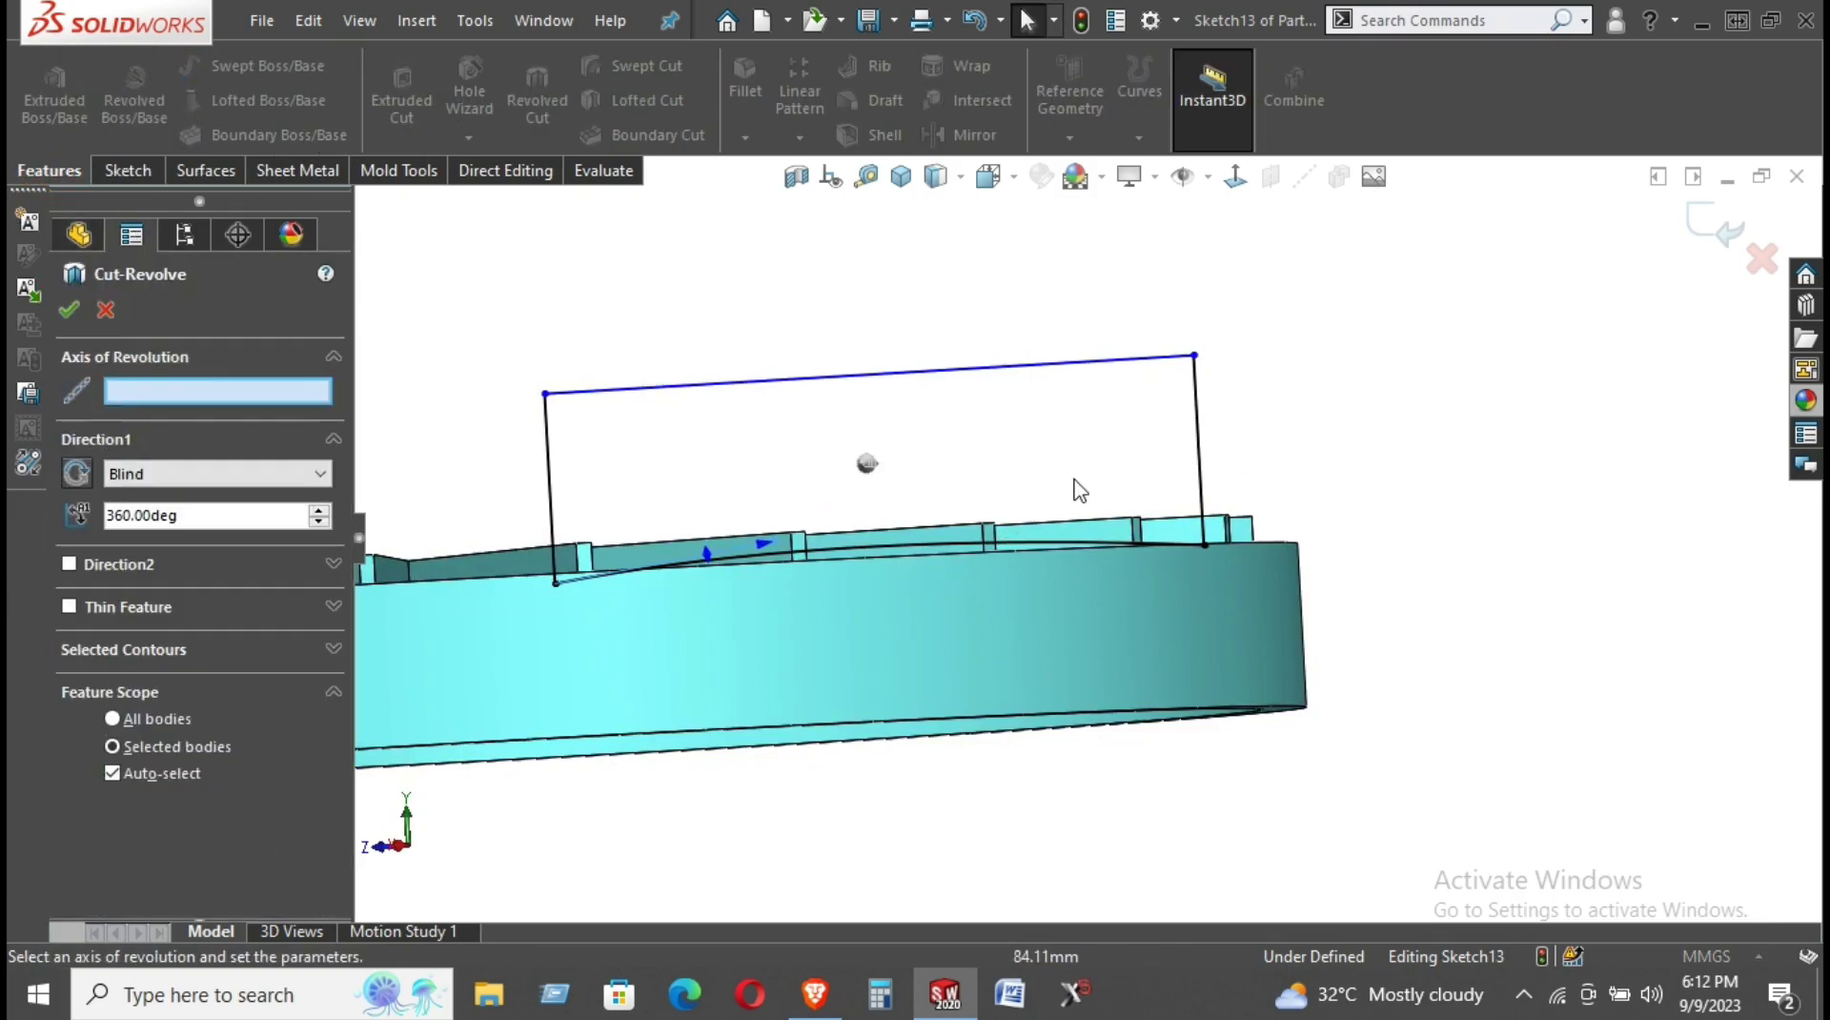
click(550, 474)
middle_drag(830, 498, 873, 672)
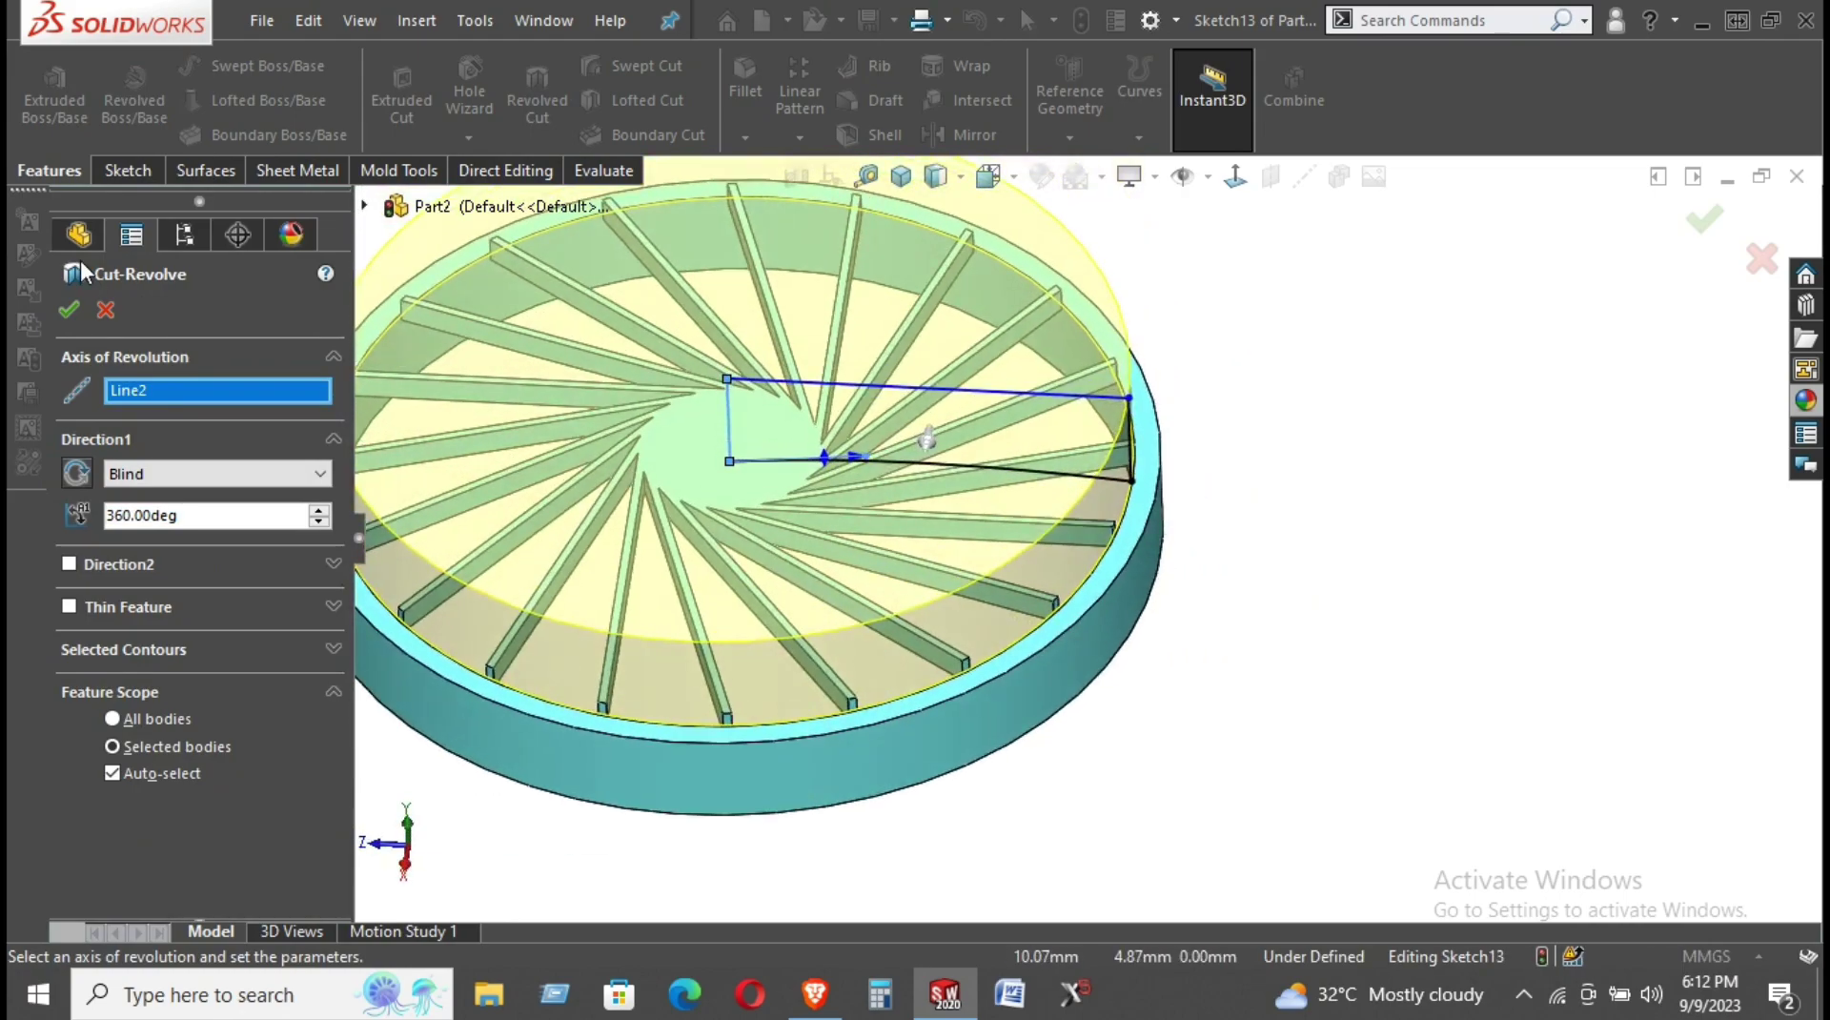
click(69, 309)
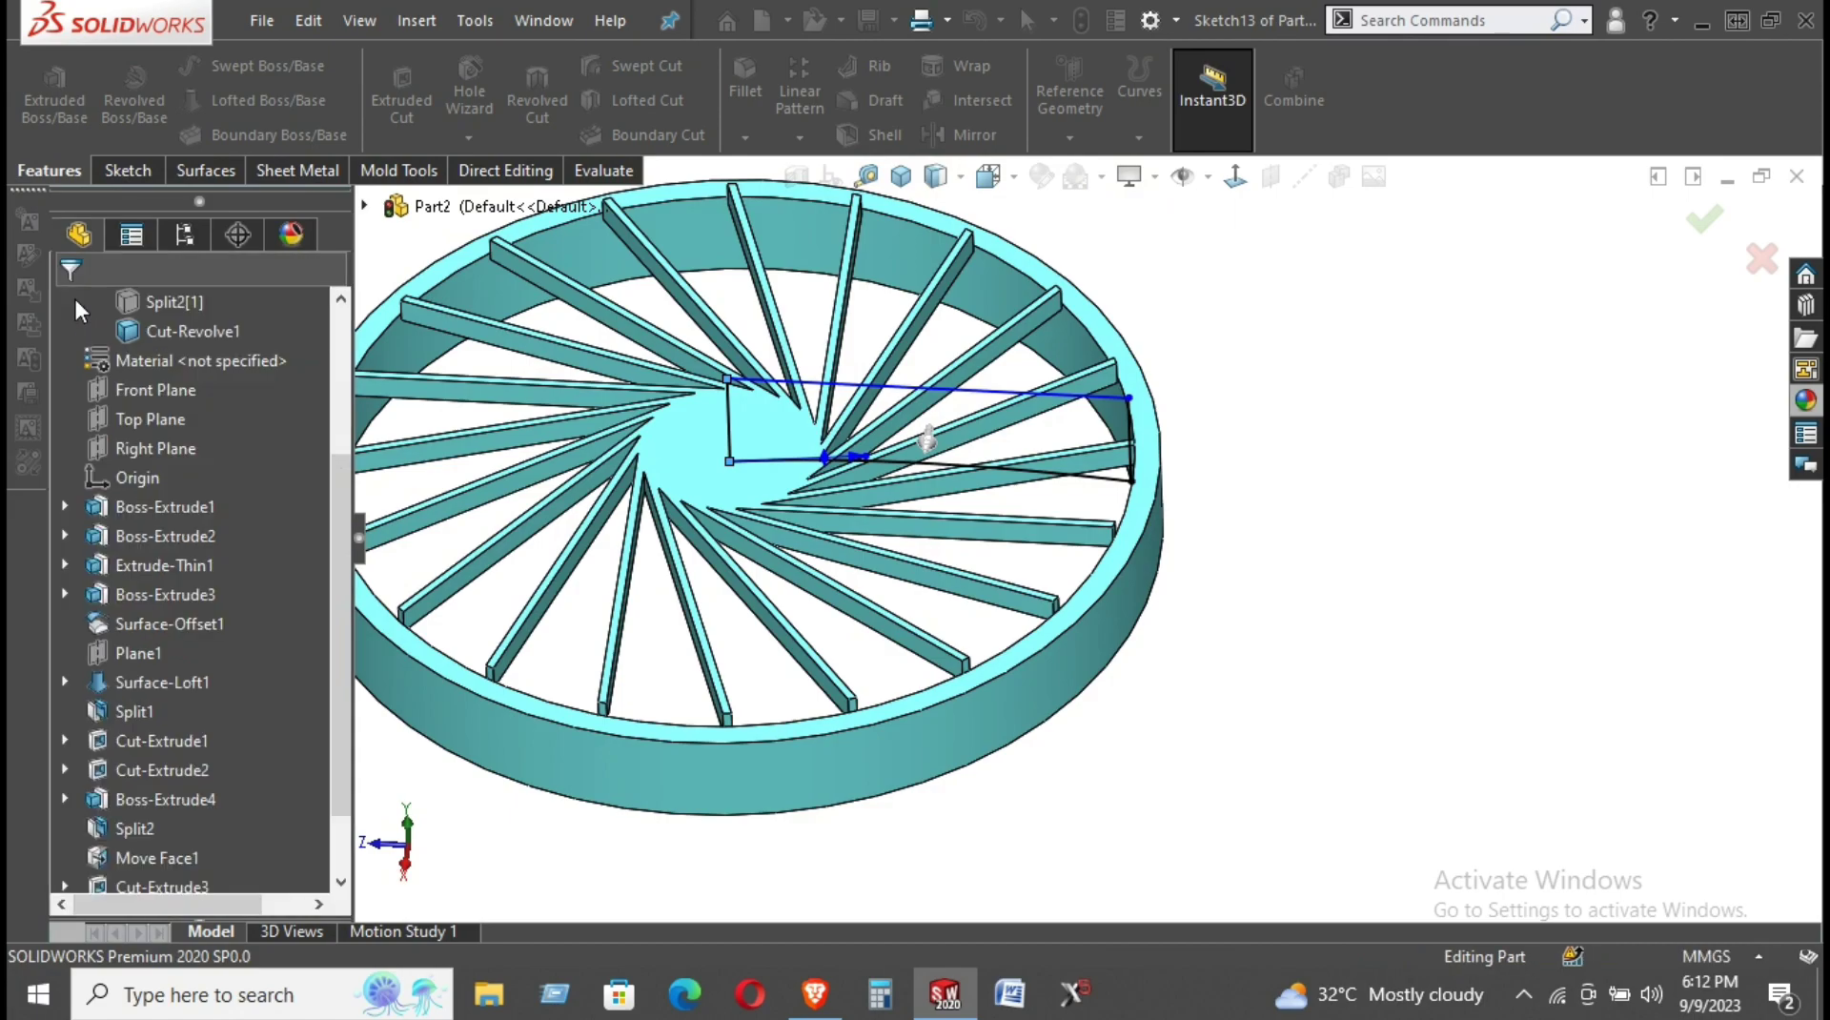
Zoom in on the wheel and hide the leftover Sketch12 profile.
scroll(735, 408, up, 2)
scroll(729, 402, up, 1)
scroll(753, 420, up, 1)
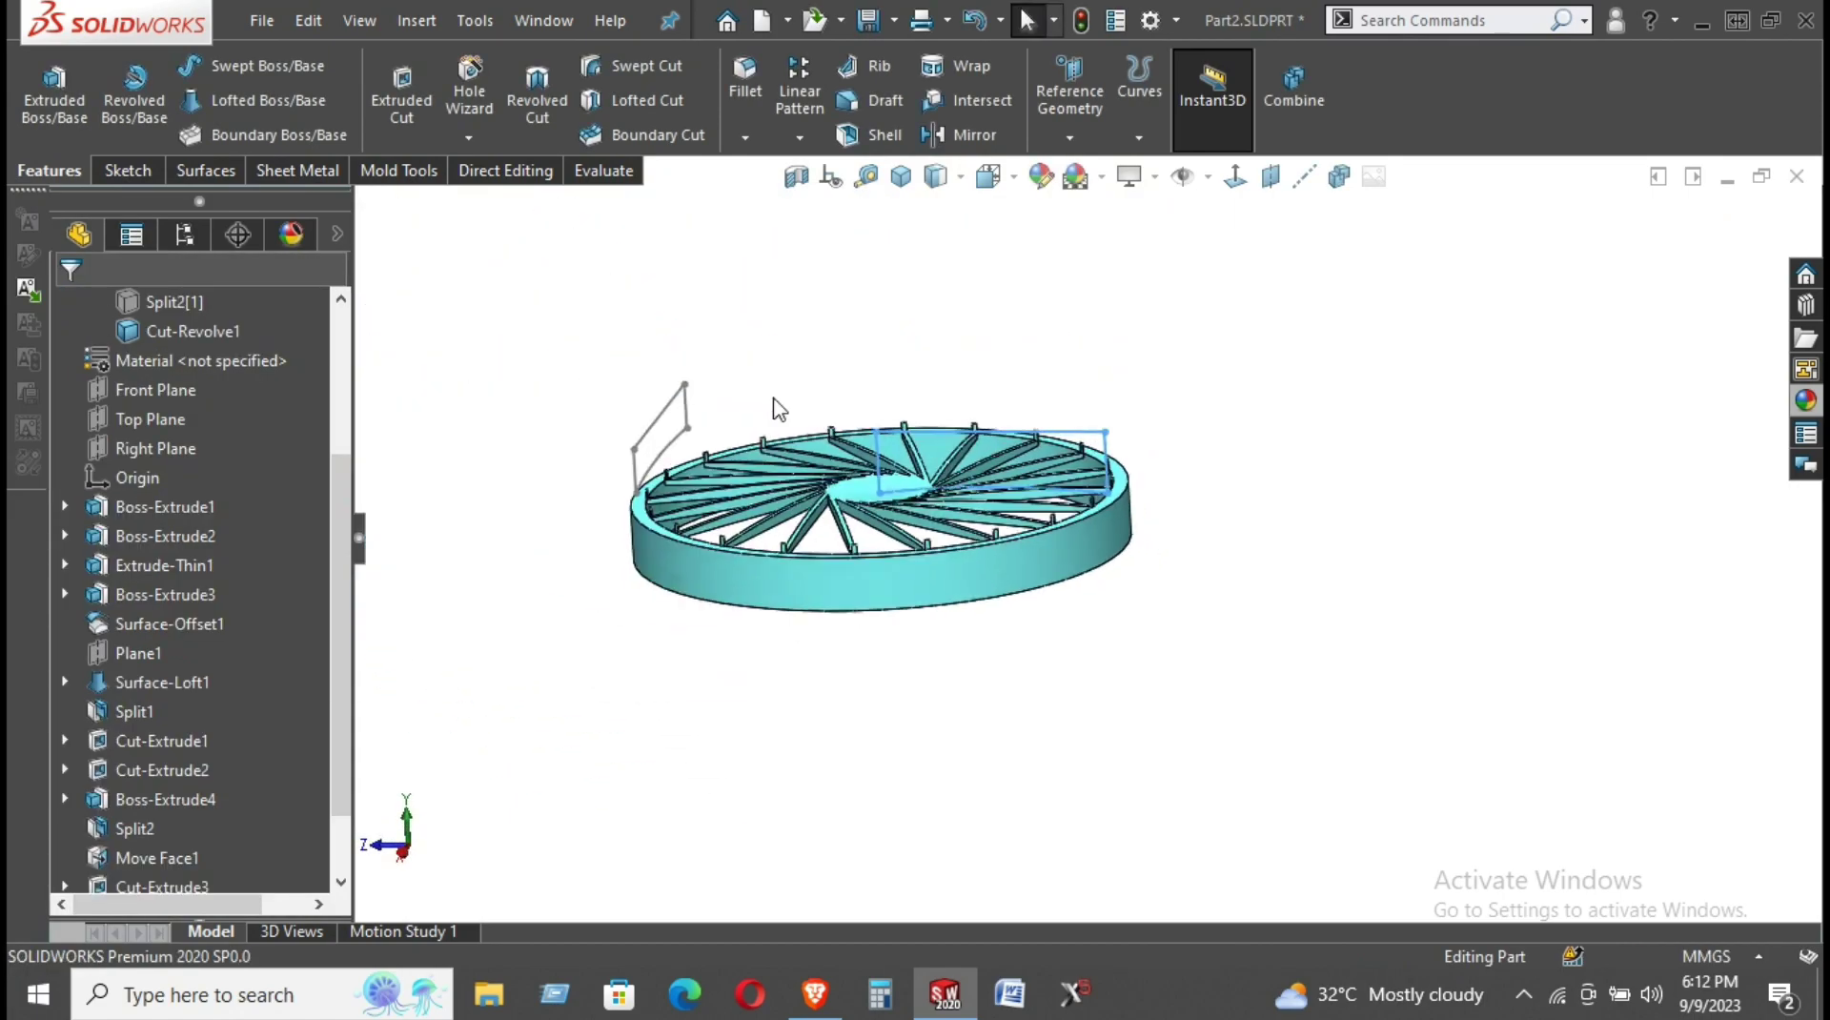
scroll(826, 477, up, 1)
scroll(826, 477, down, 3)
mouse_move(825, 477)
middle_down()
mouse_move(962, 367)
mouse_move(899, 445)
middle_up()
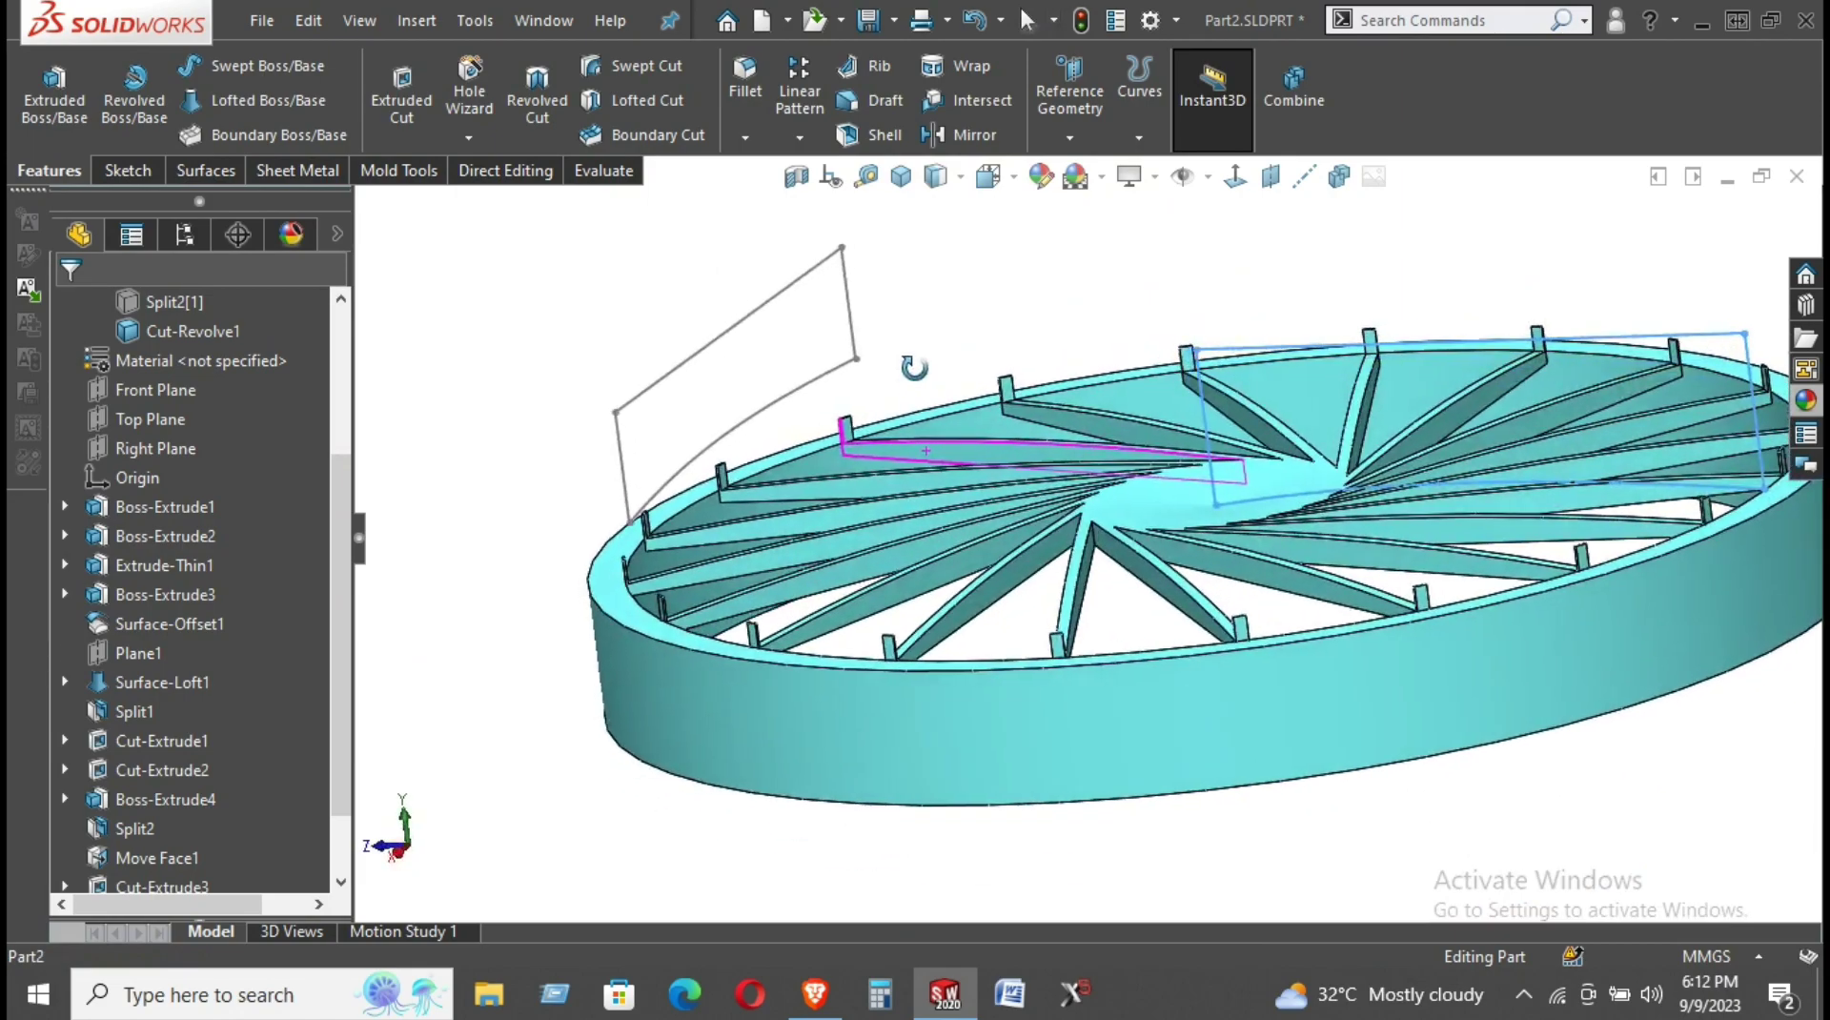
scroll(962, 438, down, 2)
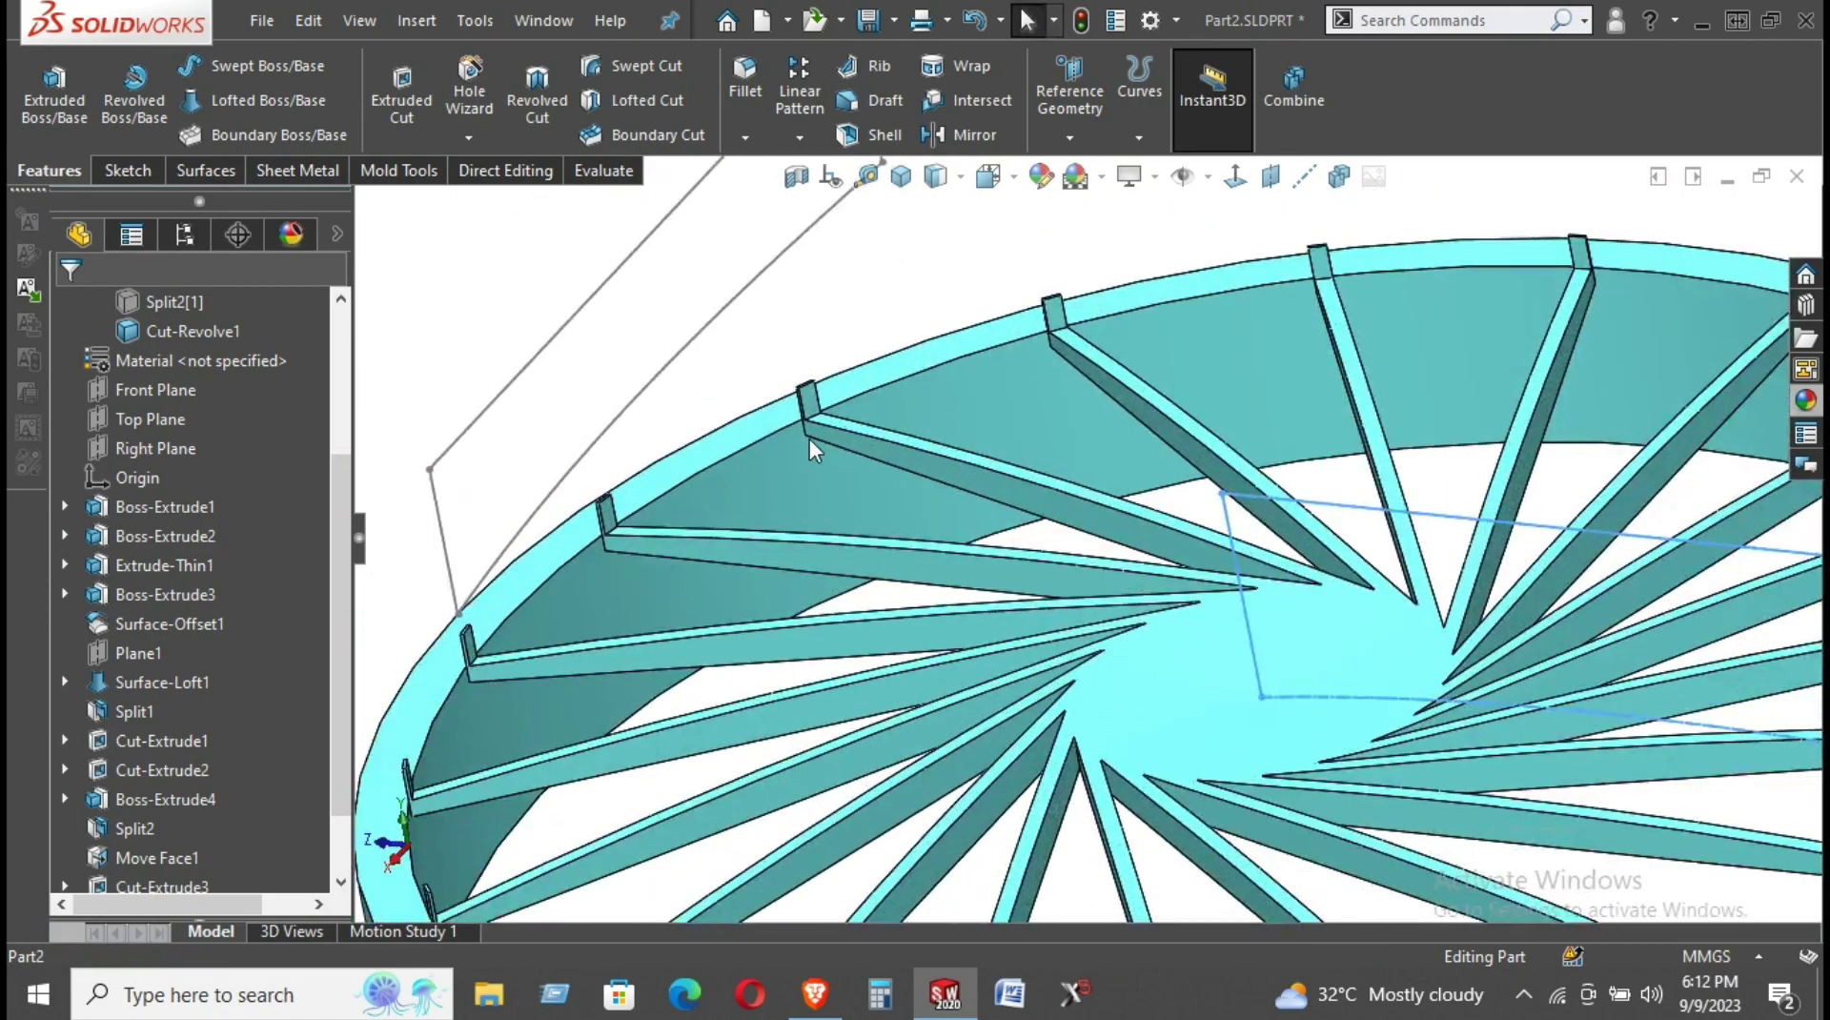
click(678, 363)
click(792, 278)
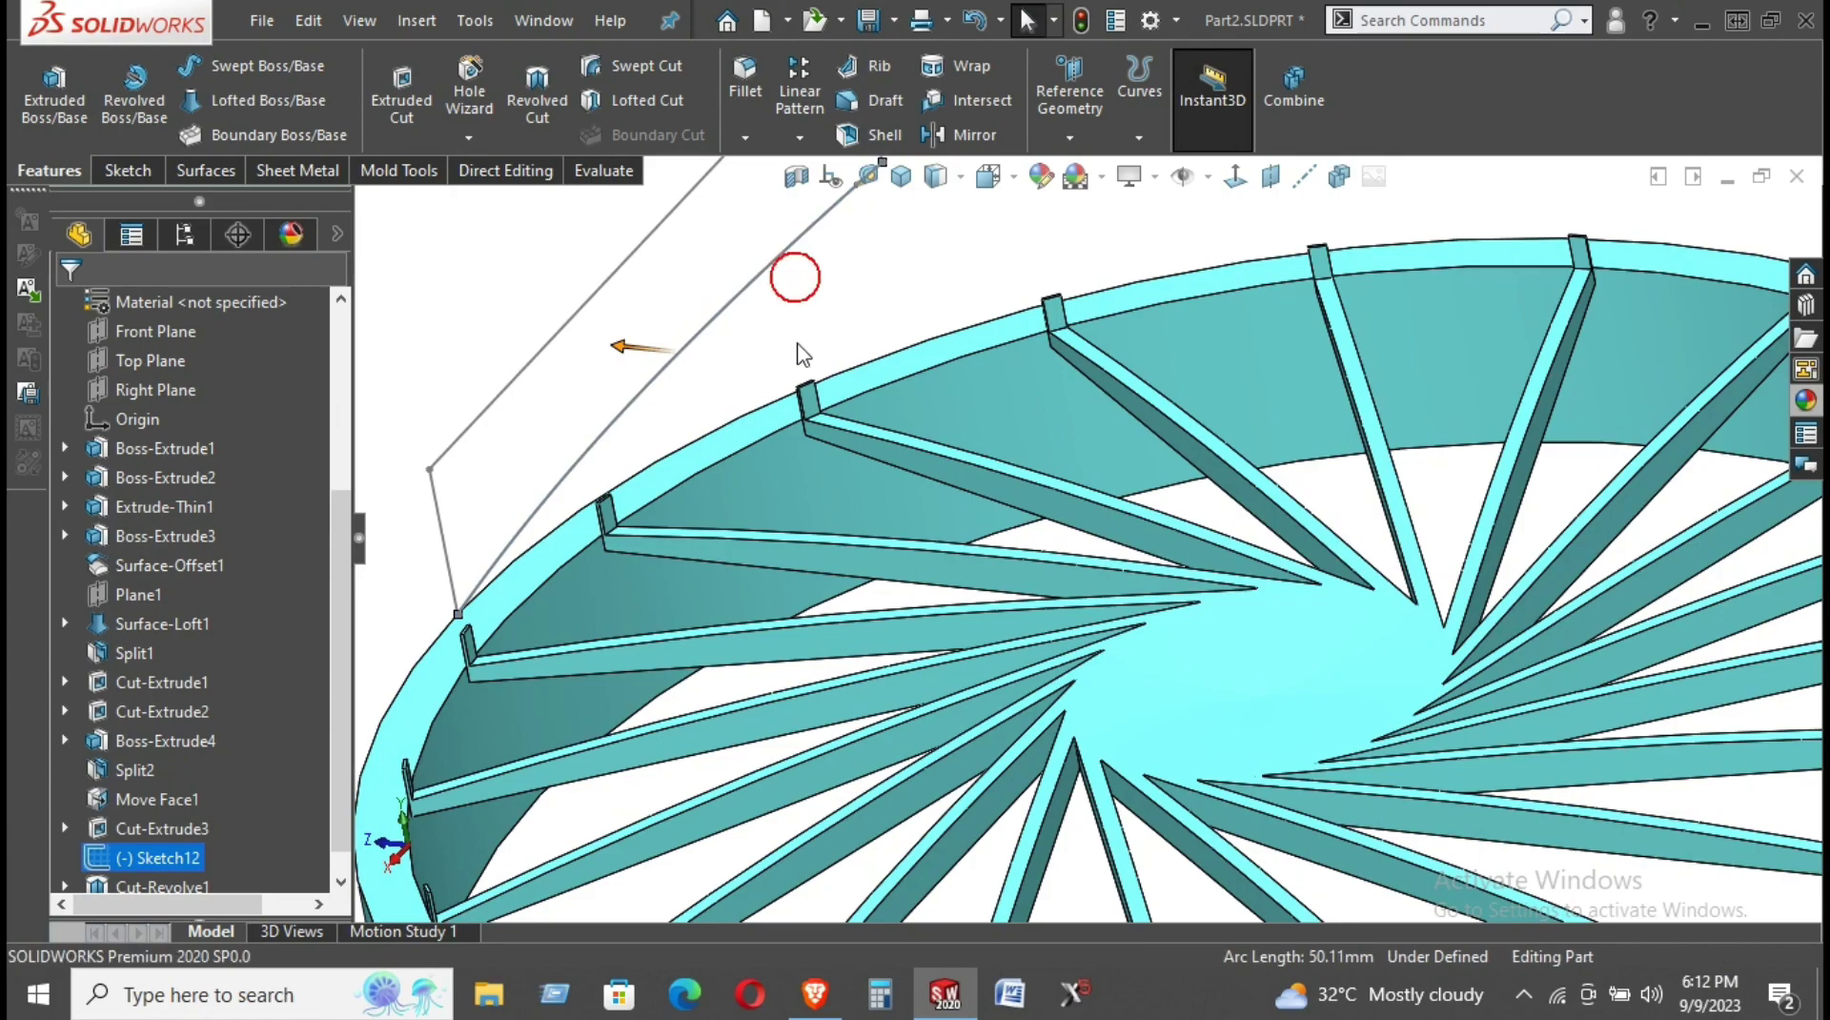
Select the rim's outer ring face on the wheel.
scroll(818, 386, up, 3)
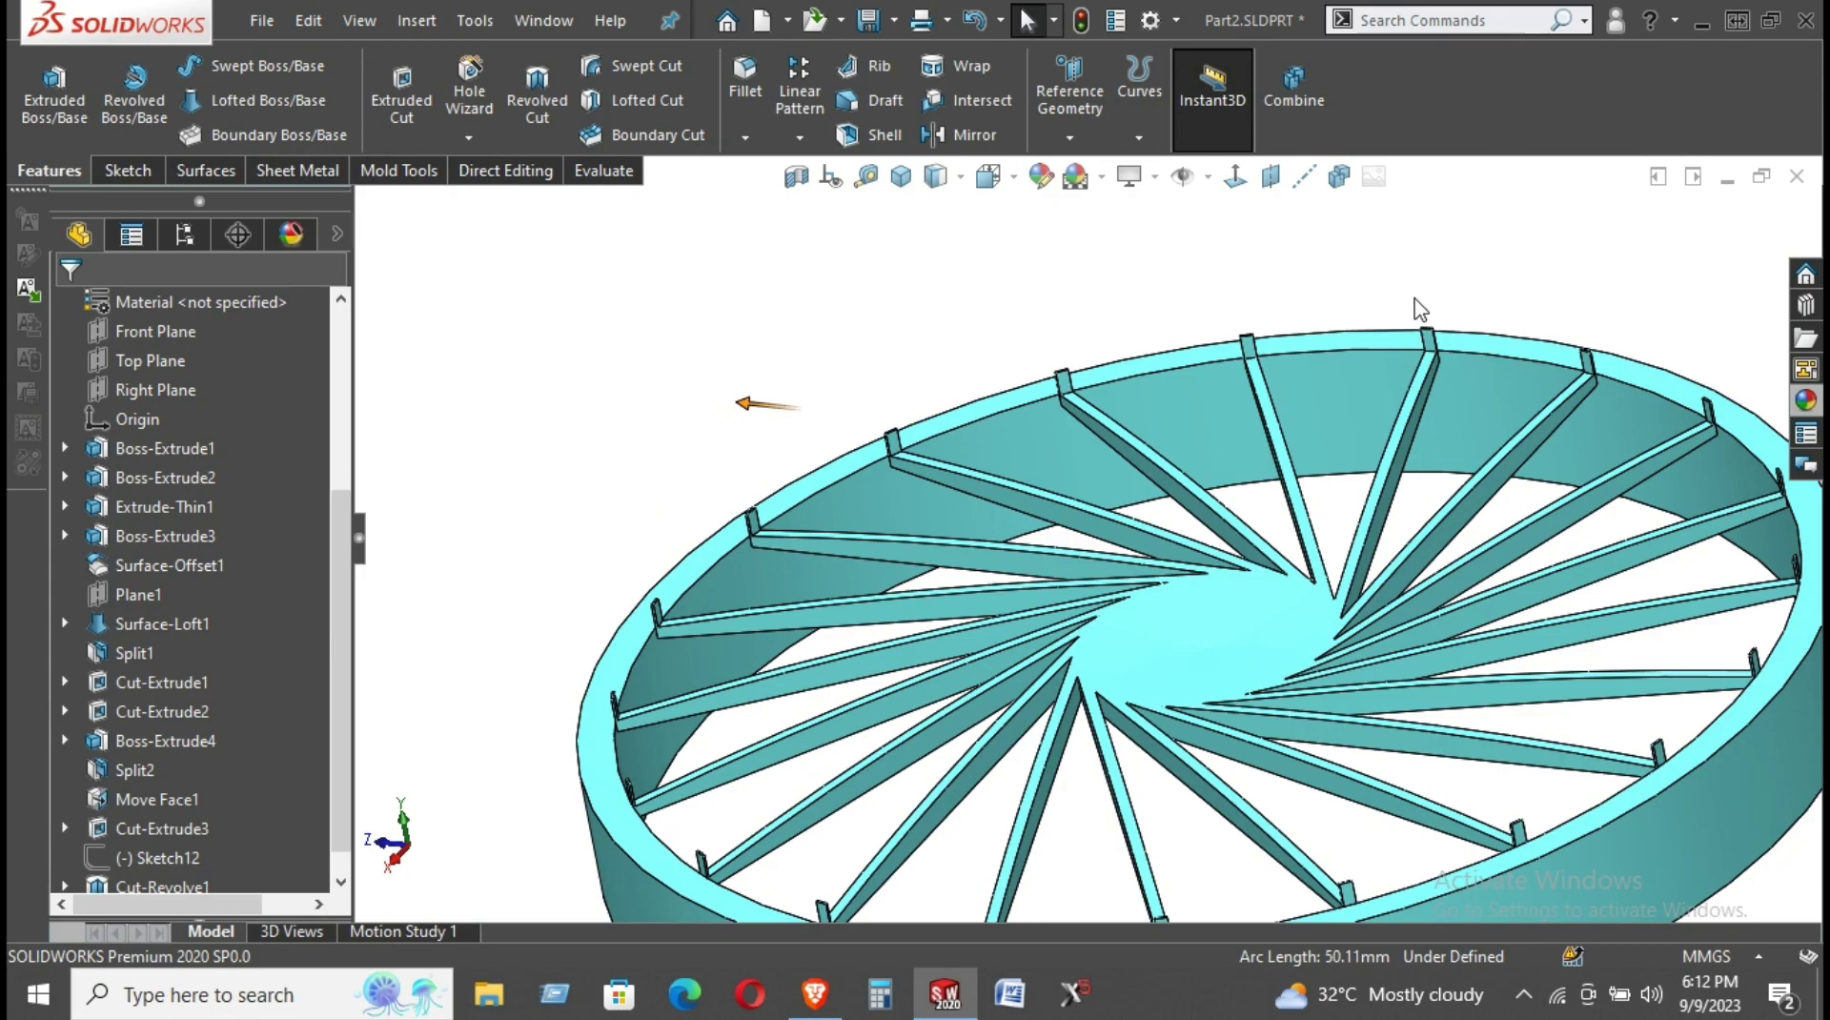
scroll(1014, 715, down, 2)
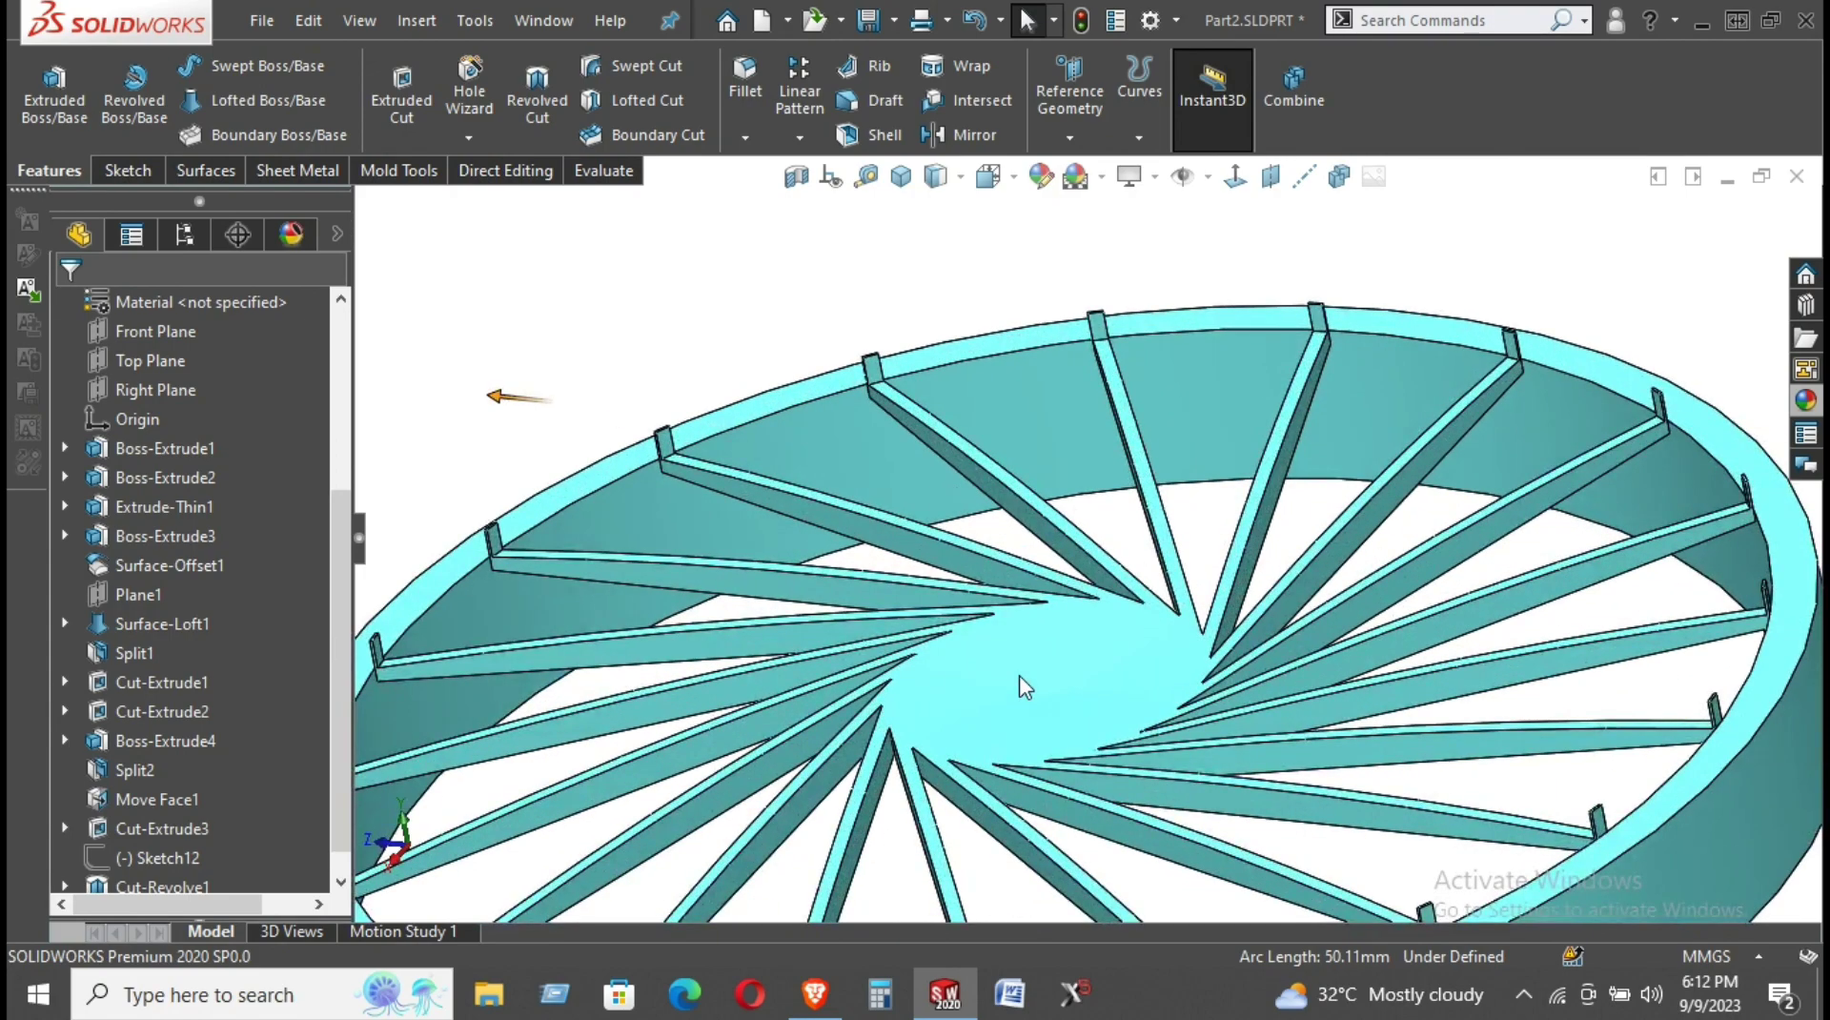
right_click(1020, 686)
key(Escape)
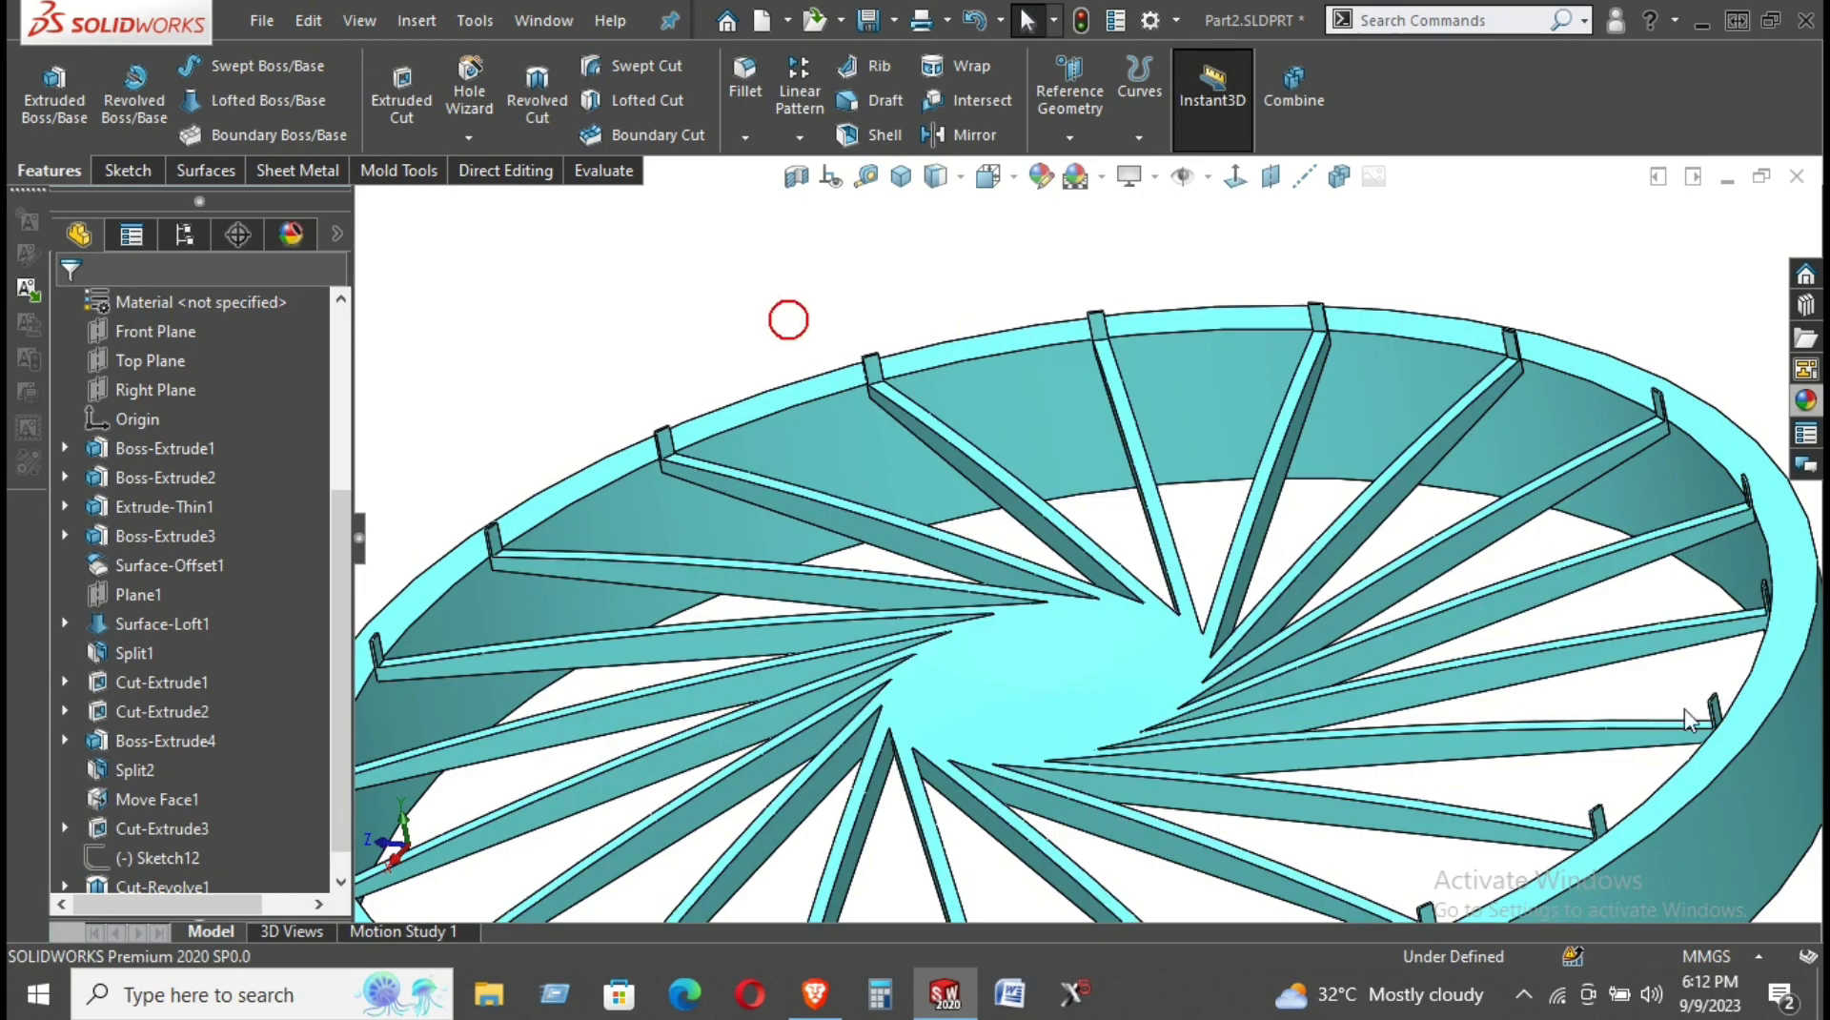
click(1776, 677)
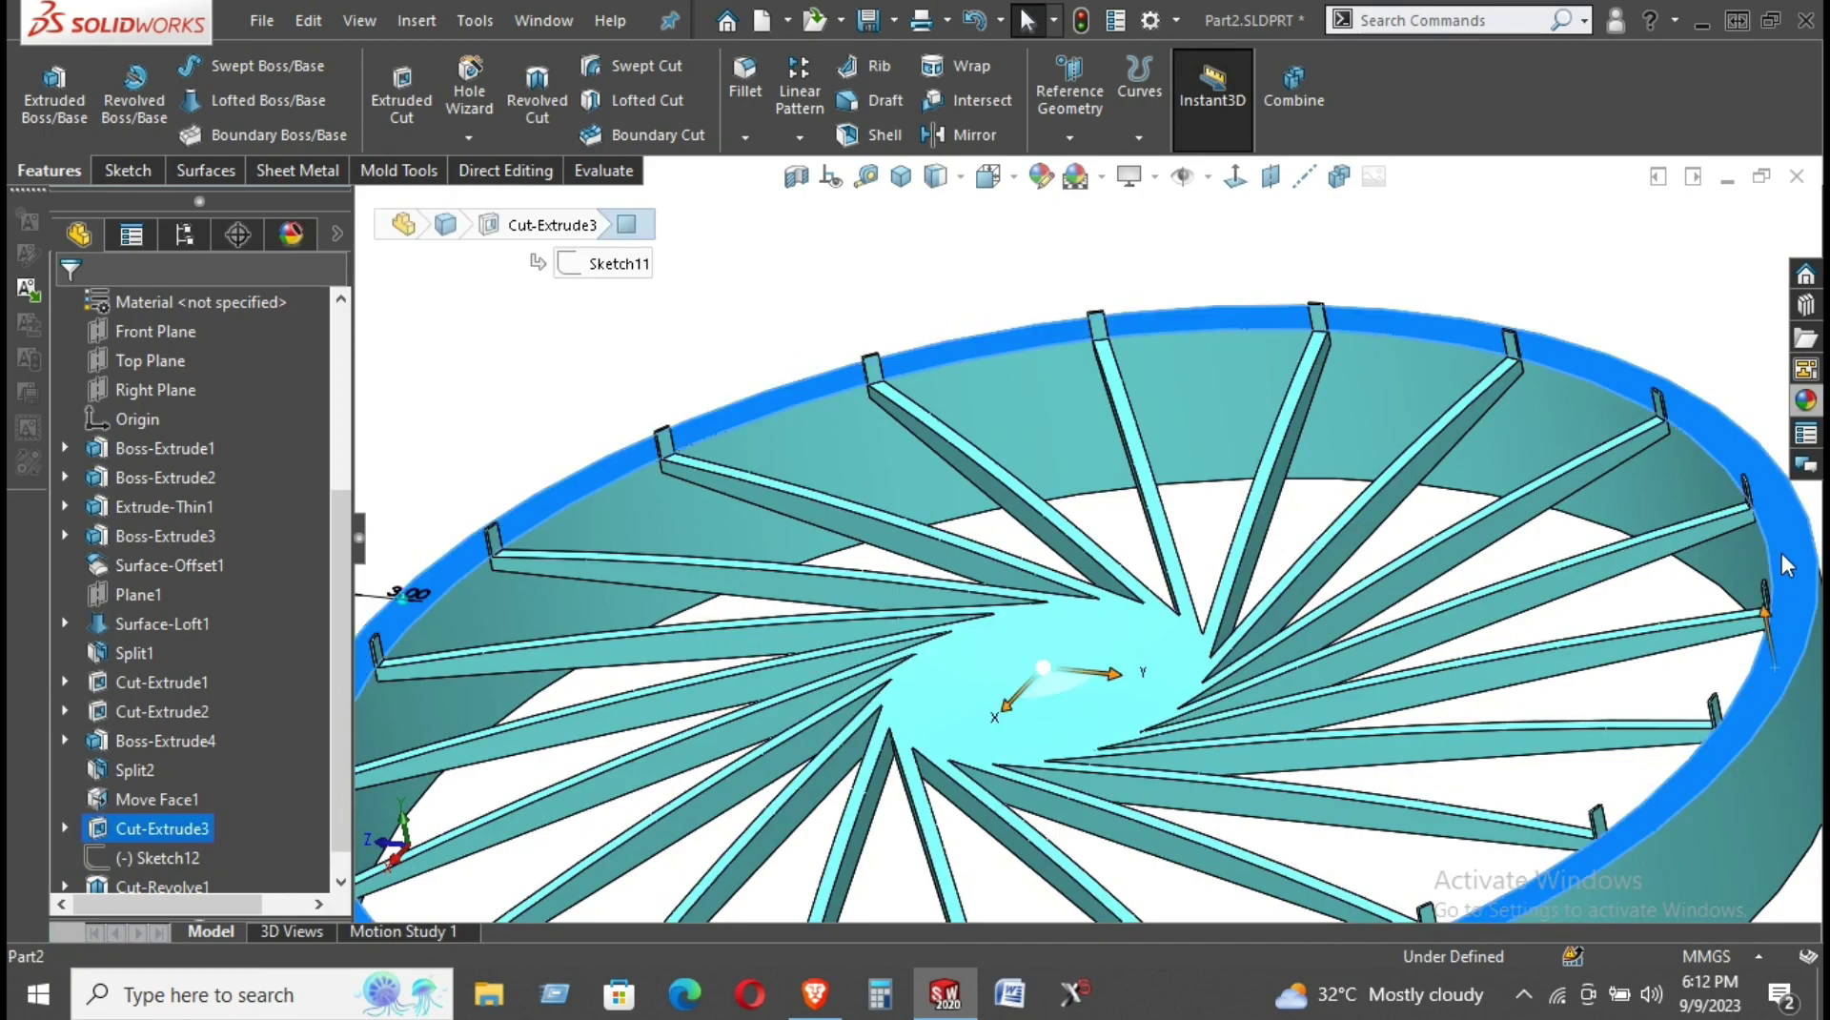
Sketch on the rim's outer ring face and project its edges into Sketch14.
click(1549, 241)
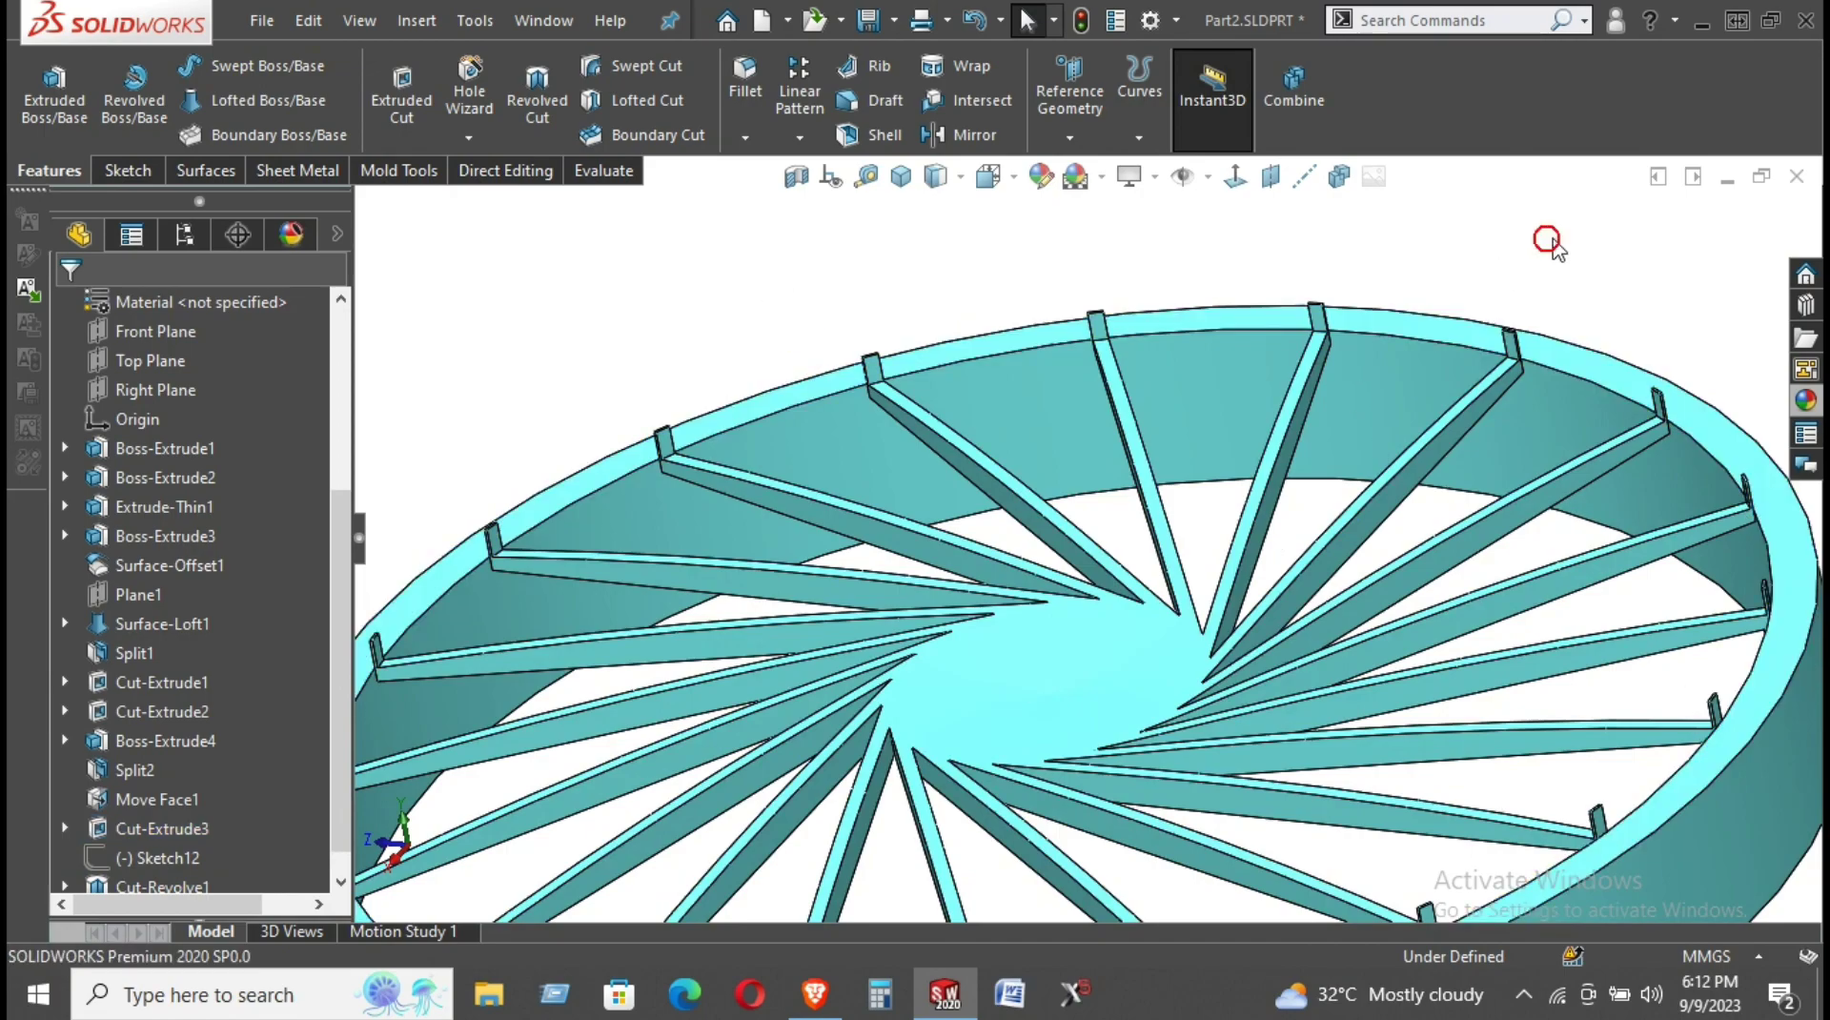
click(1702, 416)
click(1621, 314)
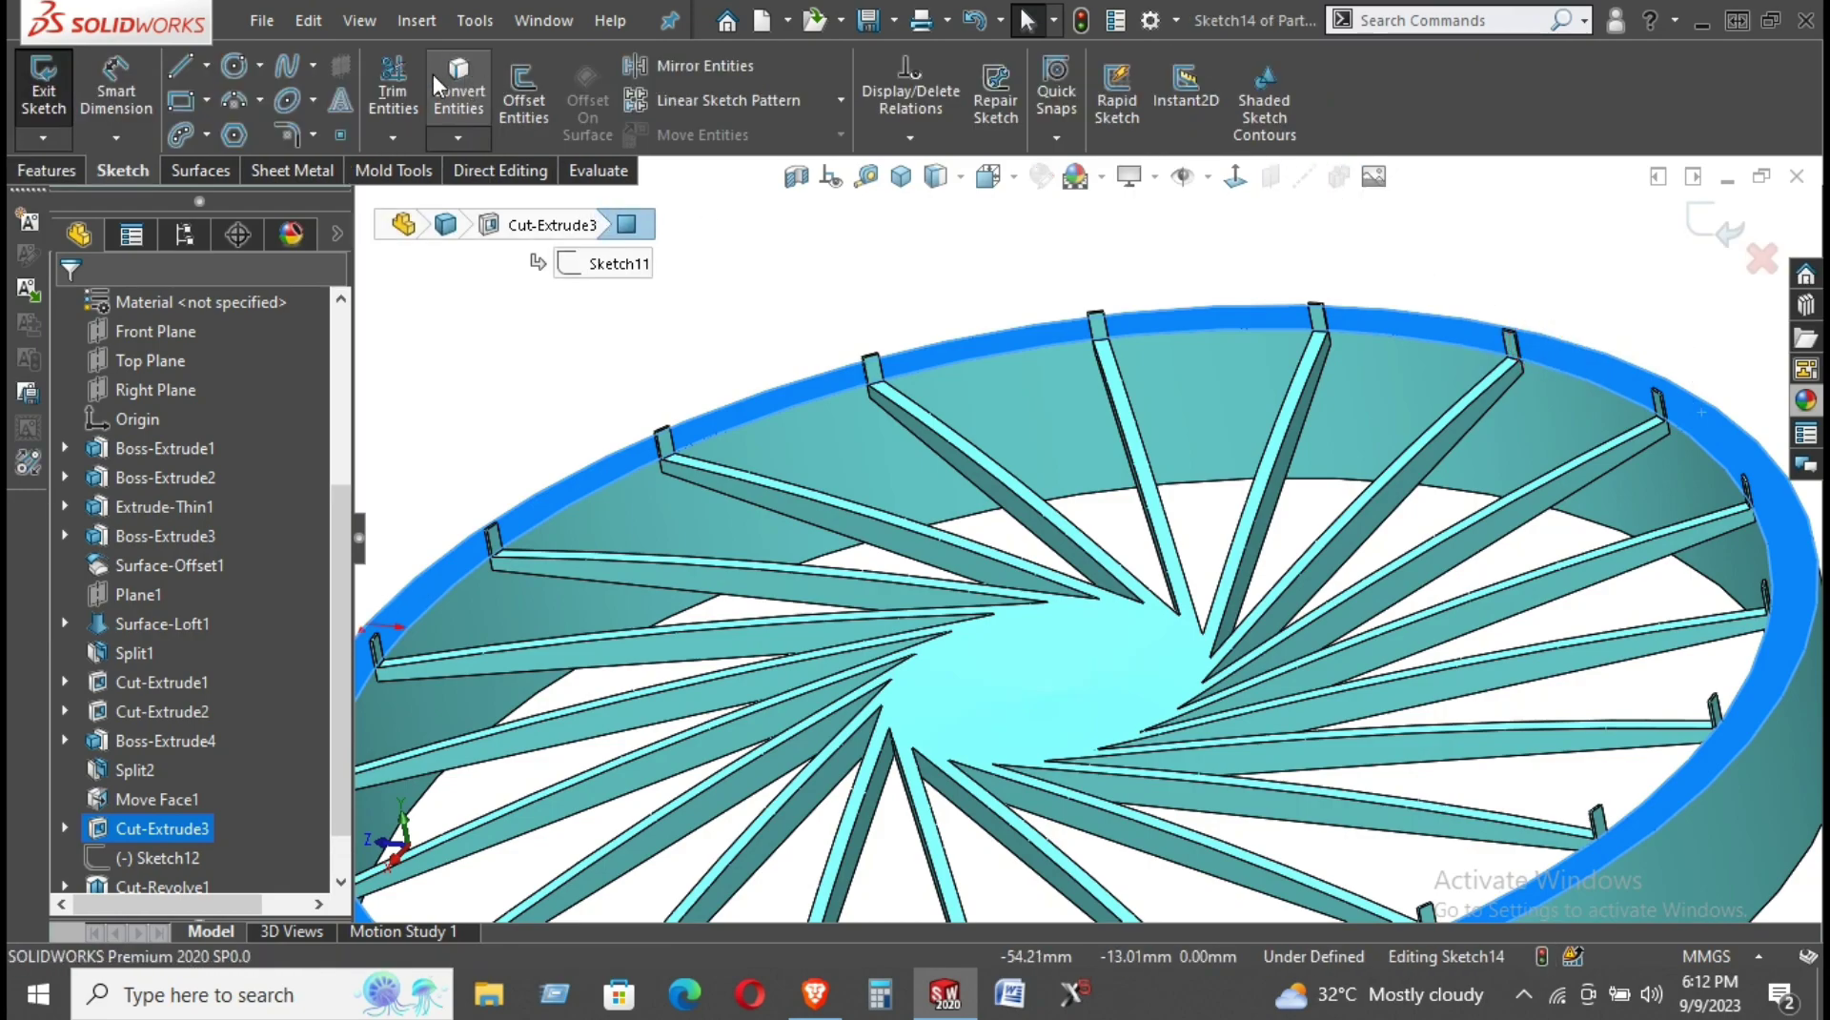
click(465, 82)
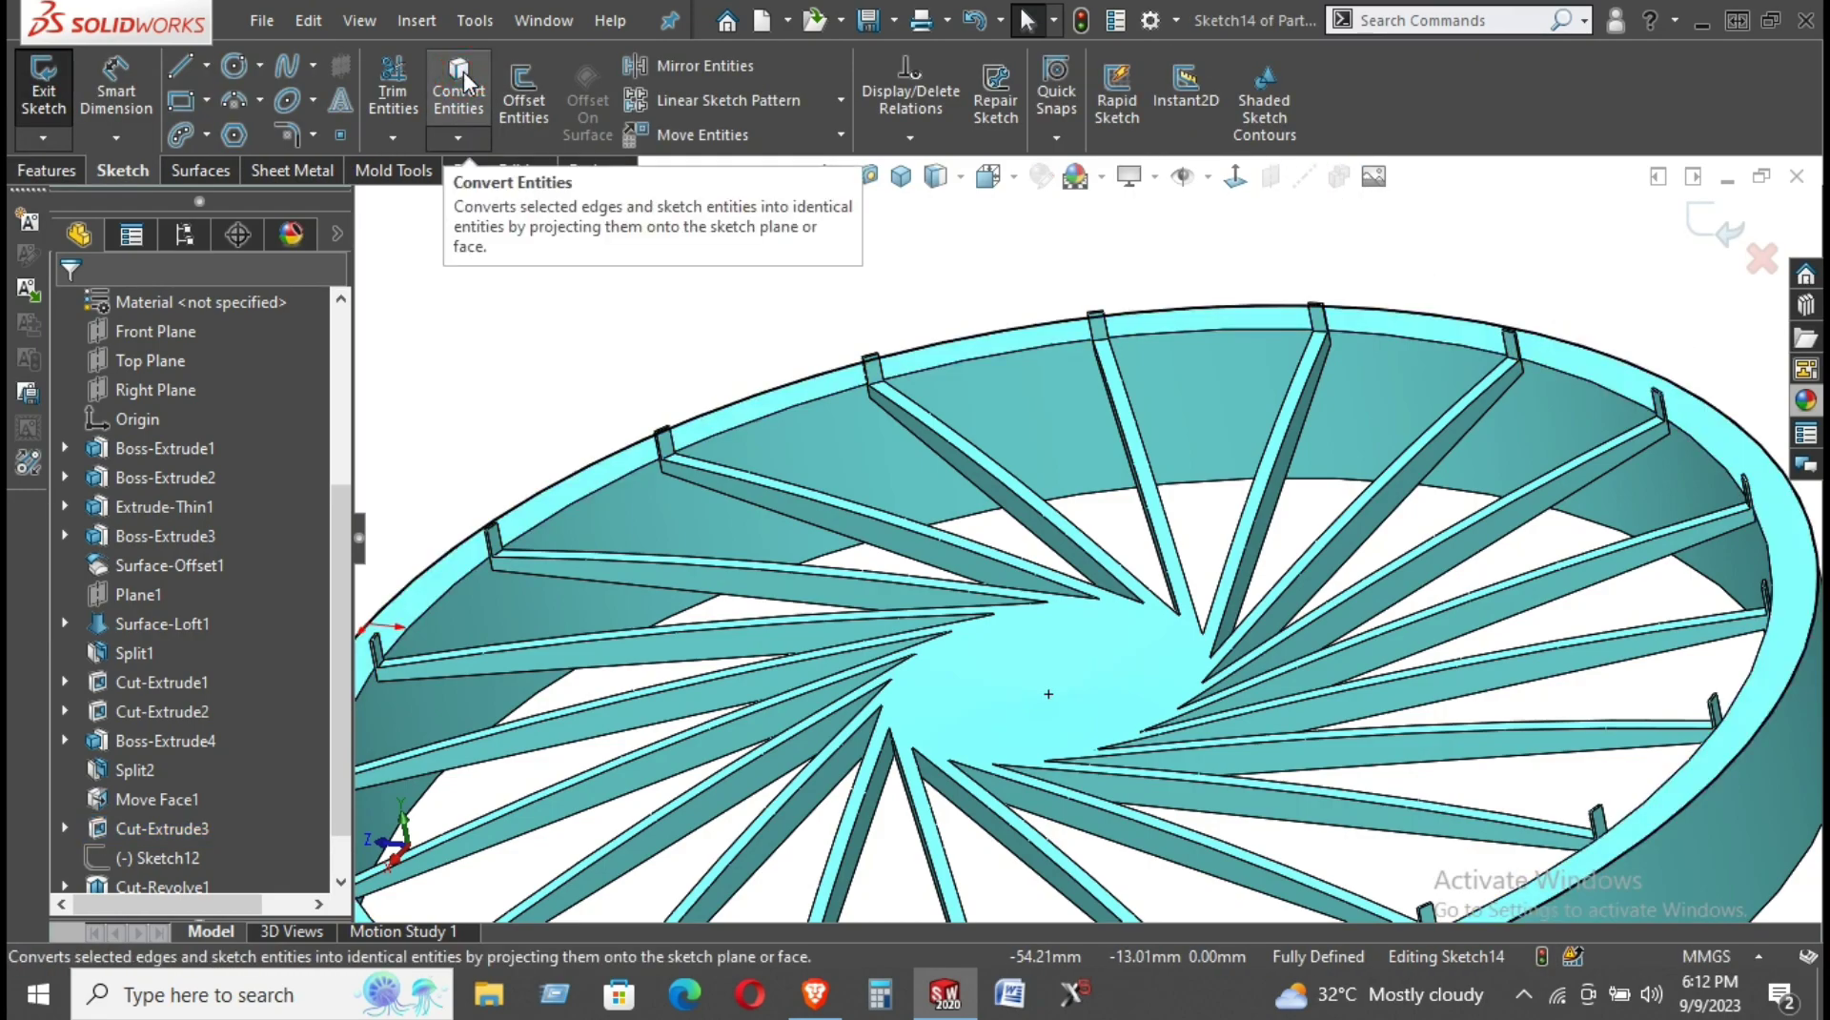
Cut-extrude Sketch14 blind to a depth of 7.00 mm.
click(45, 170)
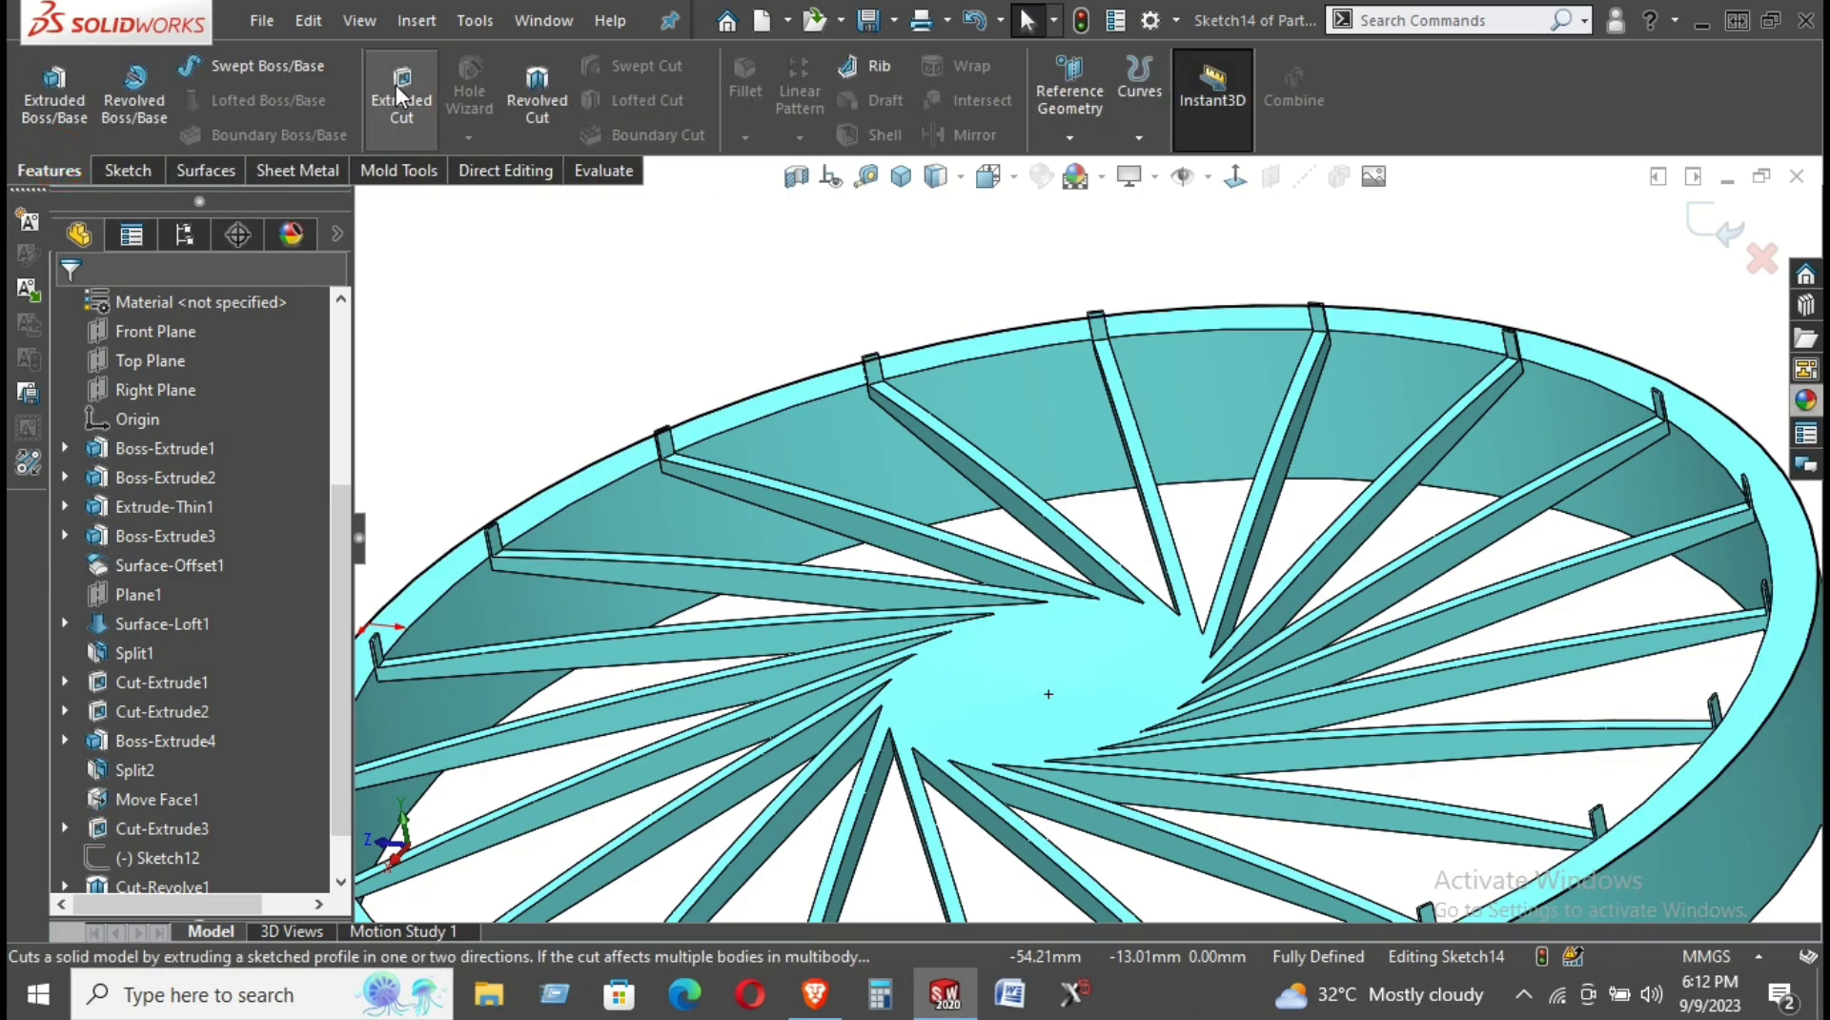
click(398, 91)
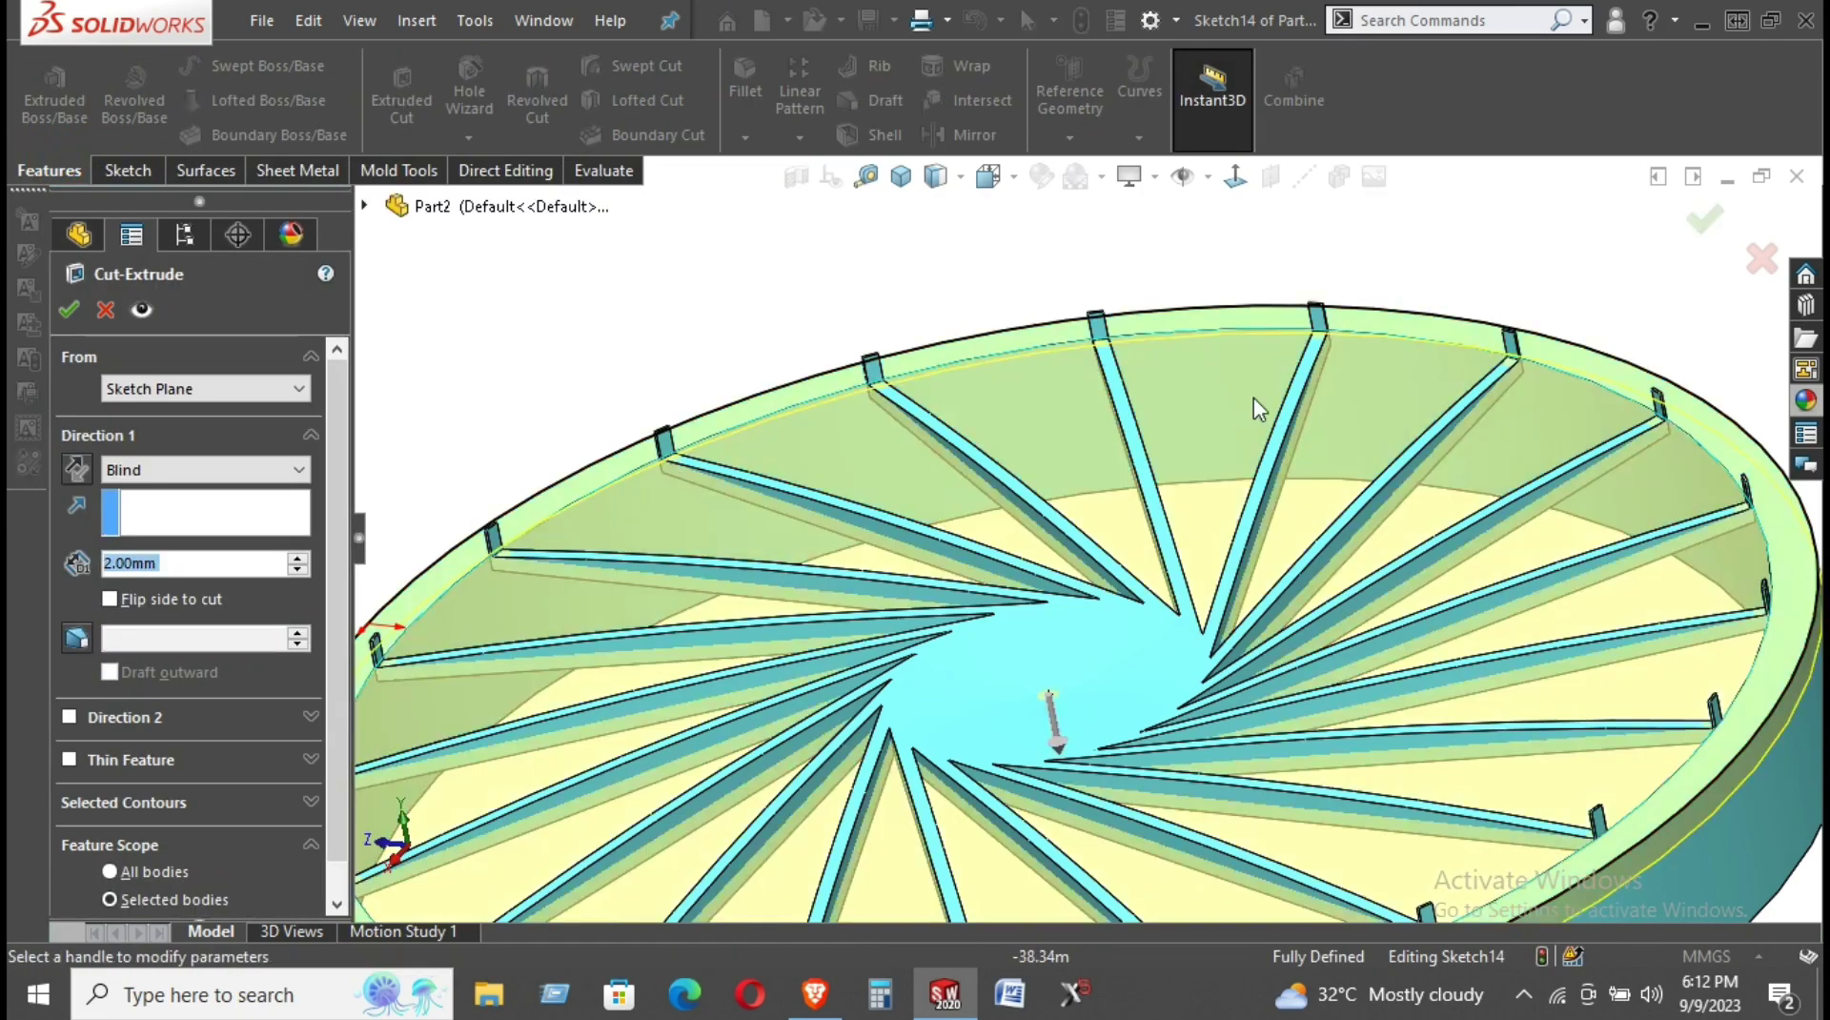
mouse_move(1254, 398)
middle_down()
mouse_move(1306, 283)
mouse_move(1308, 301)
middle_up()
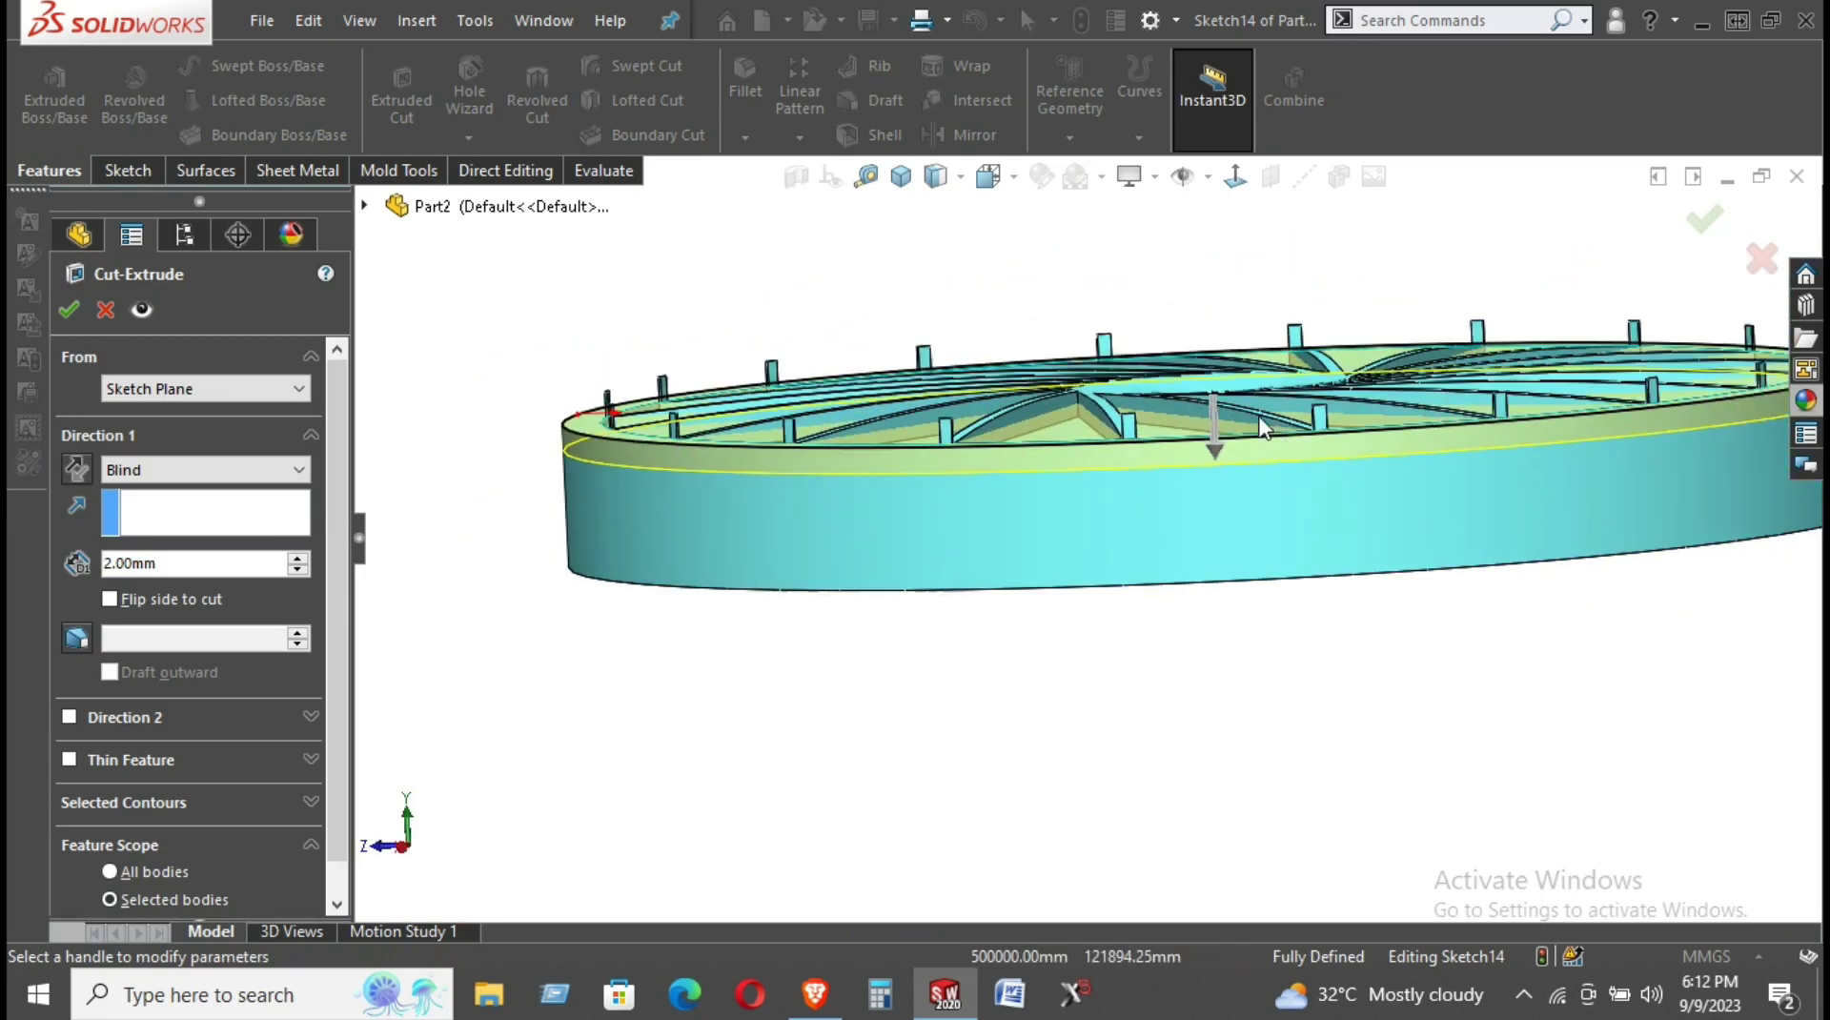
mouse_move(1240, 425)
mouse_down()
mouse_move(1227, 461)
mouse_move(1225, 298)
mouse_up()
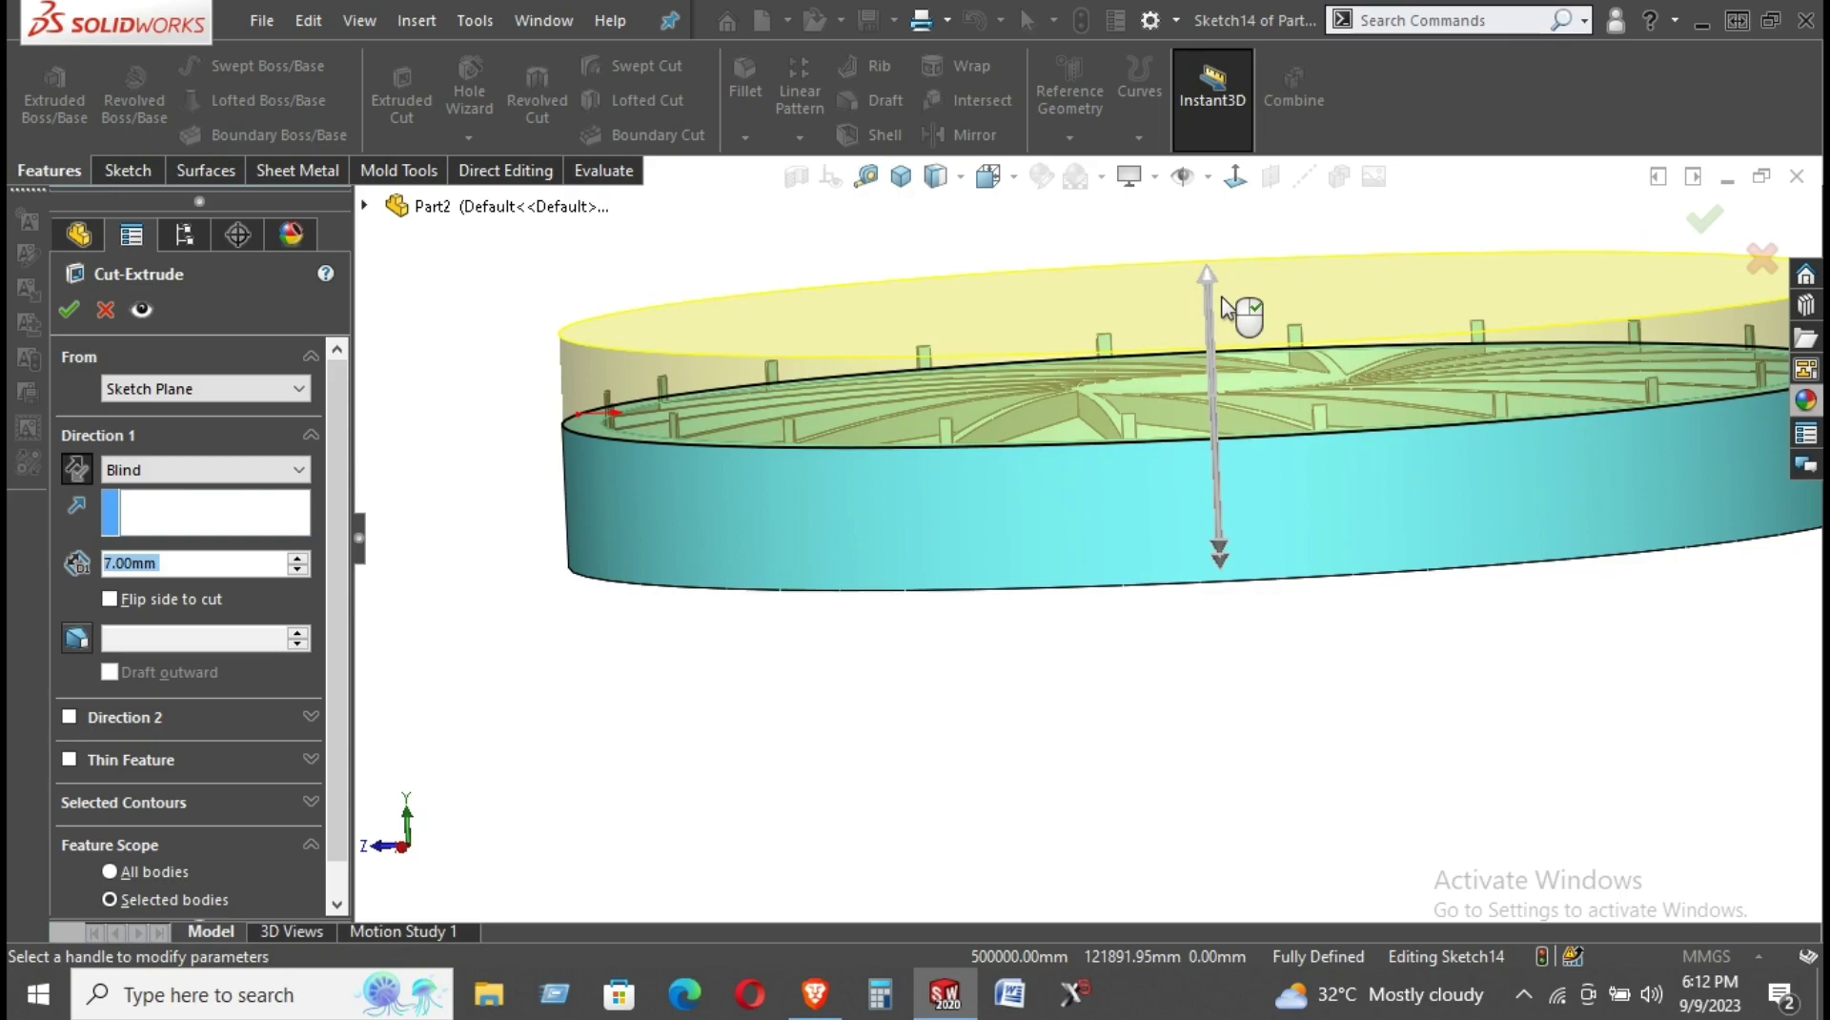
click(815, 994)
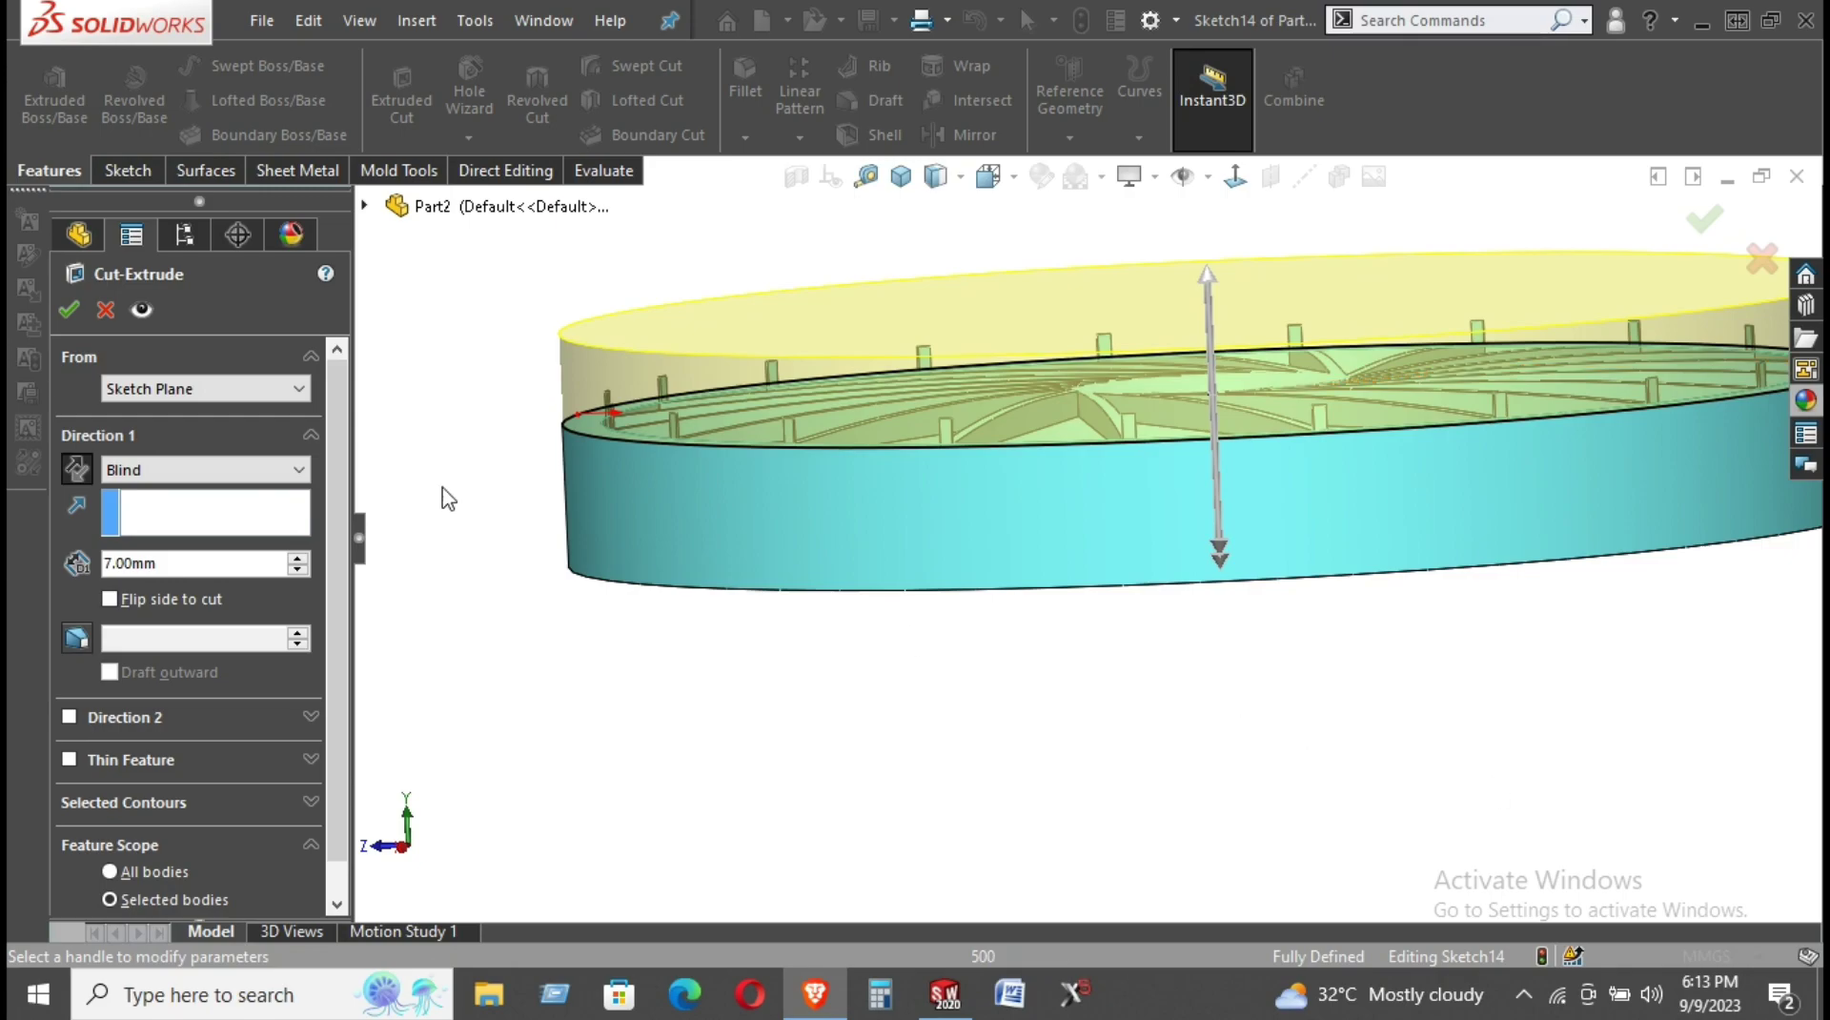
click(69, 311)
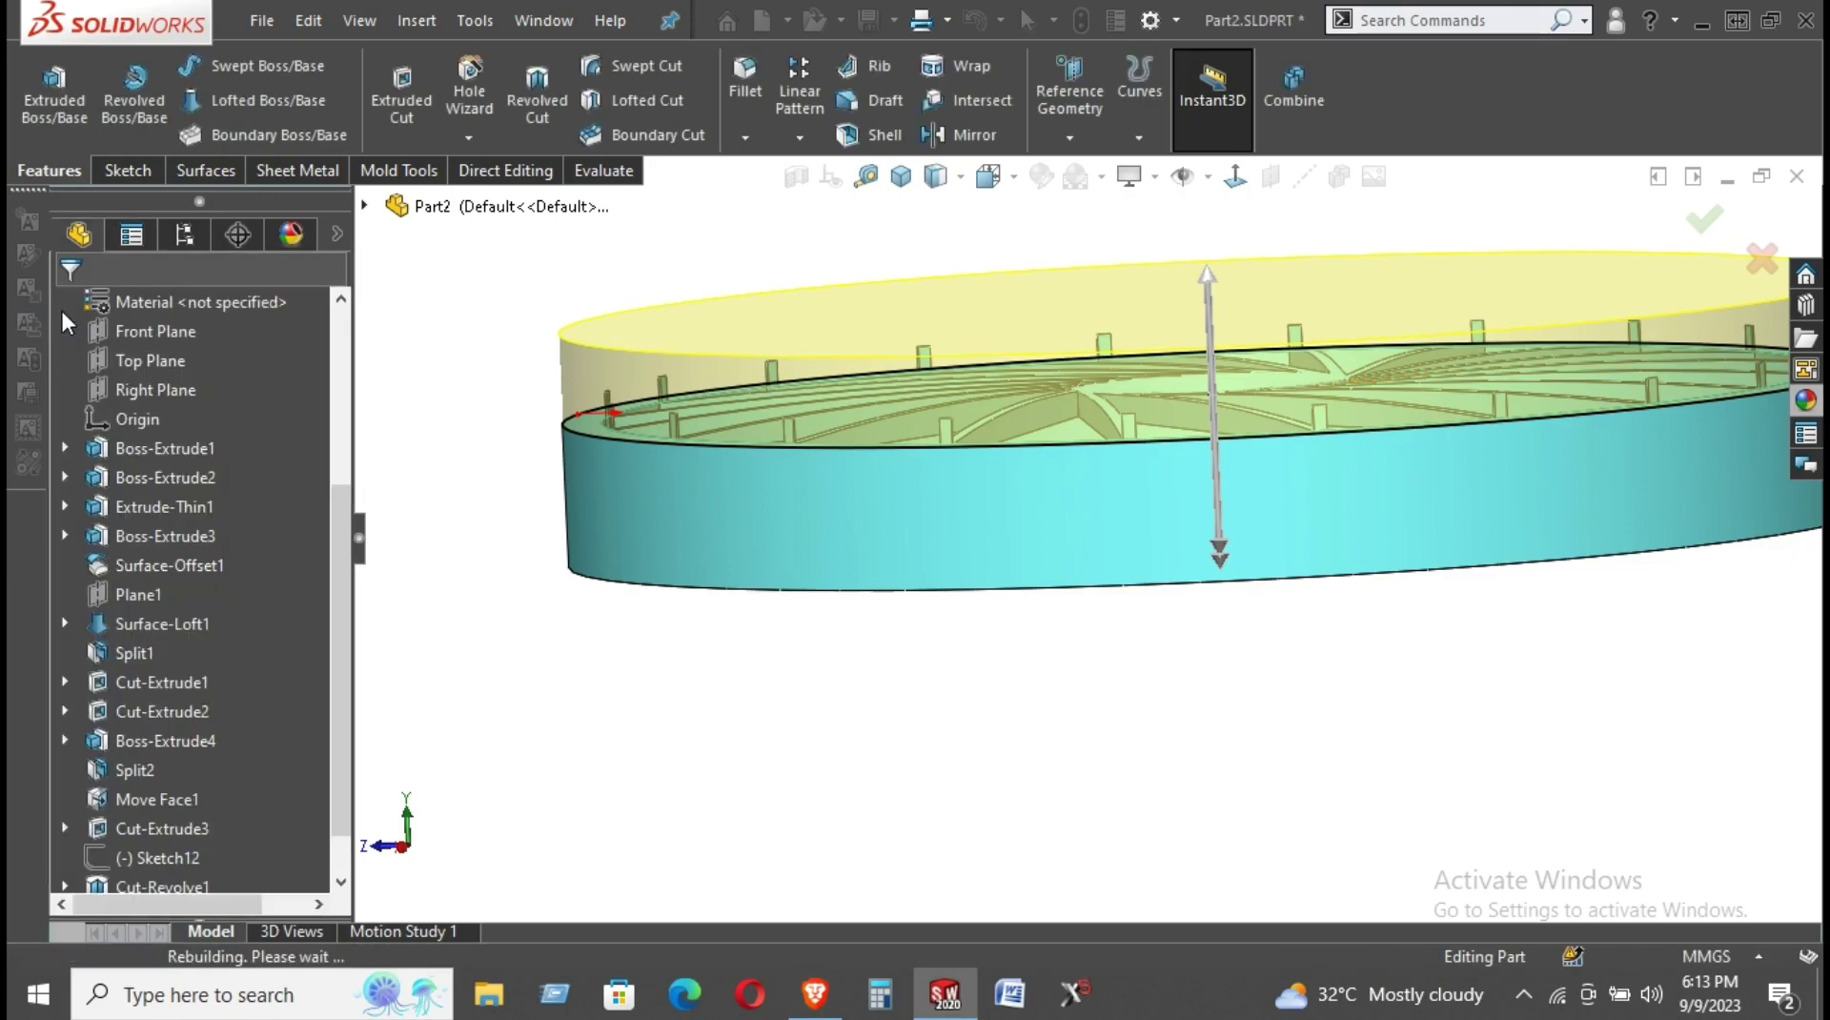
Orbit and zoom around the wheel to inspect the new gaps in the rim and spokes.
middle_drag(943, 458, 940, 495)
scroll(645, 467, down, 5)
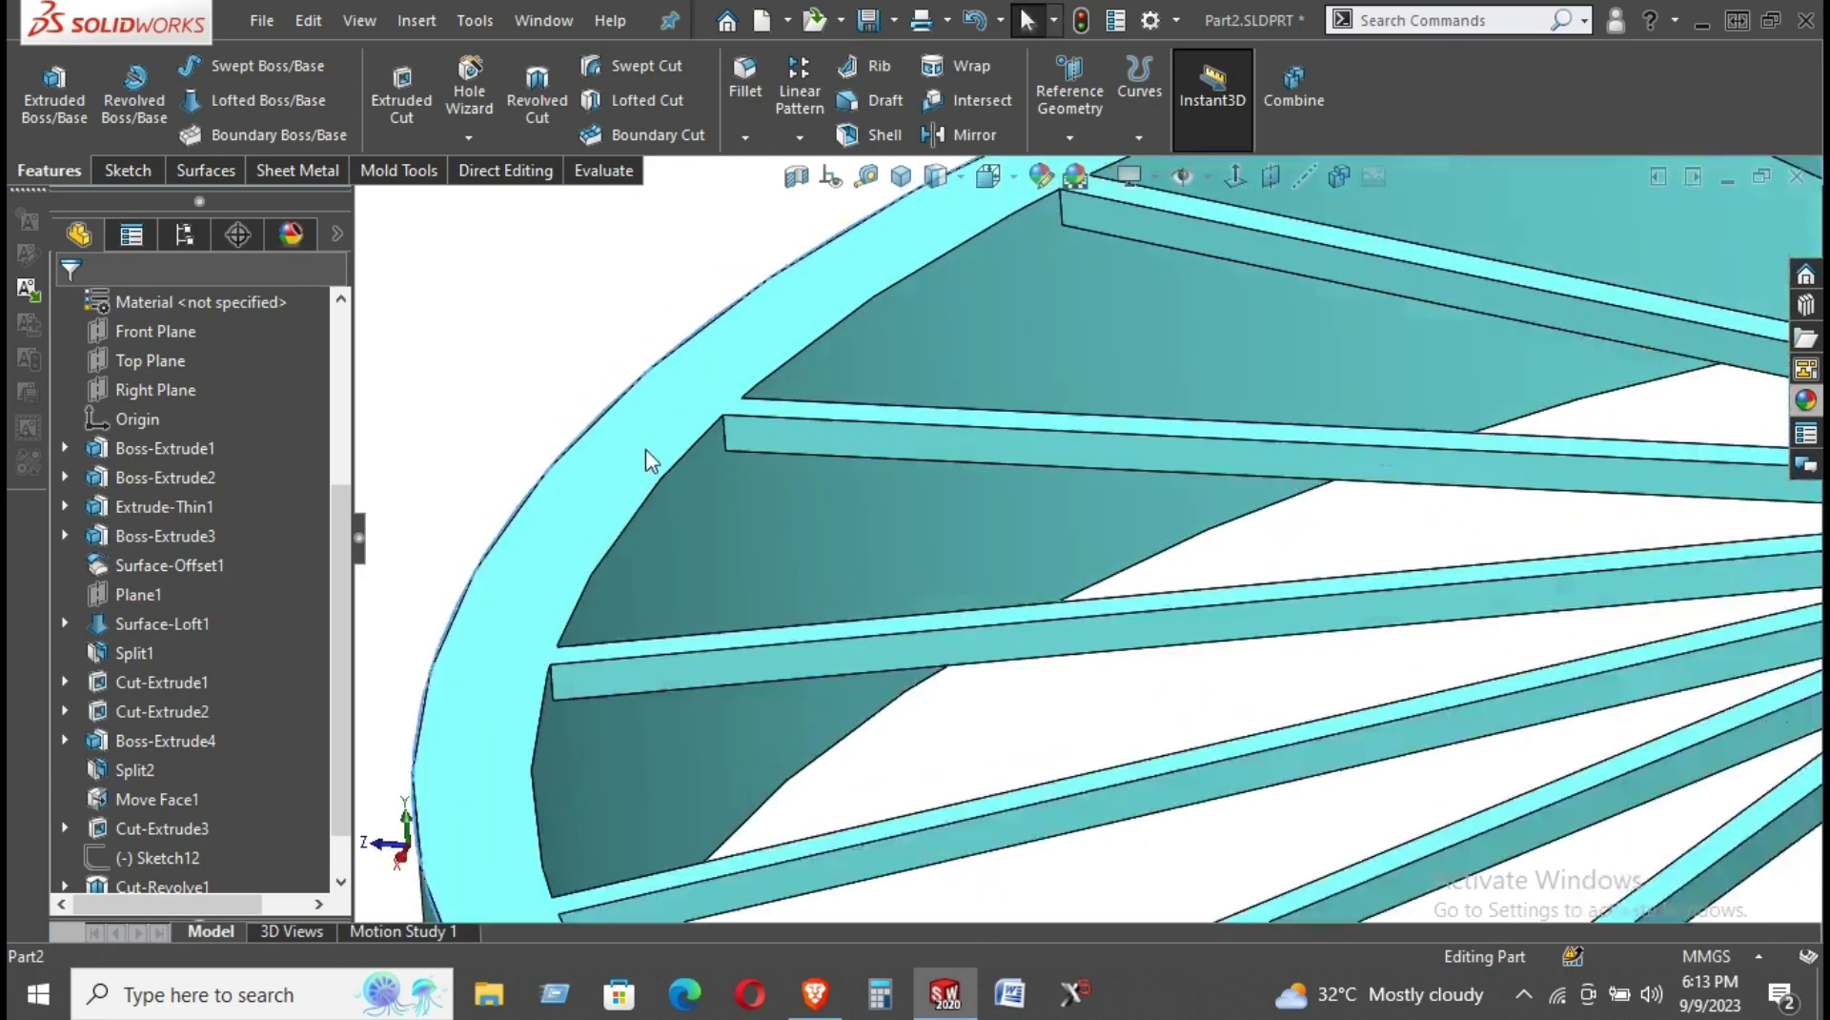
scroll(644, 583, down, 3)
mouse_move(646, 583)
middle_down()
mouse_move(633, 464)
mouse_move(862, 551)
middle_up()
scroll(1030, 653, up, 5)
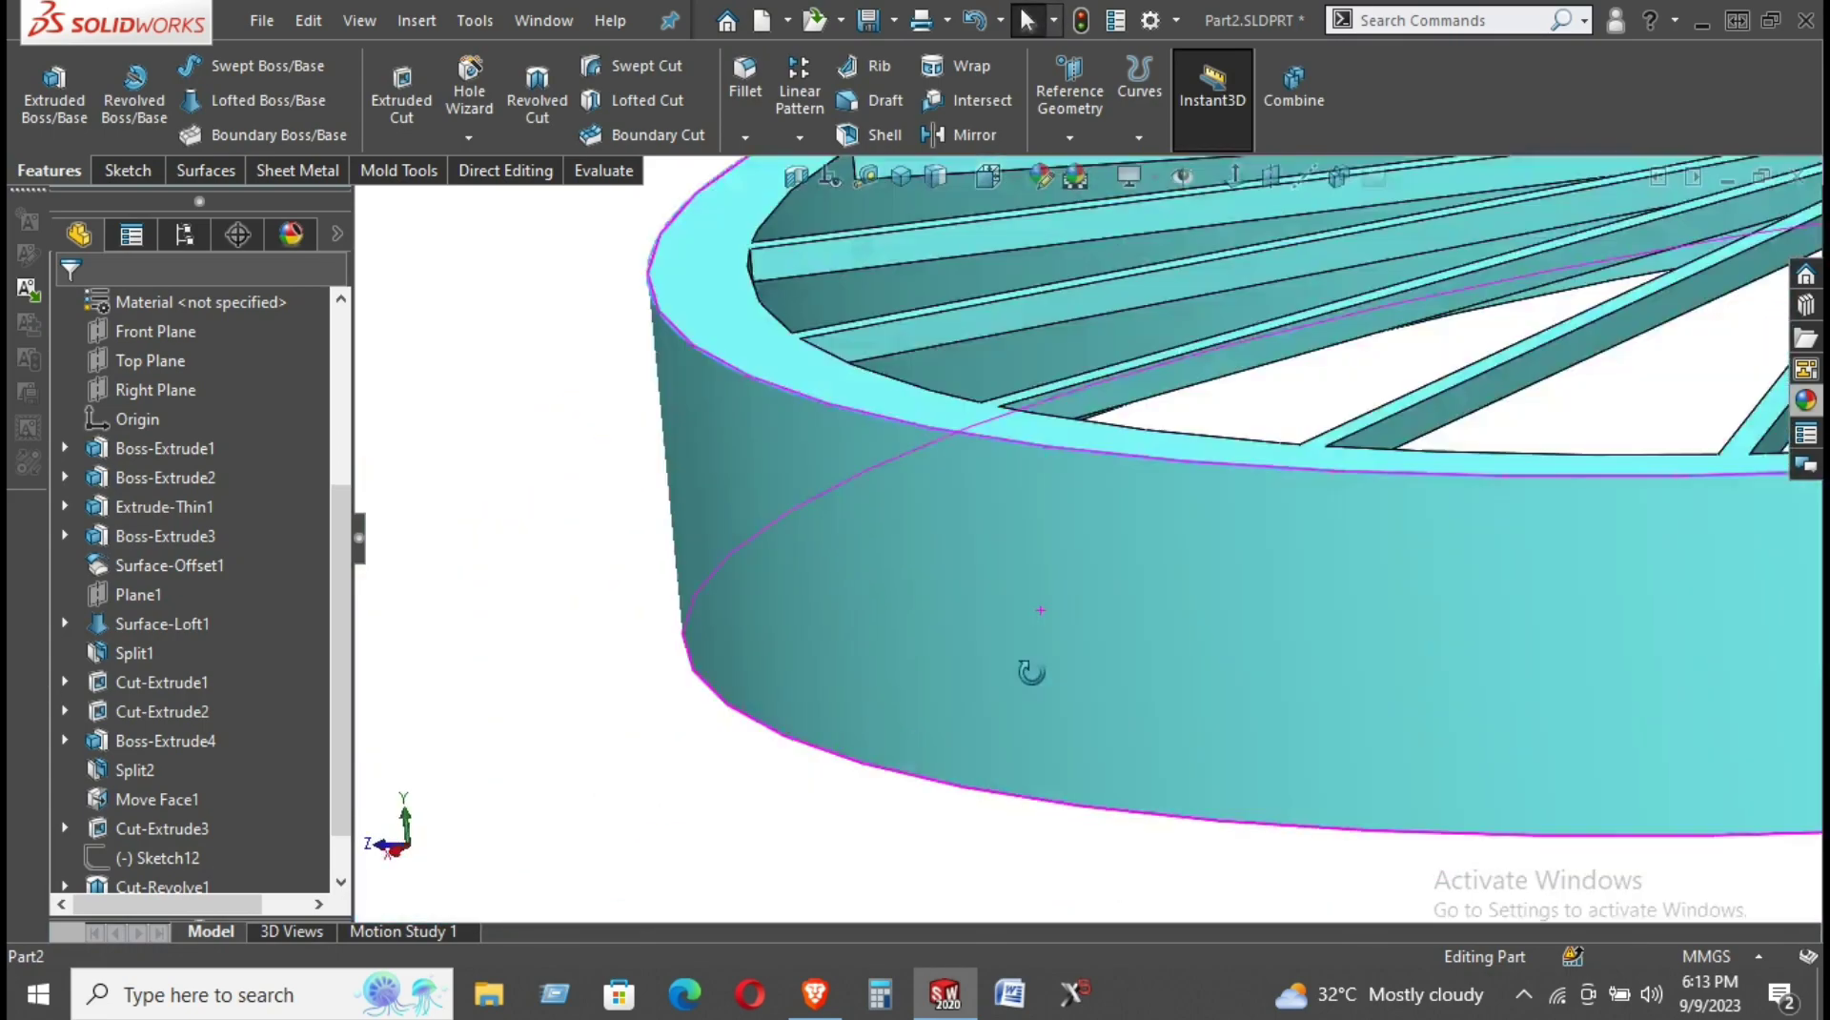
scroll(1157, 650, up, 2)
mouse_move(1159, 648)
middle_down()
mouse_move(1483, 408)
mouse_move(1430, 359)
mouse_move(1495, 556)
middle_up()
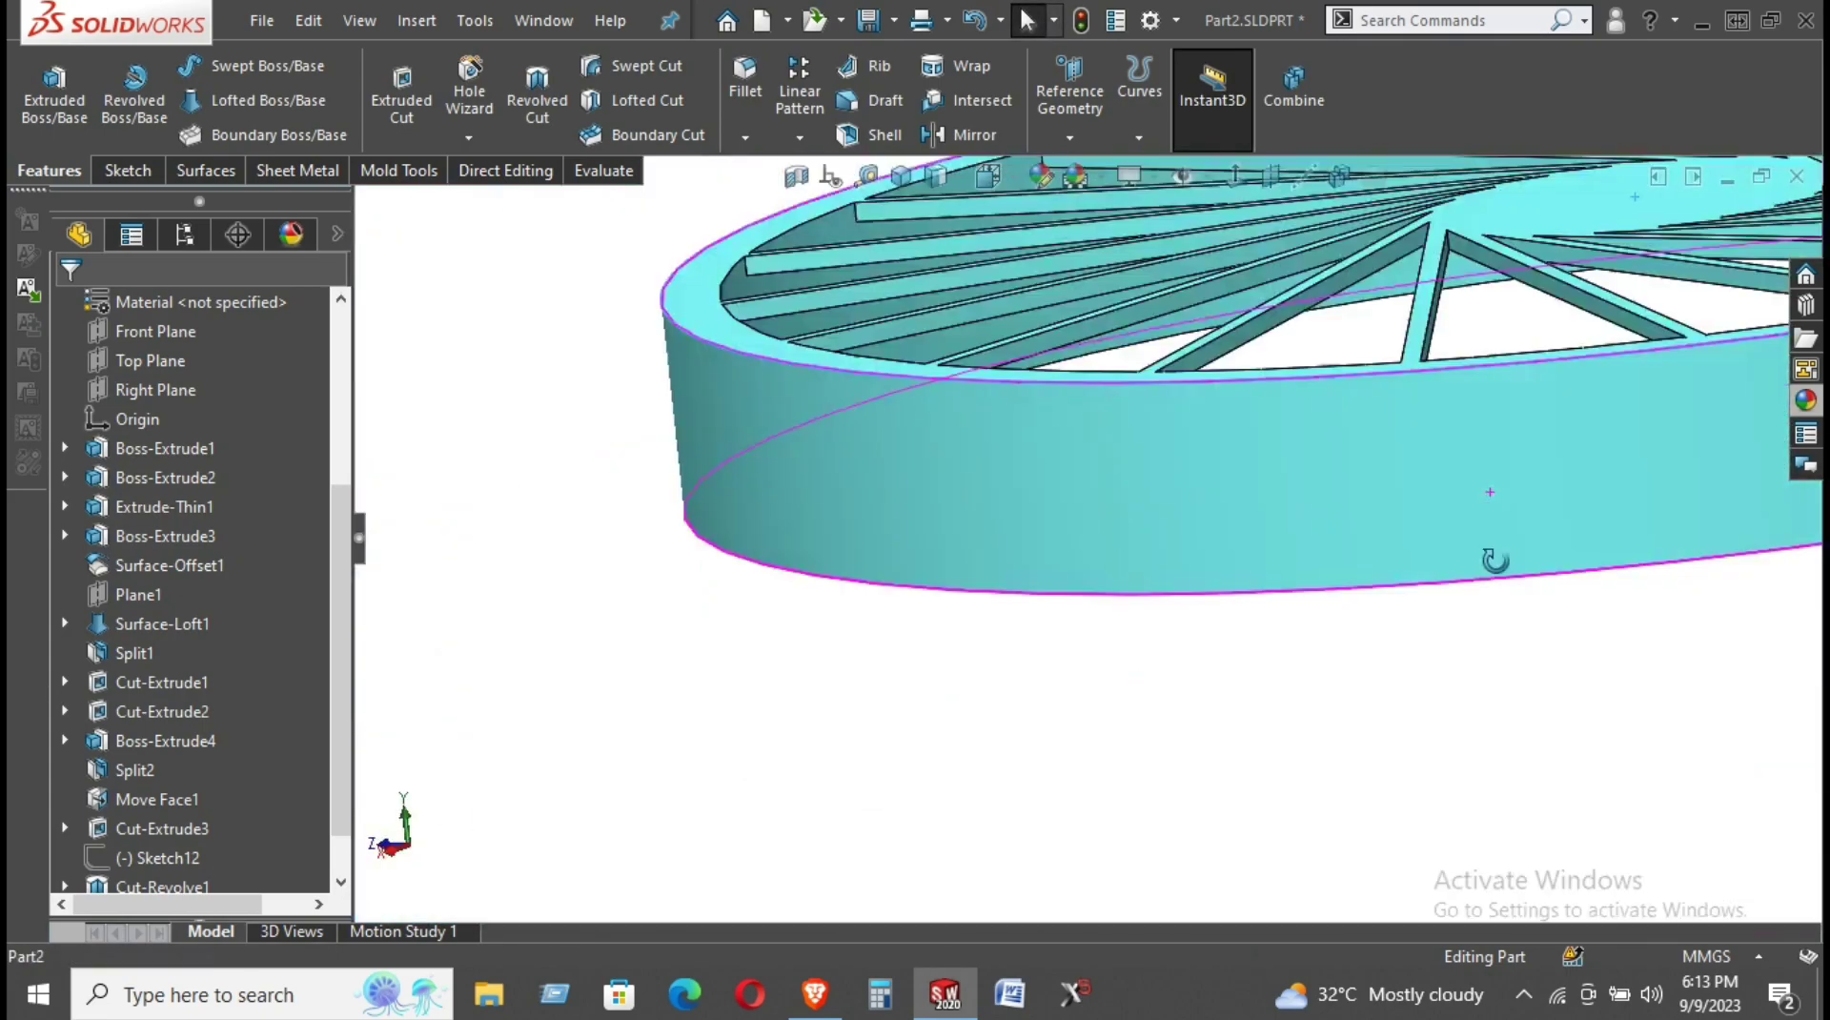
scroll(1507, 588, up, 3)
scroll(1450, 400, down, 3)
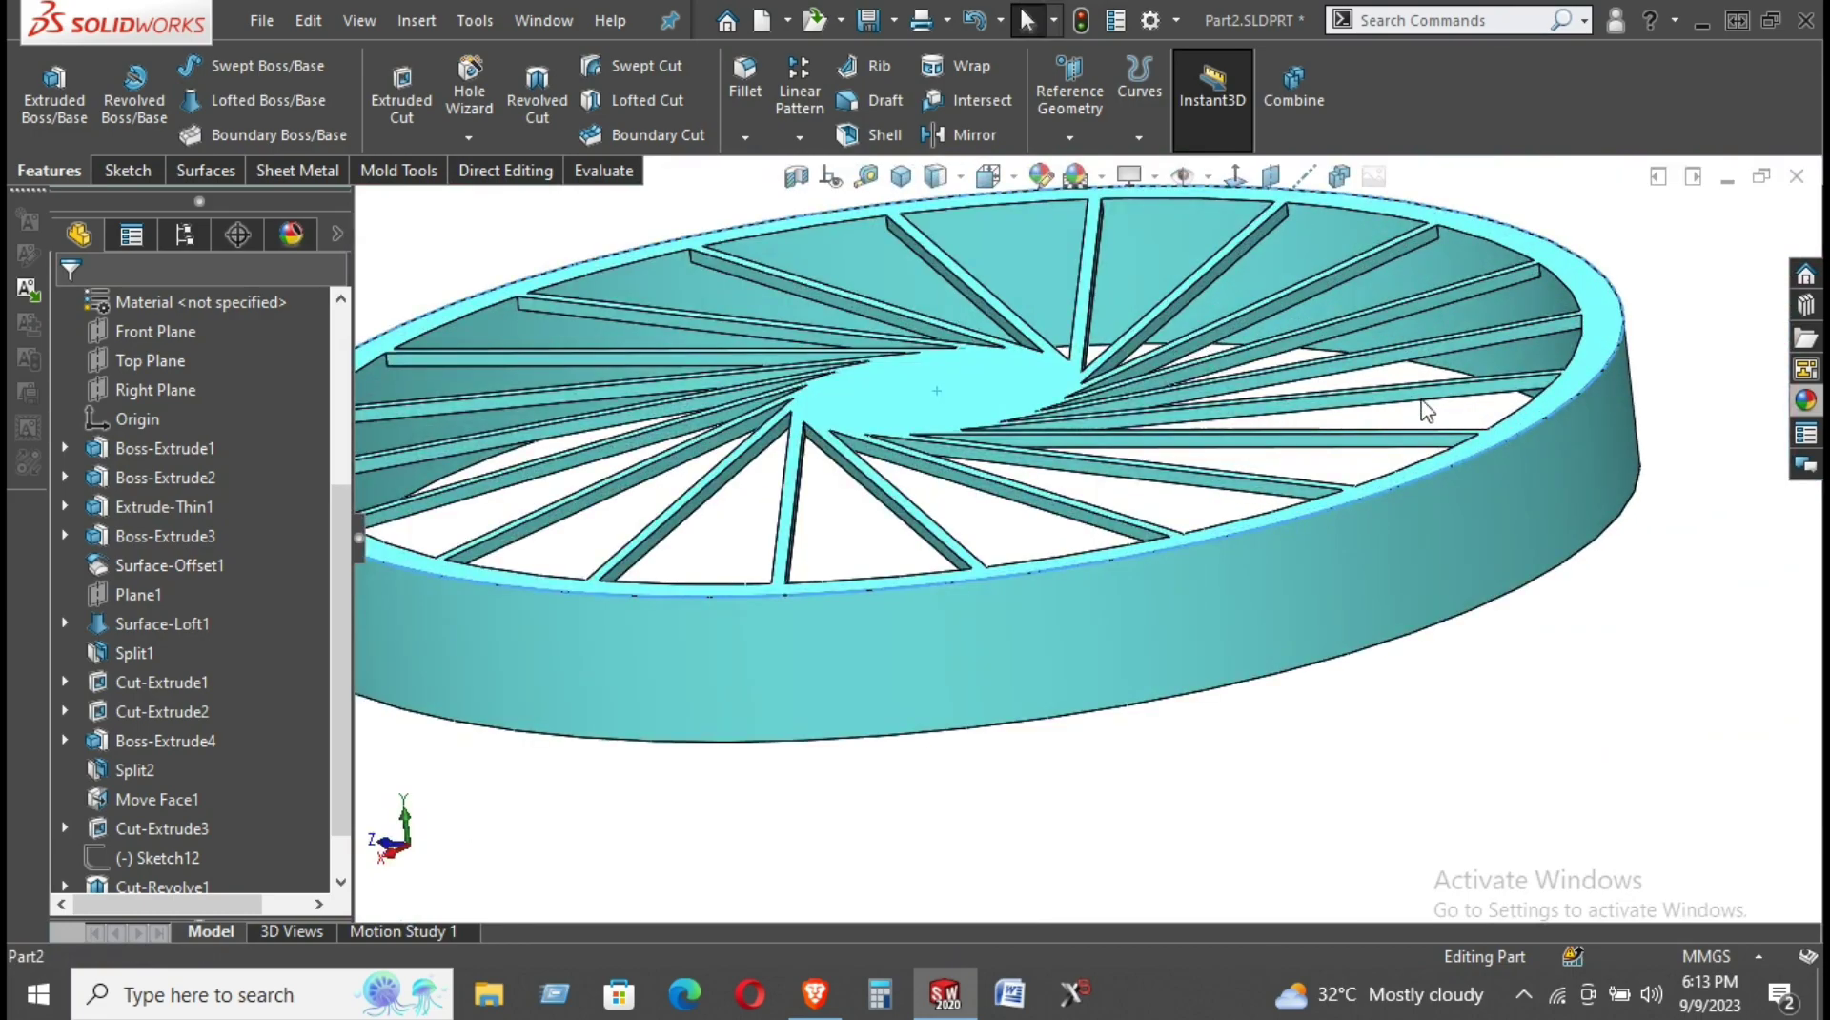
scroll(314, 656, down, 2)
Delete Cut-Extrude4 from the feature tree, keeping Sketch14 as the last item.
click(143, 858)
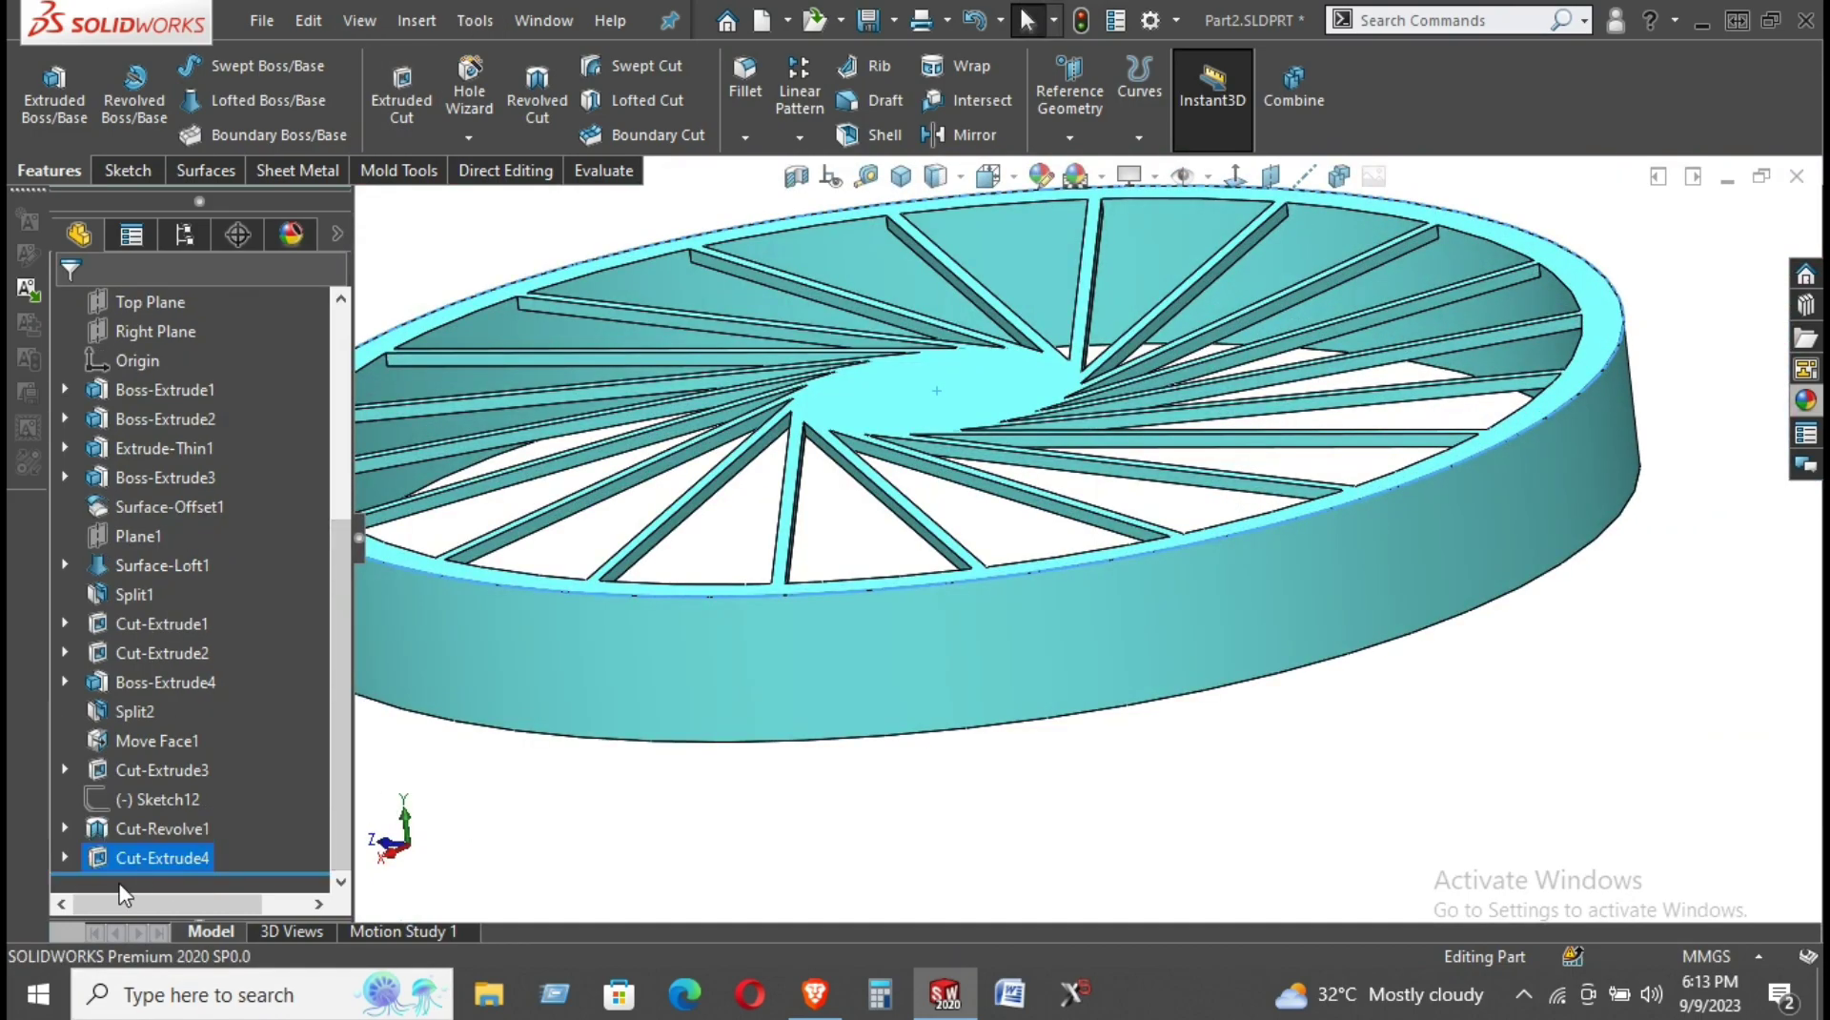
right_click(135, 864)
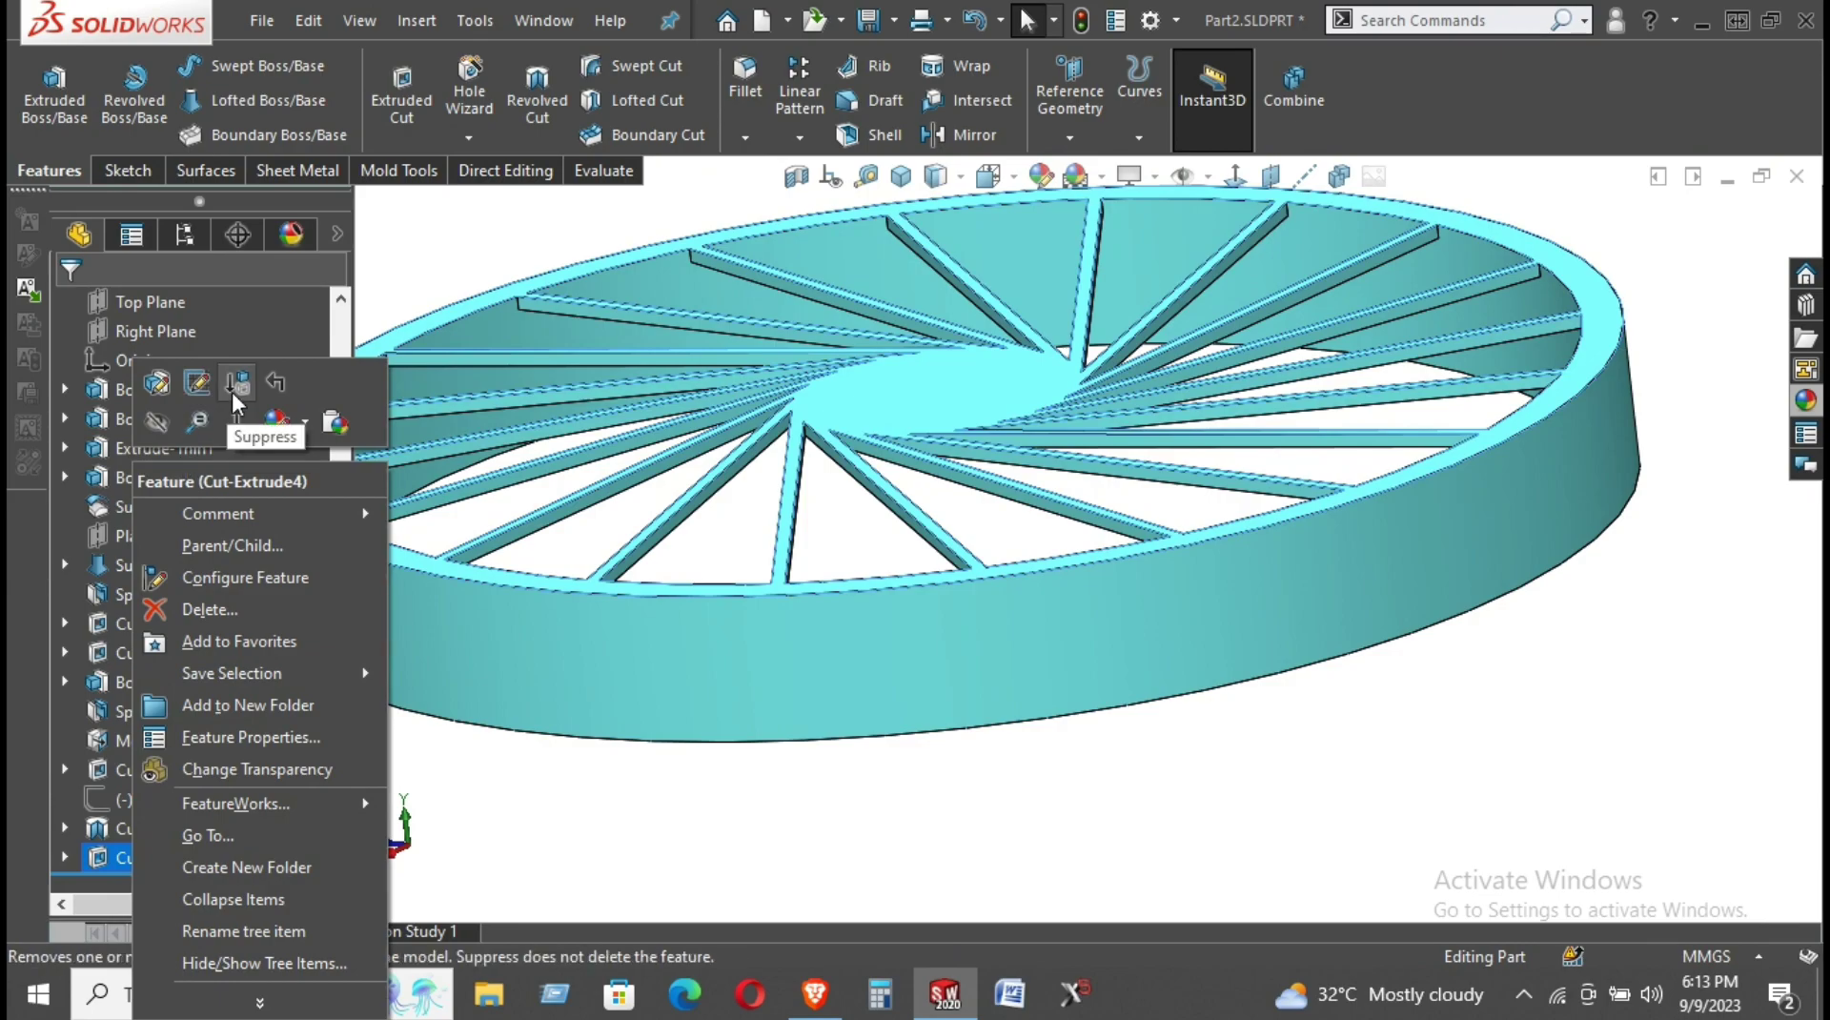
click(196, 610)
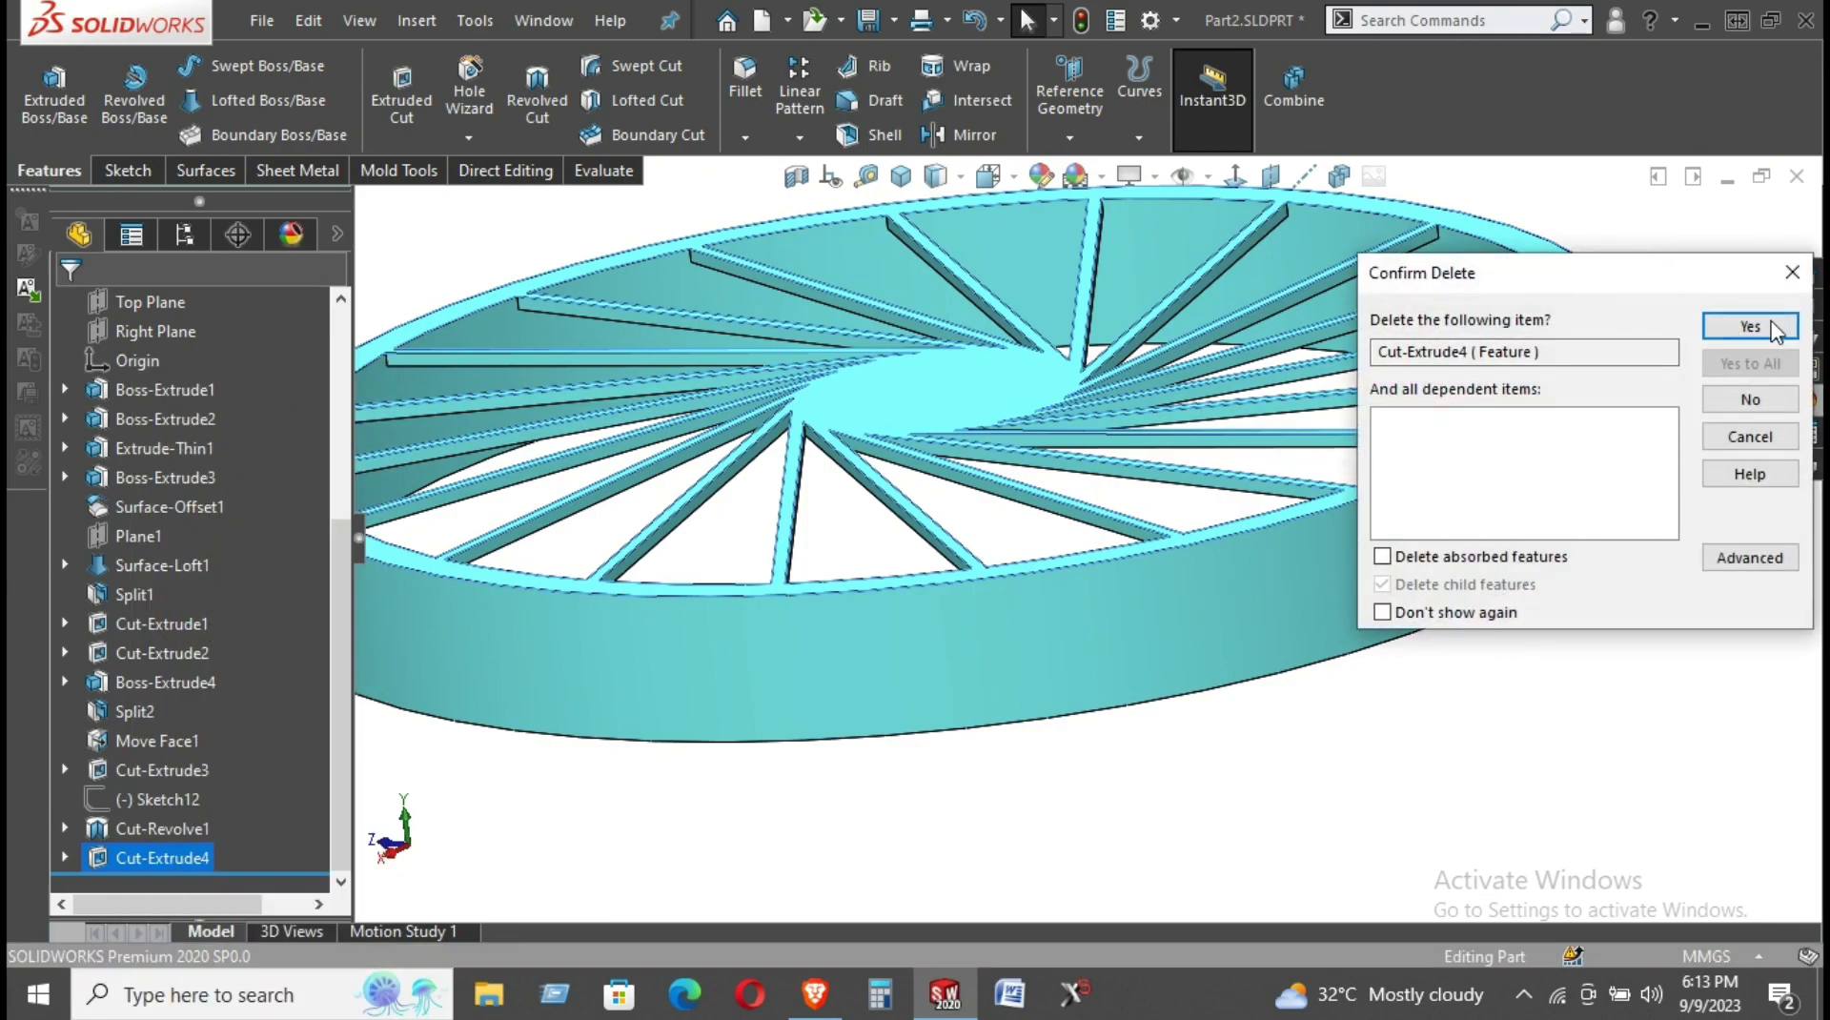
click(1737, 329)
Select the rim's face and start a Direct Editing Split on the wheel body.
scroll(1042, 578, down, 3)
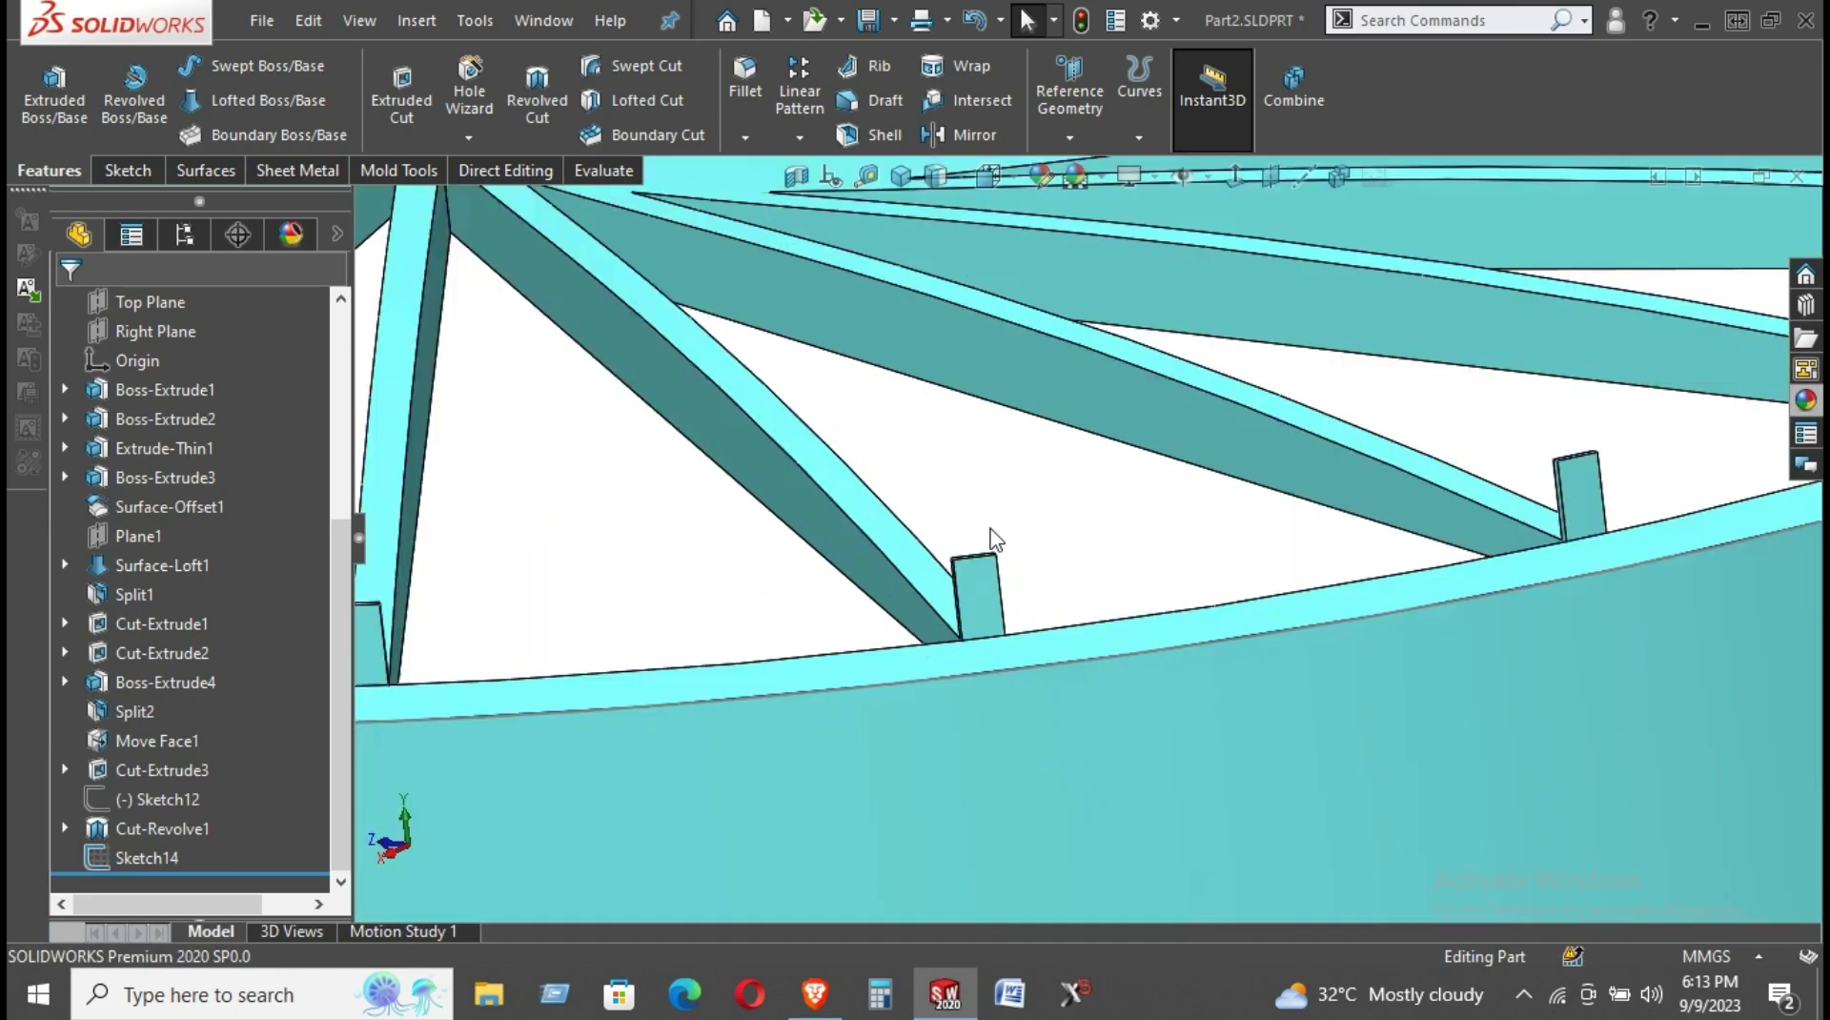
scroll(992, 531, down, 2)
mouse_move(1021, 632)
middle_down()
mouse_move(1230, 589)
mouse_move(1189, 625)
middle_up()
click(1101, 664)
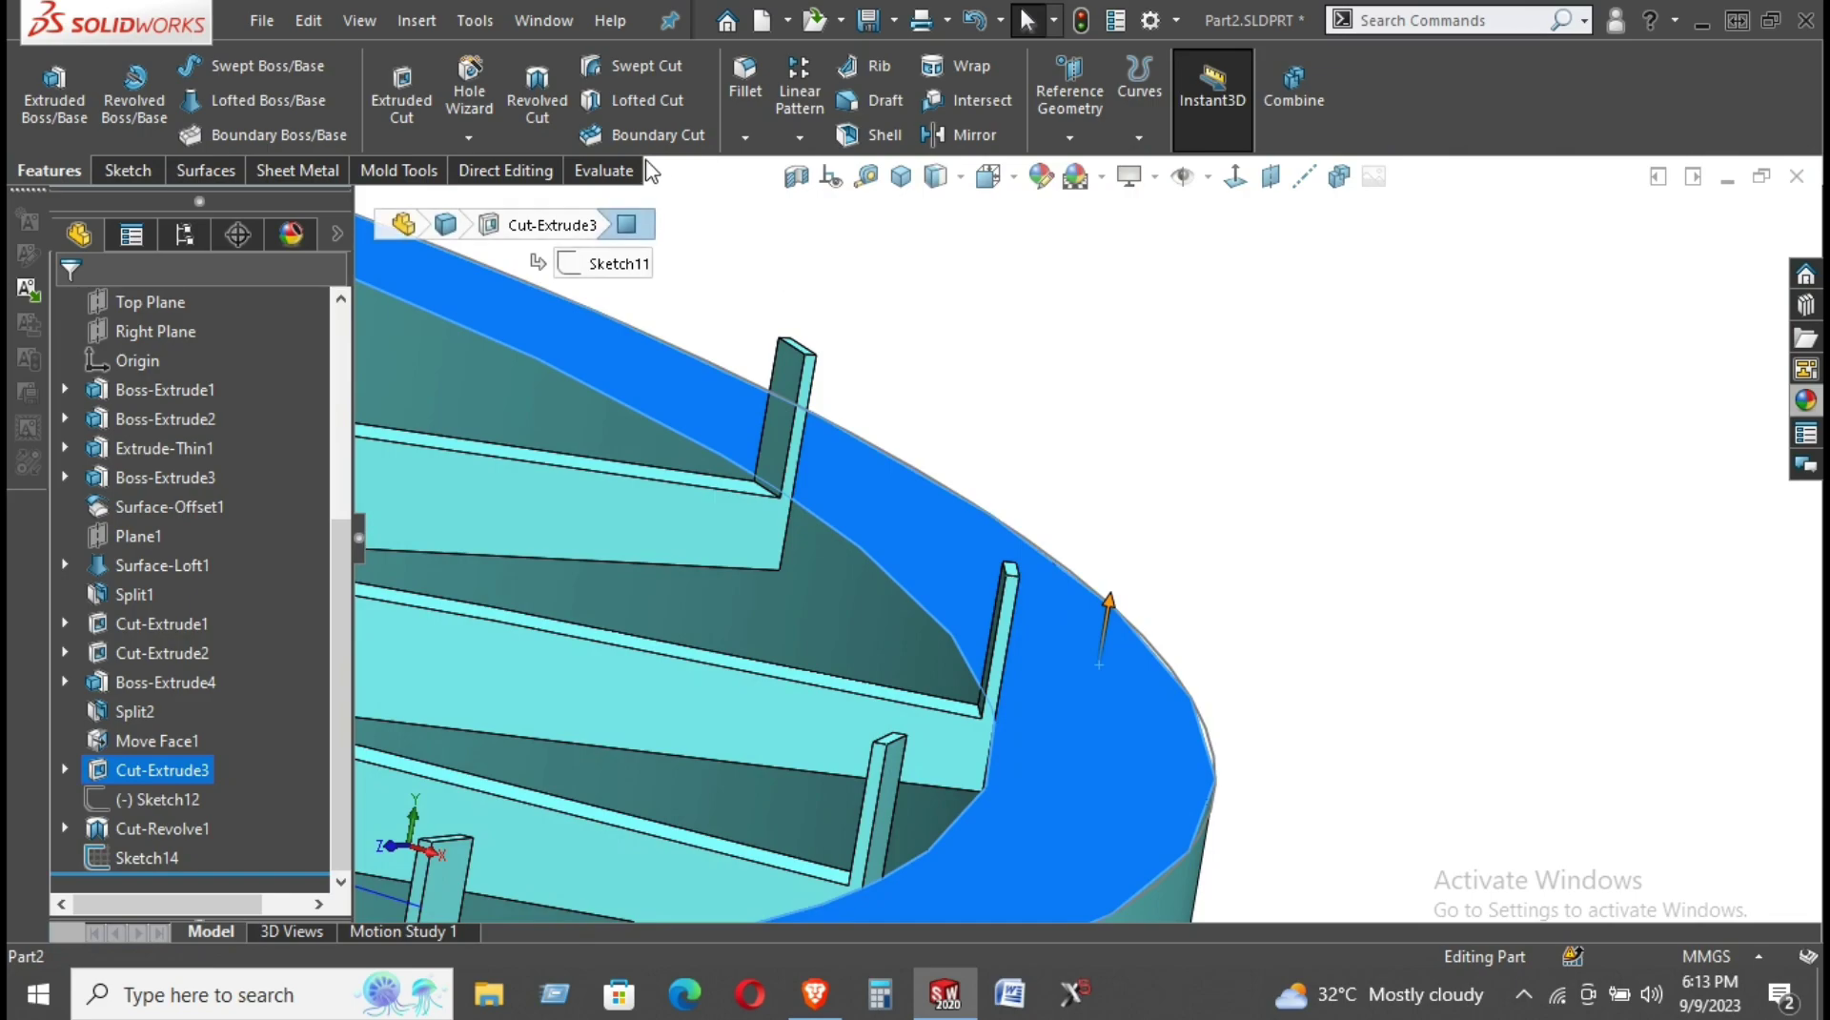
click(489, 179)
click(539, 116)
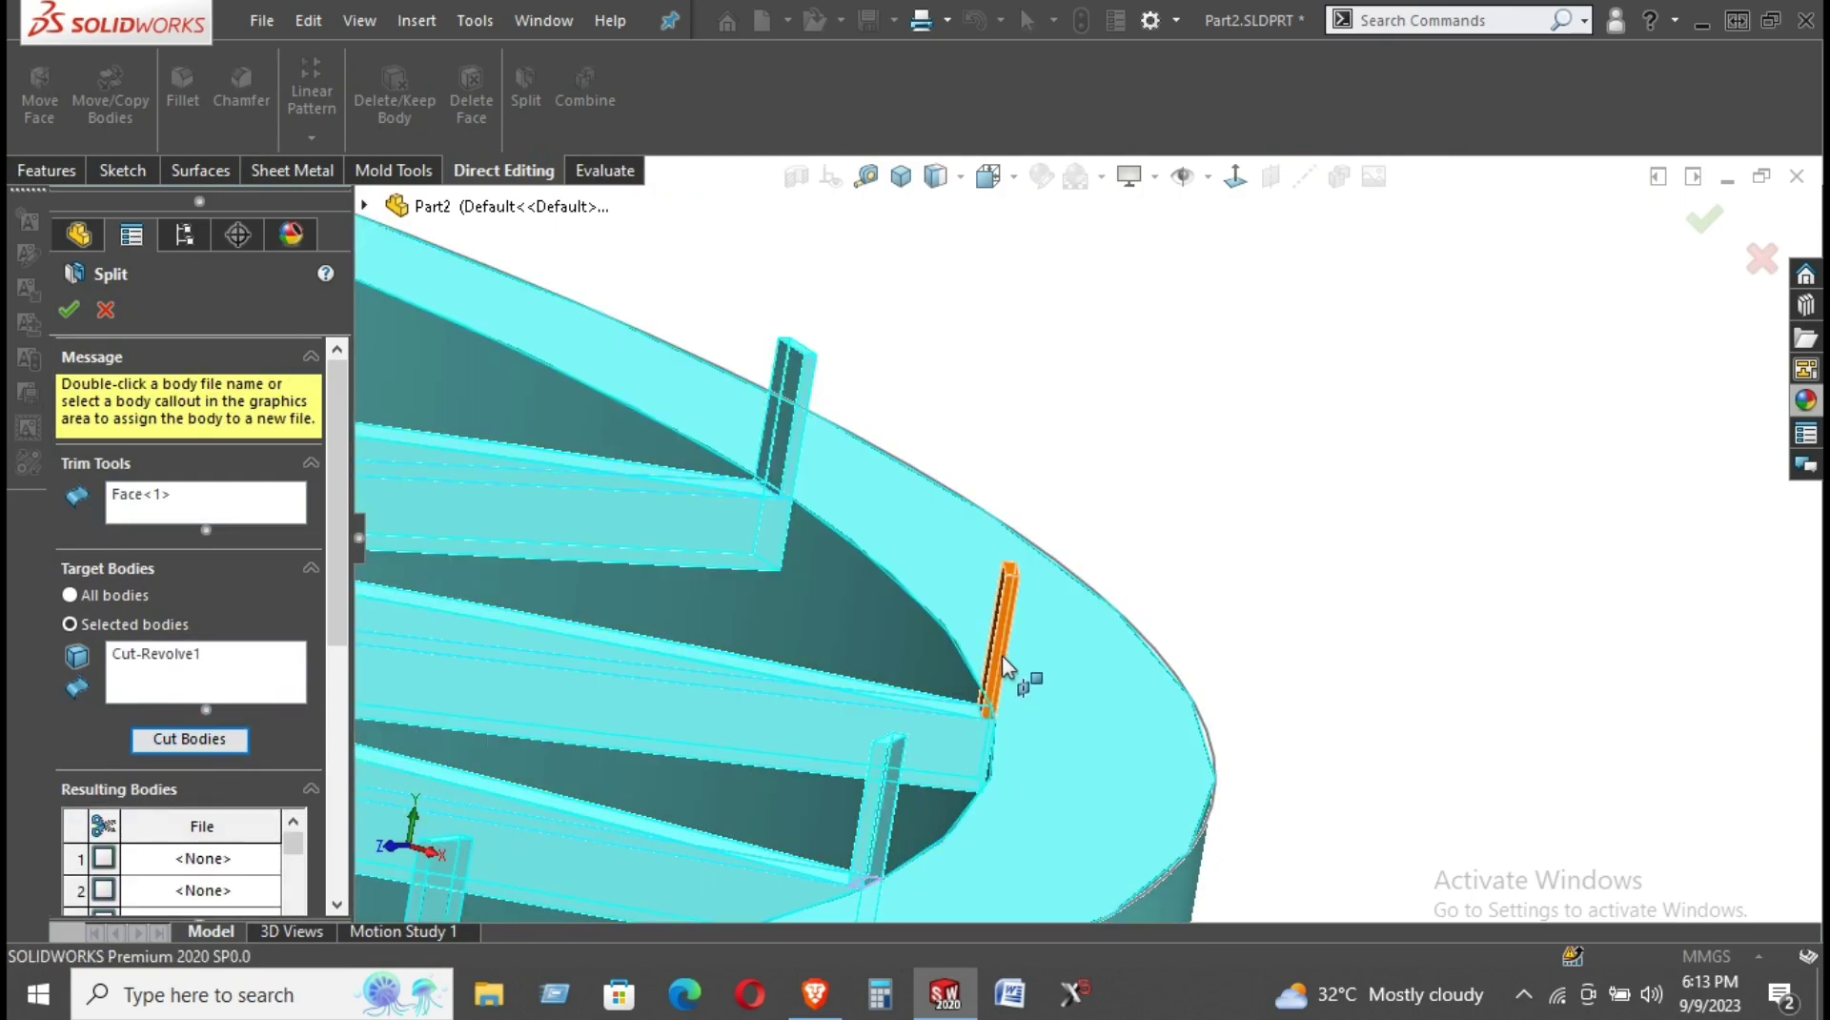
scroll(939, 672, up, 2)
scroll(939, 667, up, 3)
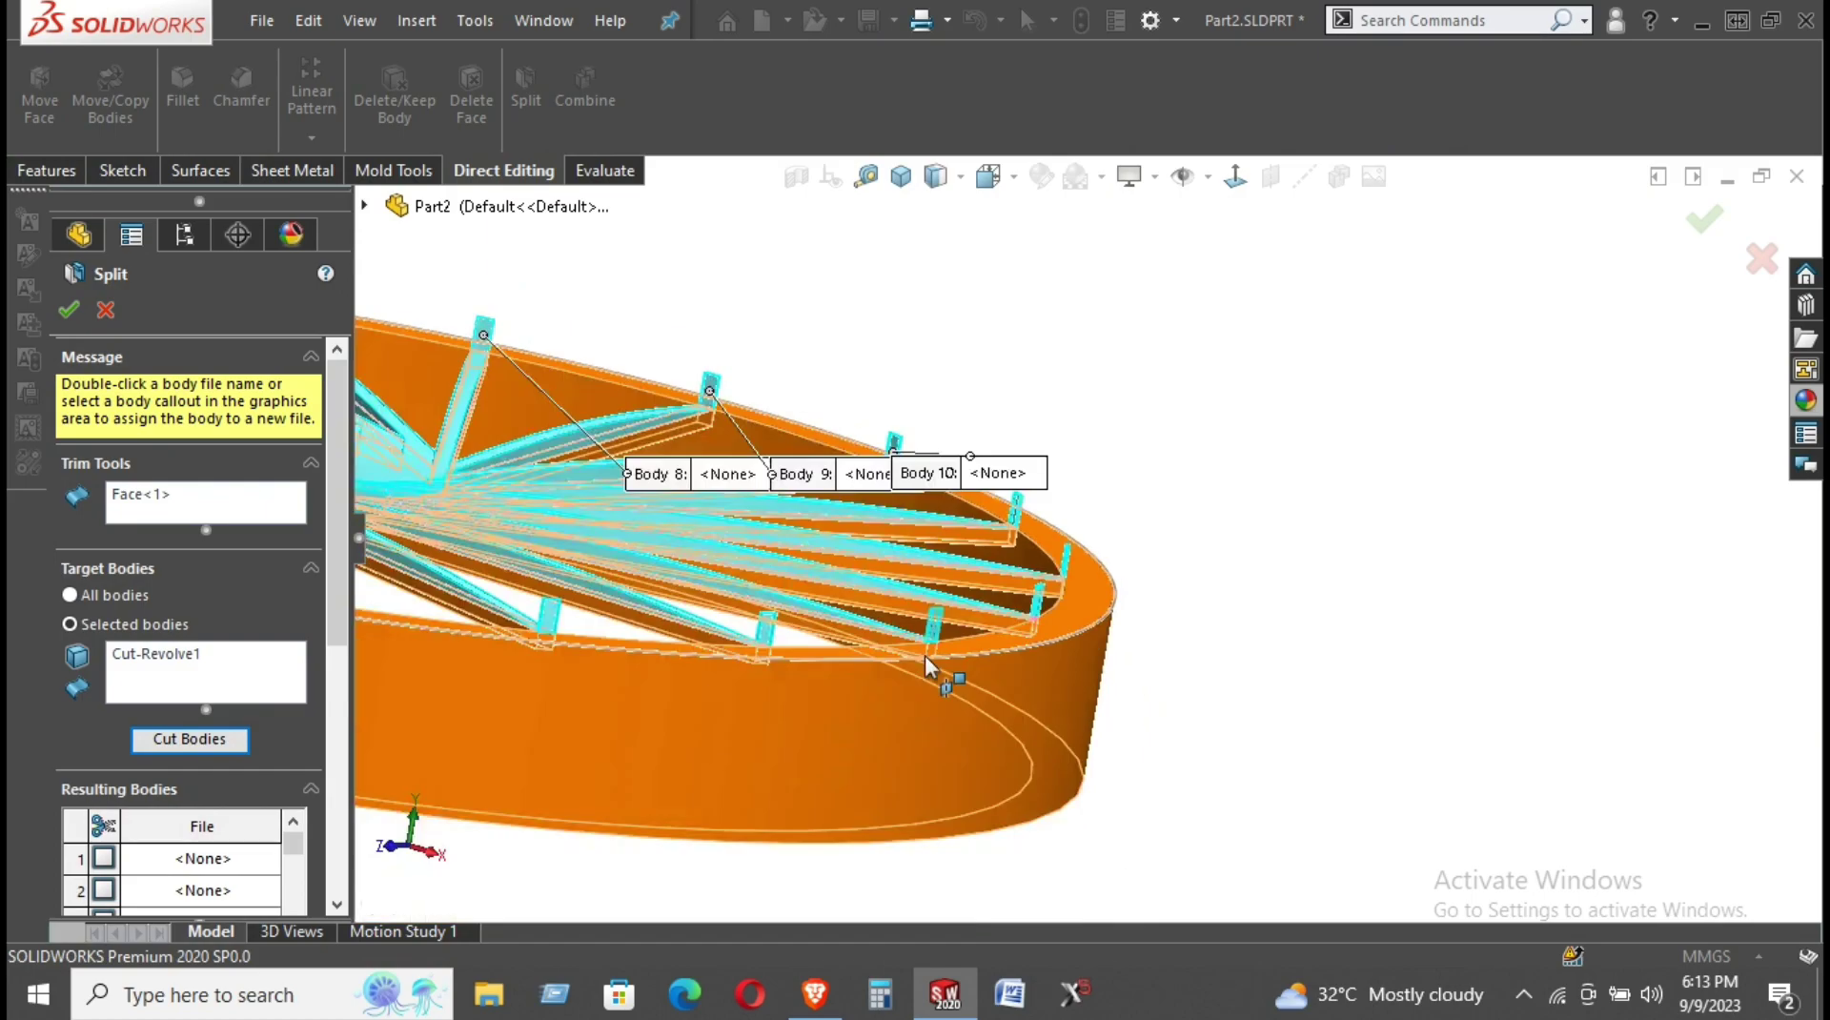
scroll(811, 496, up, 2)
Confirm the rim-face split and inspect the resulting spokes around the rim.
click(68, 310)
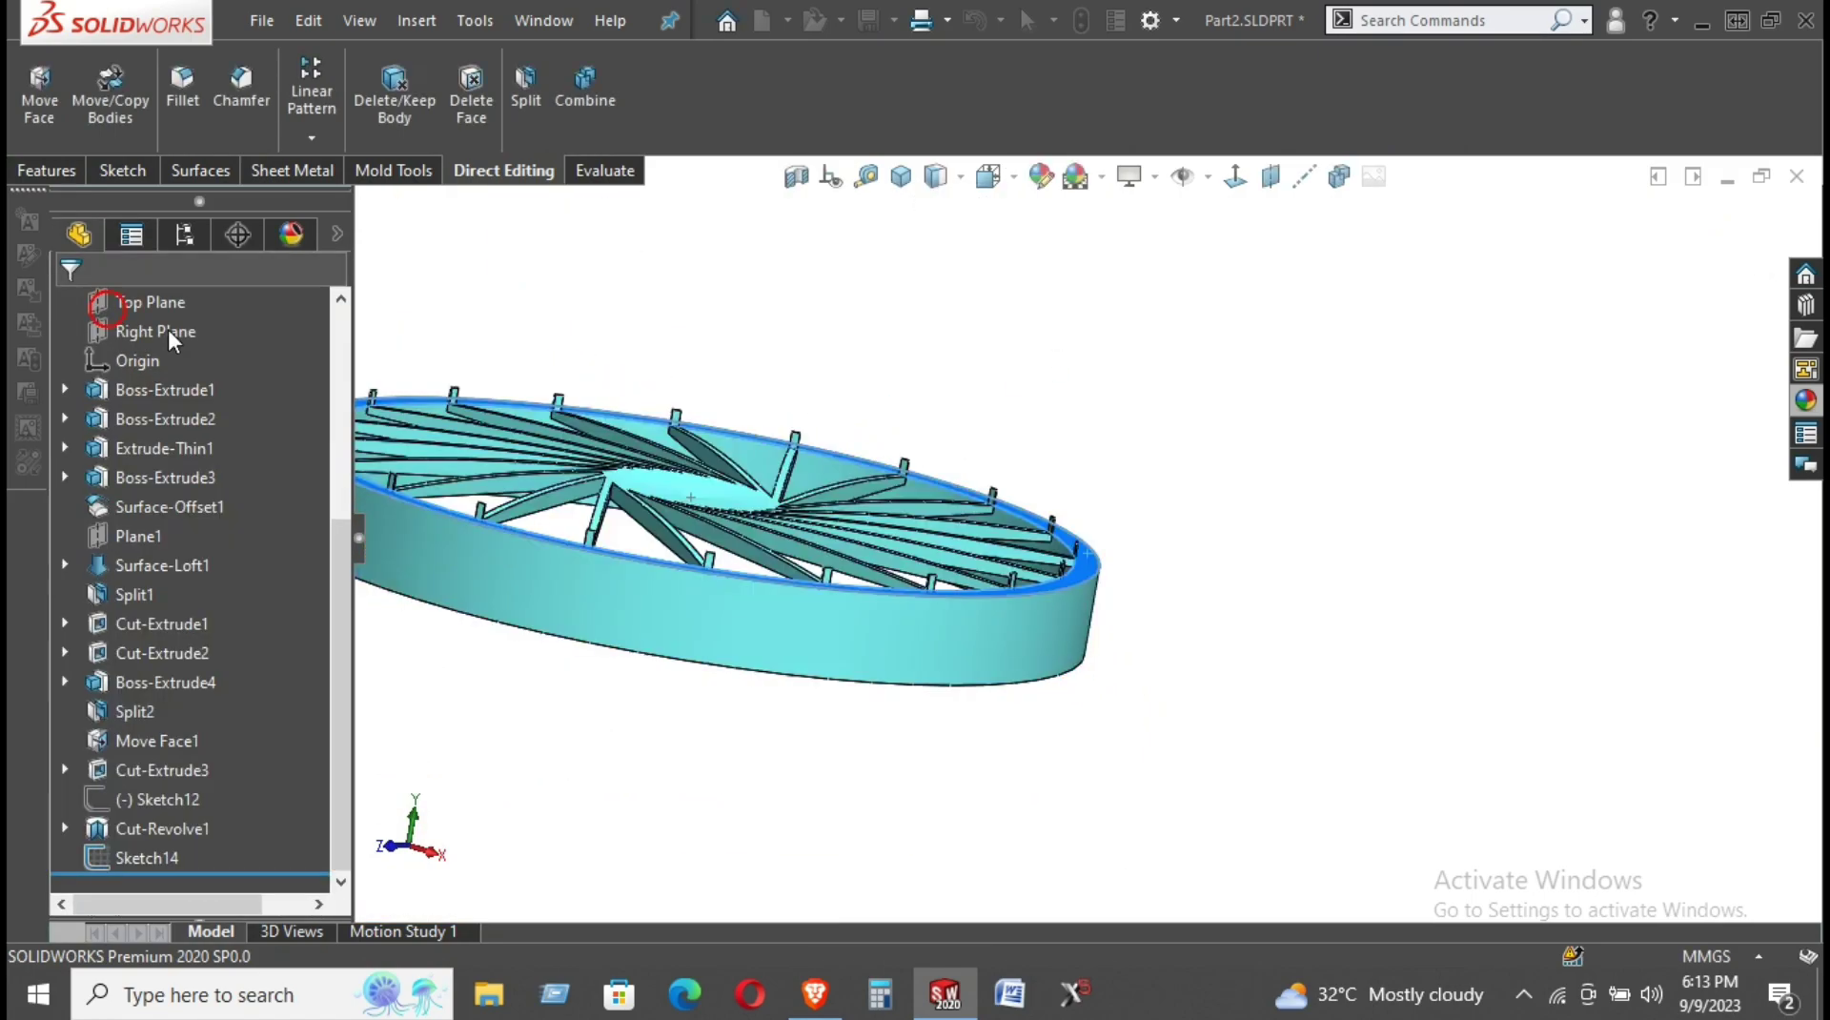
scroll(1144, 596, down, 2)
scroll(963, 665, down, 2)
scroll(961, 662, down, 2)
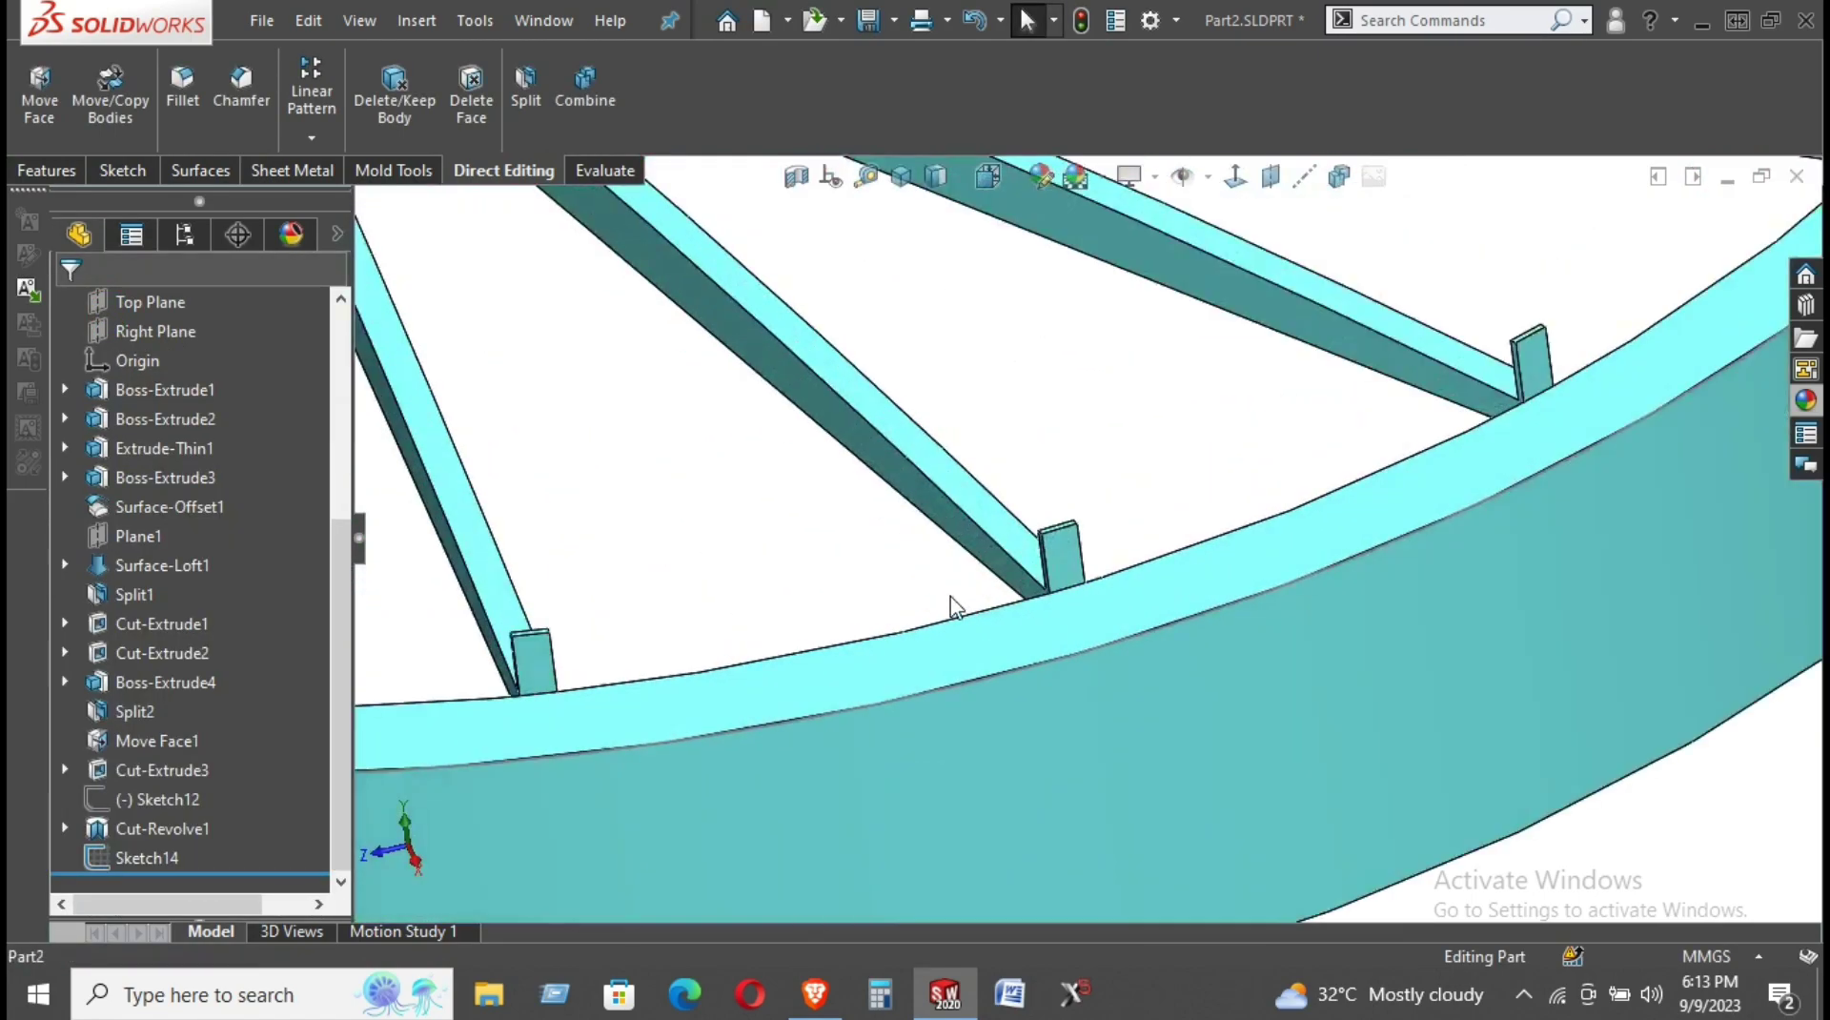
scroll(949, 605, down, 2)
scroll(969, 620, down, 2)
middle_drag(1010, 617, 1078, 639)
scroll(1106, 649, up, 4)
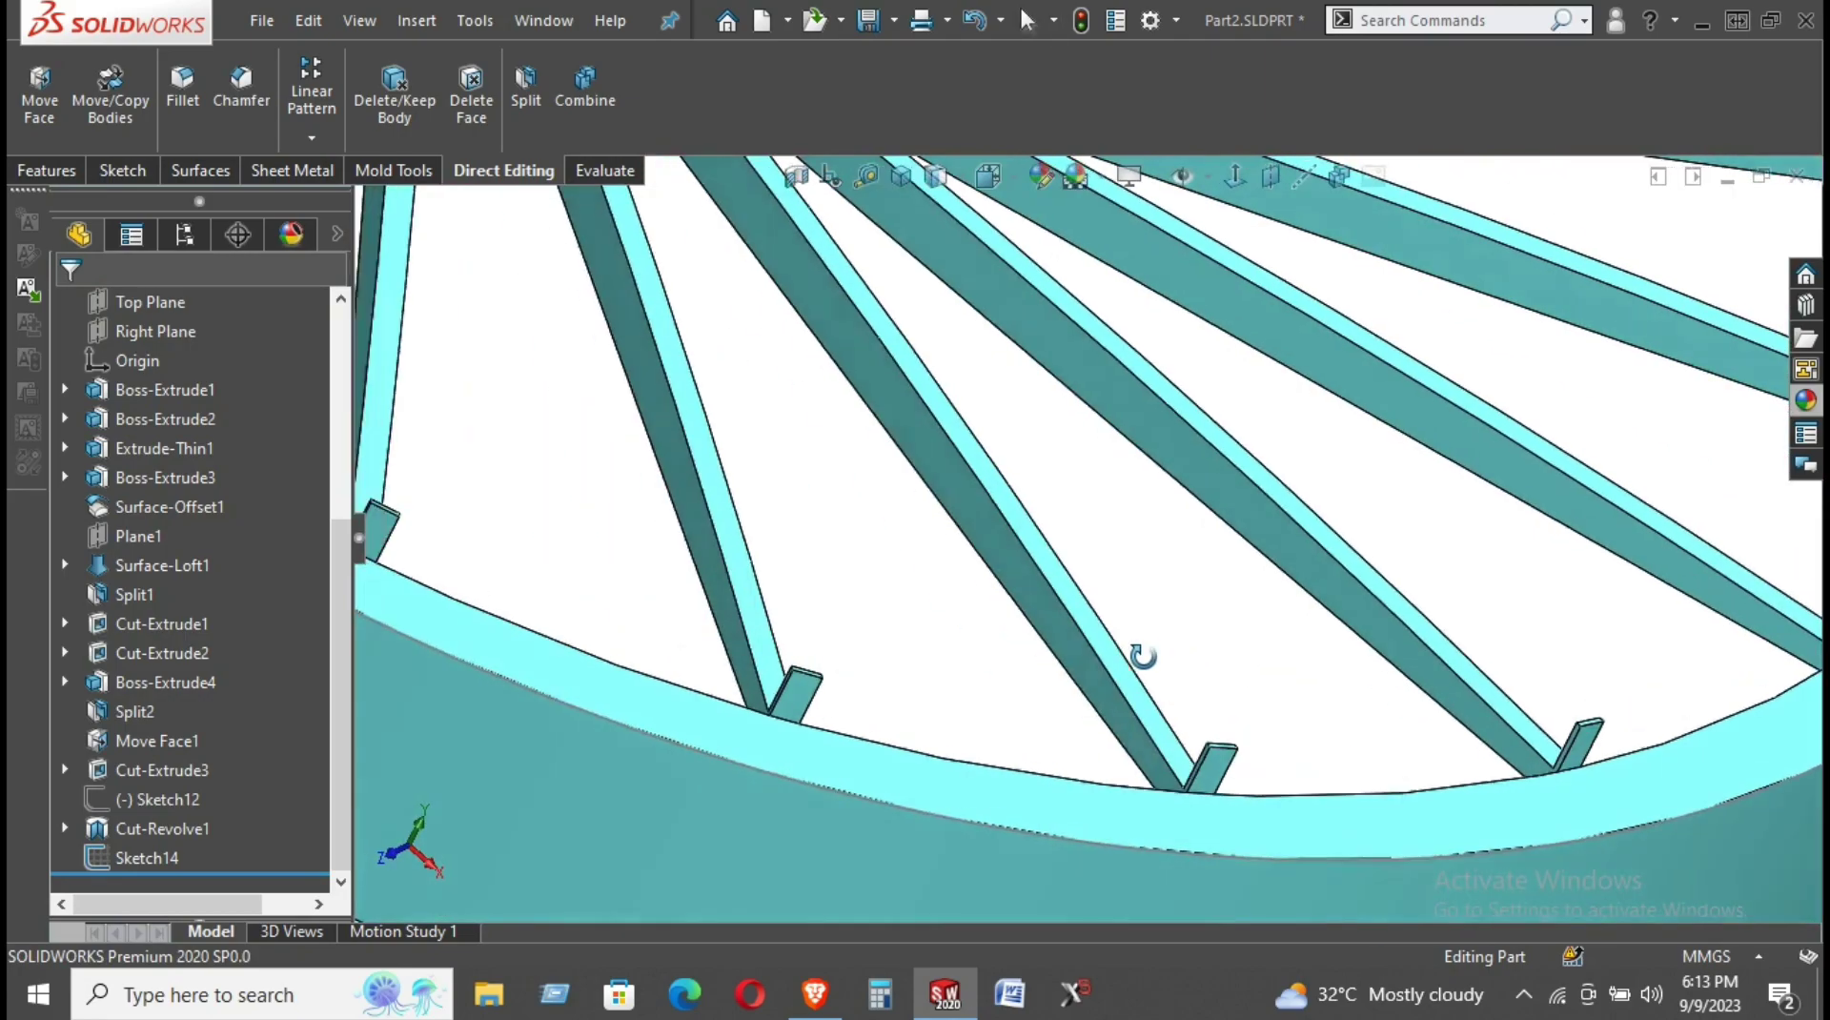
scroll(1149, 665, up, 1)
scroll(1211, 649, down, 1)
scroll(1287, 601, down, 3)
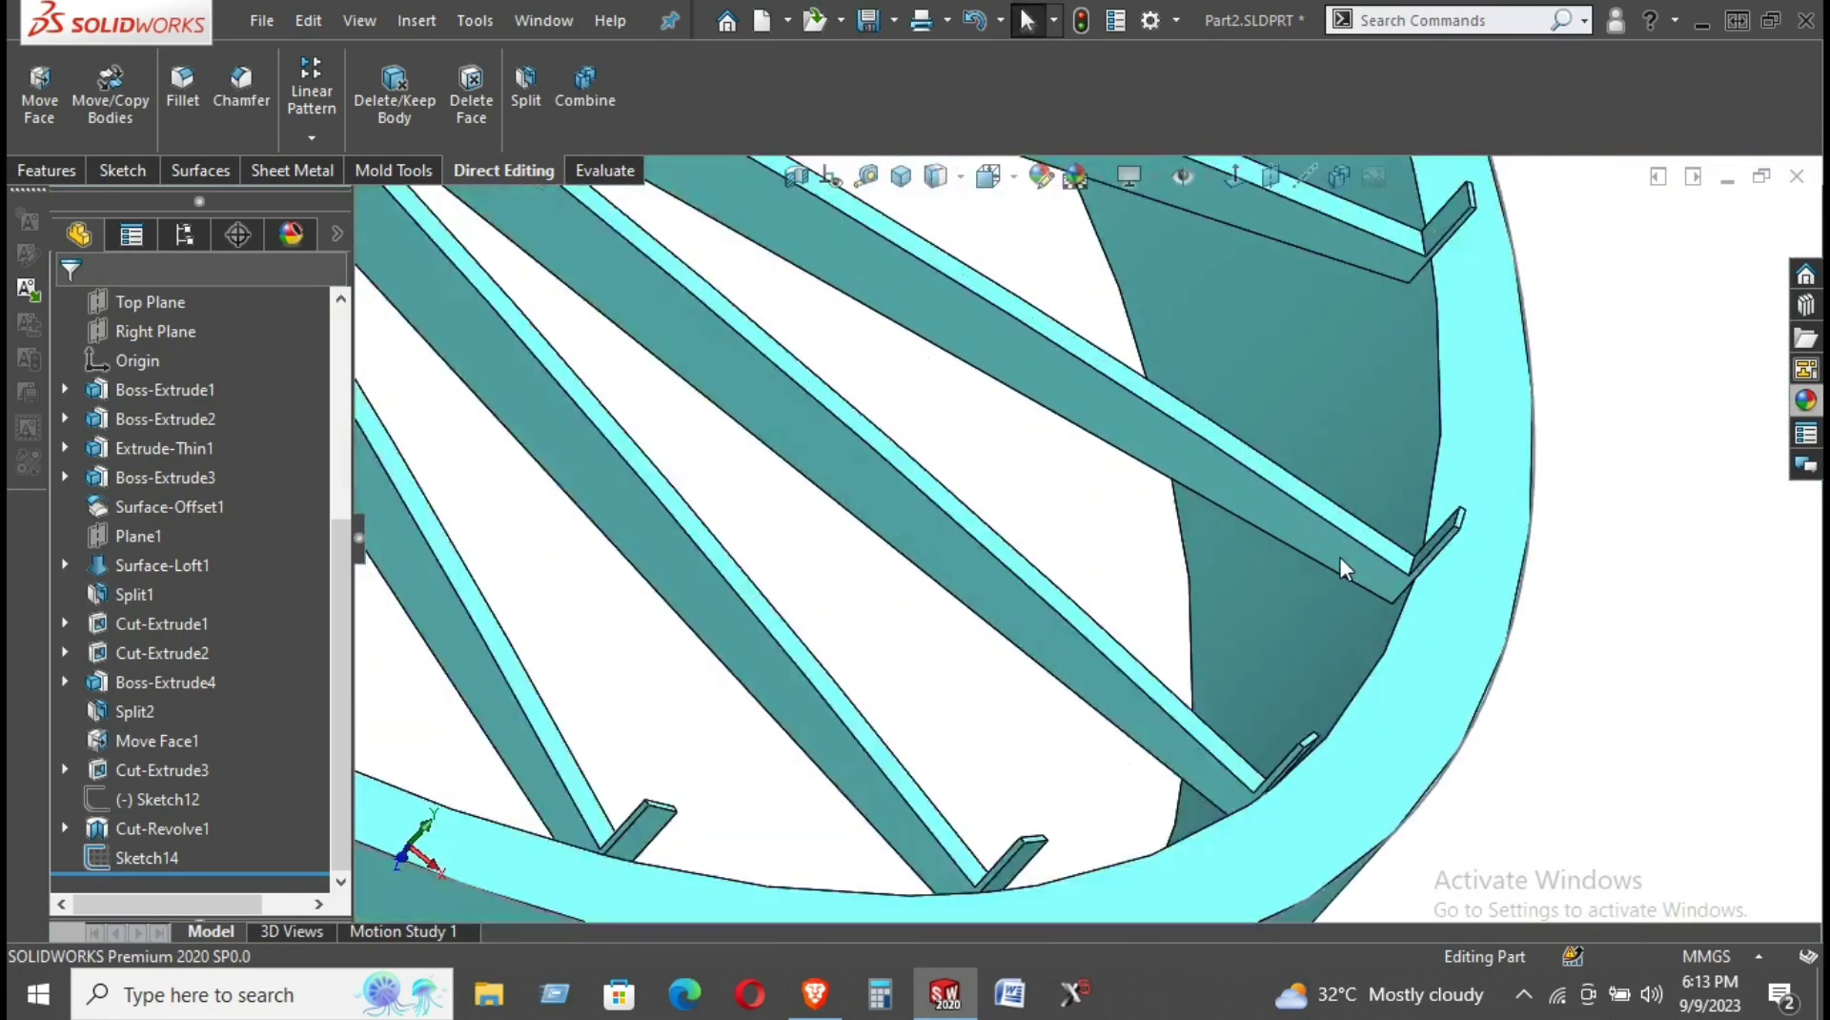
scroll(1349, 569, down, 3)
scroll(1358, 569, up, 3)
middle_drag(1307, 441, 1367, 408)
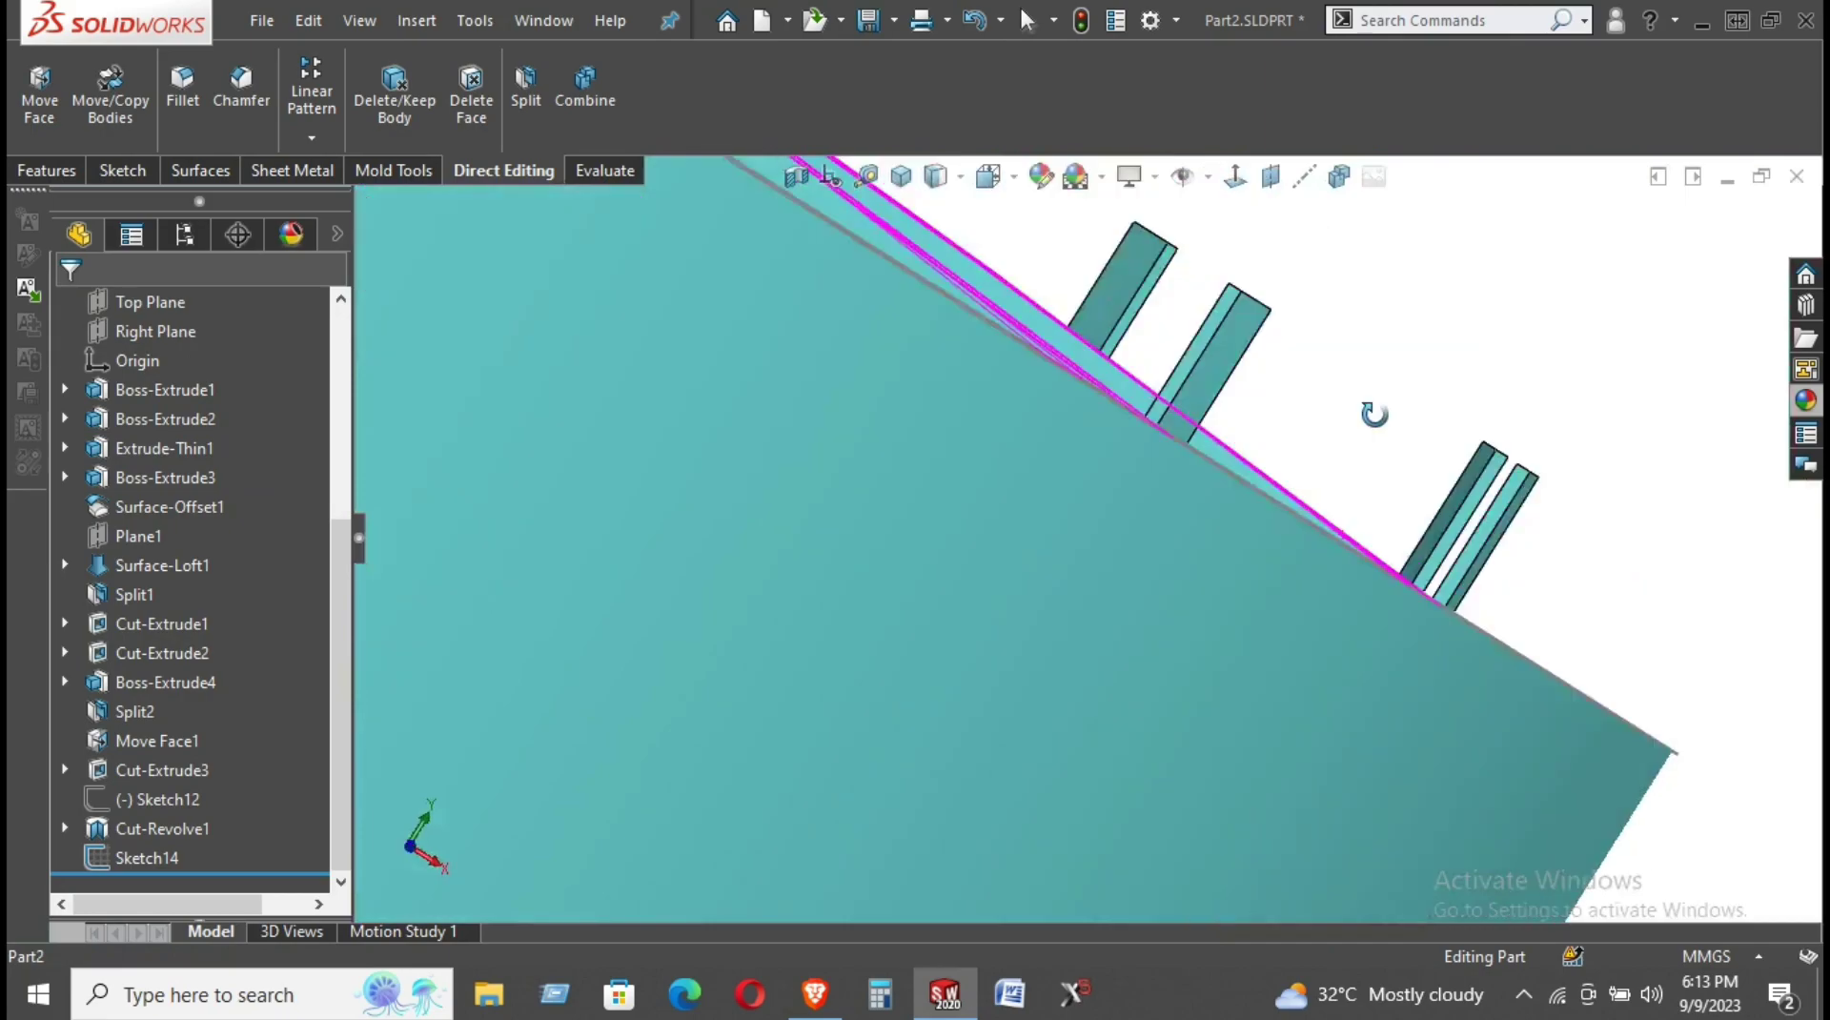
scroll(1315, 534, down, 3)
scroll(1314, 534, up, 1)
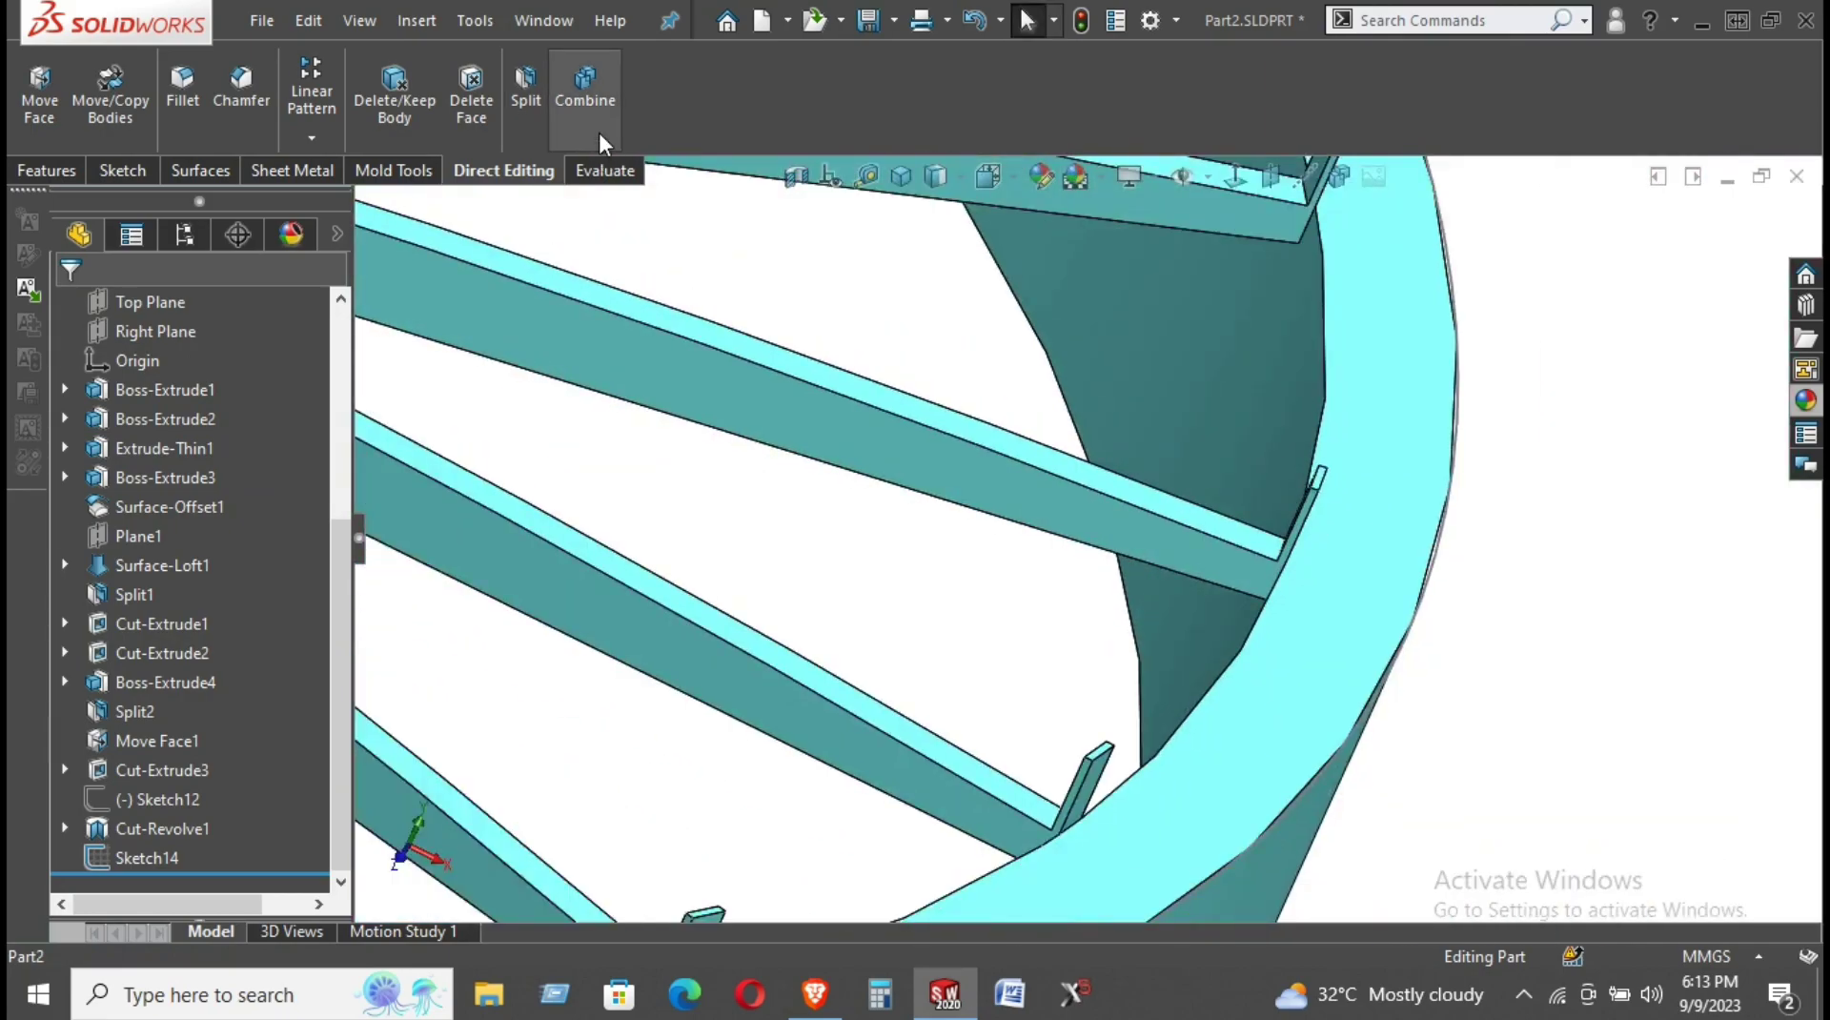
Split the wheel again with a spoke face as trim tool, keeping the resulting body.
click(534, 105)
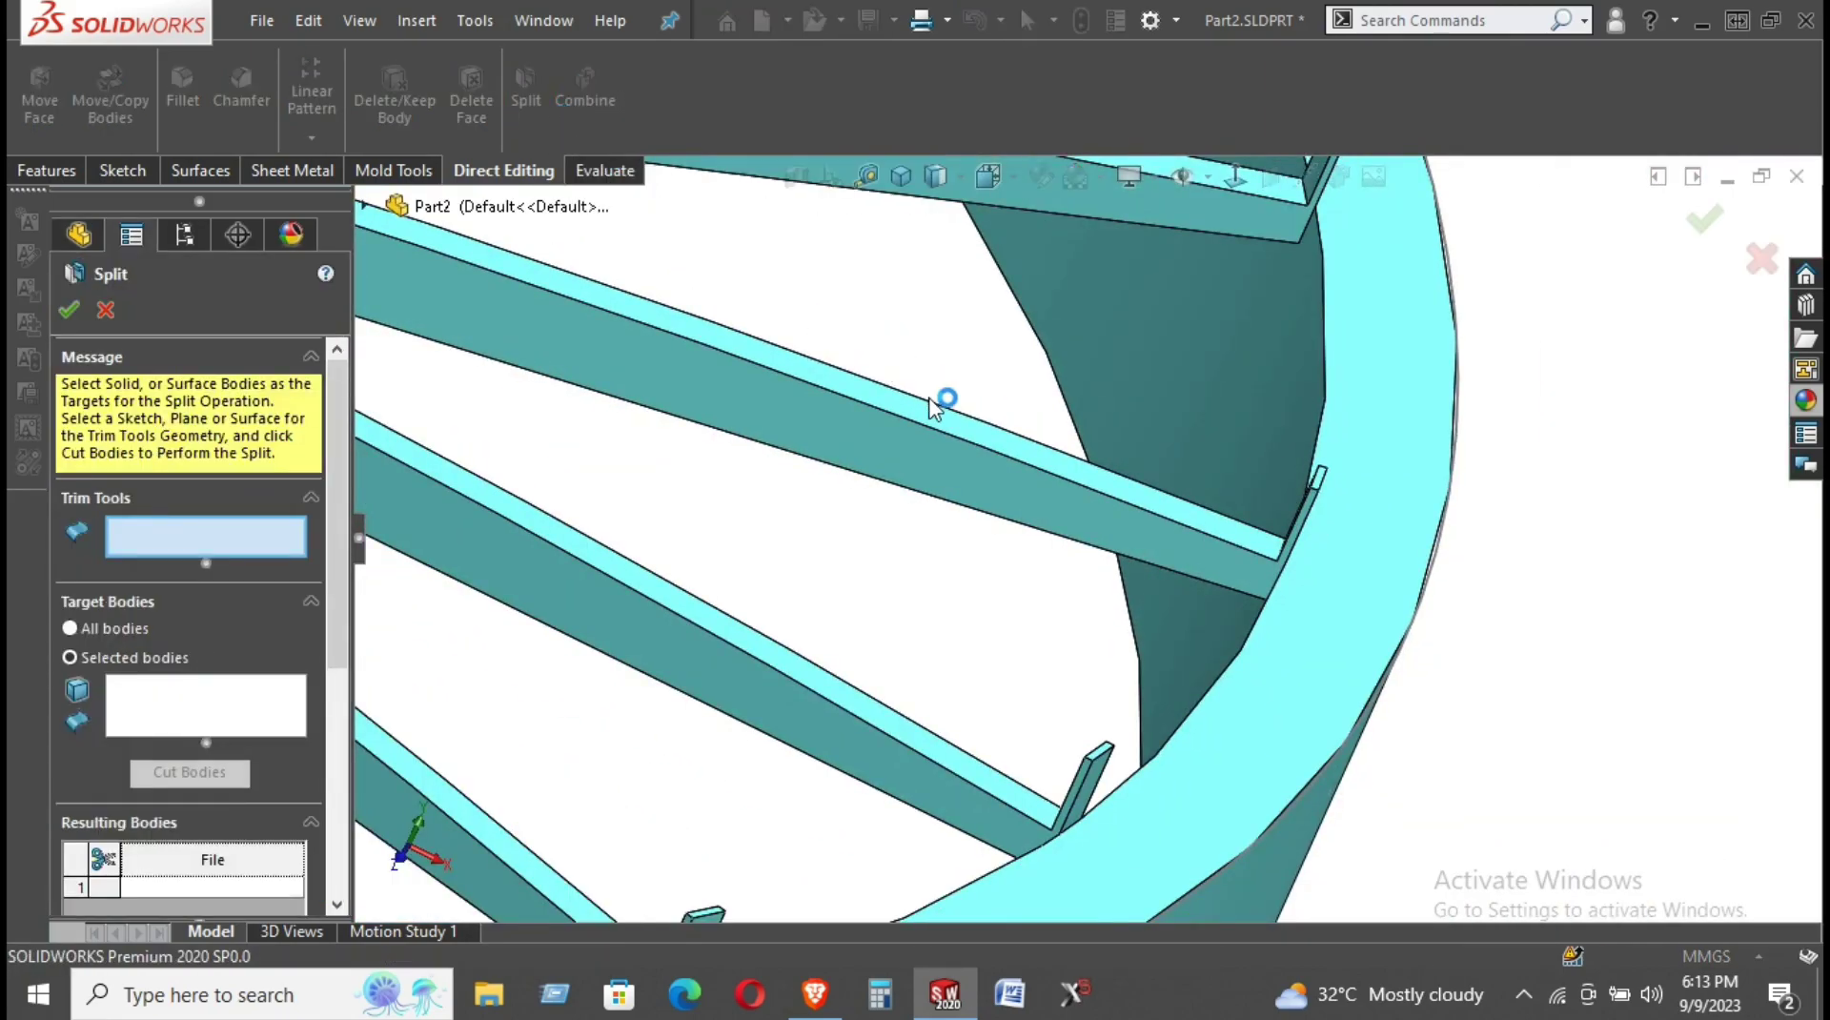
click(1005, 448)
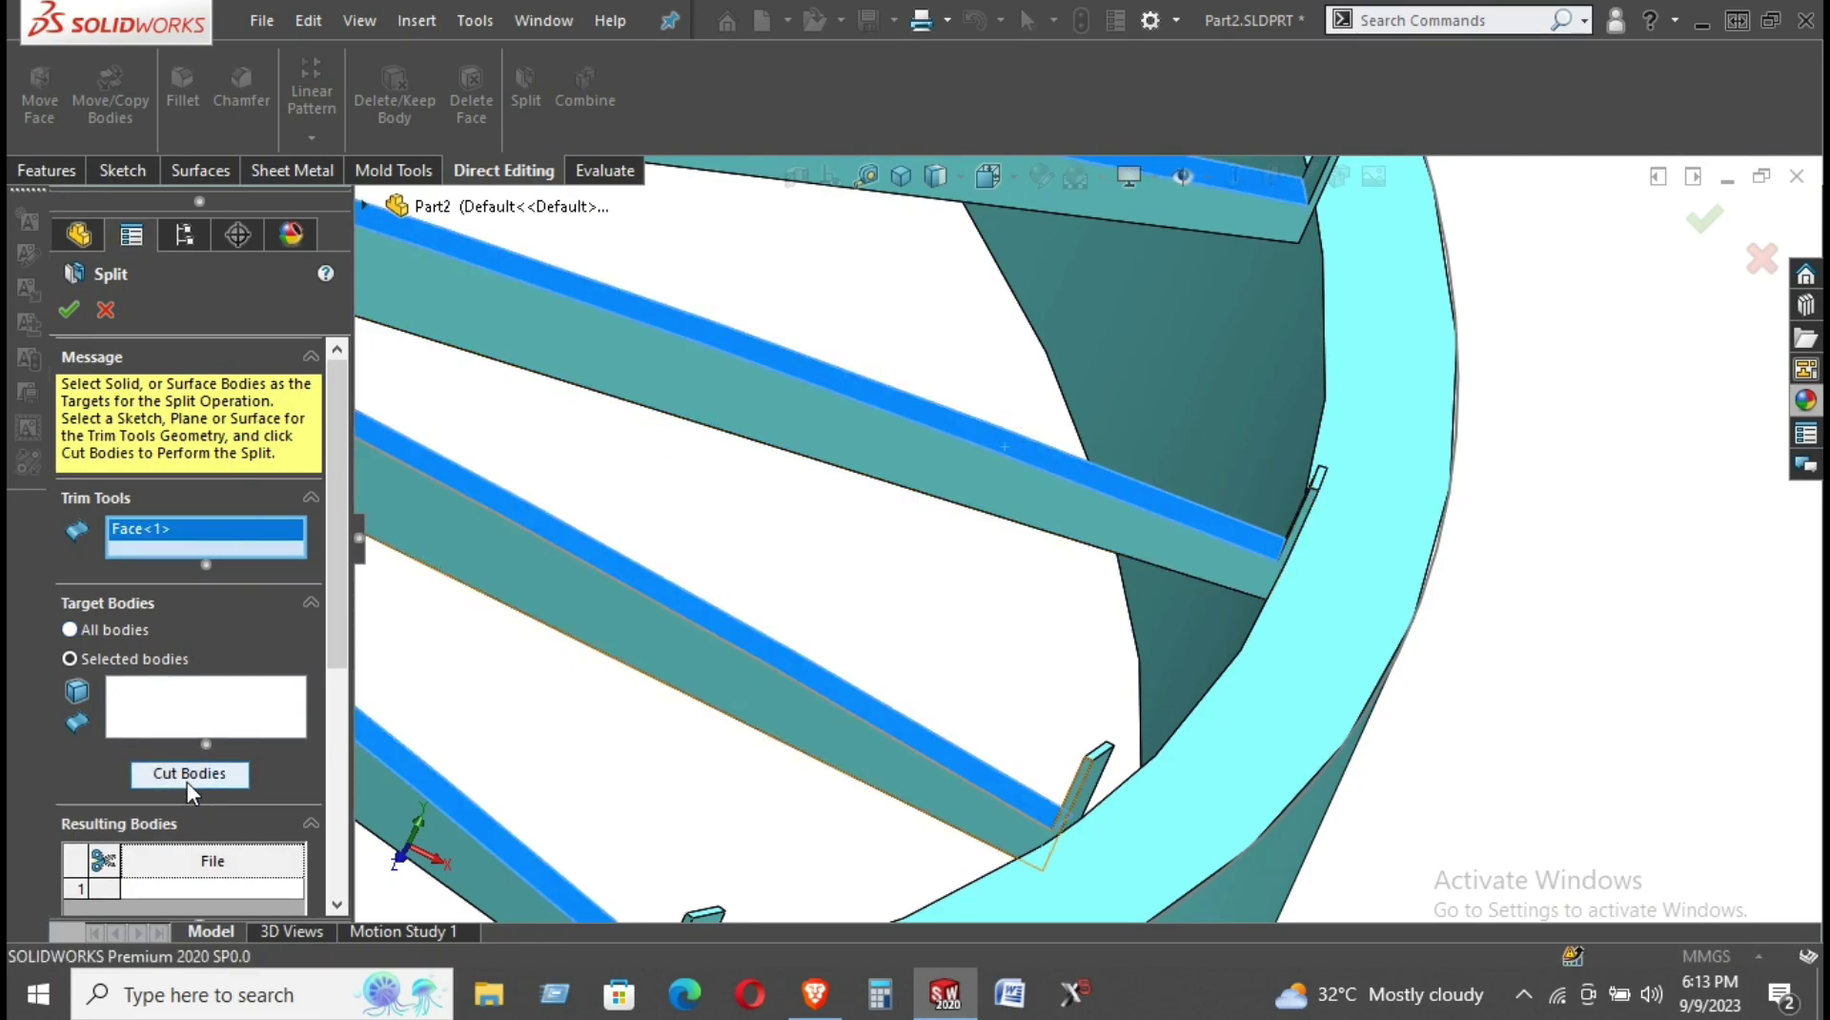
click(187, 774)
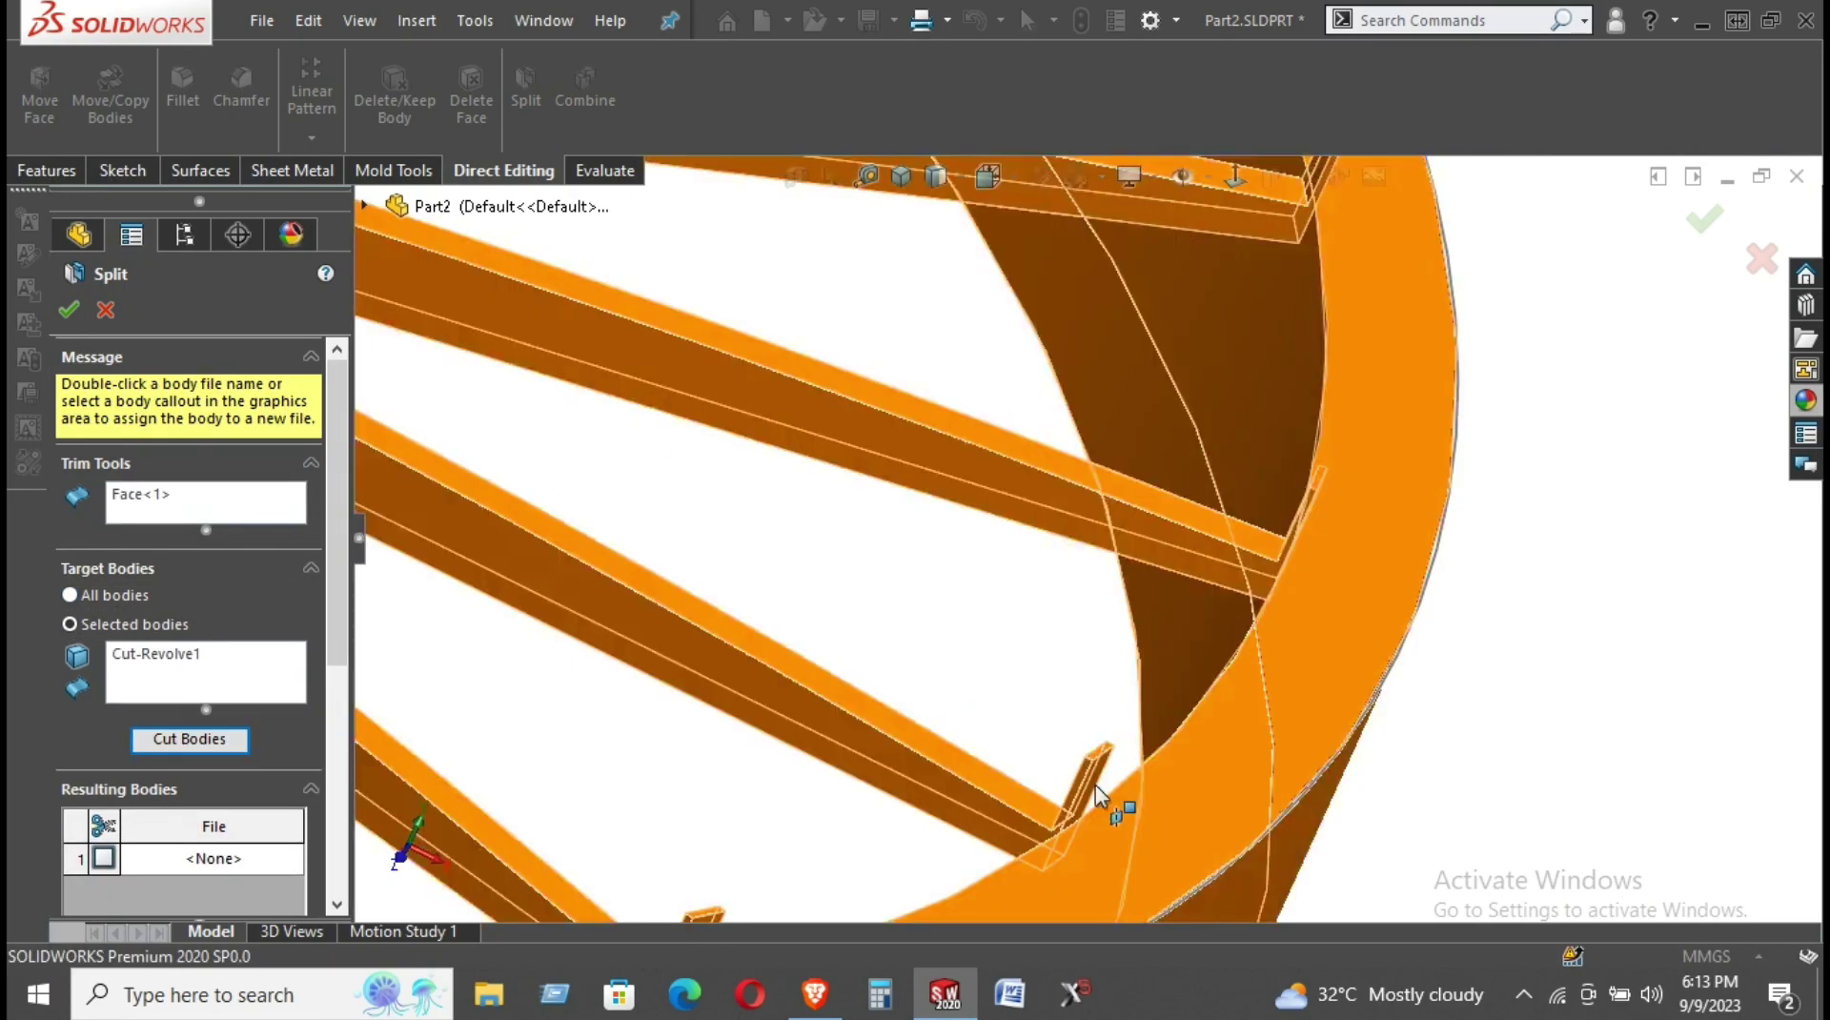
middle_drag(1096, 791, 1177, 553)
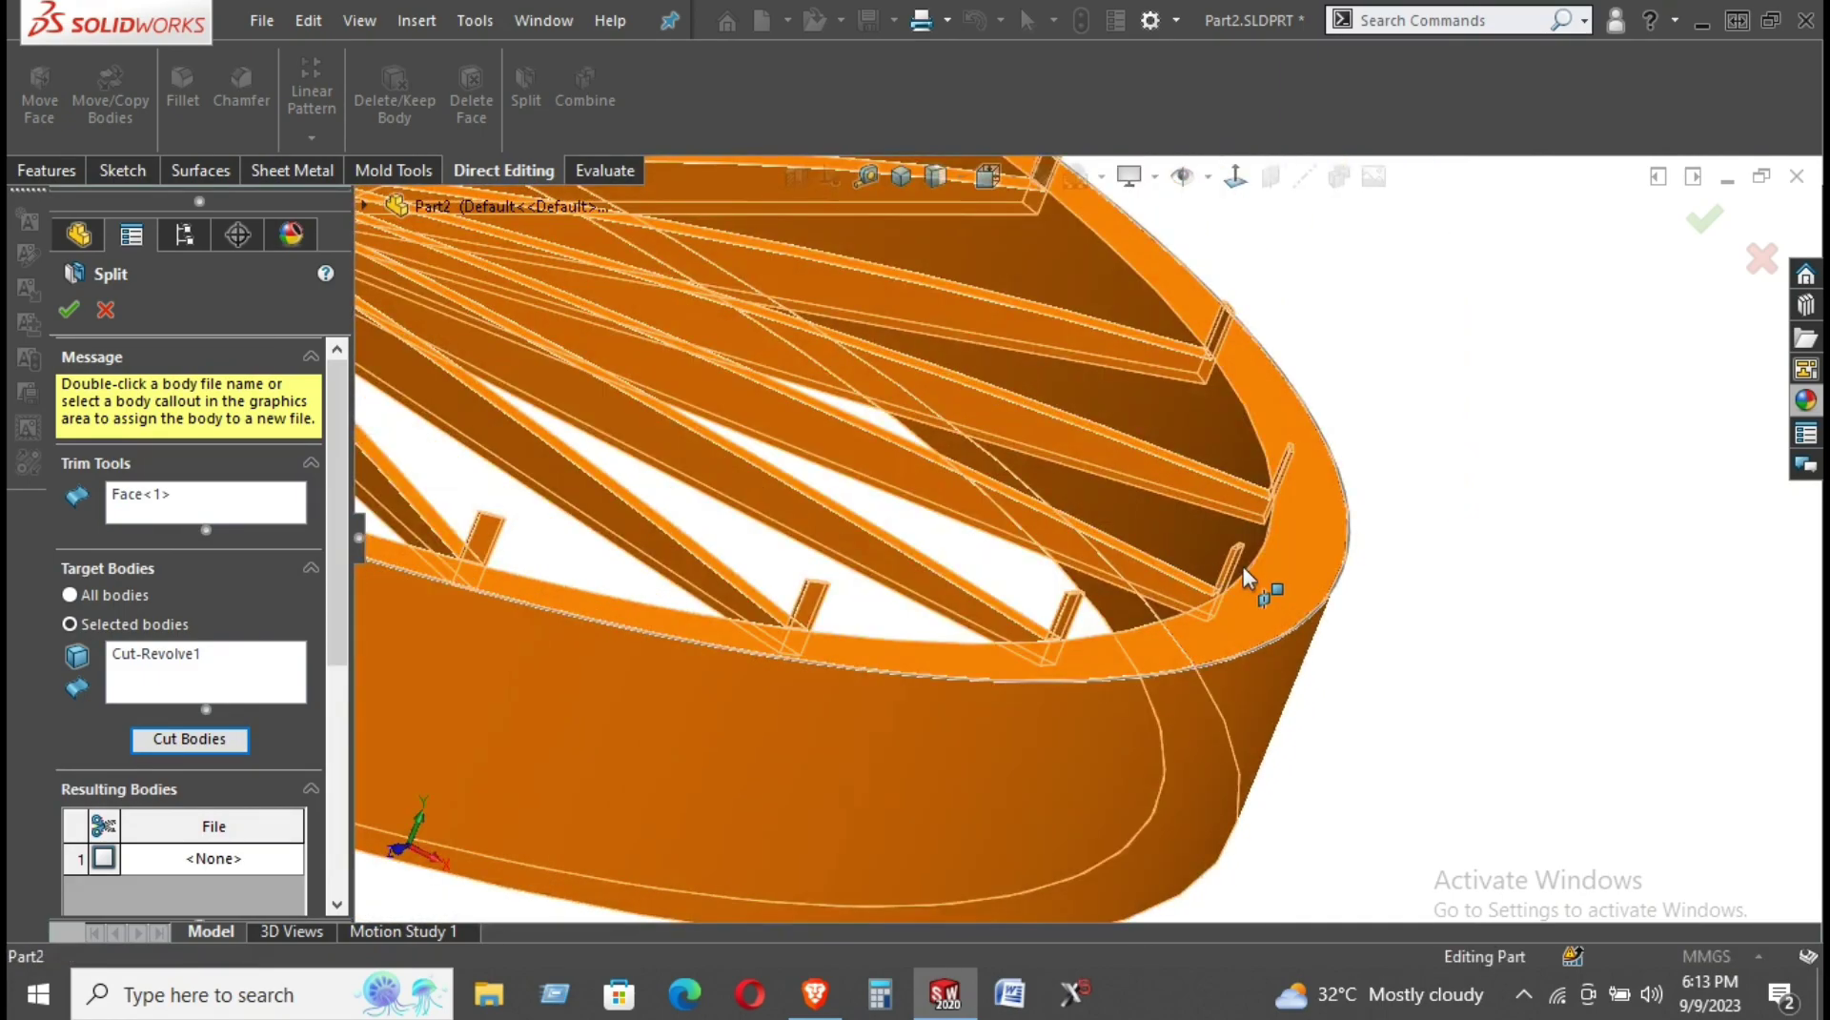
click(1229, 567)
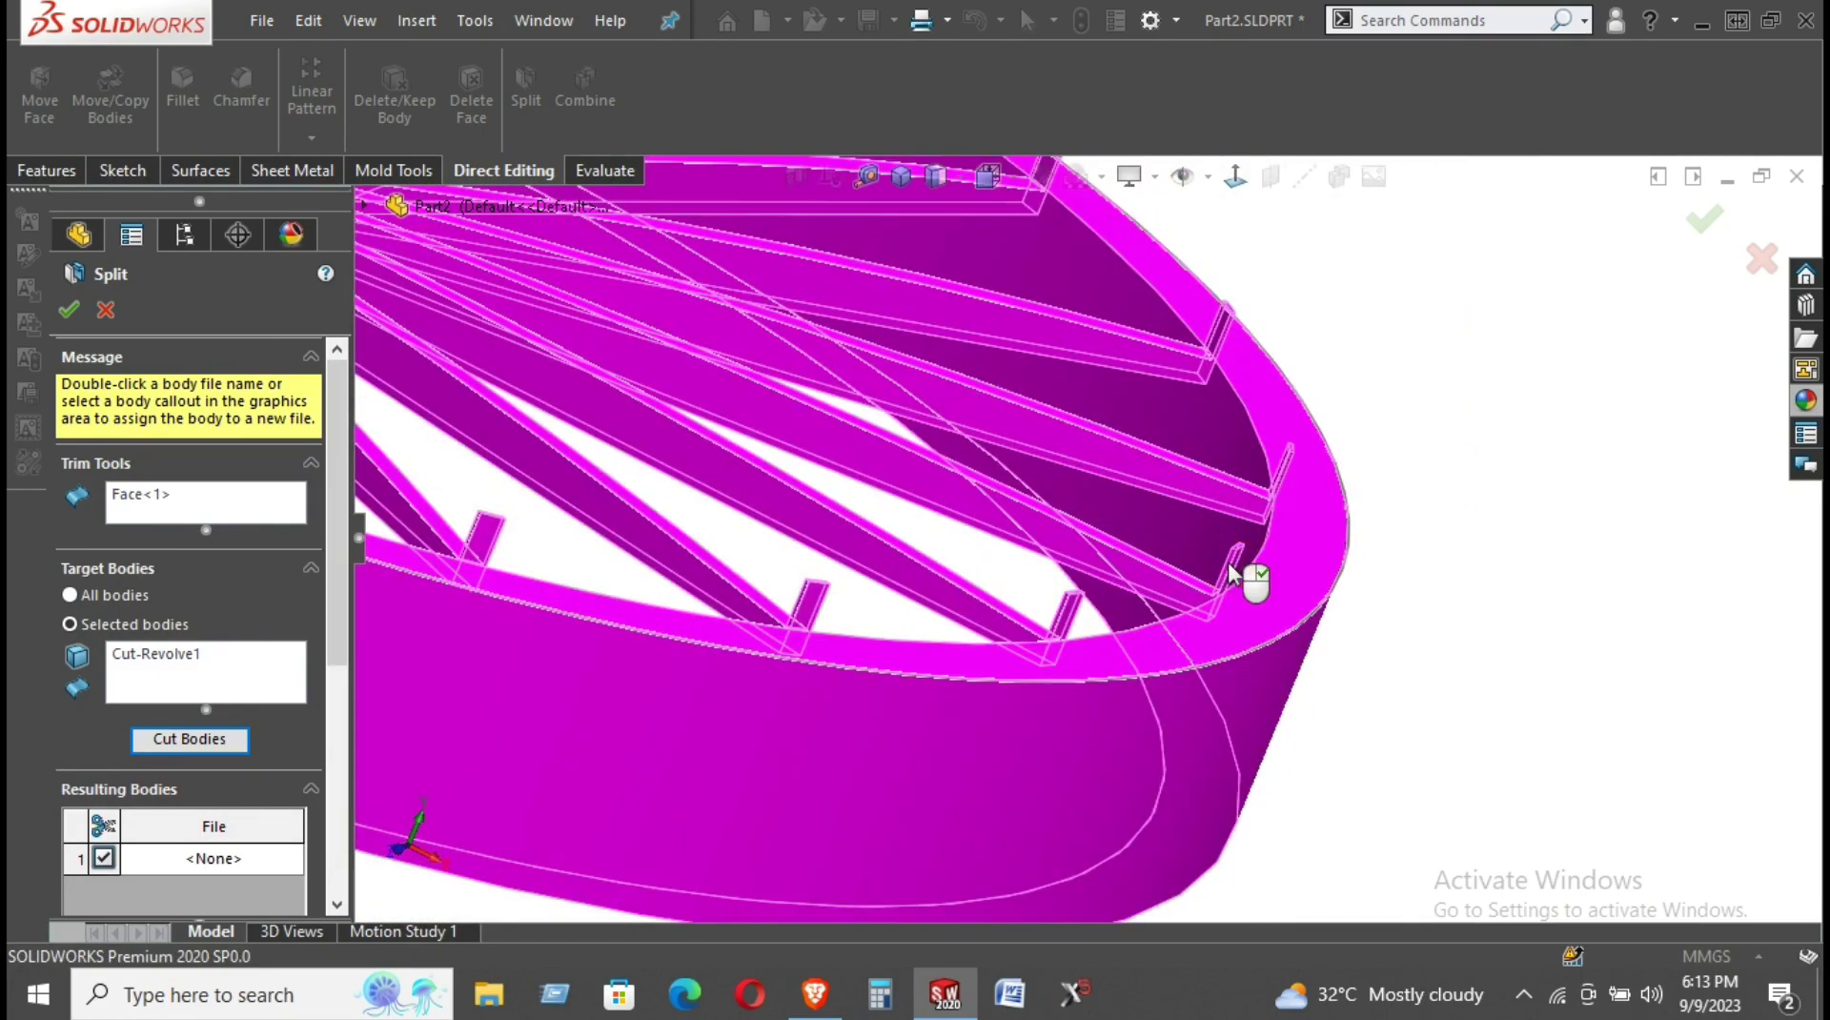
click(116, 312)
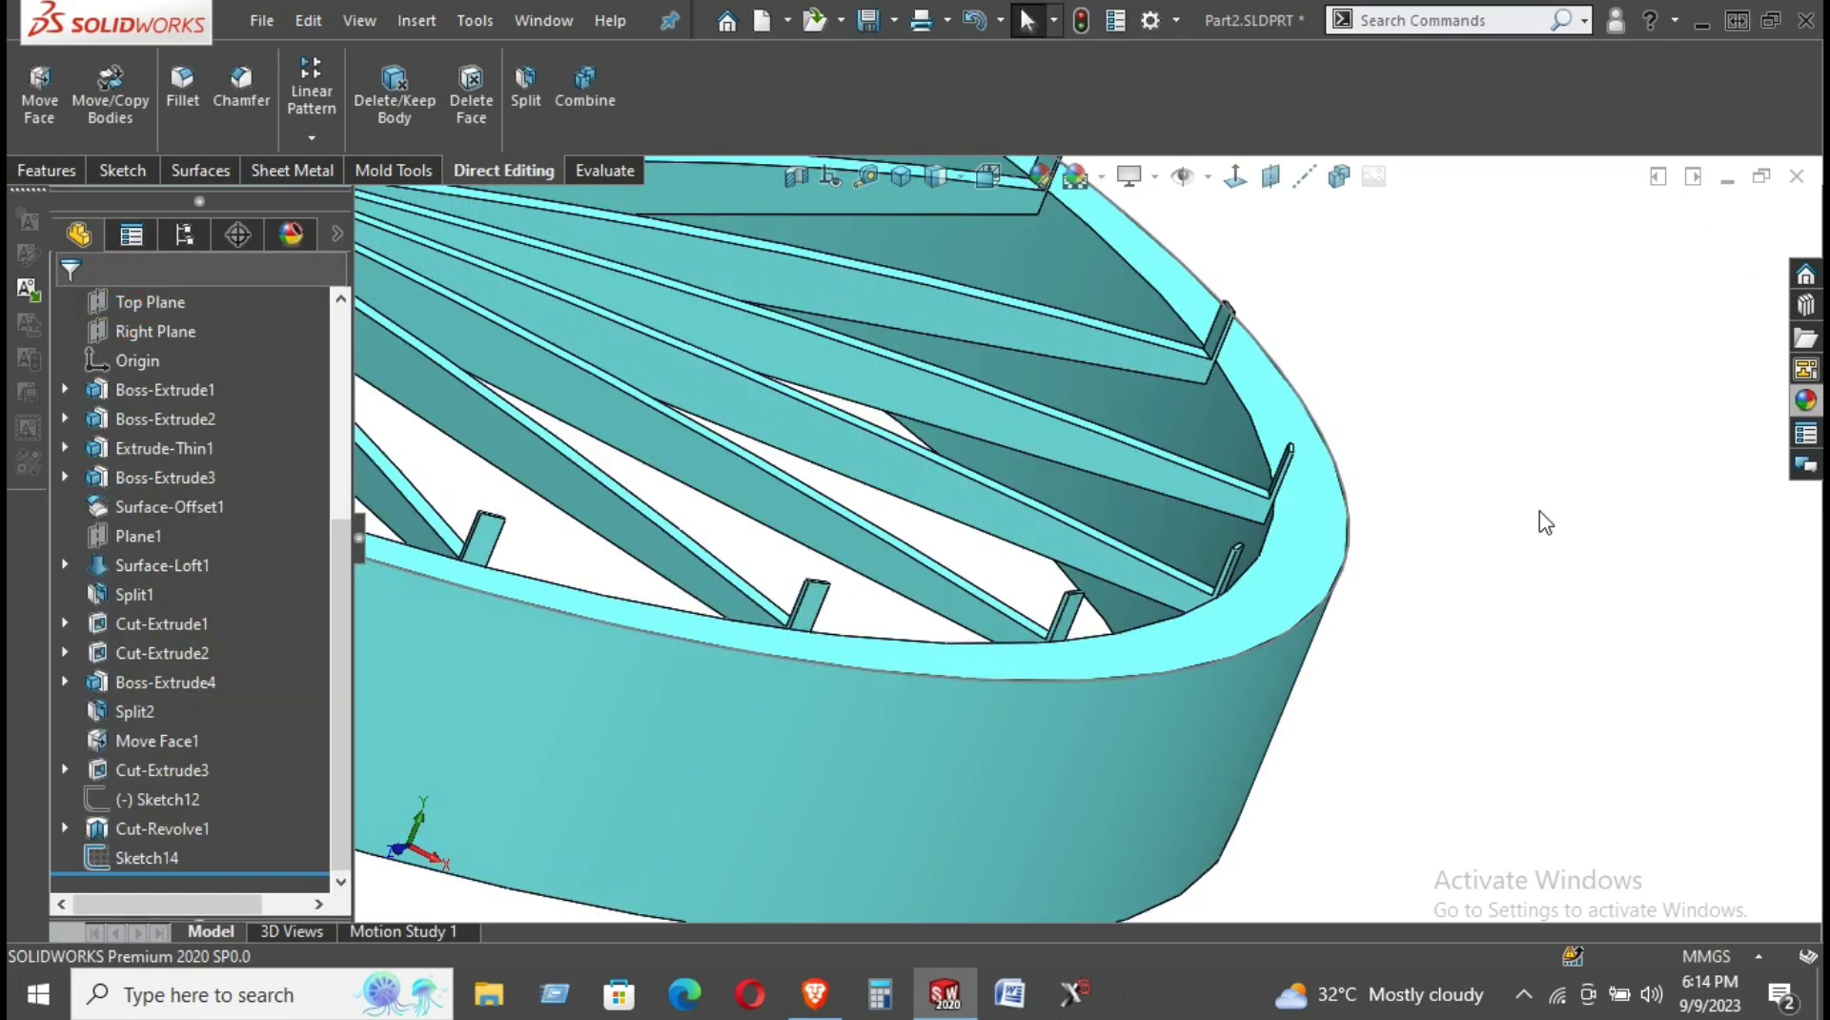
mouse_move(1398, 464)
middle_down()
mouse_move(1319, 490)
mouse_move(1184, 494)
middle_up()
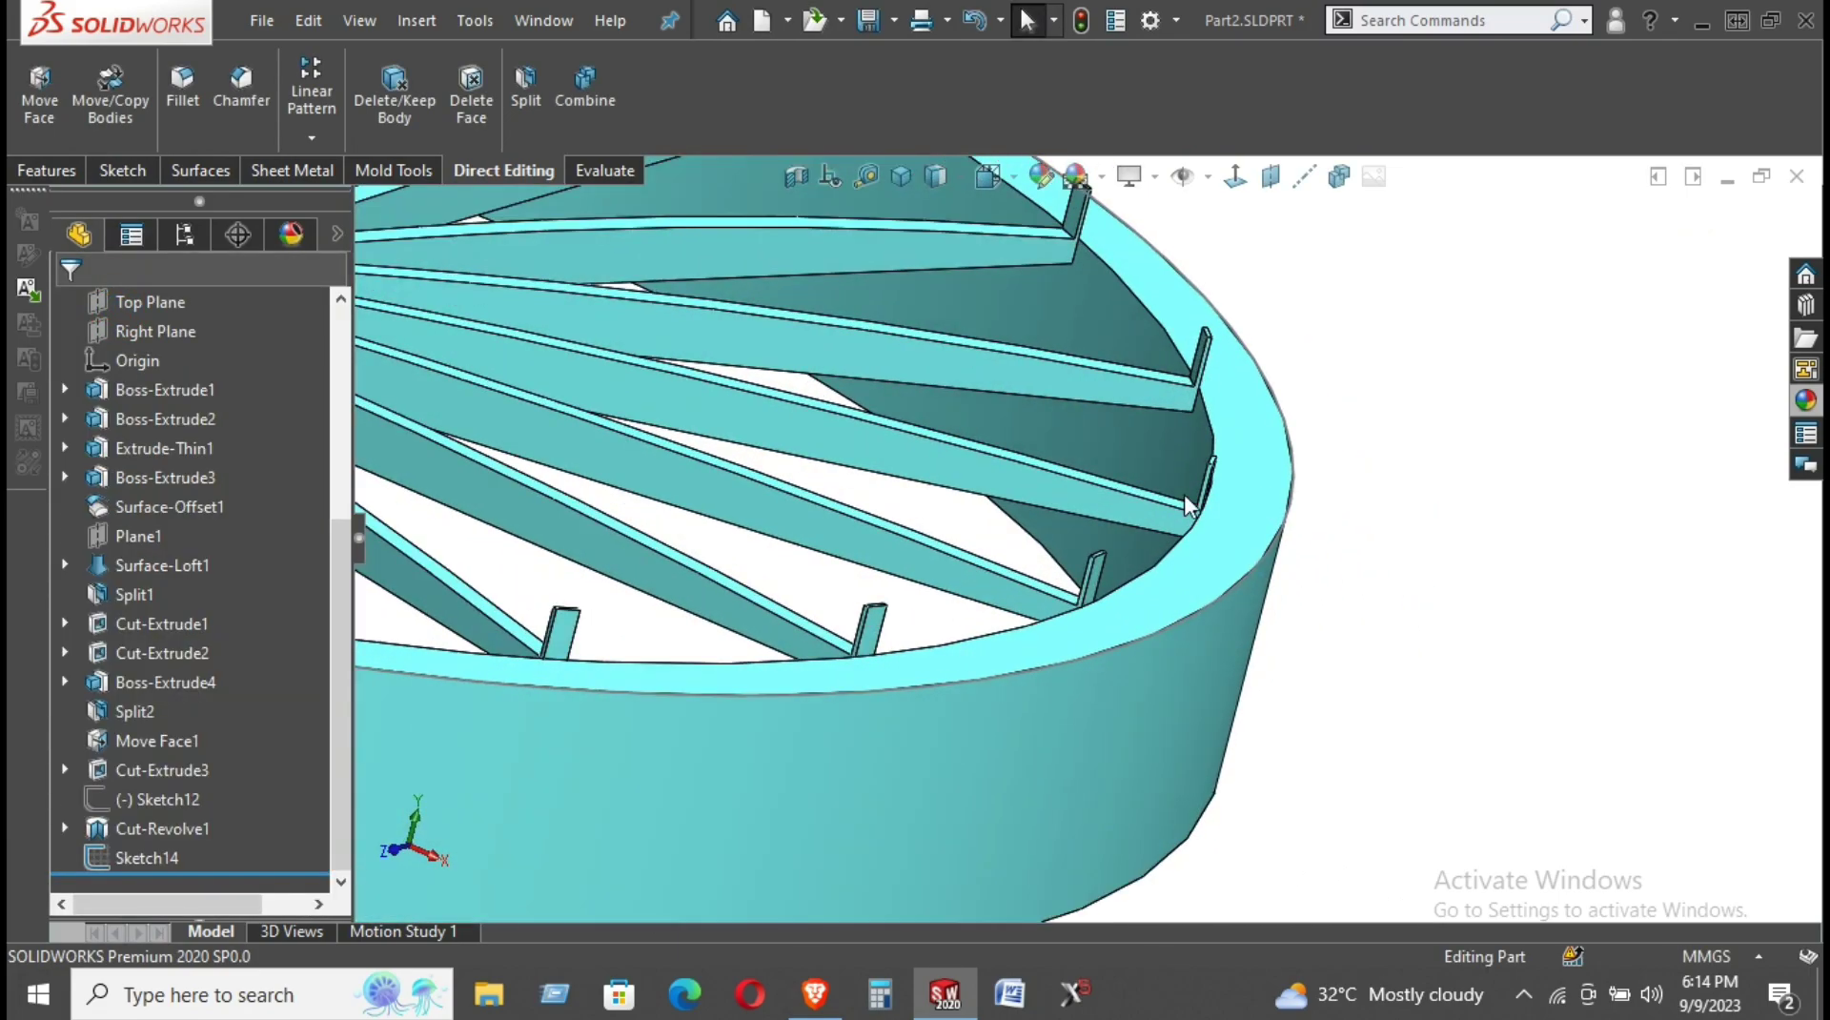
scroll(1190, 494, down, 2)
scroll(1217, 543, down, 4)
scroll(1278, 580, up, 3)
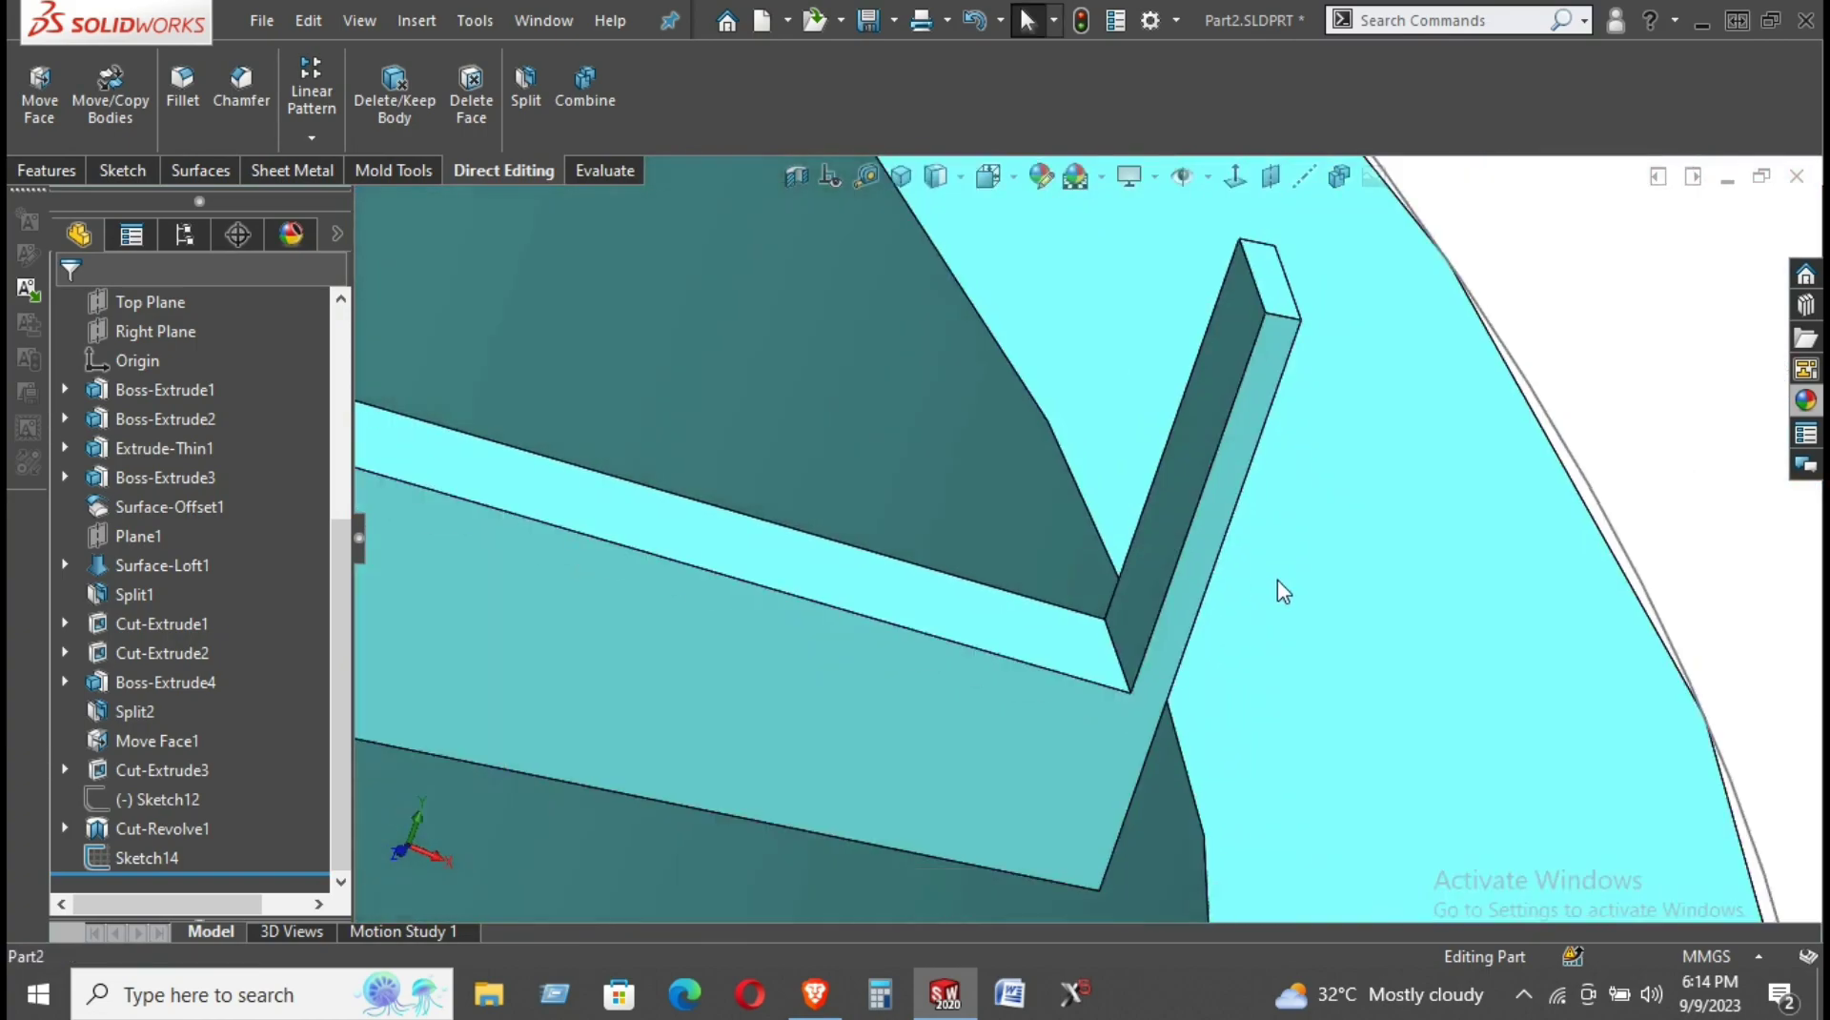
scroll(1277, 580, up, 1)
mouse_move(1277, 580)
middle_down()
mouse_move(1242, 497)
mouse_move(1275, 593)
mouse_move(1328, 584)
mouse_move(1246, 584)
mouse_move(1307, 592)
middle_up()
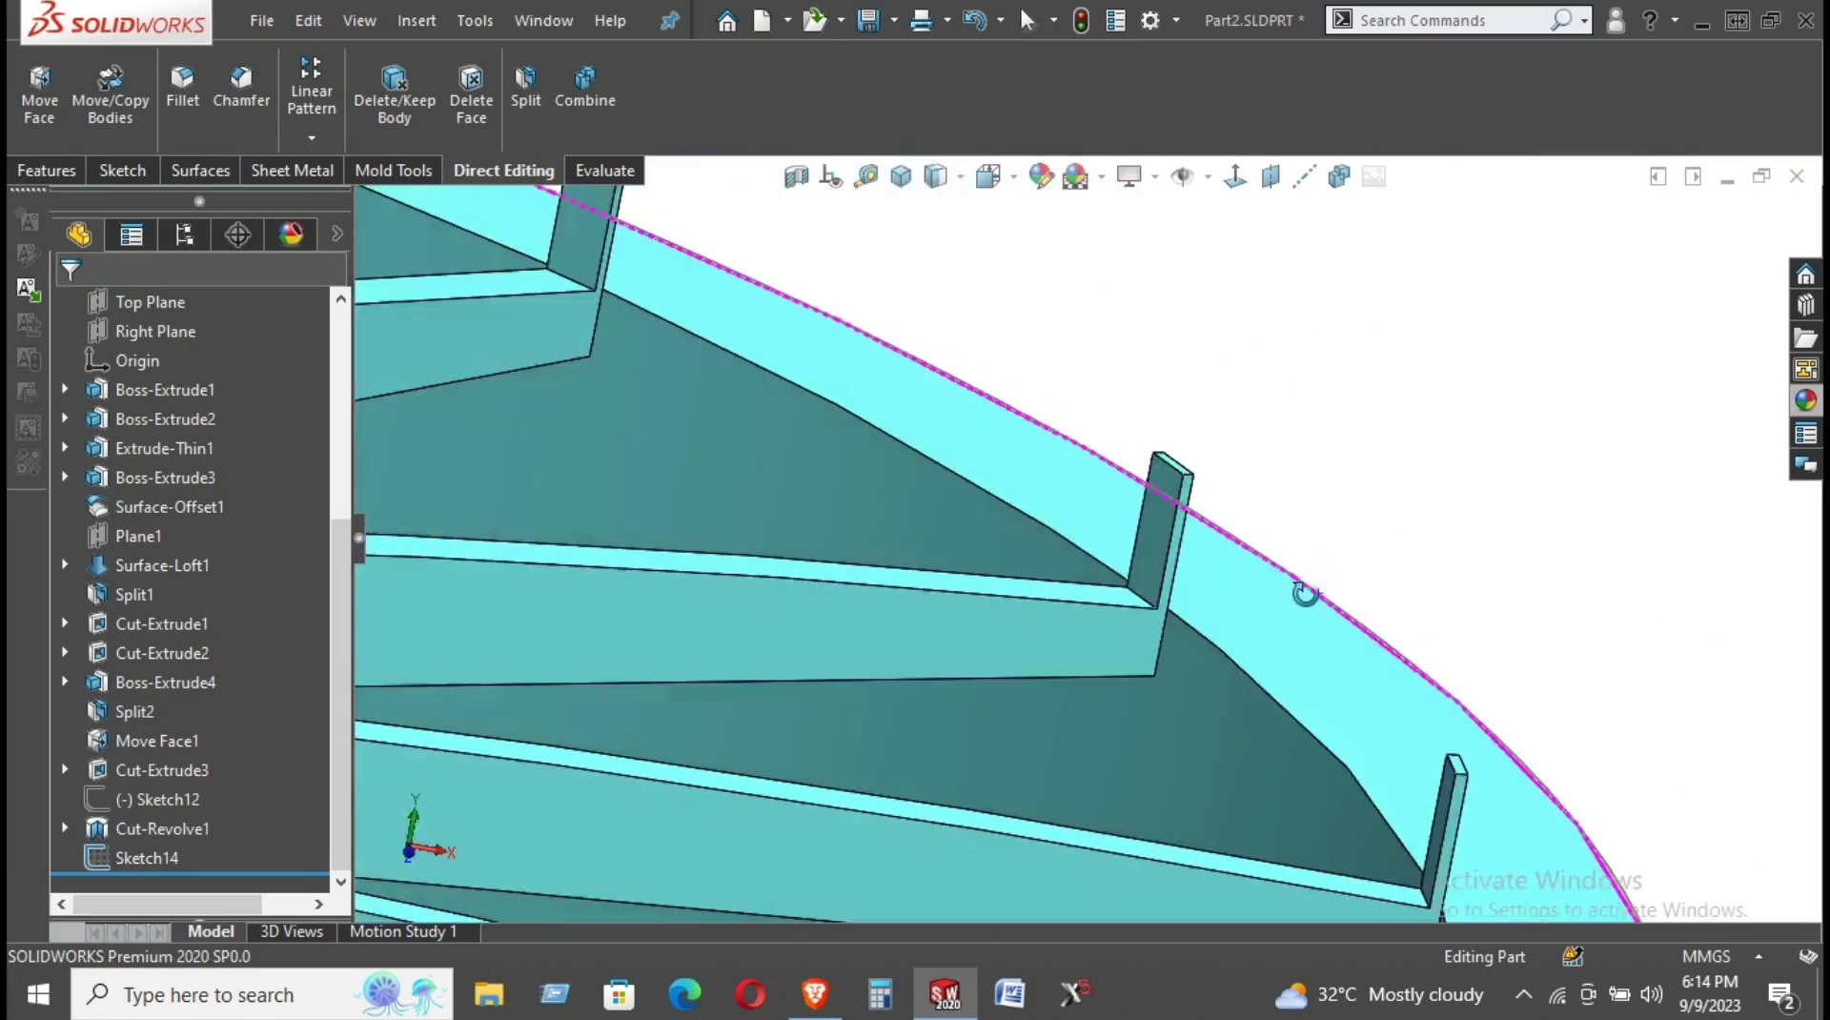
scroll(1046, 626, up, 2)
scroll(1044, 624, up, 2)
scroll(1044, 624, up, 3)
scroll(1044, 625, up, 3)
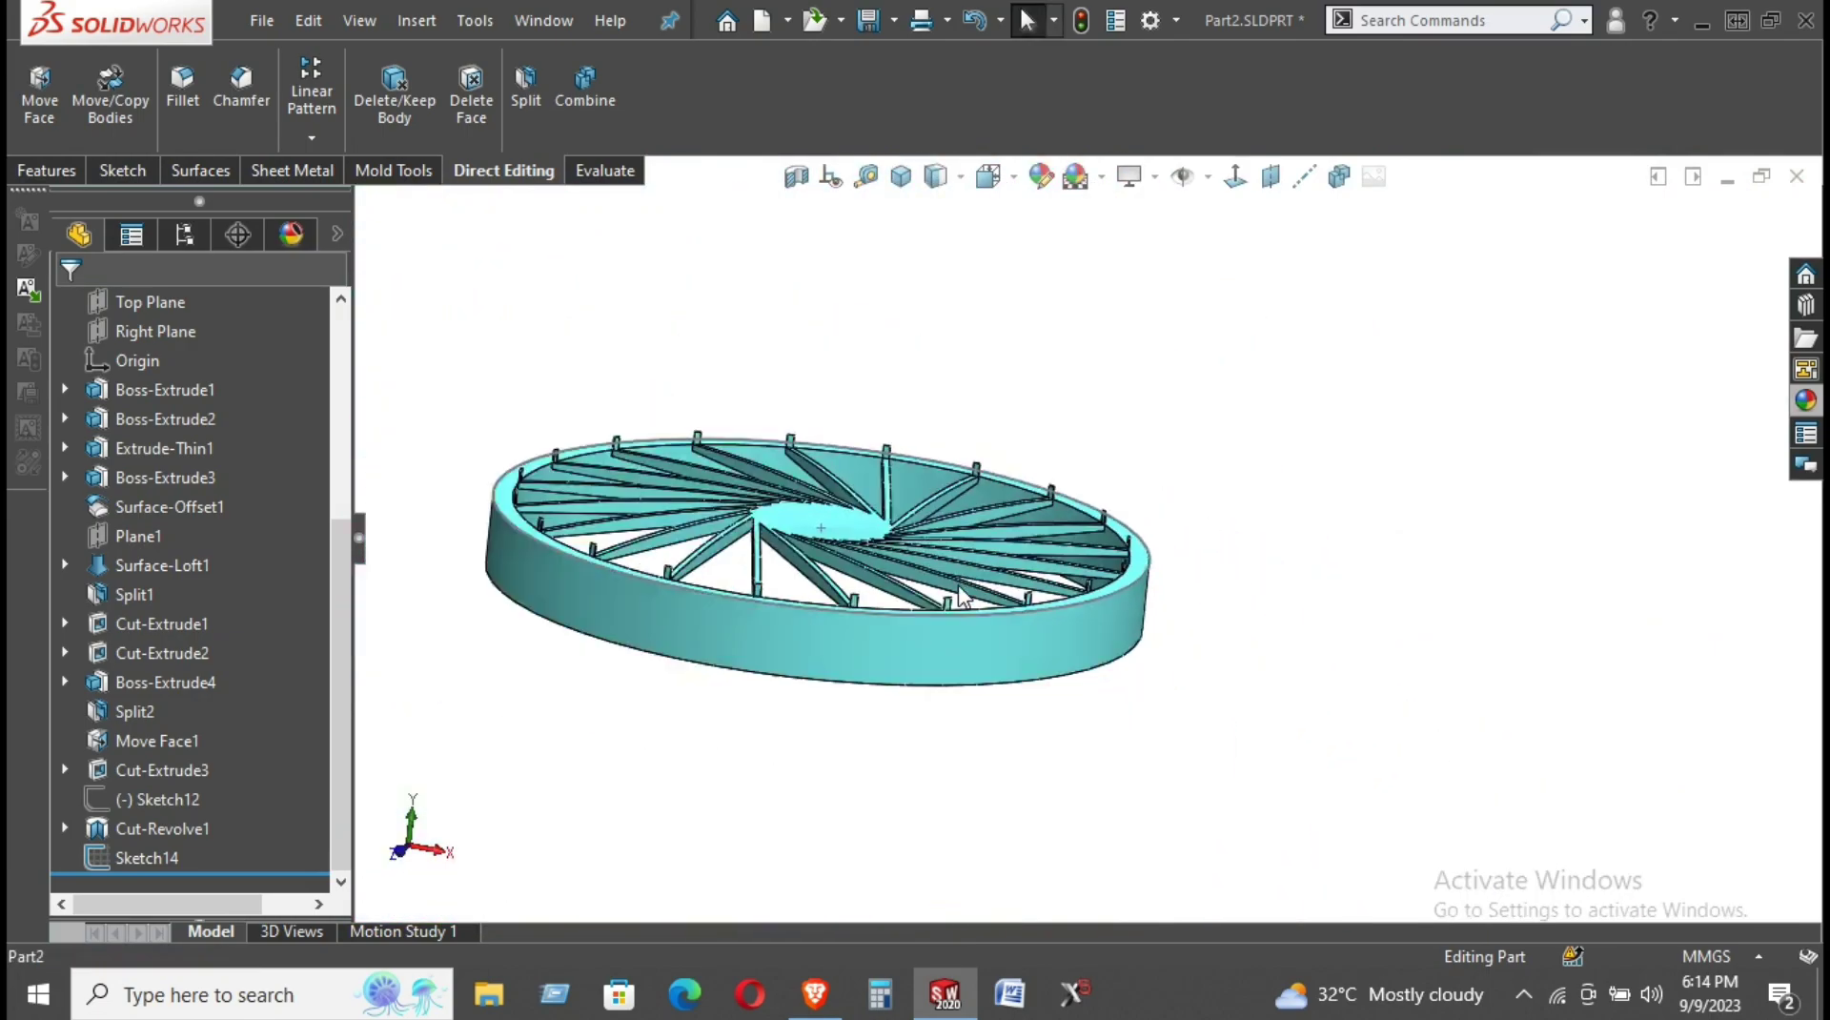
mouse_move(944, 572)
middle_down()
mouse_move(899, 543)
mouse_move(953, 515)
mouse_move(1103, 641)
middle_up()
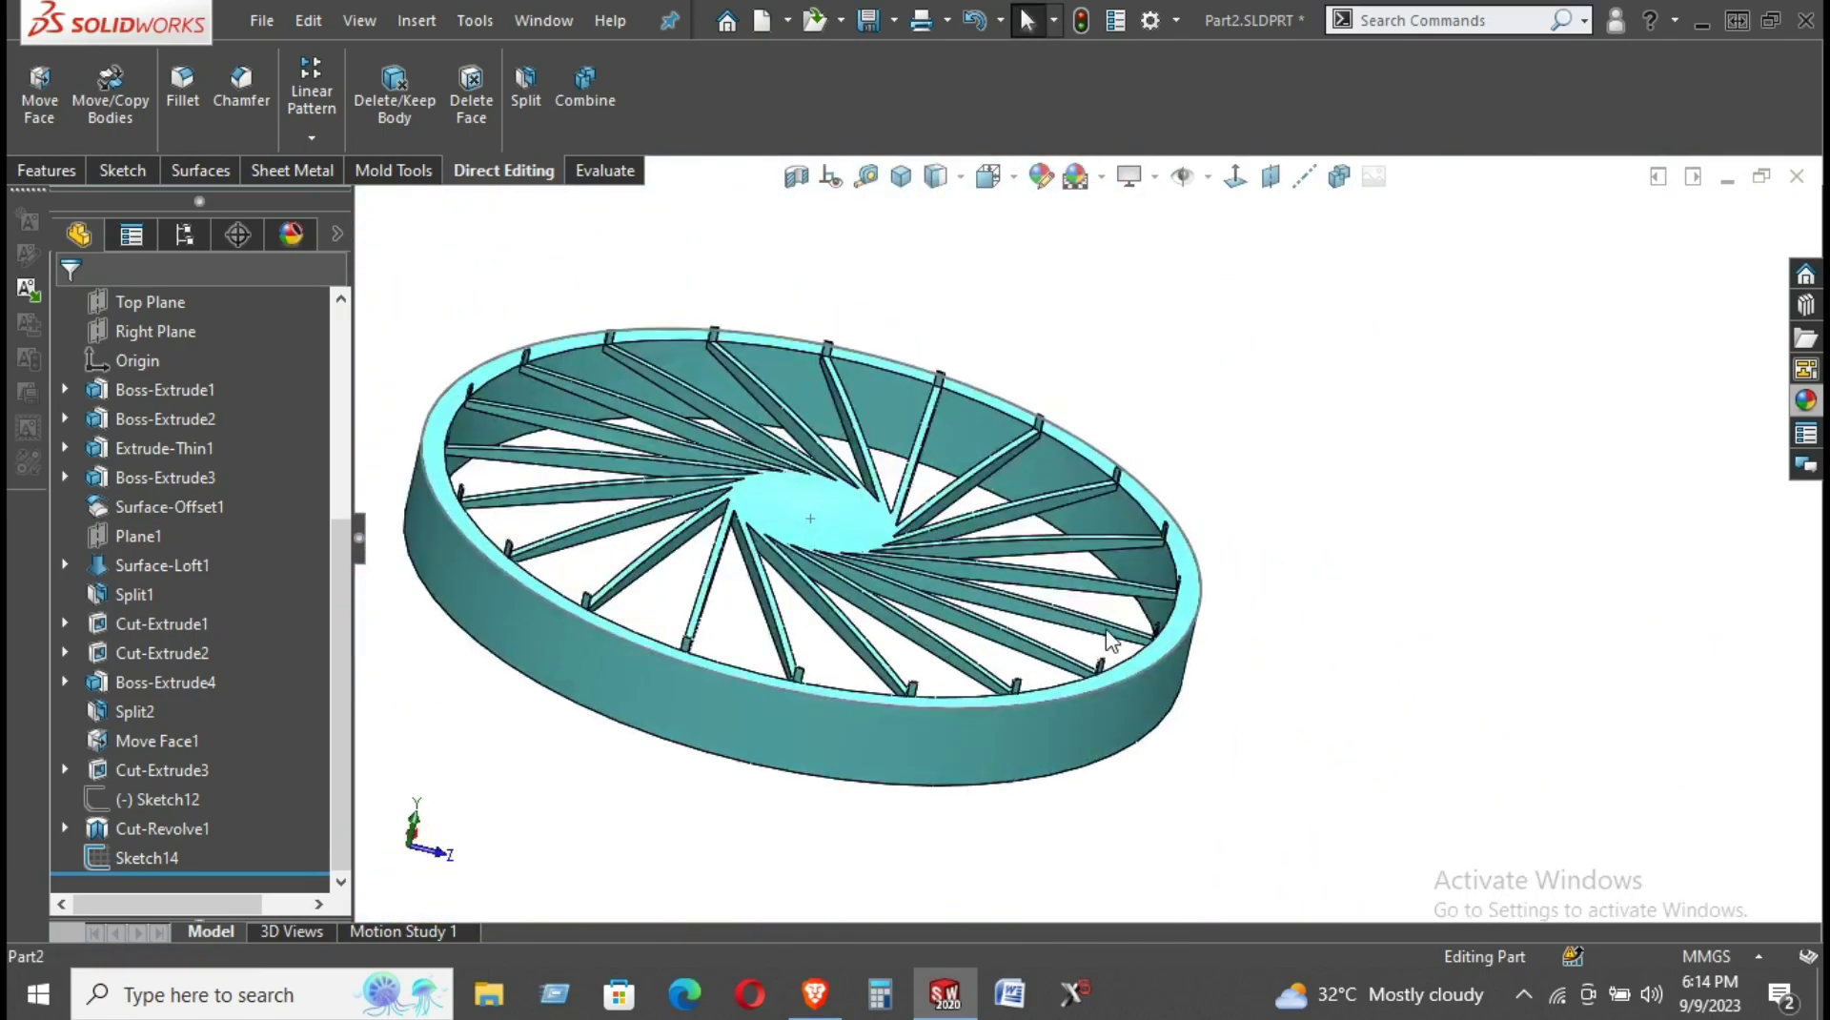
scroll(1103, 642, down, 3)
scroll(1021, 515, down, 3)
Copy a Cut-Revolve1 spoke face as an offset surface.
click(913, 446)
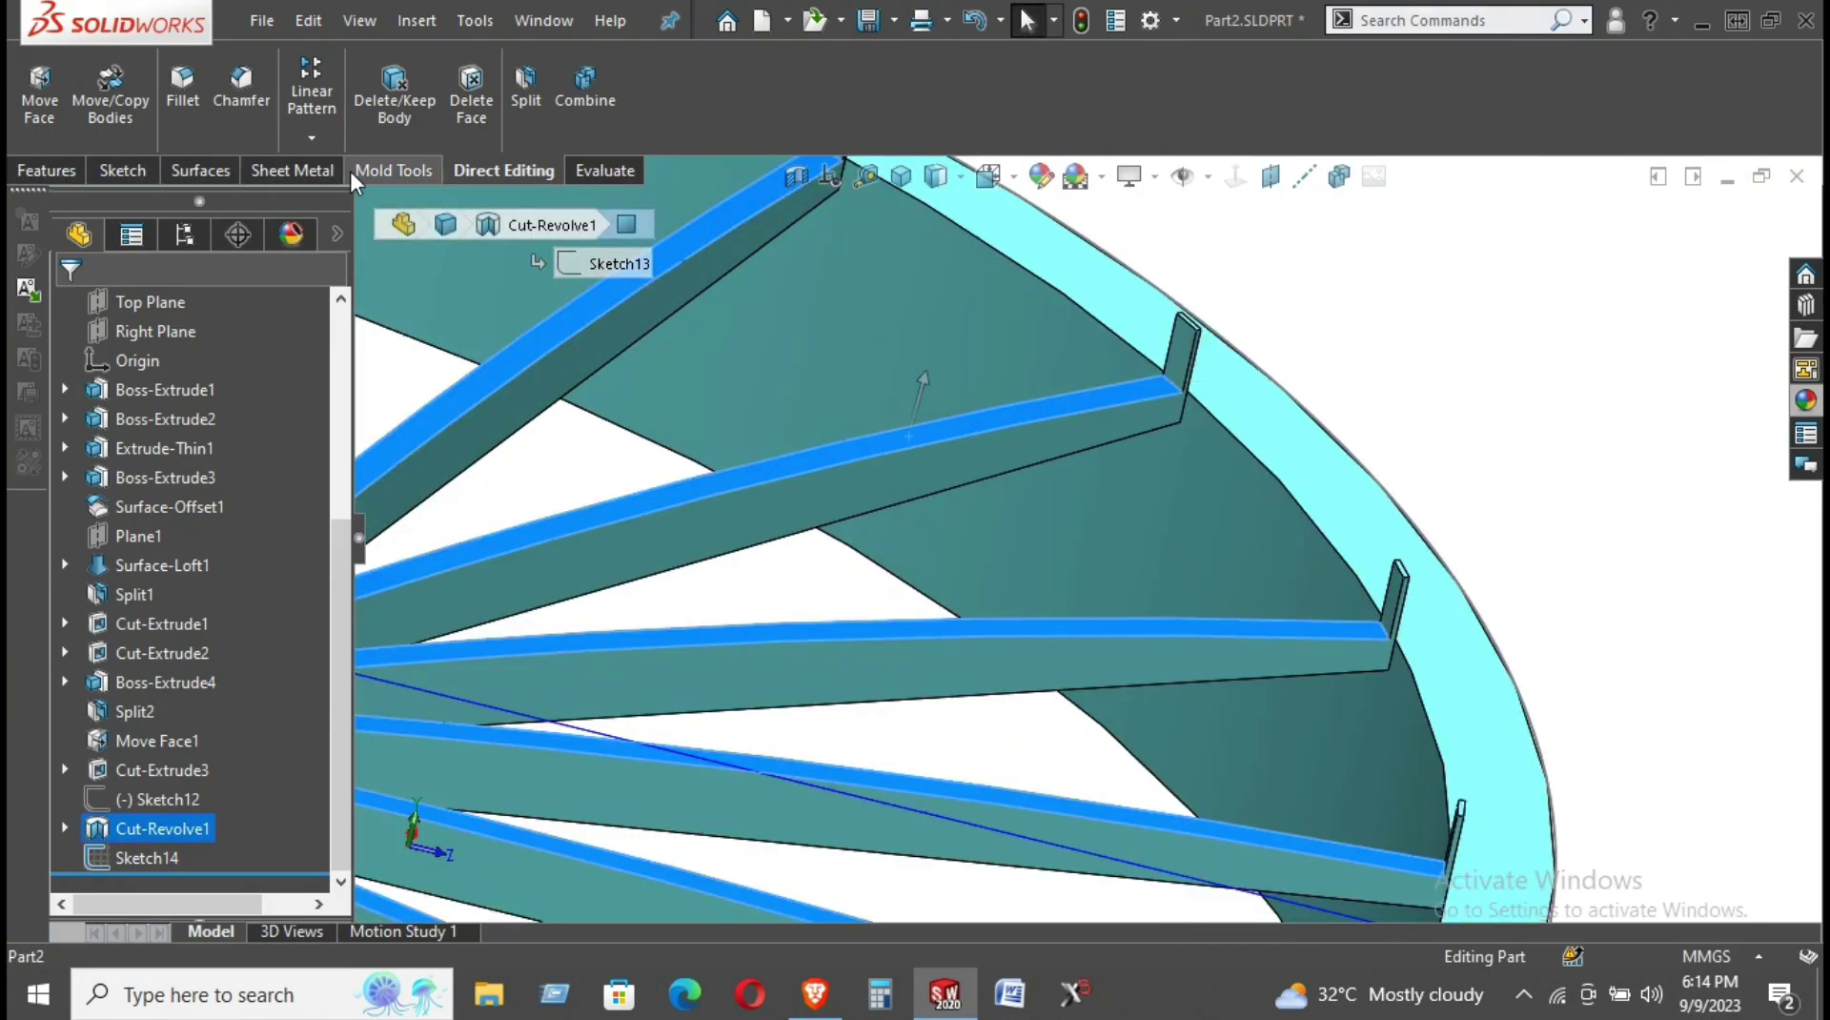
click(198, 169)
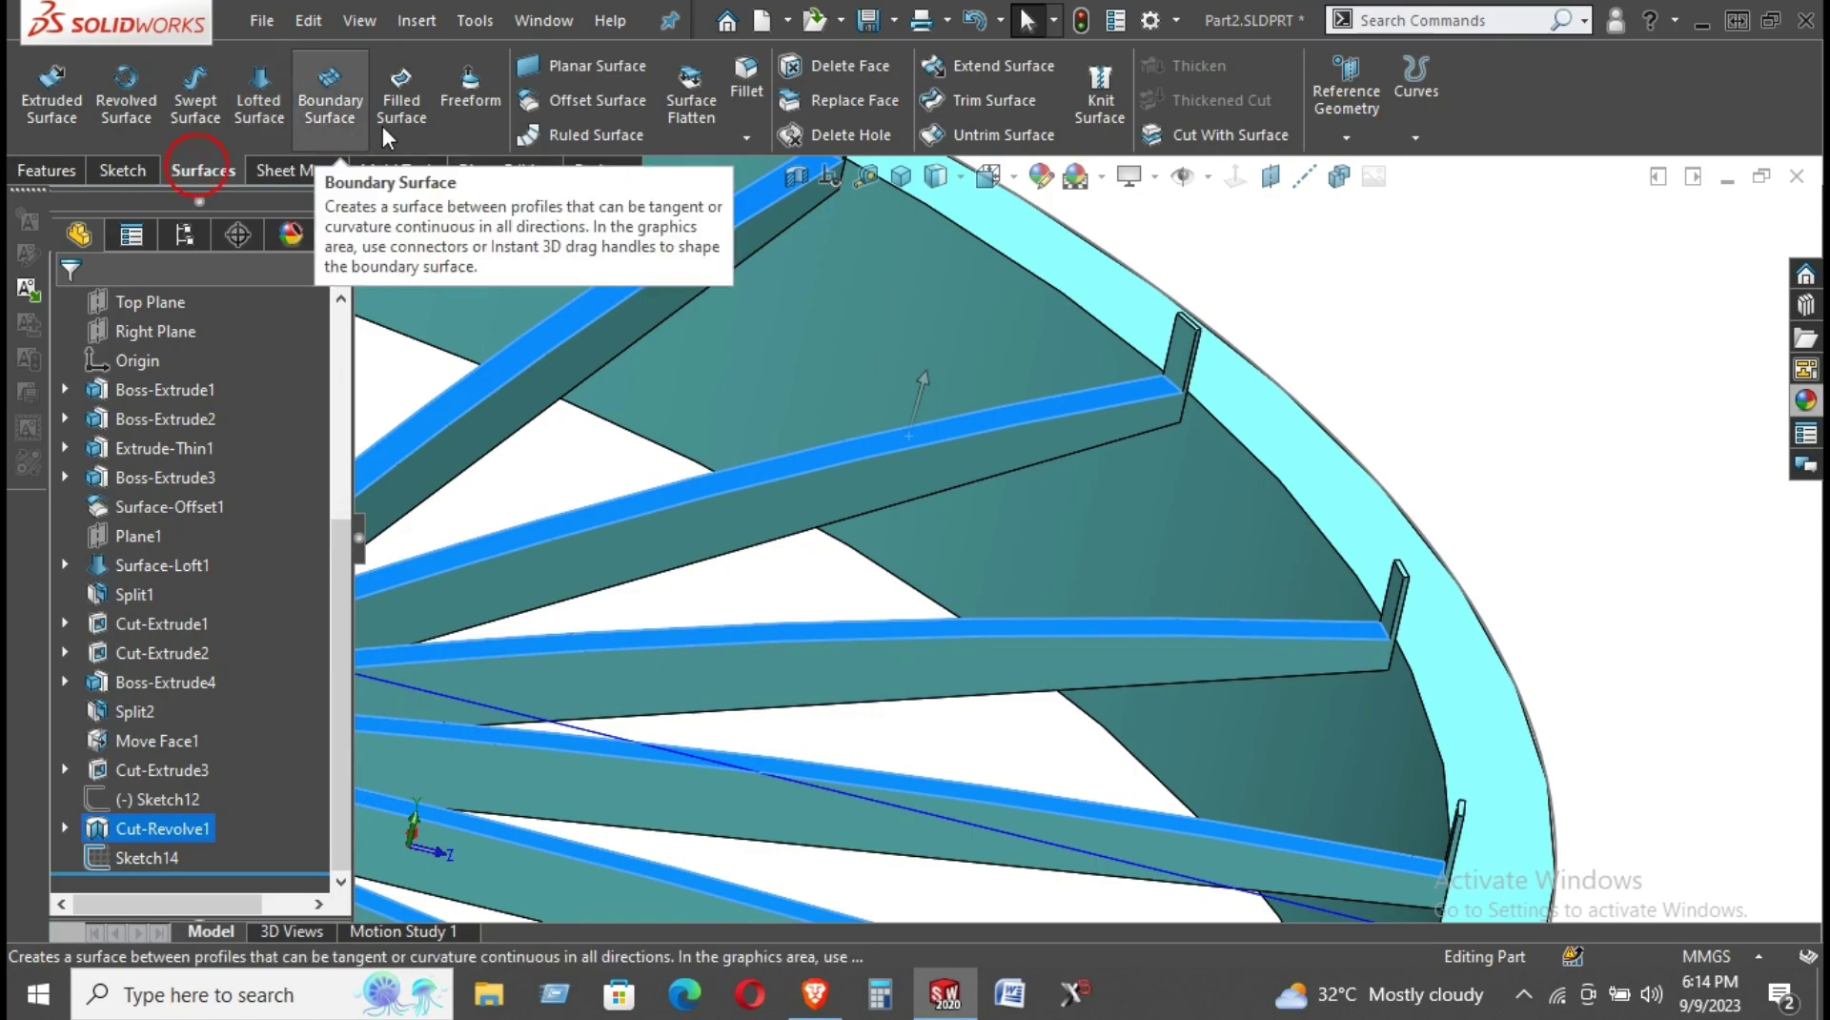
click(567, 110)
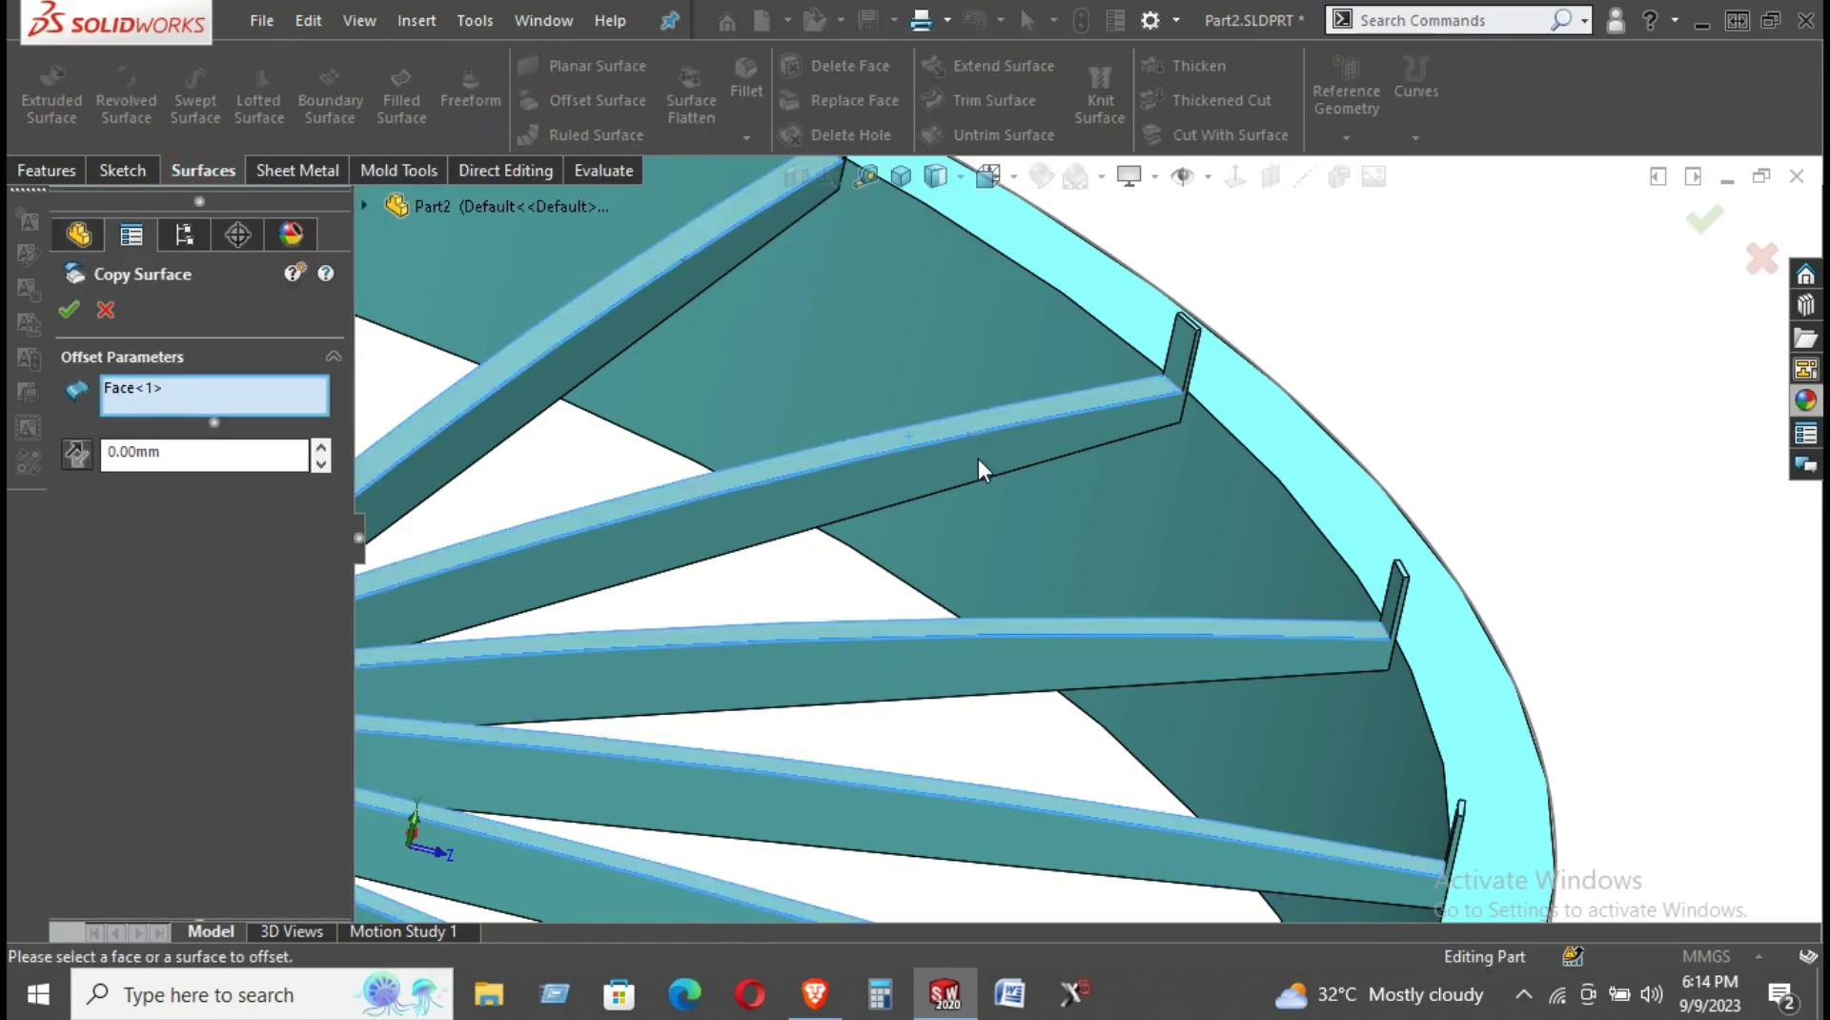
middle_drag(982, 469, 960, 401)
click(77, 312)
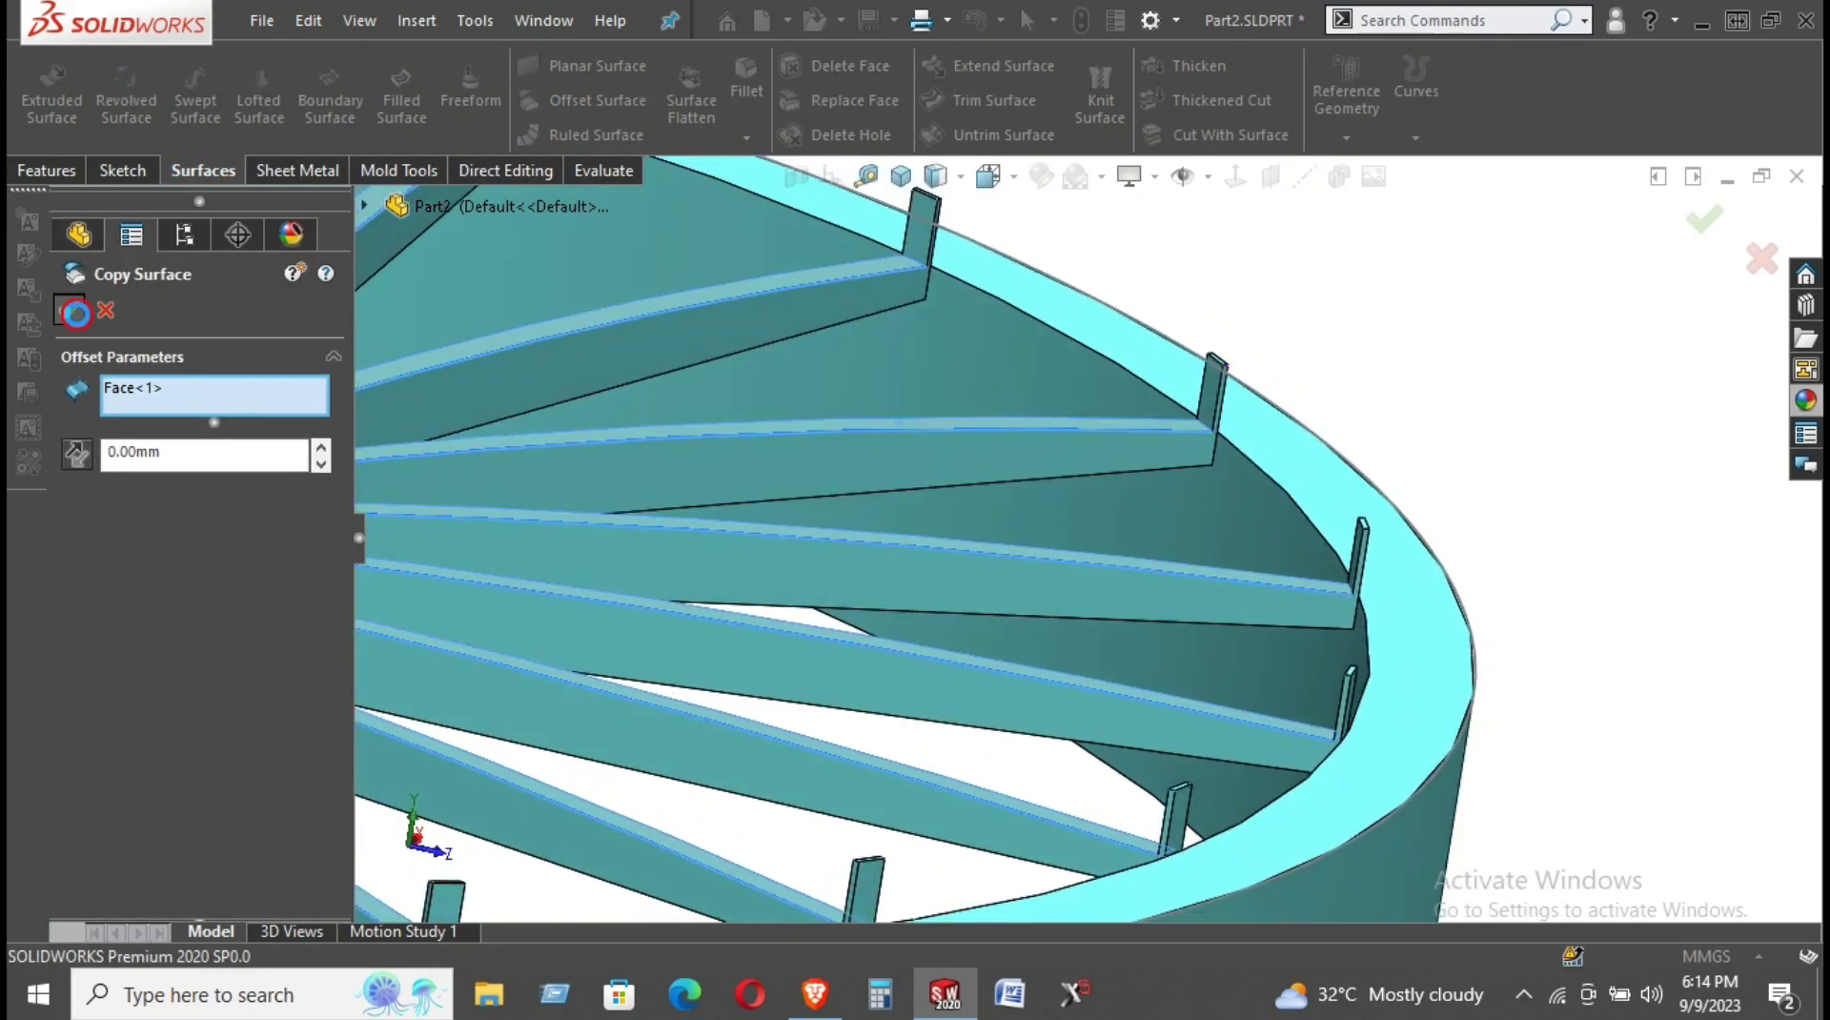
Hide the solid wheel body, leaving the copied spoke surfaces, and open Extend Surface.
right_click(1411, 562)
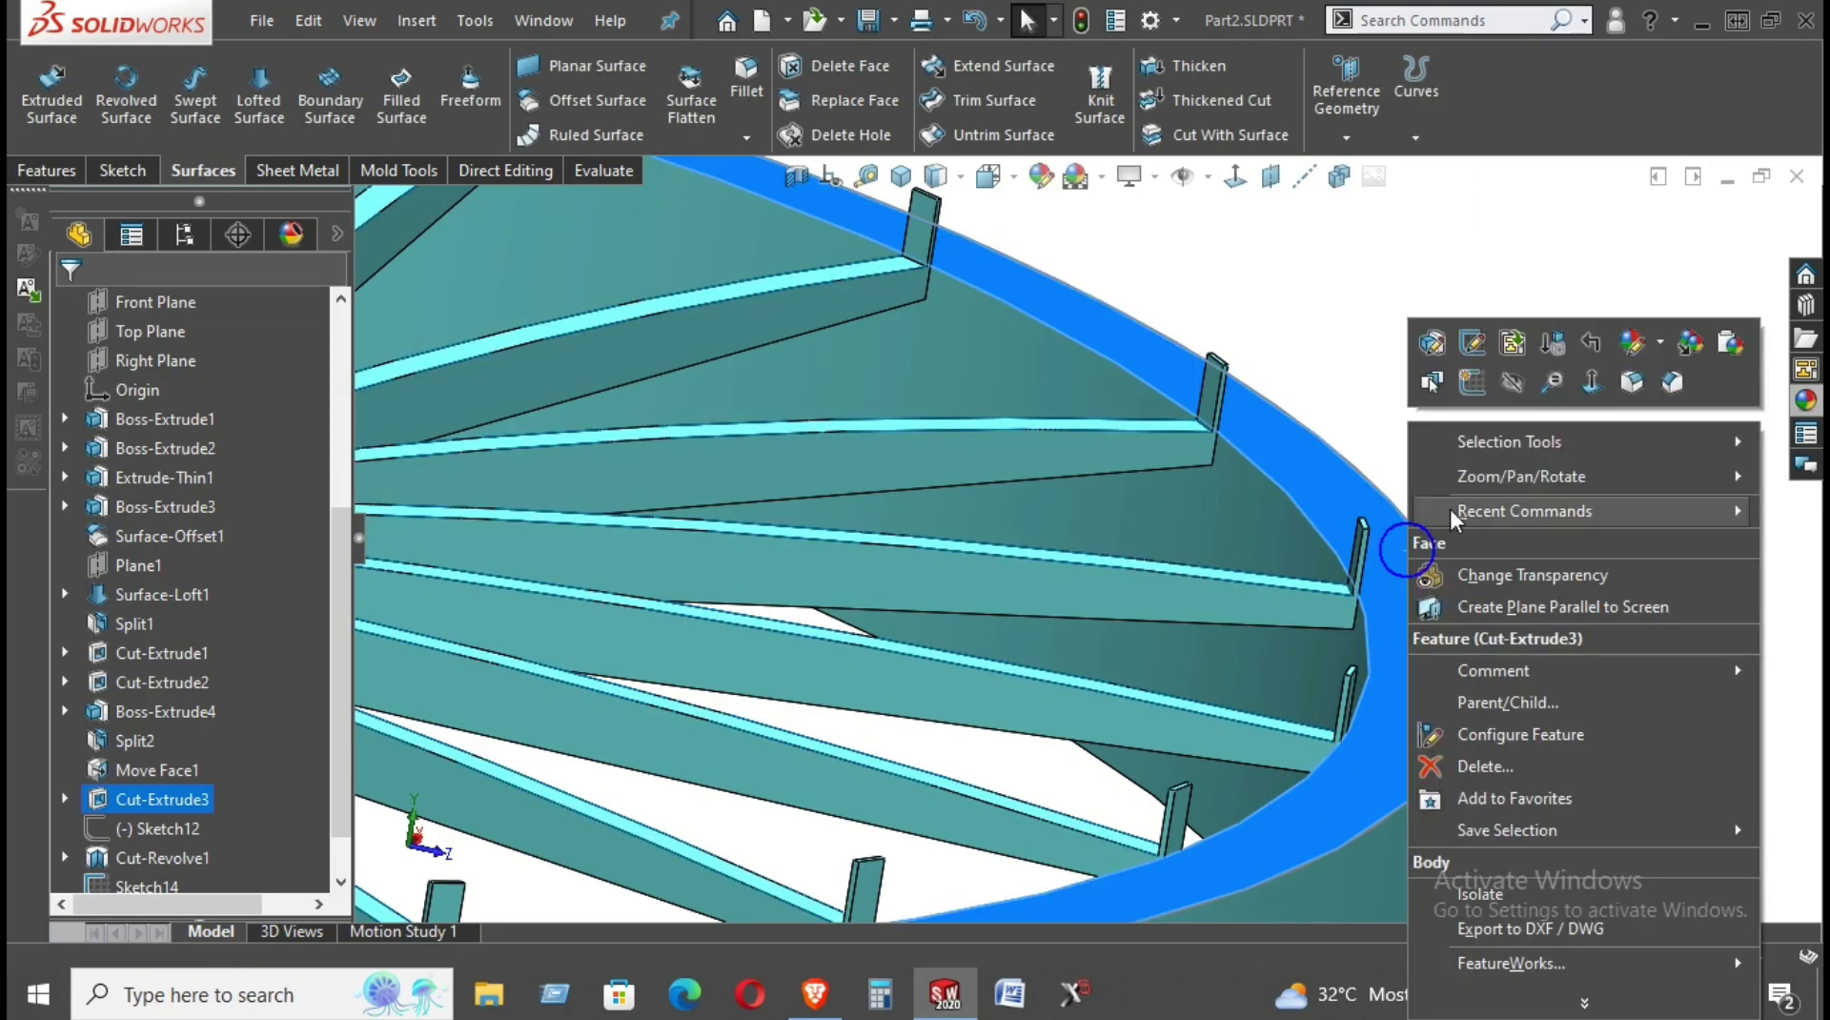
click(1511, 386)
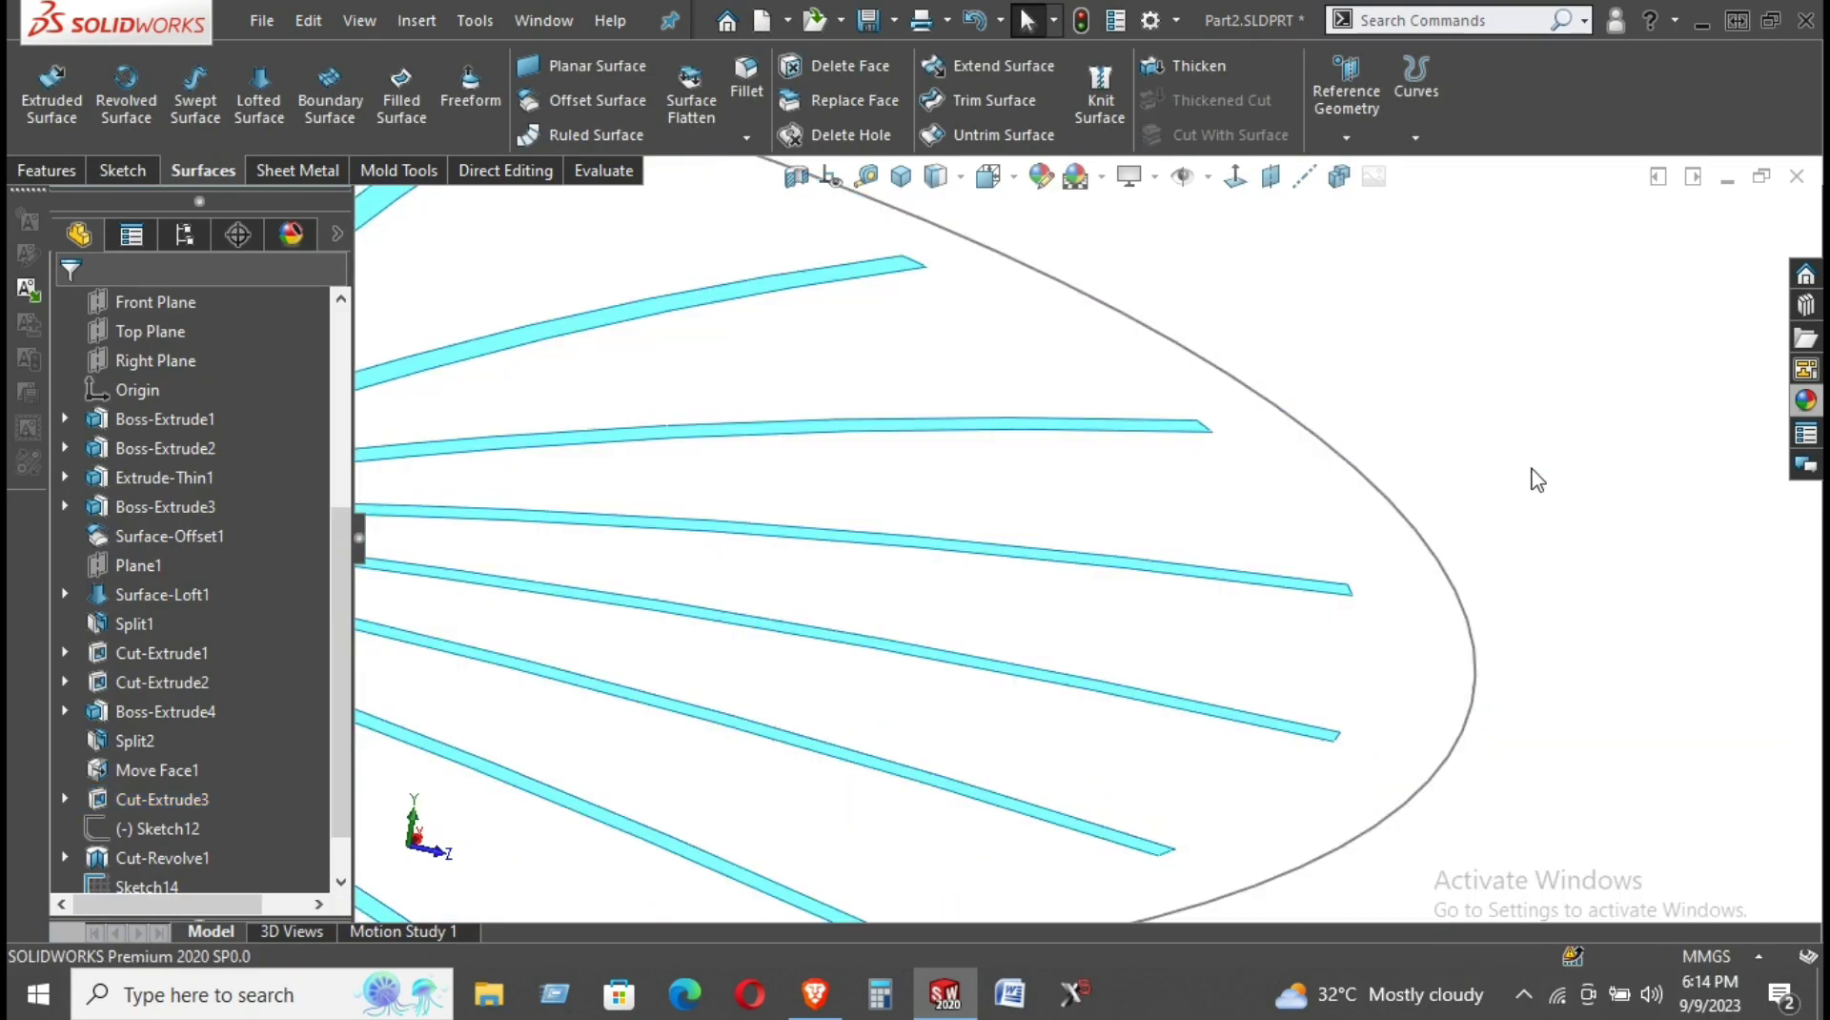
scroll(1430, 591, up, 5)
mouse_move(1398, 592)
middle_down()
mouse_move(1287, 572)
mouse_move(1348, 621)
middle_up()
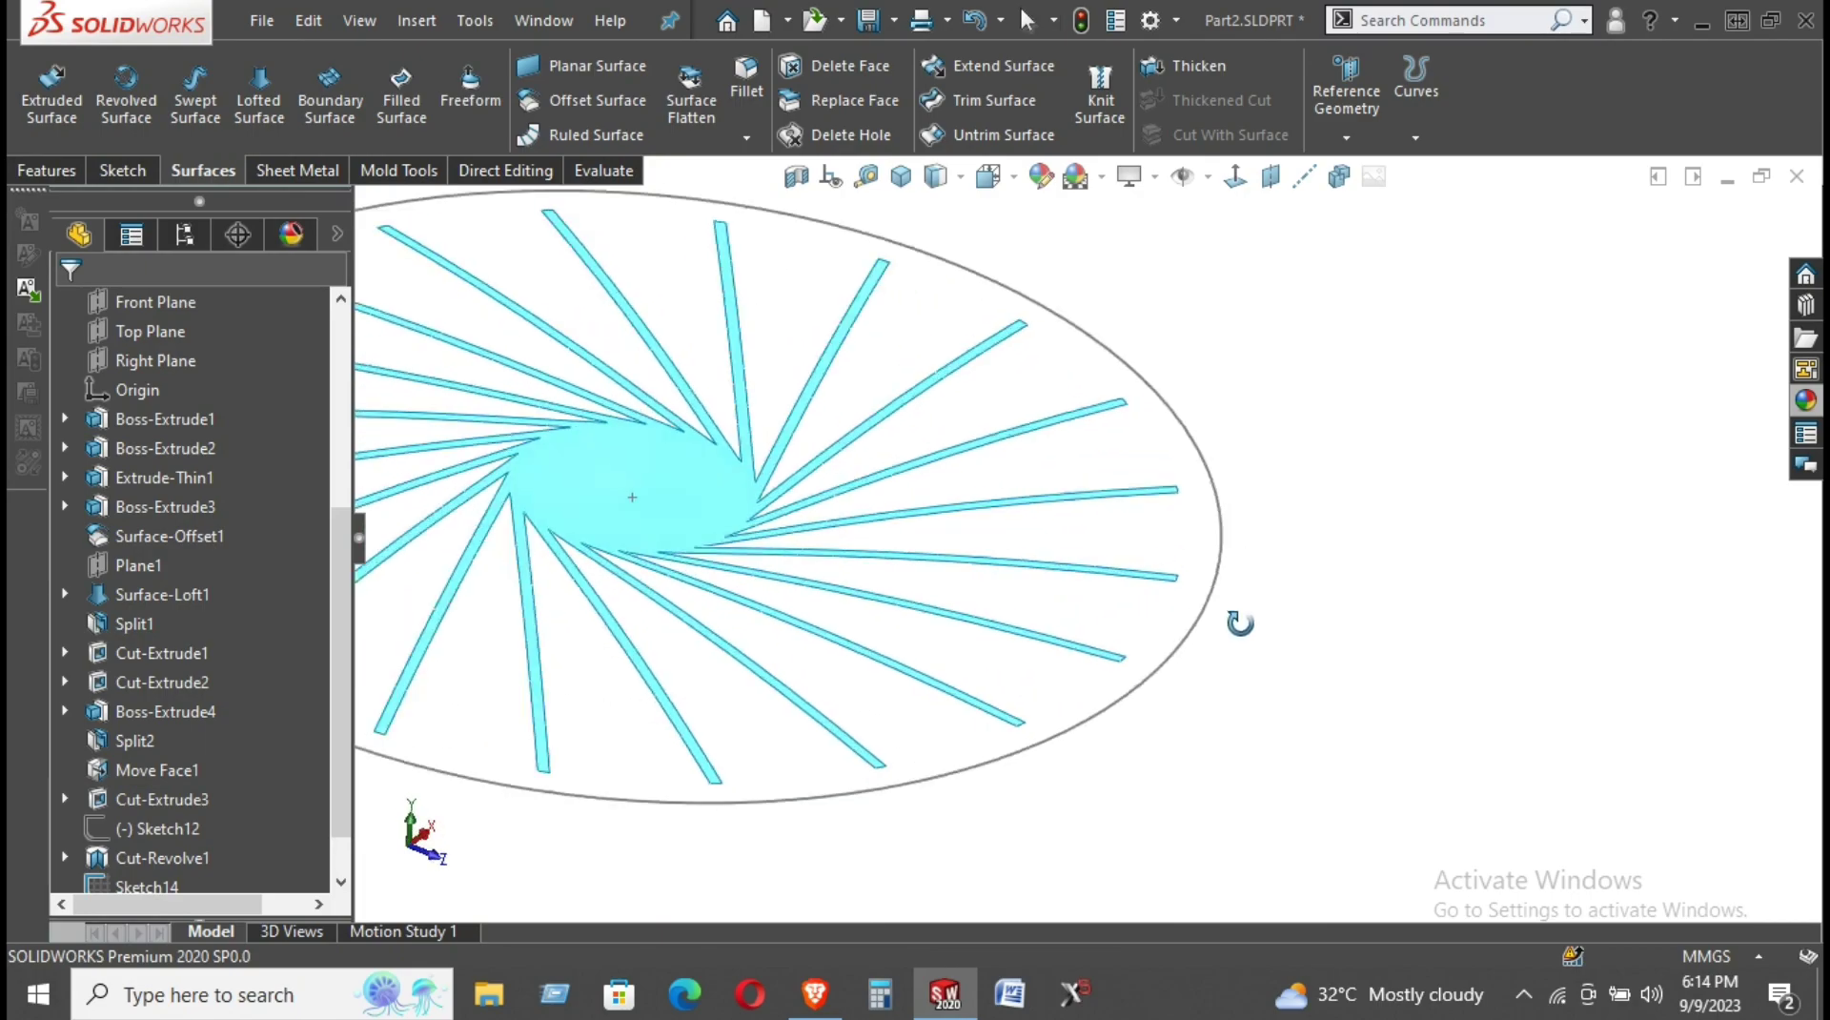
scroll(1162, 600, down, 5)
scroll(1195, 558, down, 2)
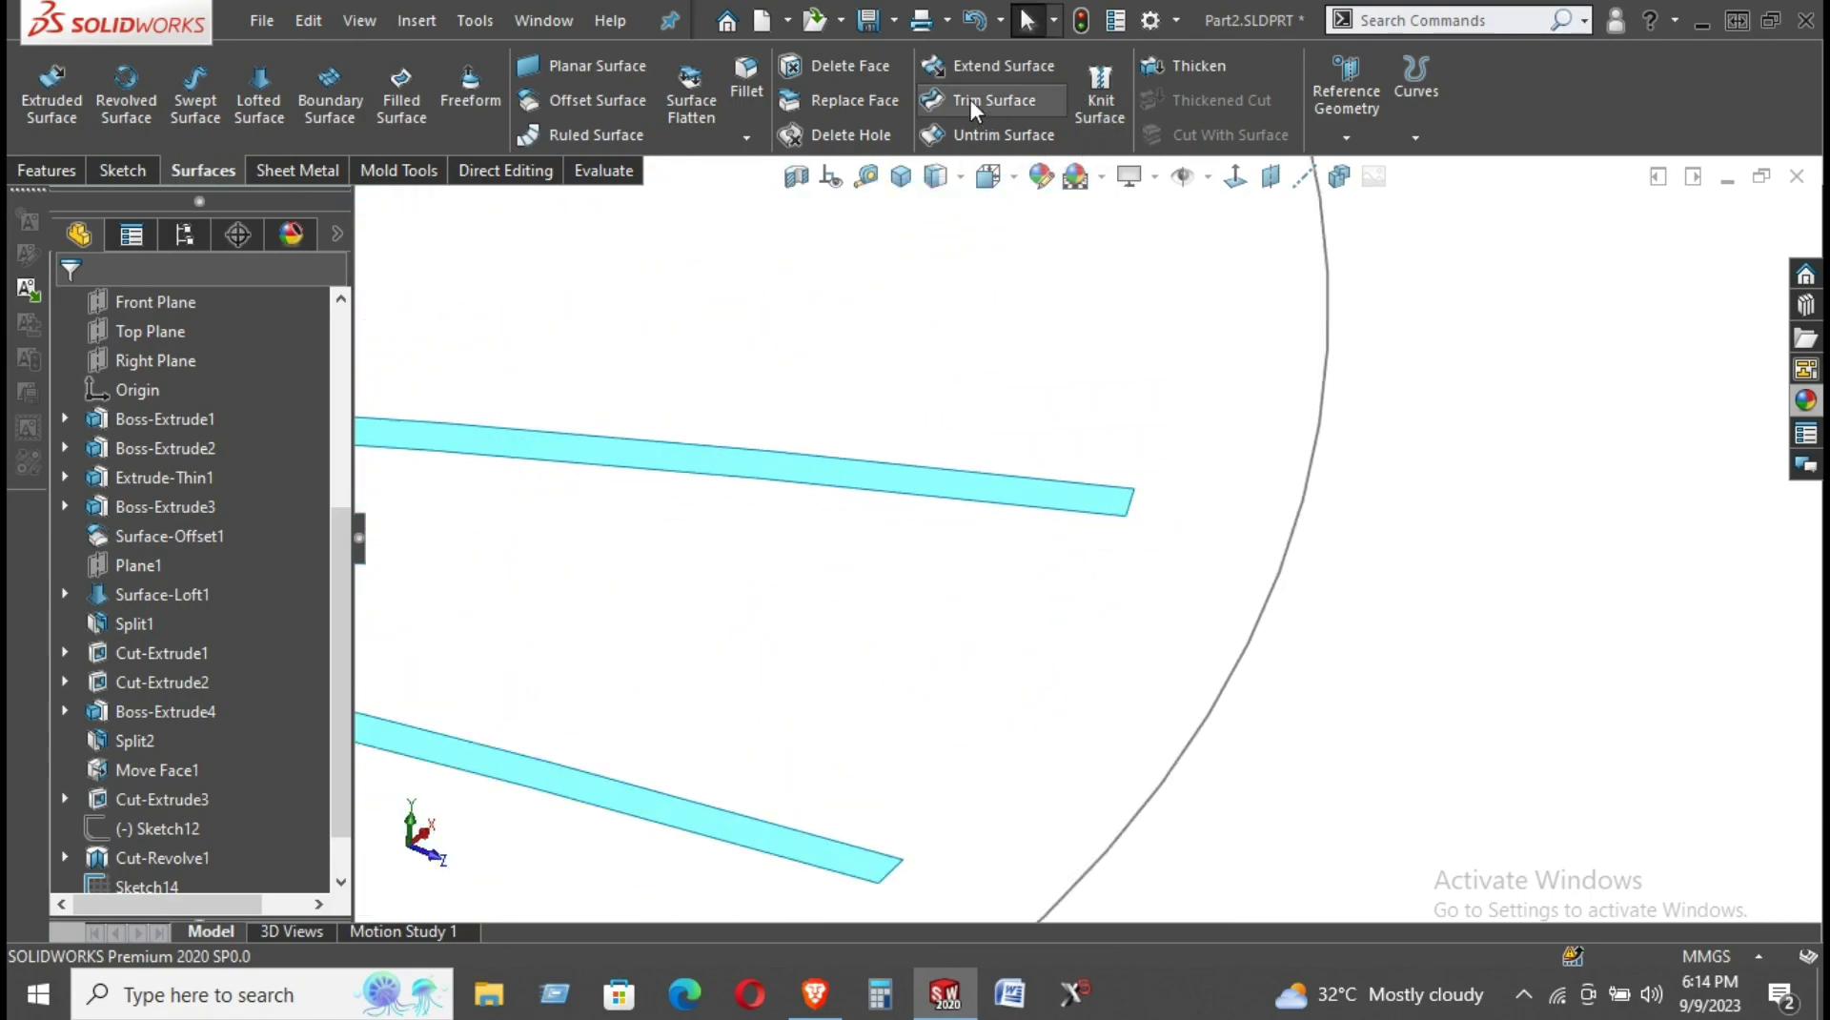
click(953, 67)
click(1131, 502)
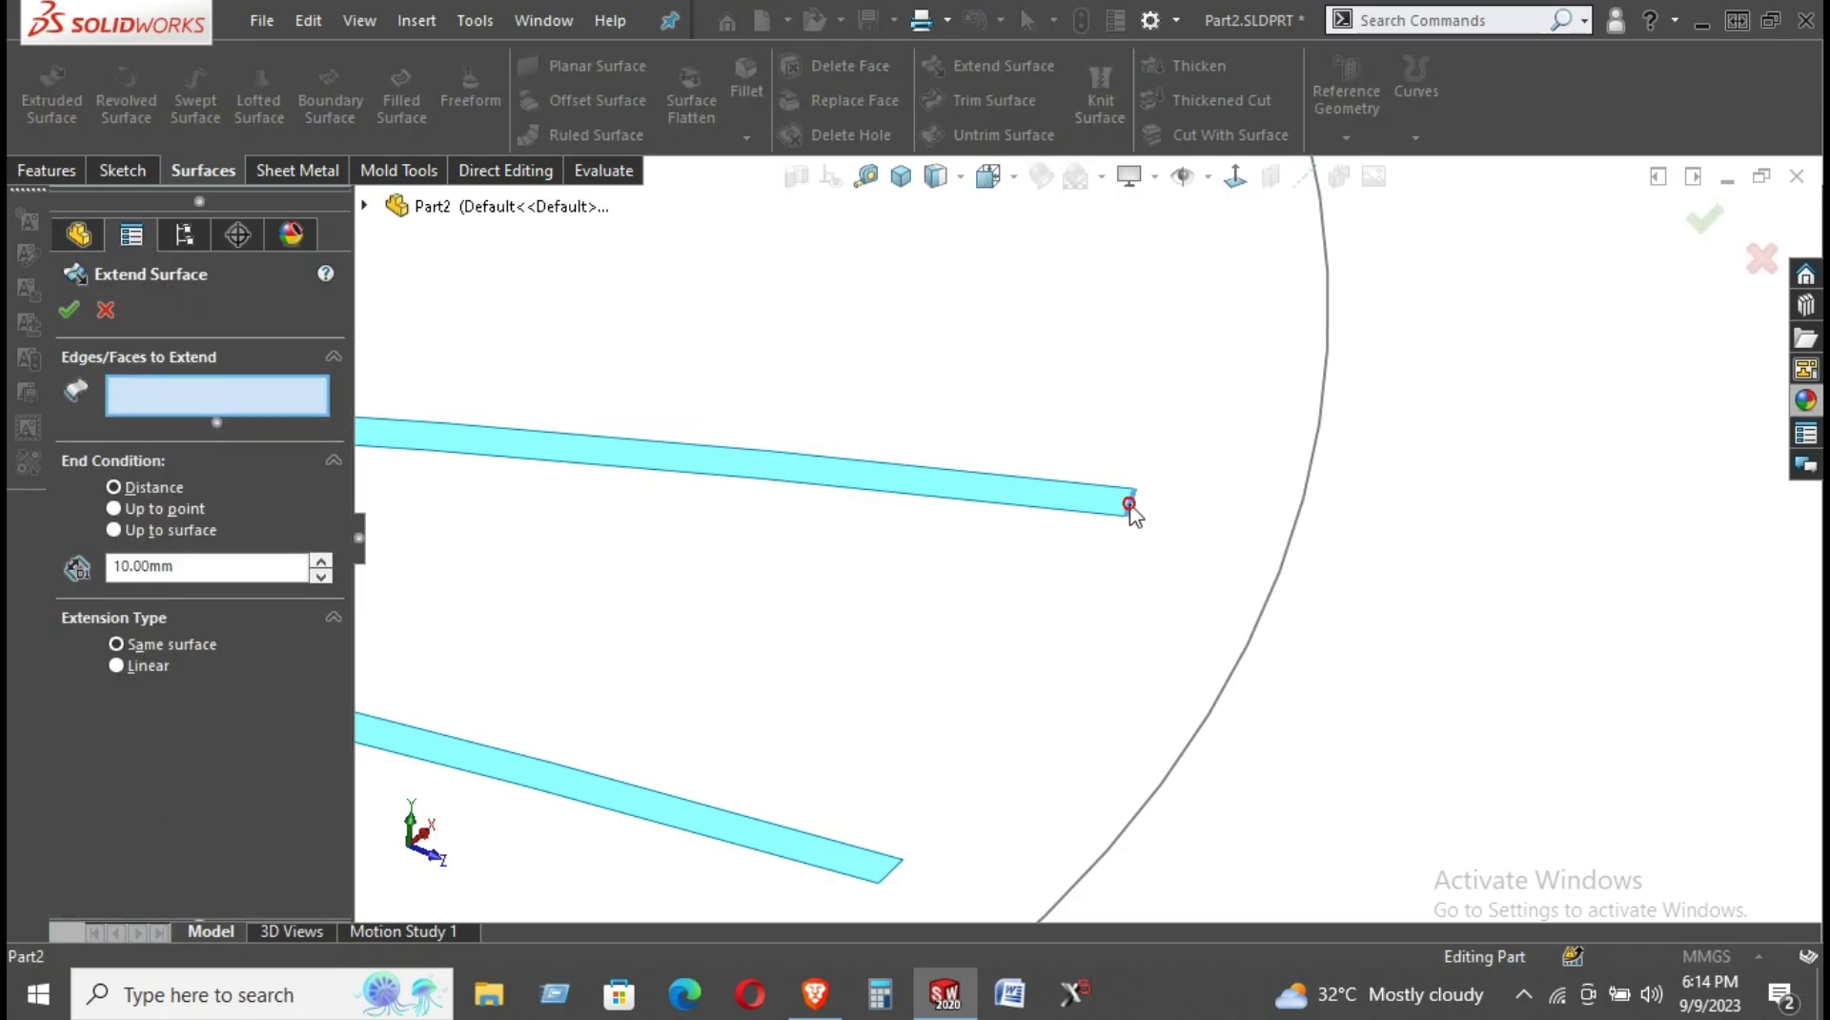
click(897, 885)
scroll(1087, 743, up, 2)
scroll(991, 763, up, 1)
scroll(1140, 706, up, 2)
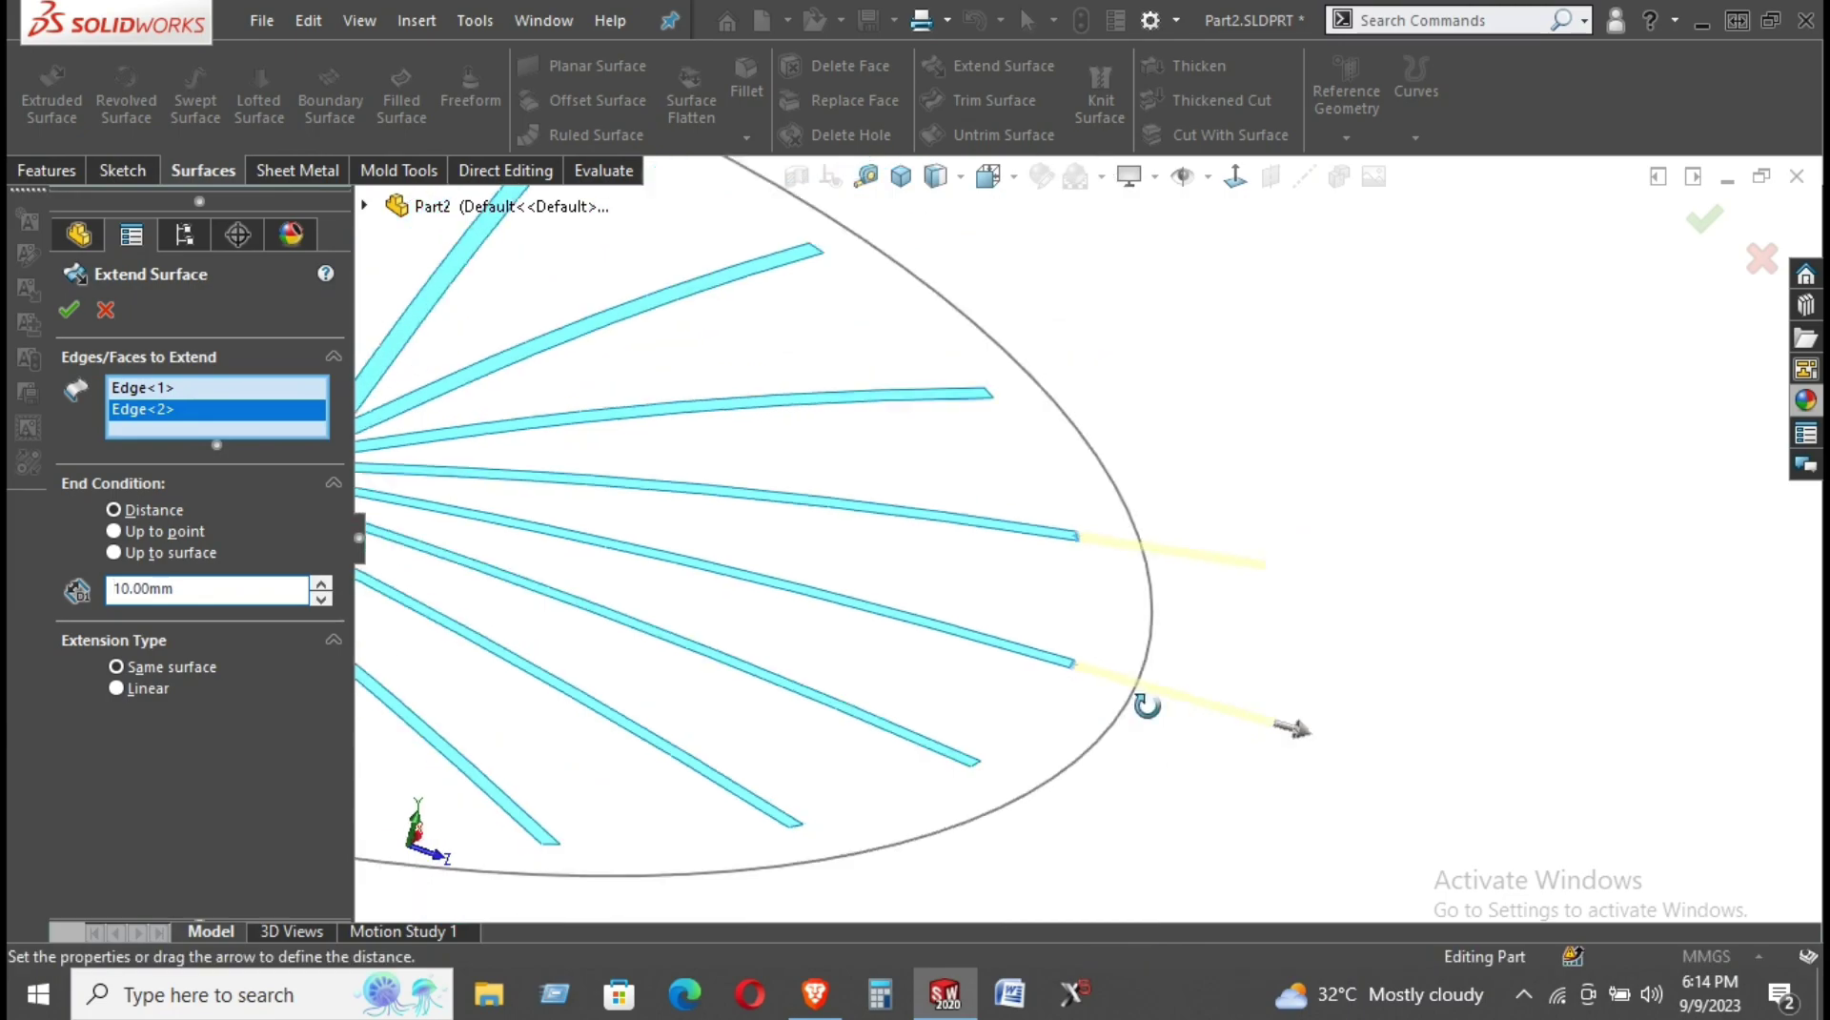
scroll(1168, 707, up, 1)
scroll(1132, 723, up, 1)
scroll(1135, 726, up, 1)
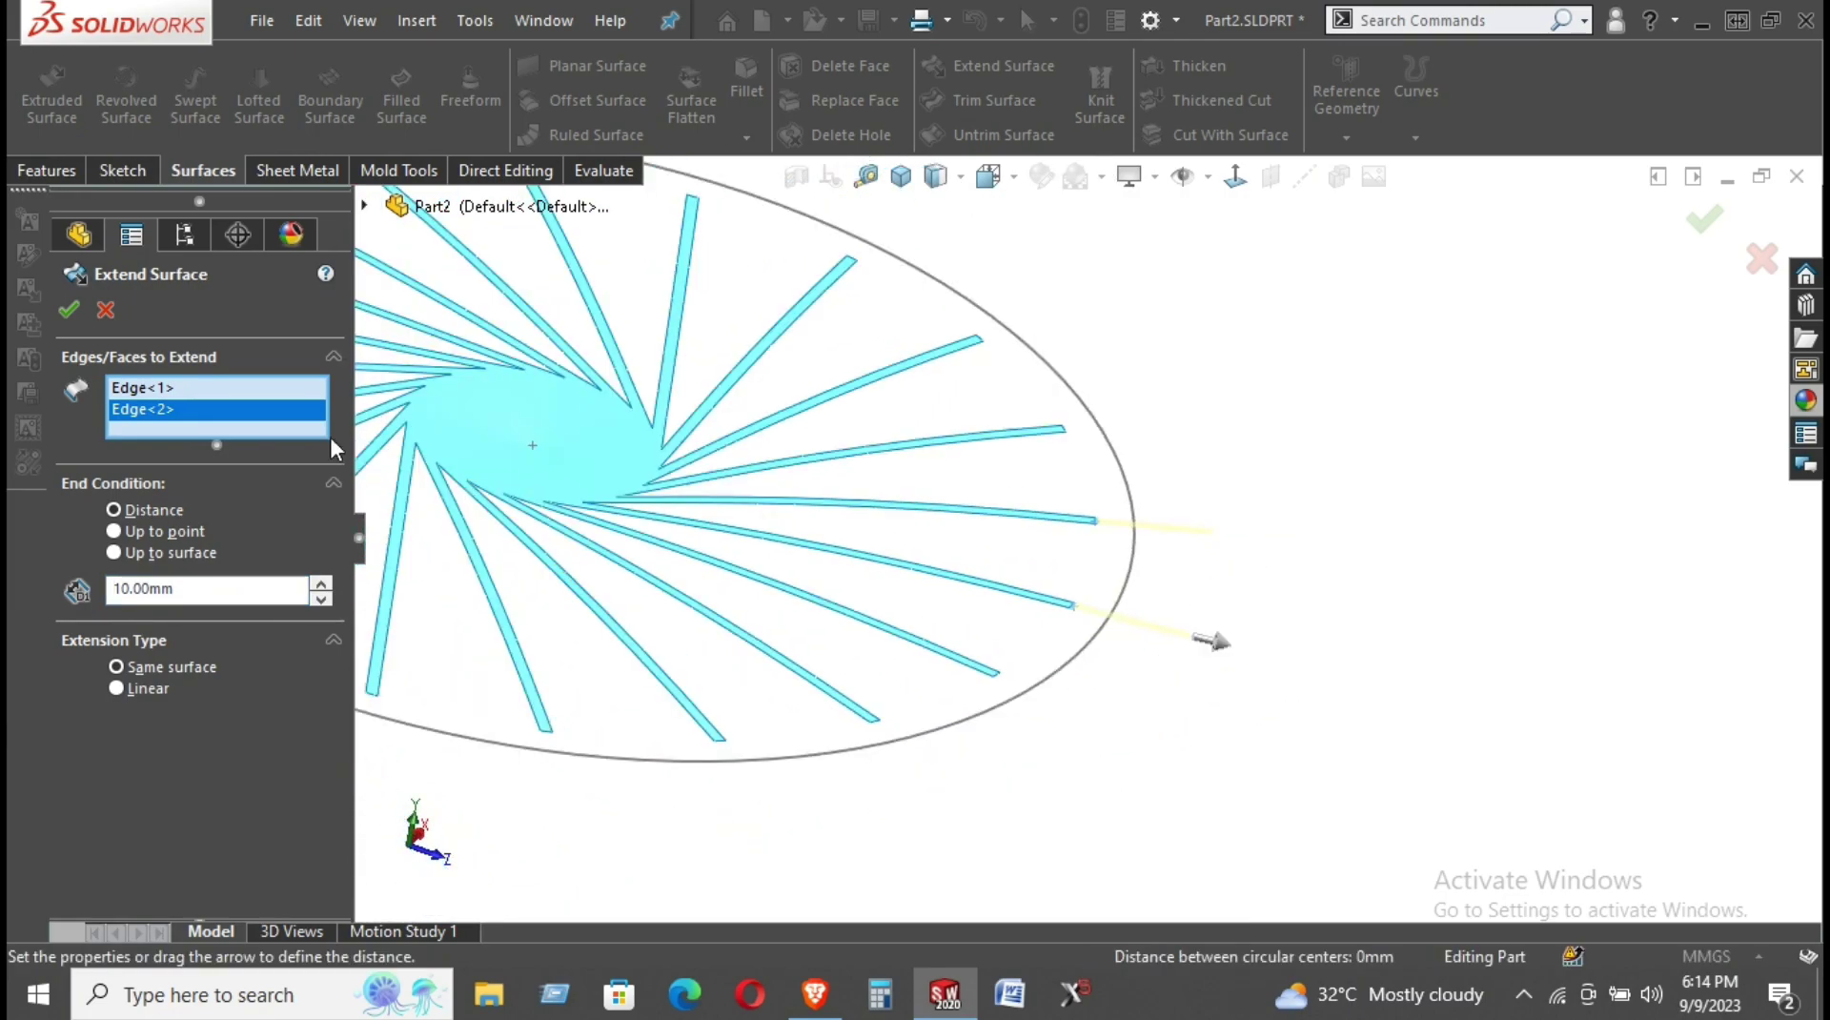
right_click(286, 396)
click(382, 412)
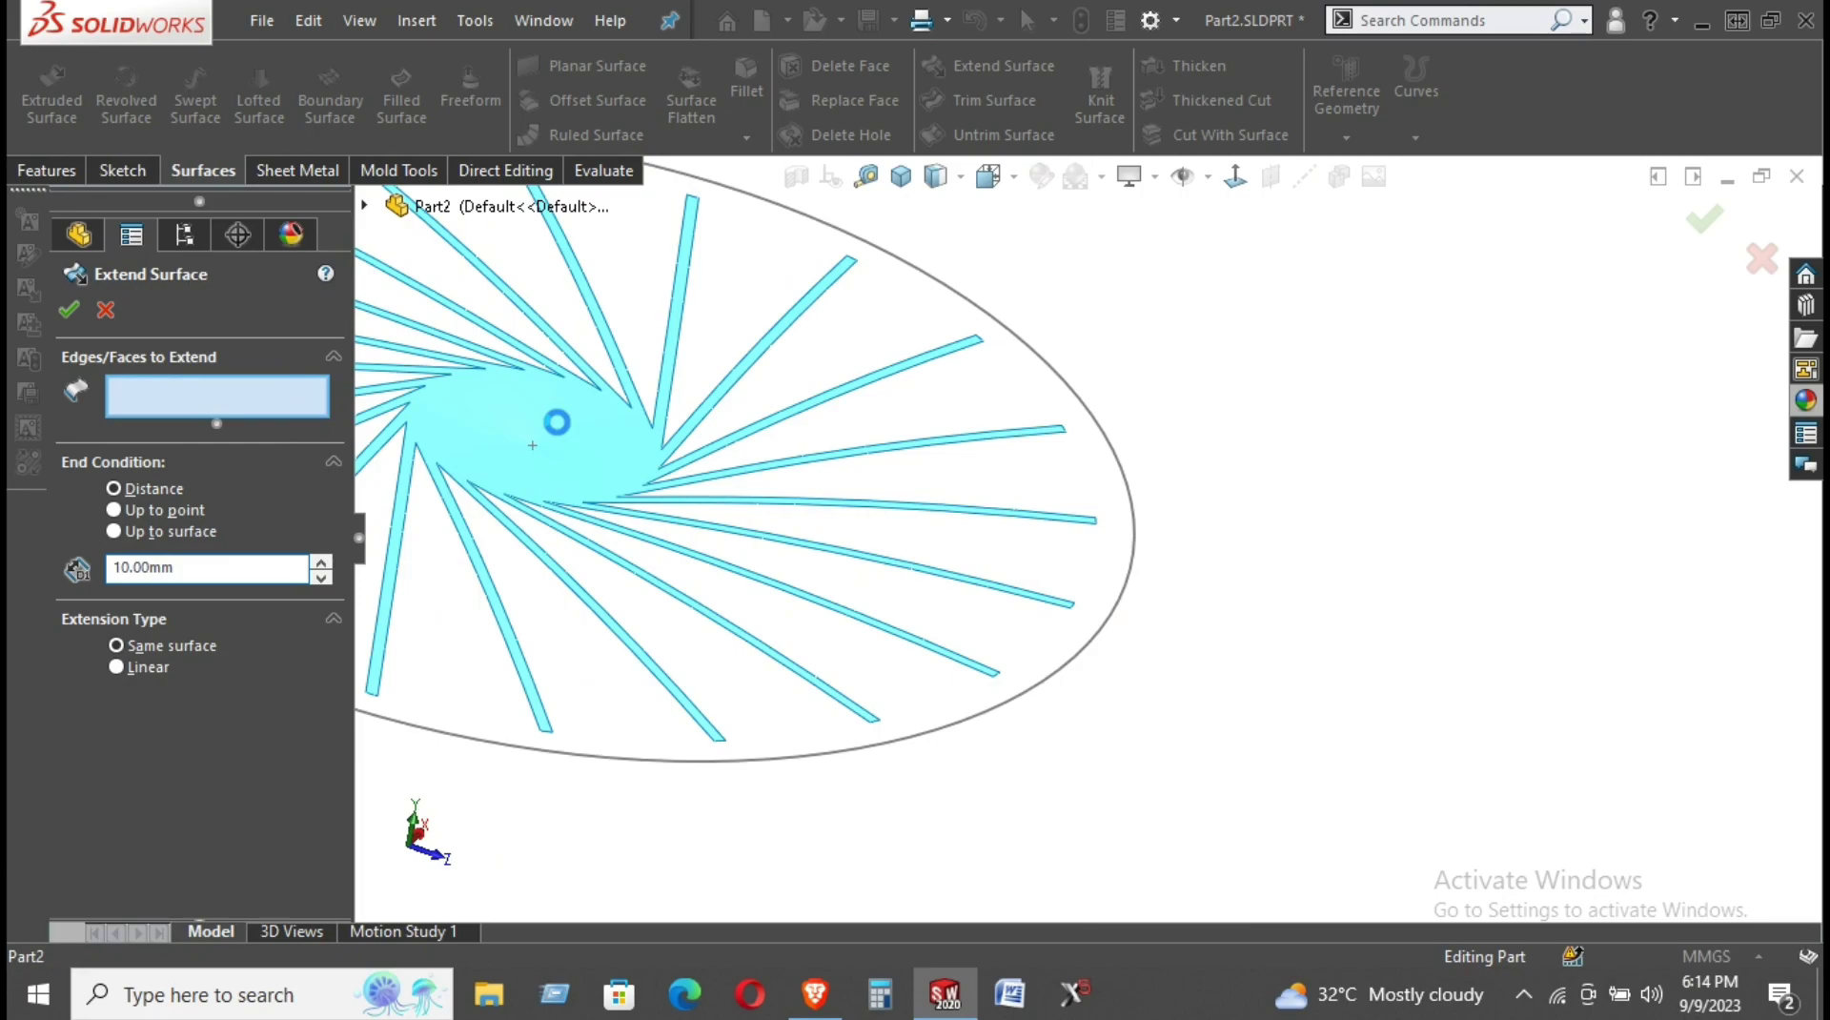
click(560, 434)
mouse_move(896, 438)
middle_down()
mouse_move(898, 284)
mouse_move(809, 306)
middle_up()
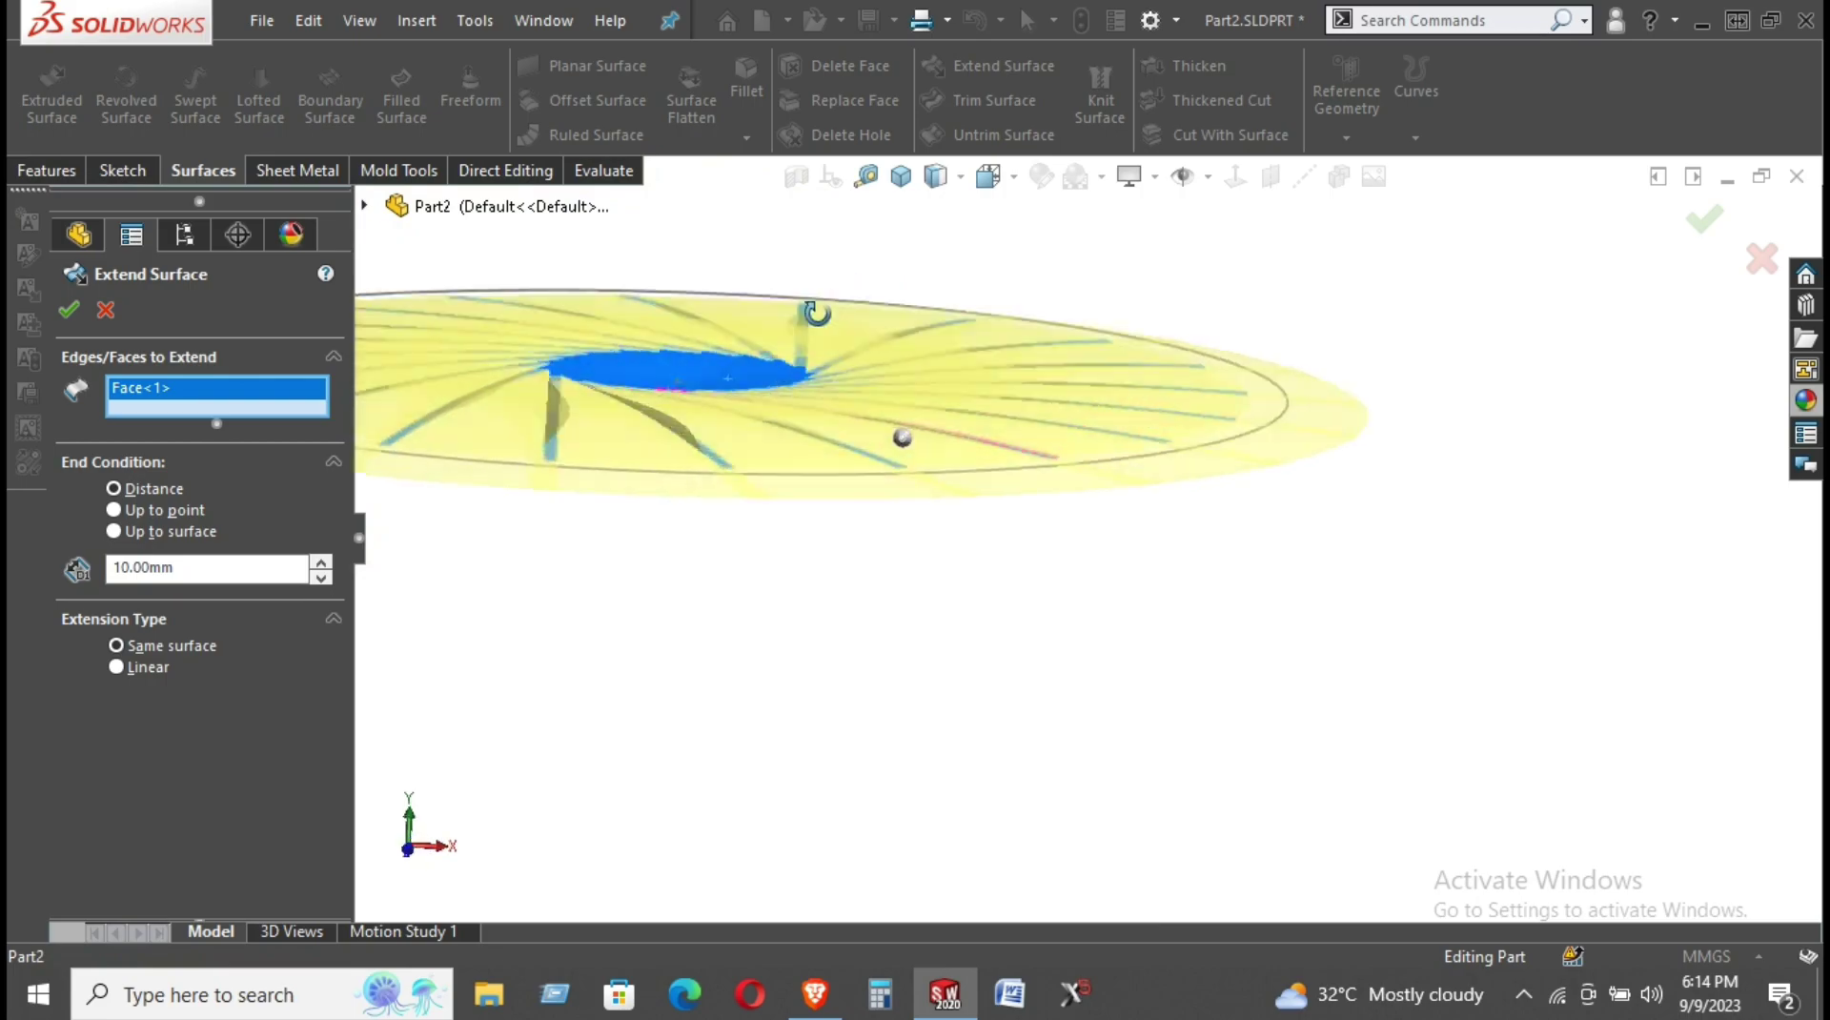
scroll(809, 306, down, 3)
click(229, 568)
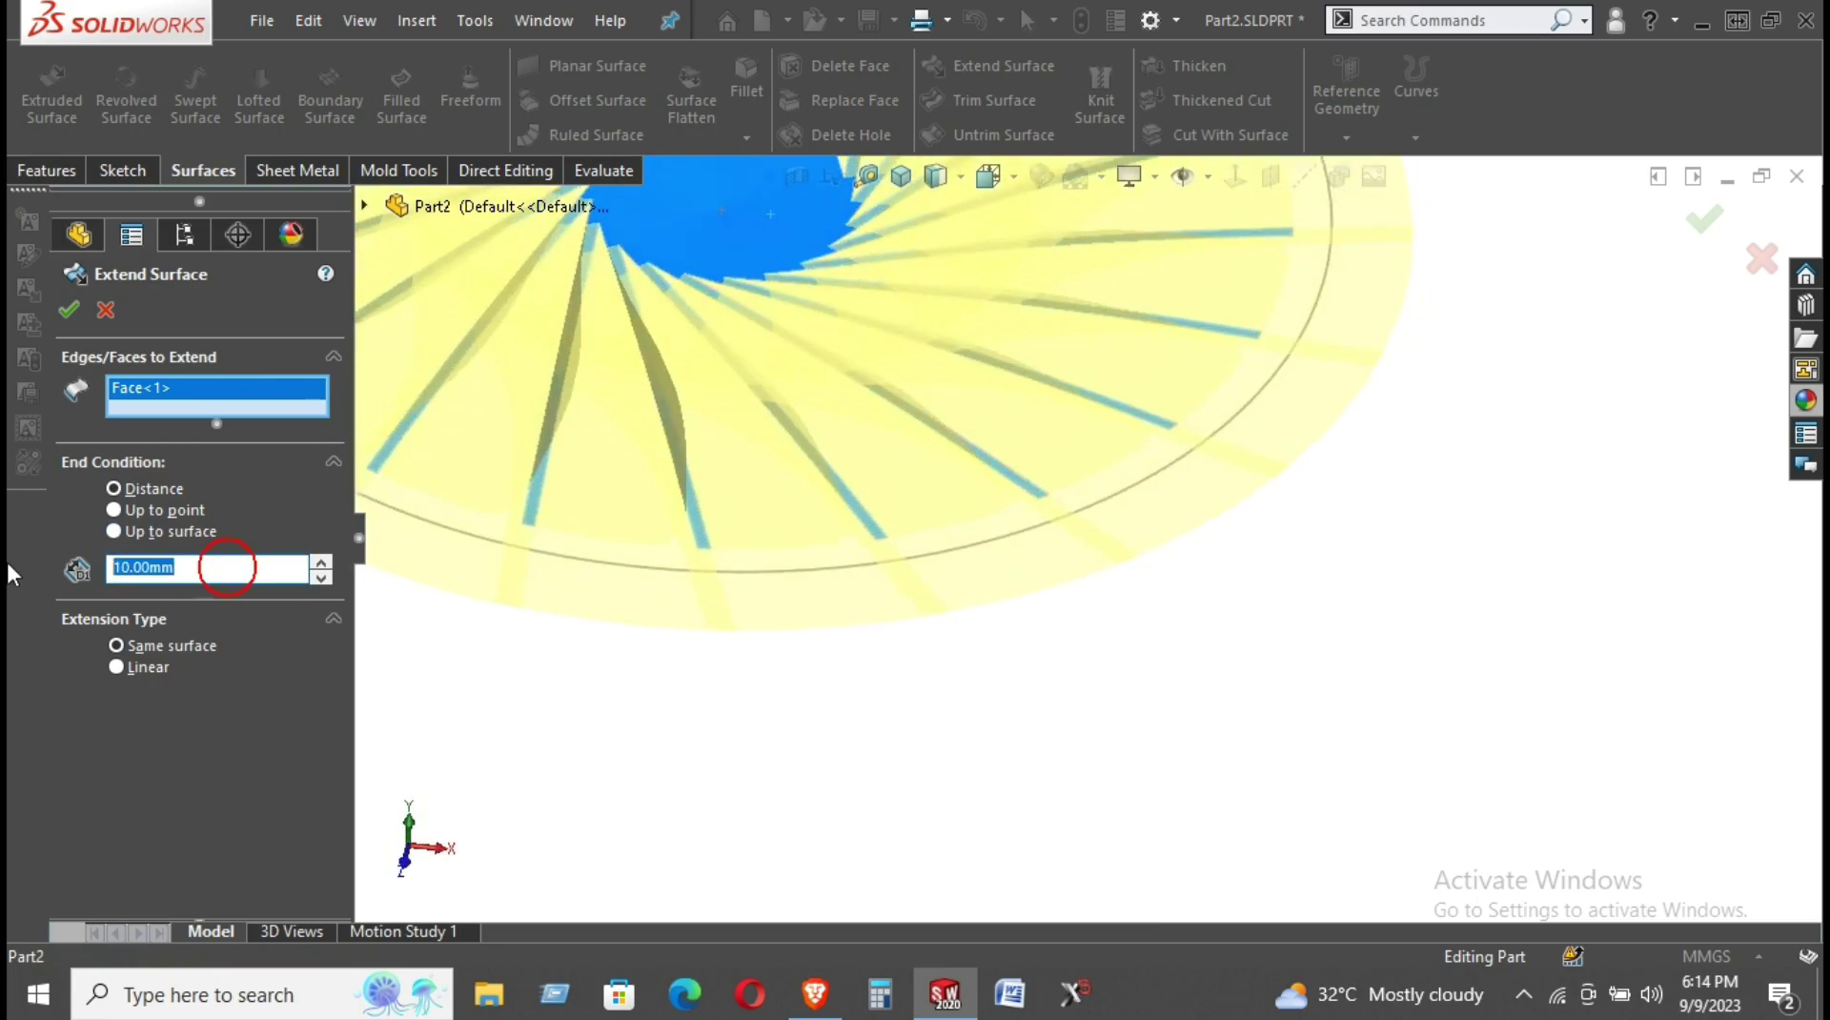
key(Home)
key(Delete)
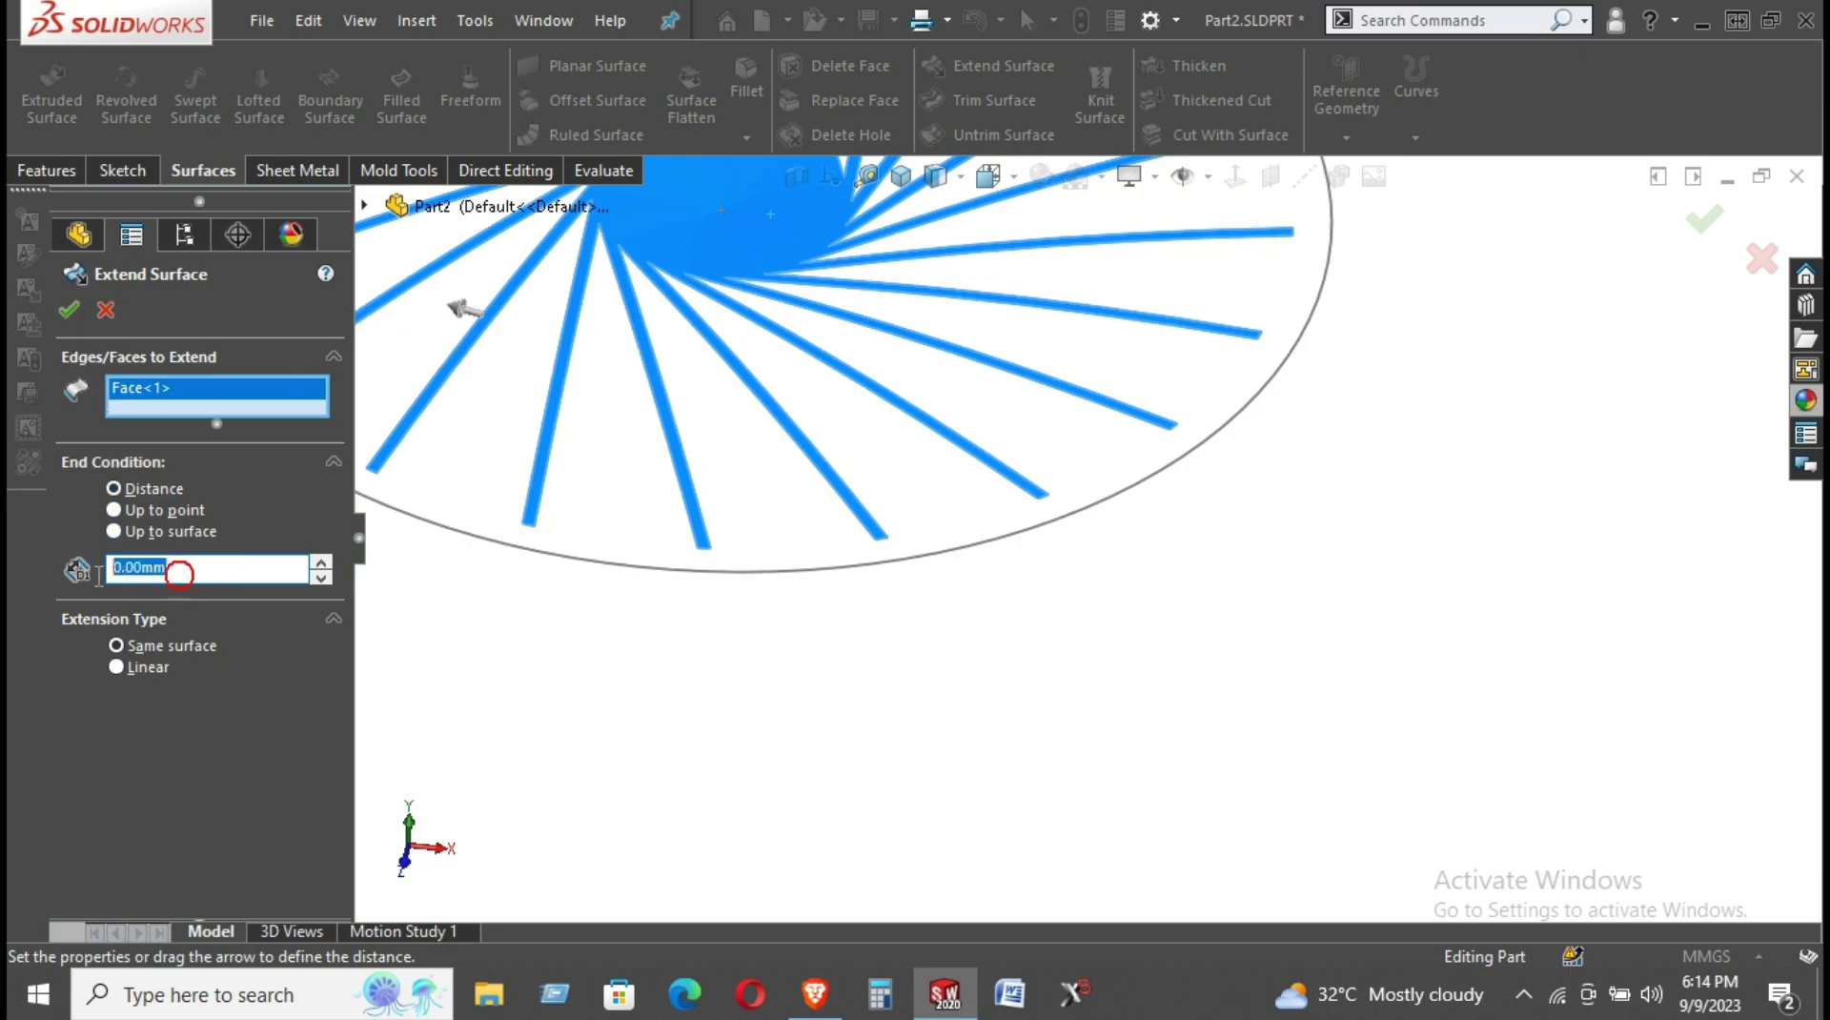
text(2)
key(Return)
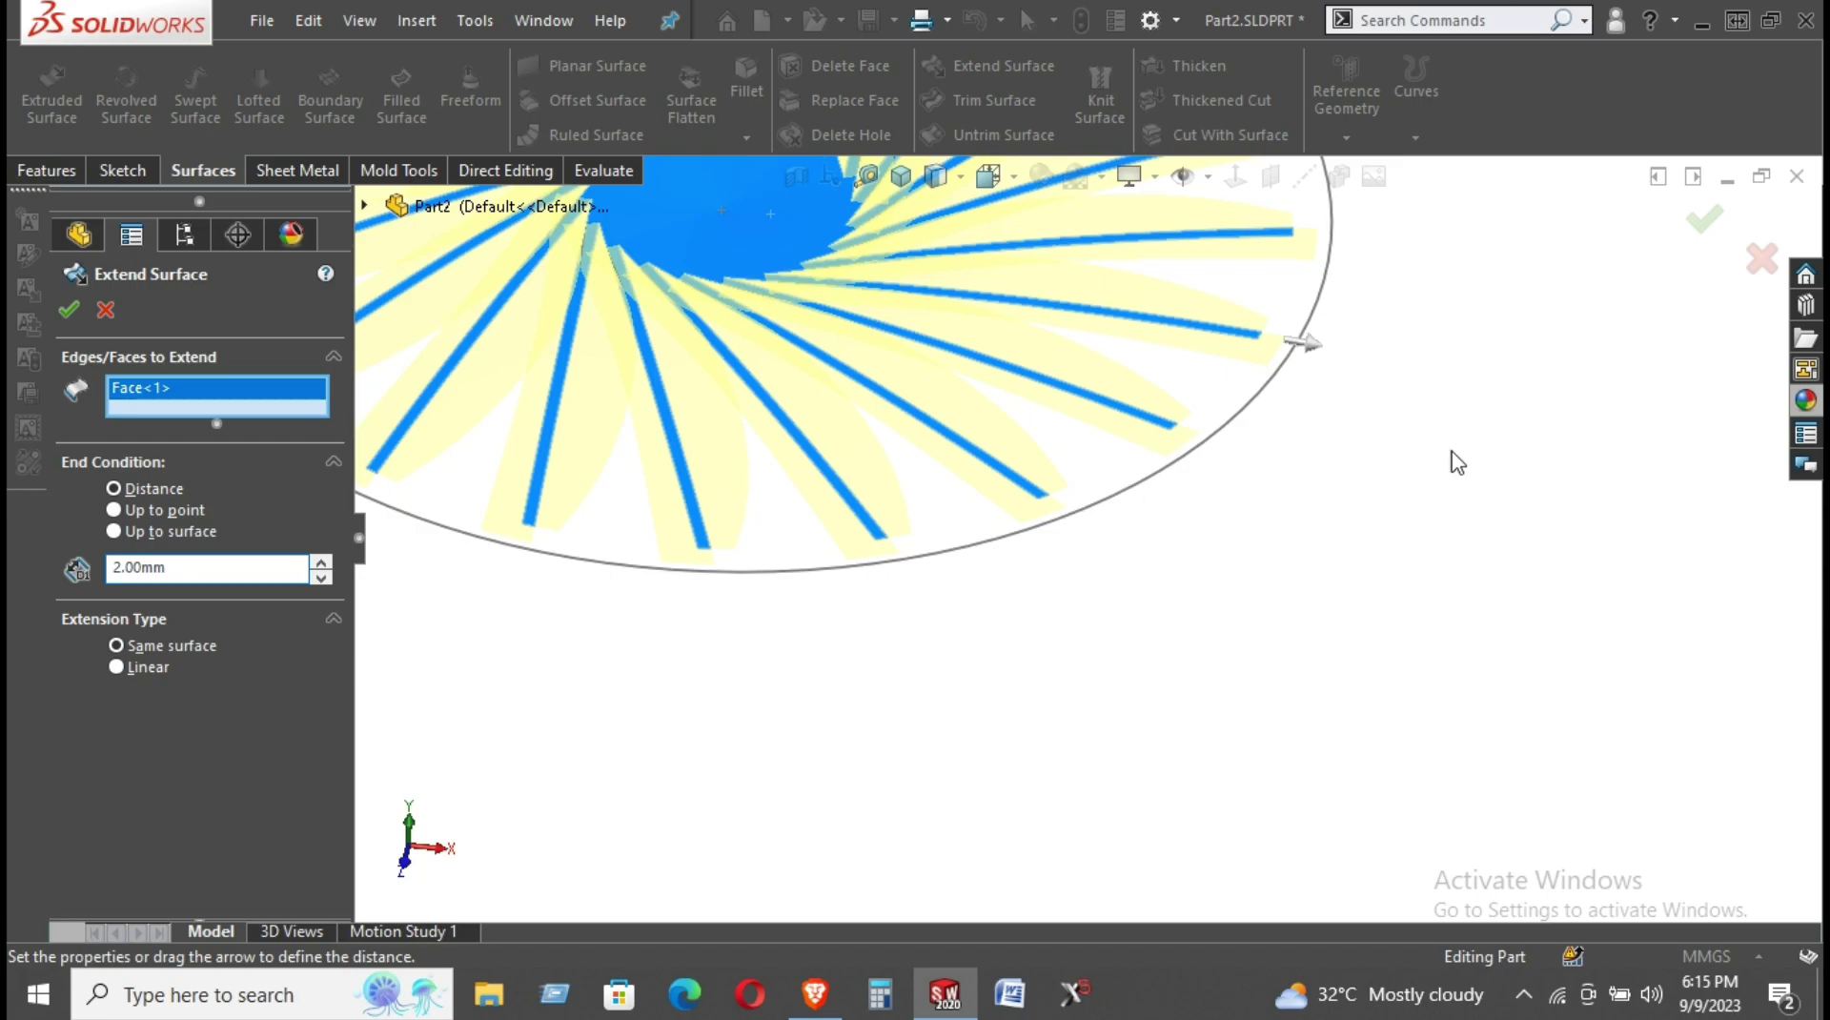
scroll(809, 326, down, 3)
scroll(810, 326, down, 2)
mouse_move(809, 326)
middle_down()
mouse_move(777, 153)
mouse_move(949, 327)
mouse_move(1094, 551)
middle_up()
click(112, 307)
scroll(1209, 664, up, 5)
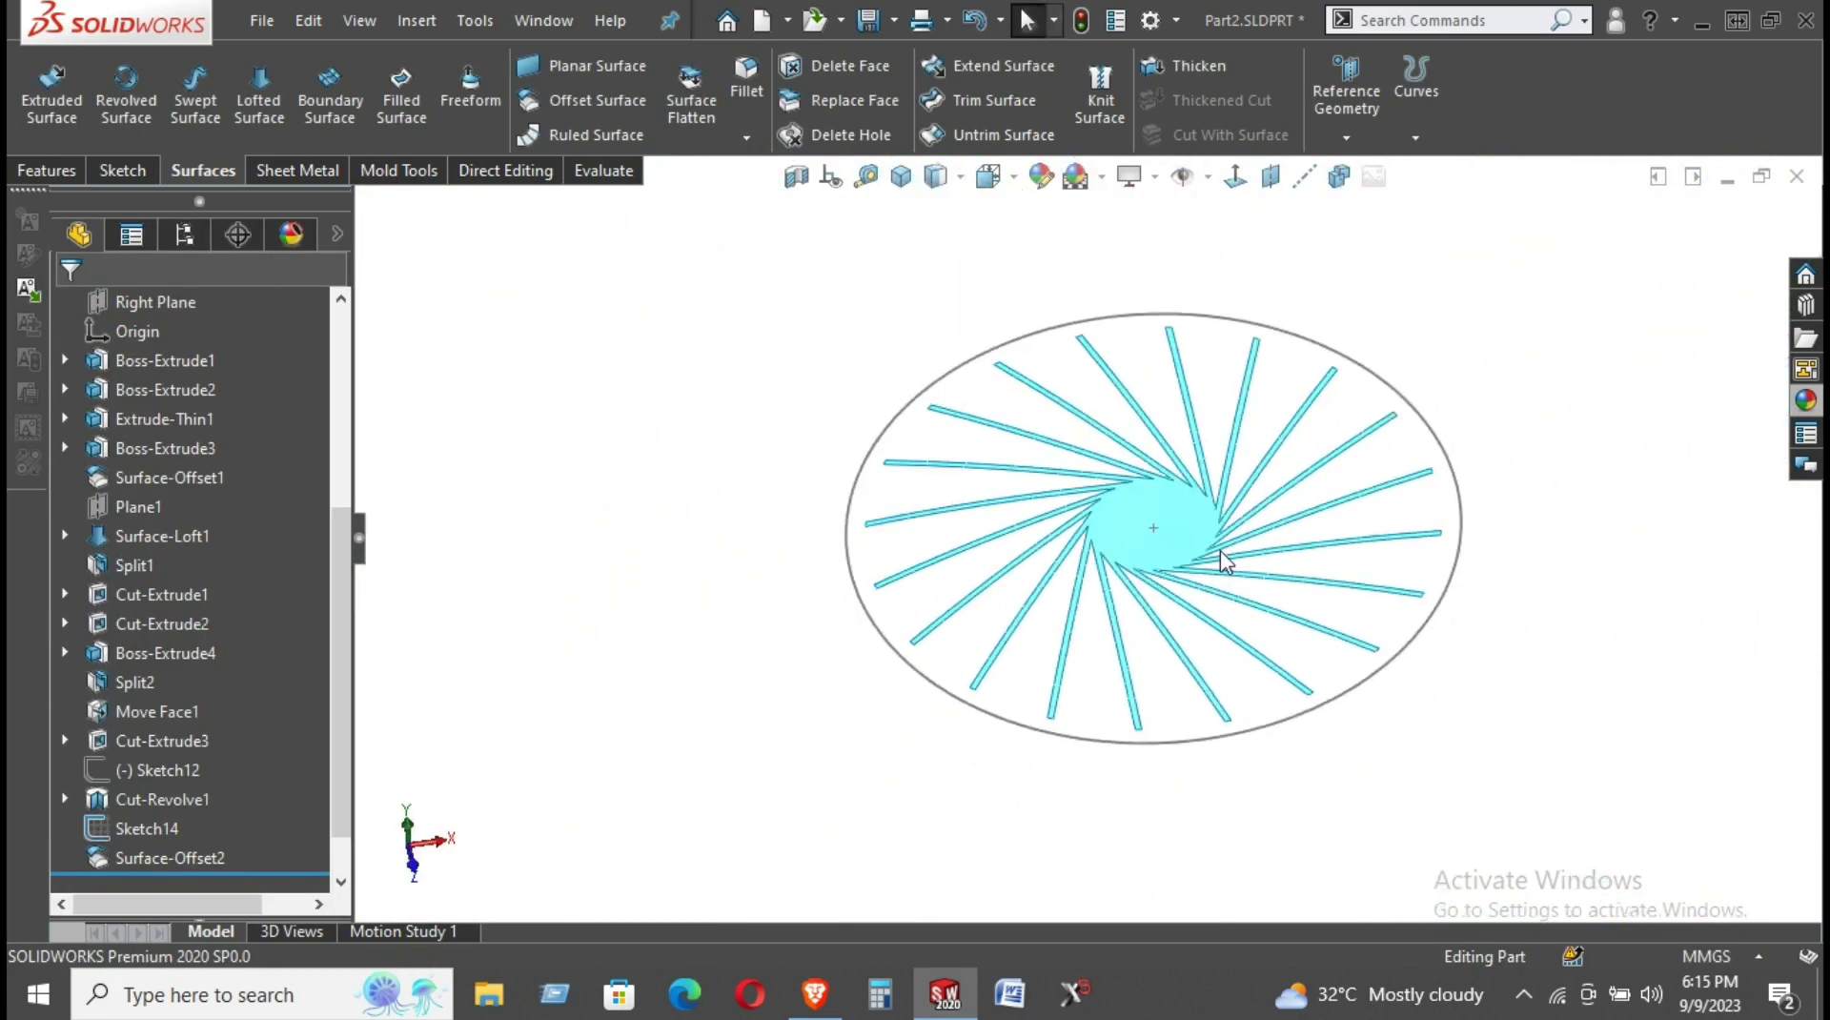
middle_drag(1487, 660, 1203, 480)
scroll(1299, 523, down, 5)
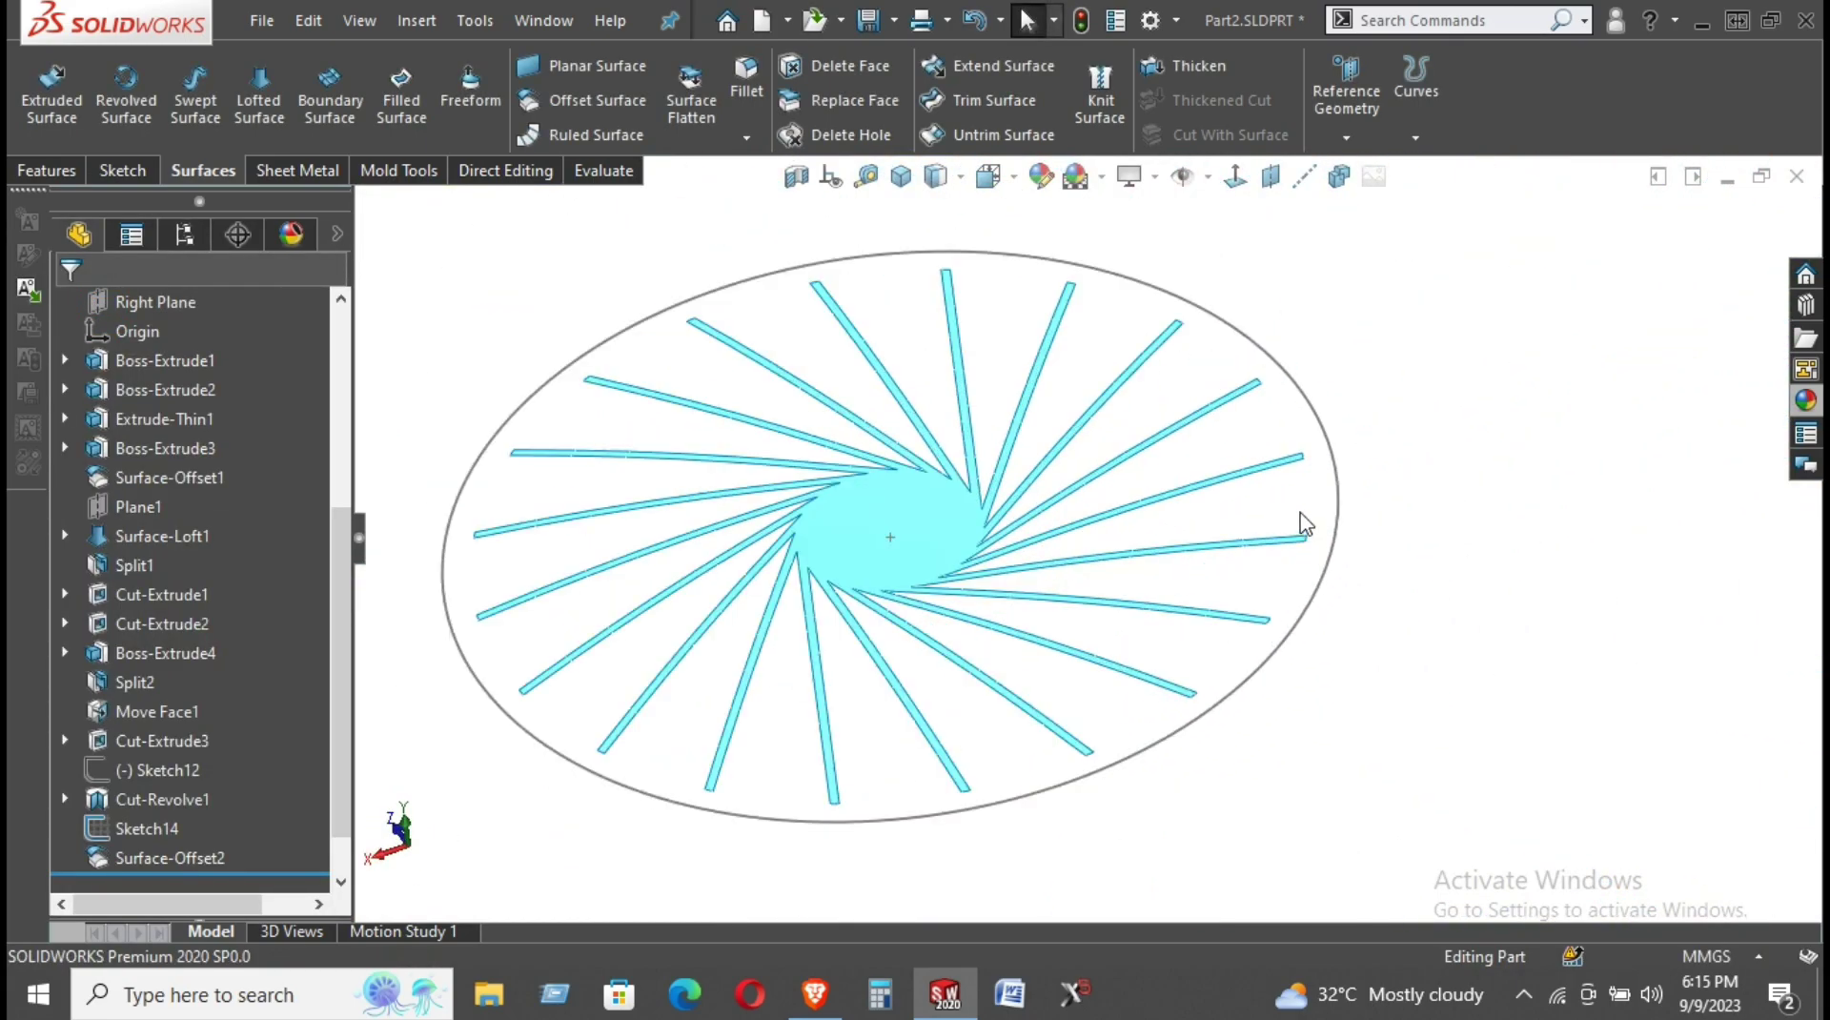
scroll(1229, 403, up, 3)
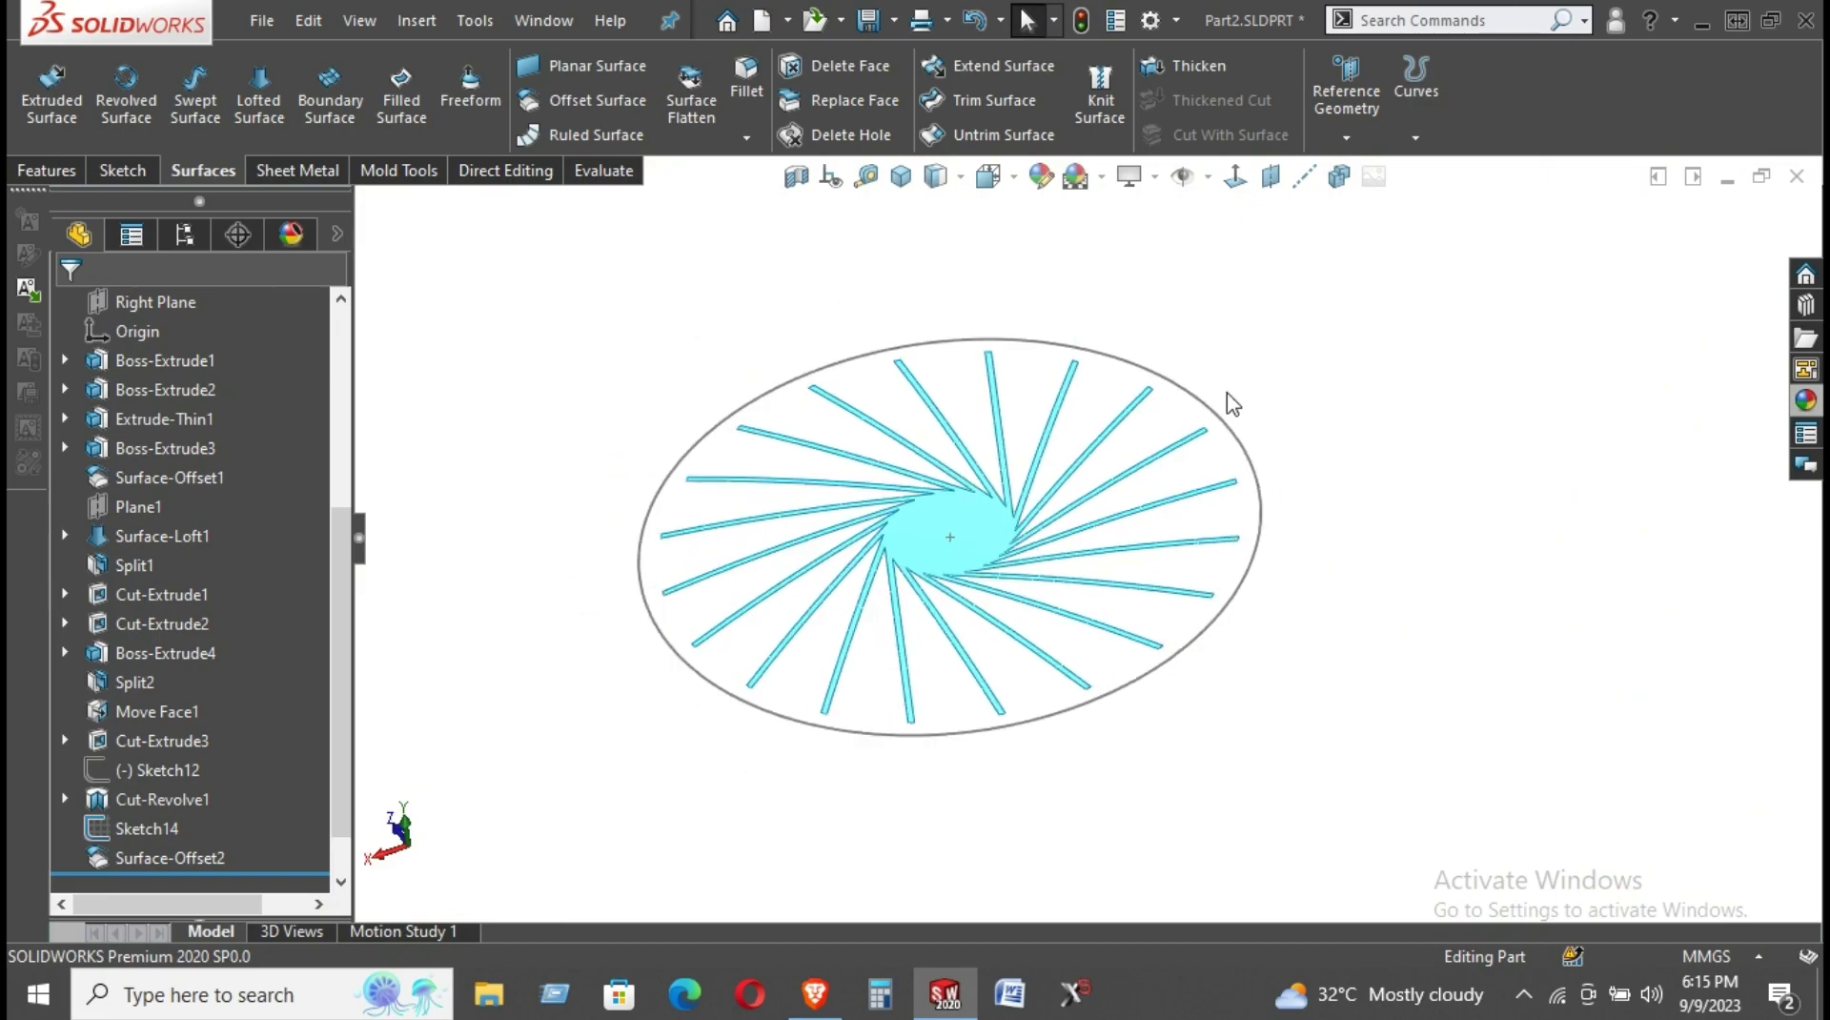
Start a 10.00mm Extend Surface and pick the first six spoke end edges.
click(982, 67)
scroll(955, 732, down, 3)
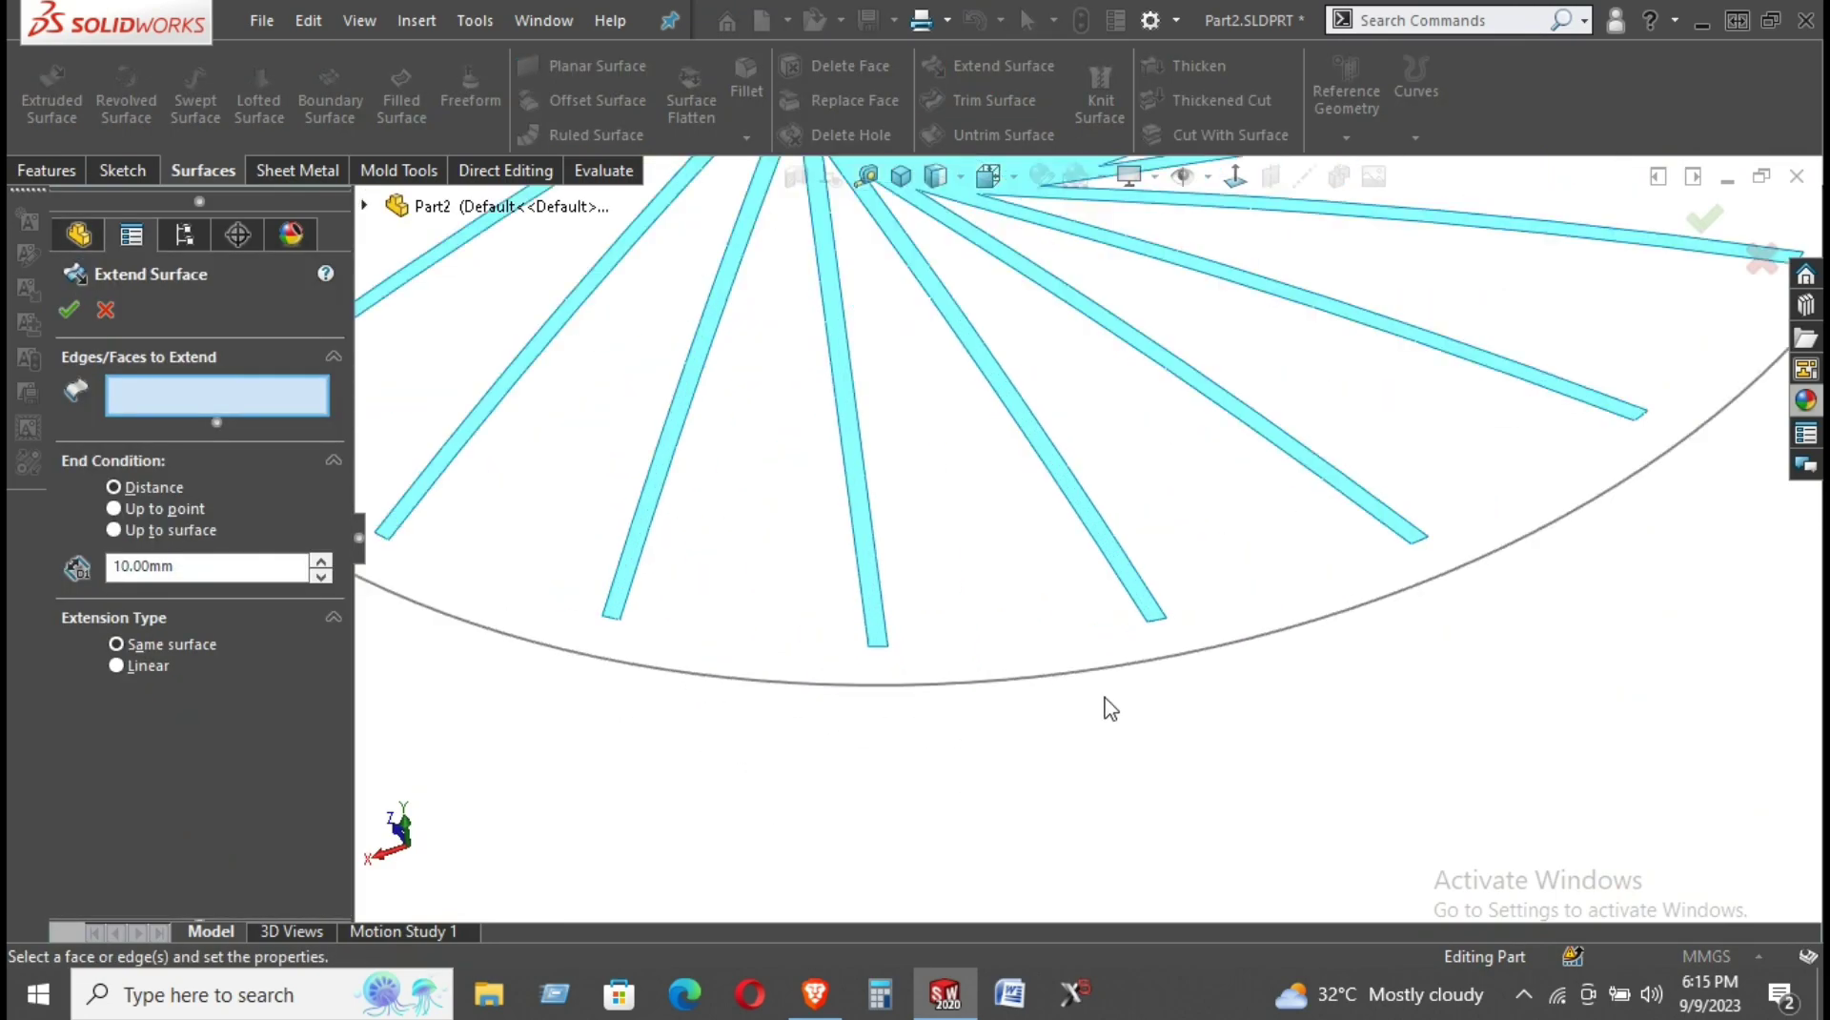
click(1158, 625)
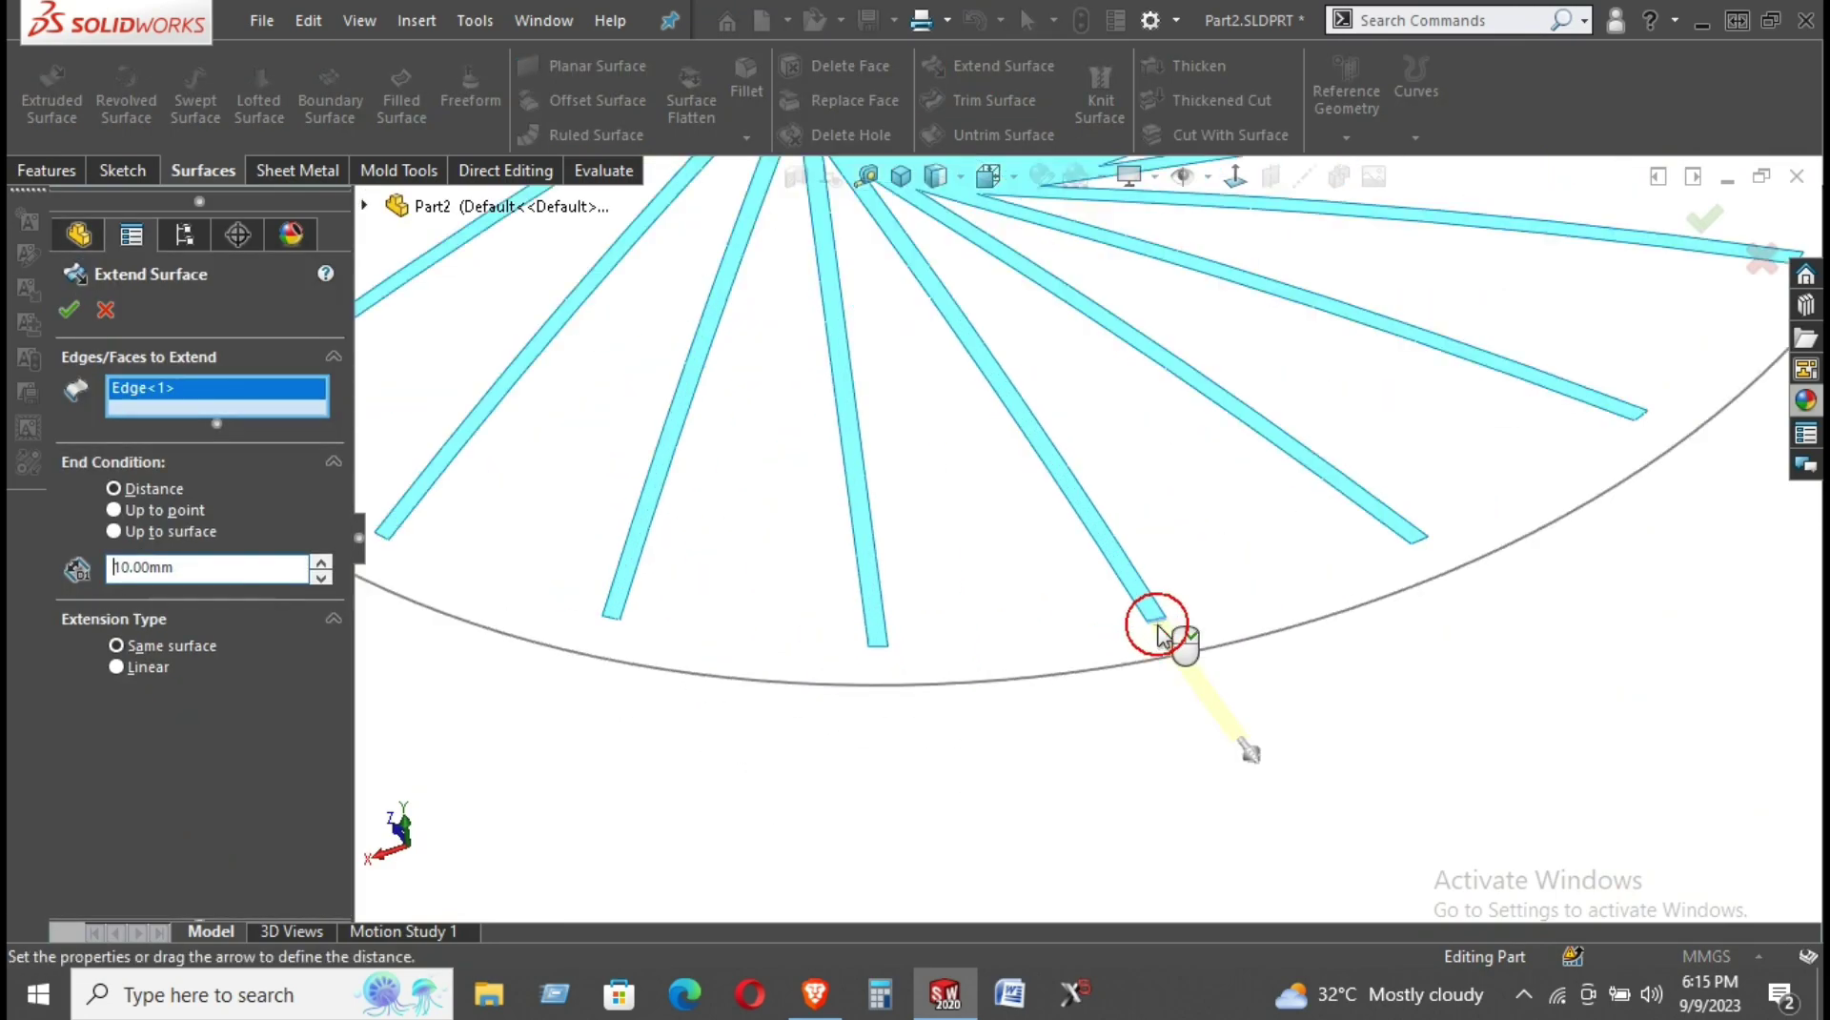
click(1420, 541)
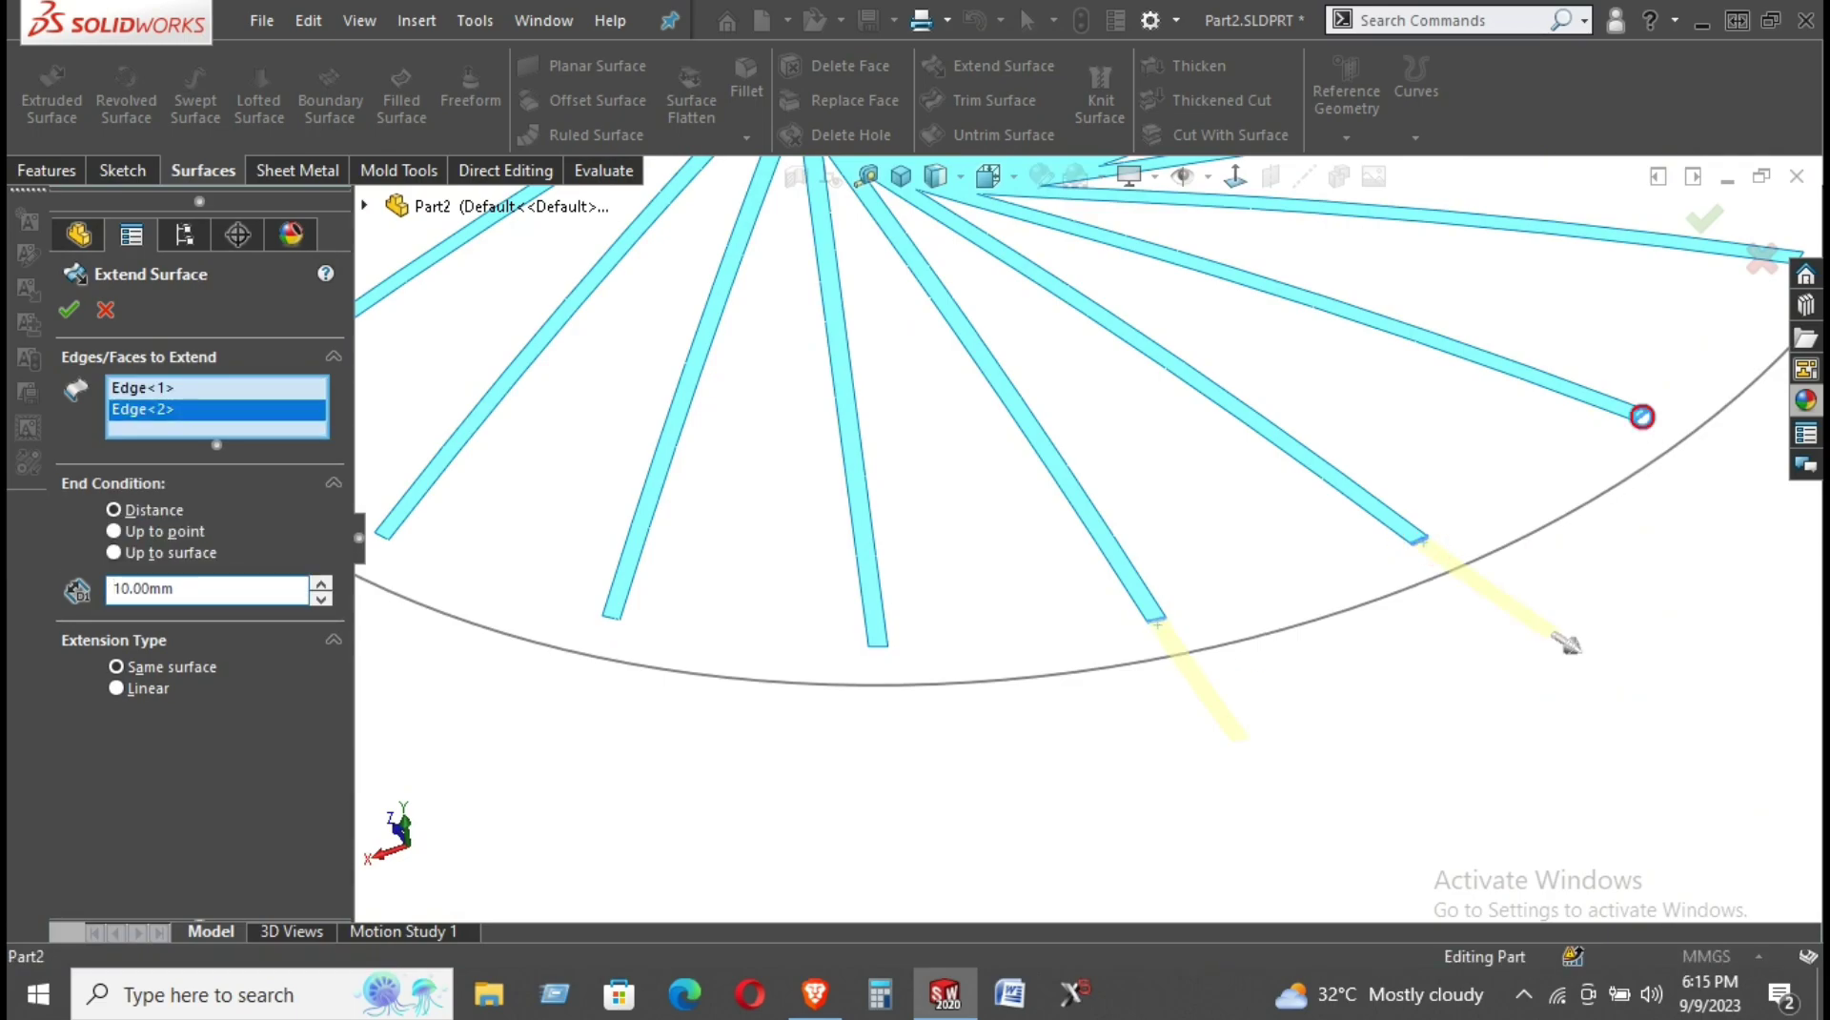
click(1641, 415)
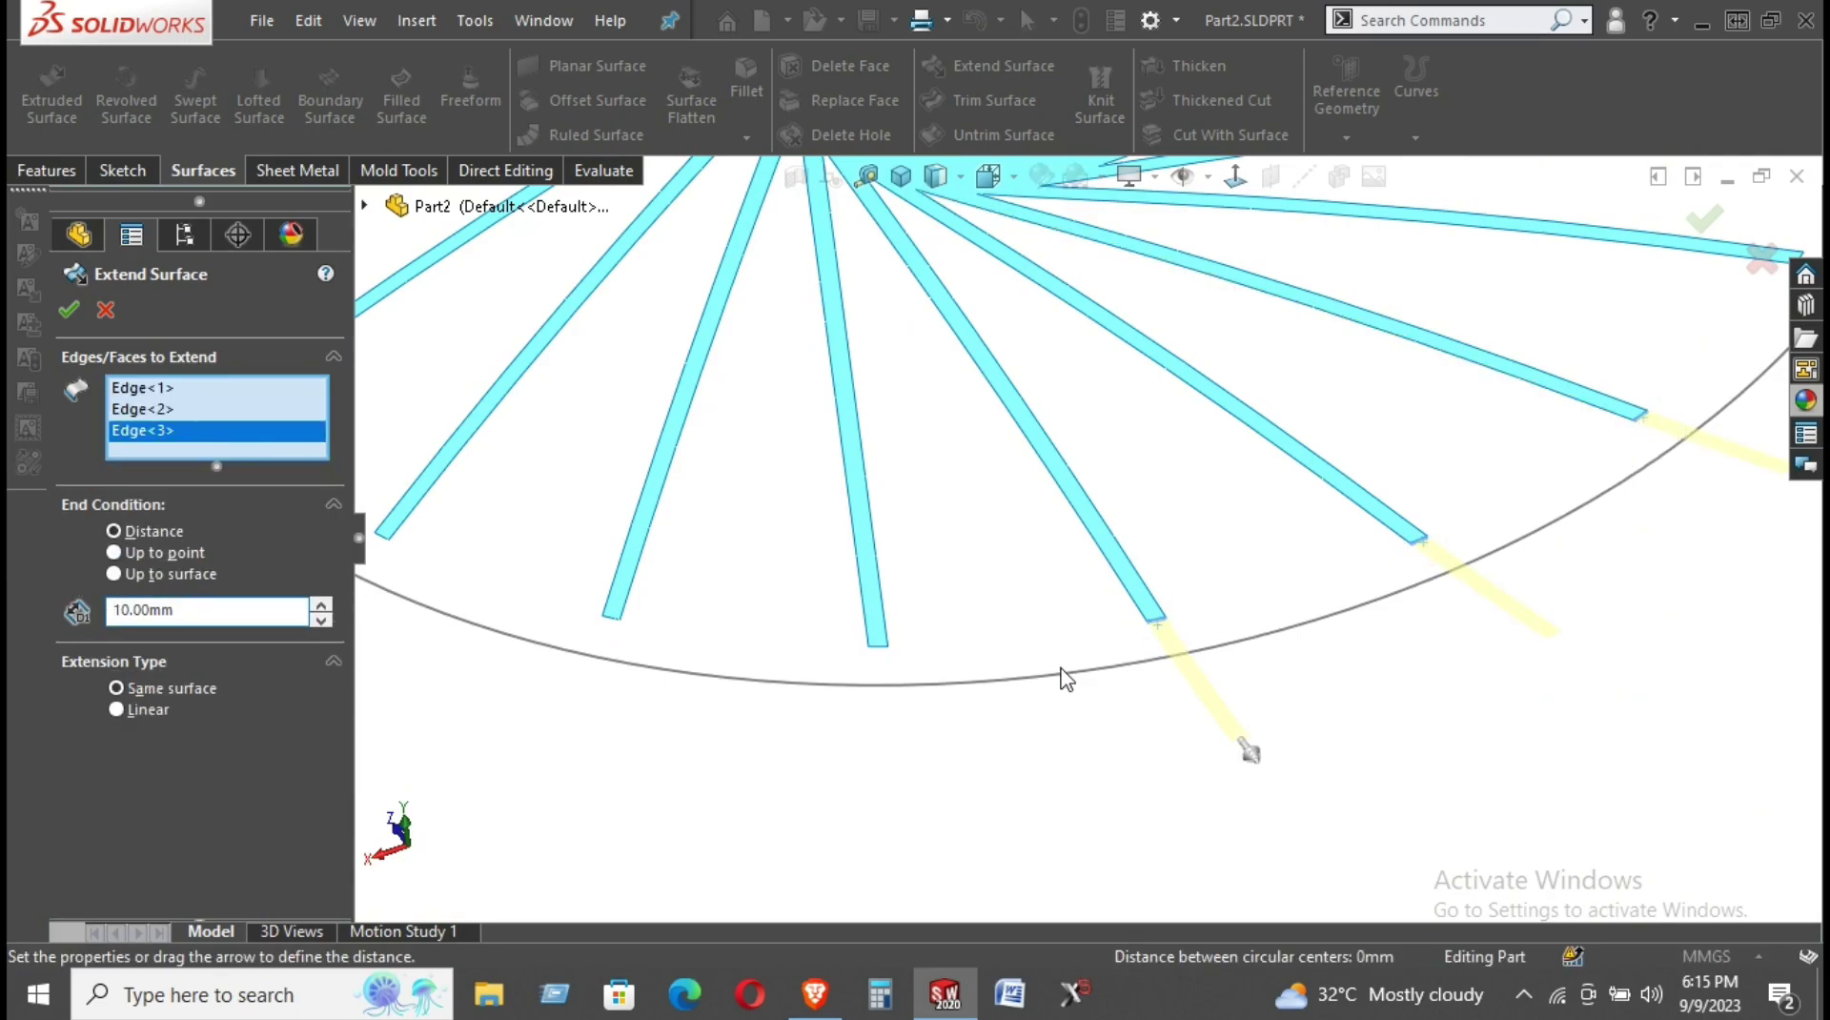
click(881, 650)
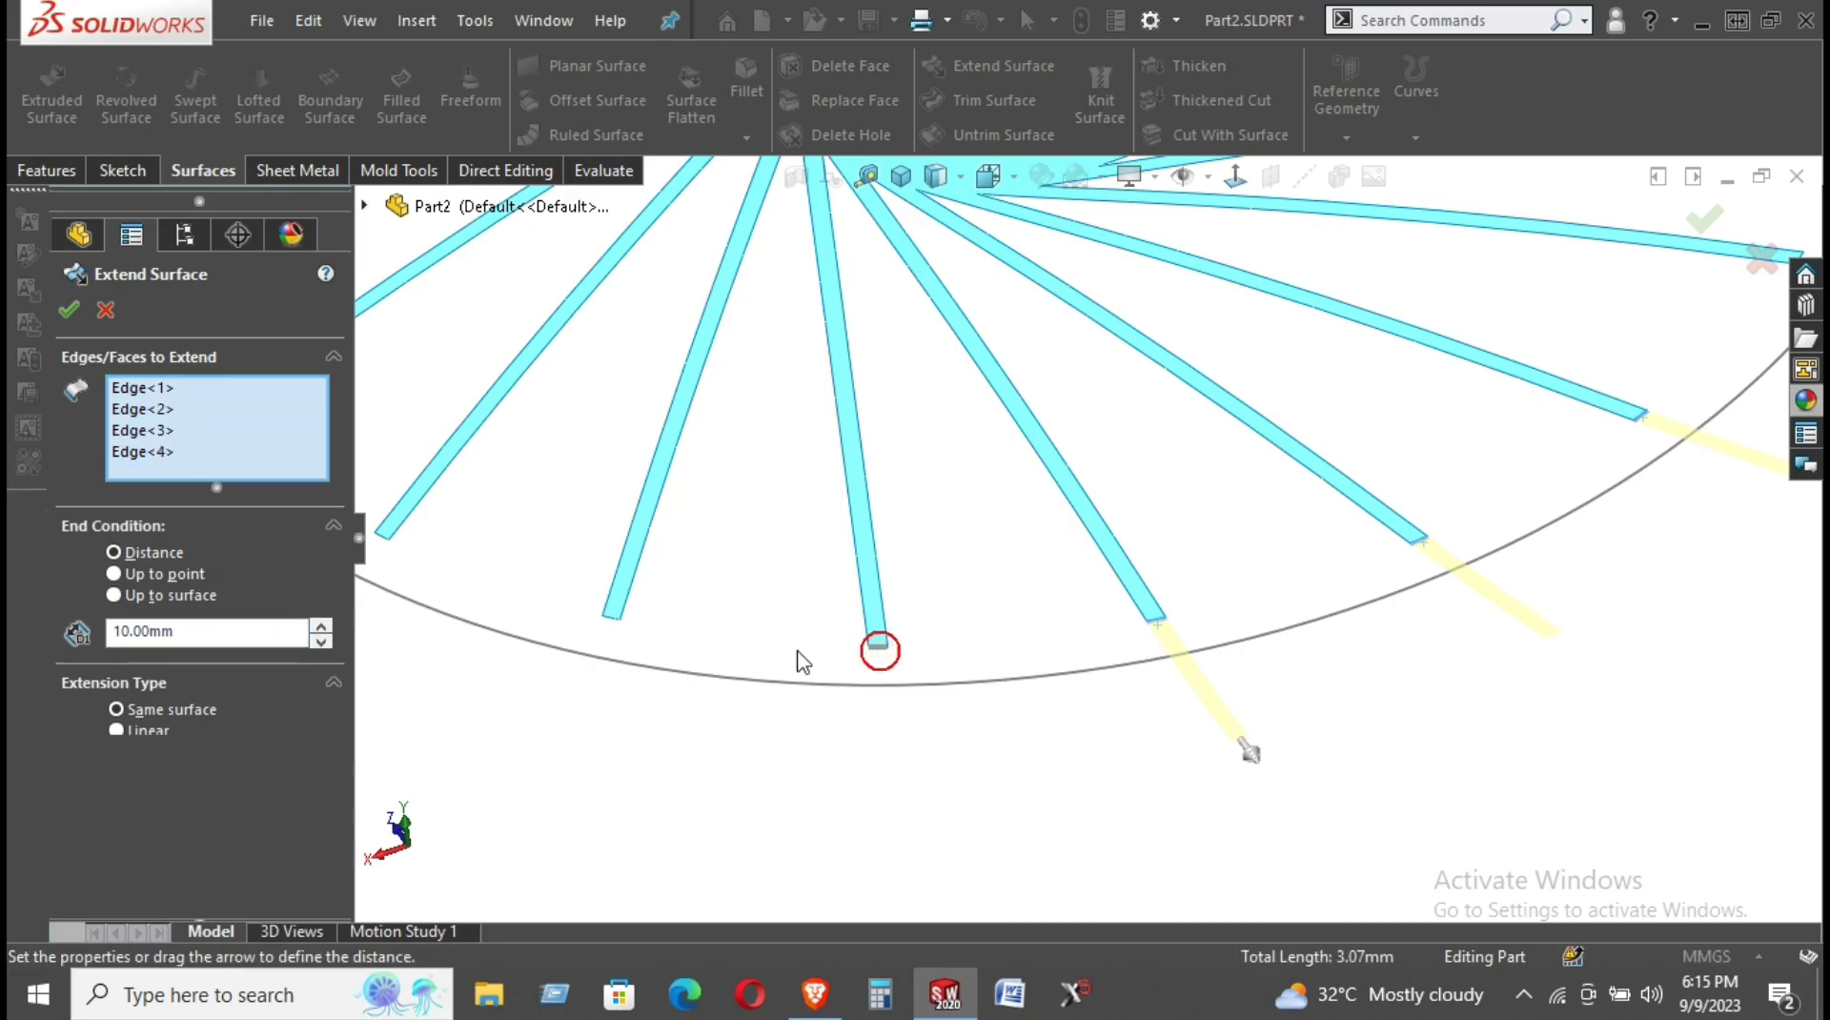
click(612, 621)
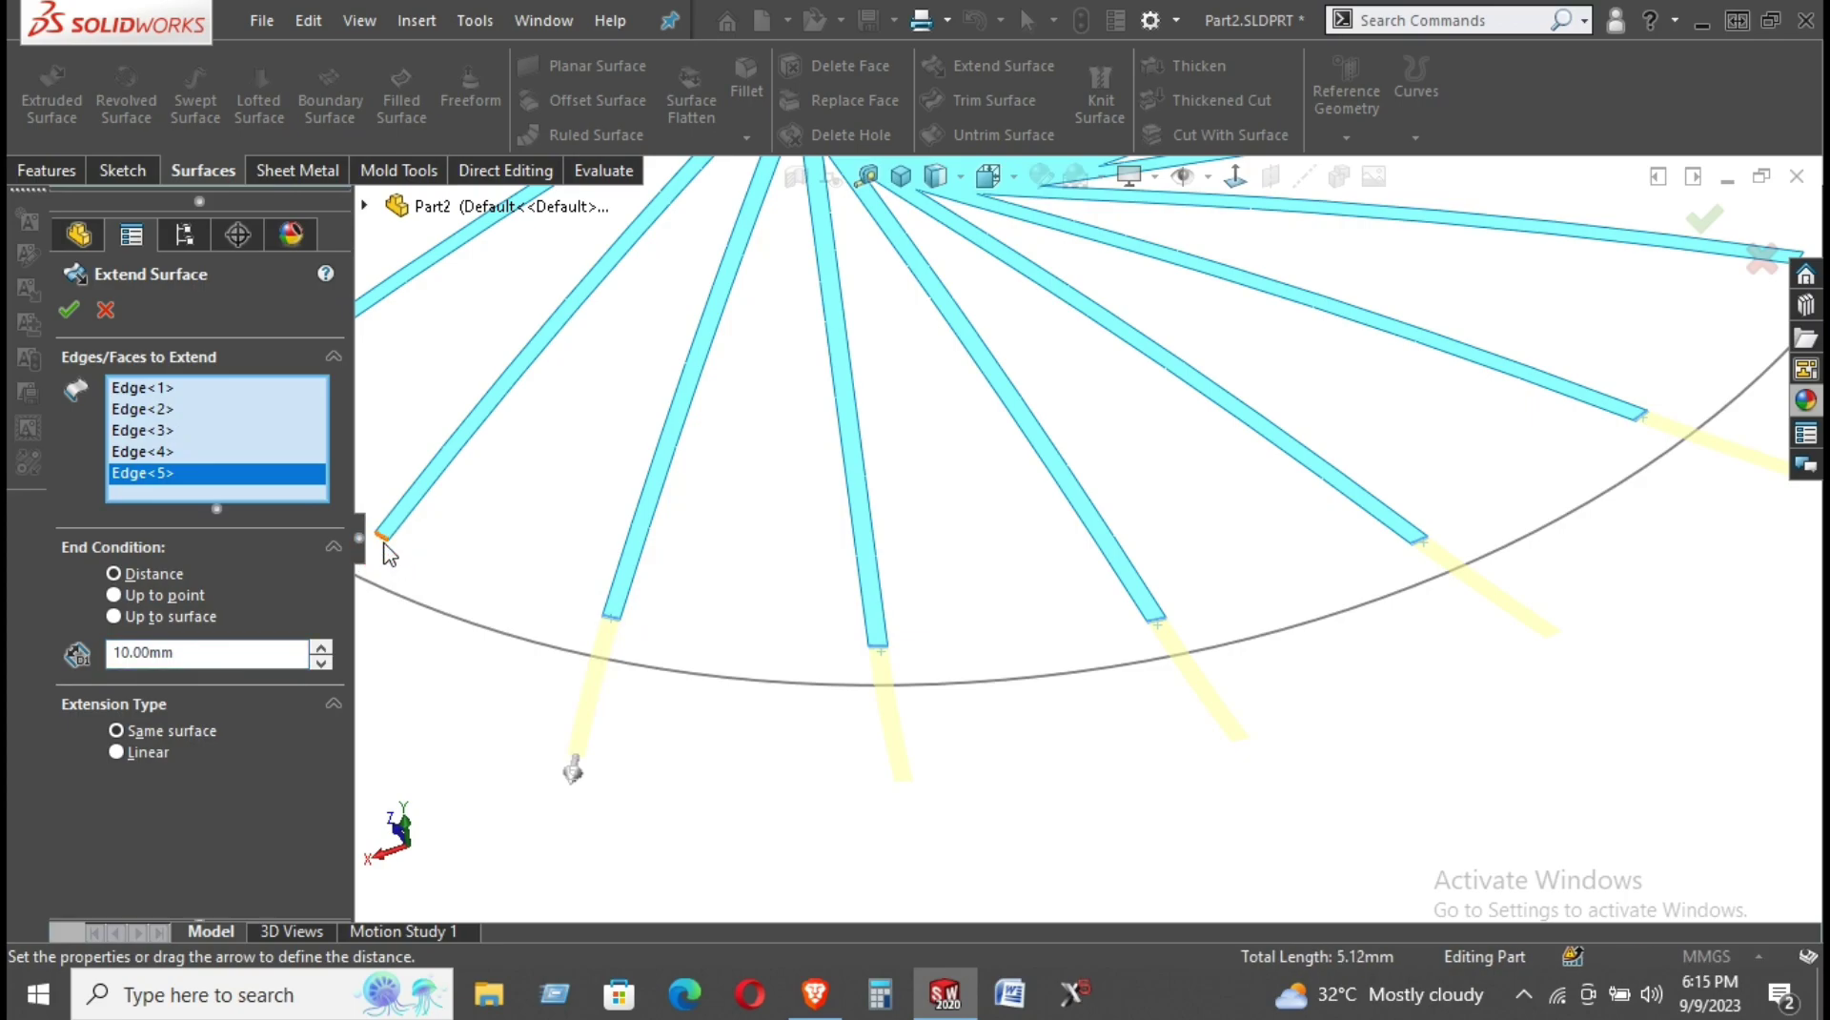
click(382, 536)
scroll(534, 572, up, 3)
scroll(656, 480, down, 5)
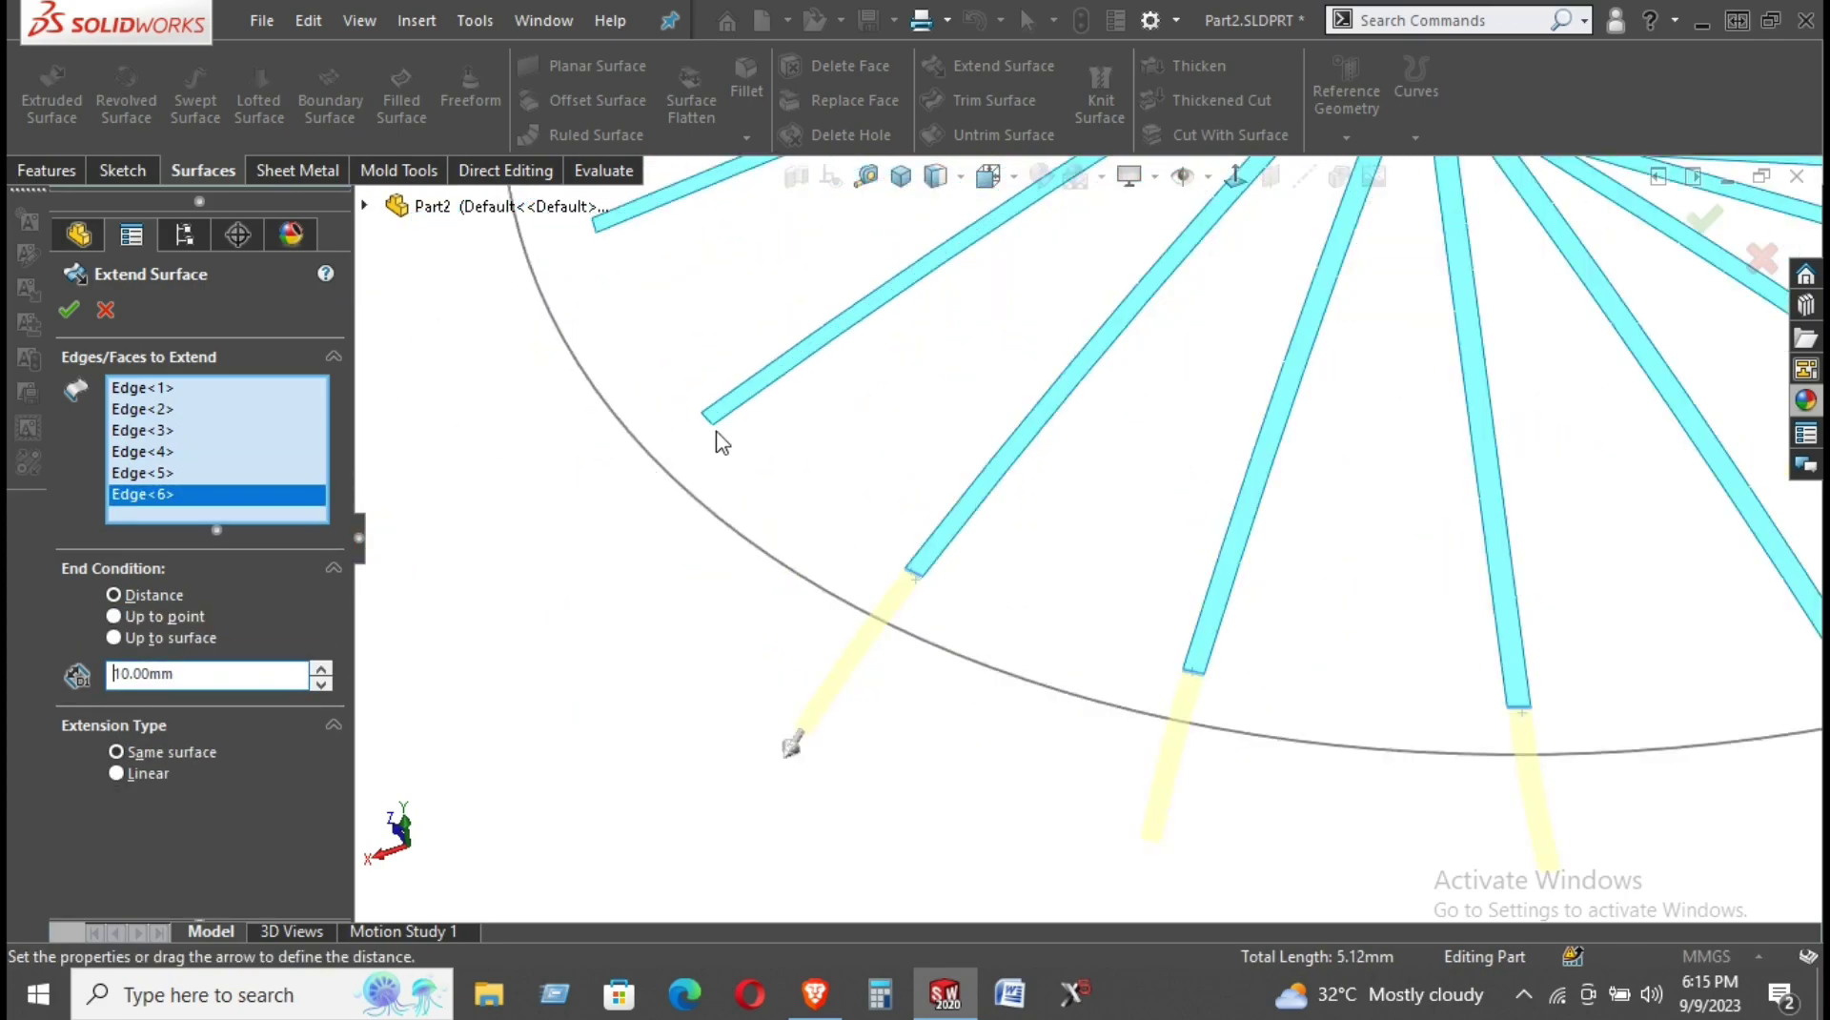
Add three more spoke end edges, removing a wrongly added face, for nine total.
click(707, 417)
mouse_move(711, 411)
middle_down()
mouse_move(919, 278)
mouse_move(967, 277)
mouse_move(1067, 396)
middle_up()
scroll(1067, 396, up, 3)
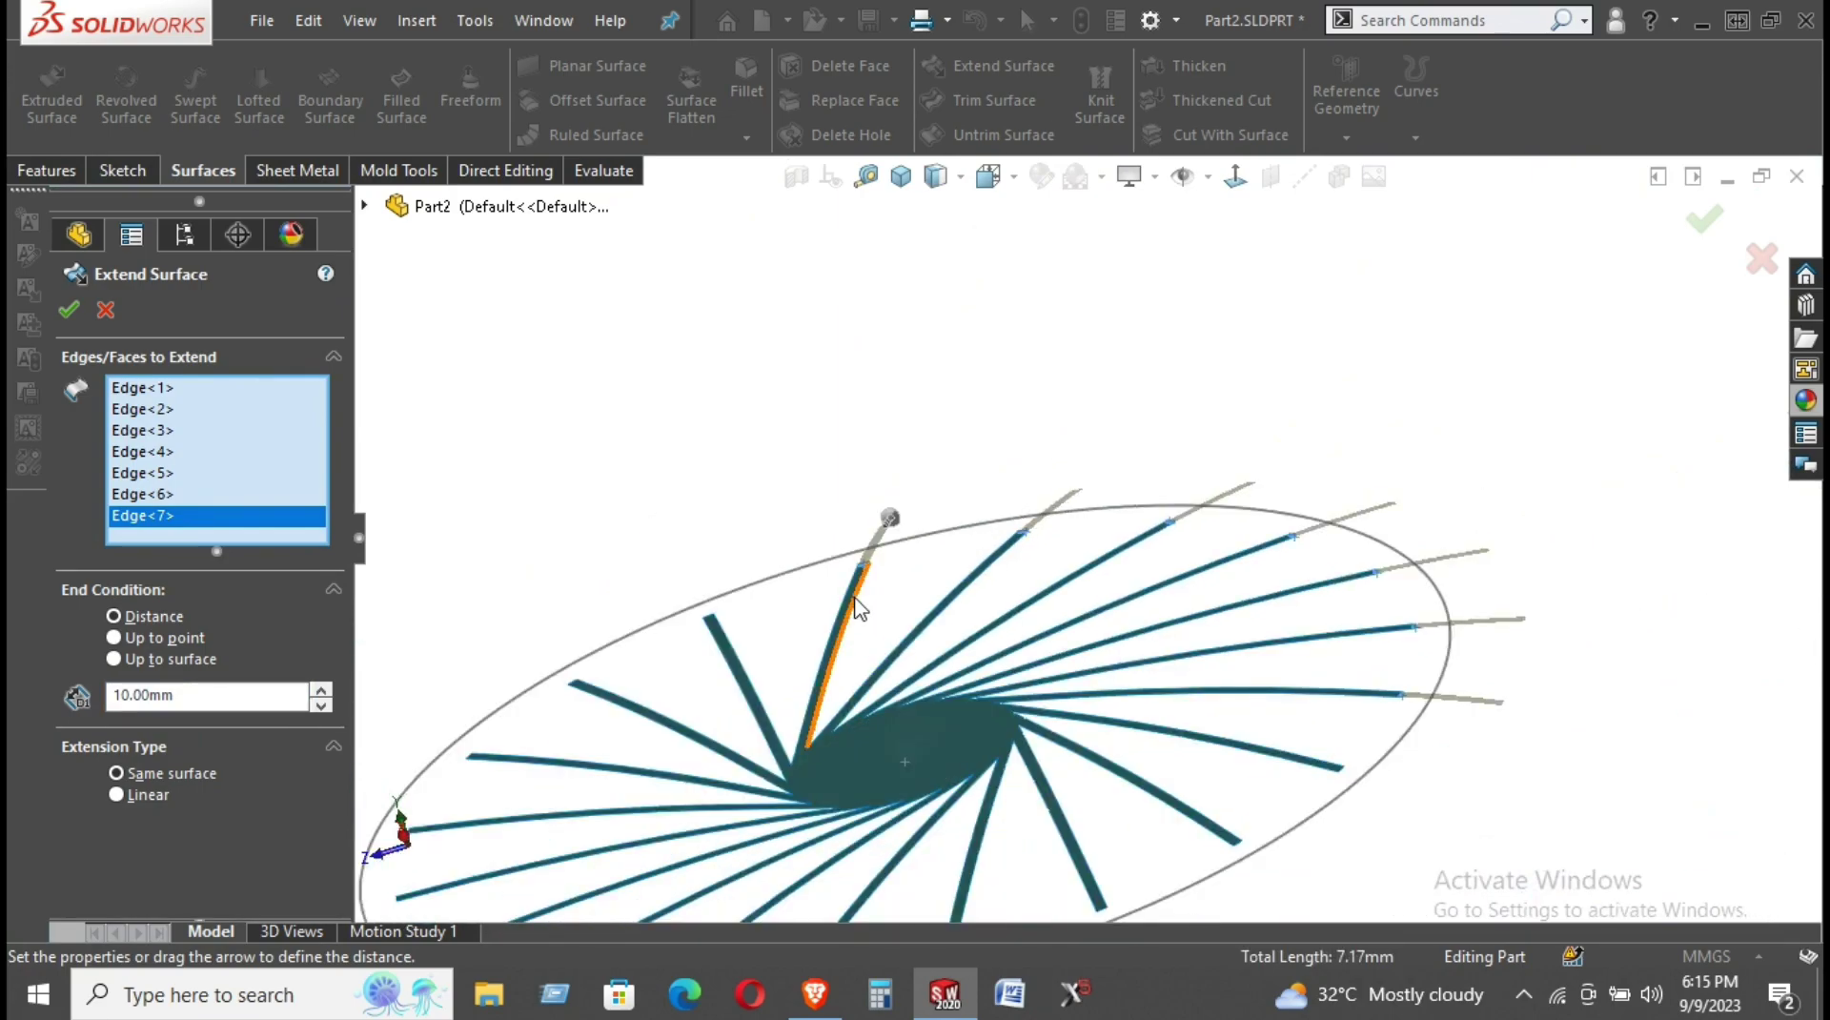
scroll(858, 604, down, 1)
scroll(776, 605, down, 1)
scroll(985, 596, down, 4)
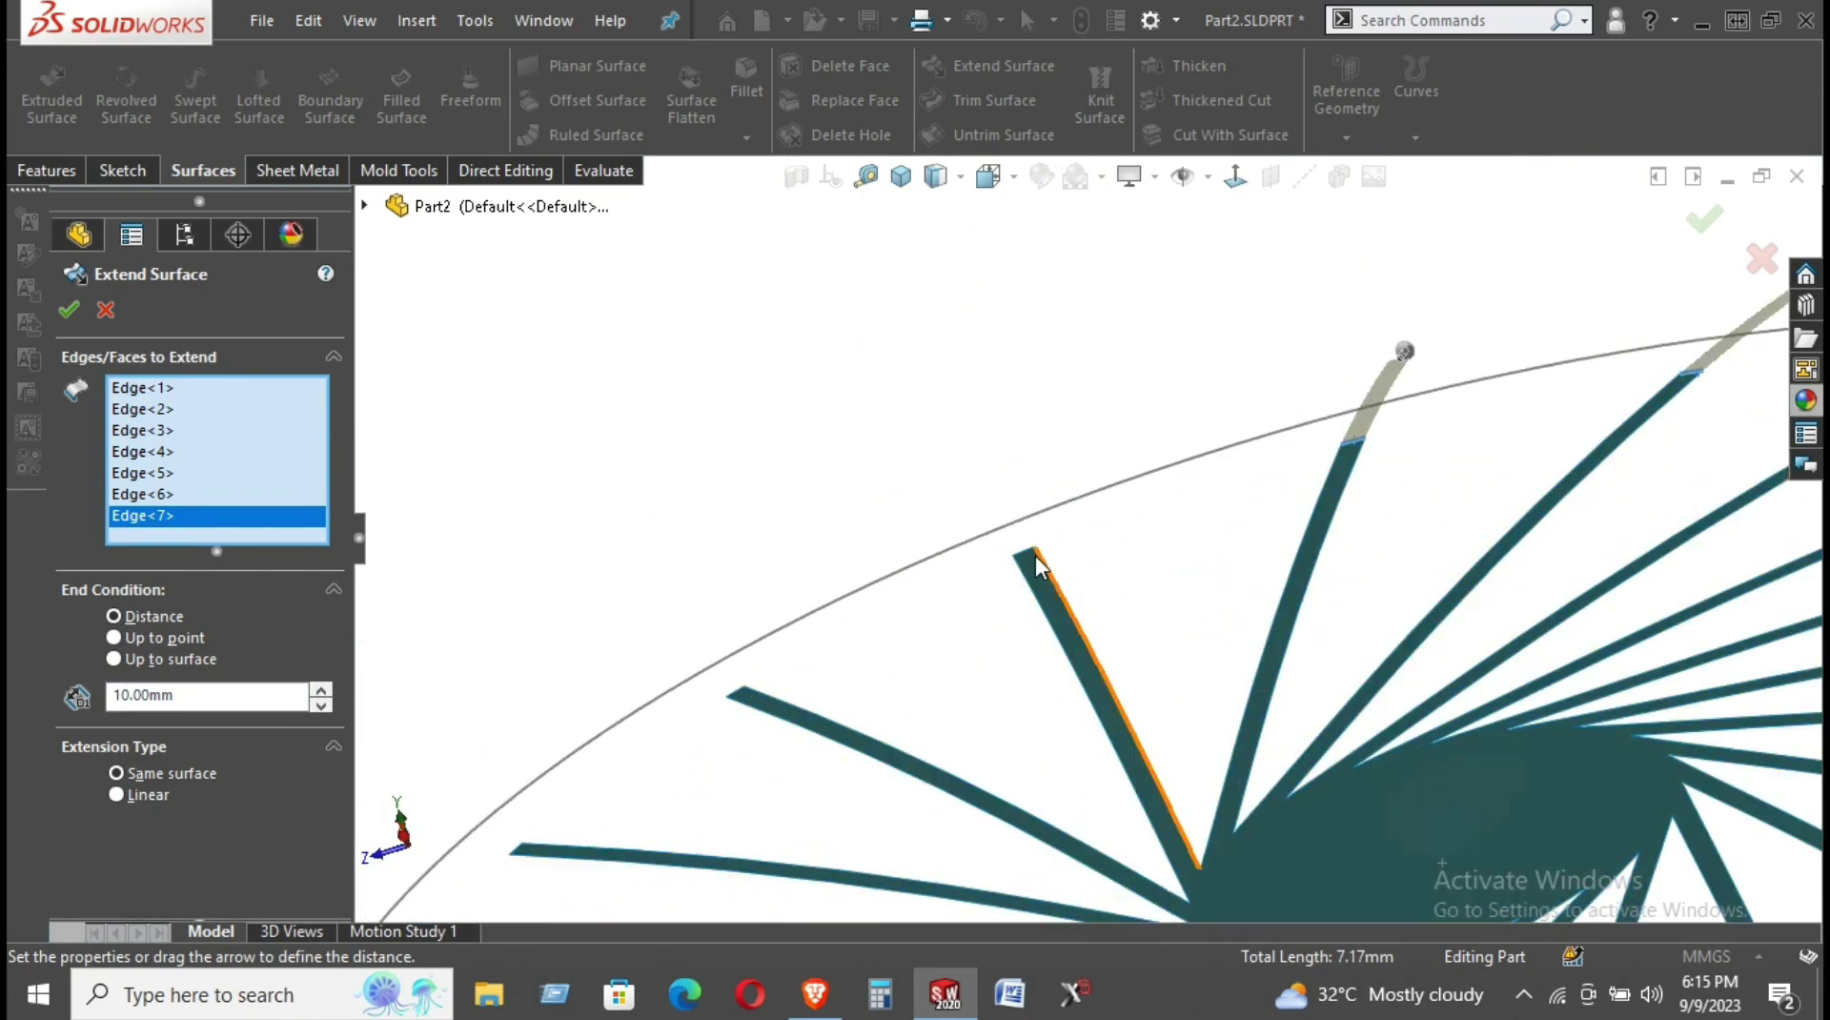
click(1031, 553)
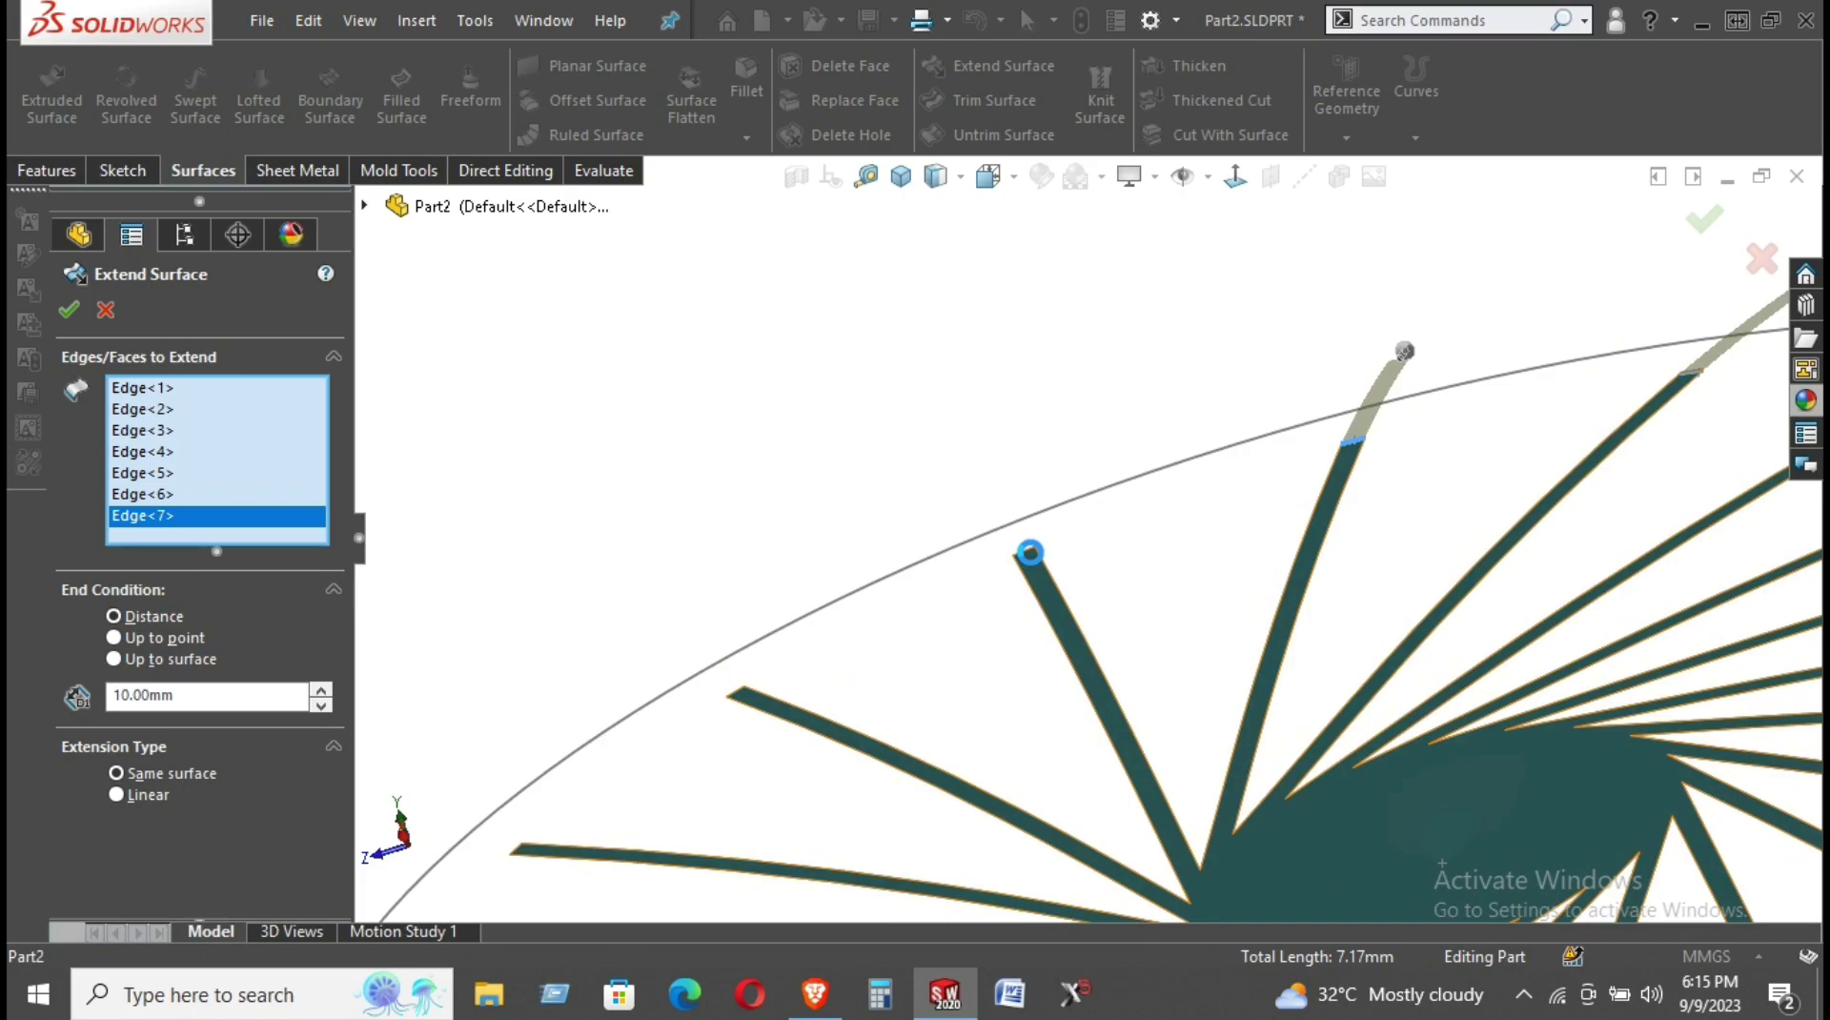
click(1031, 559)
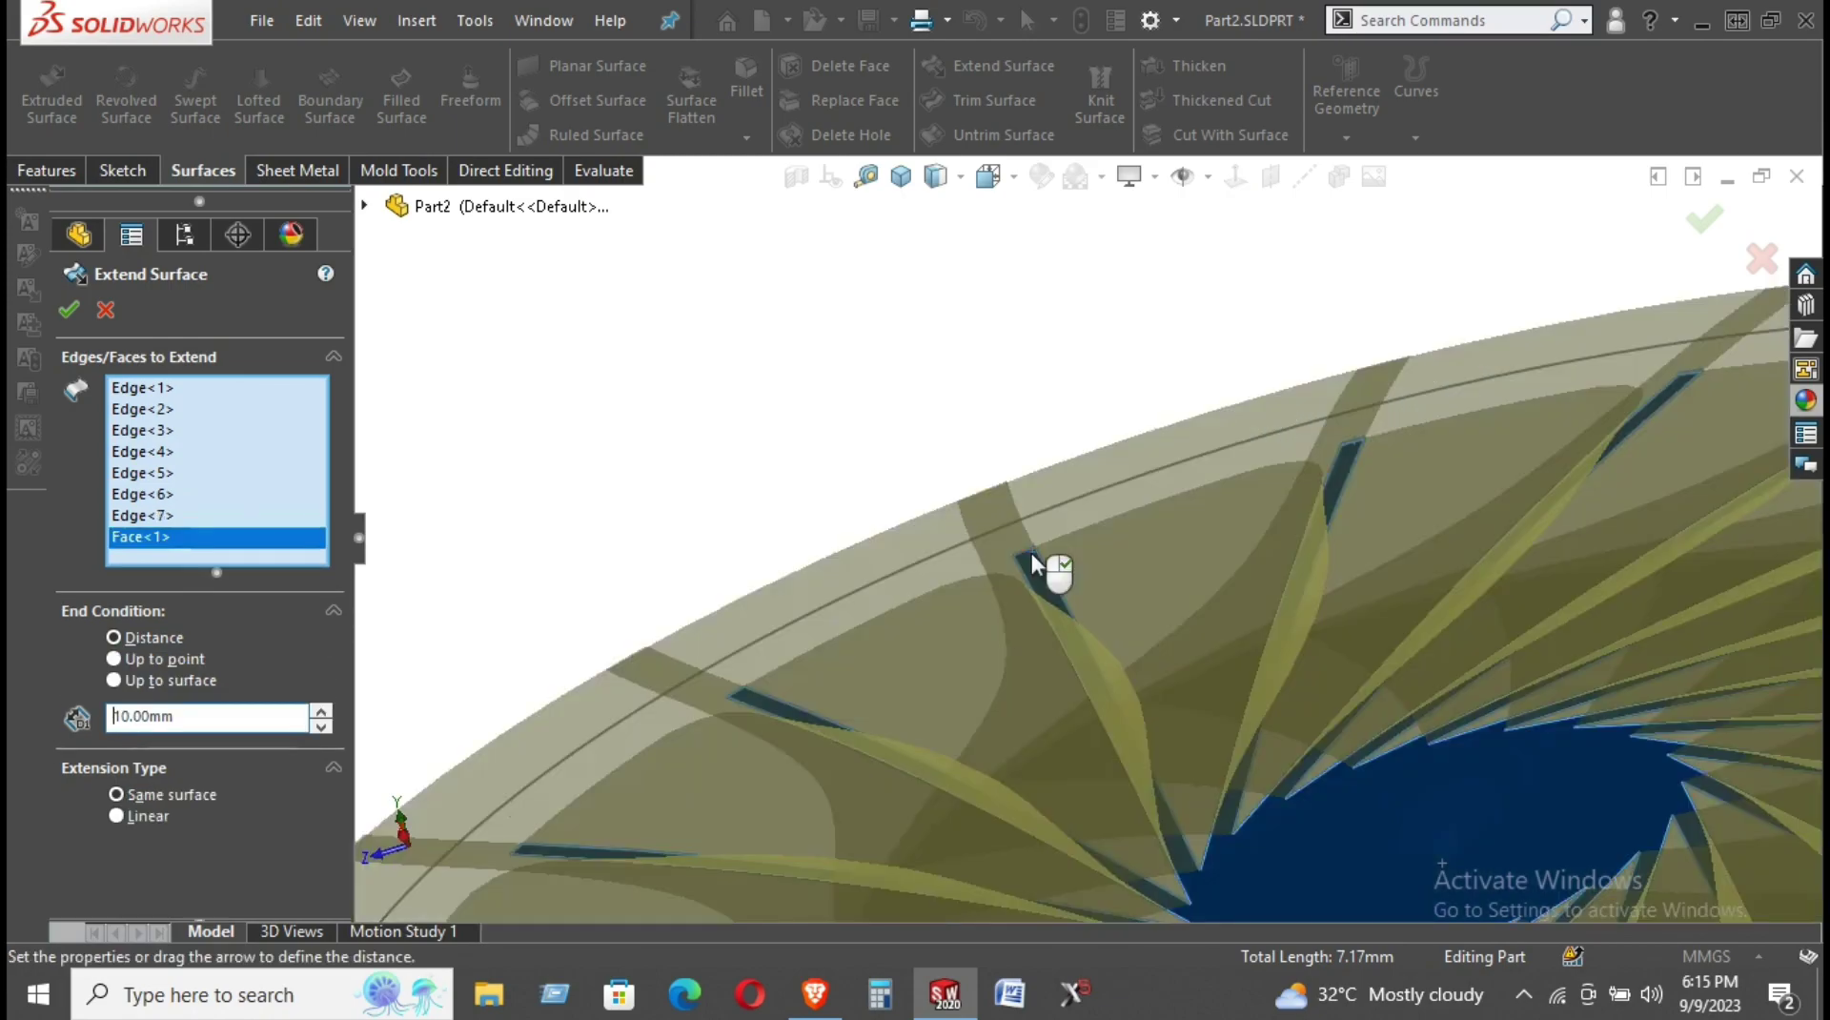
click(1032, 562)
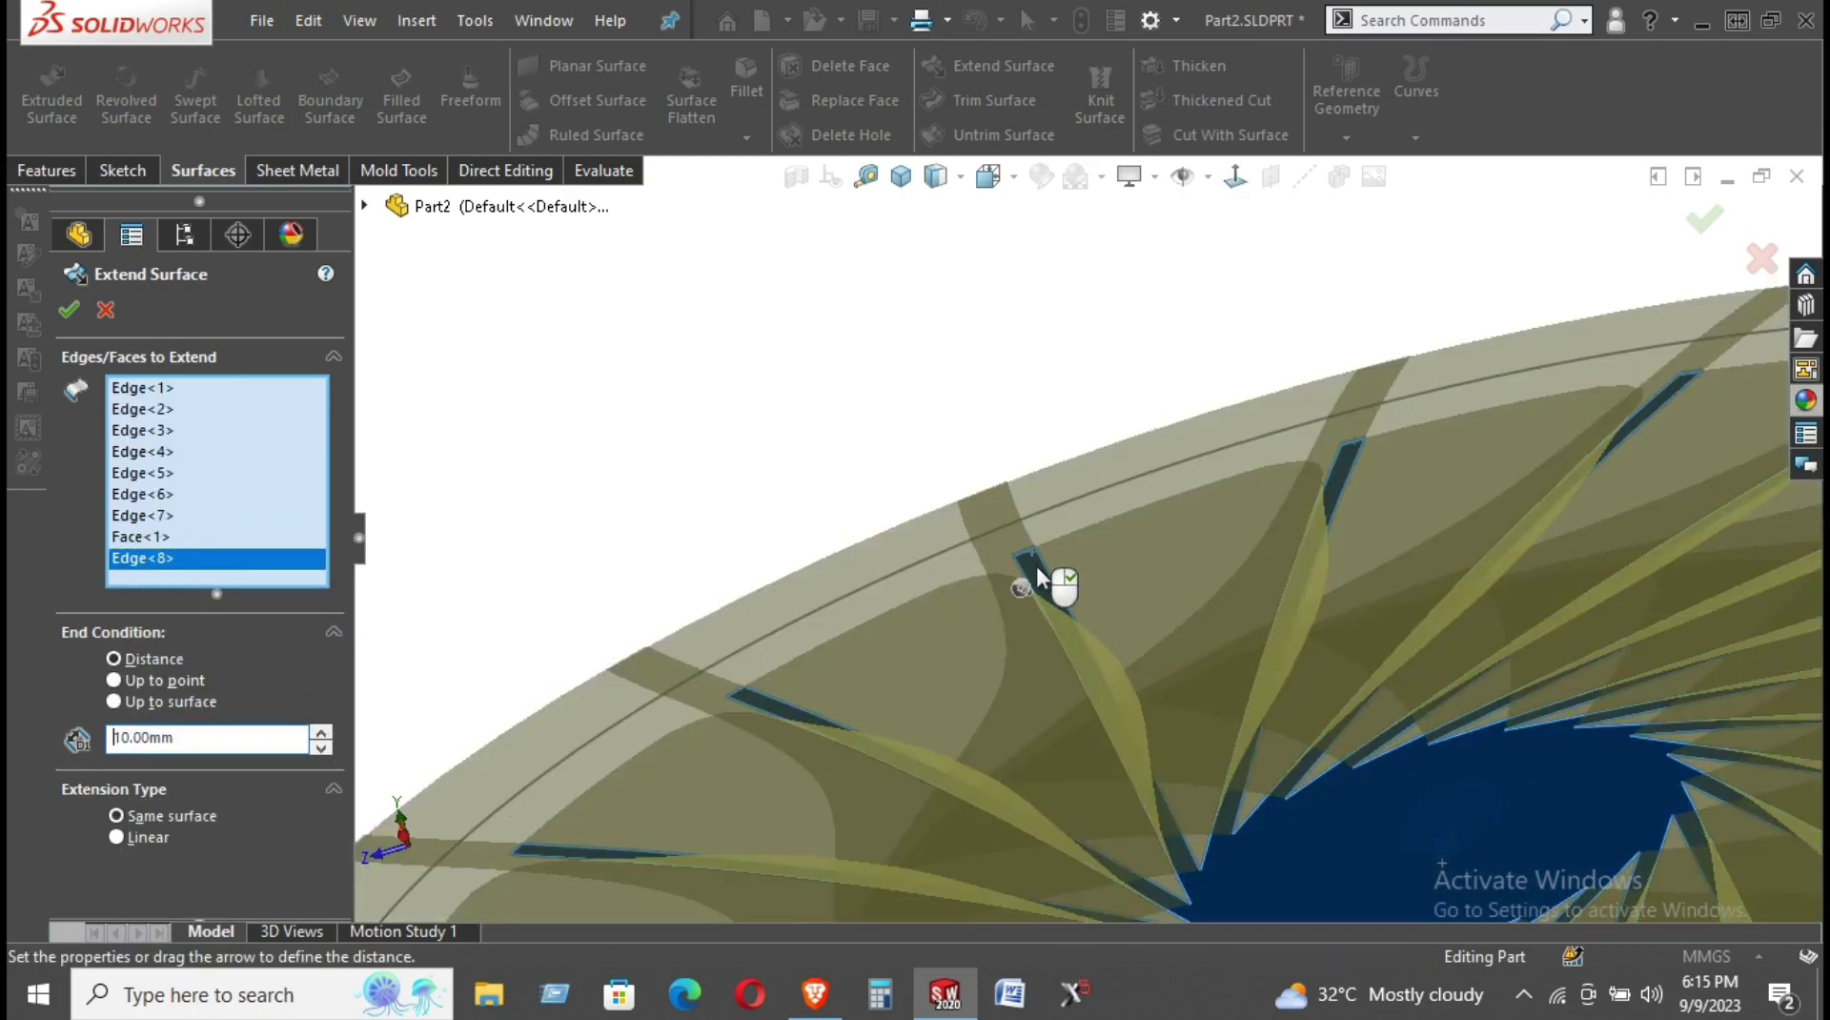
click(1037, 570)
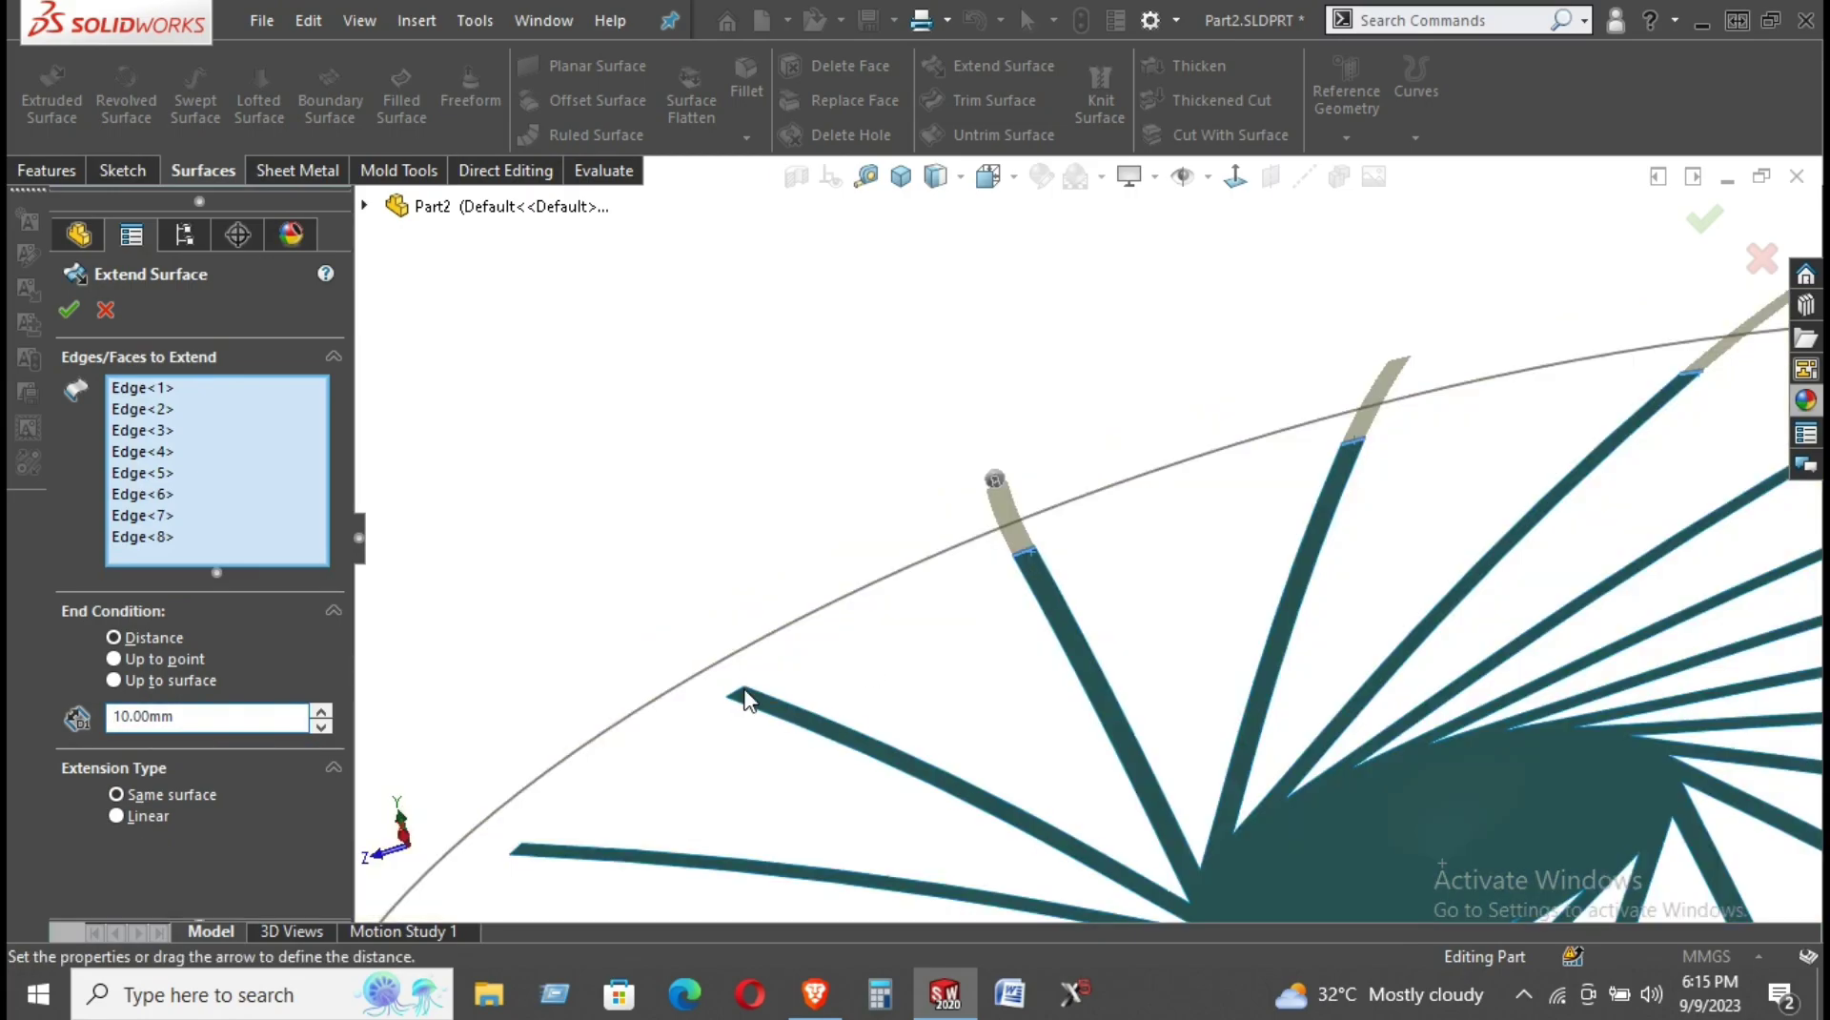
click(736, 694)
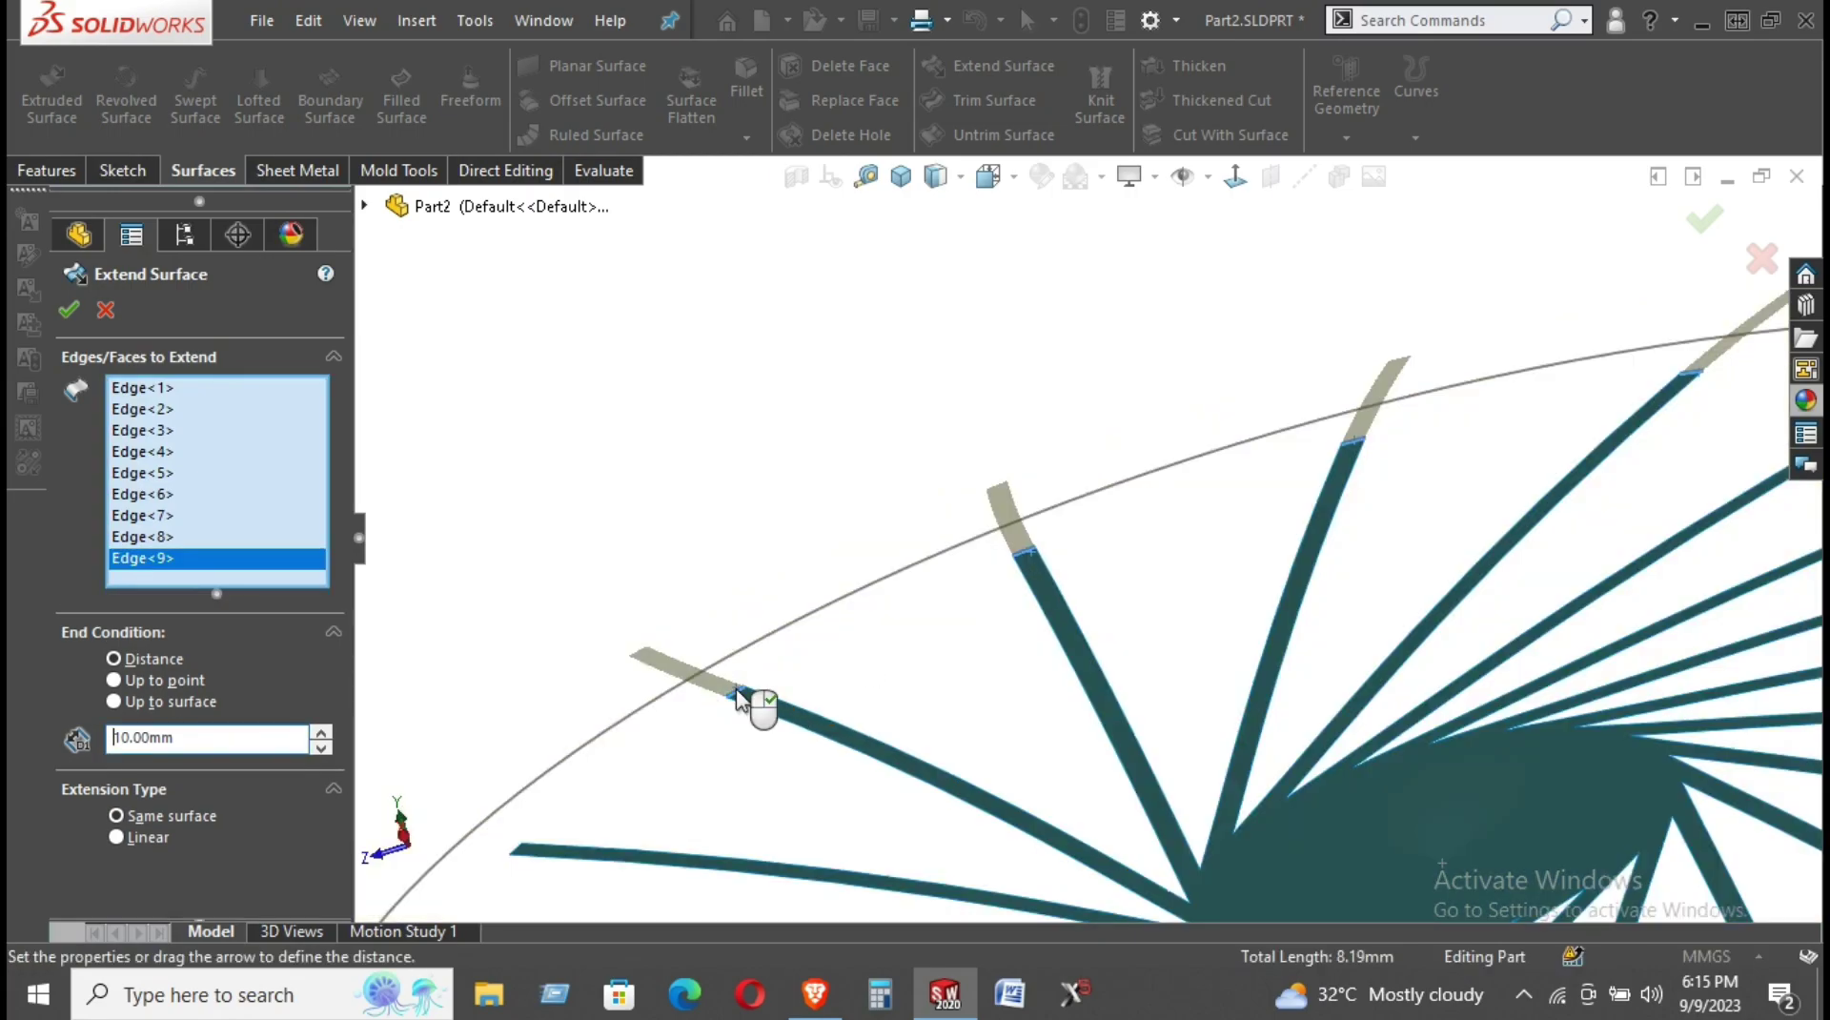
scroll(753, 700, up, 3)
scroll(820, 691, down, 4)
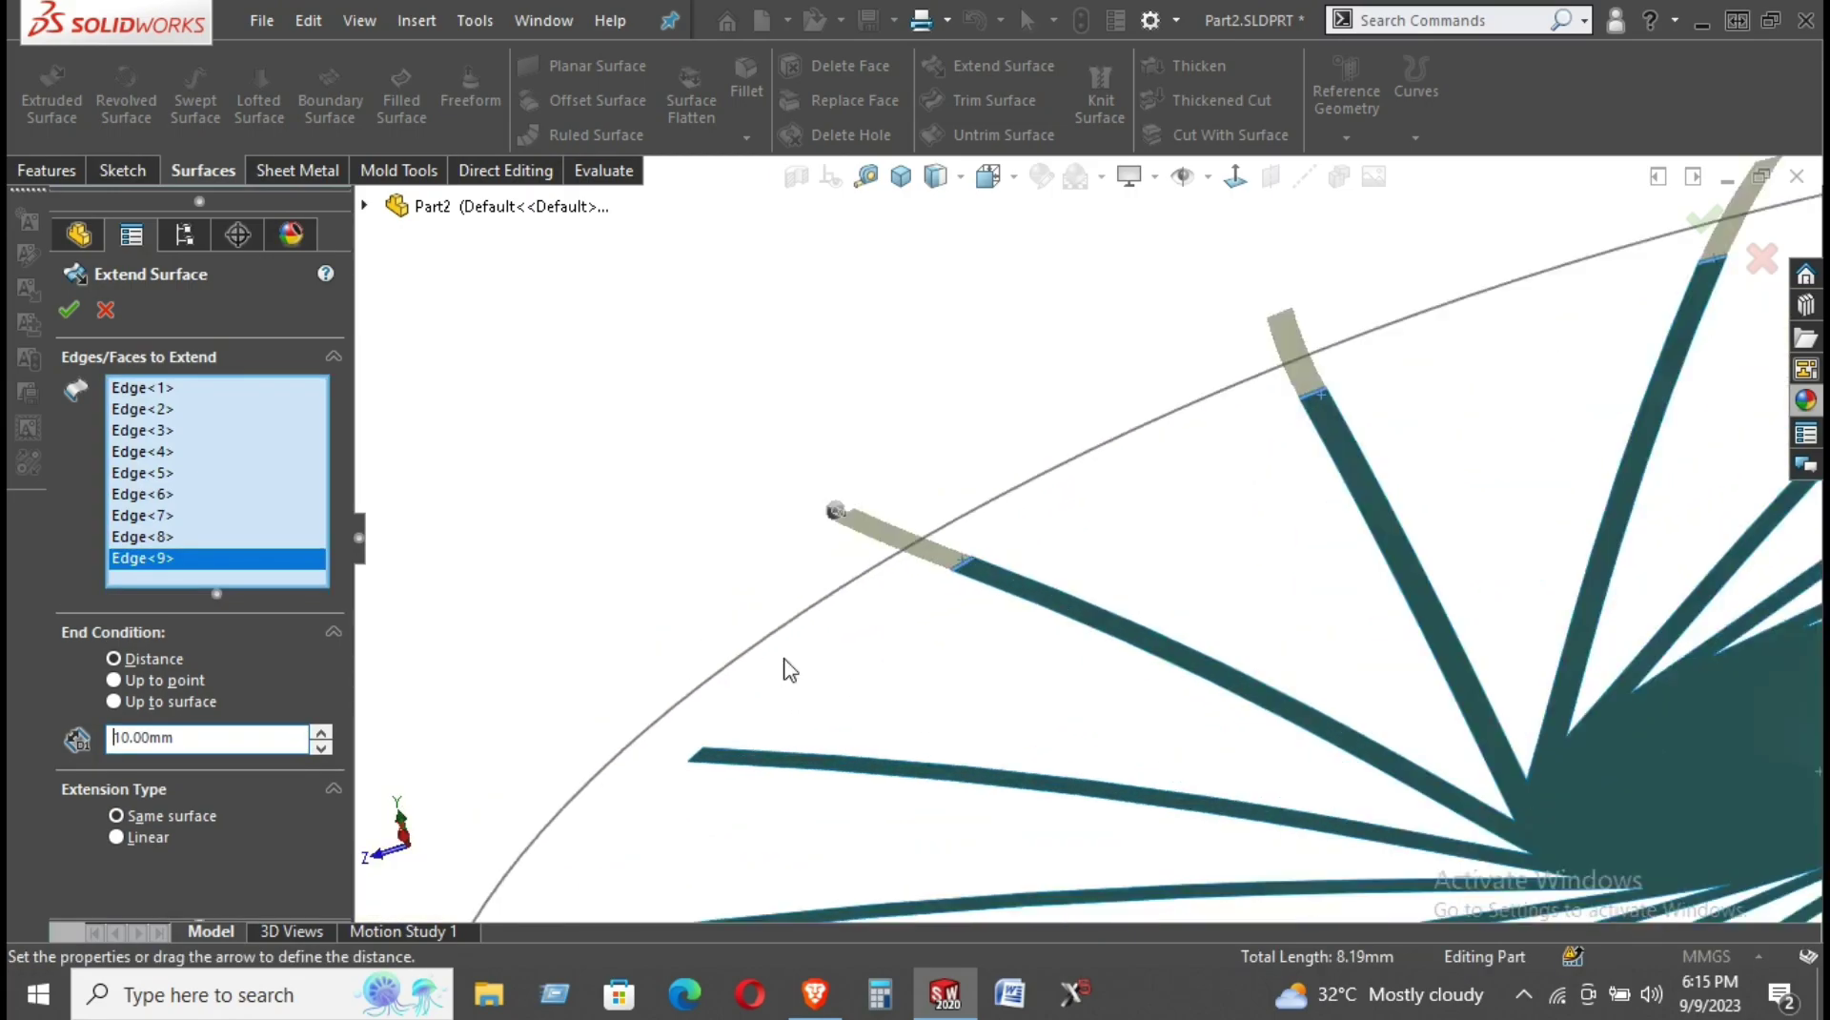
Add four more spoke end edges to the 10.00mm extension.
click(693, 758)
scroll(866, 727, up, 2)
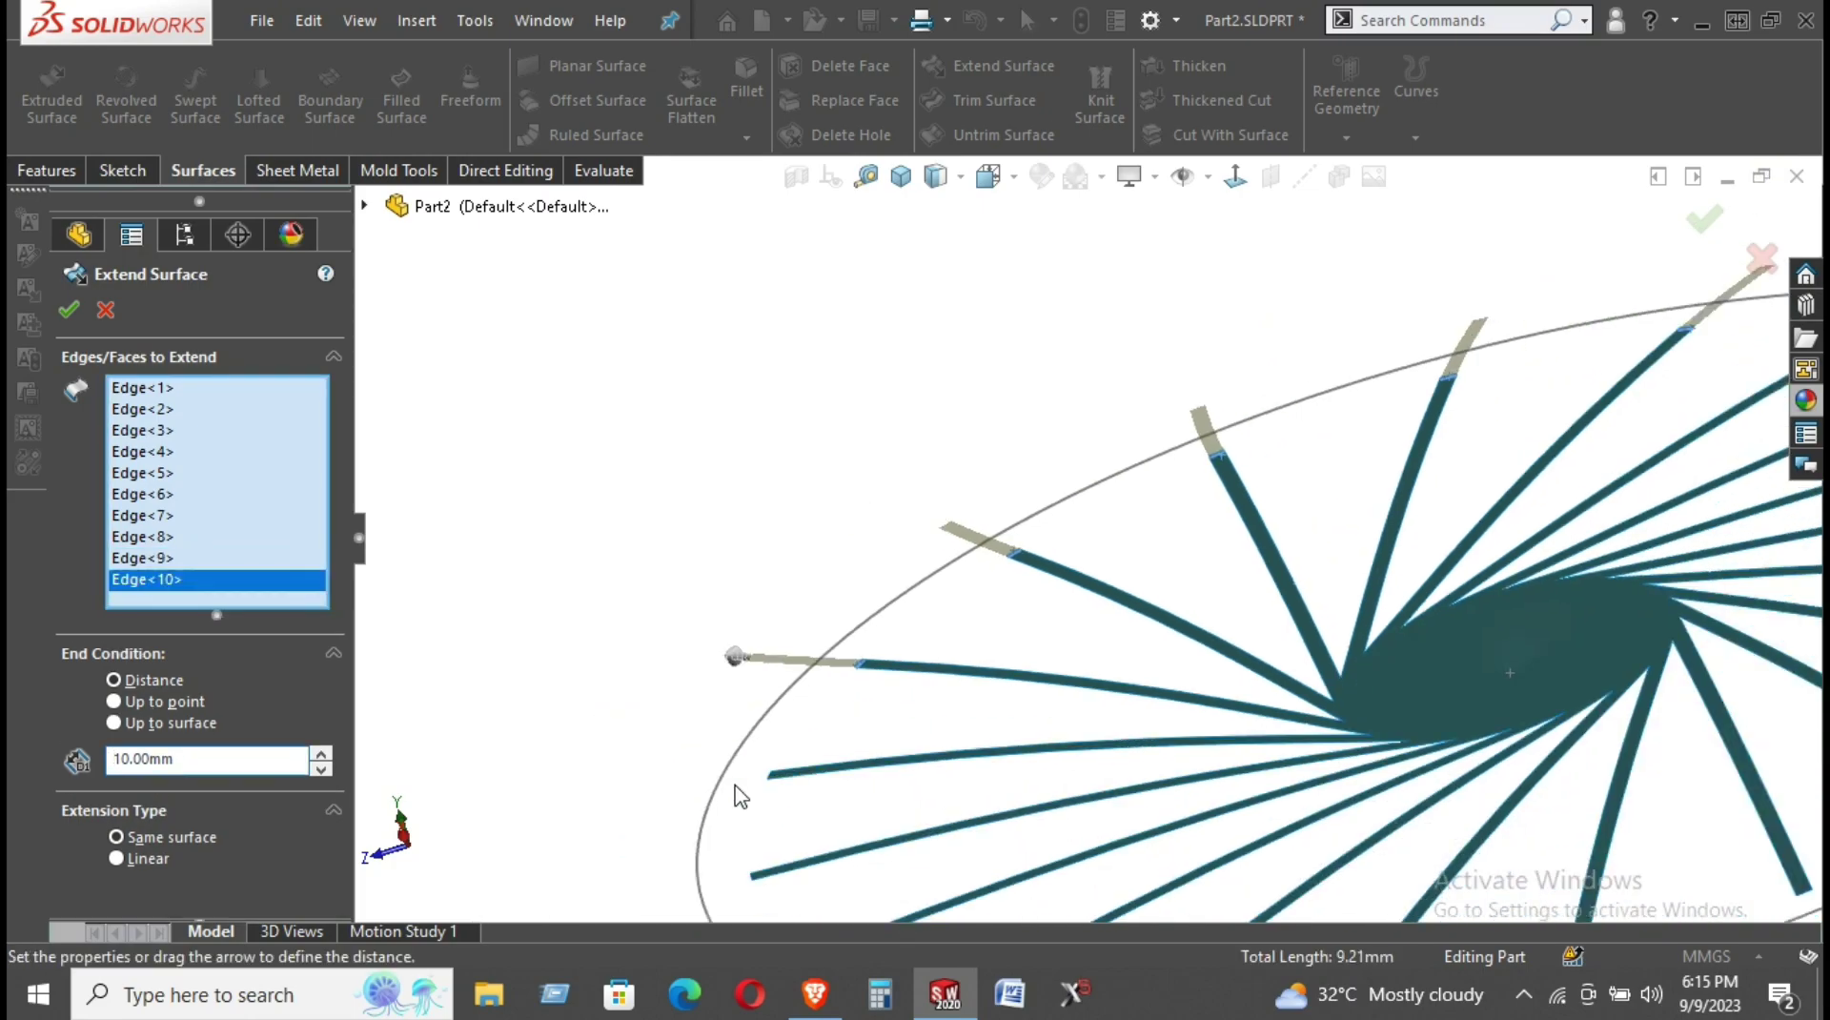
scroll(754, 789, down, 2)
scroll(787, 777, down, 2)
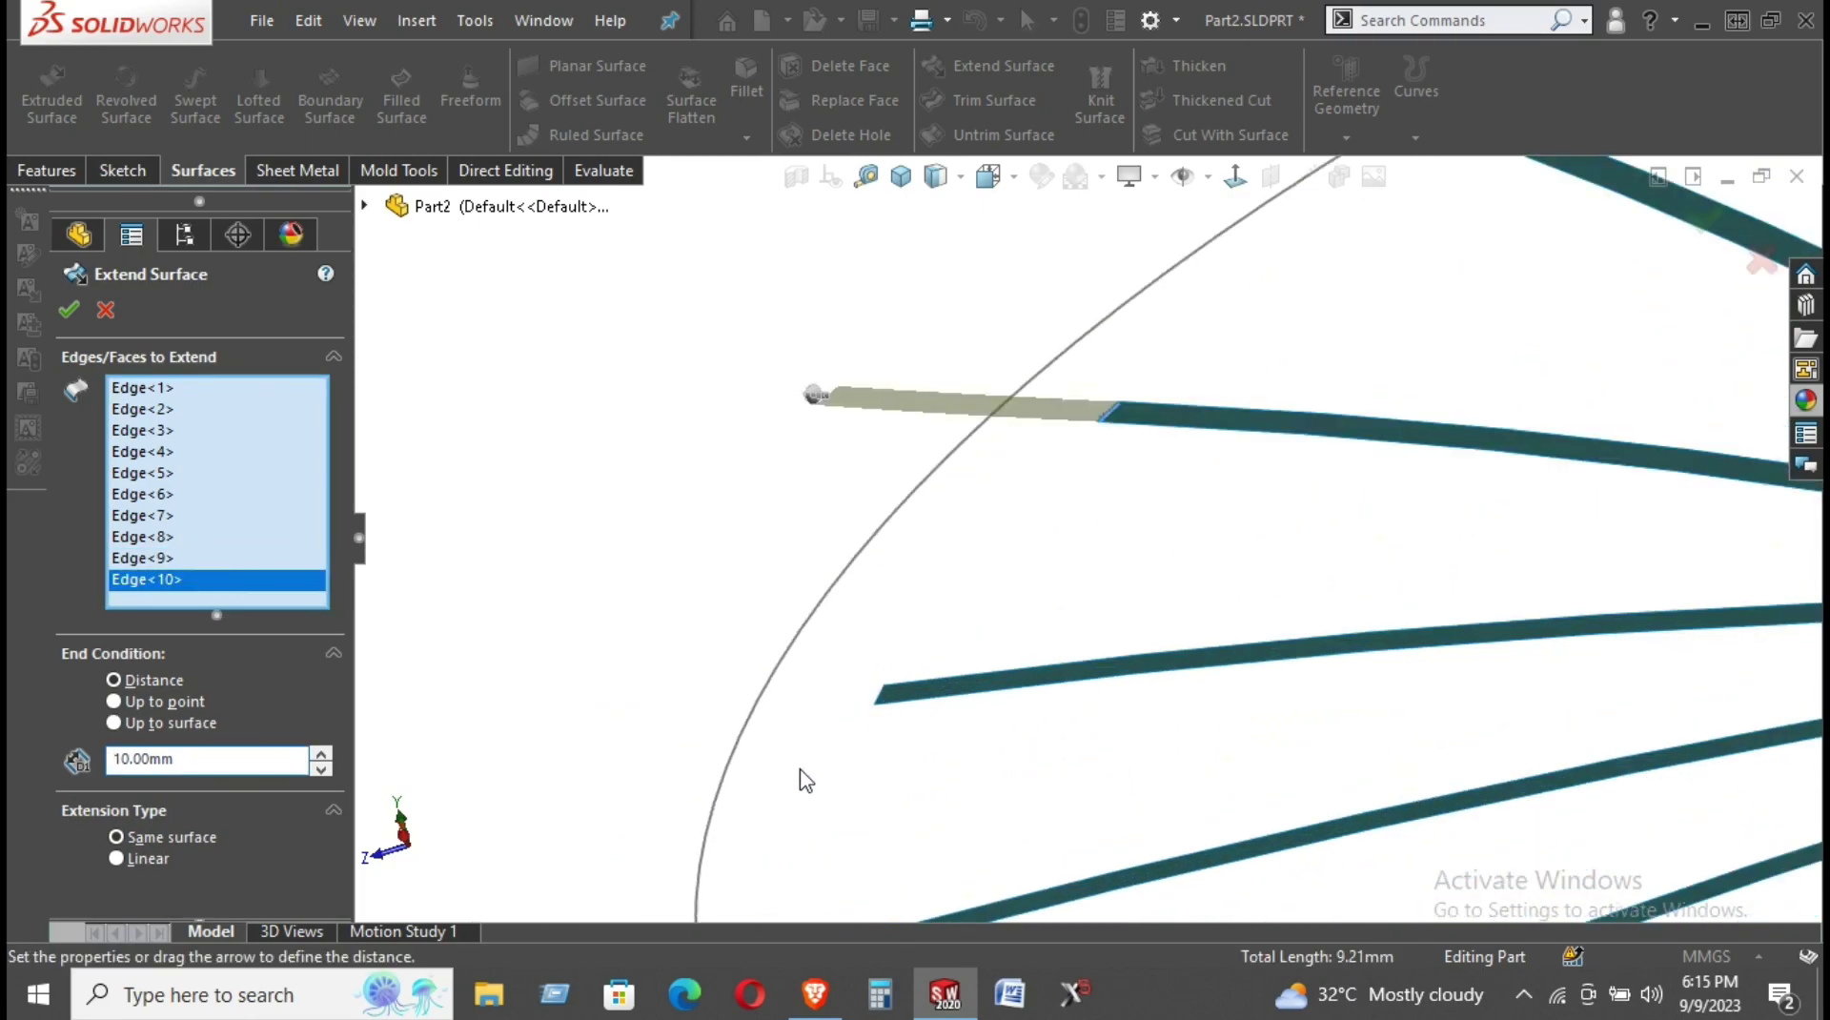
click(877, 696)
scroll(936, 776, up, 2)
scroll(989, 782, down, 2)
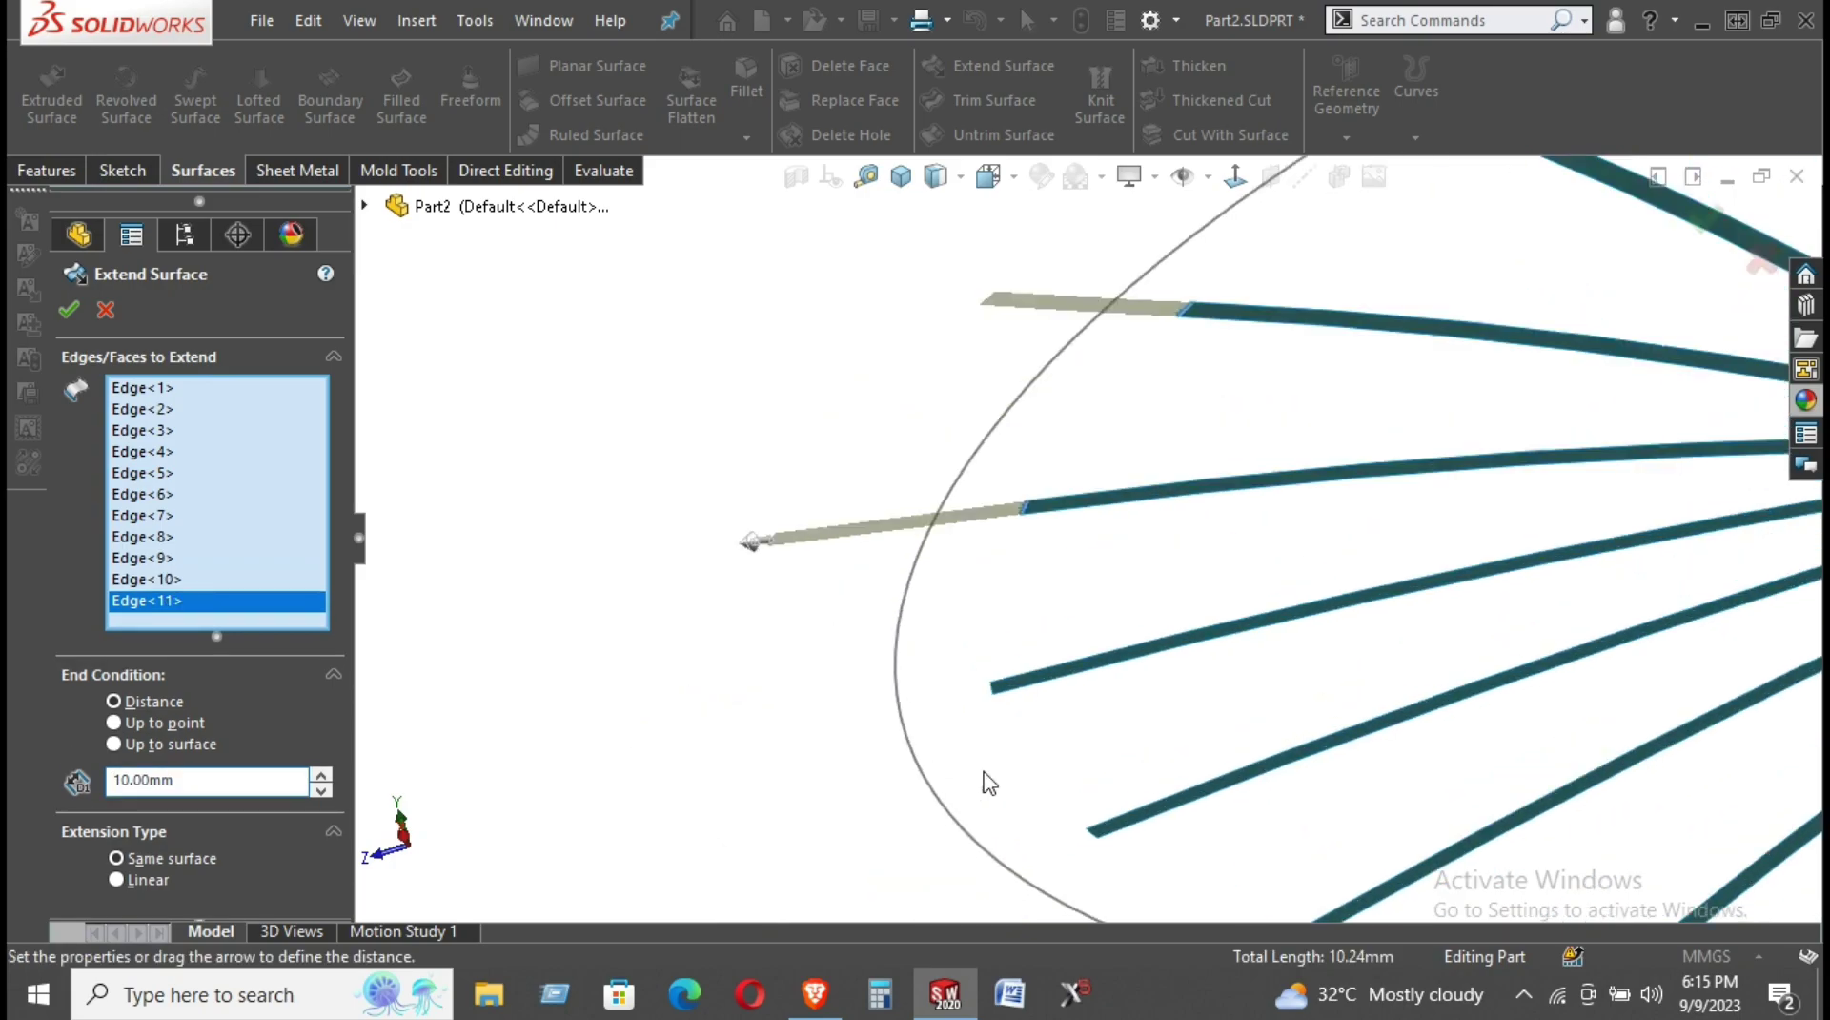
click(992, 691)
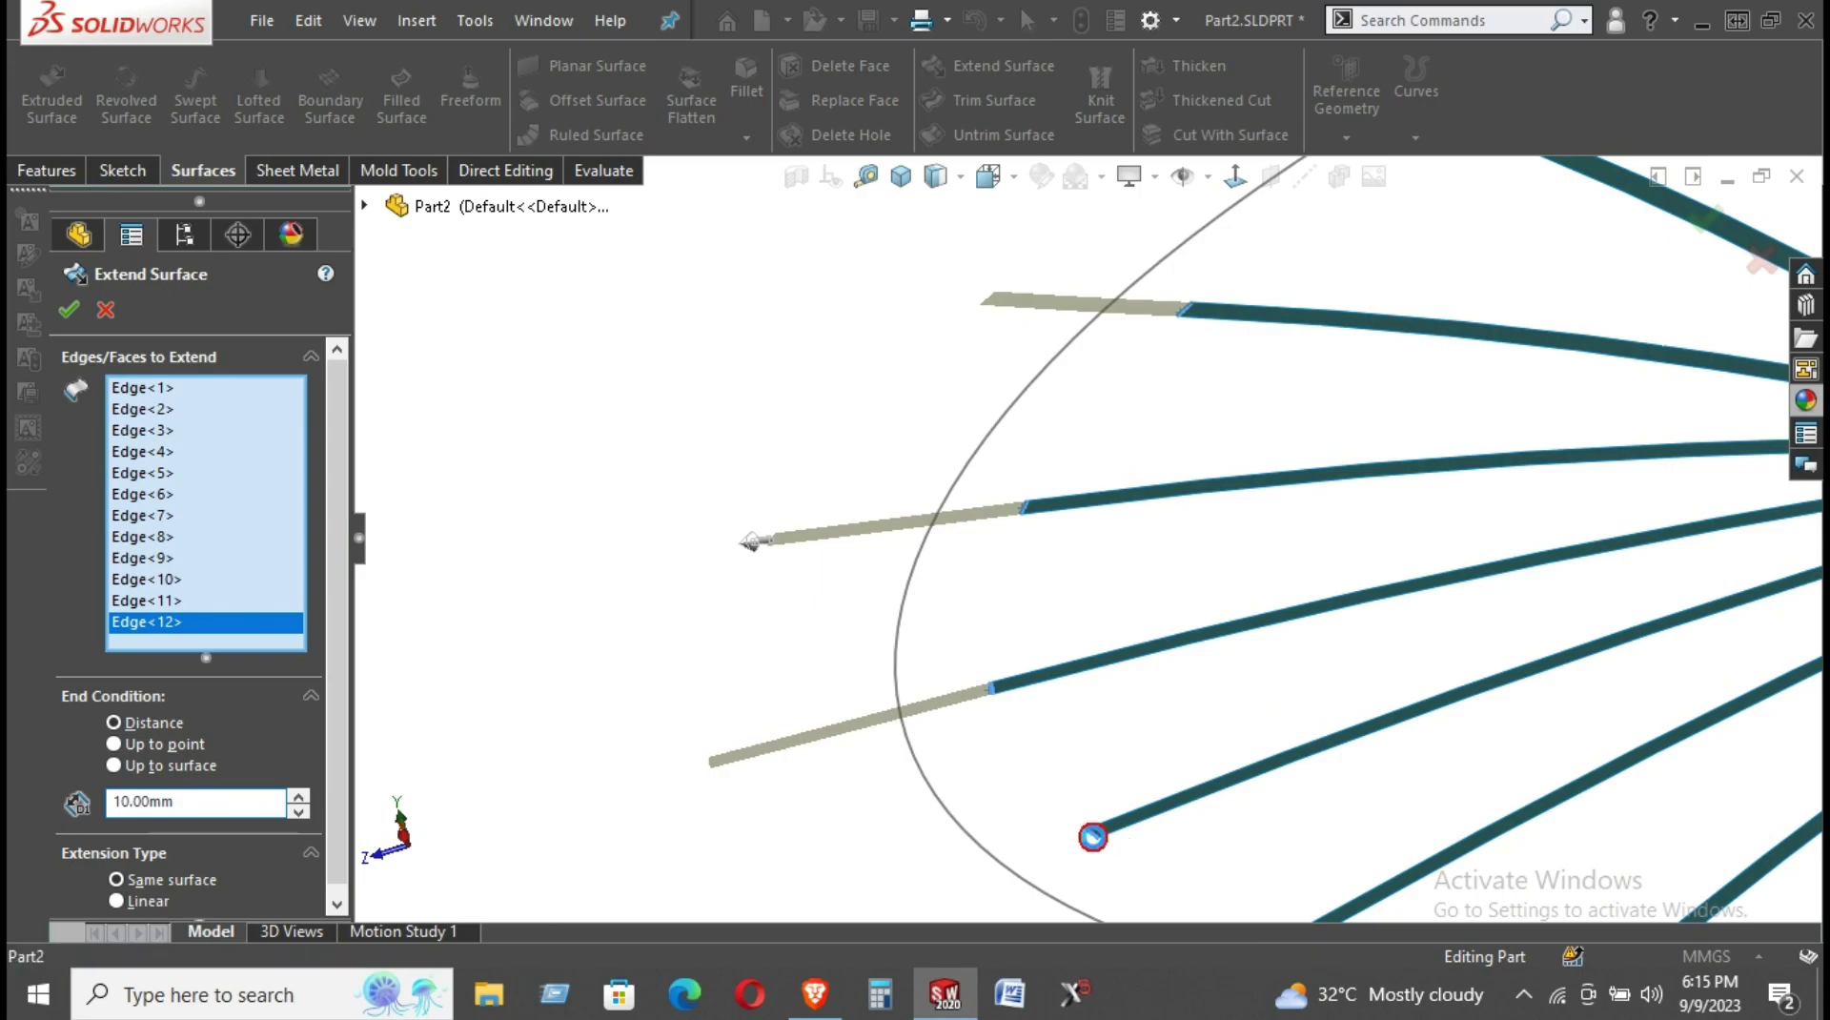
click(1091, 835)
scroll(1184, 848, up, 2)
scroll(1203, 781, down, 3)
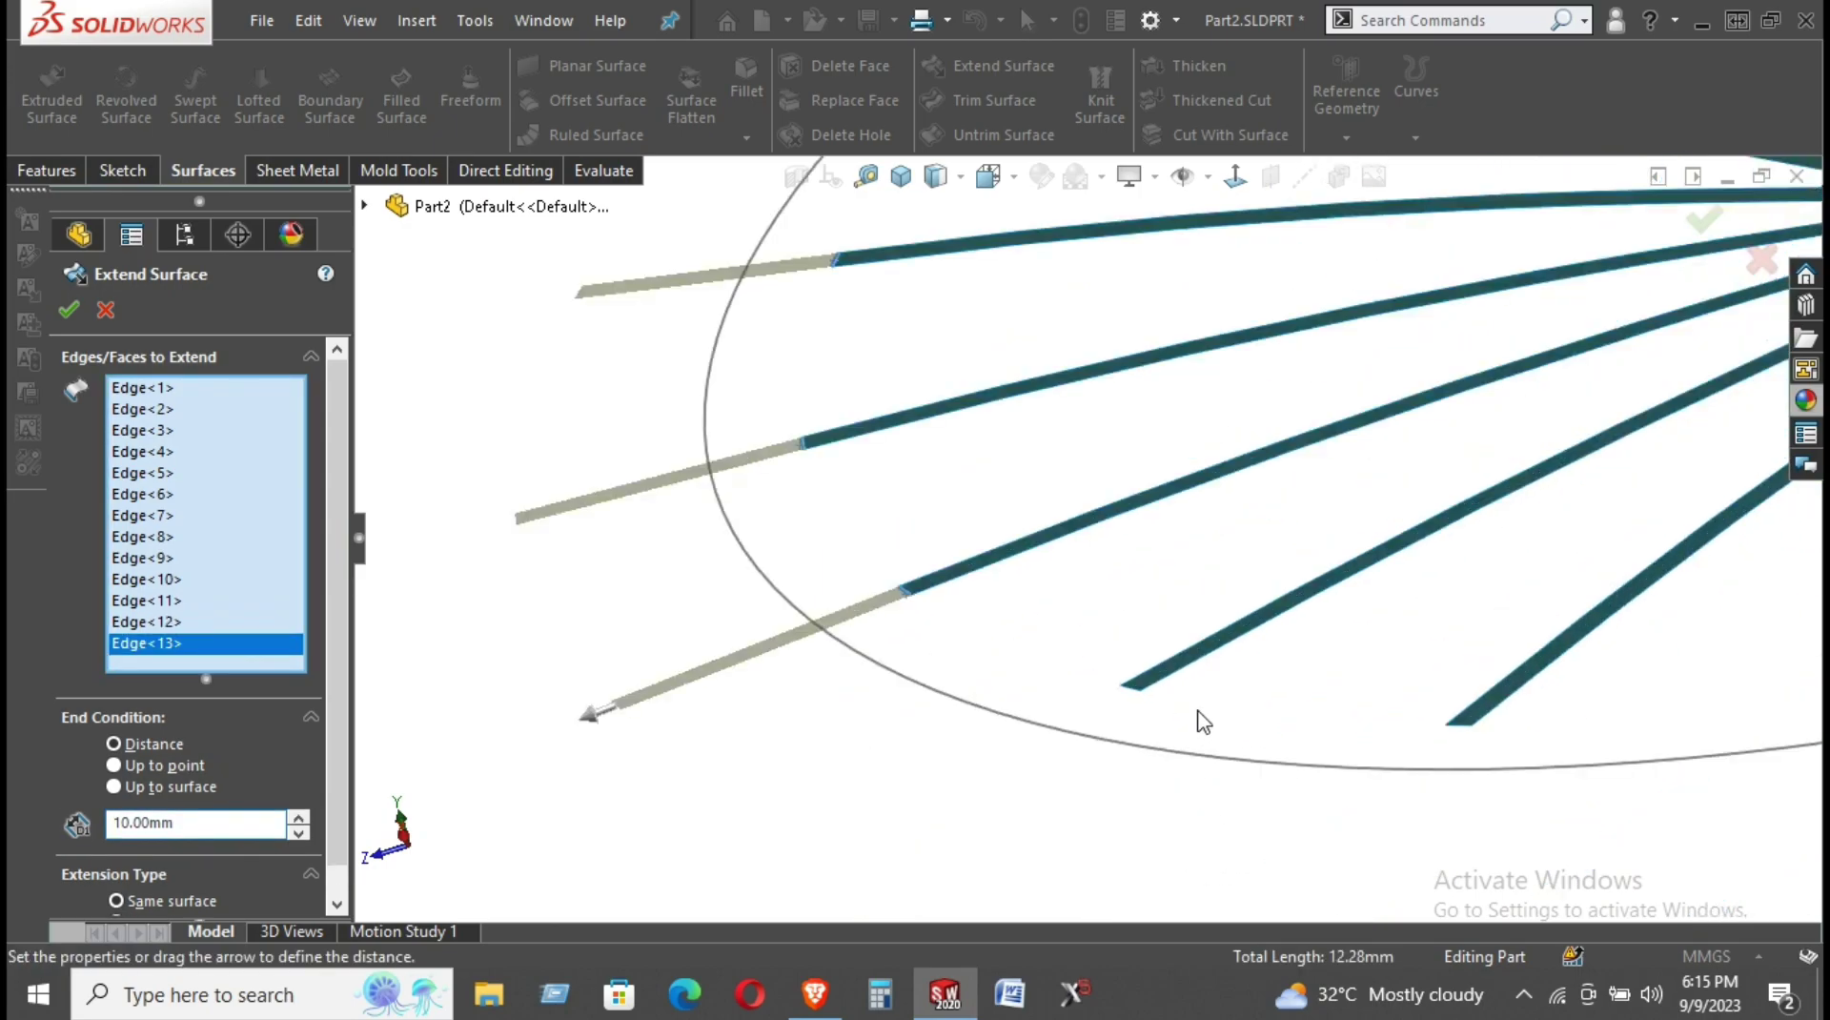
Add four further spoke ends, deleting the stray Face<1>, reaching seventeen edges.
click(1131, 687)
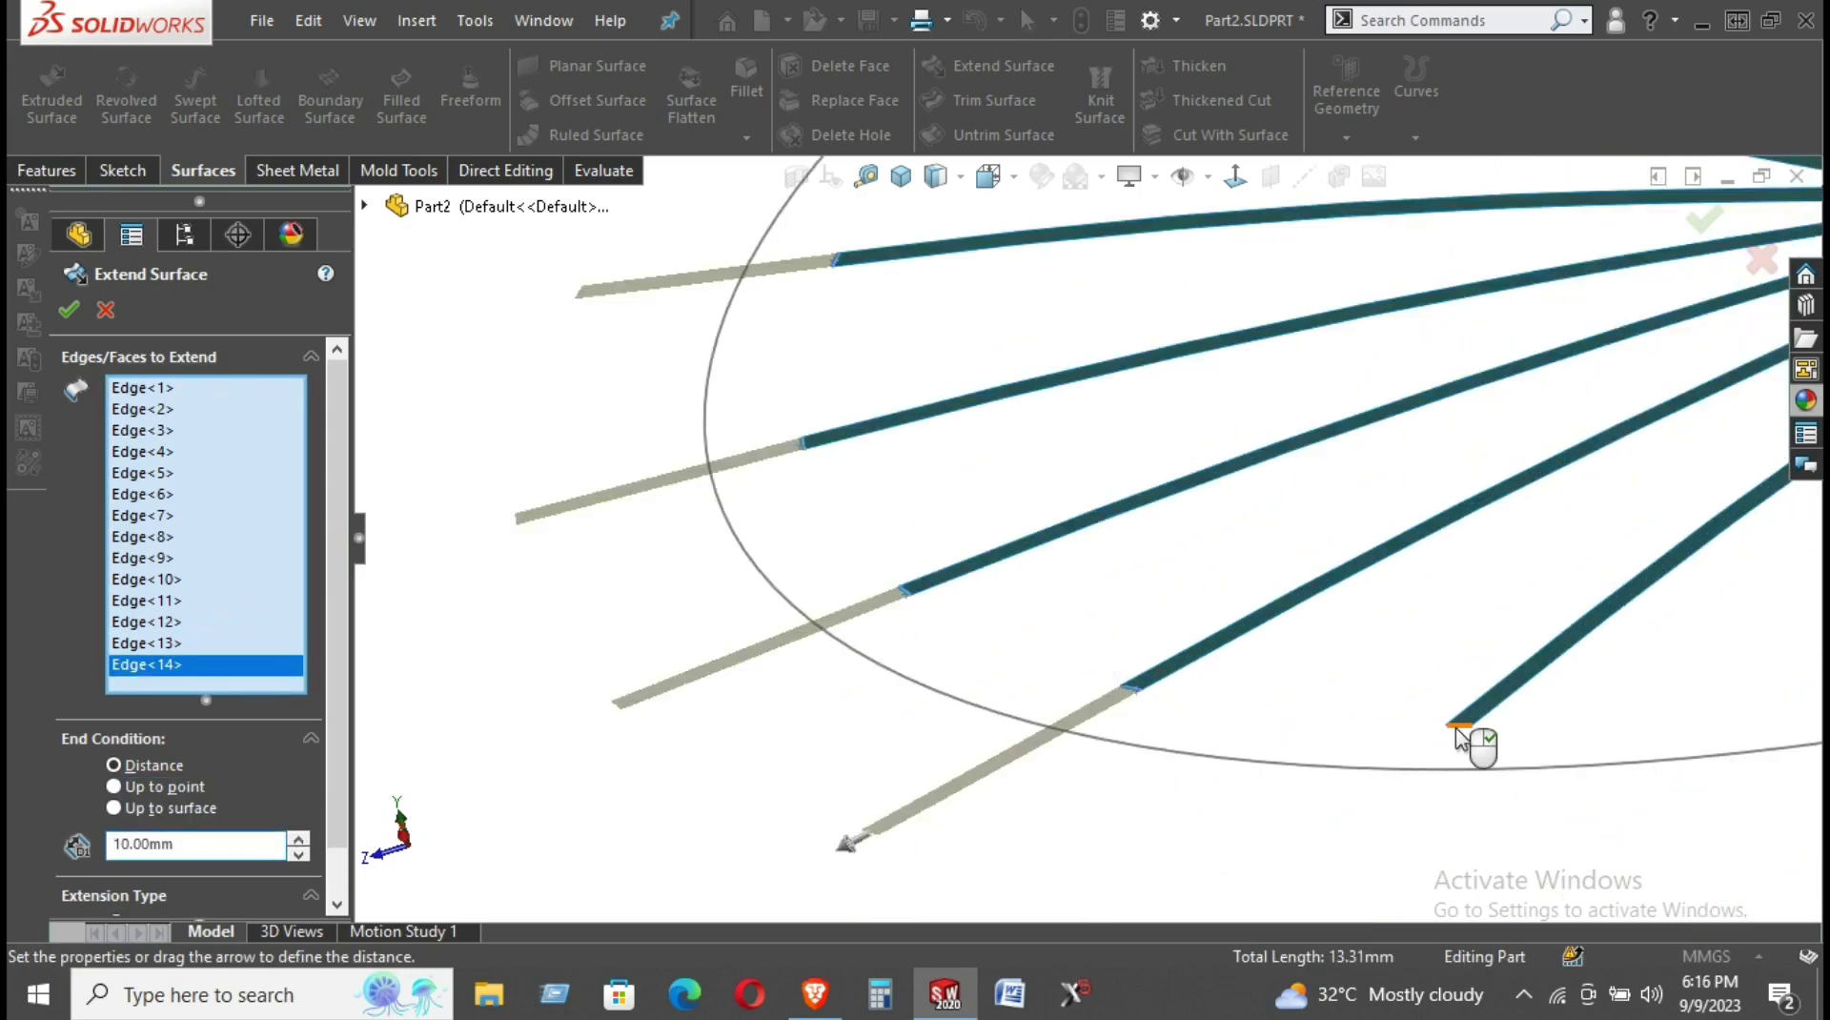
click(1456, 730)
scroll(1487, 705, up, 2)
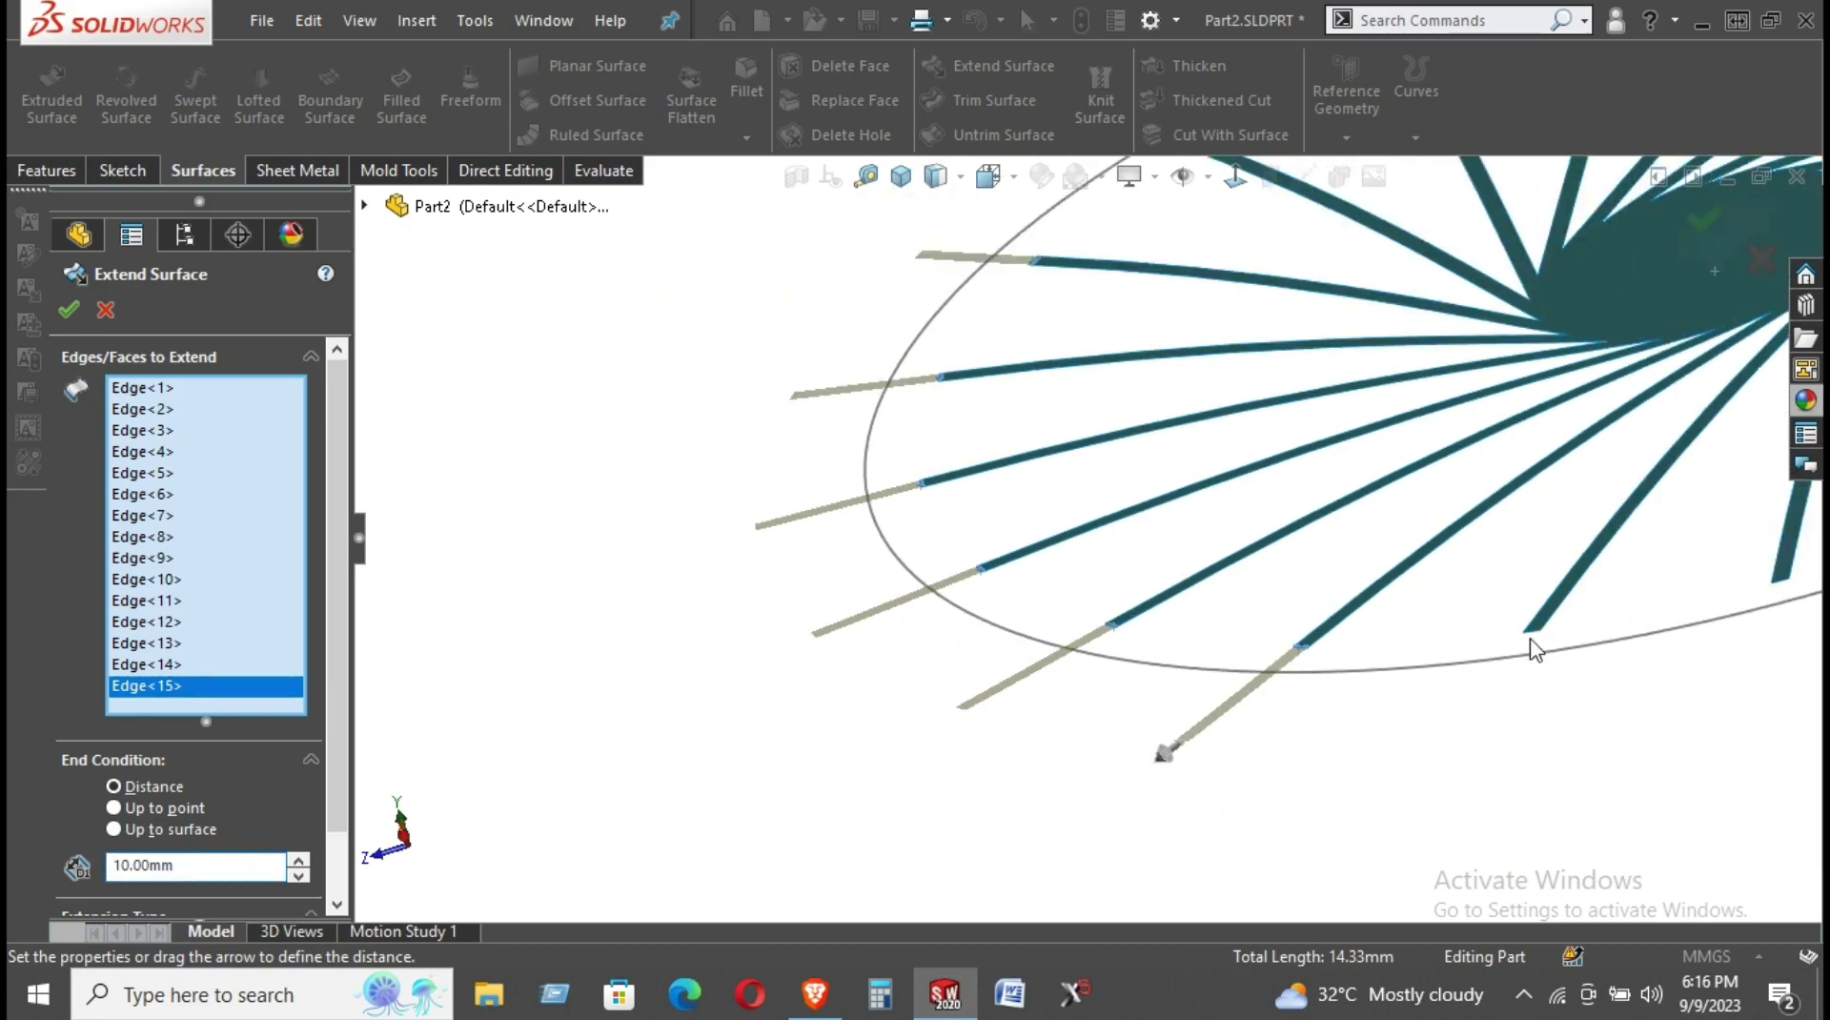
click(1532, 633)
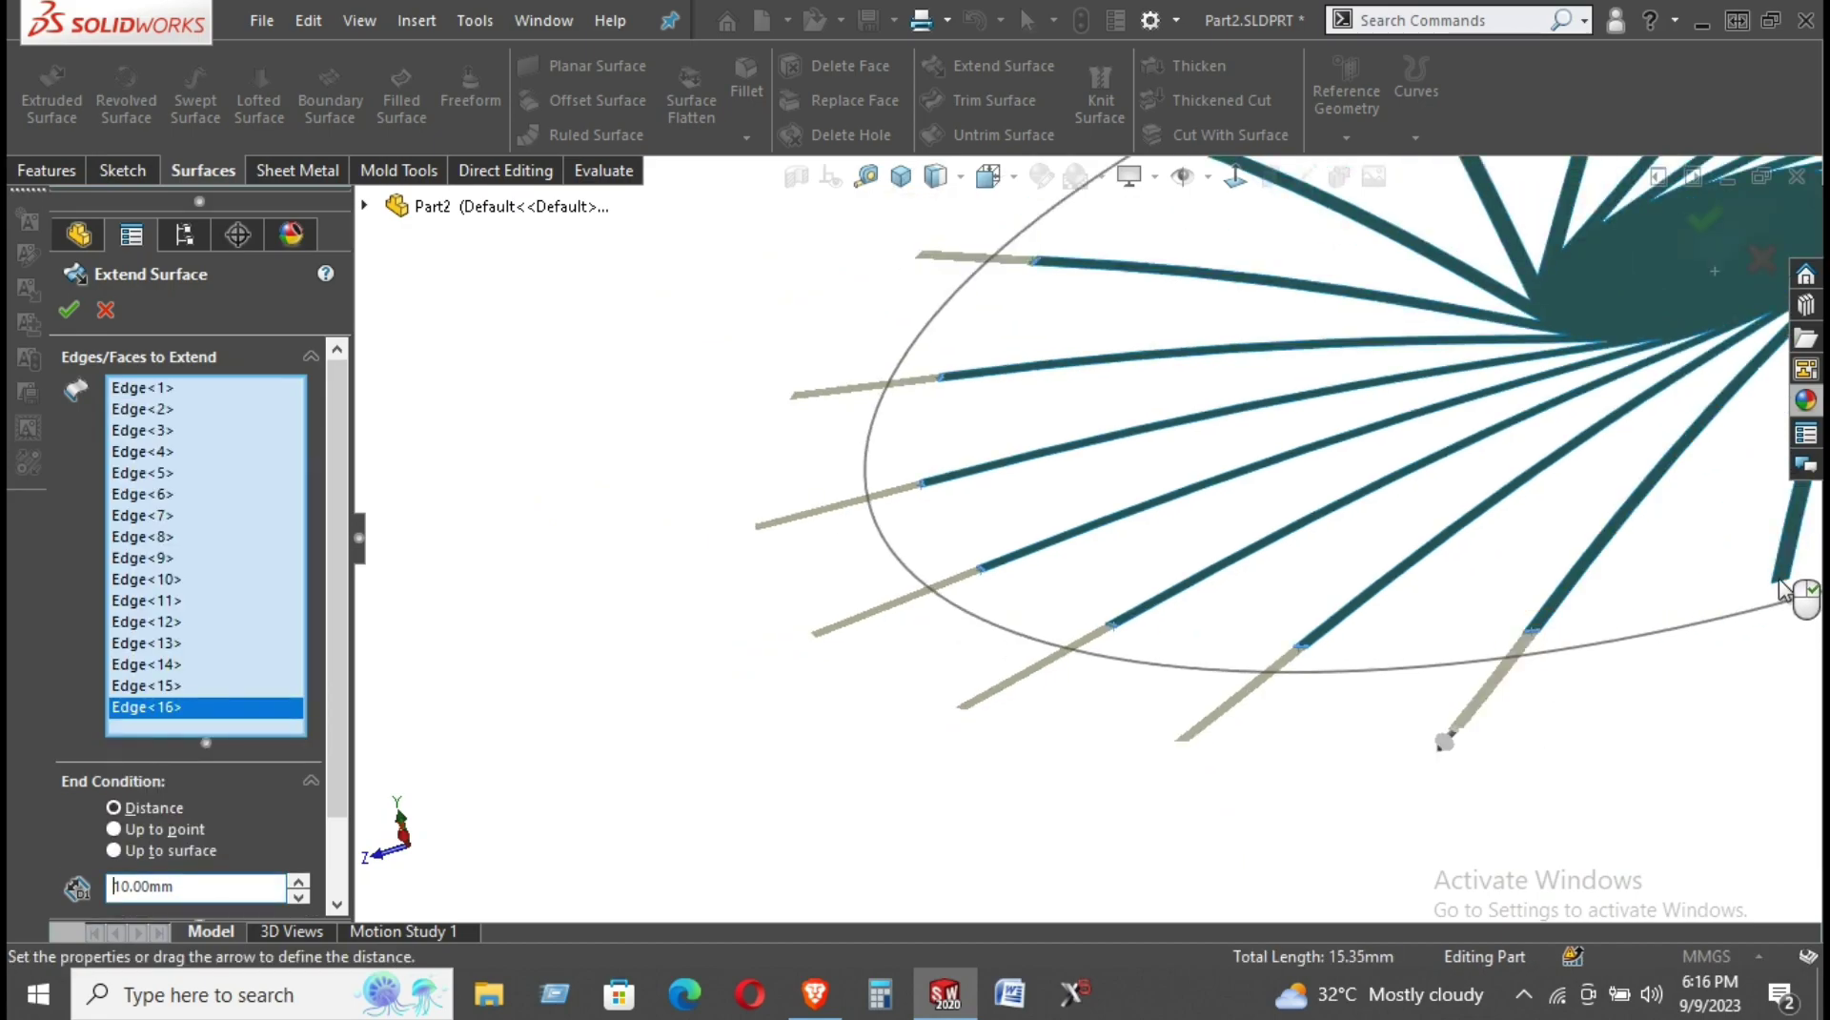
click(1754, 684)
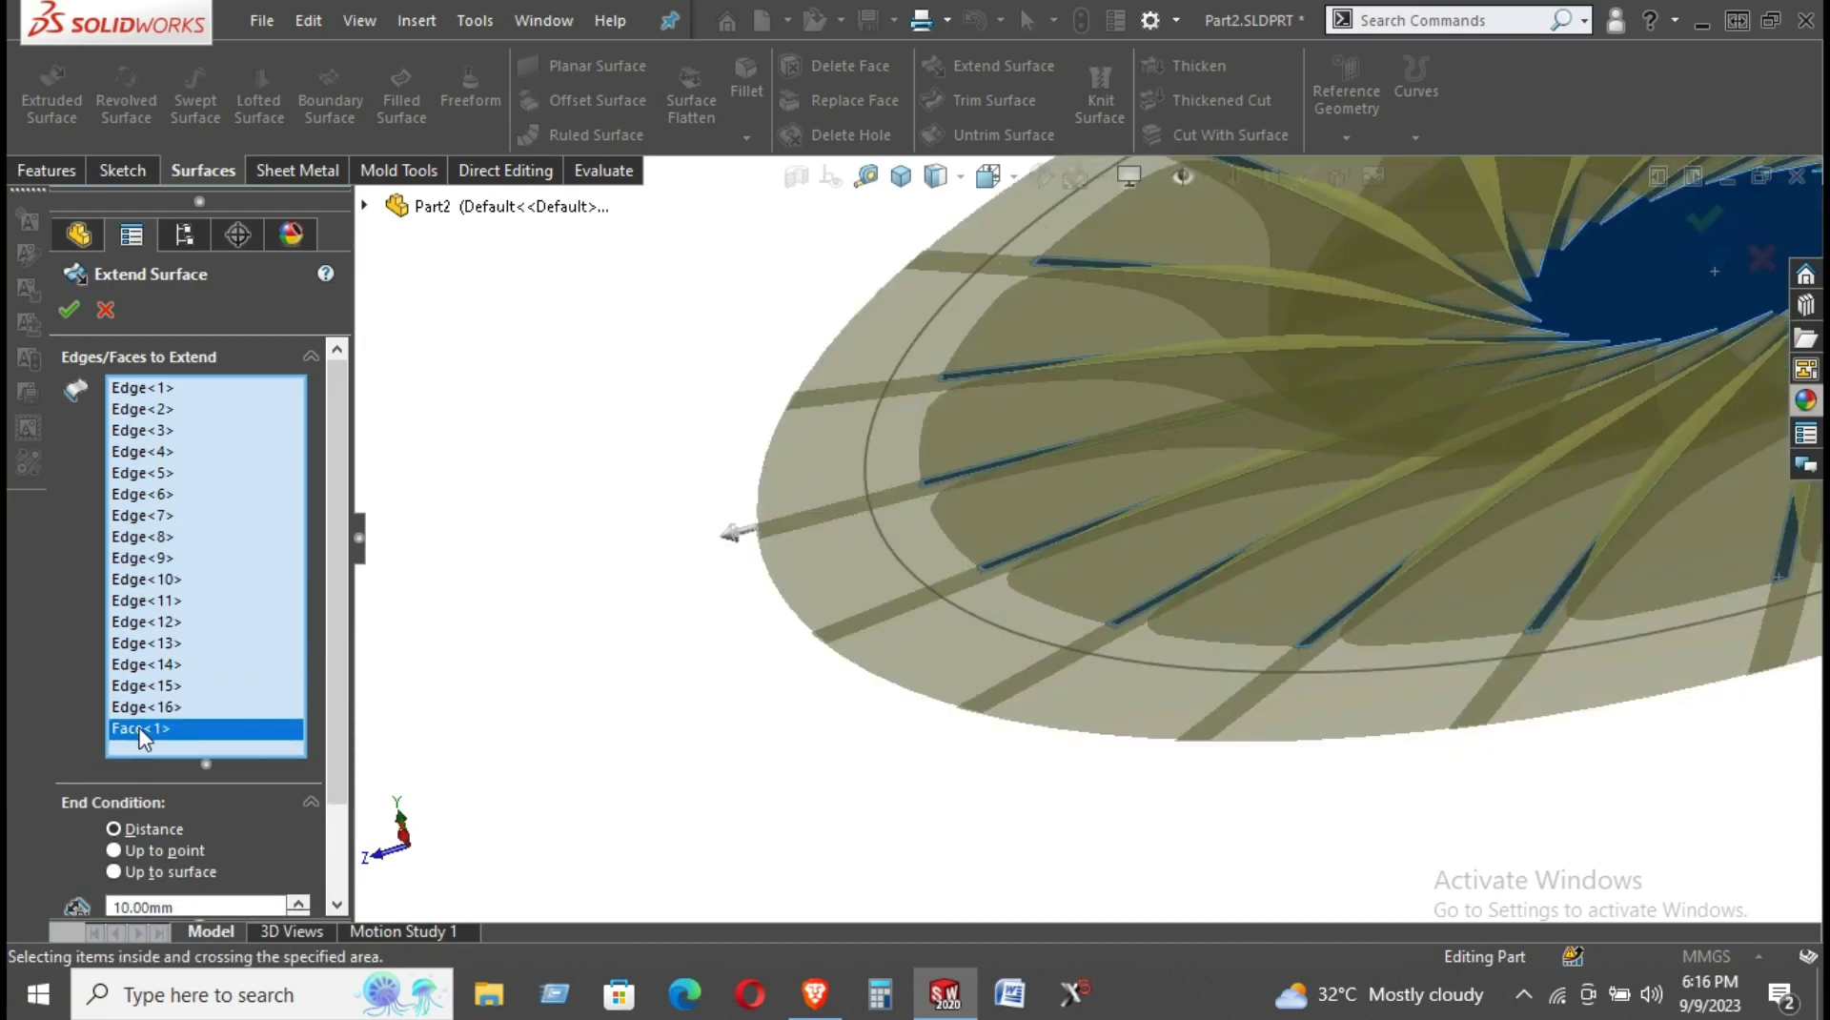
right_click(143, 737)
click(210, 777)
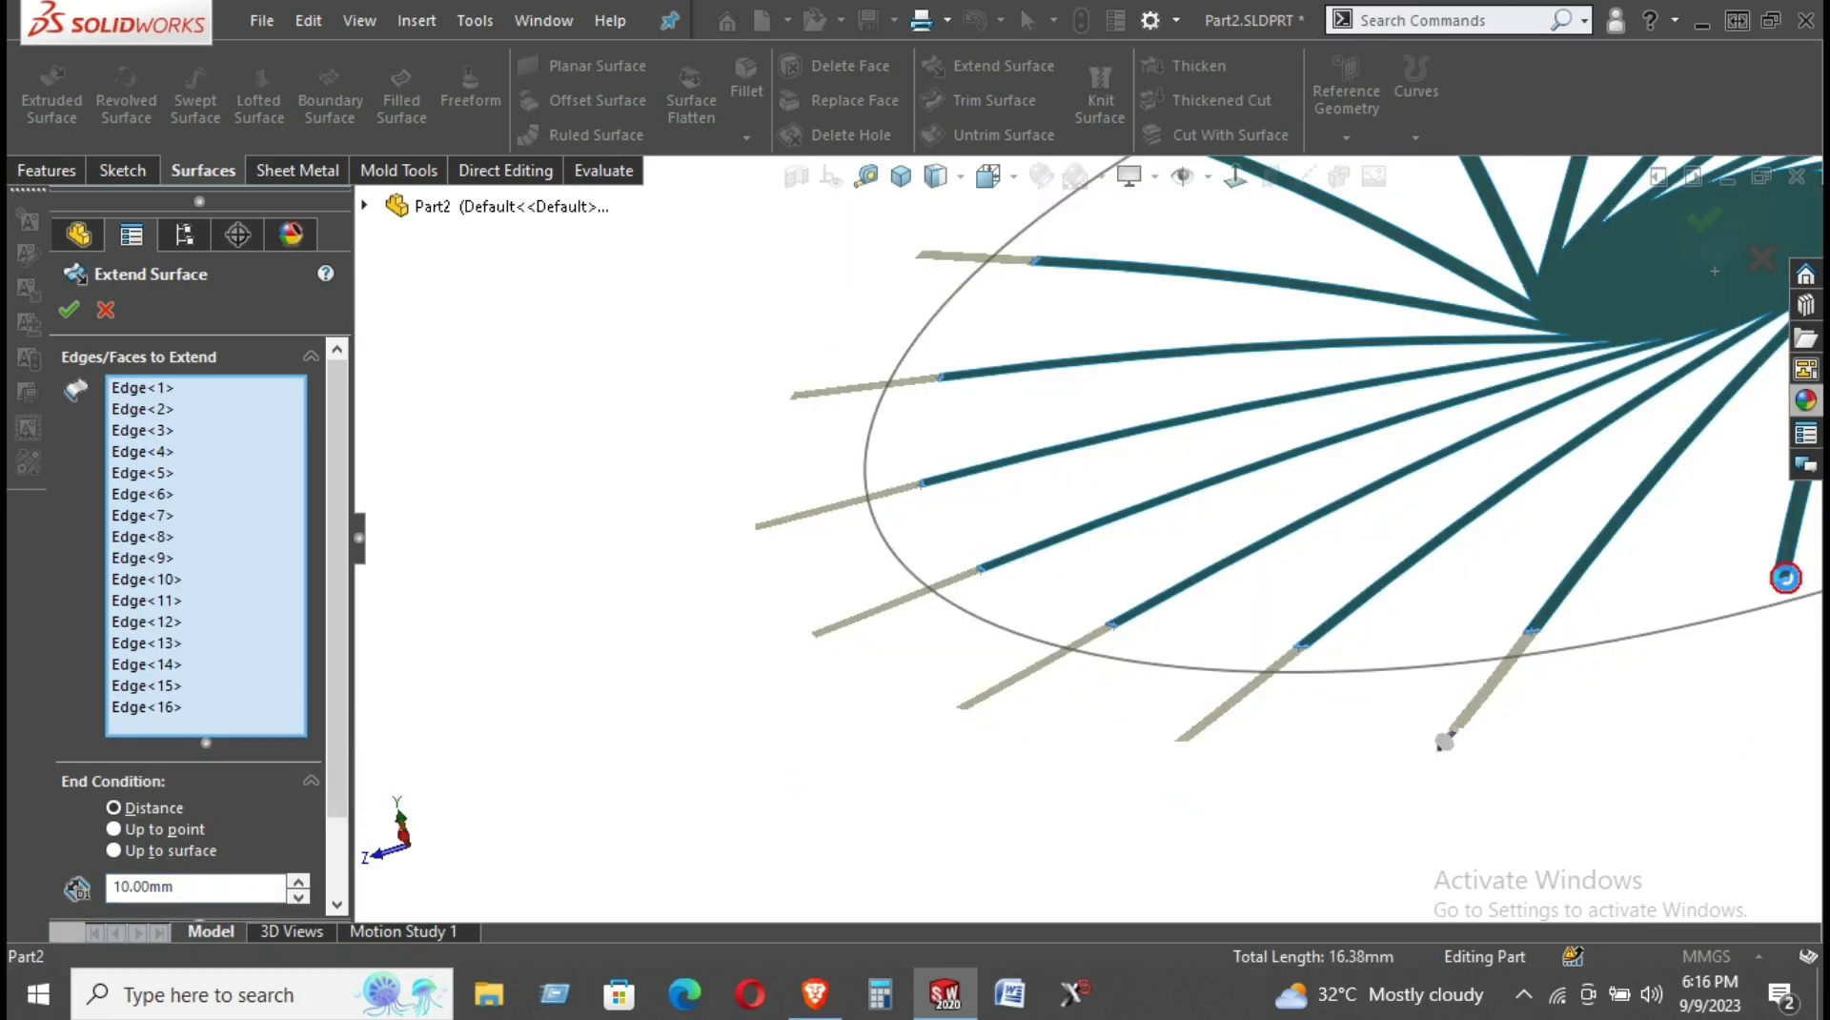
click(1788, 582)
key(f)
scroll(1602, 629, down, 2)
Add the last three spoke end edges, dropping a mis-picked long edge, and accept the extension.
scroll(1511, 530, down, 2)
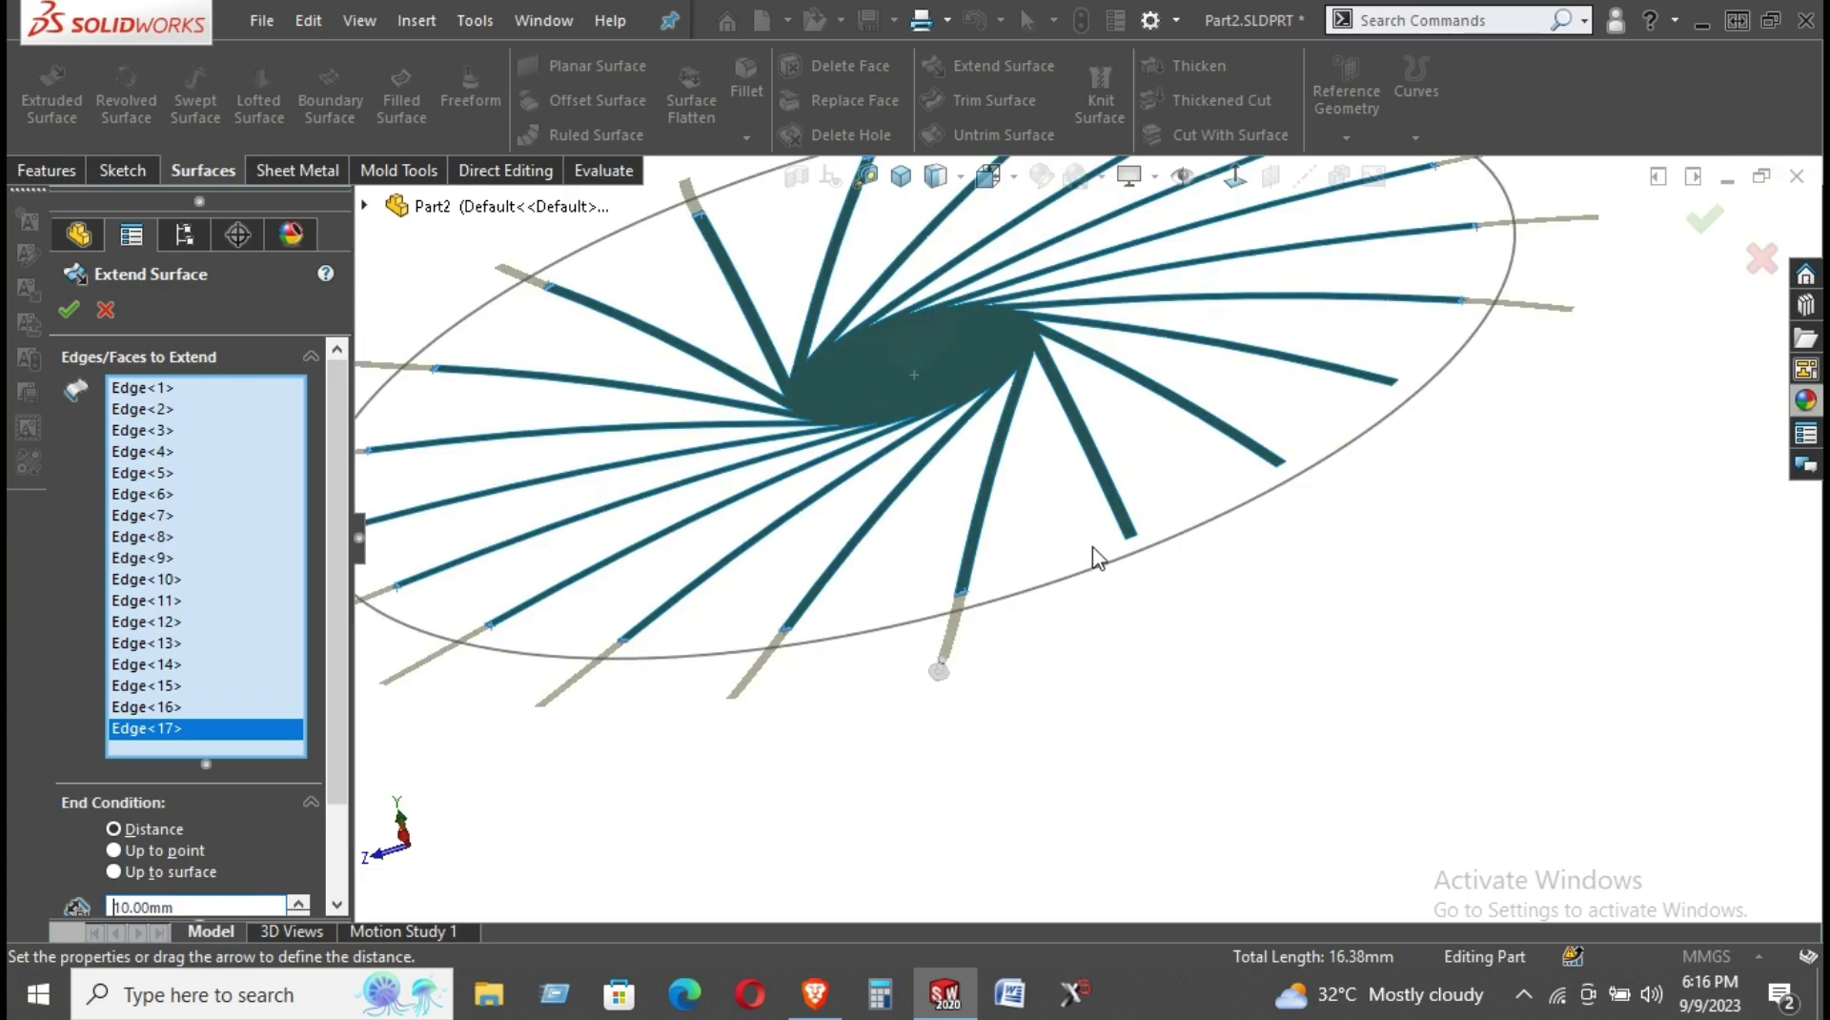
click(1137, 539)
click(1138, 539)
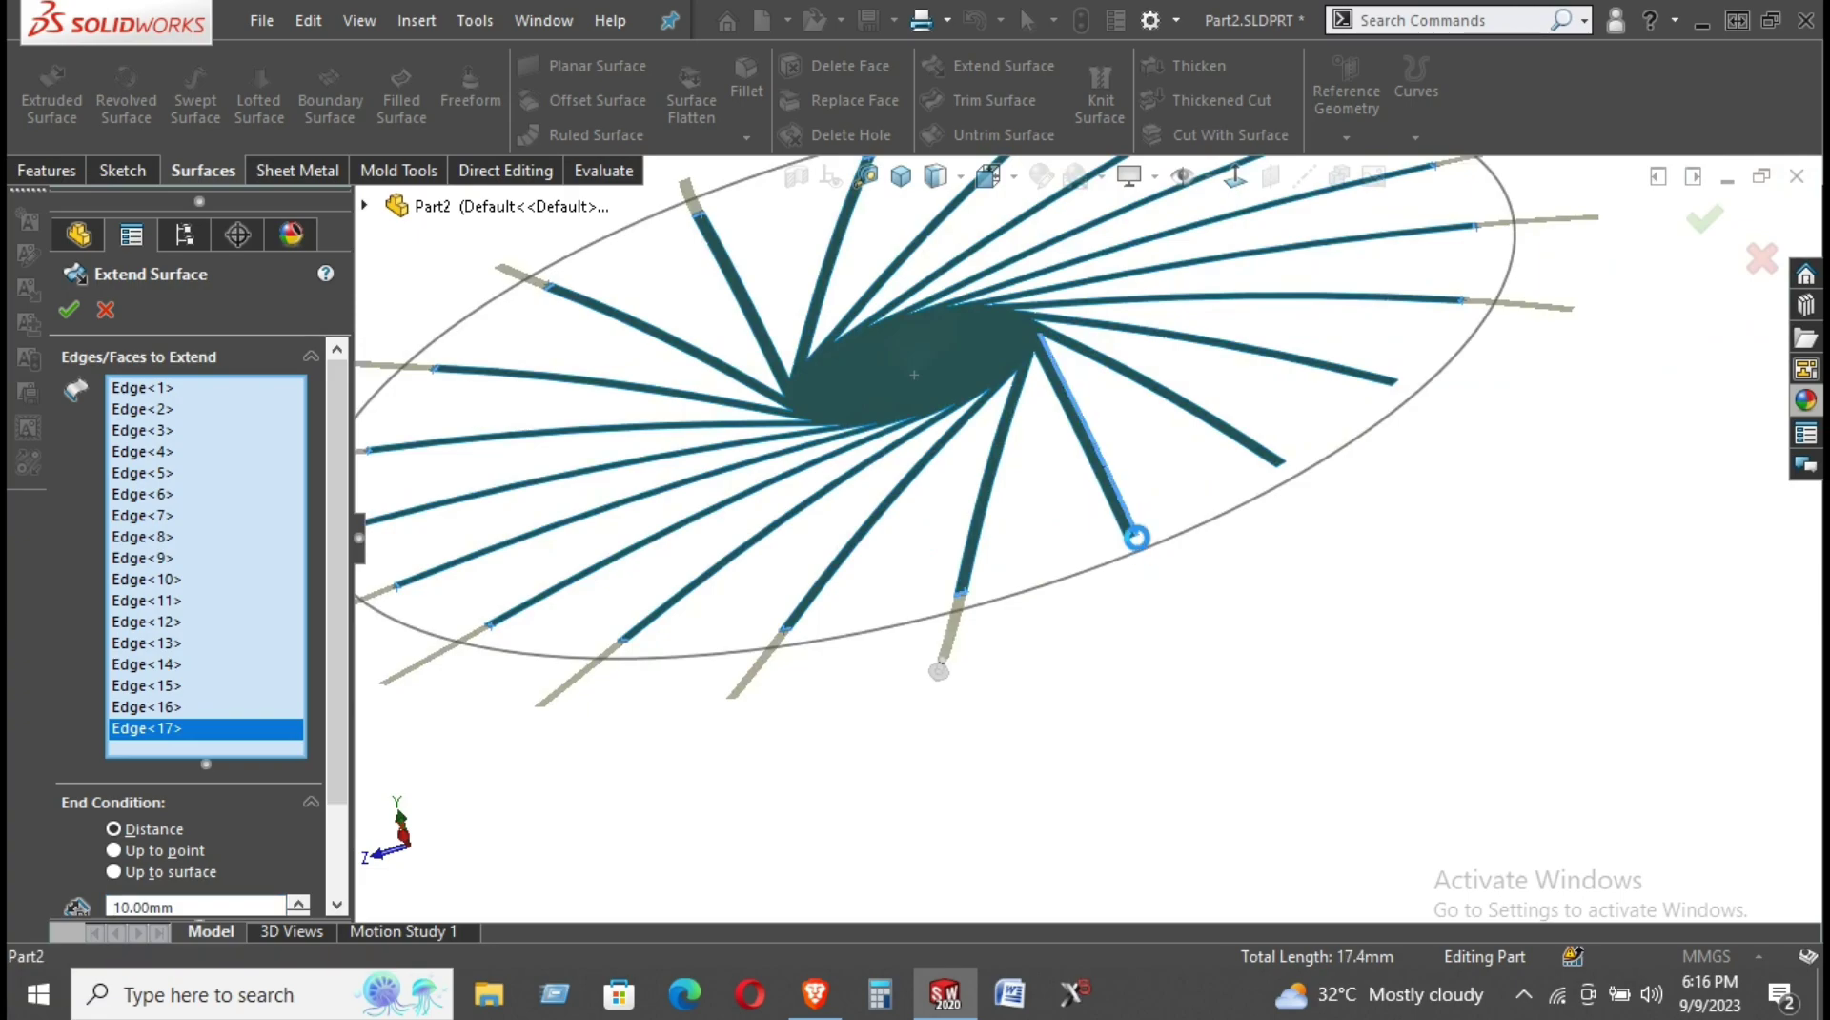
click(1139, 543)
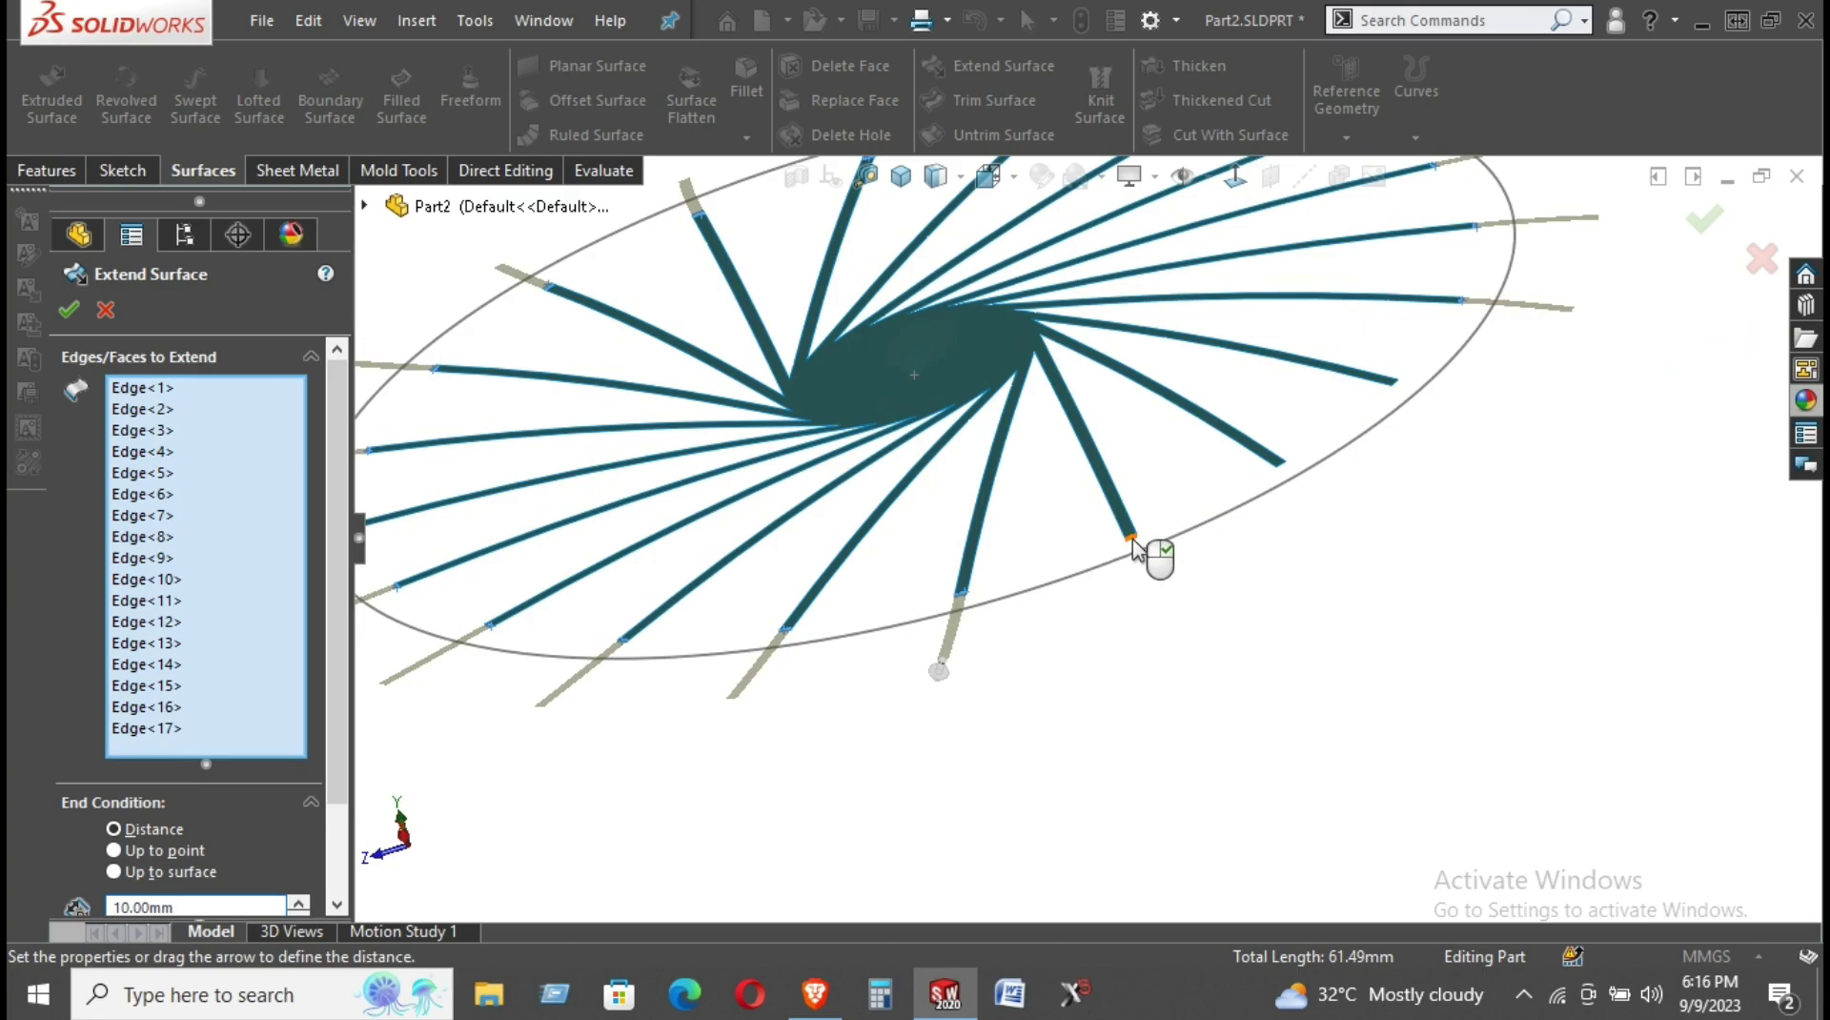
click(1132, 540)
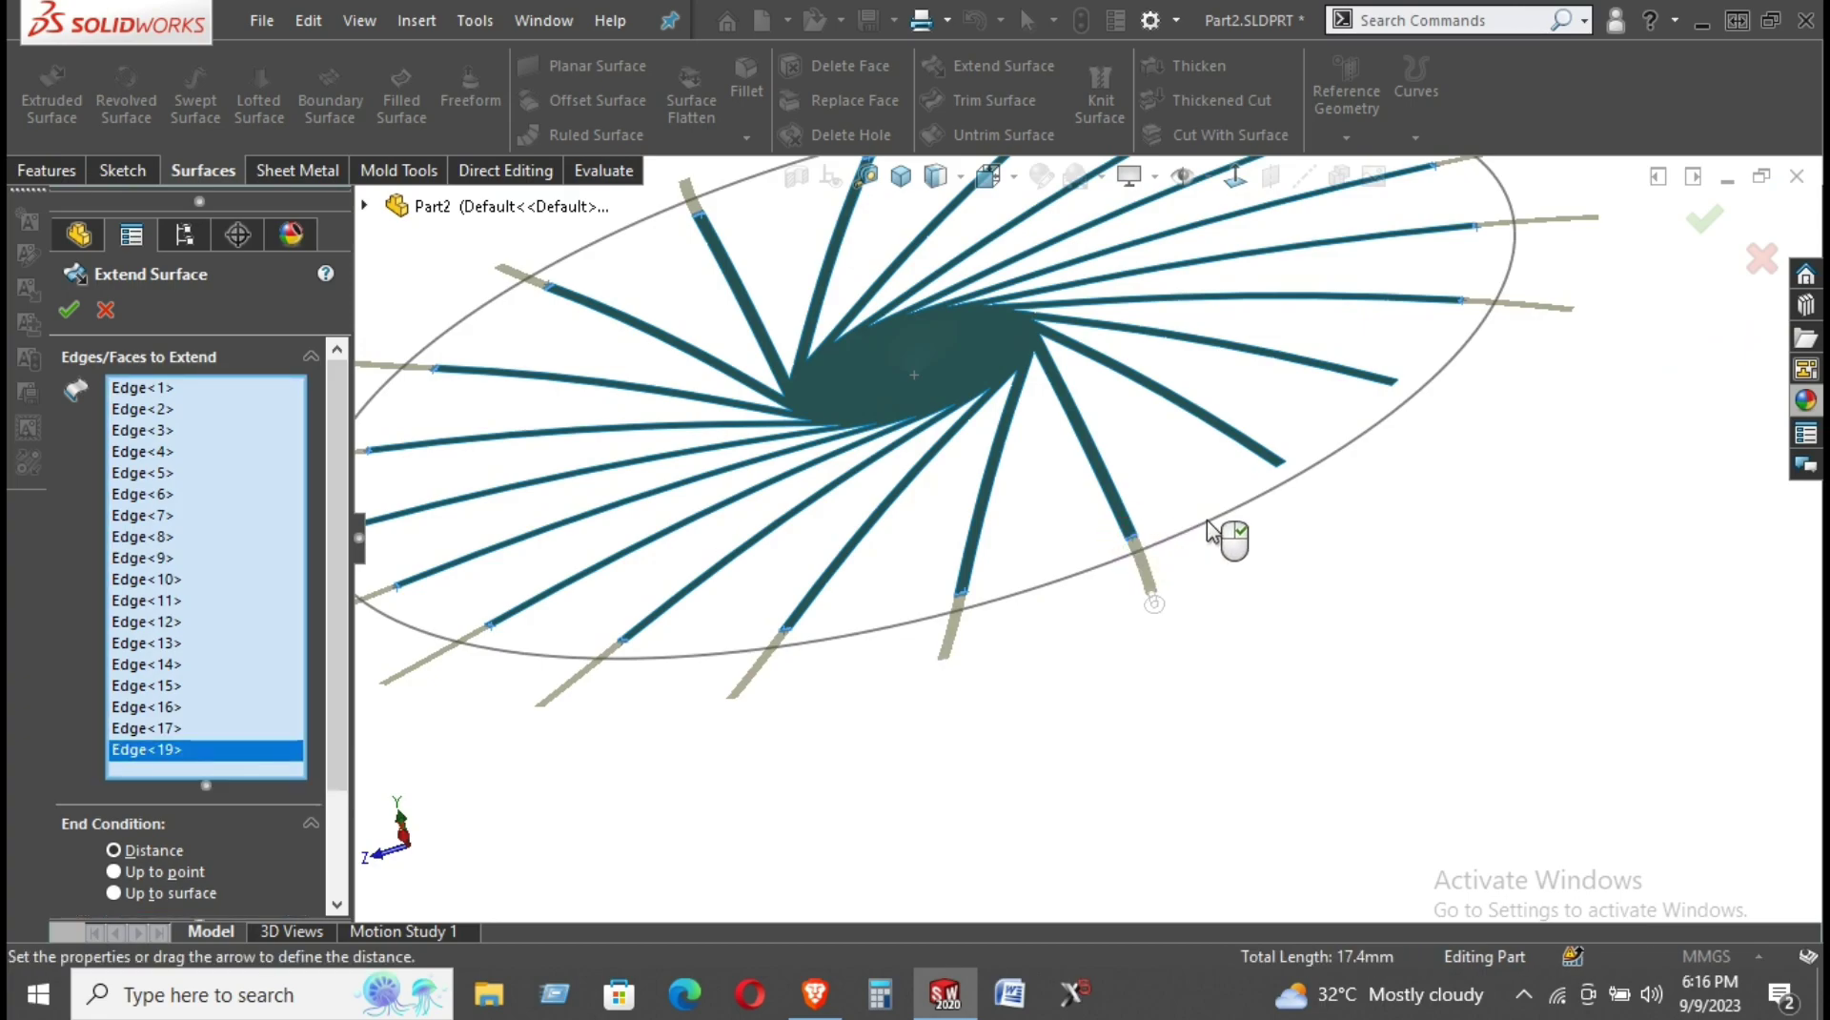
click(1282, 465)
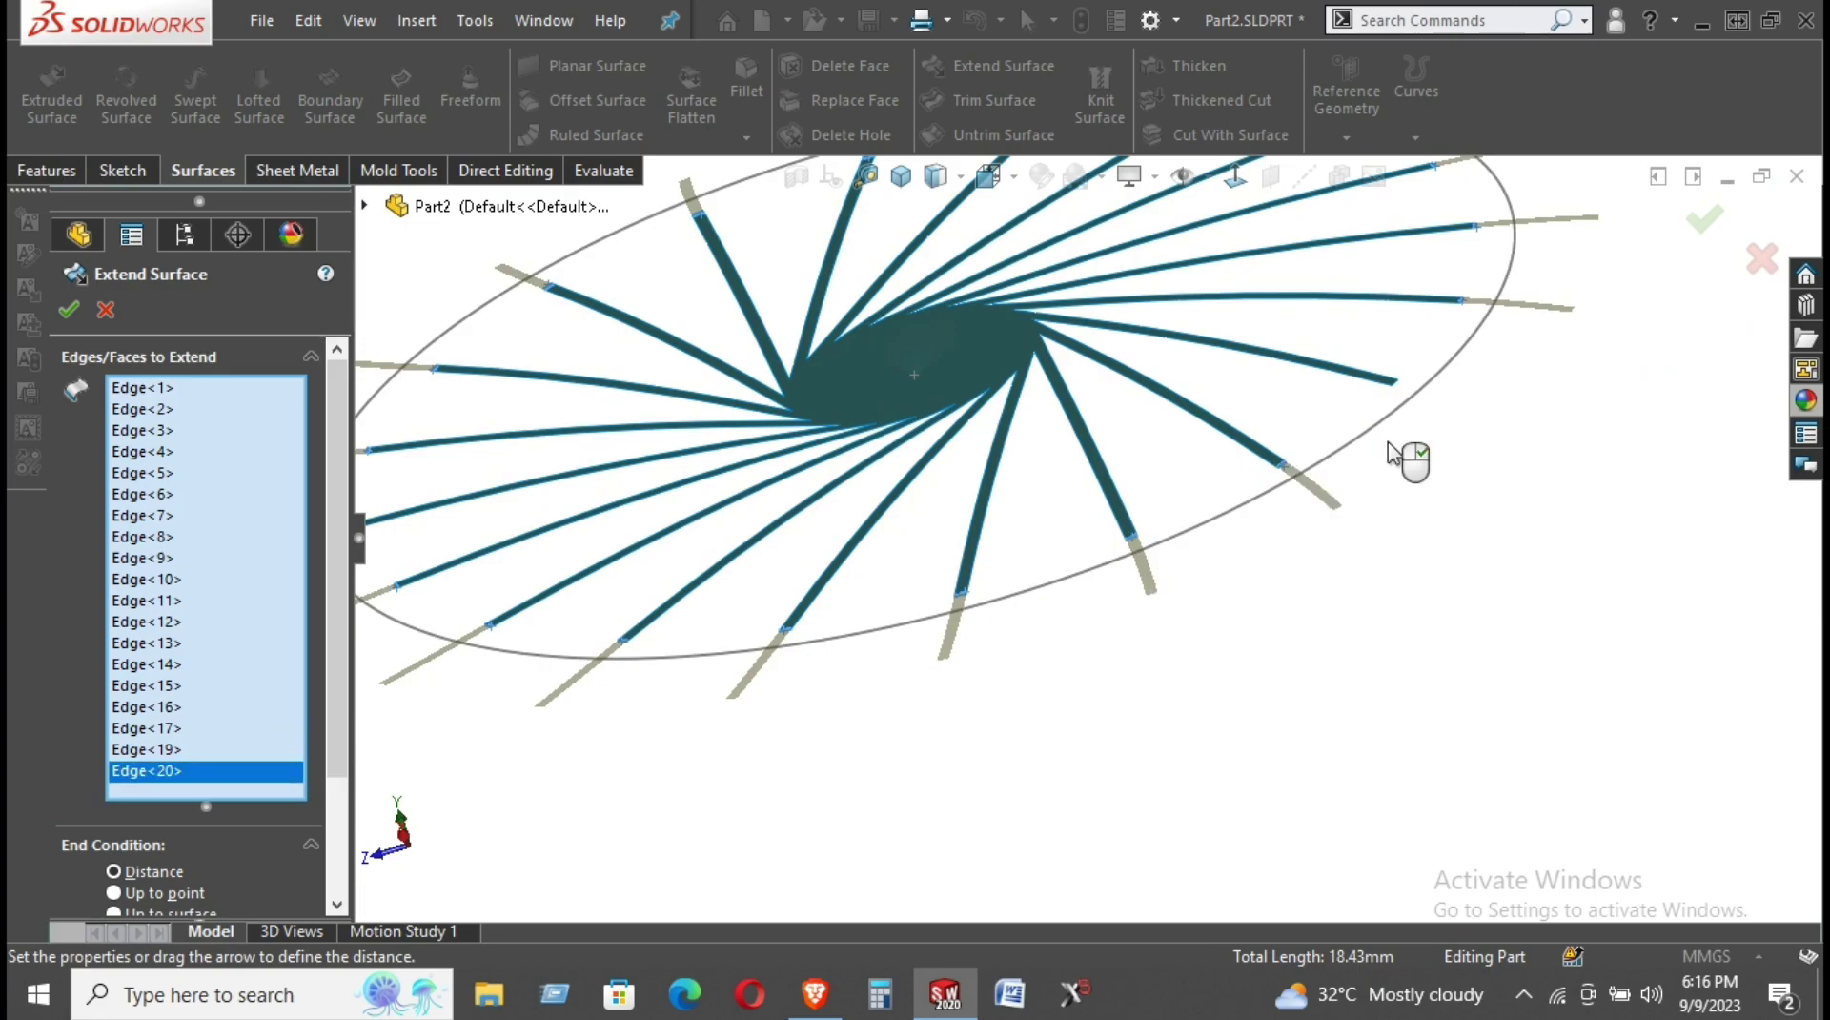
click(1396, 384)
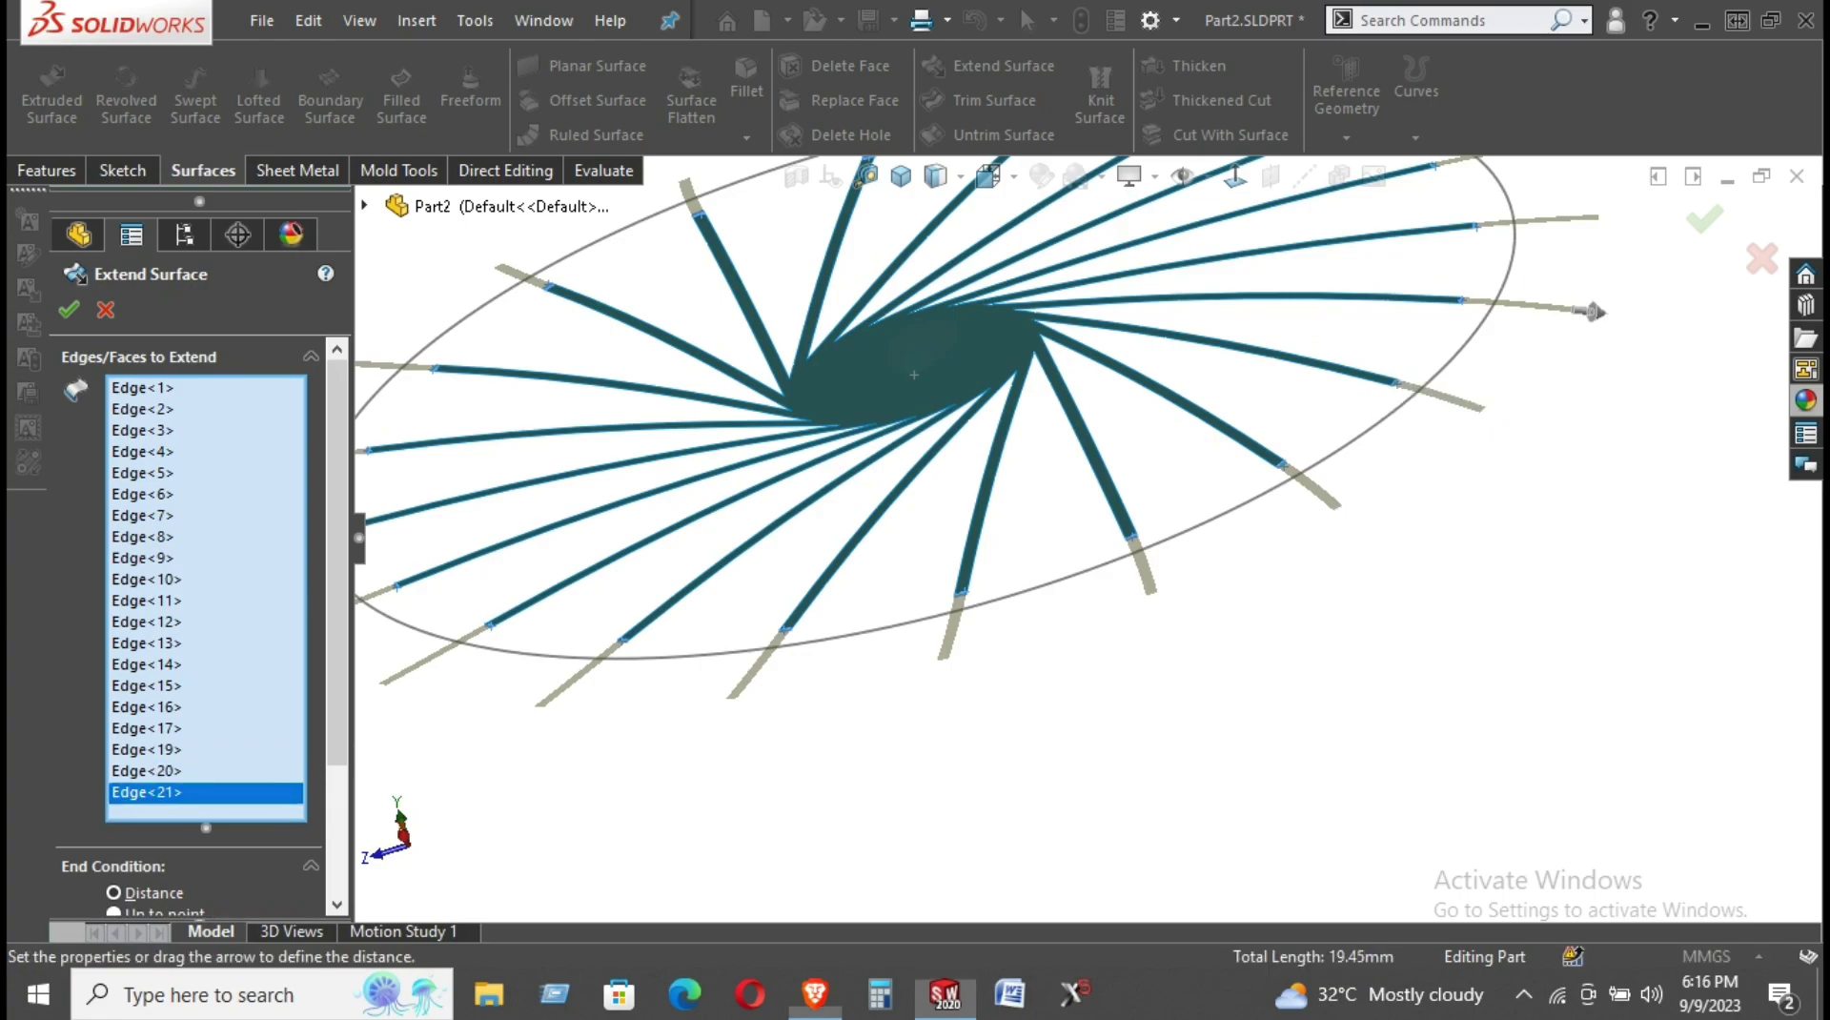
scroll(1068, 558, up, 3)
middle_drag(1068, 558, 1268, 615)
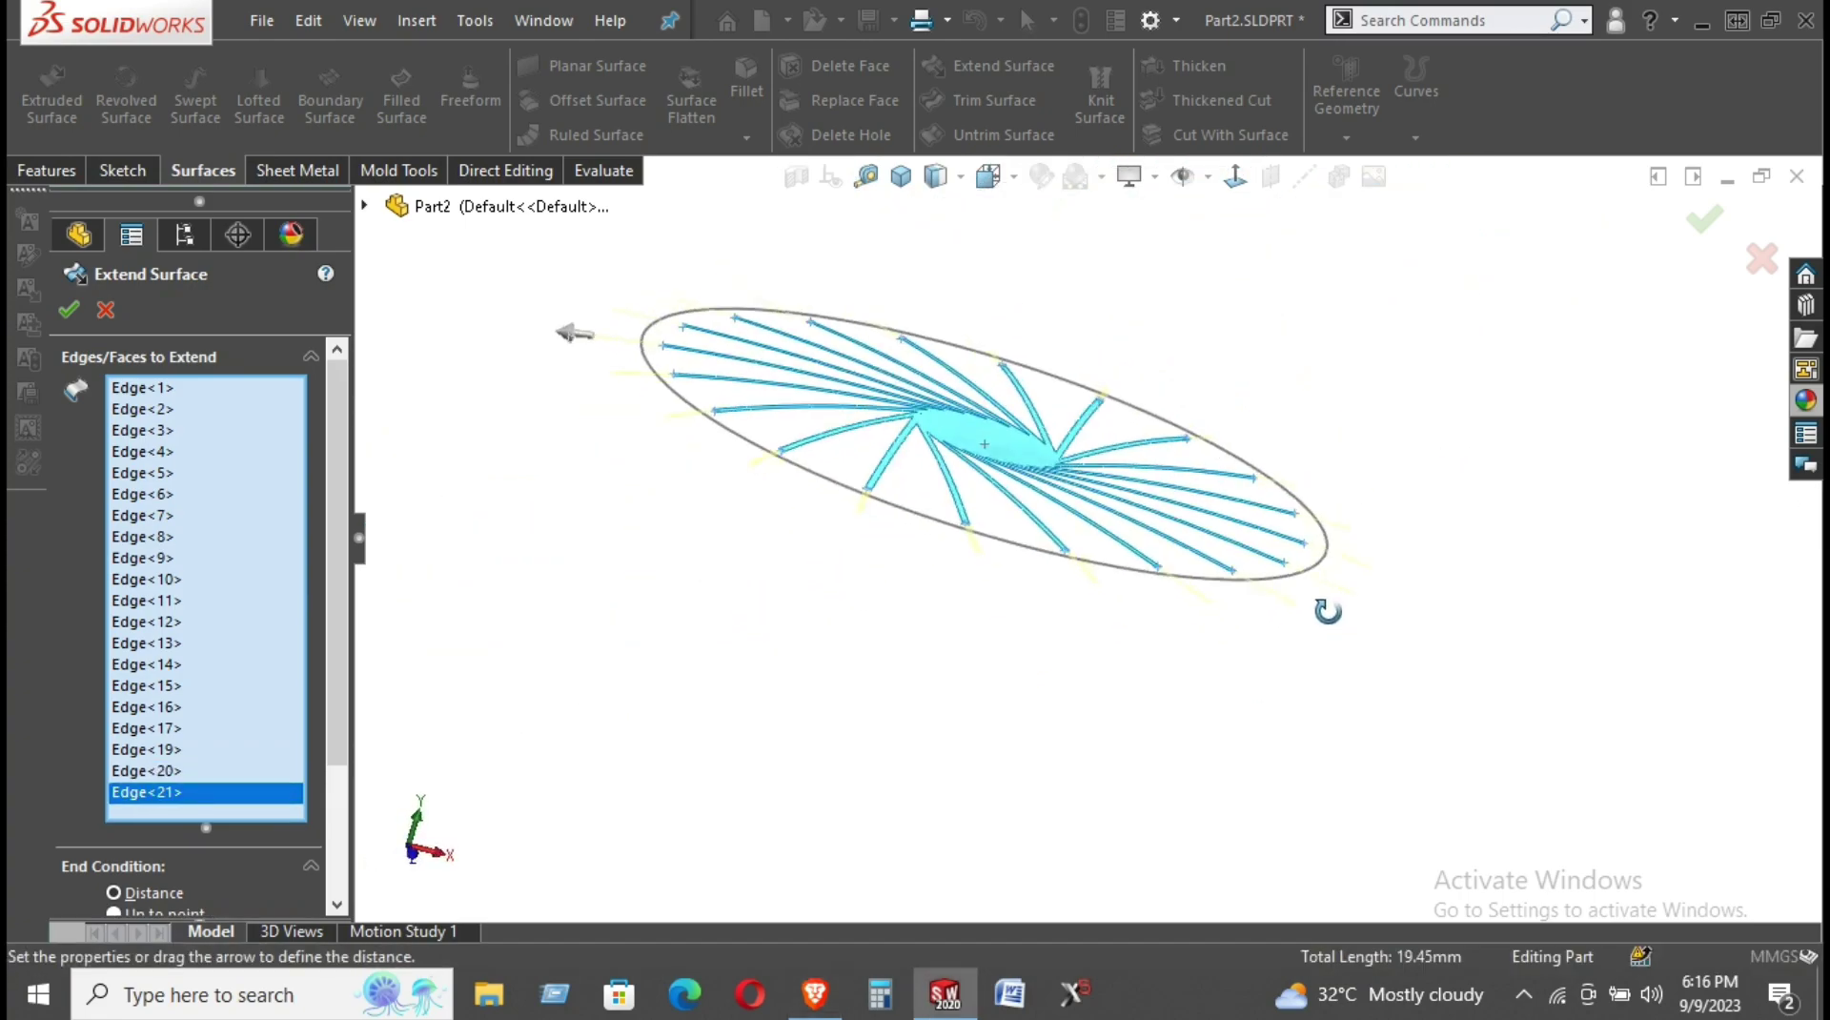
scroll(753, 386, down, 3)
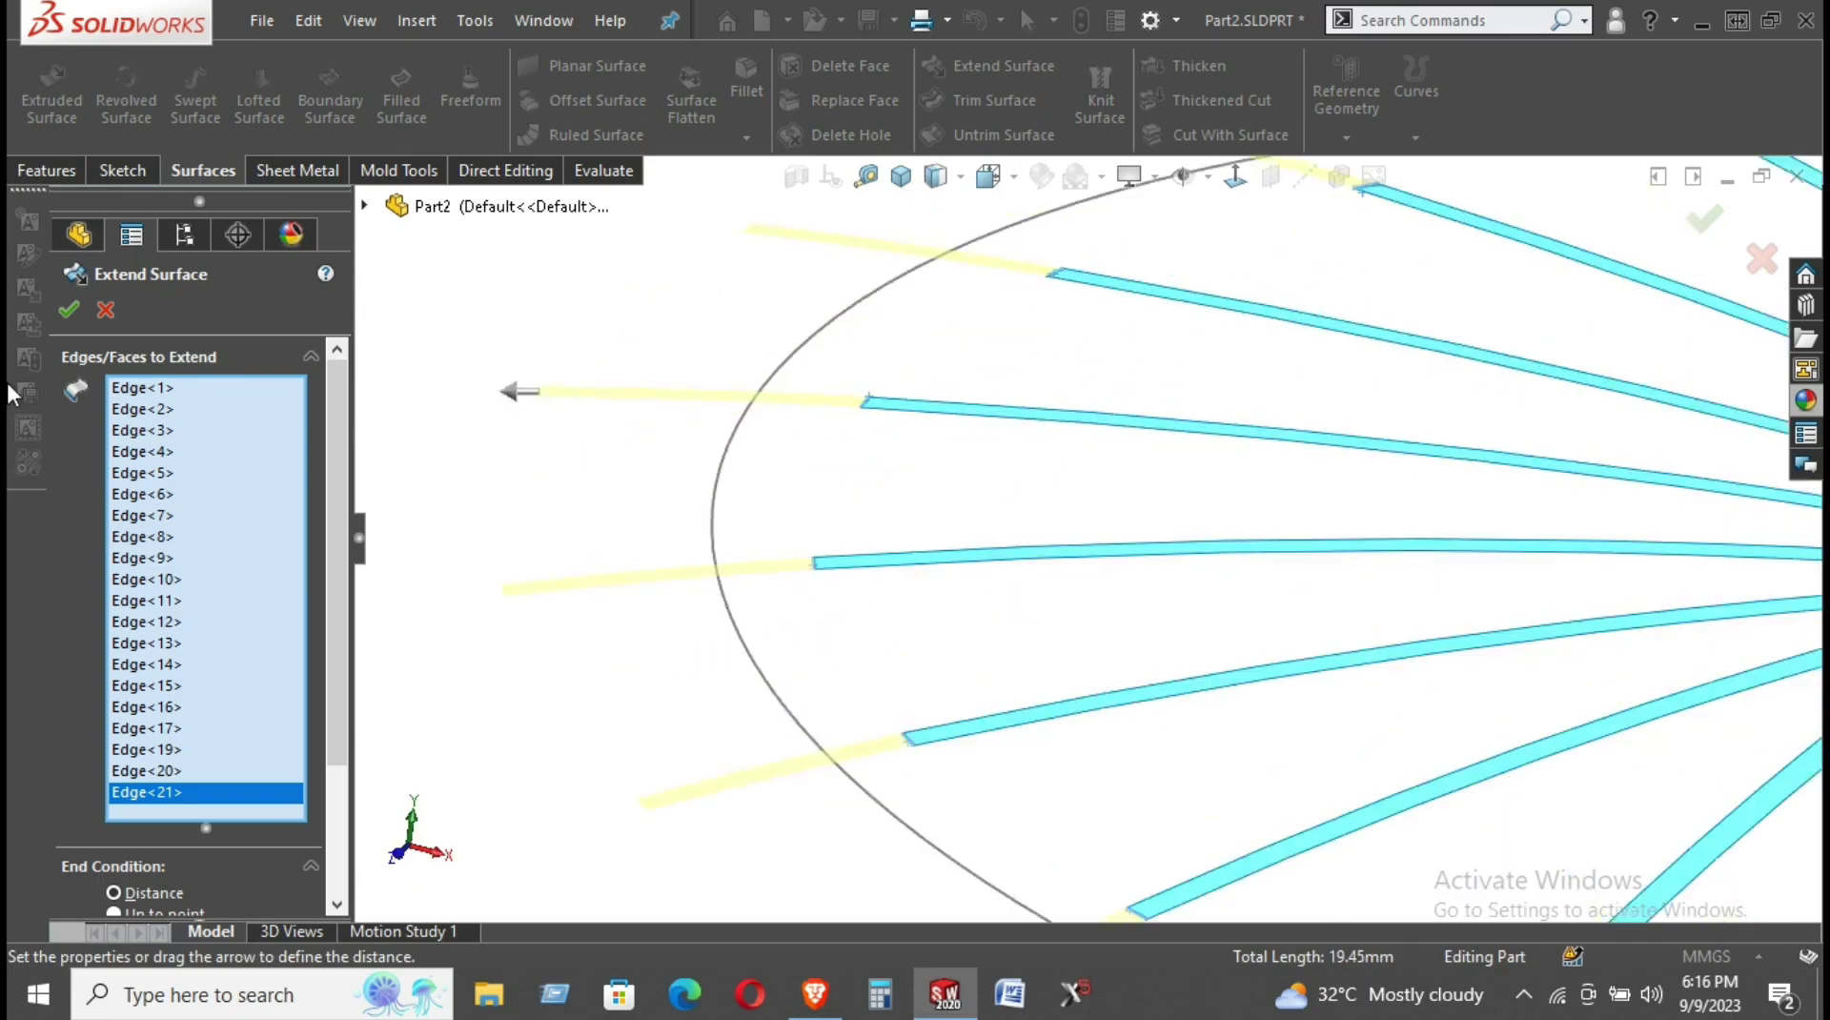
click(64, 310)
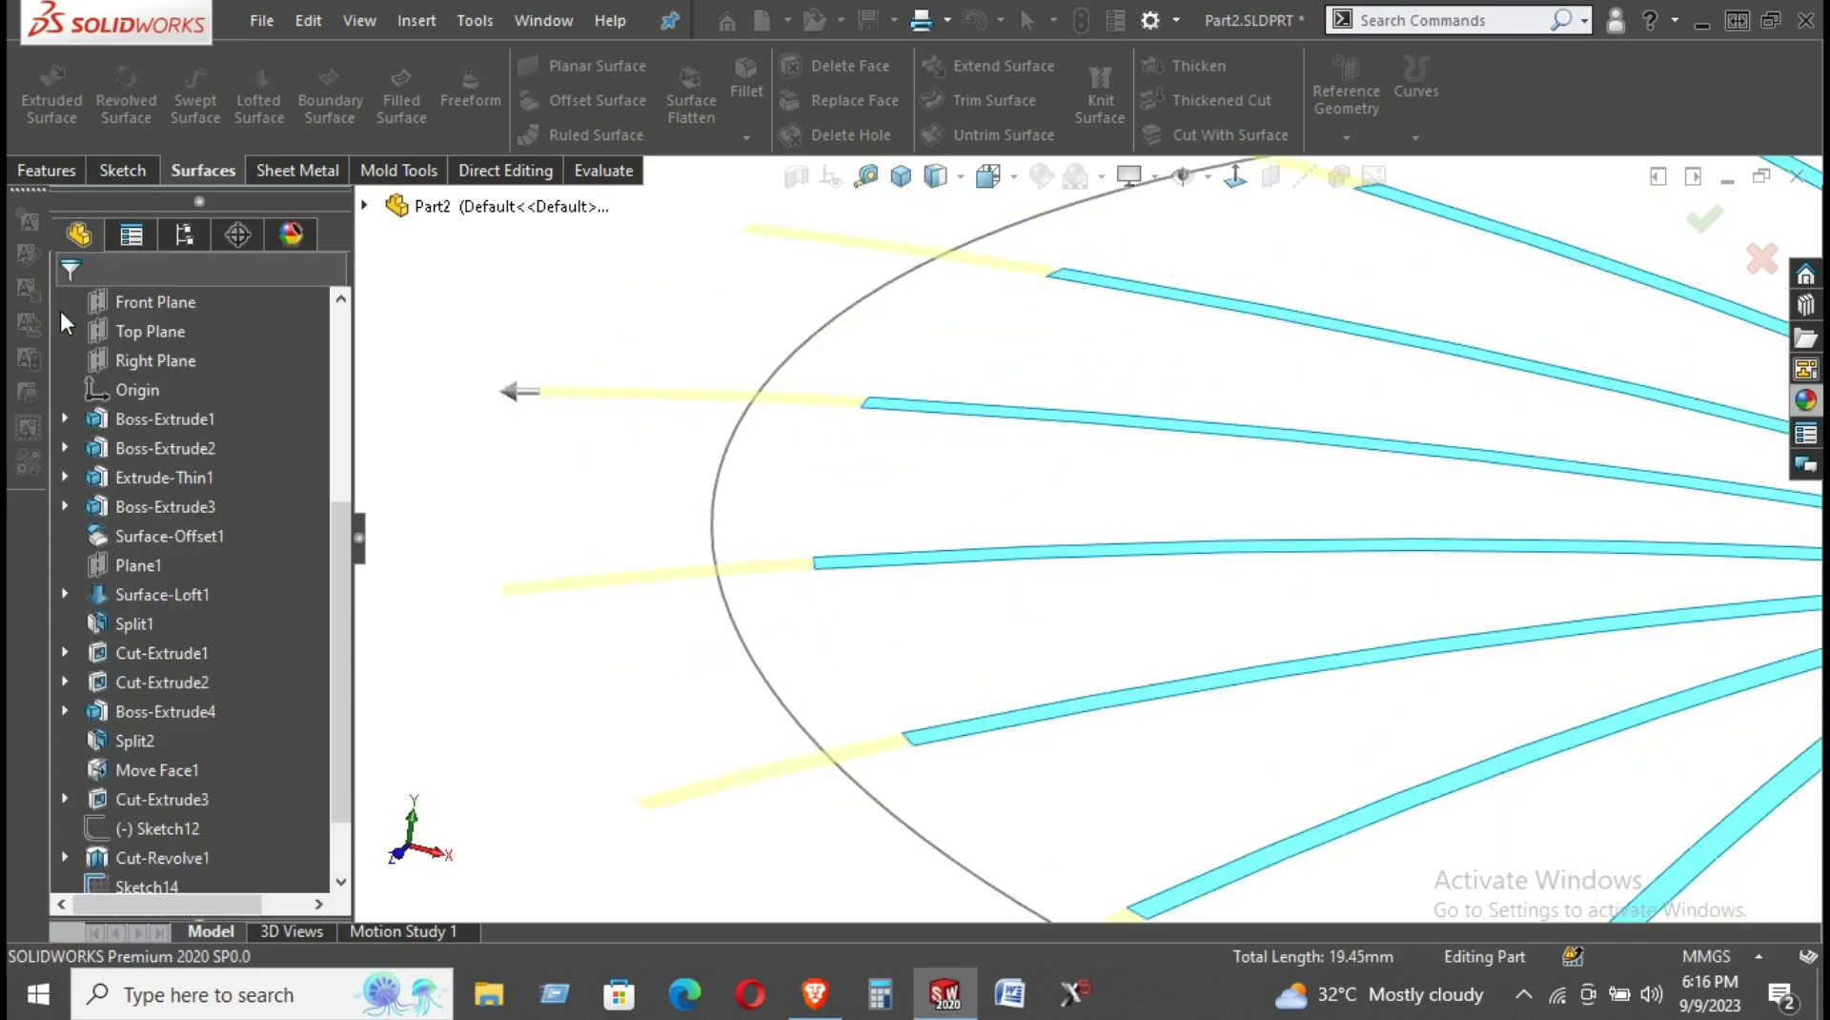
Show the hidden Cut-Revolve1 rim body from the Solid Bodies folder.
scroll(735, 542, up, 3)
middle_drag(892, 638, 865, 739)
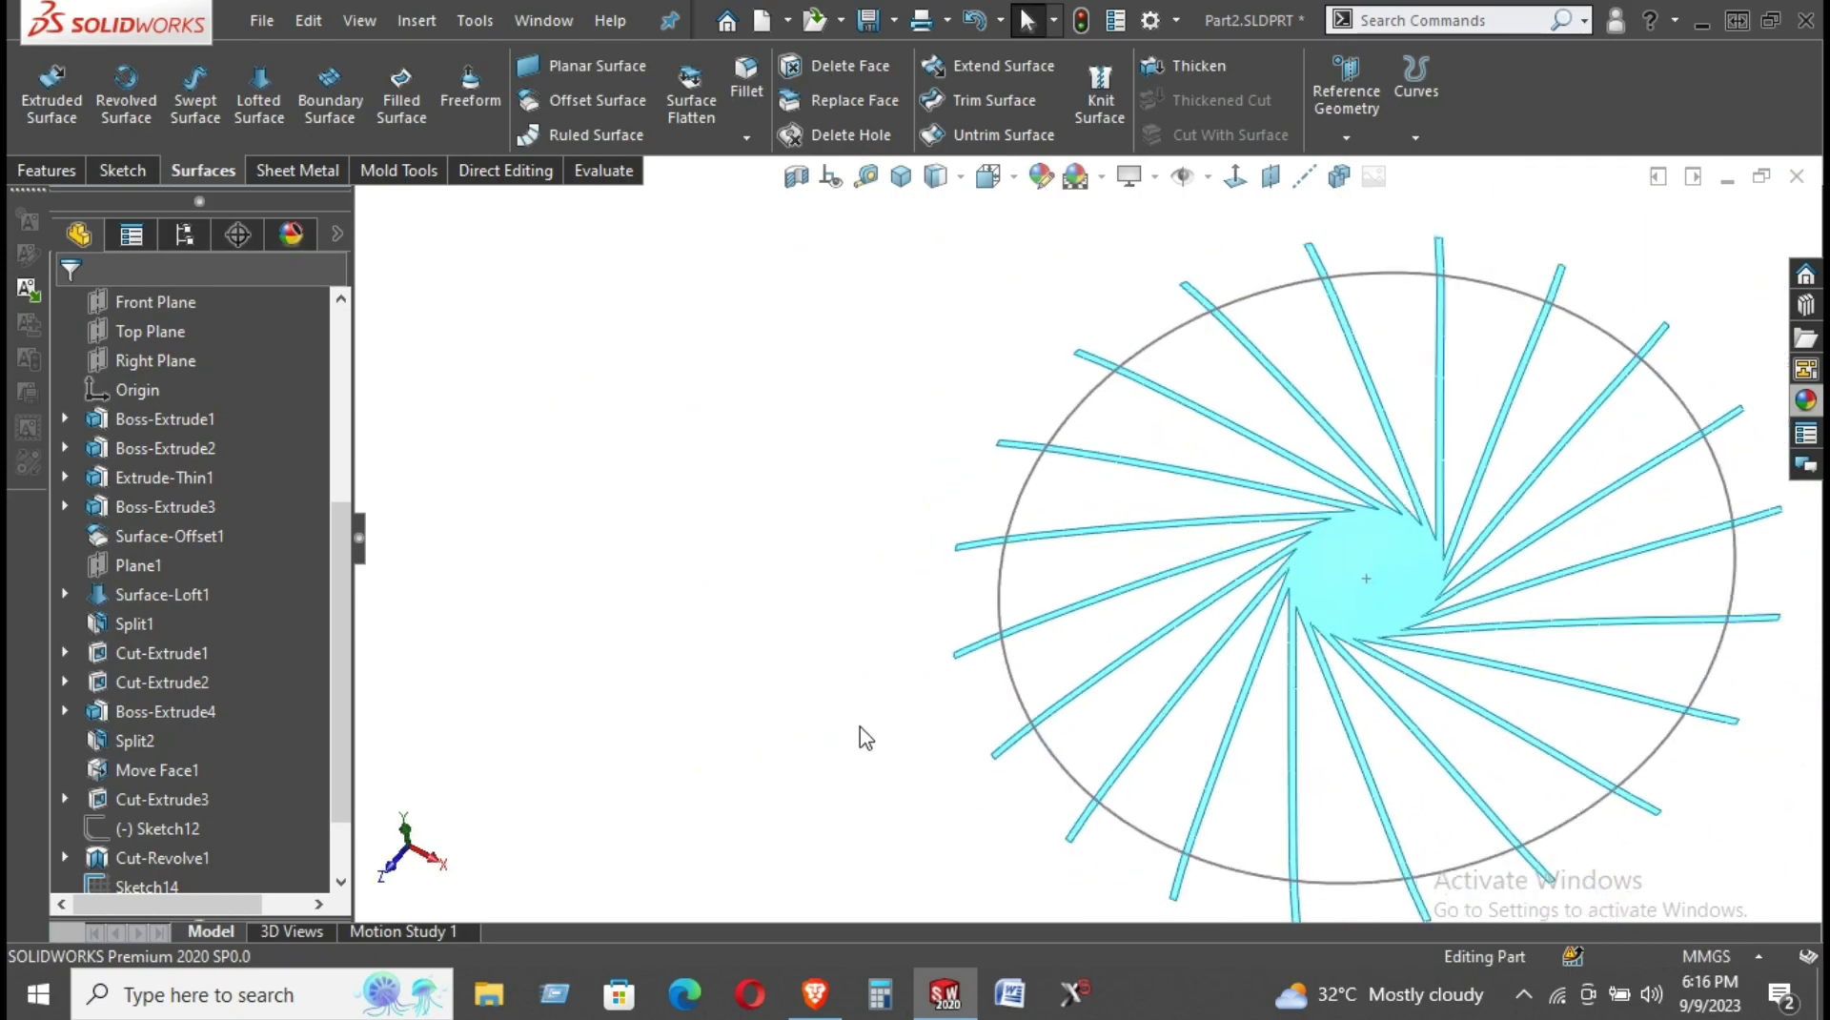
scroll(232, 429, up, 4)
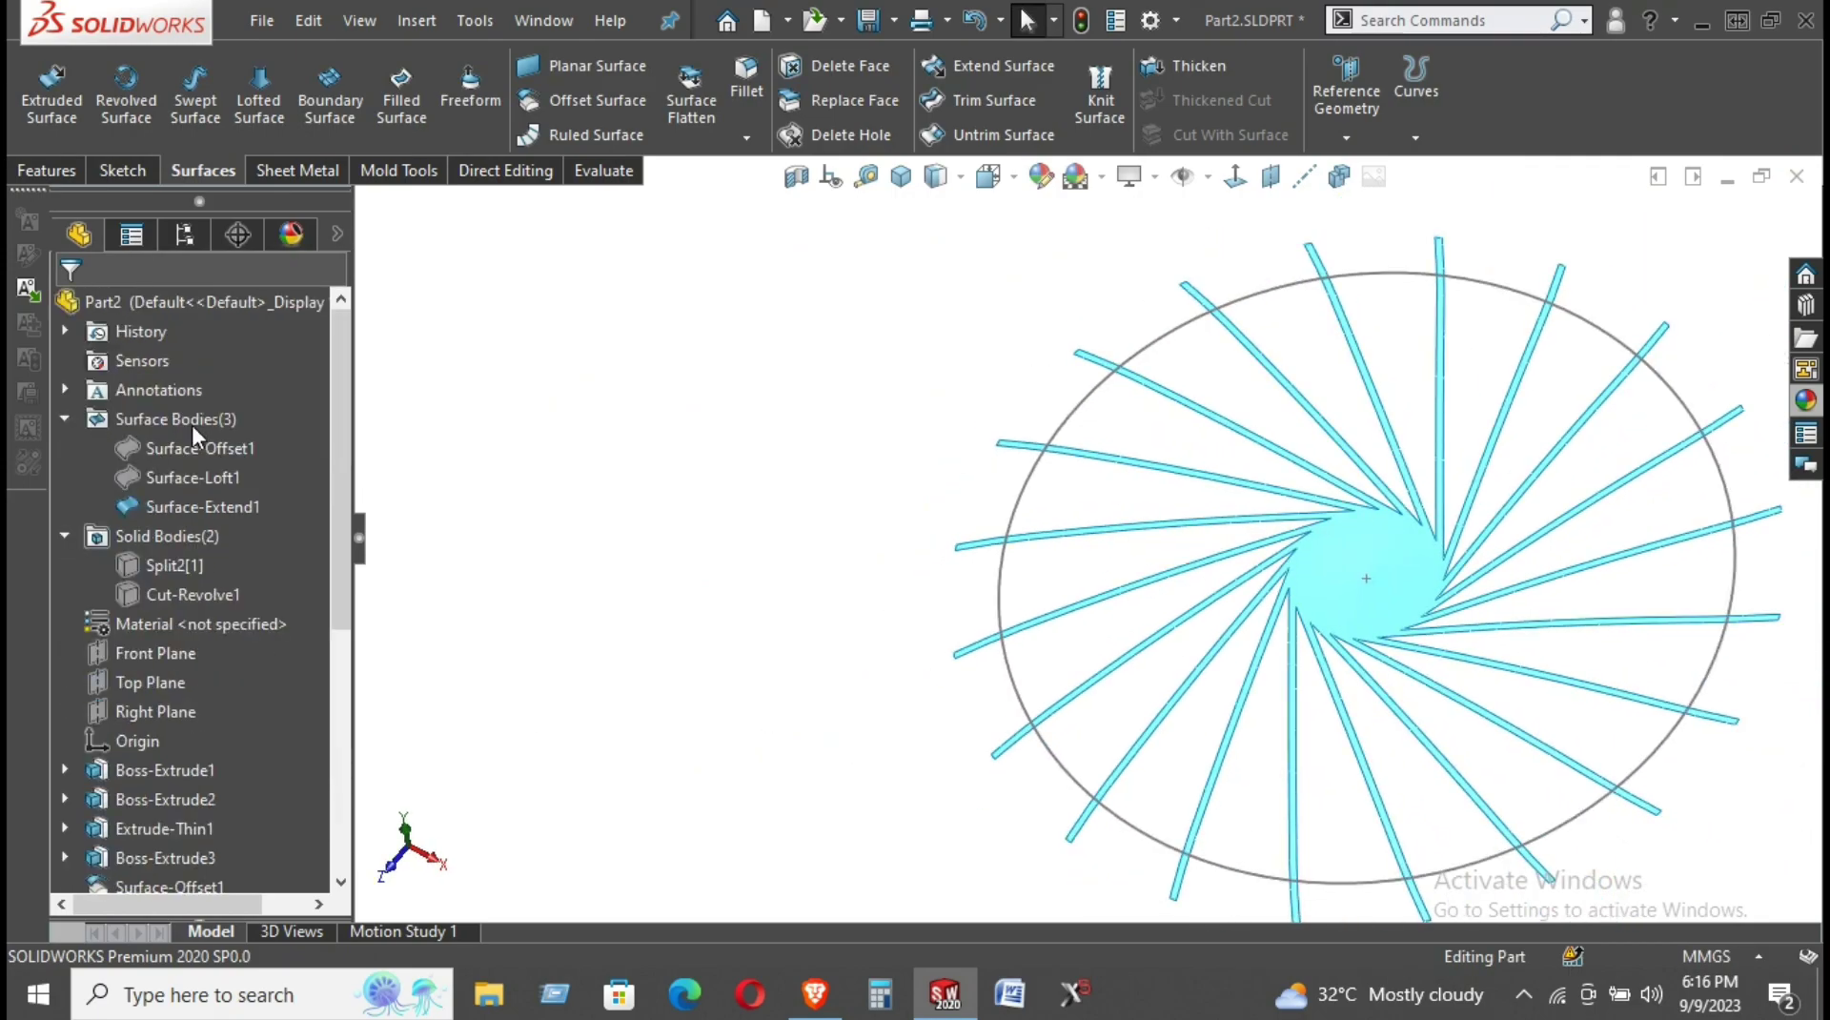
click(160, 562)
click(164, 593)
click(190, 547)
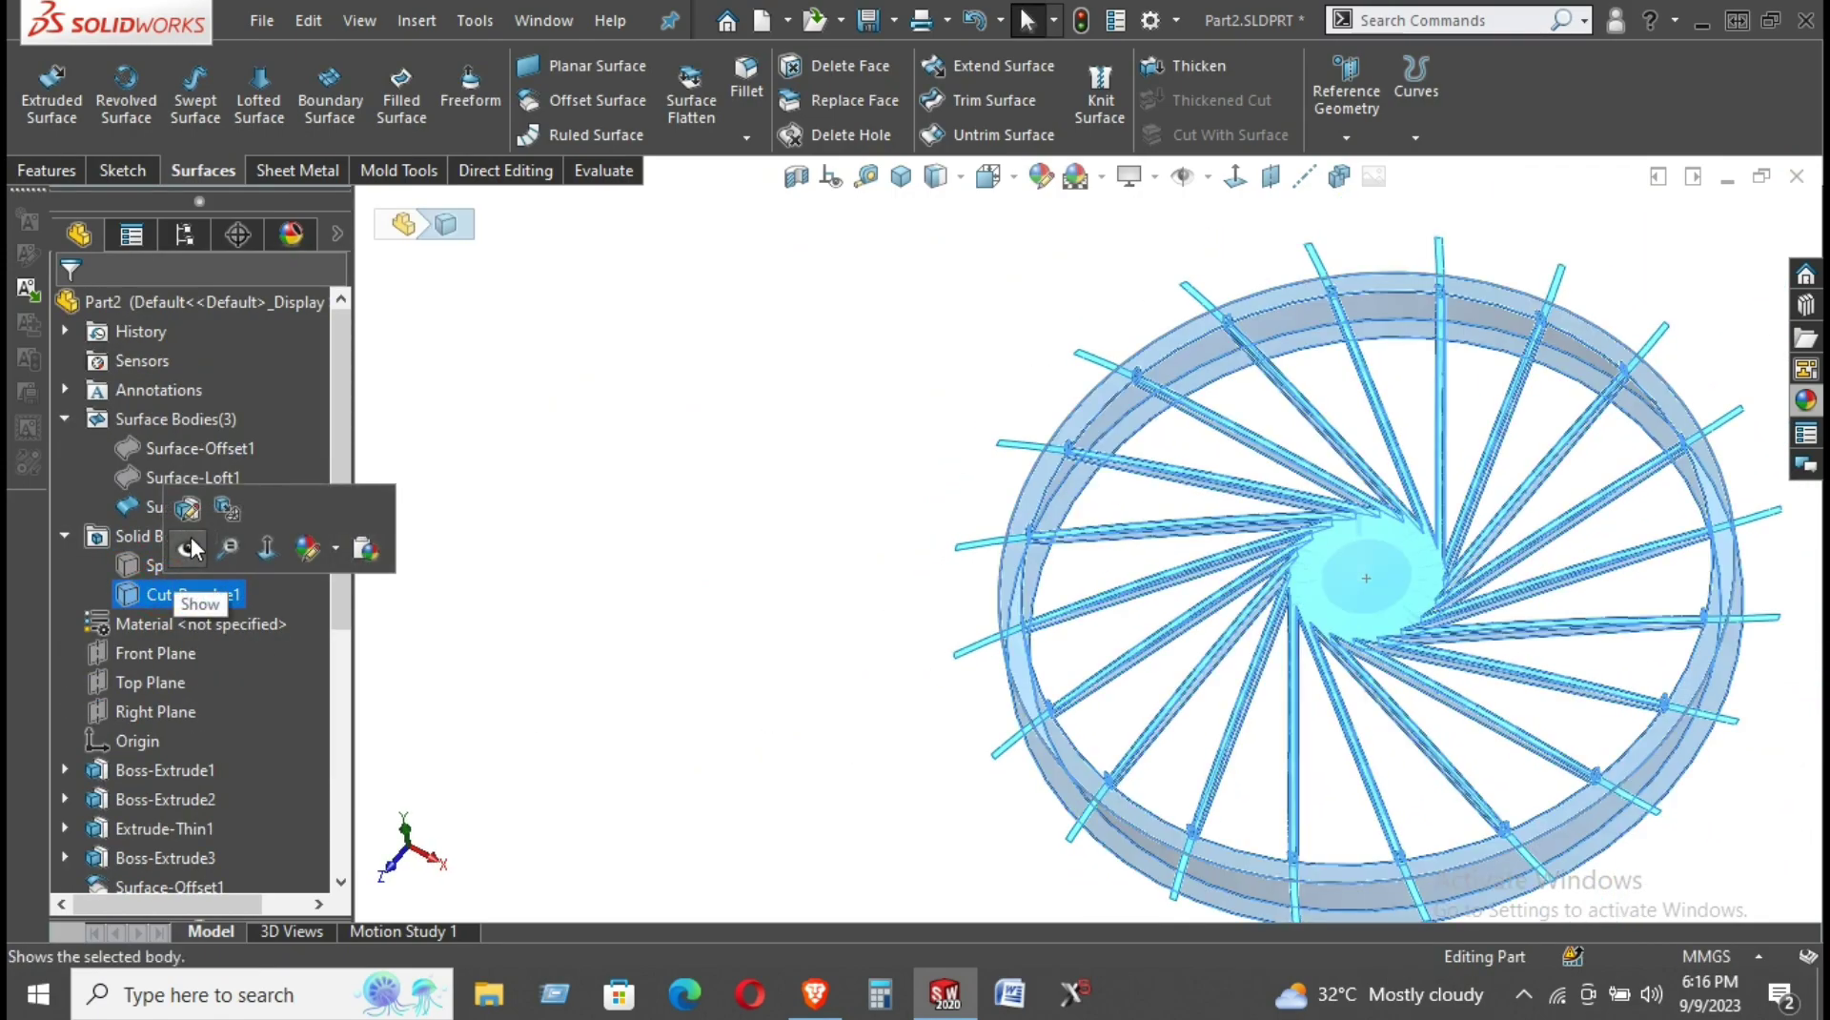
click(190, 547)
click(706, 448)
Orbit and zoom to a low close-up checking the spoke strips poking past the rim.
middle_drag(749, 479, 847, 400)
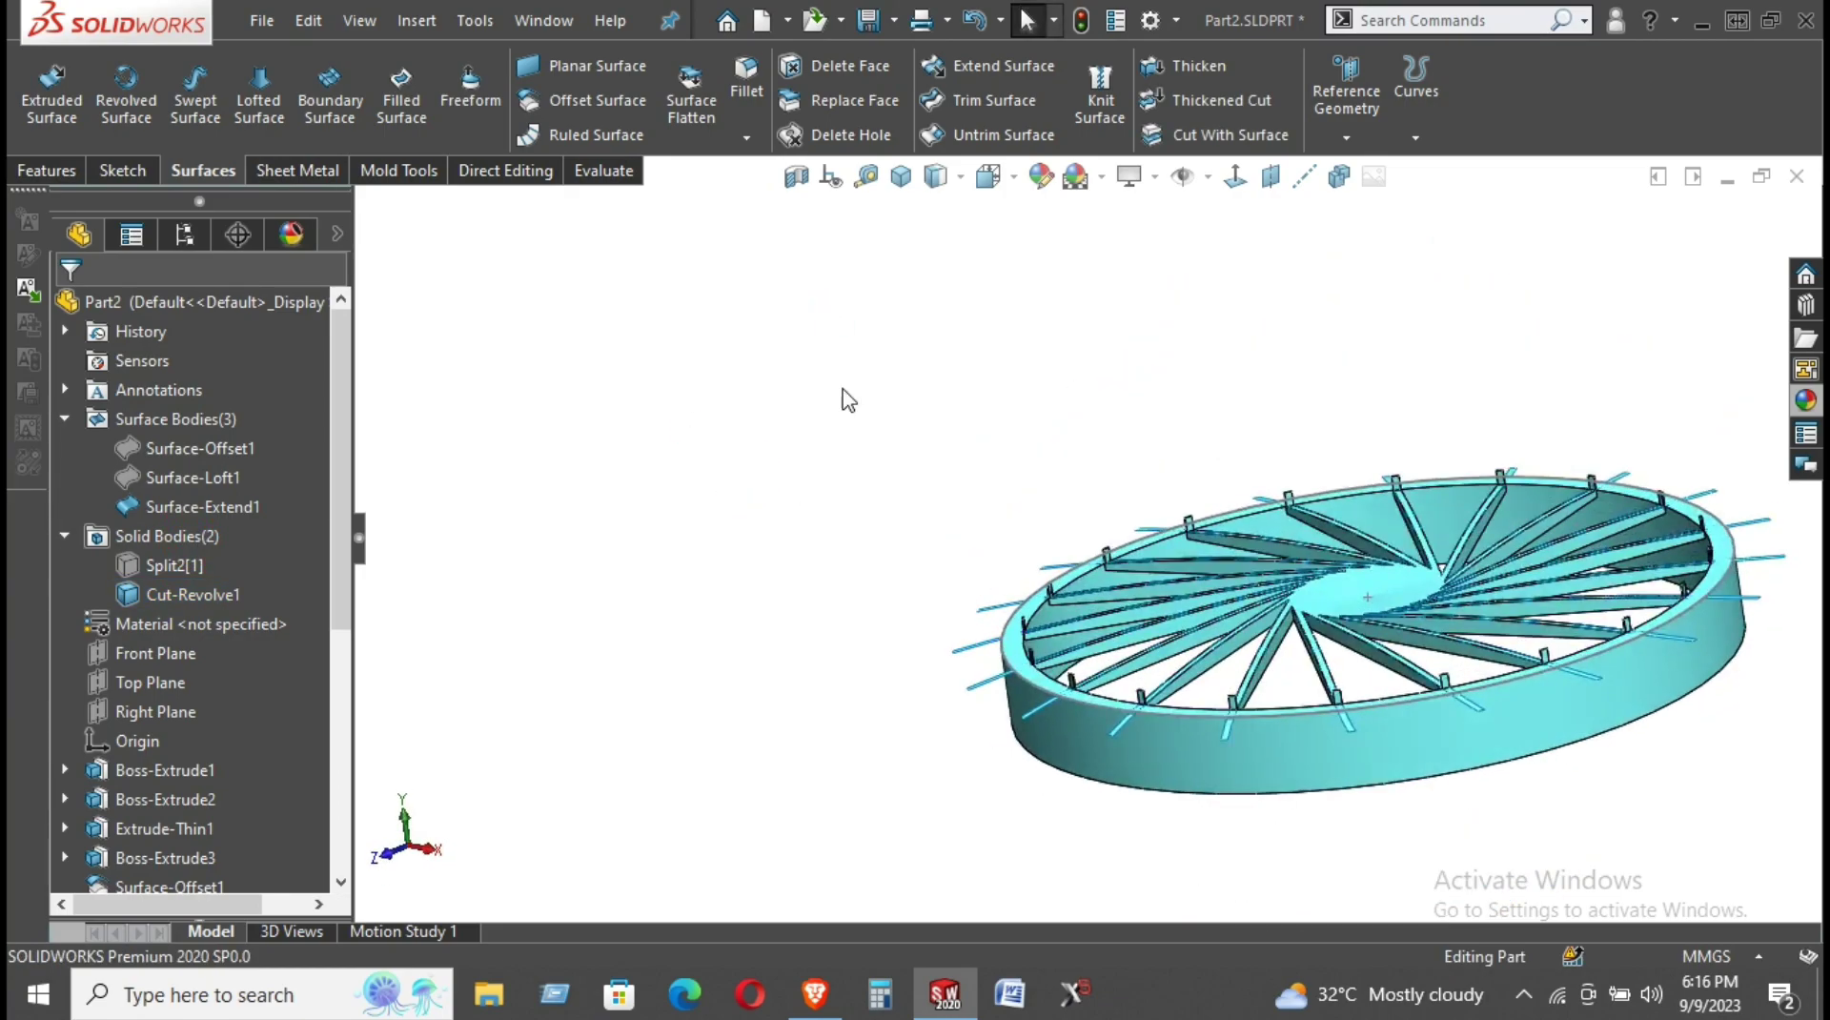
scroll(985, 509, down, 5)
mouse_move(984, 509)
middle_down()
mouse_move(1103, 641)
mouse_move(1105, 685)
mouse_move(1059, 673)
middle_up()
scroll(831, 833, down, 3)
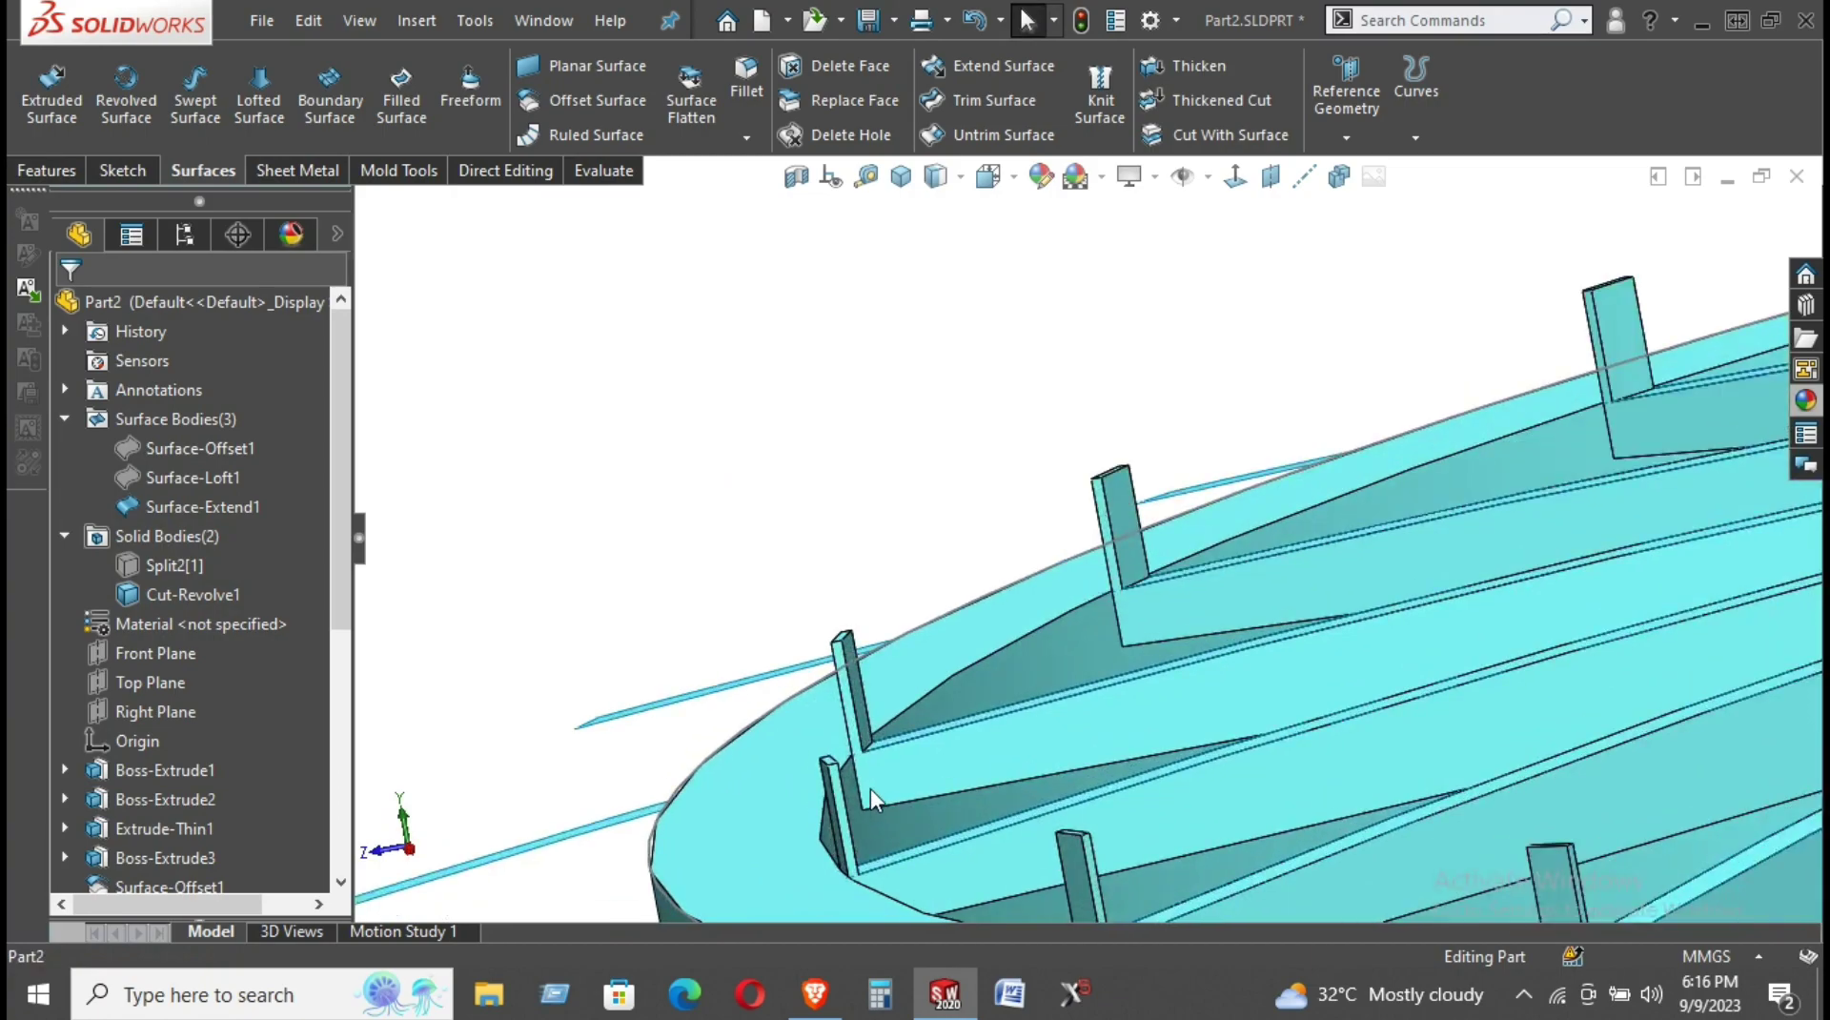
scroll(873, 781, up, 2)
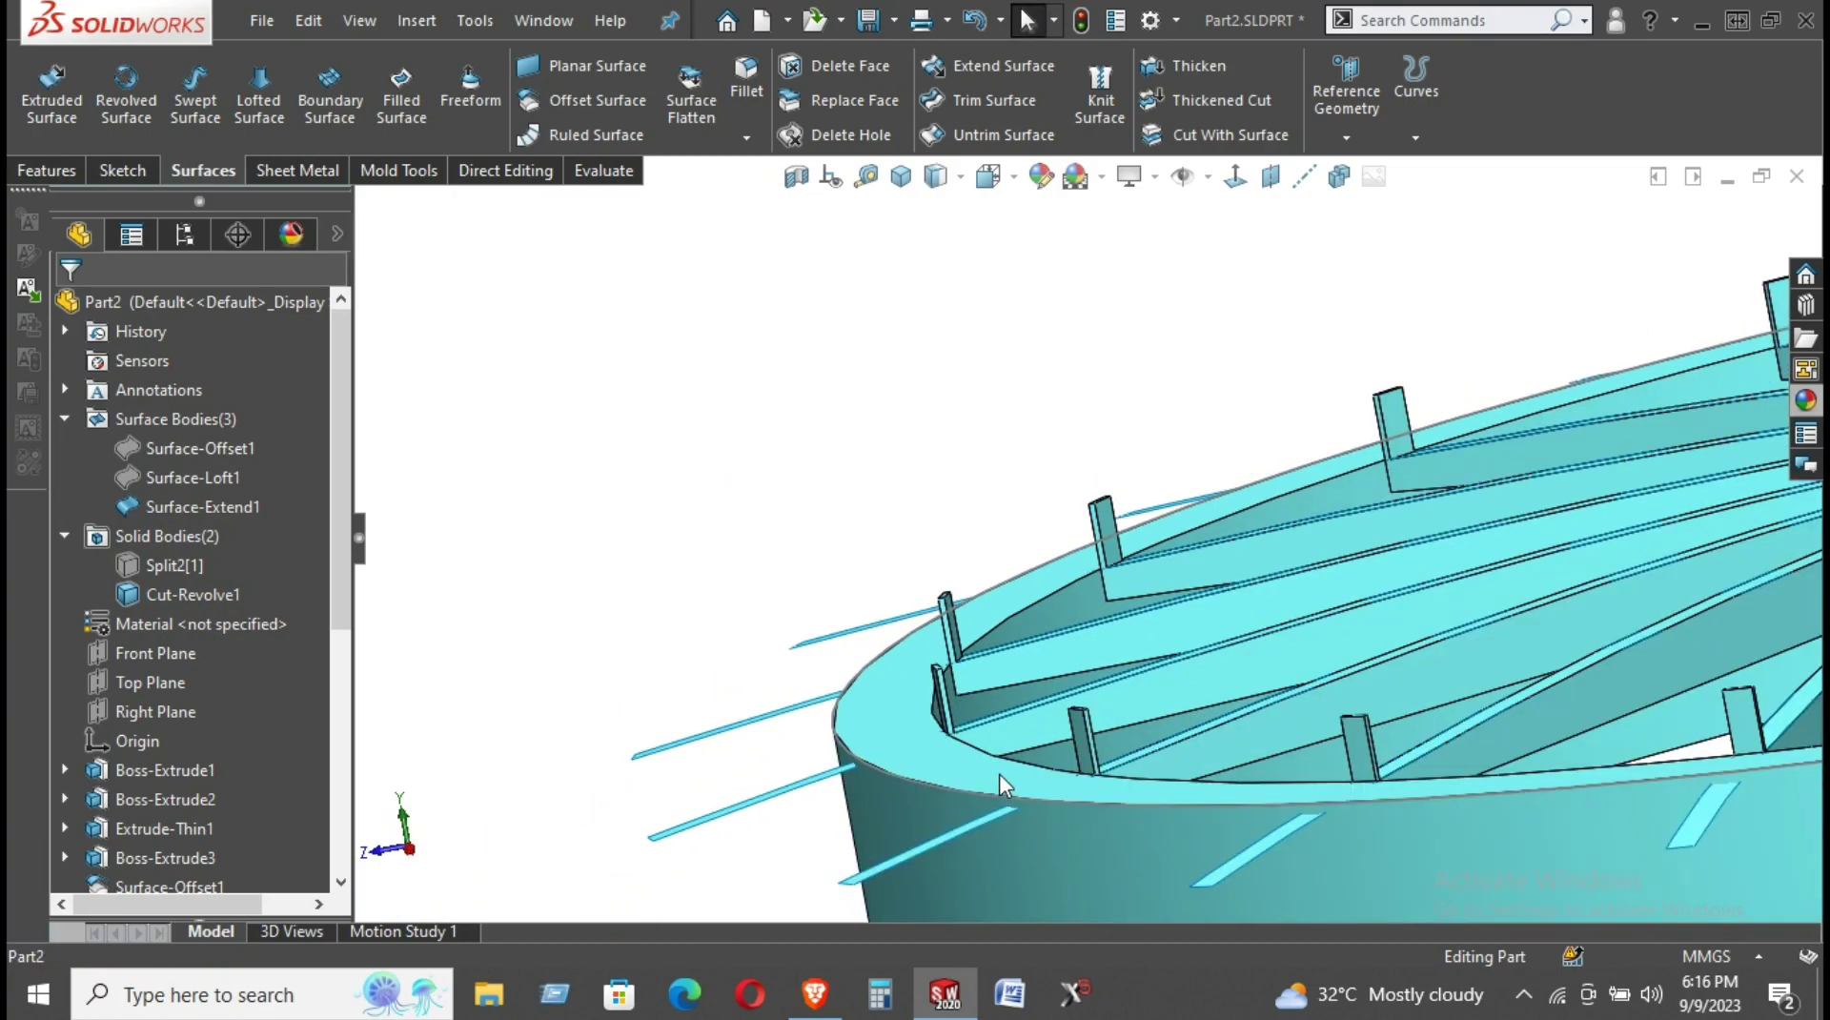
scroll(999, 774, down, 2)
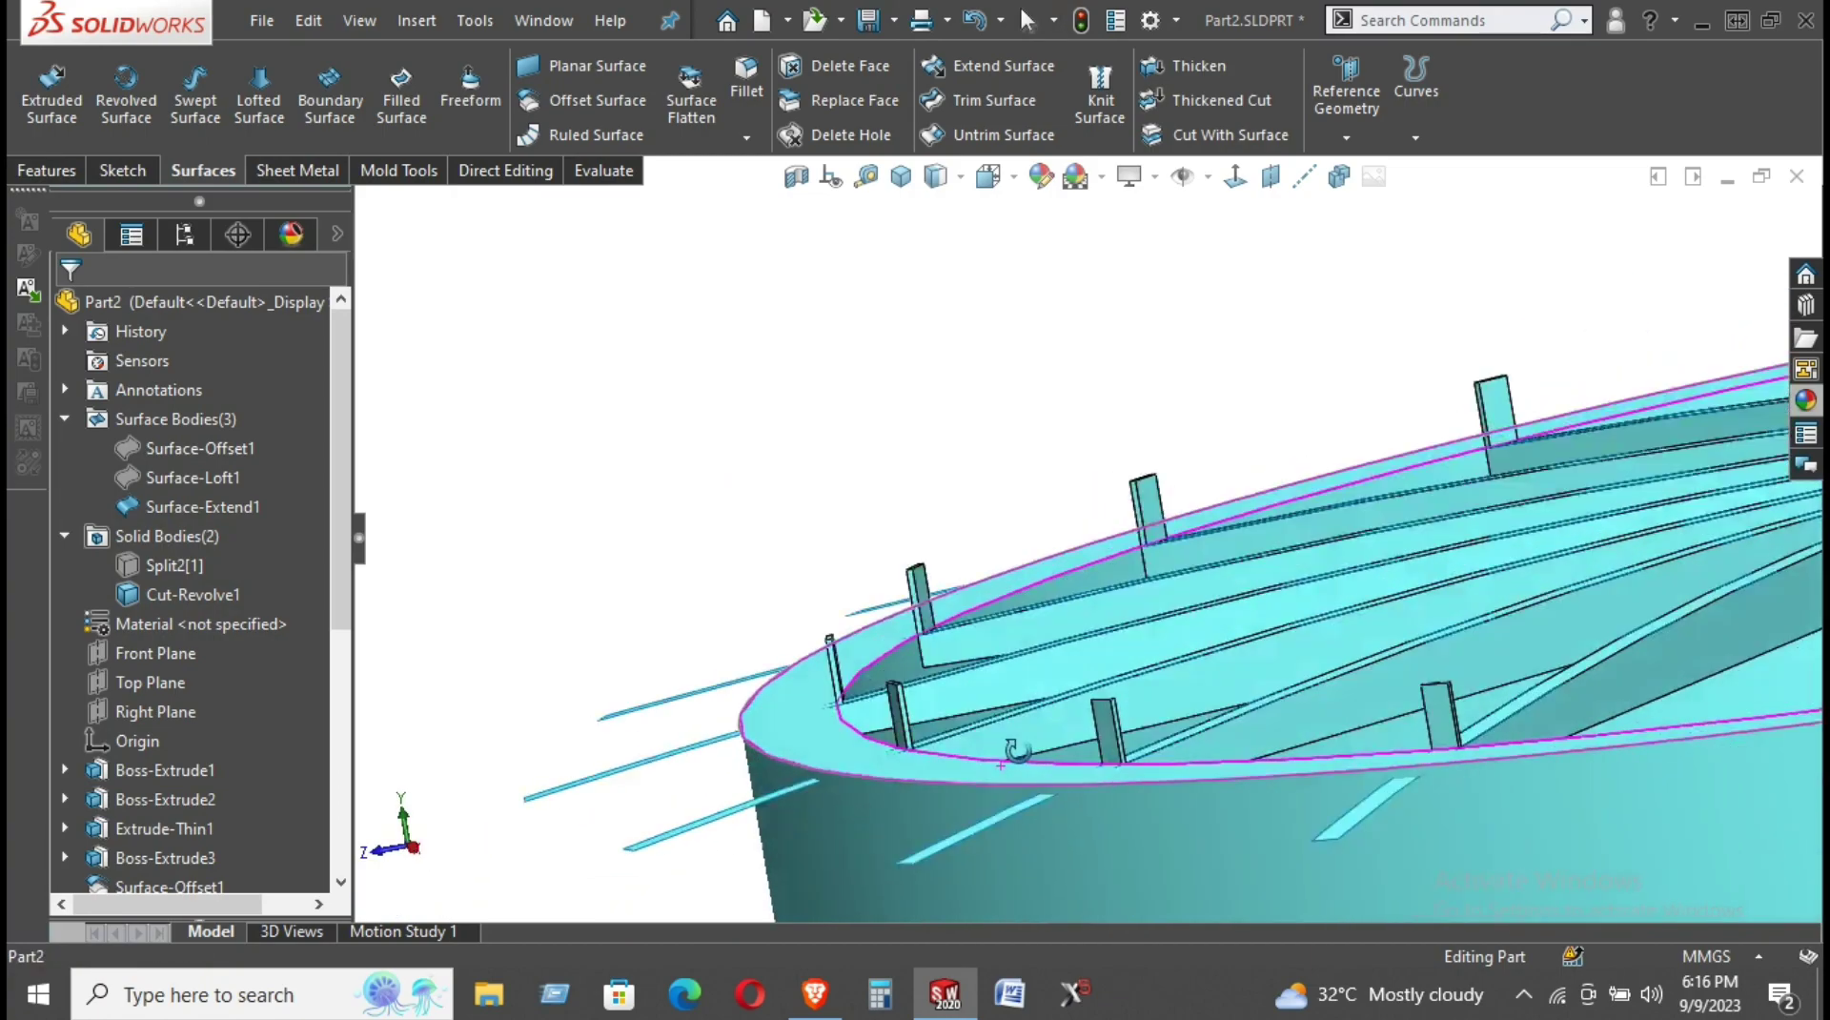
scroll(878, 797, down, 3)
scroll(878, 797, down, 2)
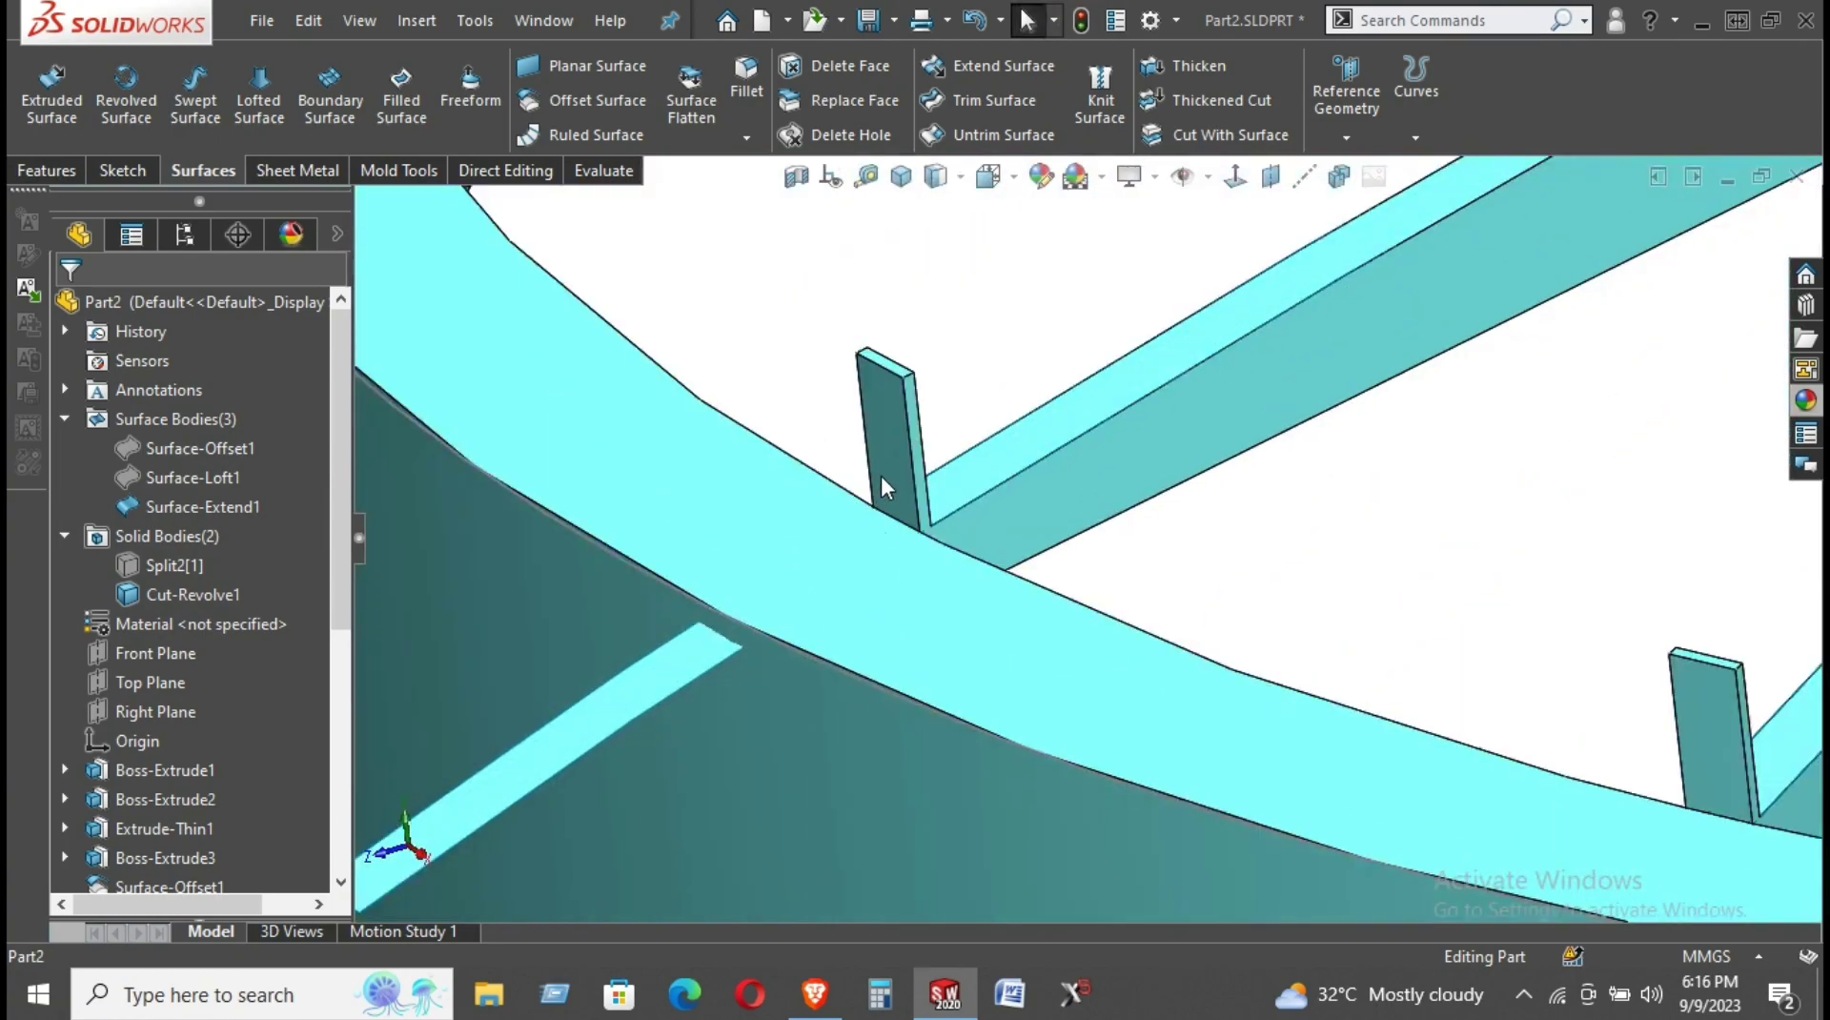